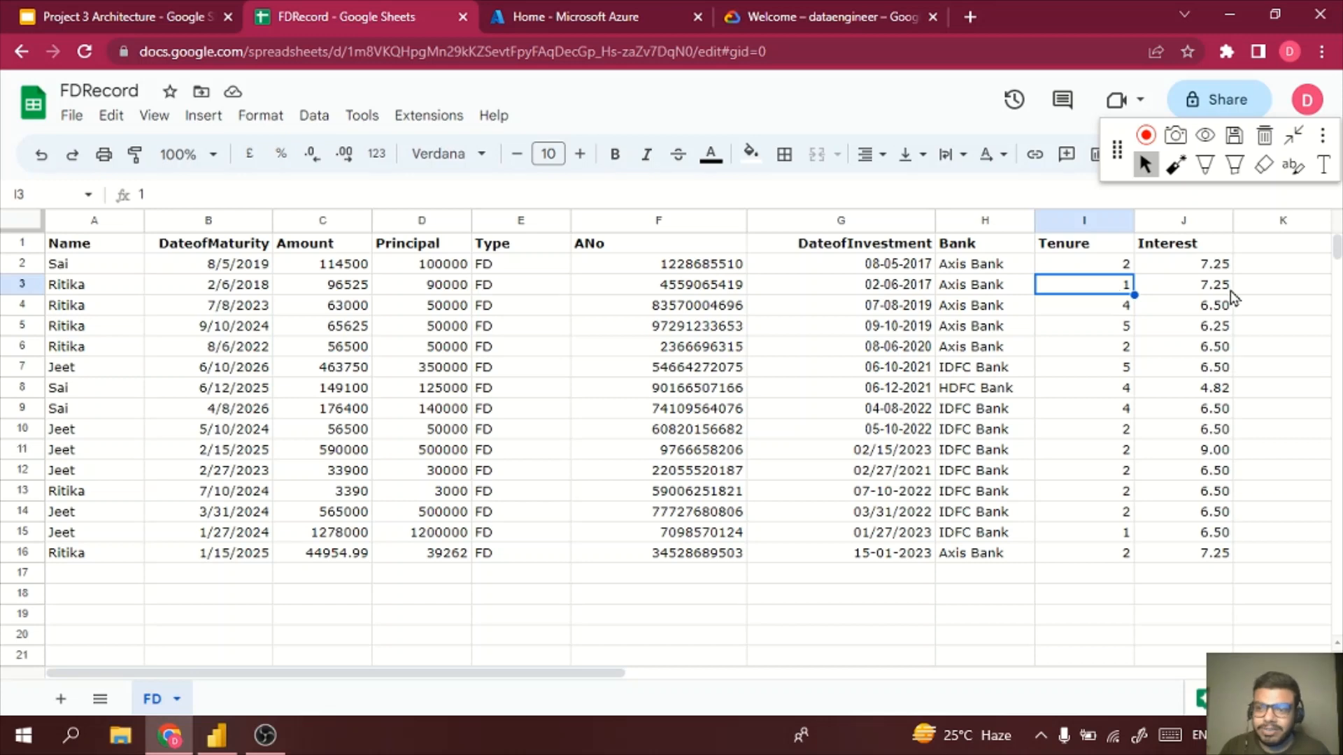
# - Inspect the formulas behind the Amount and DateofMaturity columns in the FD sheet
pyautogui.click(1235, 299)
pyautogui.click(330, 433)
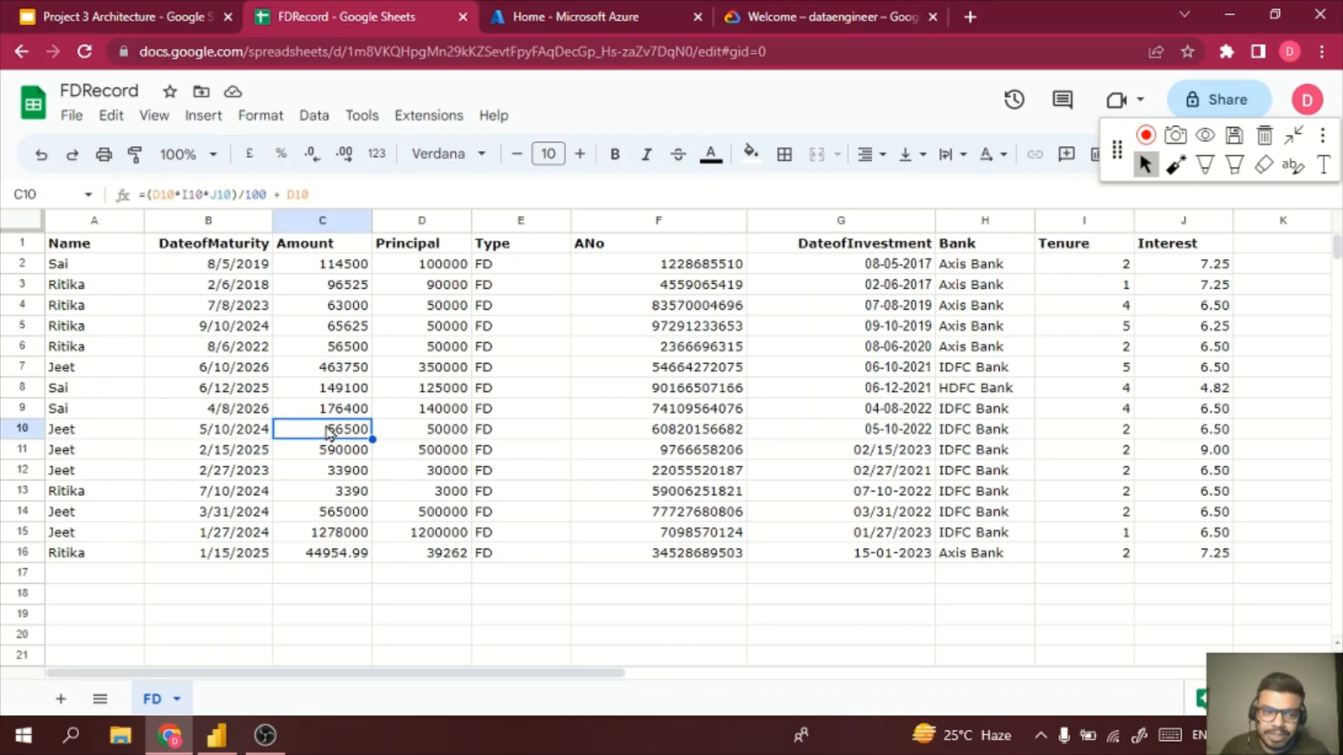
pyautogui.click(238, 349)
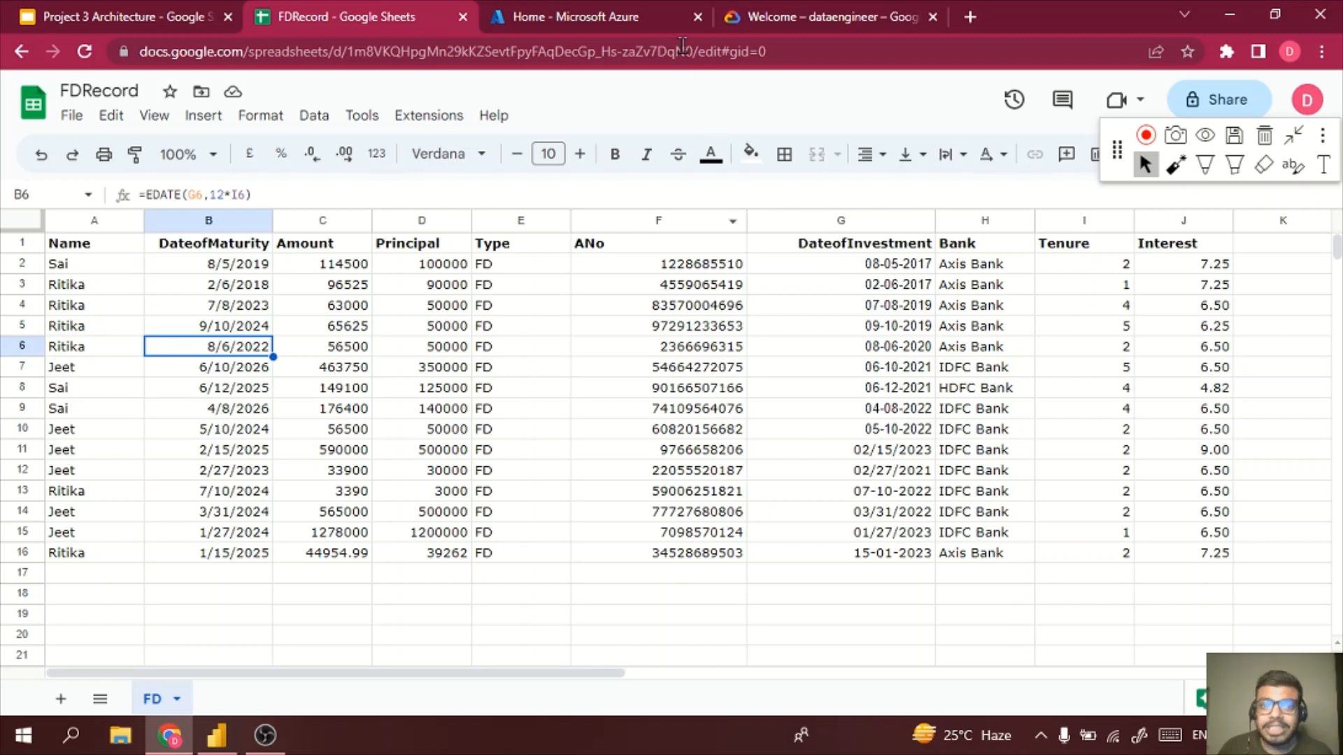
# - Switch to the Microsoft Azure portal, view the Azure for Students subscription overview and return to the home page
pyautogui.click(657, 27)
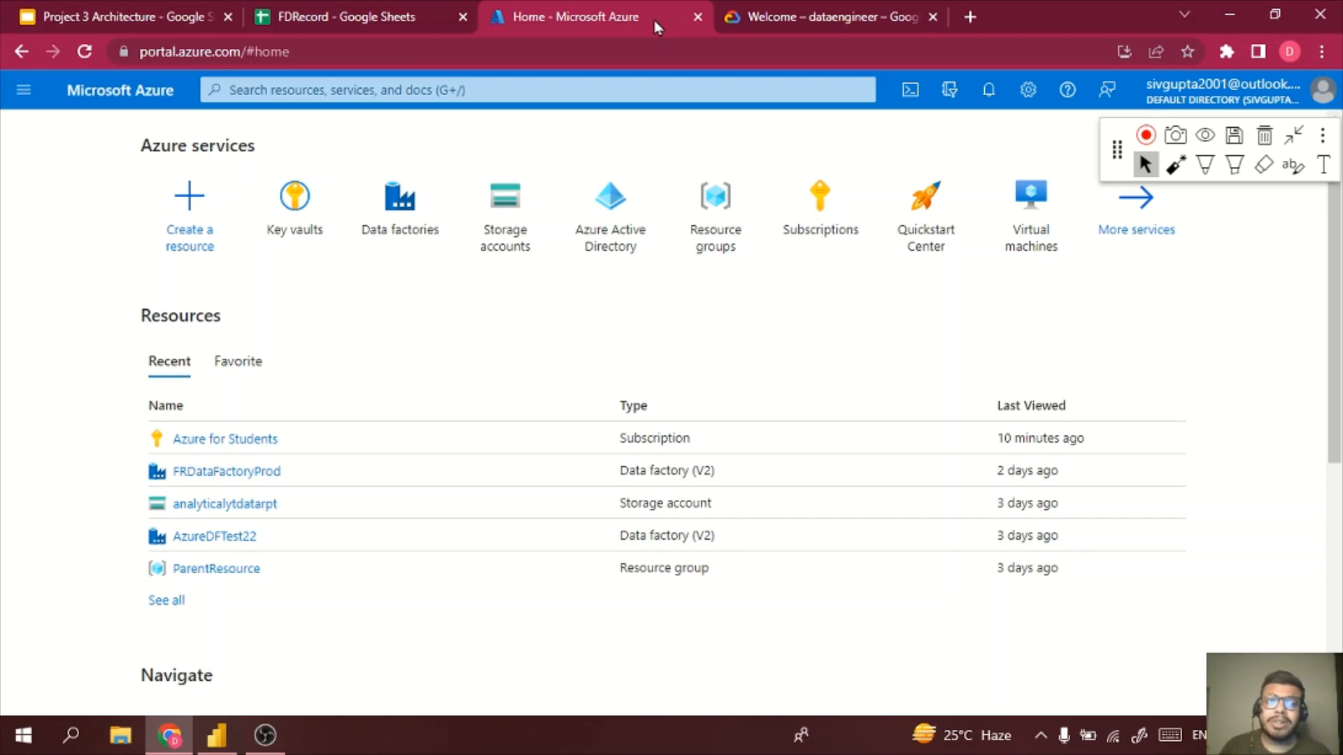
pyautogui.doubleClick(487, 48)
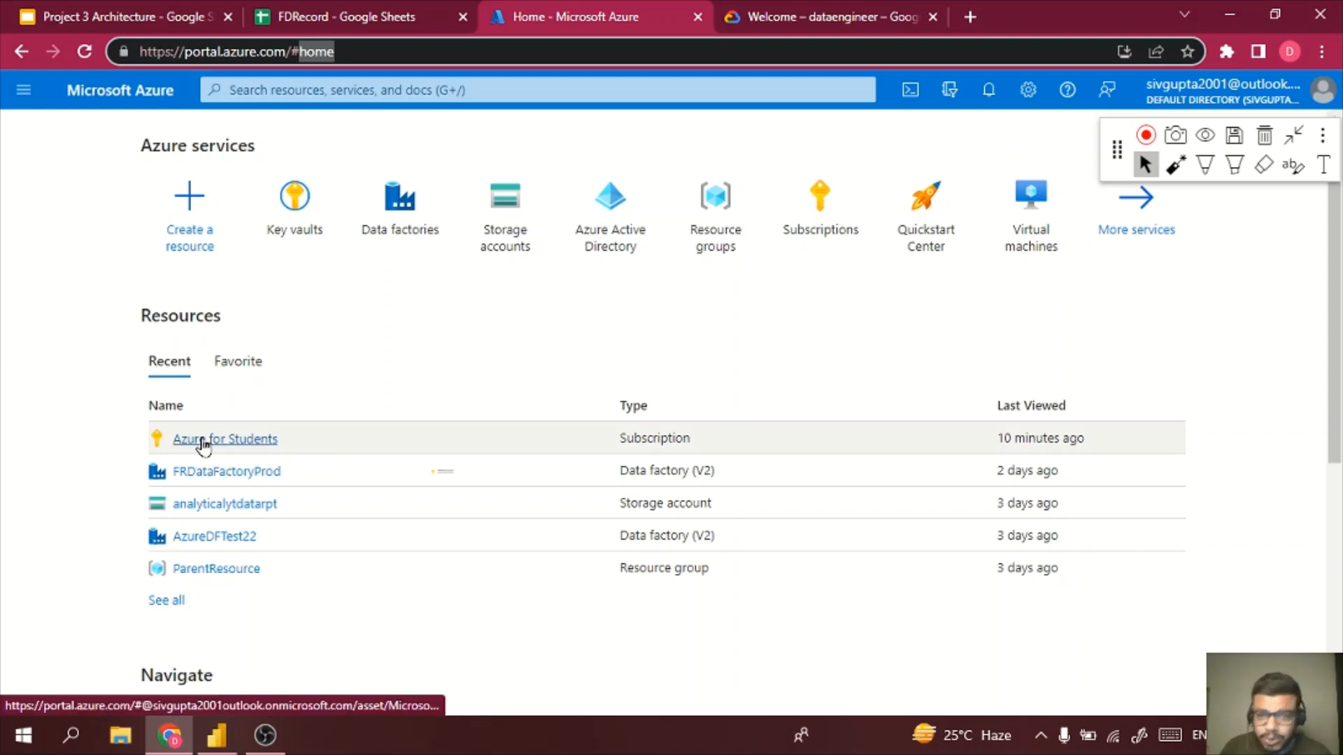
pyautogui.moveTo(203, 444)
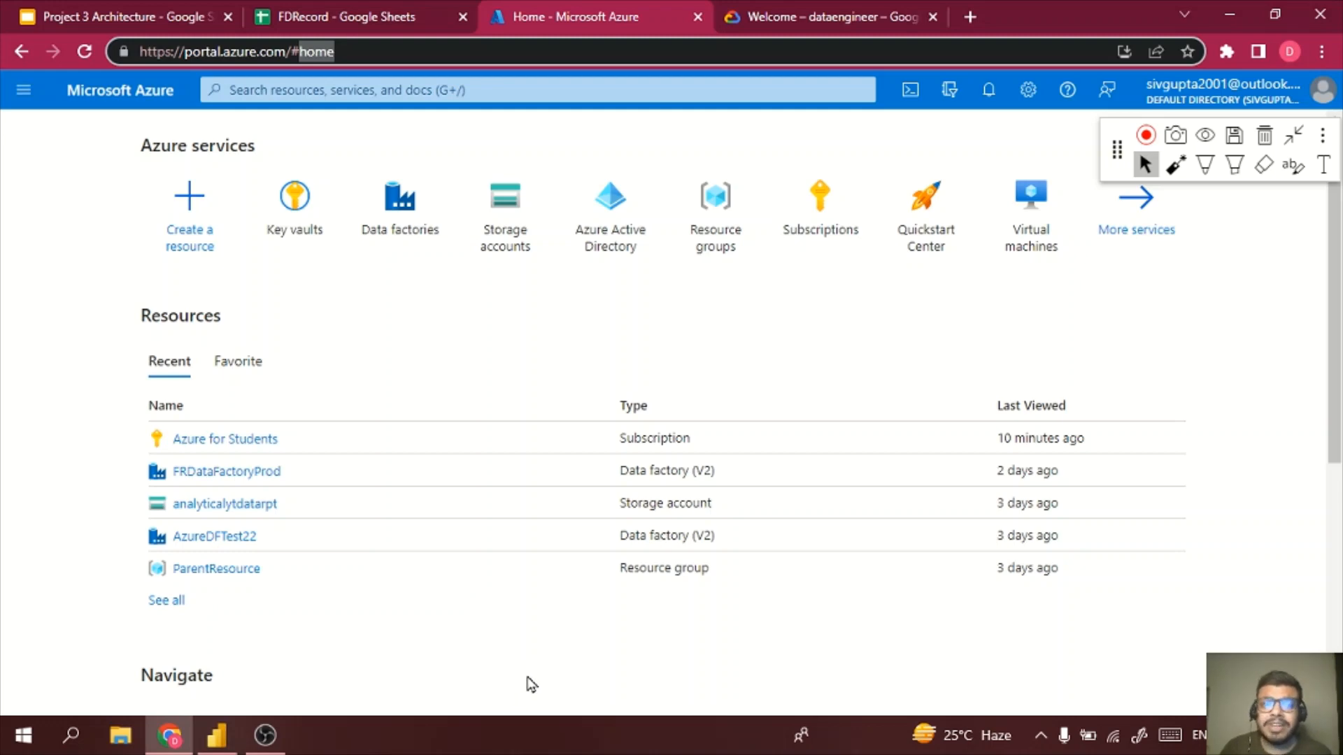
pyautogui.click(229, 446)
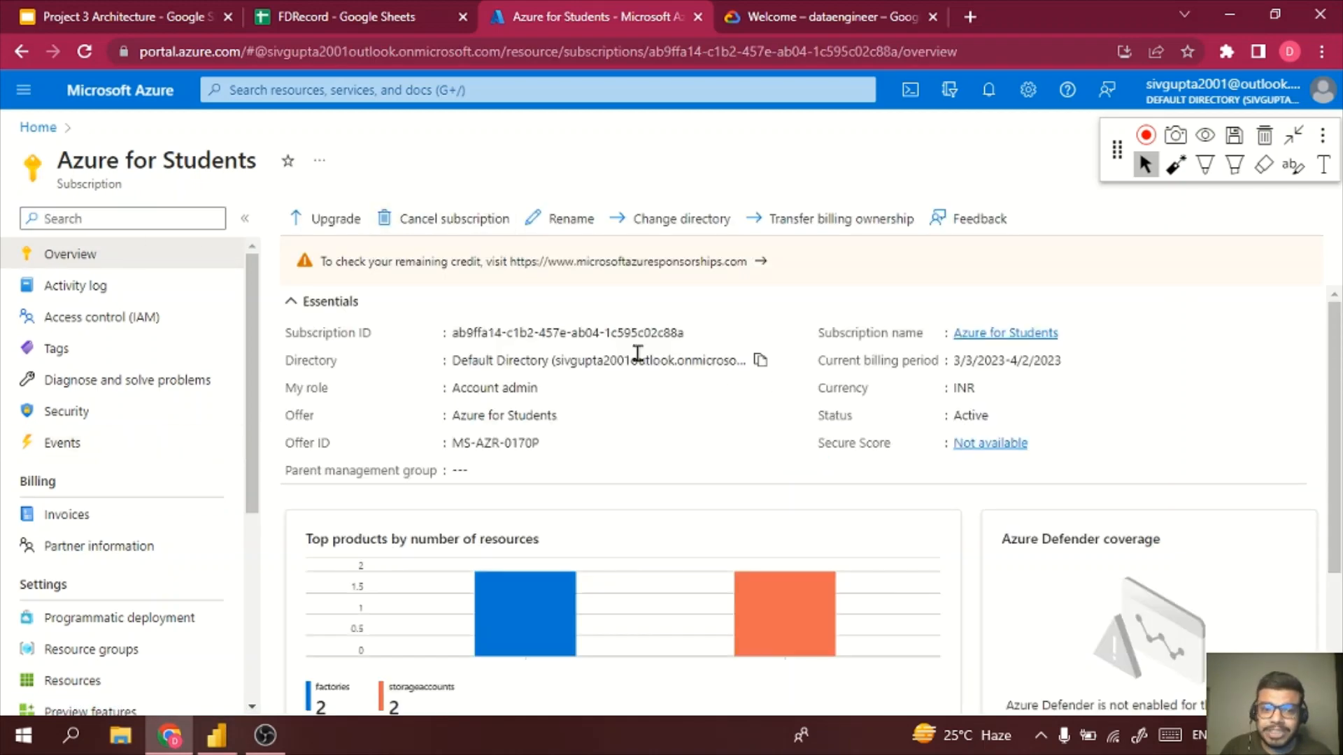
pyautogui.click(57, 132)
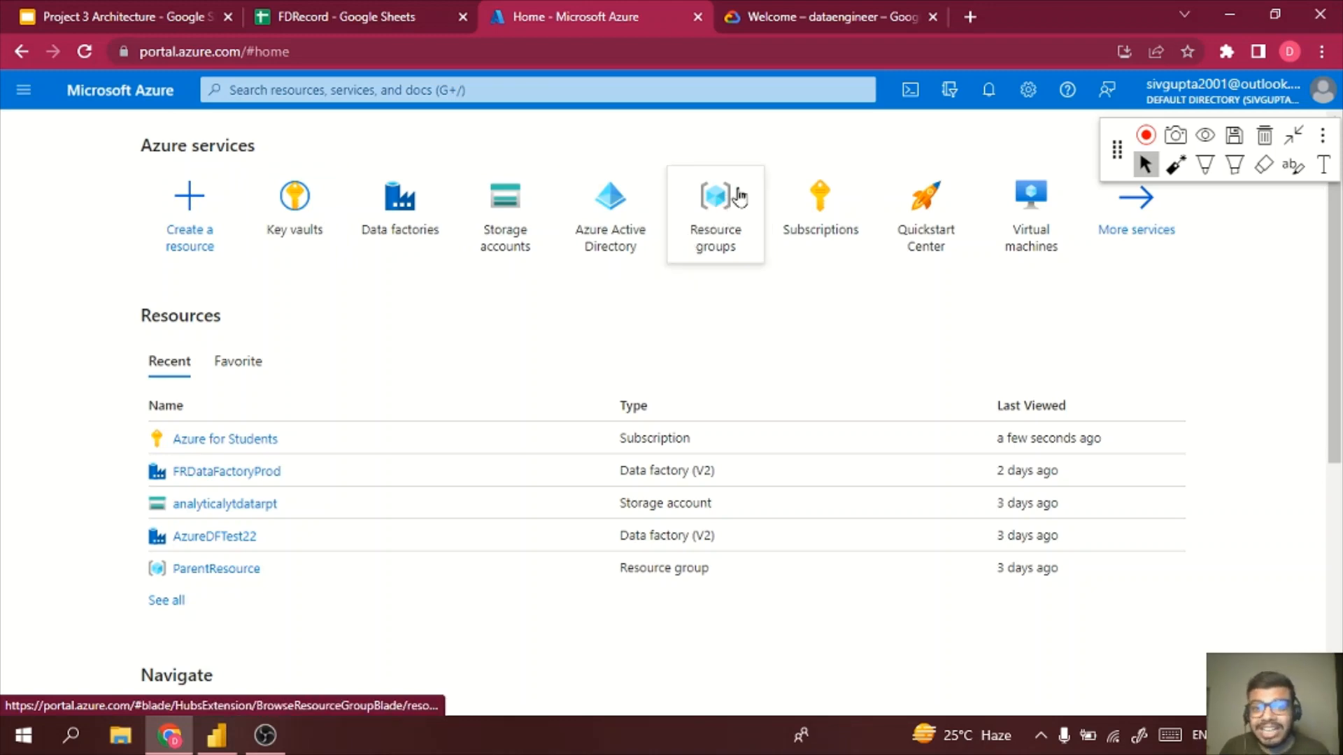
pyautogui.moveTo(739, 198)
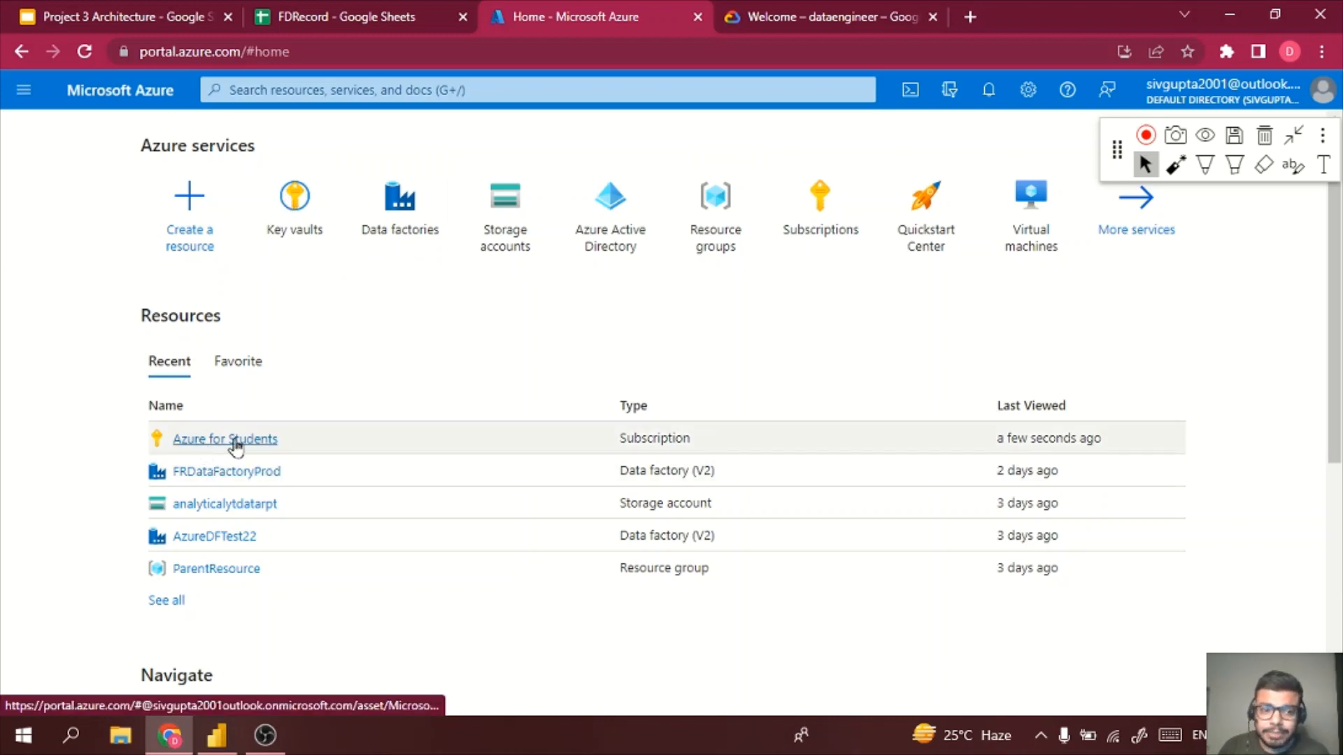
# - Start a new resource group under the Azure for Students subscription and name it FinBI
pyautogui.click(703, 226)
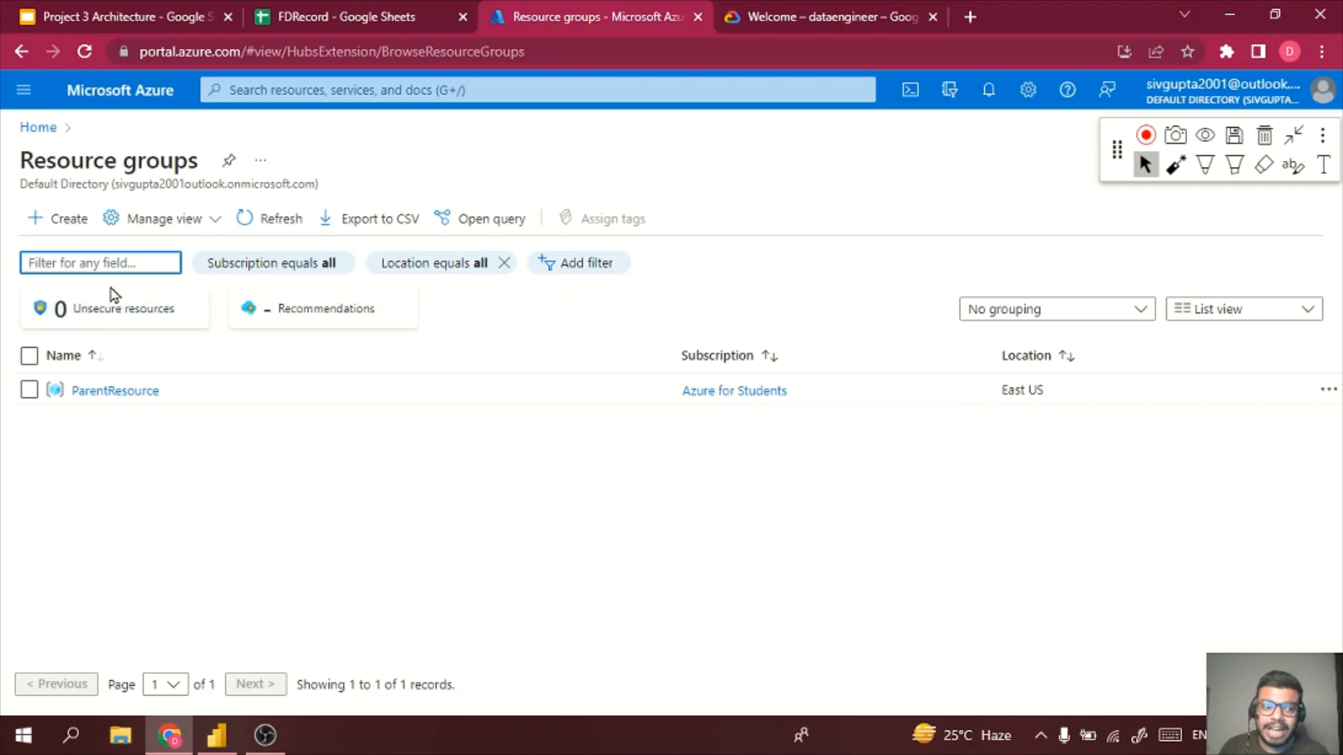
pyautogui.click(79, 220)
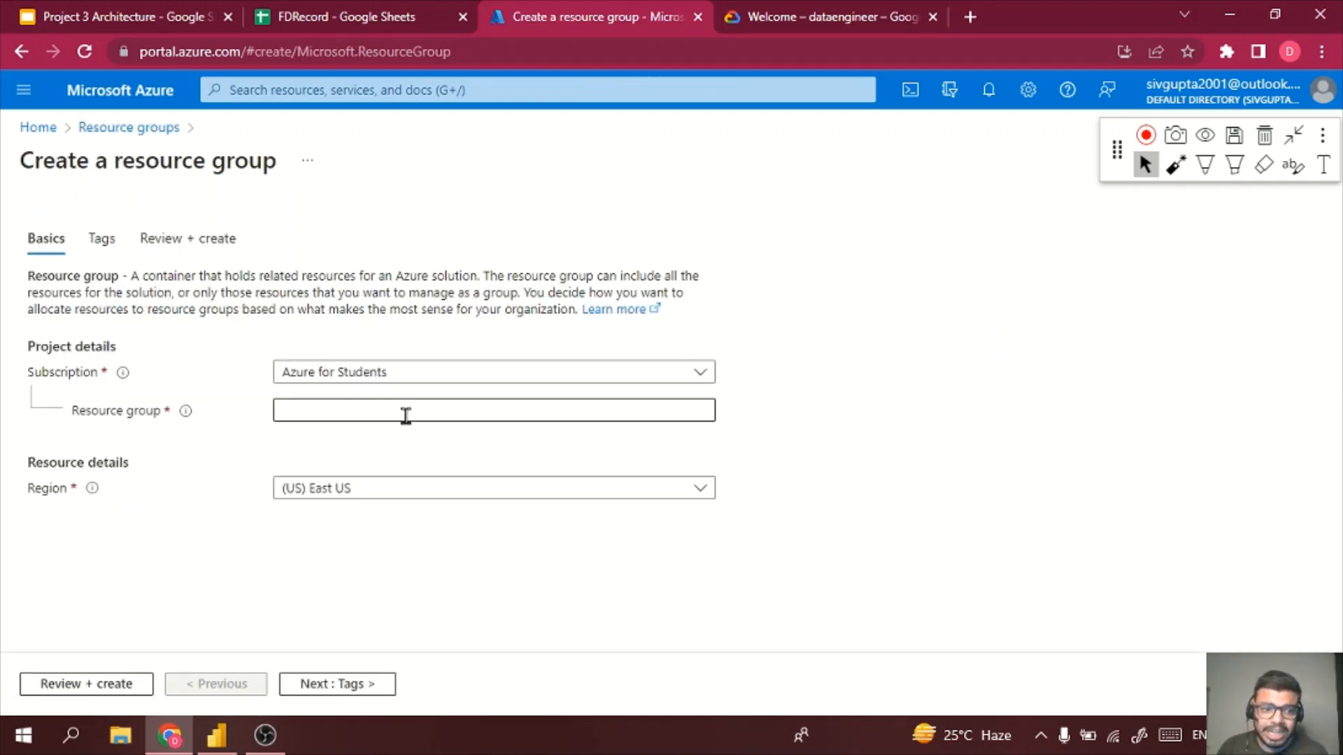
pyautogui.click(406, 414)
pyautogui.write('fiNbi')
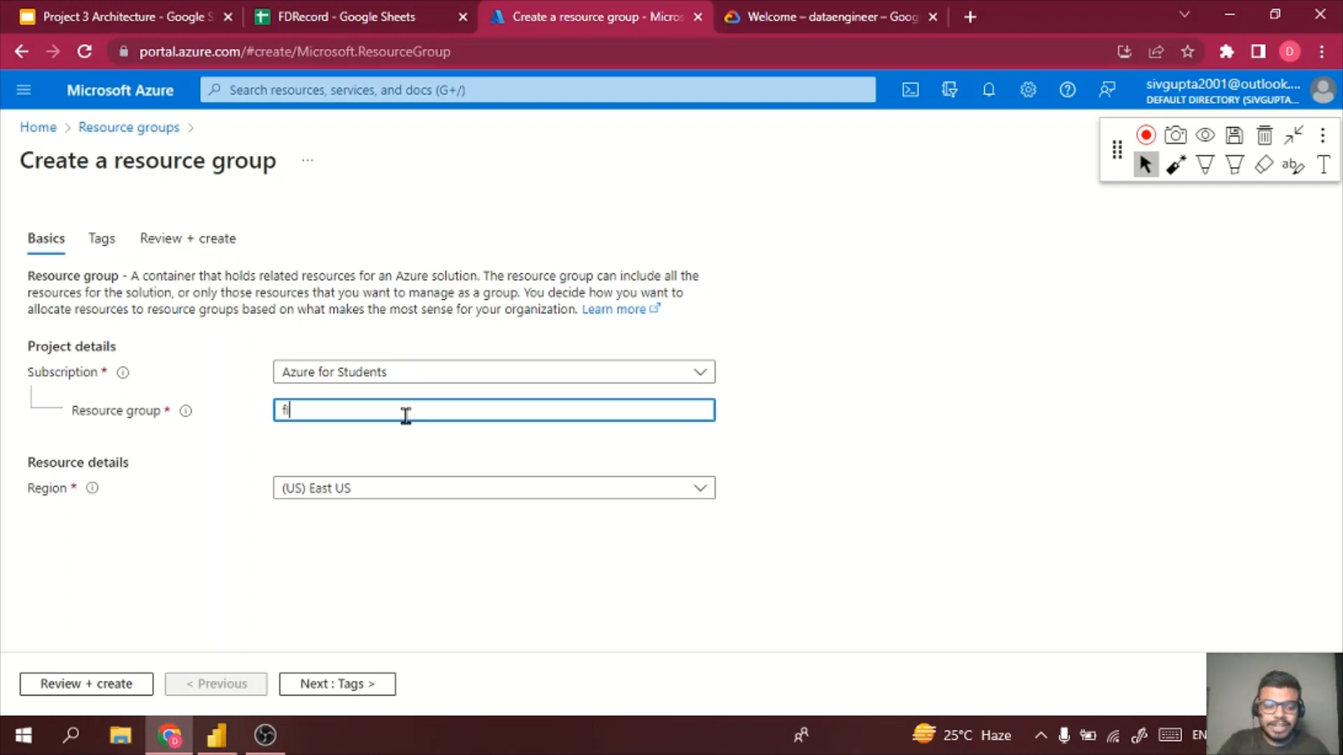
pyautogui.press('BackSpace')
pyautogui.press('BackSpace')
pyautogui.press('BackSpace')
pyautogui.press('BackSpace')
pyautogui.press('BackSpace')
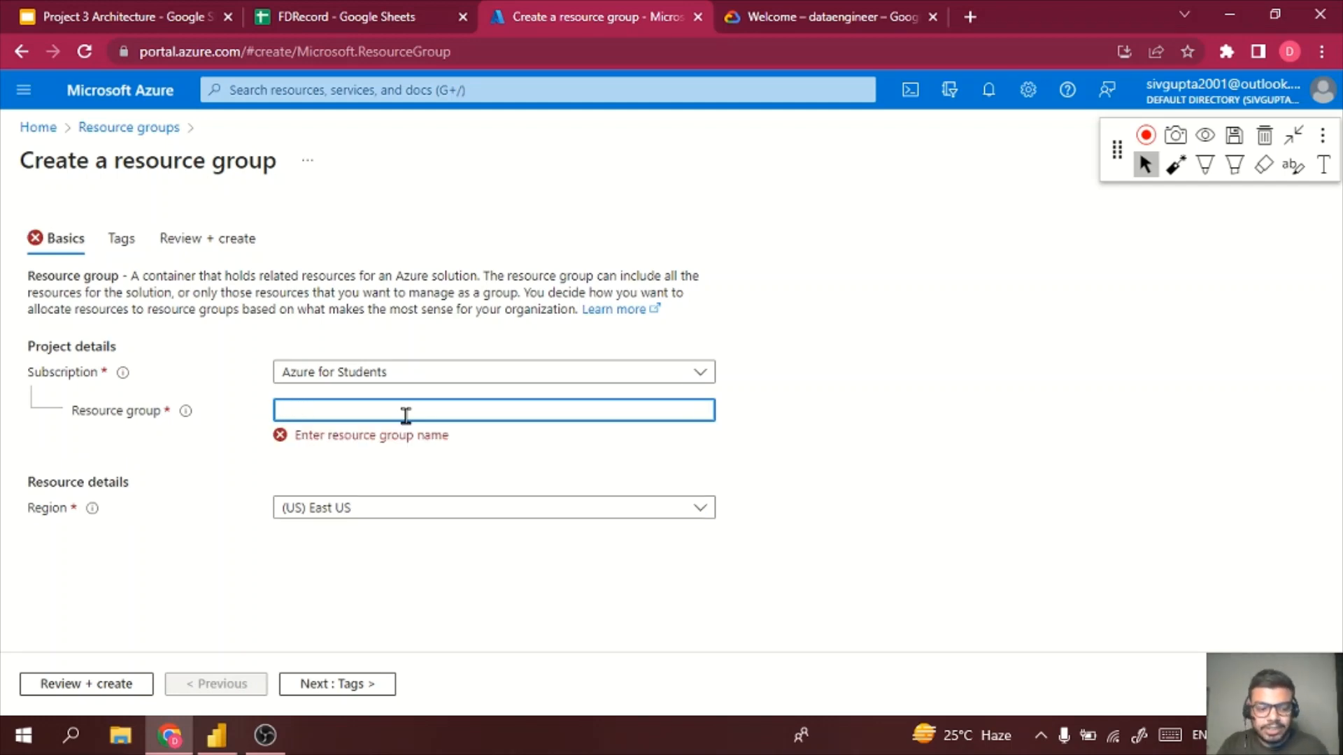
pyautogui.write('FinBI')
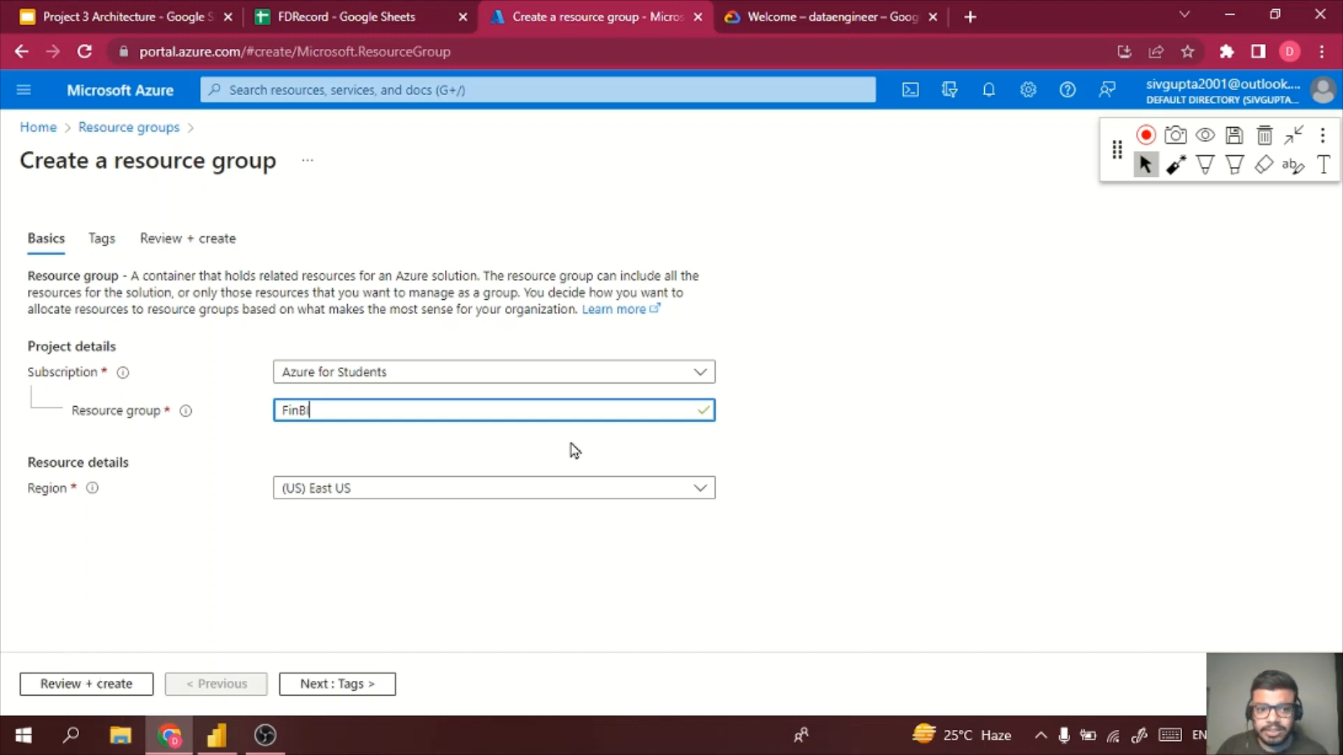
# - Leave the tags empty, review the FinBI resource group's settings and create it
pyautogui.click(340, 686)
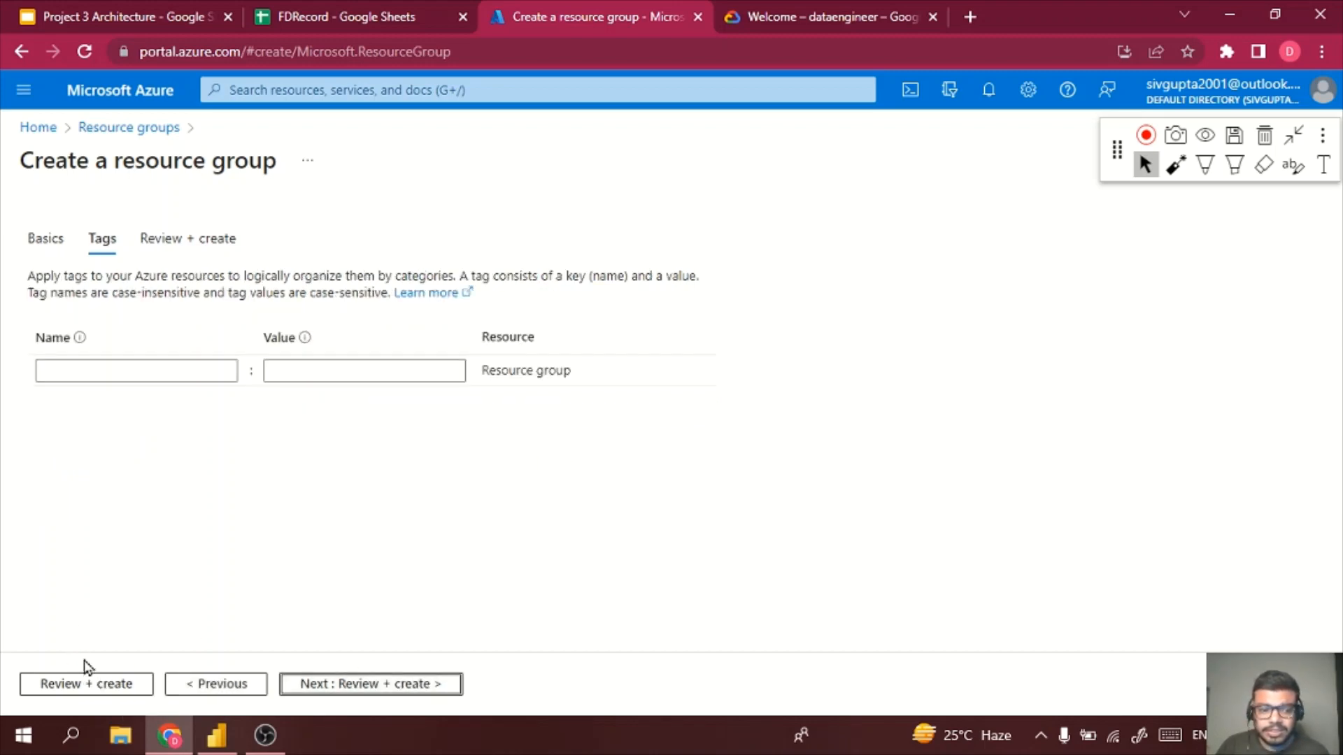
pyautogui.click(94, 686)
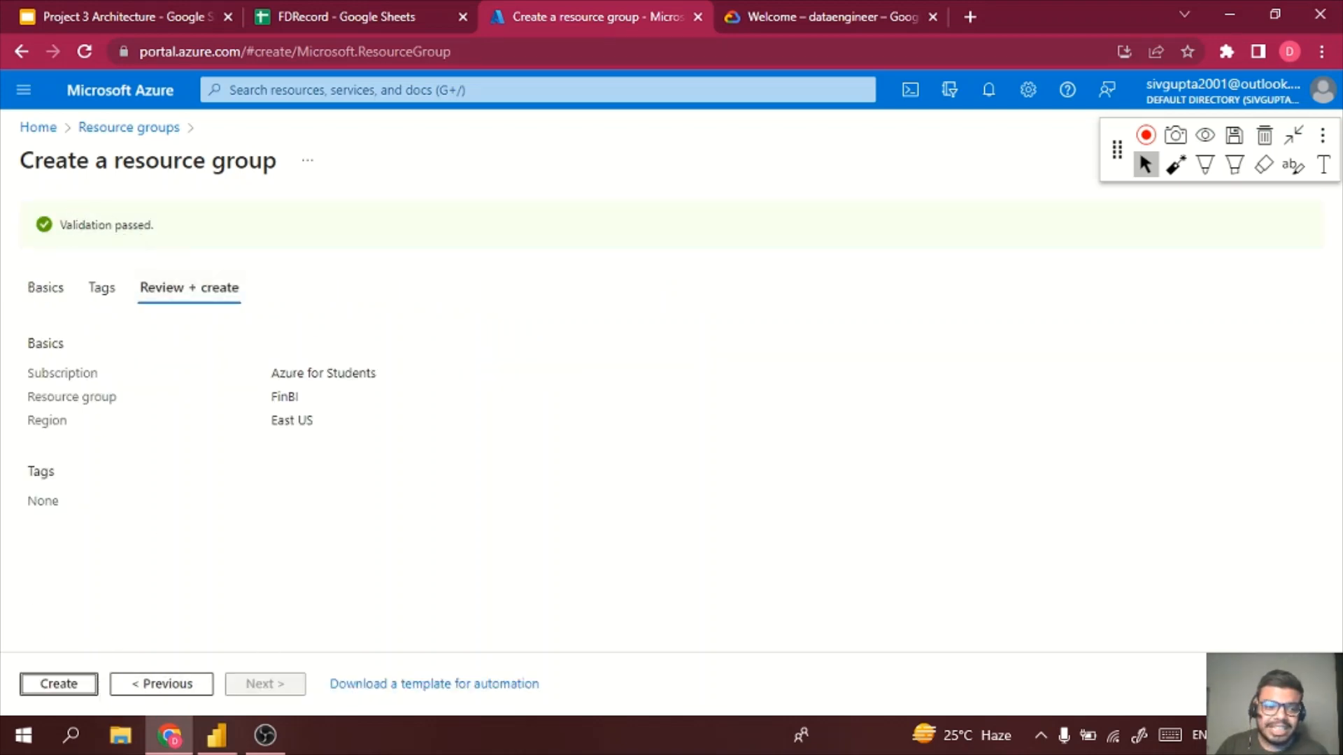
pyautogui.click(62, 689)
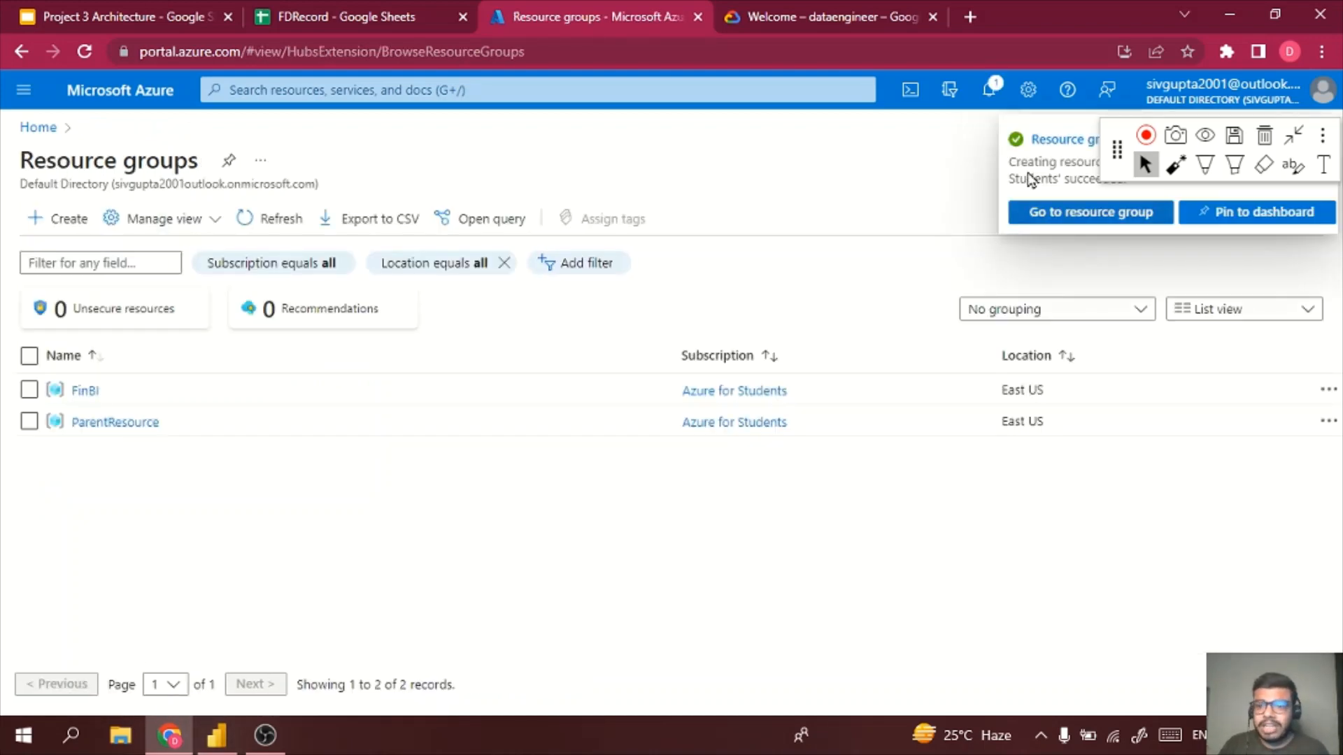
# - Open the FinBI resource group and find the Data Factory service in the Marketplace to add to it
pyautogui.click(1055, 213)
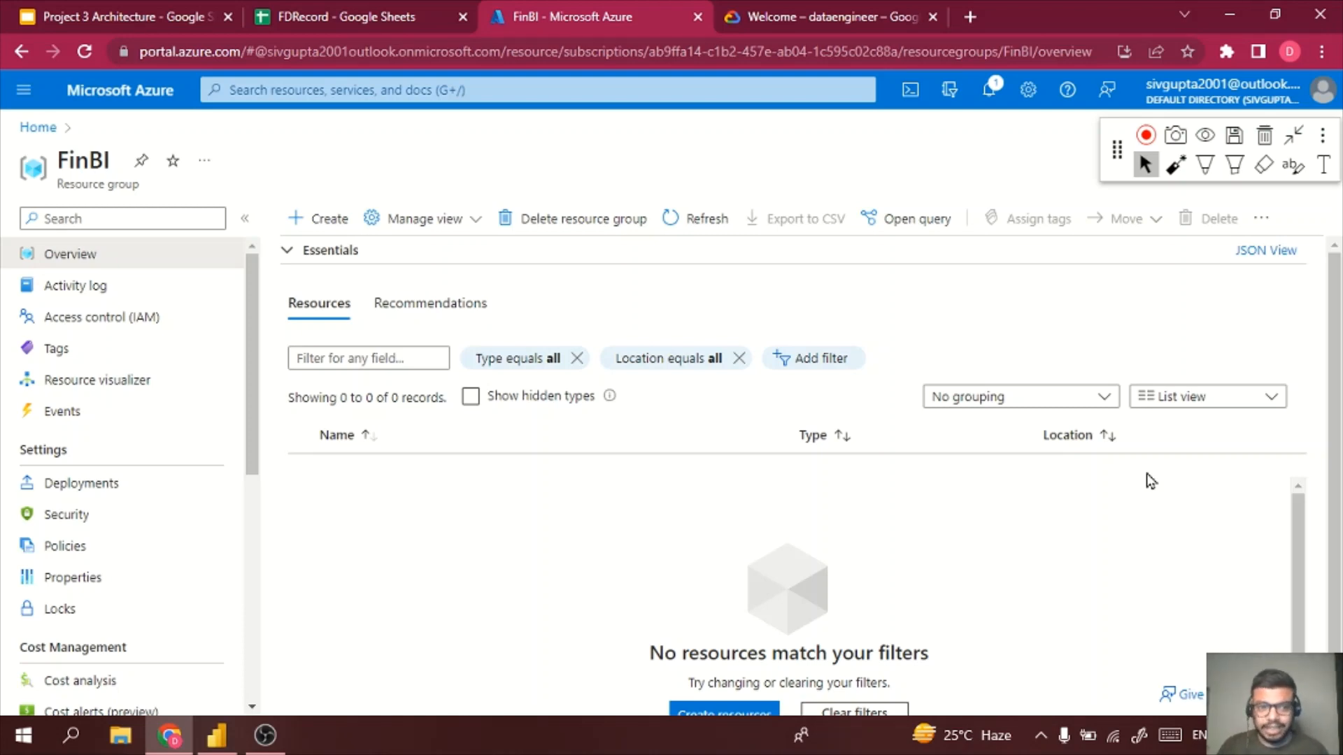
pyautogui.click(334, 220)
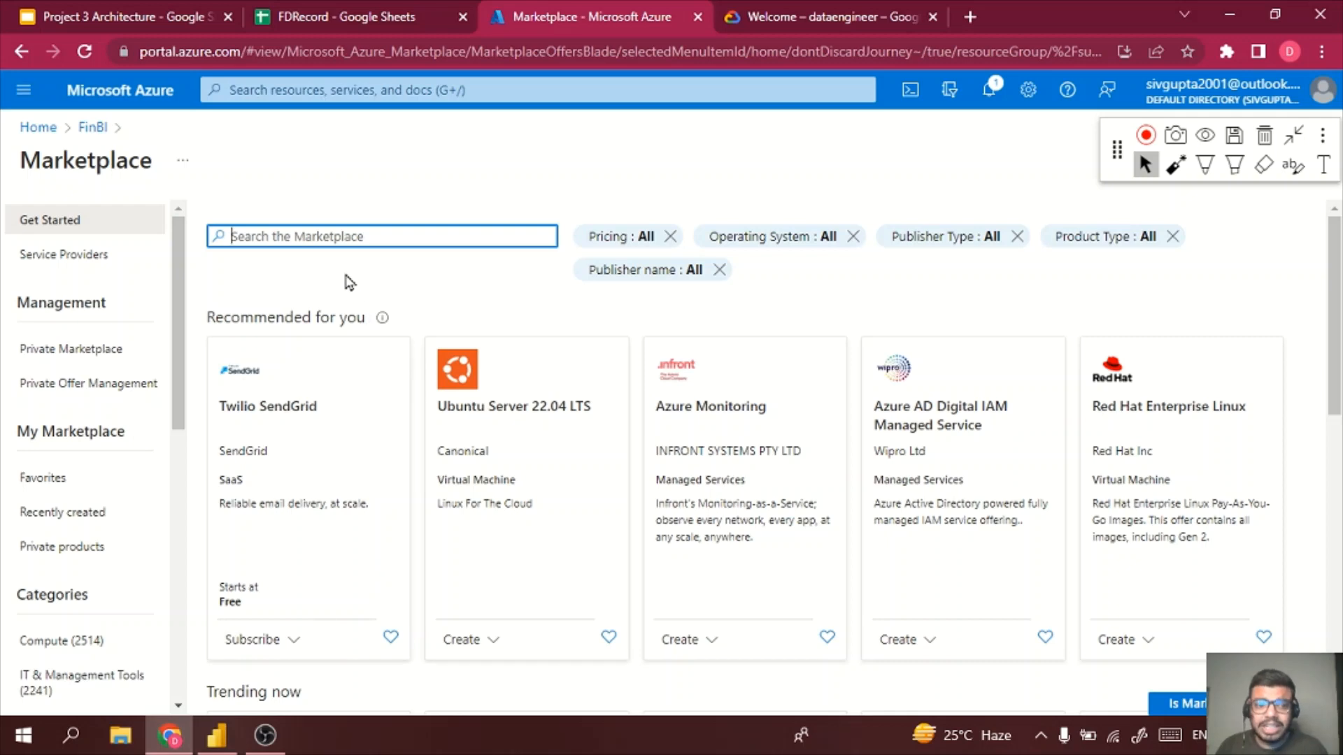
pyautogui.write('data')
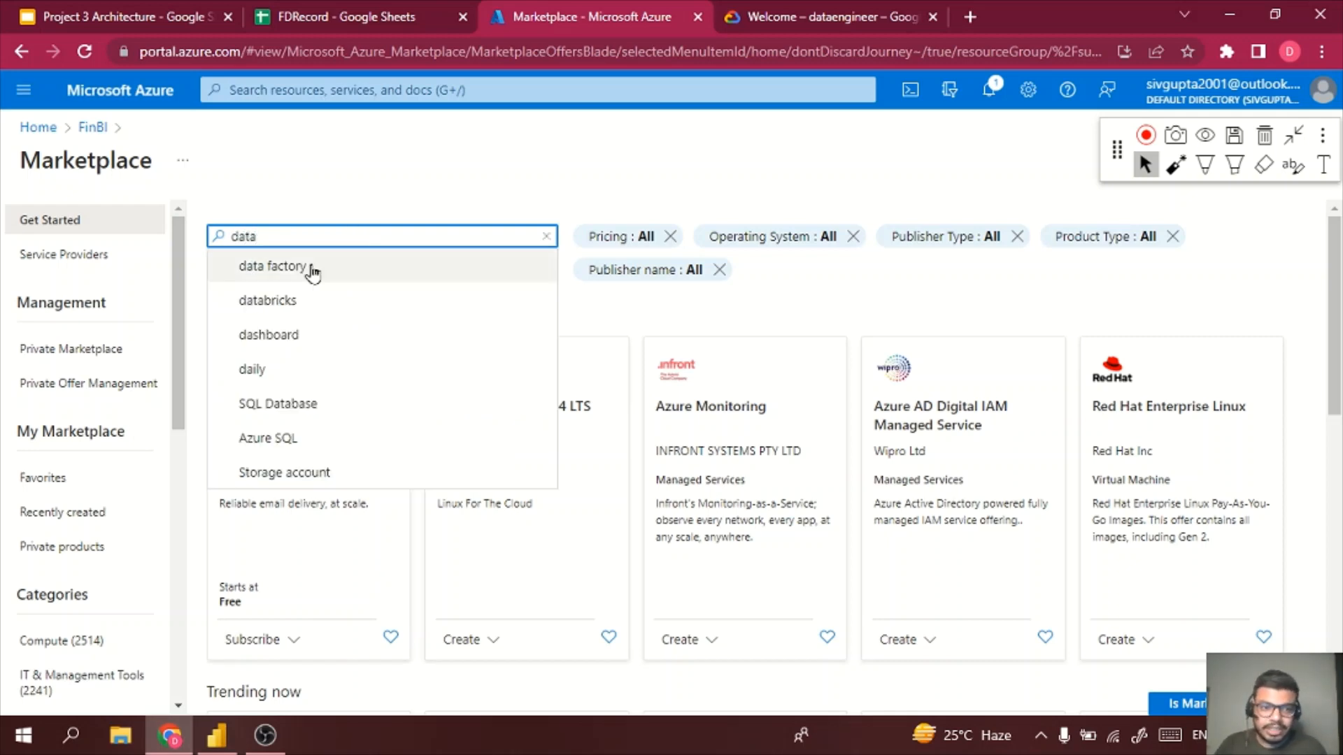
pyautogui.click(313, 272)
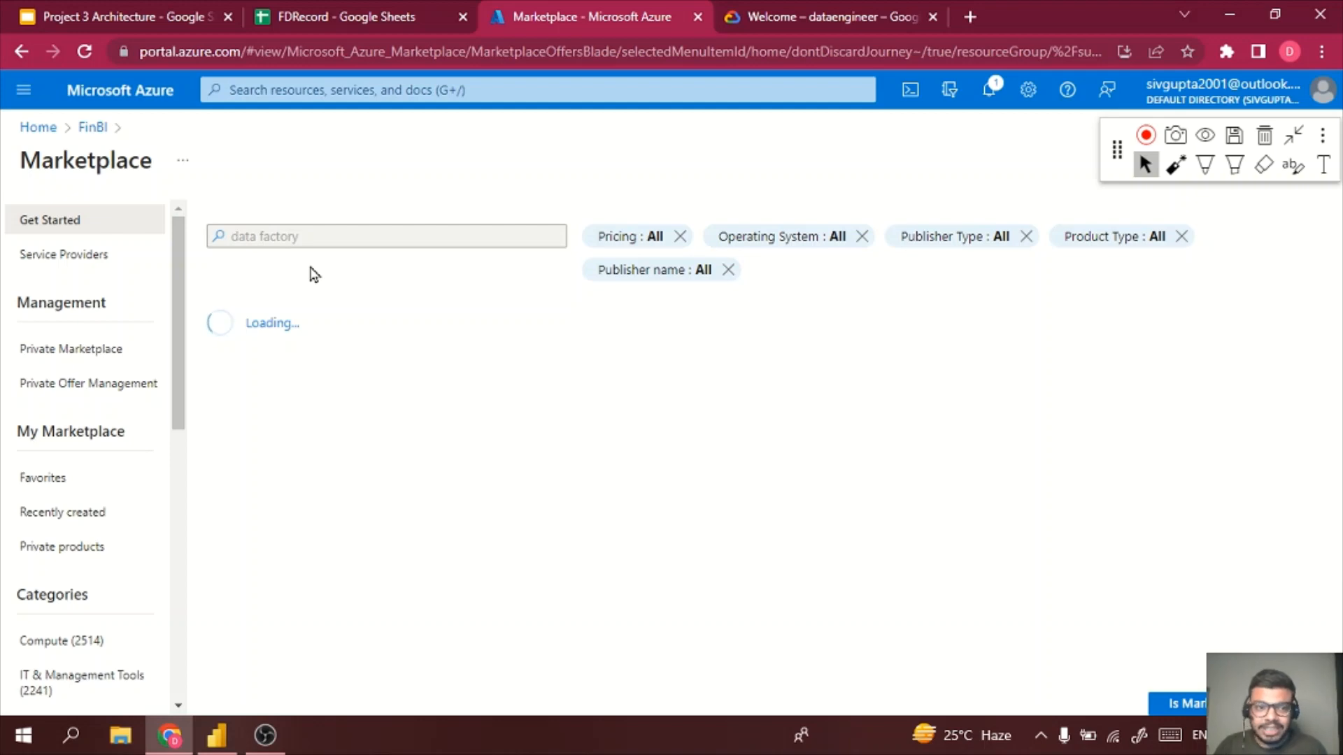
pyautogui.click(276, 421)
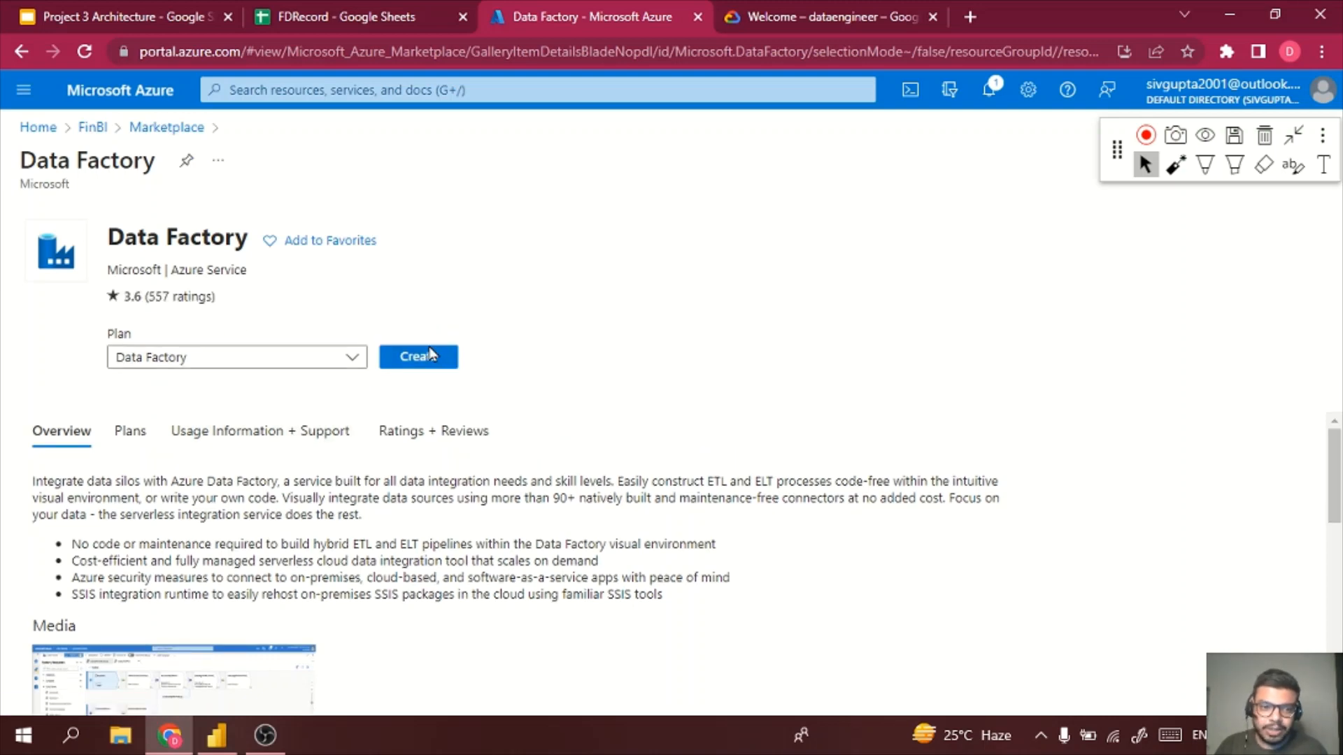
# - Begin creating the data factory in FinBI, name it FinBIDataFactory and submit the settings for validation
pyautogui.click(423, 364)
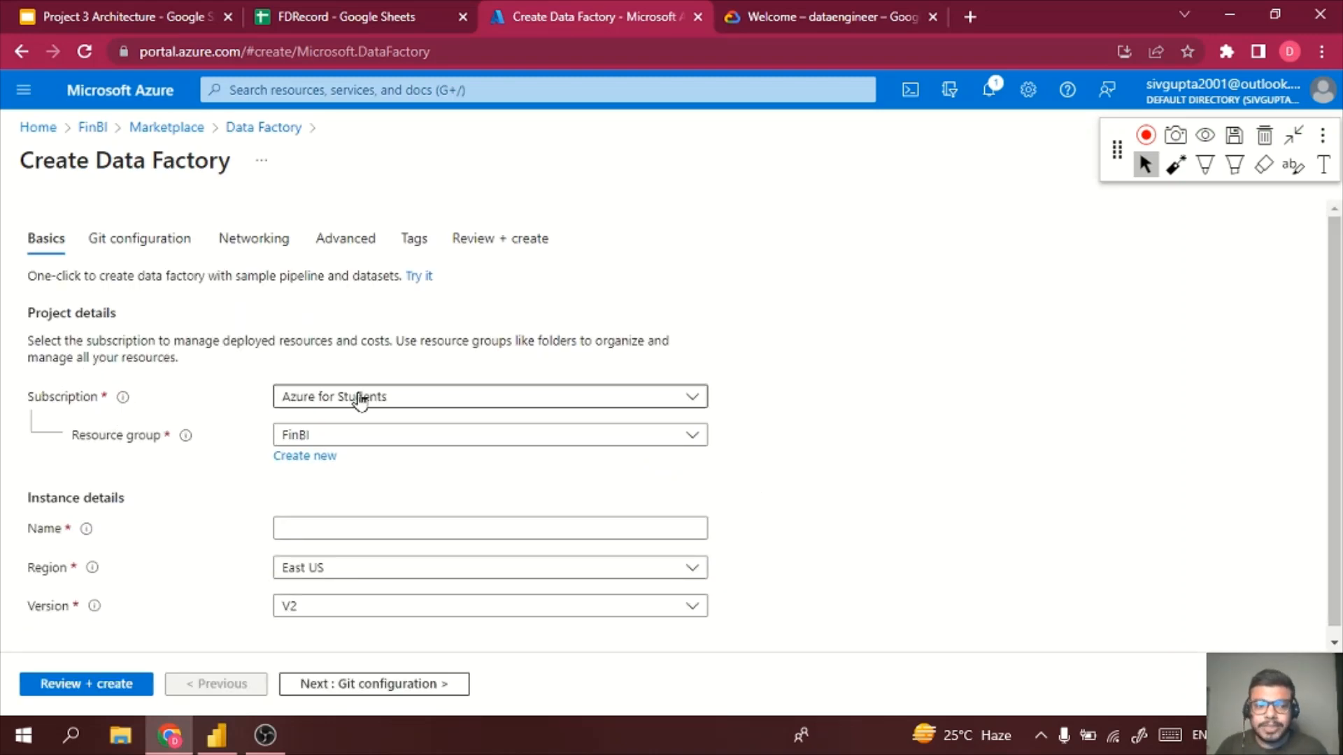
pyautogui.scroll(-1, 797, 423)
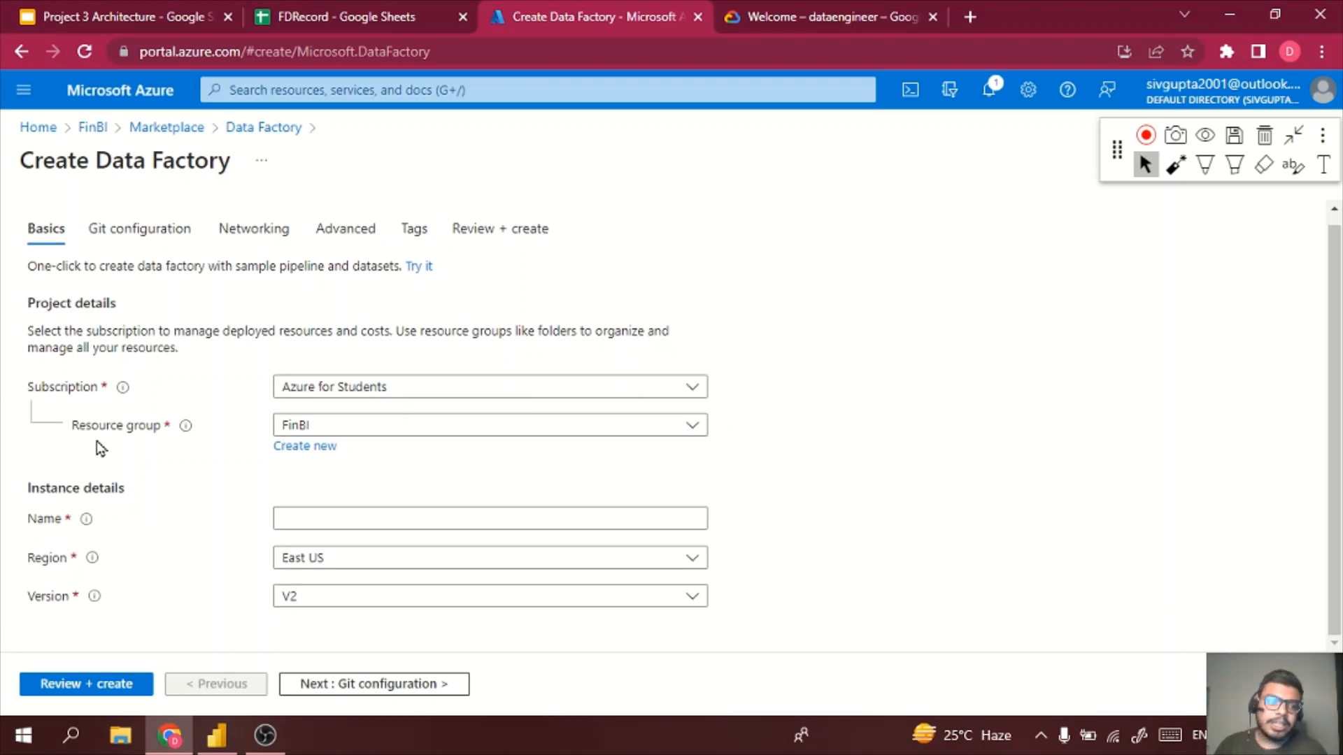
pyautogui.click(354, 526)
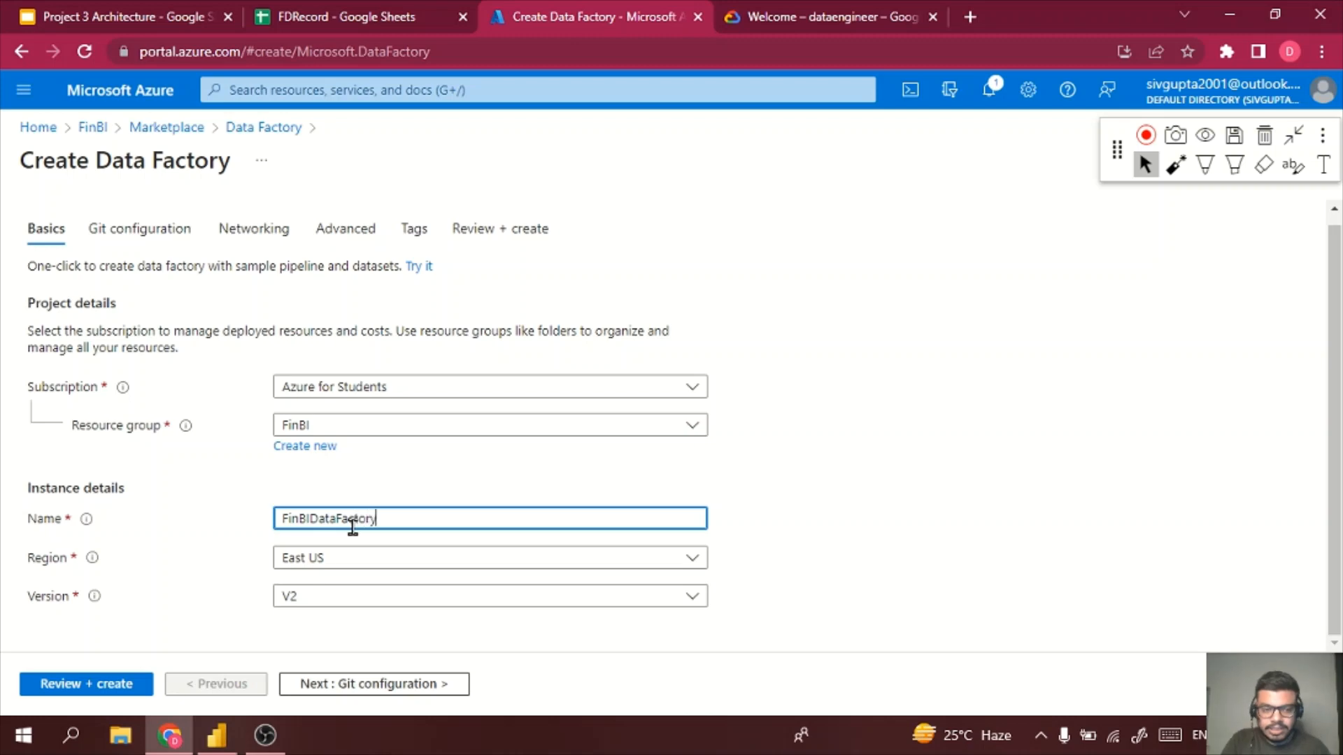
pyautogui.click(134, 687)
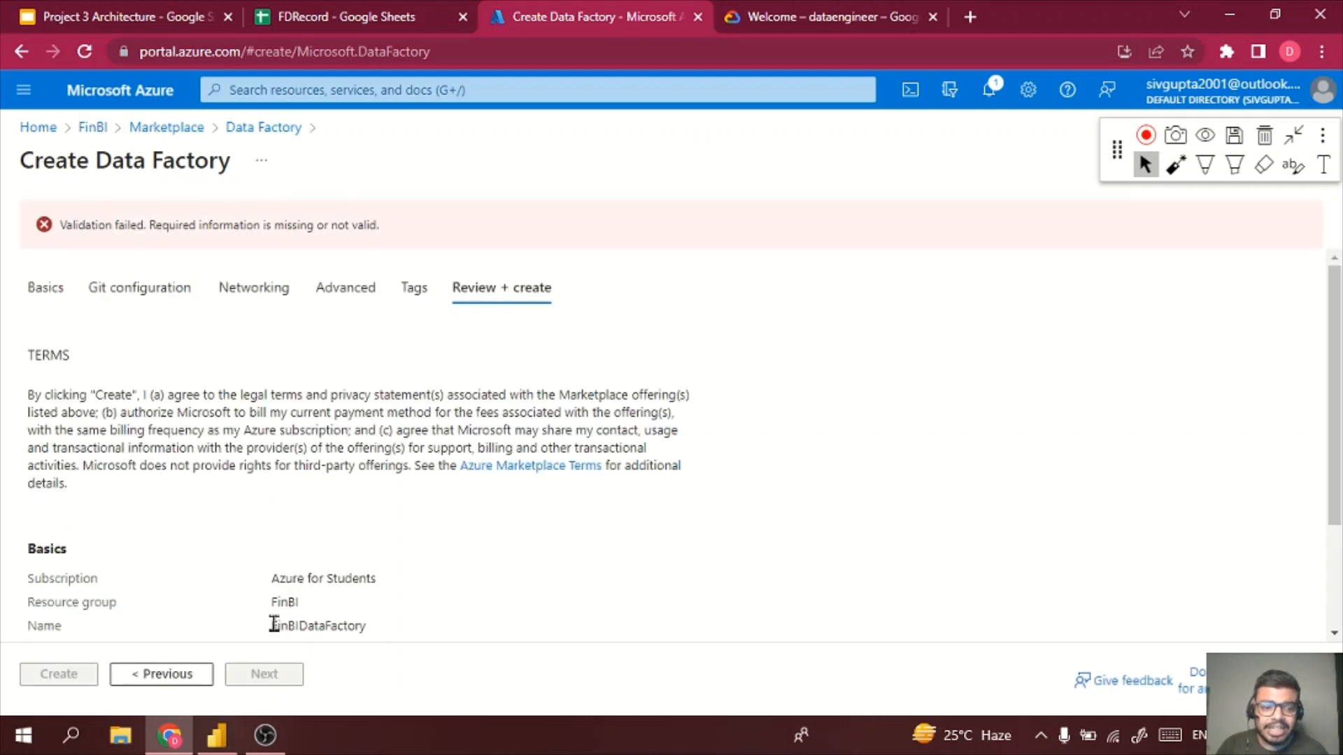
# - Check the Git, networking, advanced and tags settings, revalidate with the defaults kept and create the data factory
pyautogui.click(126, 287)
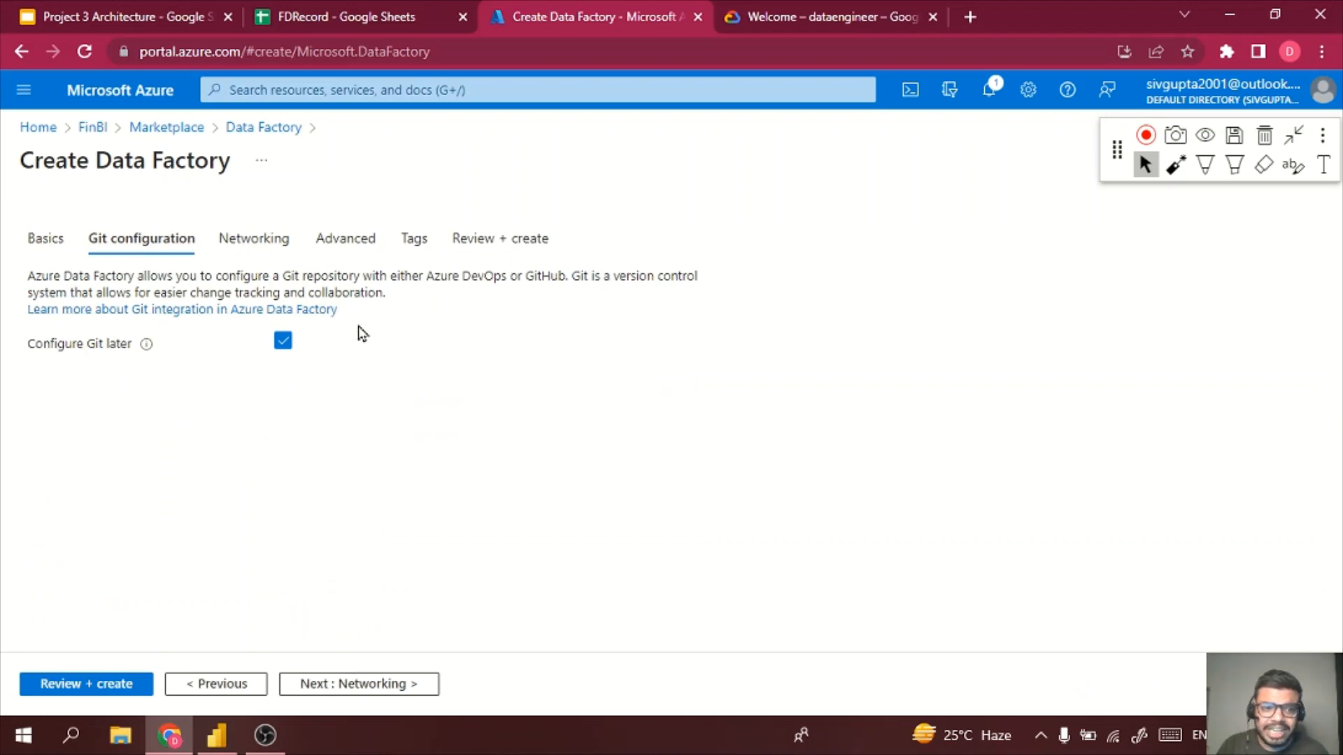
pyautogui.click(240, 245)
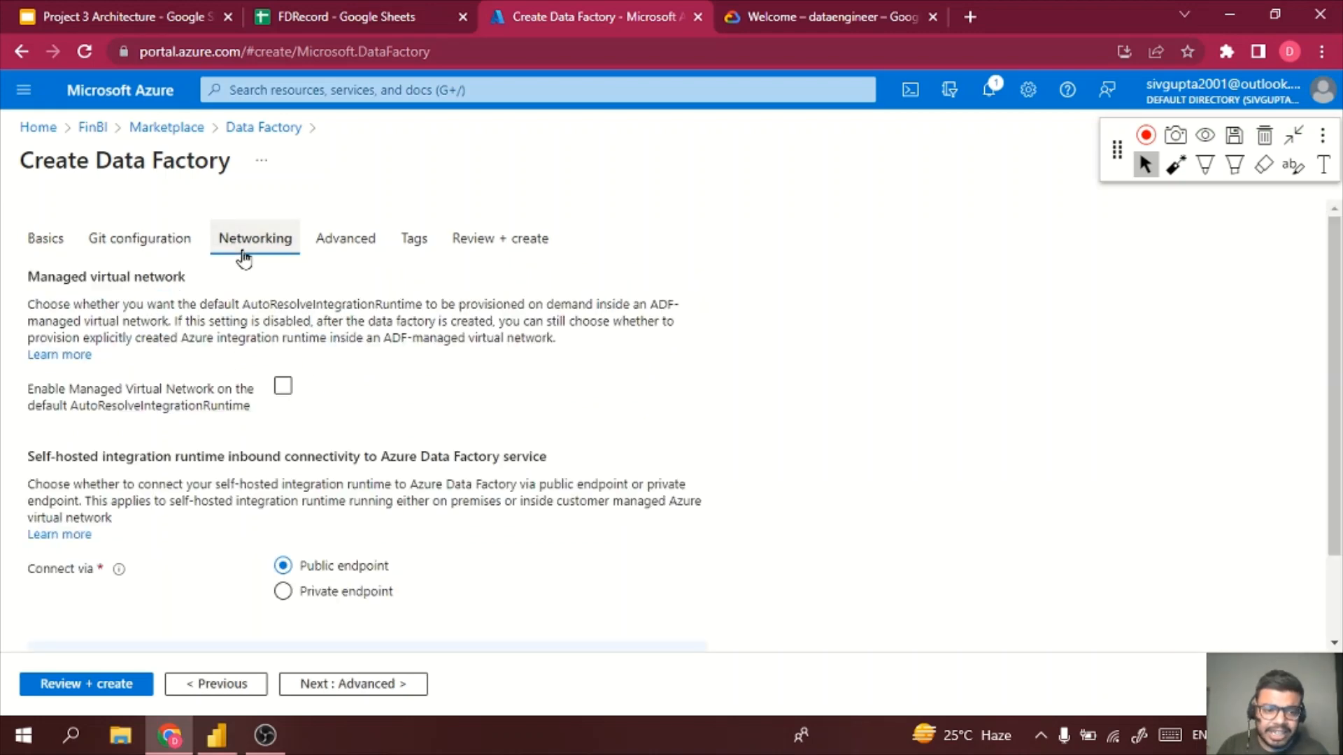
pyautogui.click(165, 238)
pyautogui.click(242, 236)
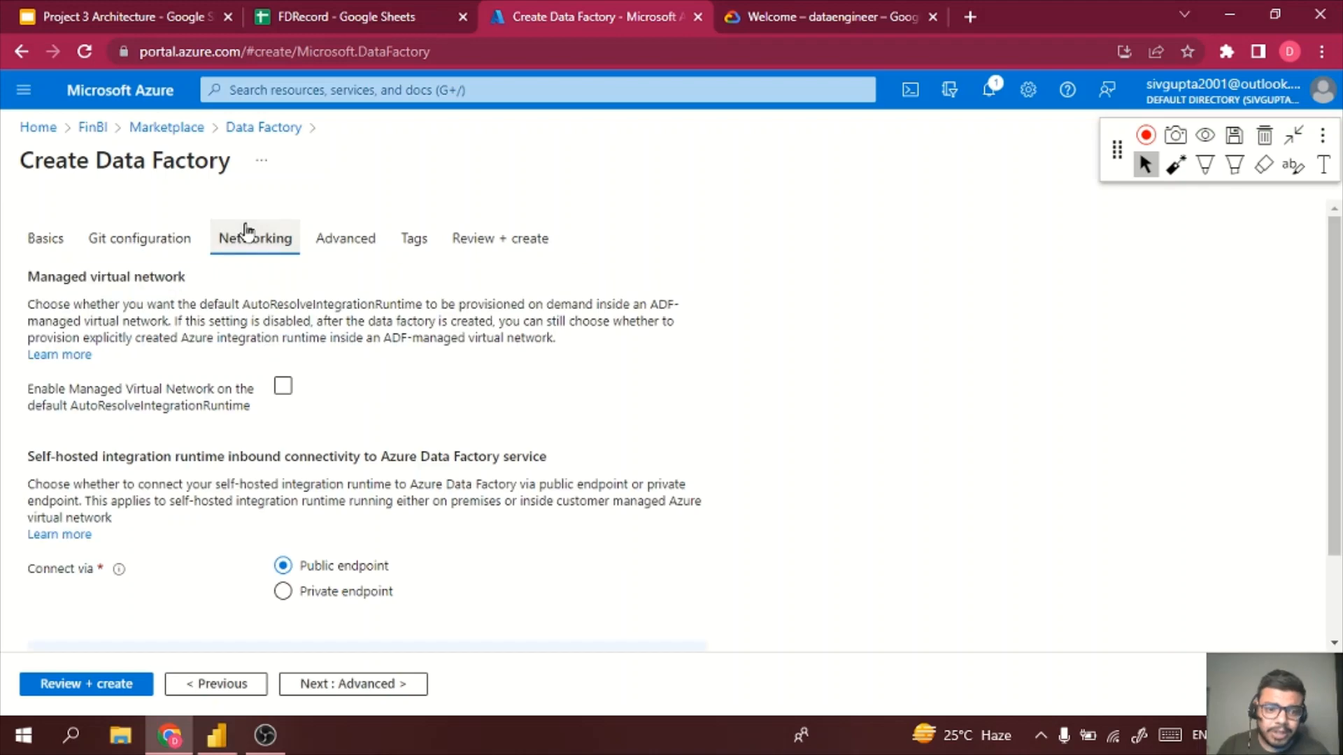
pyautogui.click(333, 240)
pyautogui.click(409, 236)
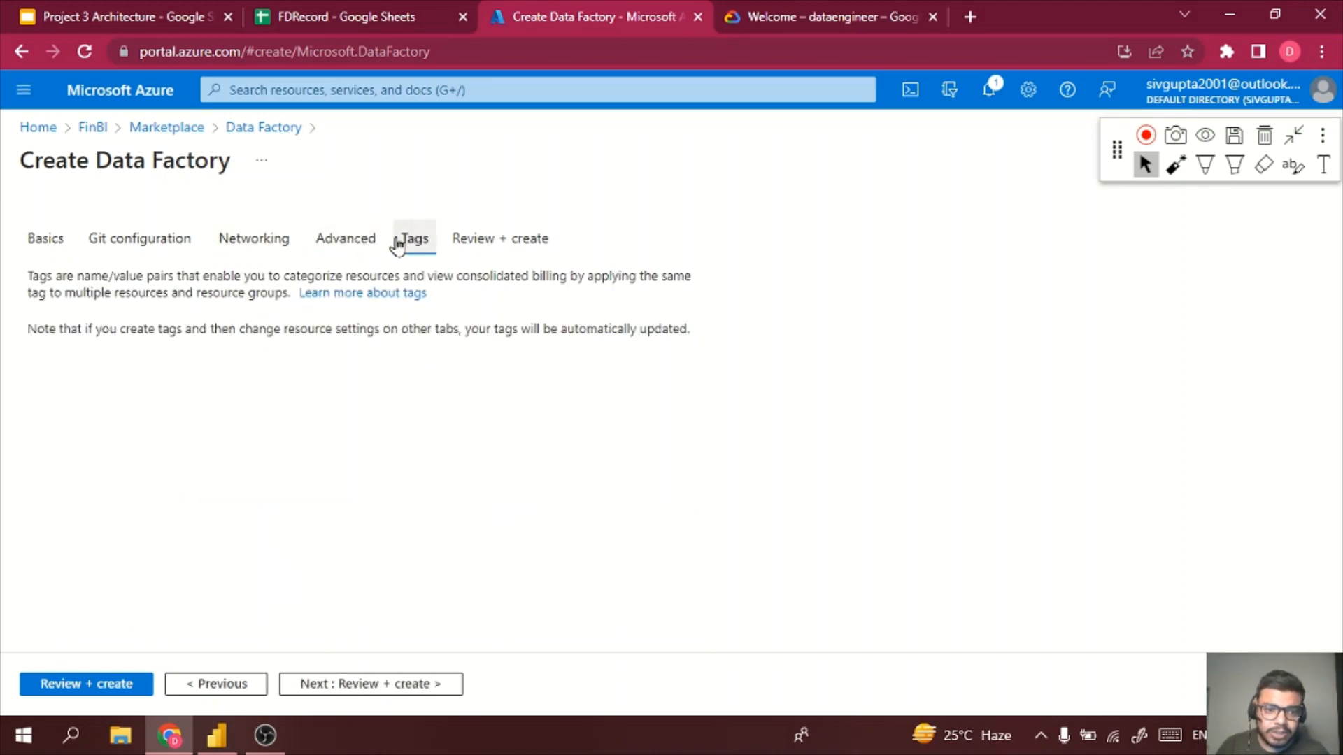
pyautogui.click(459, 244)
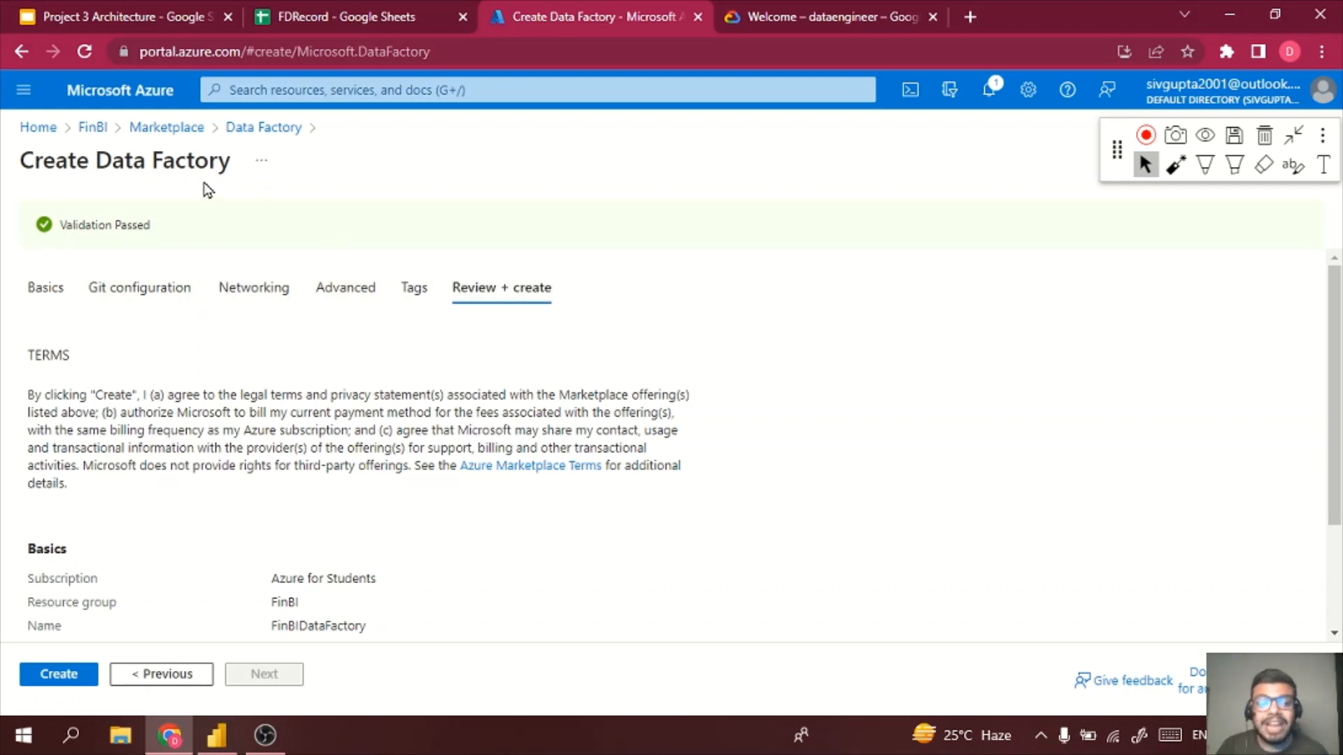
pyautogui.click(87, 681)
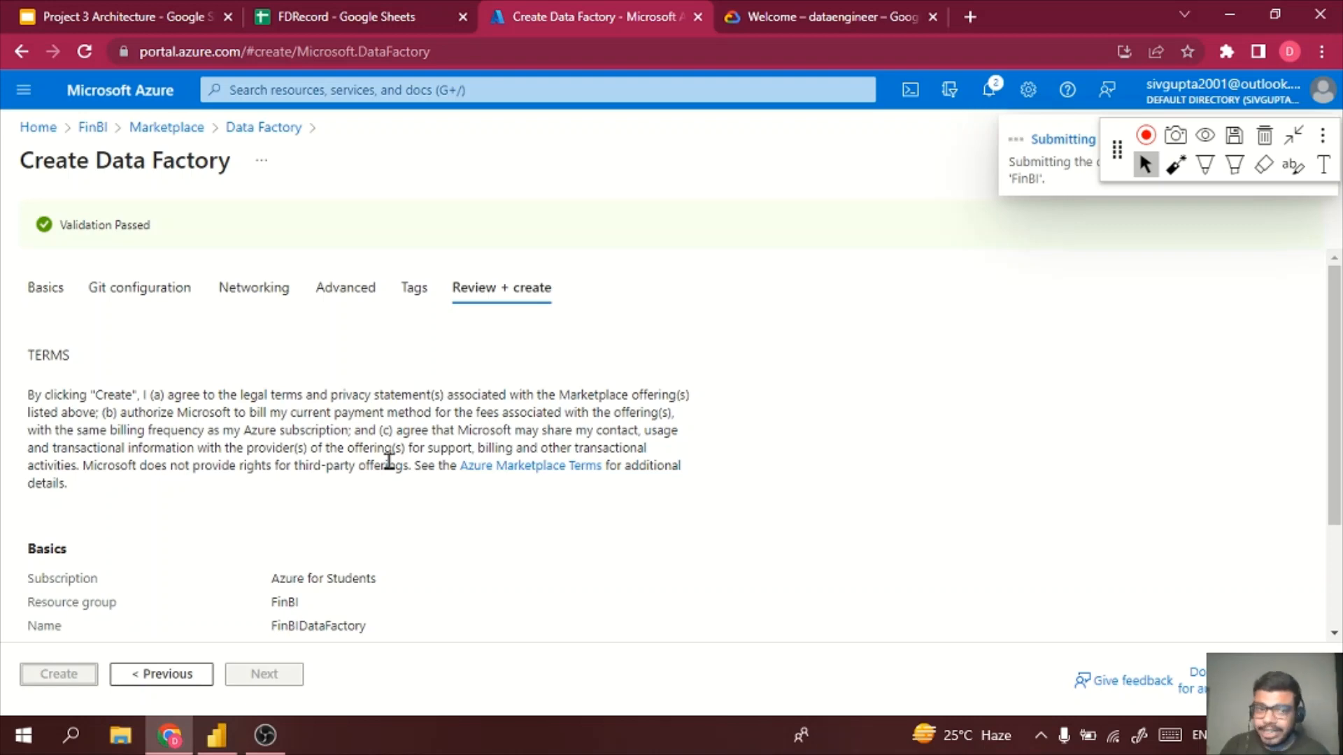
pyautogui.click(92, 129)
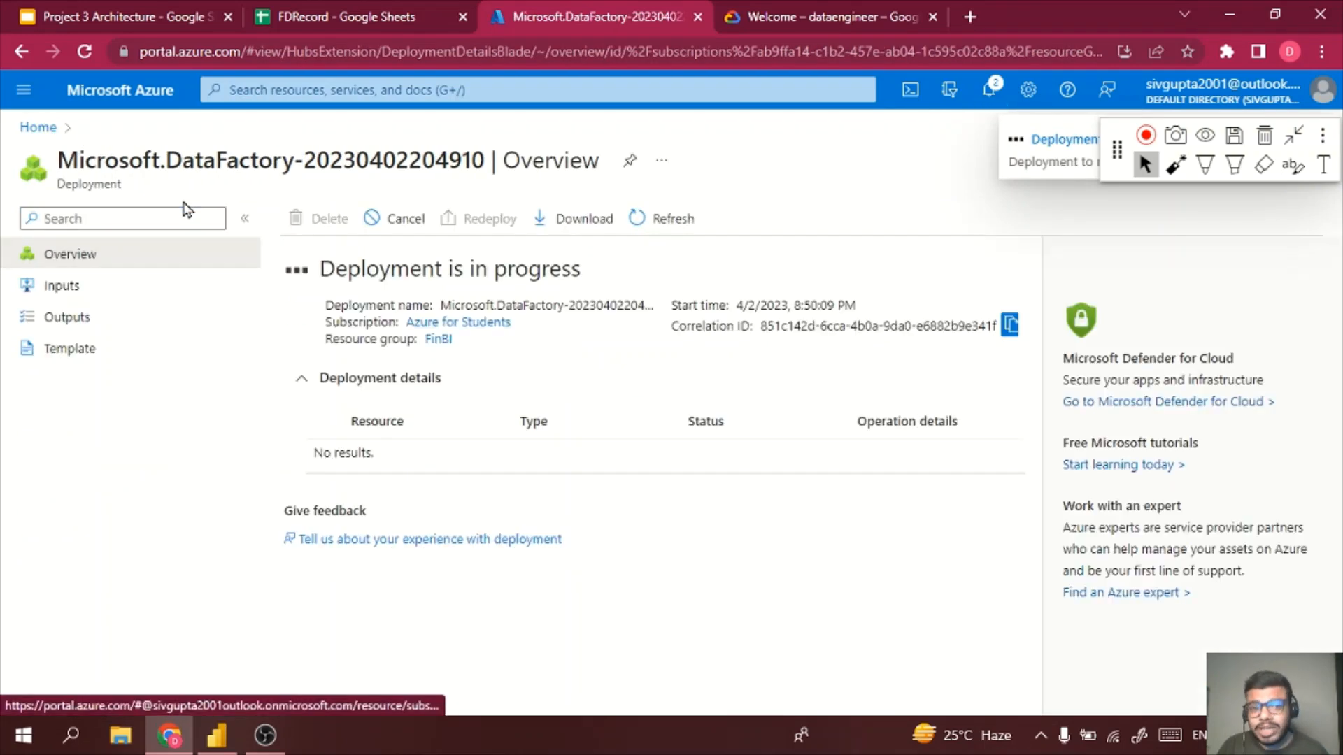
# - Begin creating a storage account from the Storage accounts service, keeping the Azure for Students subscription and FinBI resource group
pyautogui.click(414, 90)
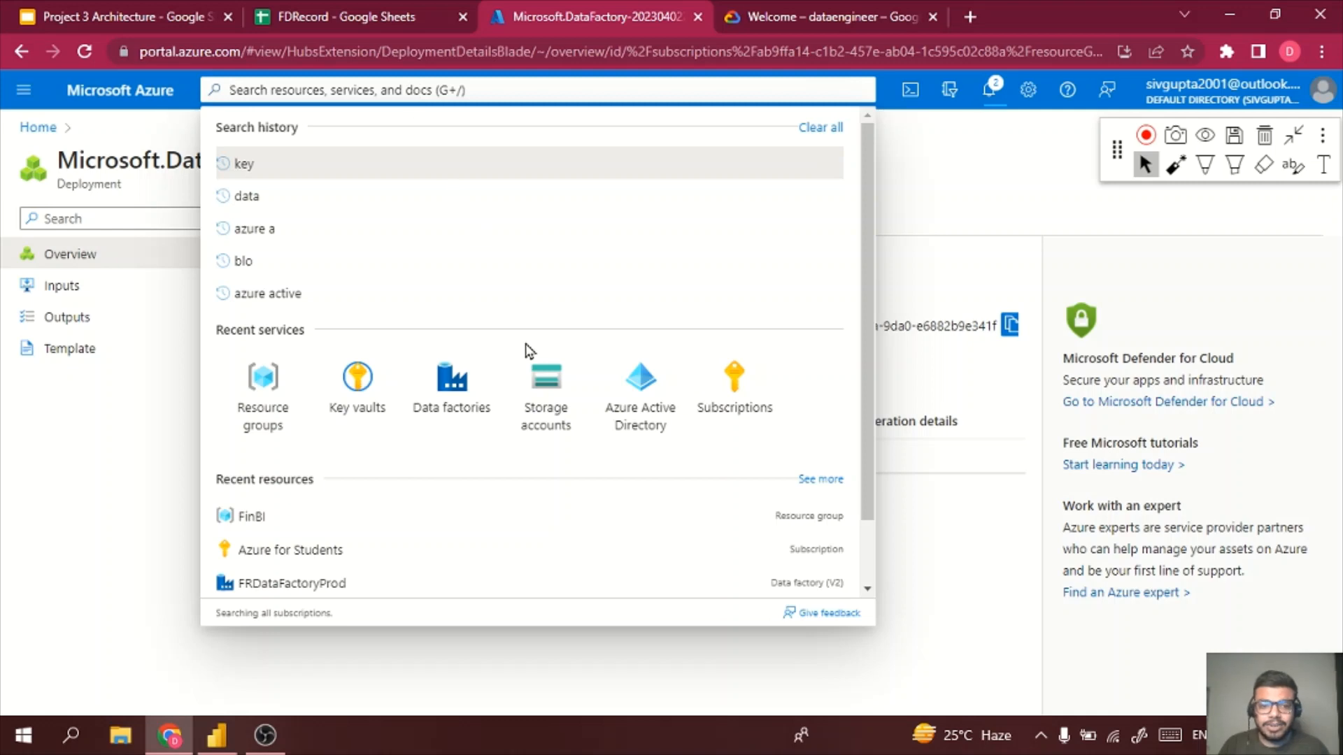
pyautogui.click(625, 440)
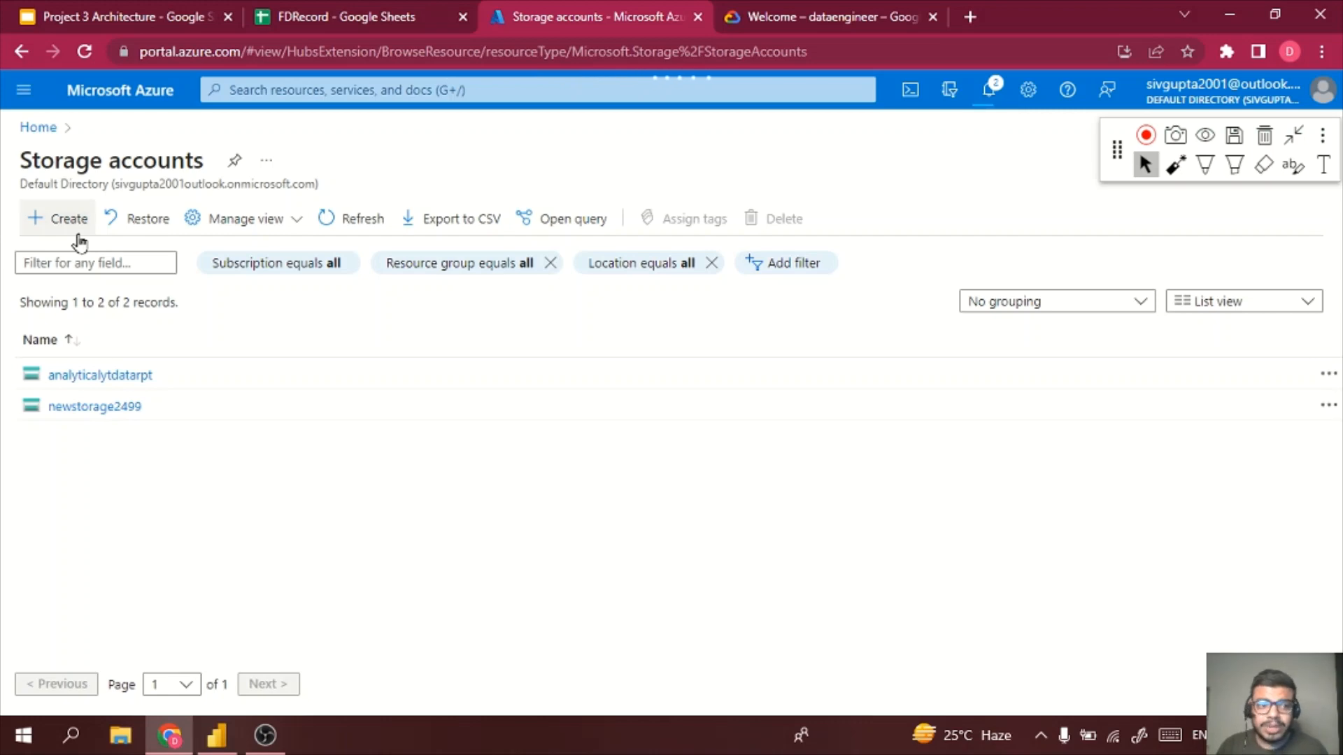
pyautogui.click(79, 236)
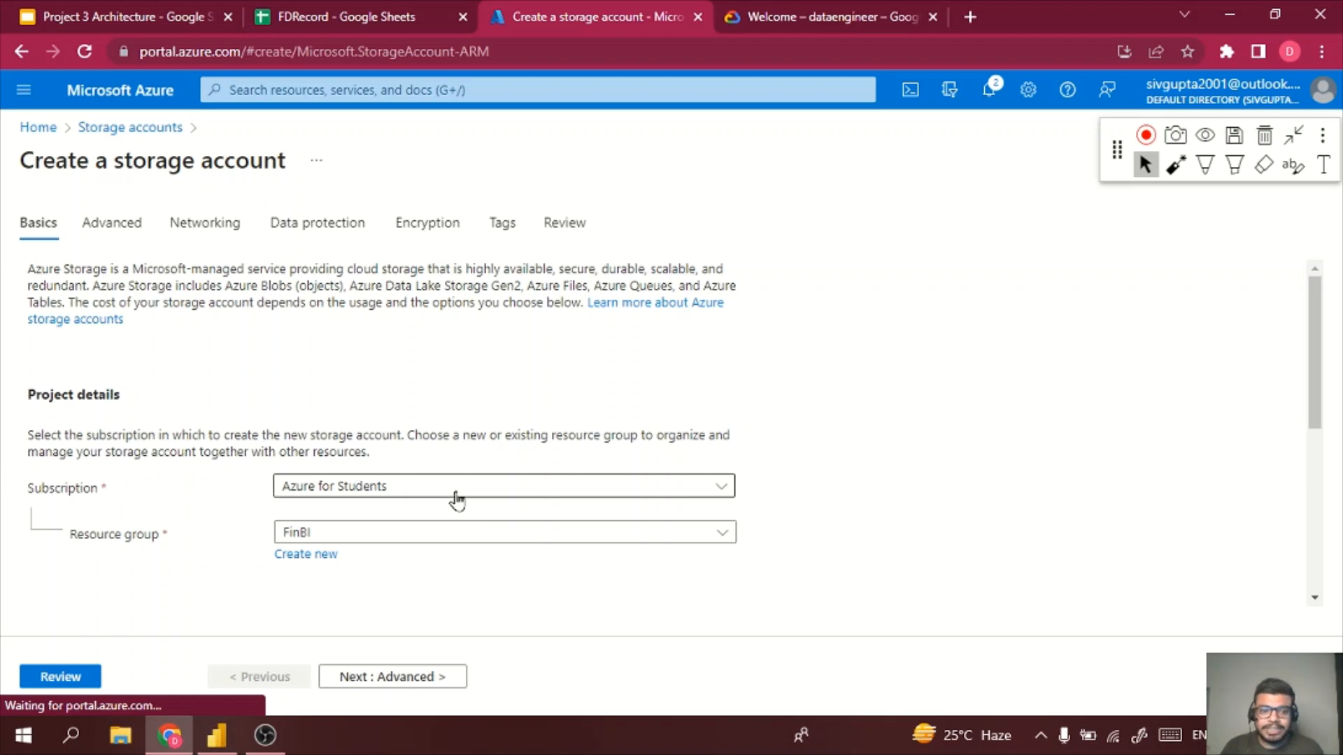
pyautogui.scroll(-1, 456, 500)
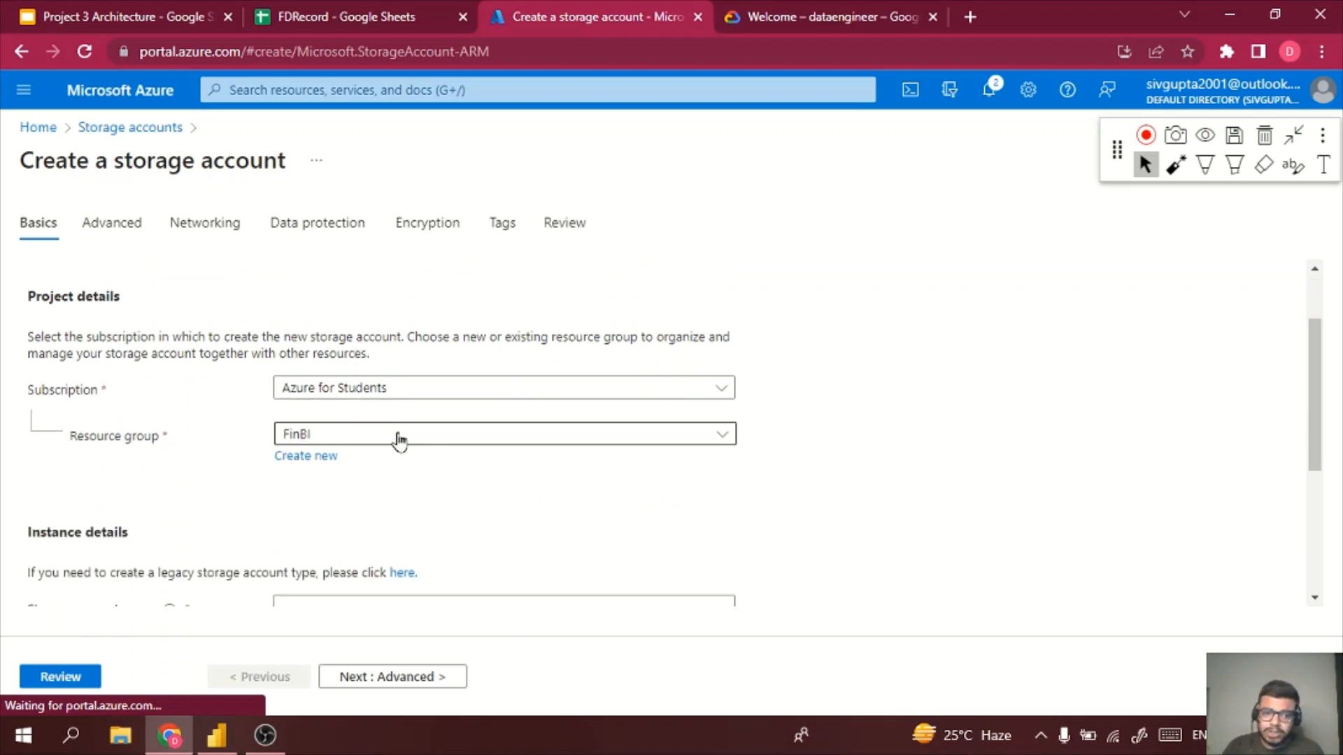
pyautogui.scroll(-3, 419, 476)
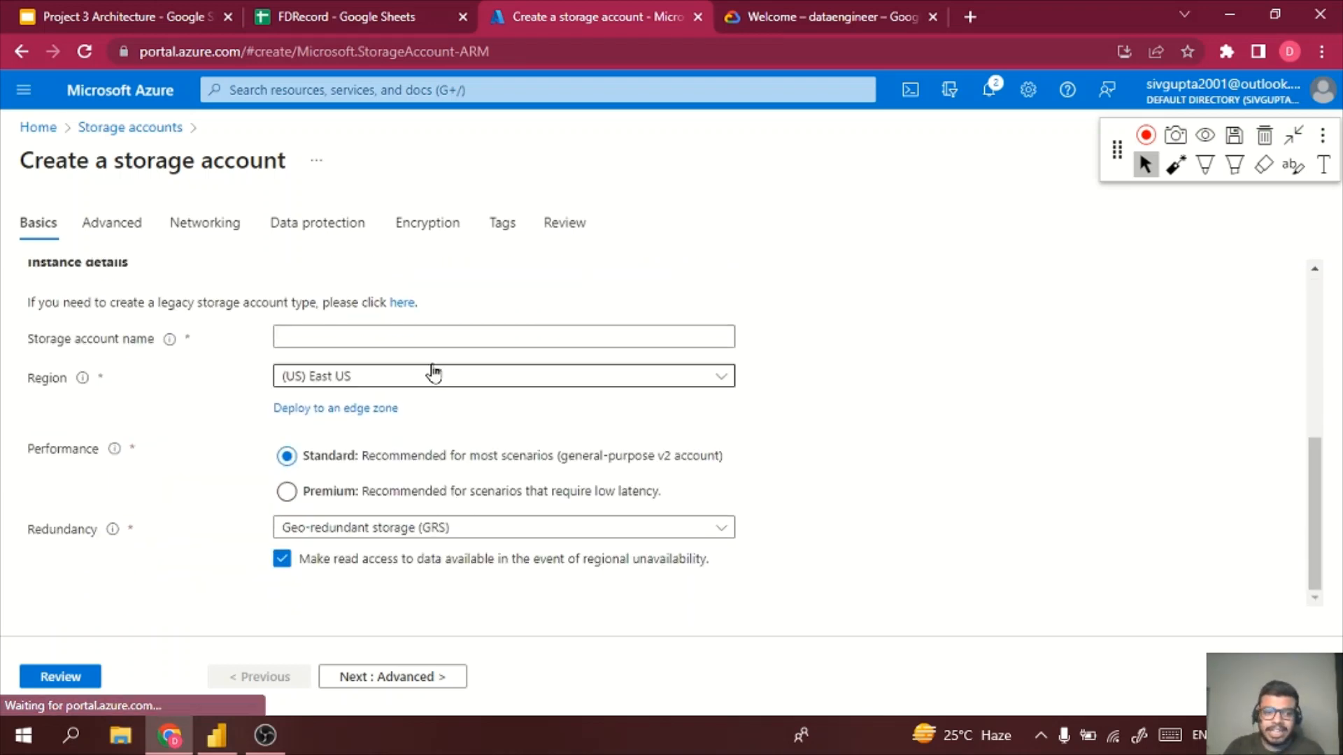
# - Name the storage account storagefinbi, using only lowercase letters
pyautogui.click(444, 339)
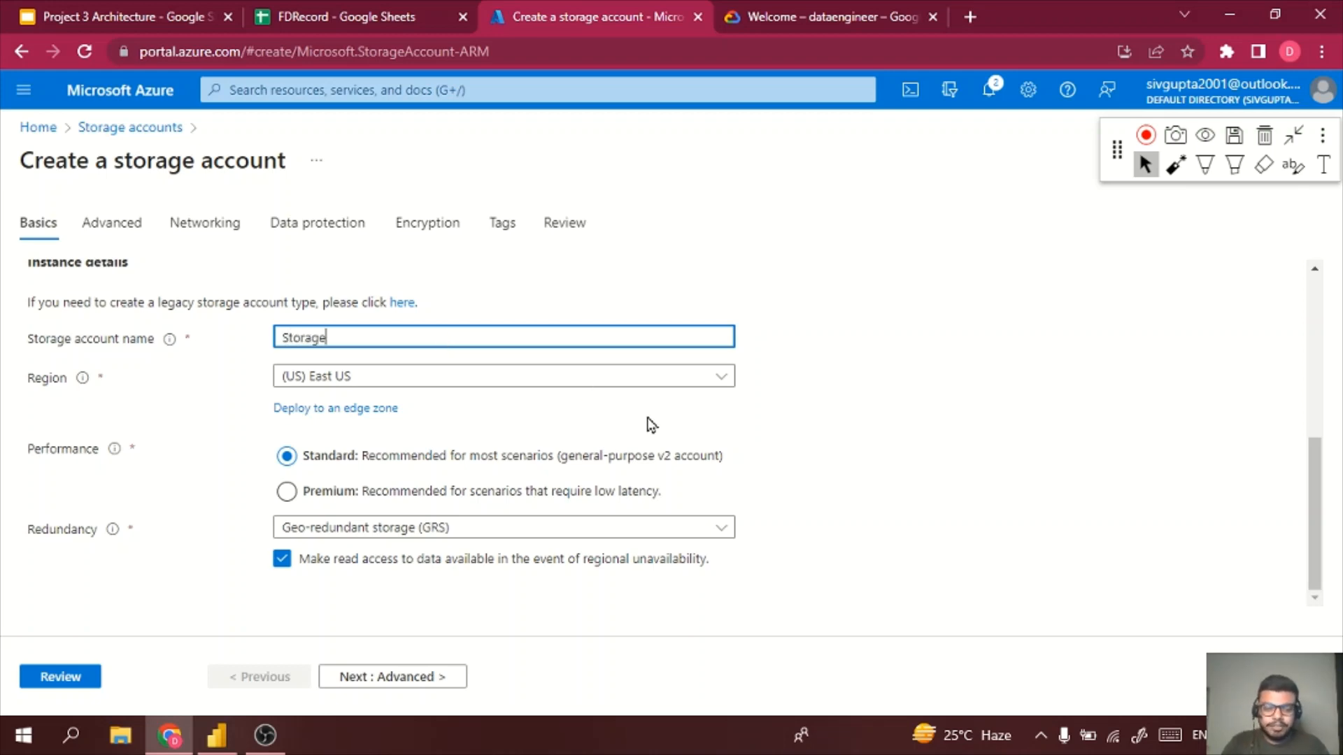
pyautogui.write('StorageFinBe')
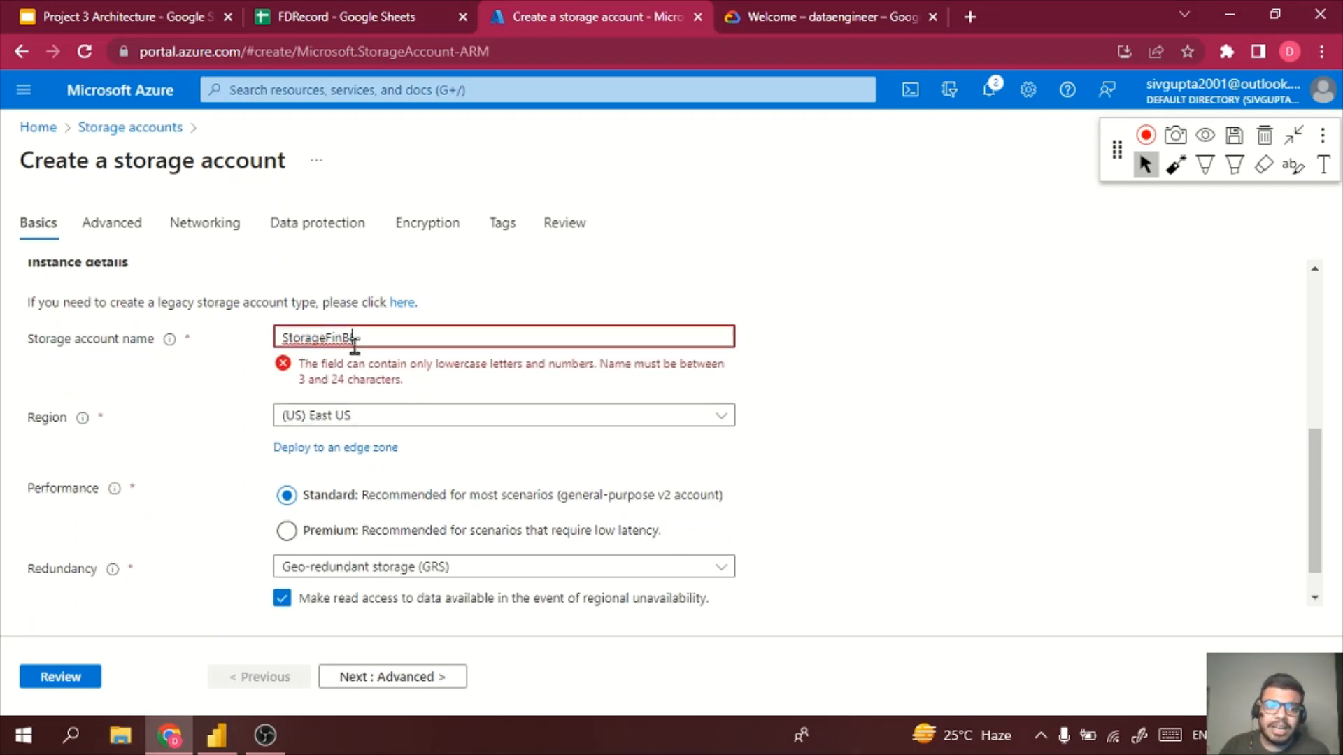
pyautogui.moveTo(368, 337); pyautogui.dragTo(246, 339)
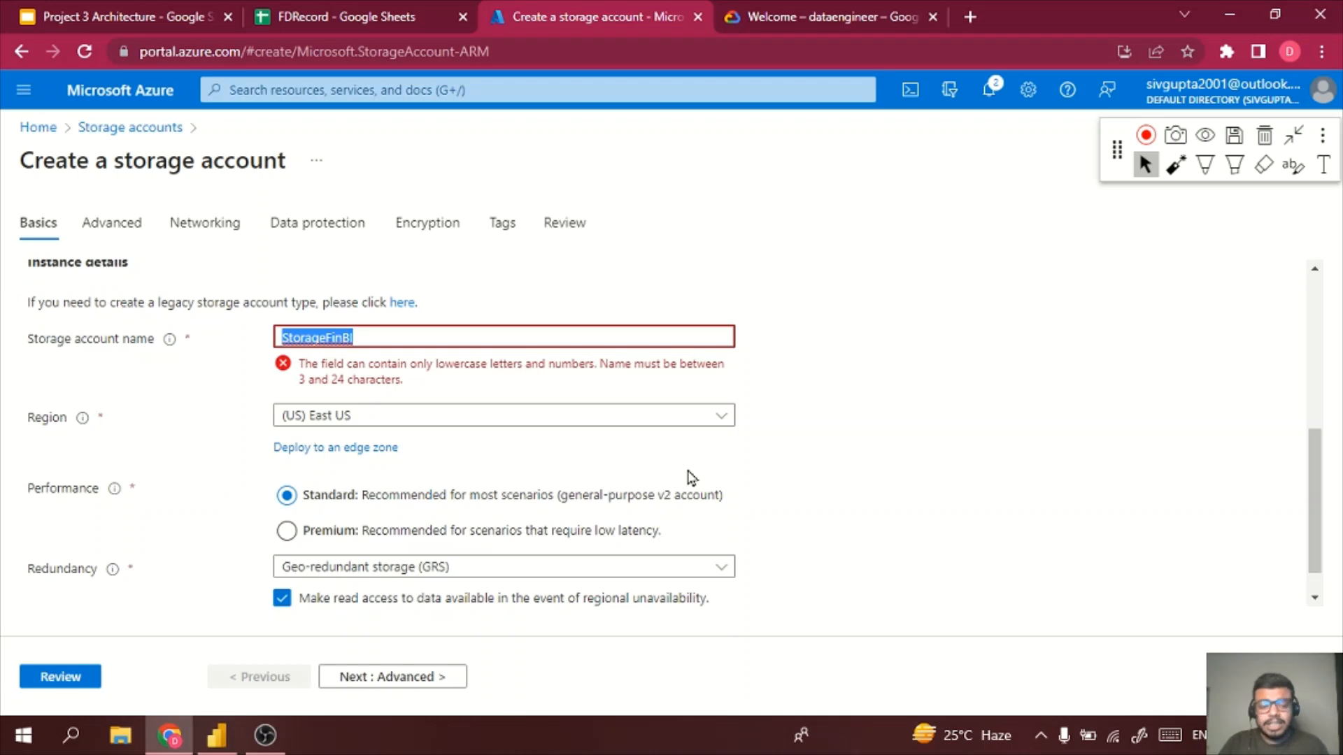
pyautogui.press('BackSpace')
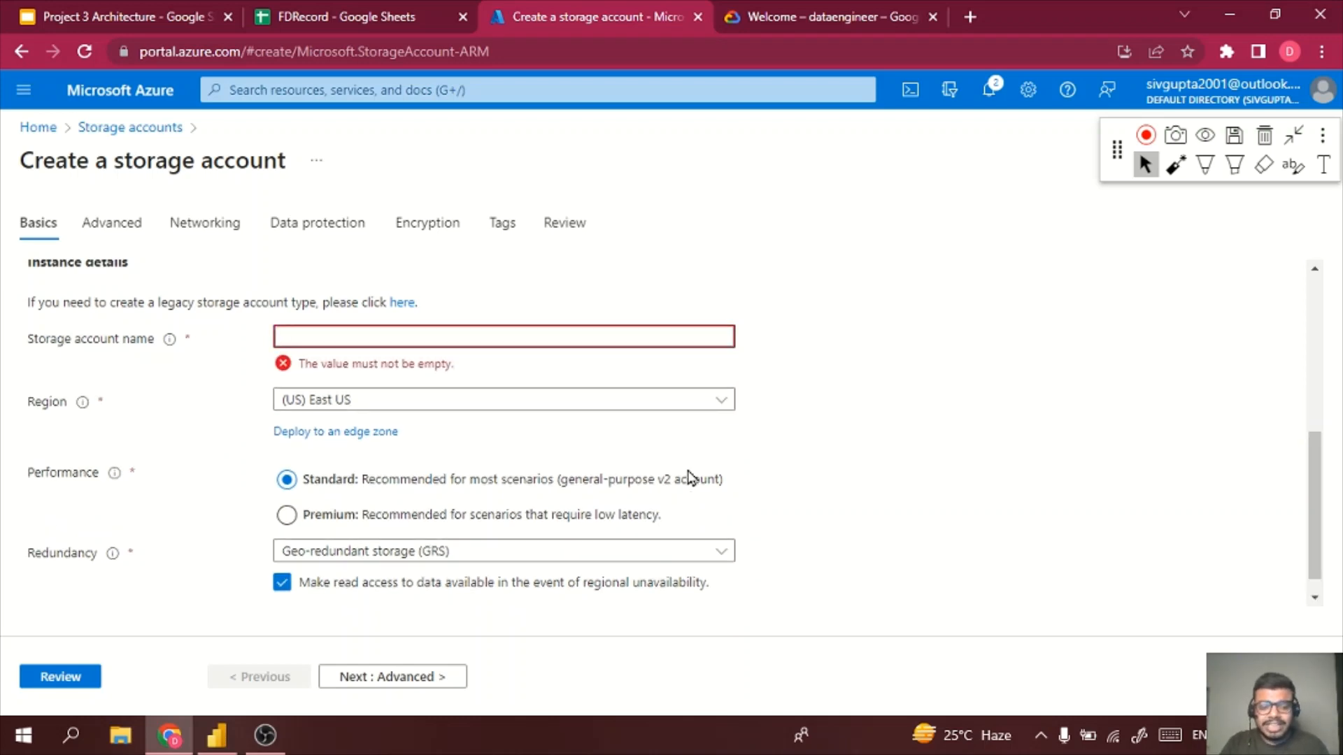
pyautogui.write('storagefinbi')
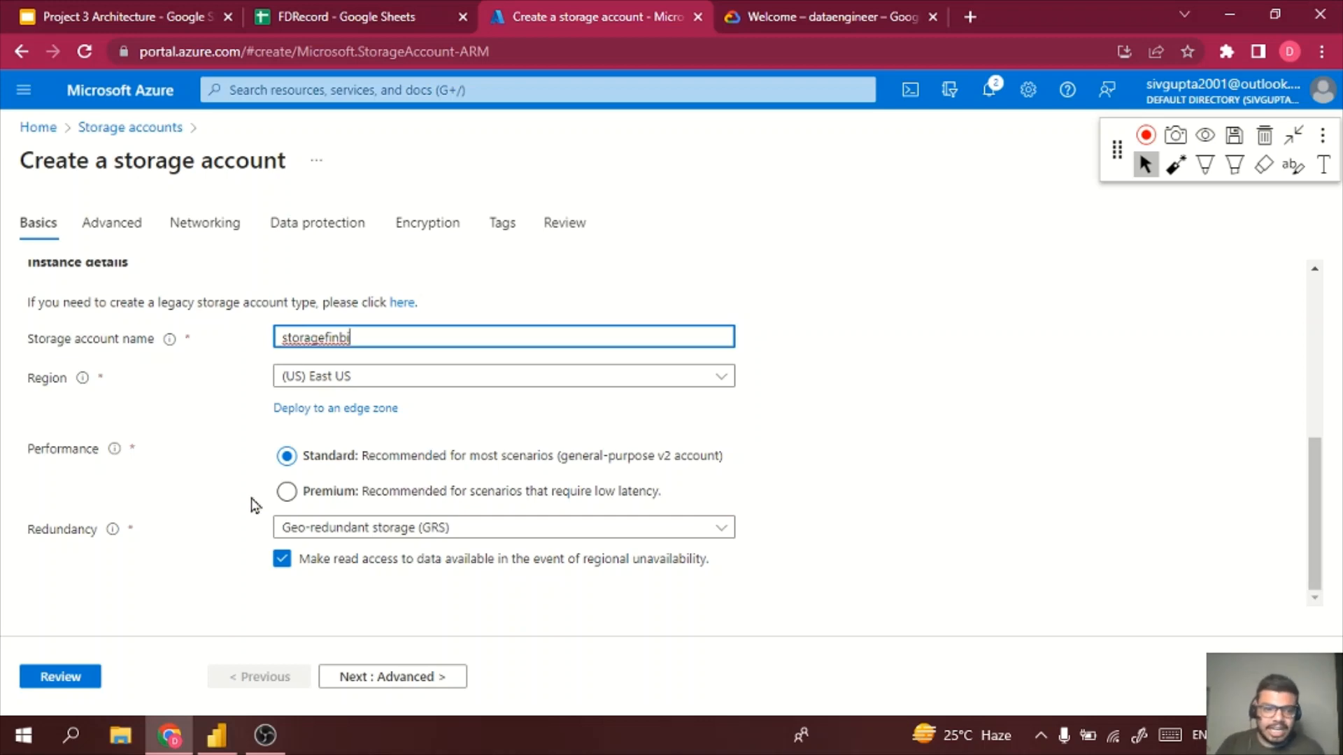
# - Check the advanced, networking, data protection, encryption and tags settings, keep the defaults and create the storage account
pyautogui.click(131, 228)
pyautogui.click(201, 228)
pyautogui.click(326, 221)
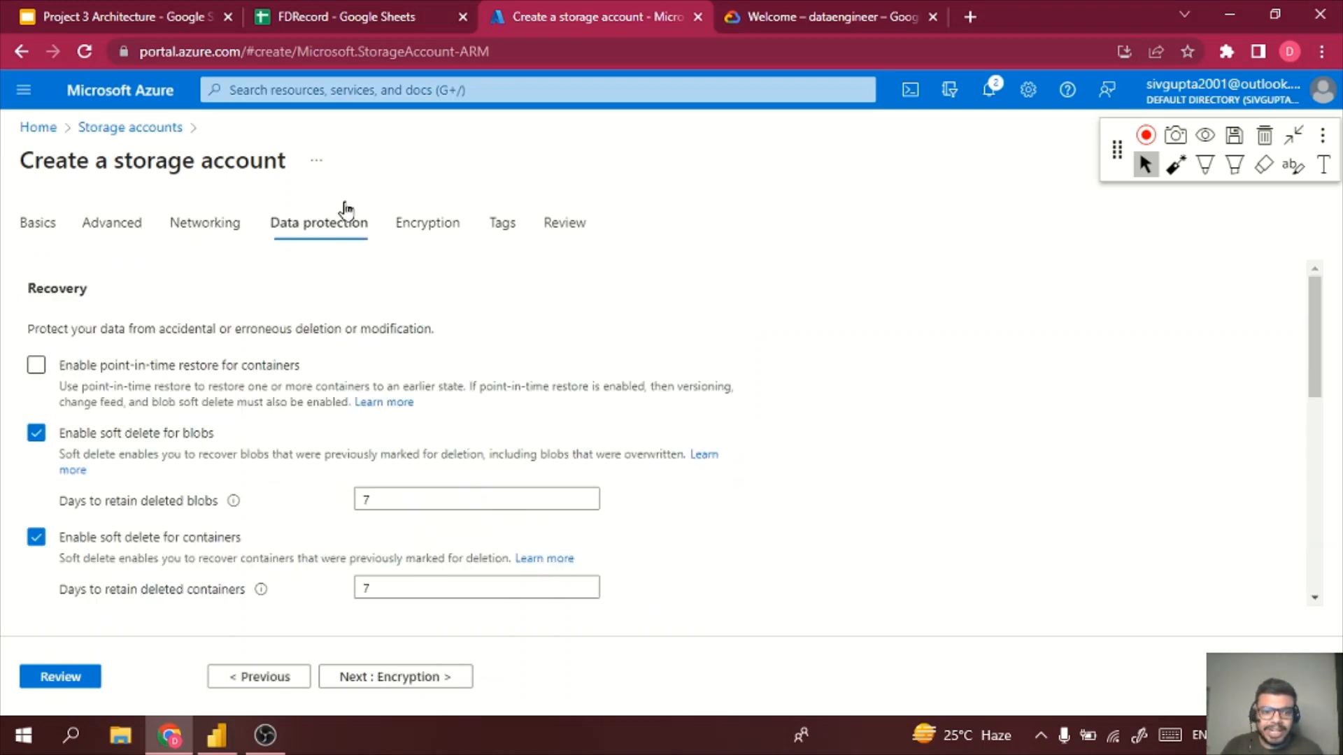
pyautogui.click(415, 224)
pyautogui.click(500, 223)
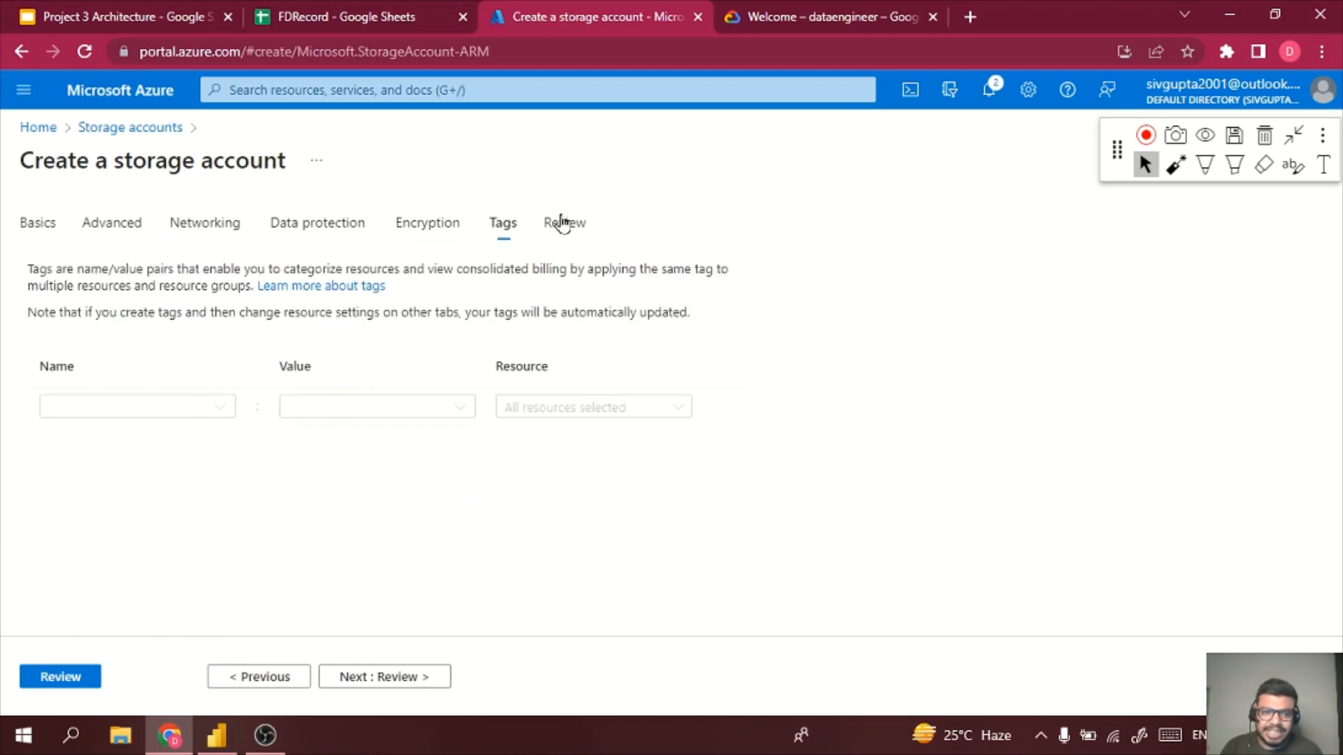
pyautogui.click(563, 221)
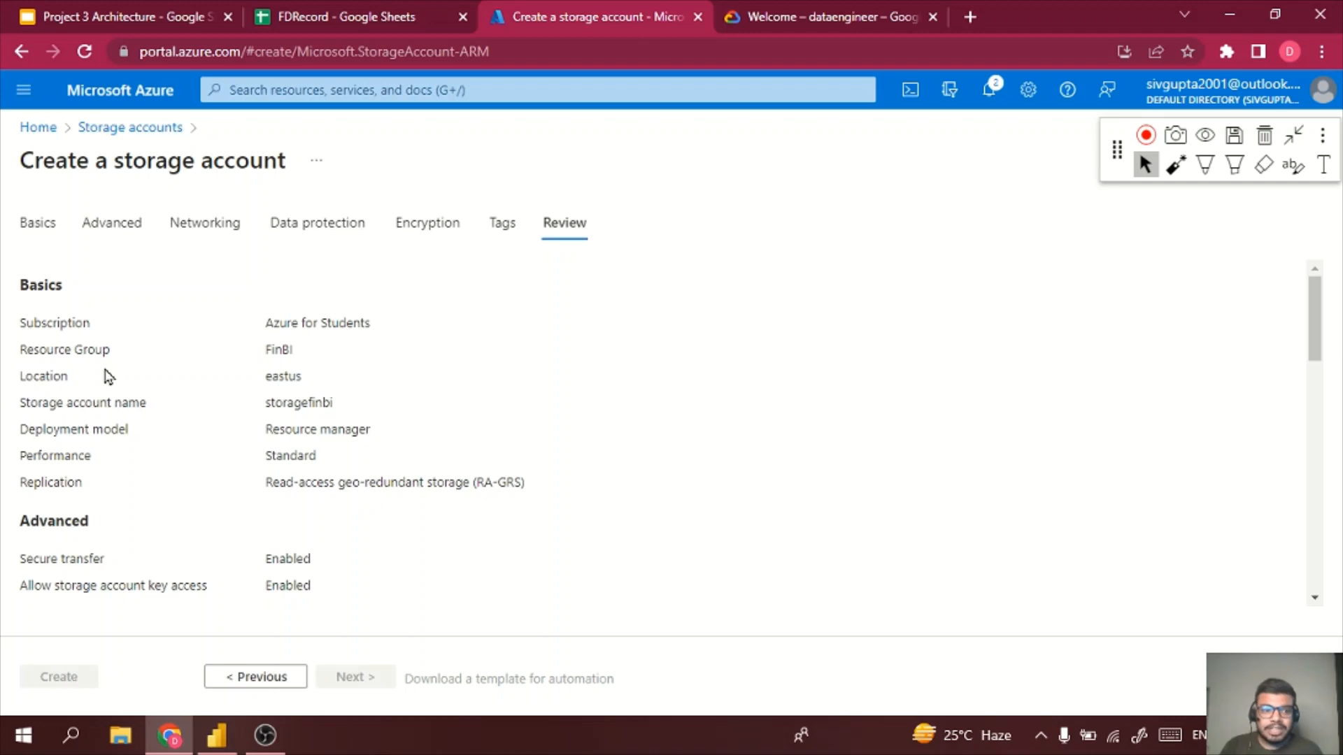
pyautogui.click(40, 227)
pyautogui.click(98, 678)
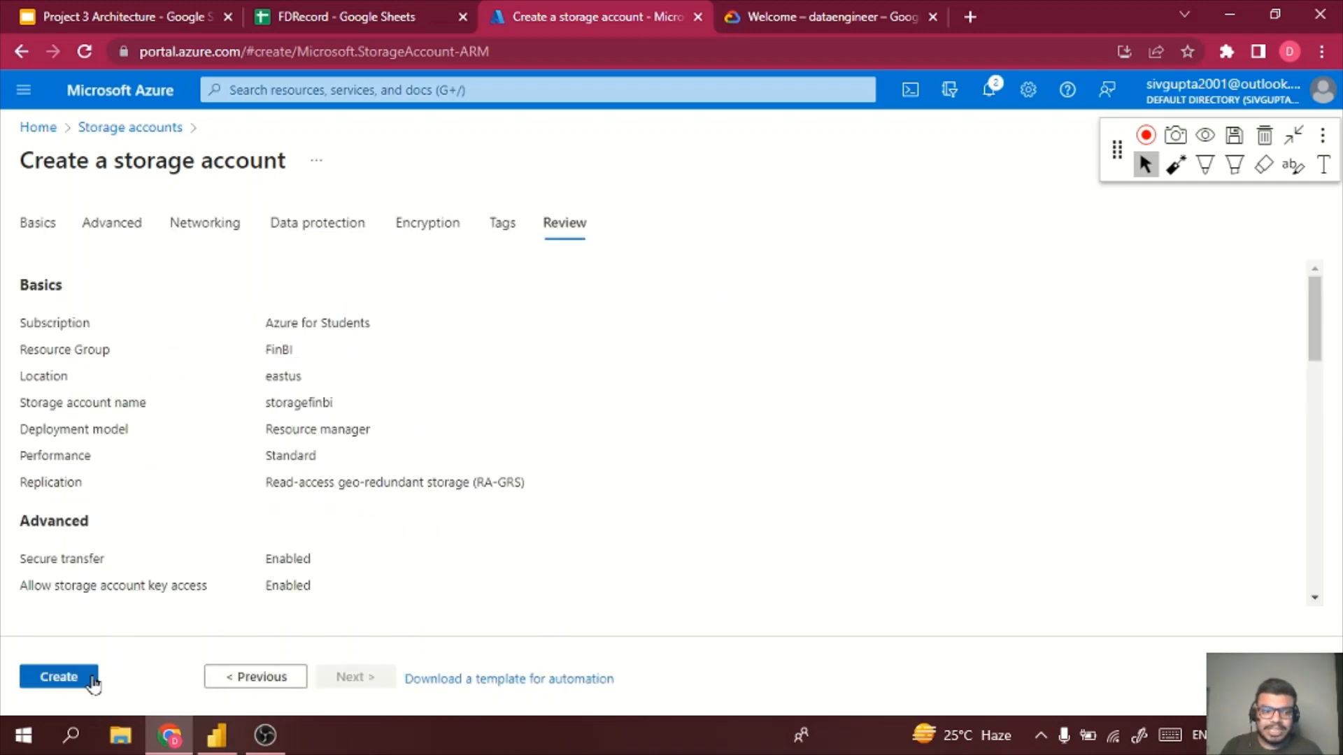
pyautogui.click(93, 682)
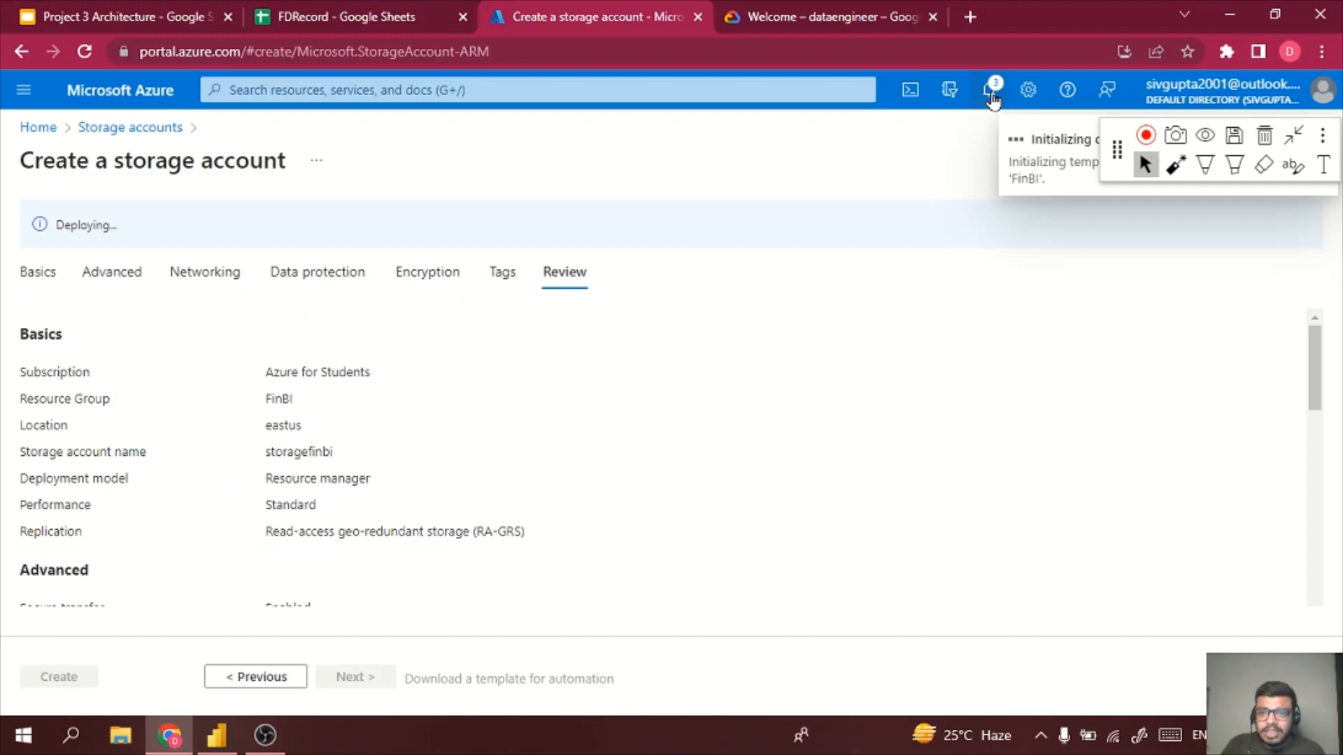
pyautogui.click(988, 91)
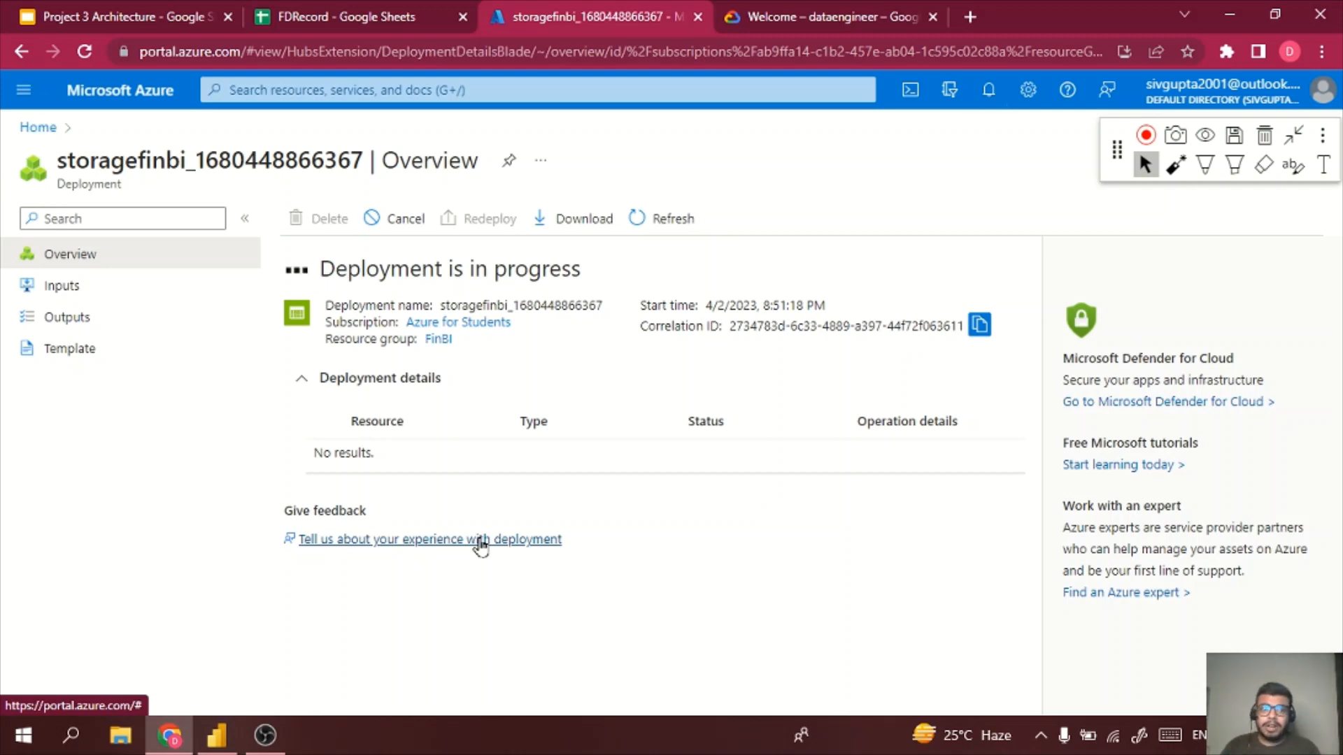
# - Look over the FDRecord sheet and circle the Sheets label on the Project 3 Architecture slide
pyautogui.click(360, 10)
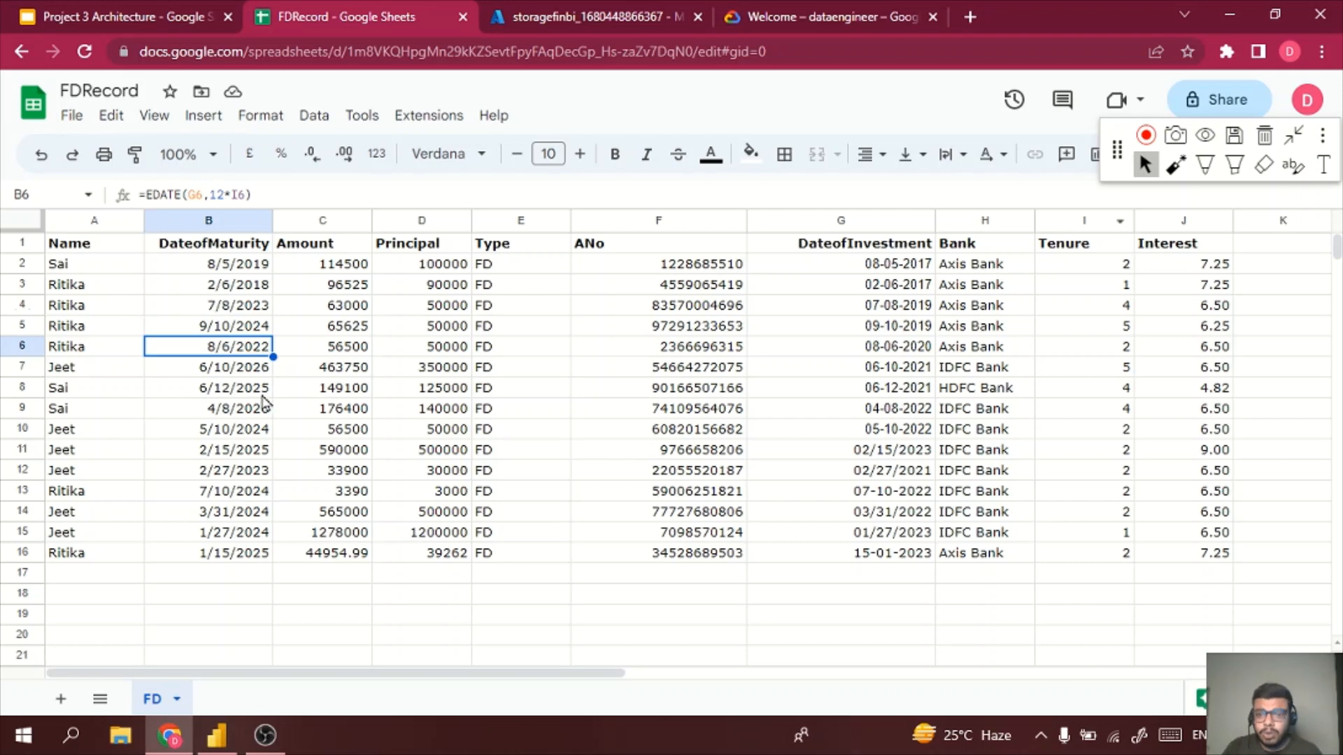
pyautogui.click(532, 14)
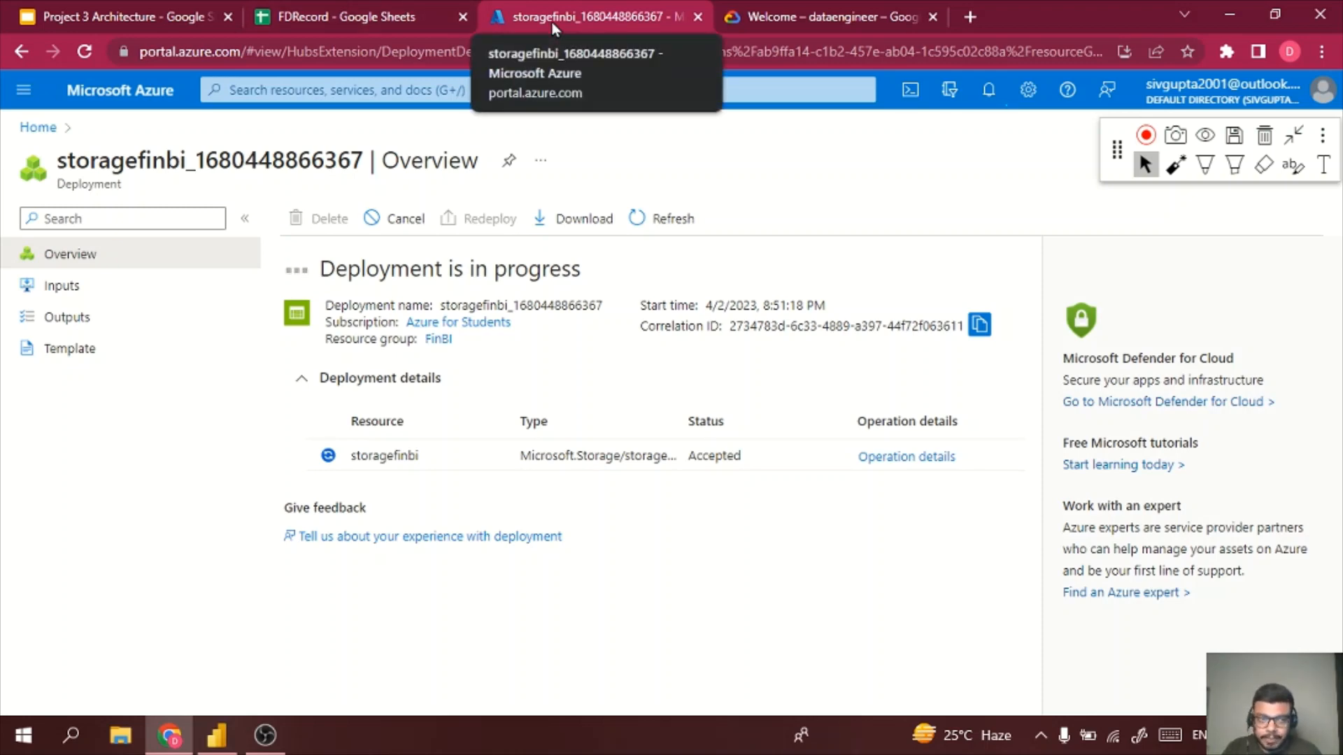
pyautogui.click(27, 11)
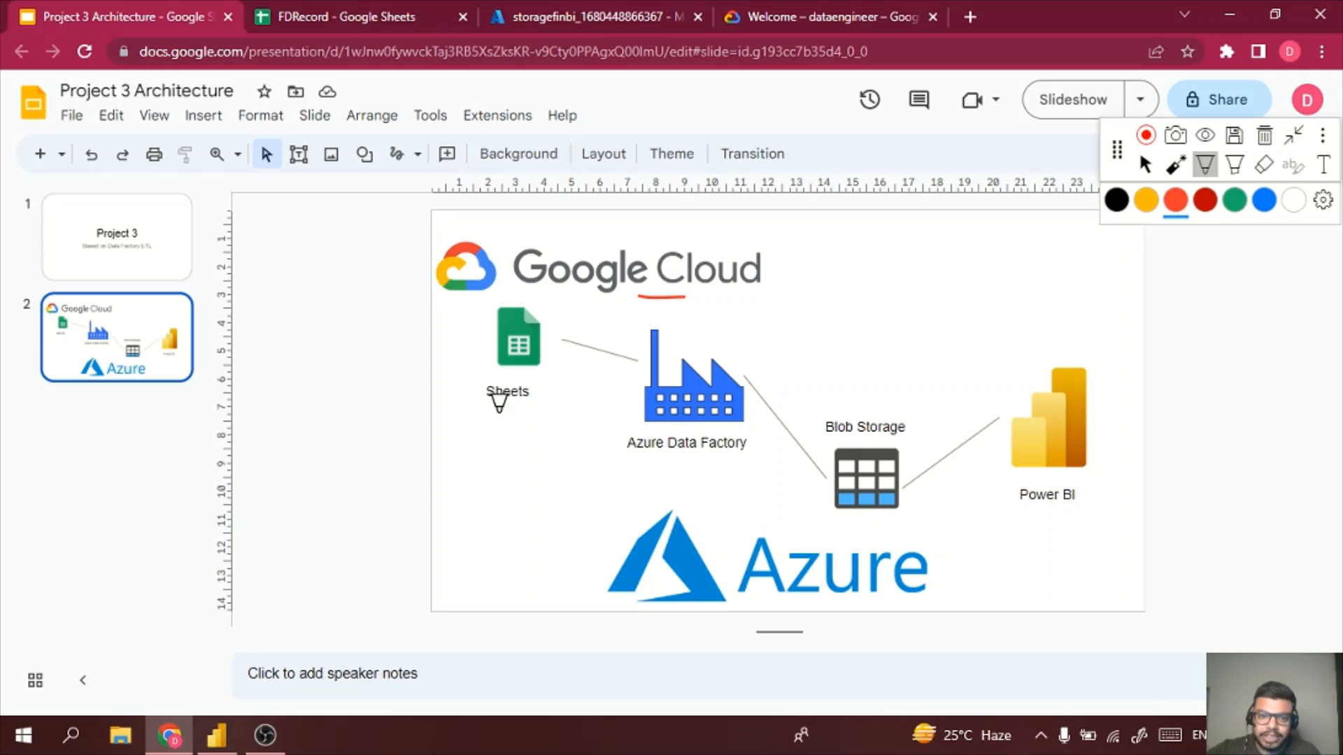
pyautogui.moveTo(517, 373); pyautogui.dragTo(499, 403)
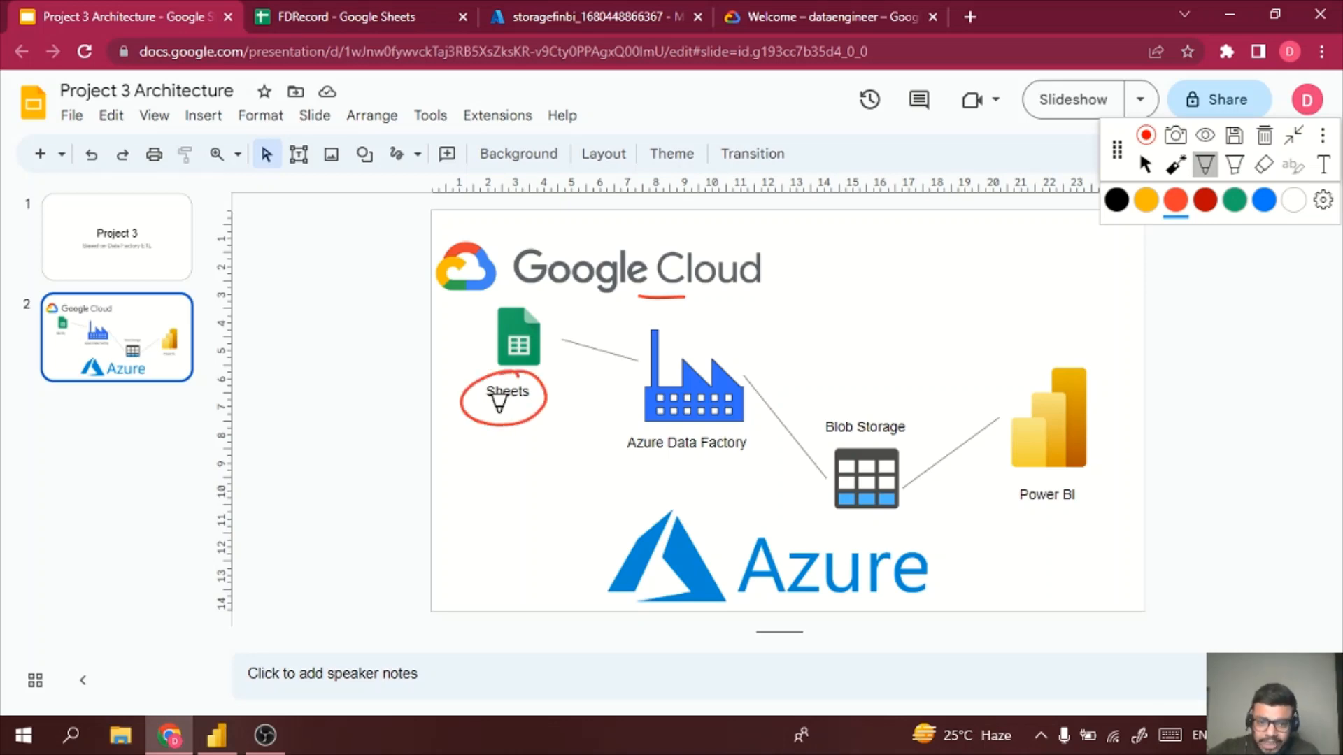
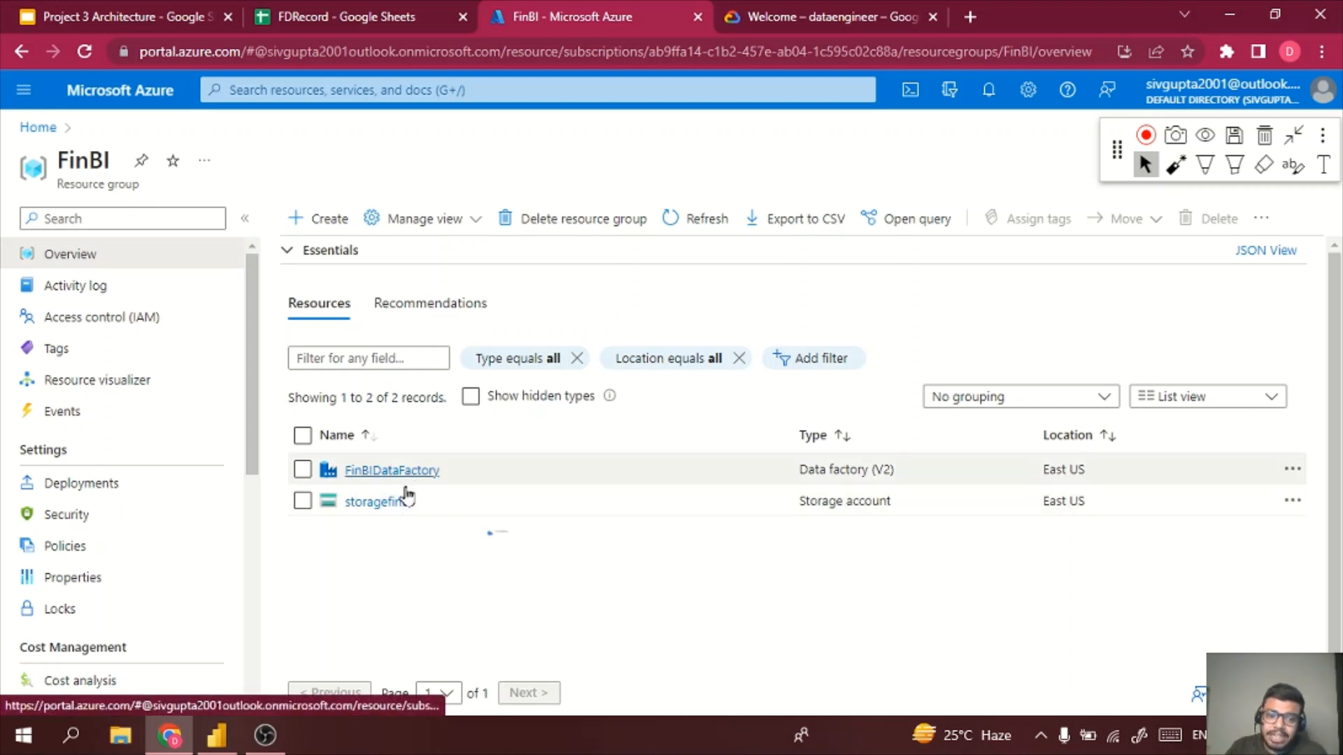
# - Open FinBIDataFactory from the FinBI resource group and launch its Azure Data Factory Studio
pyautogui.moveTo(417, 478)
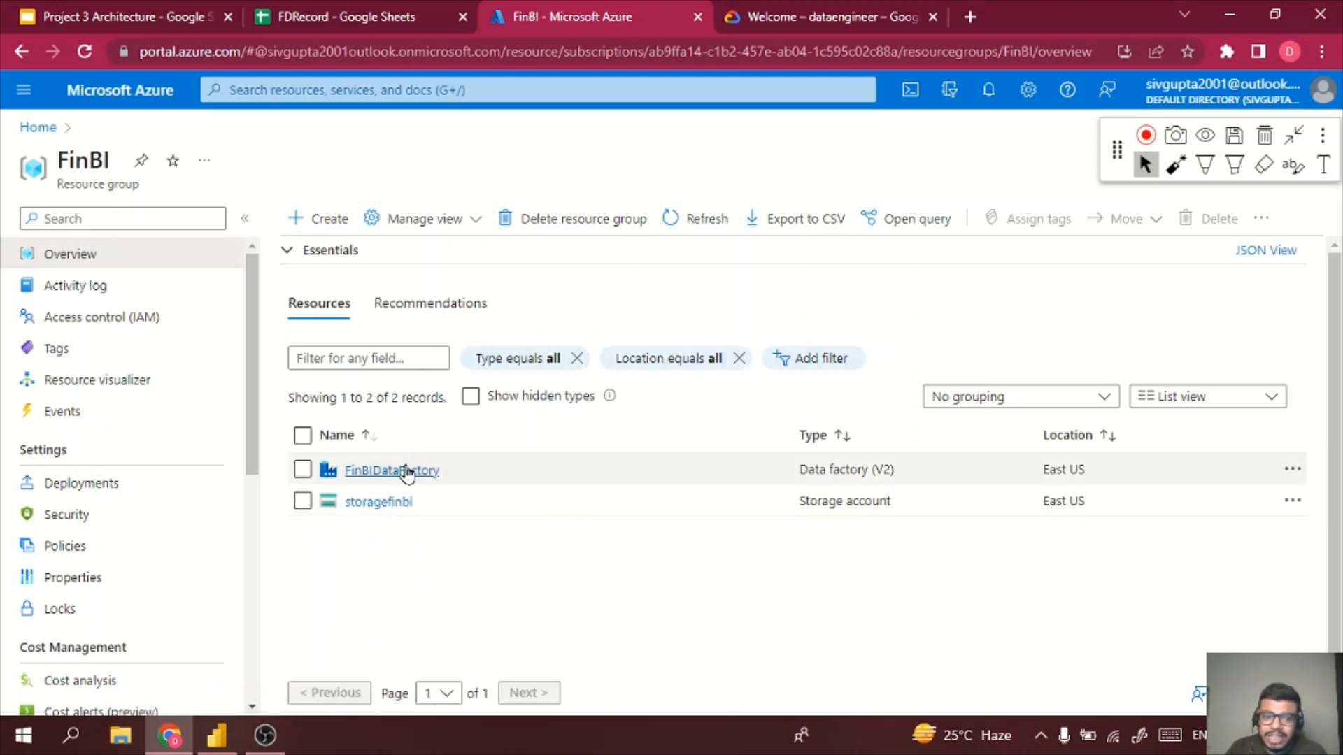
pyautogui.click(408, 471)
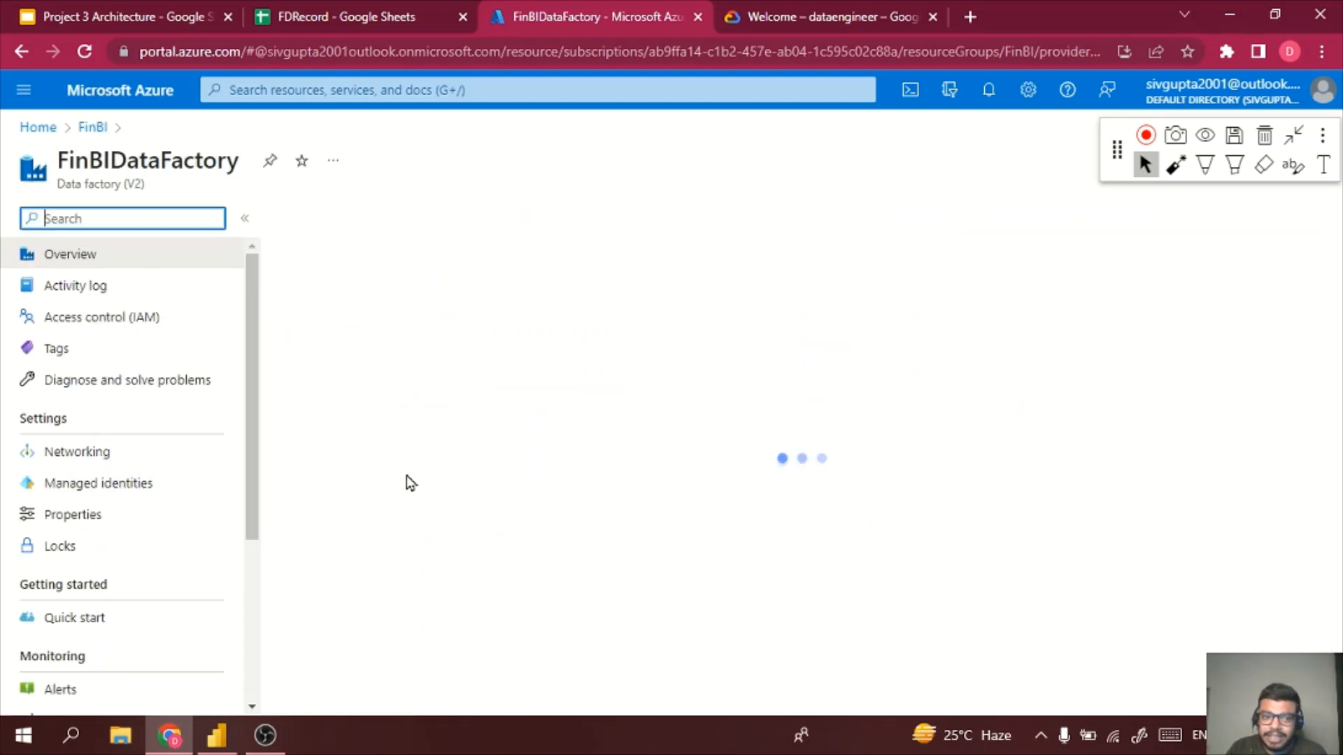
pyautogui.click(728, 608)
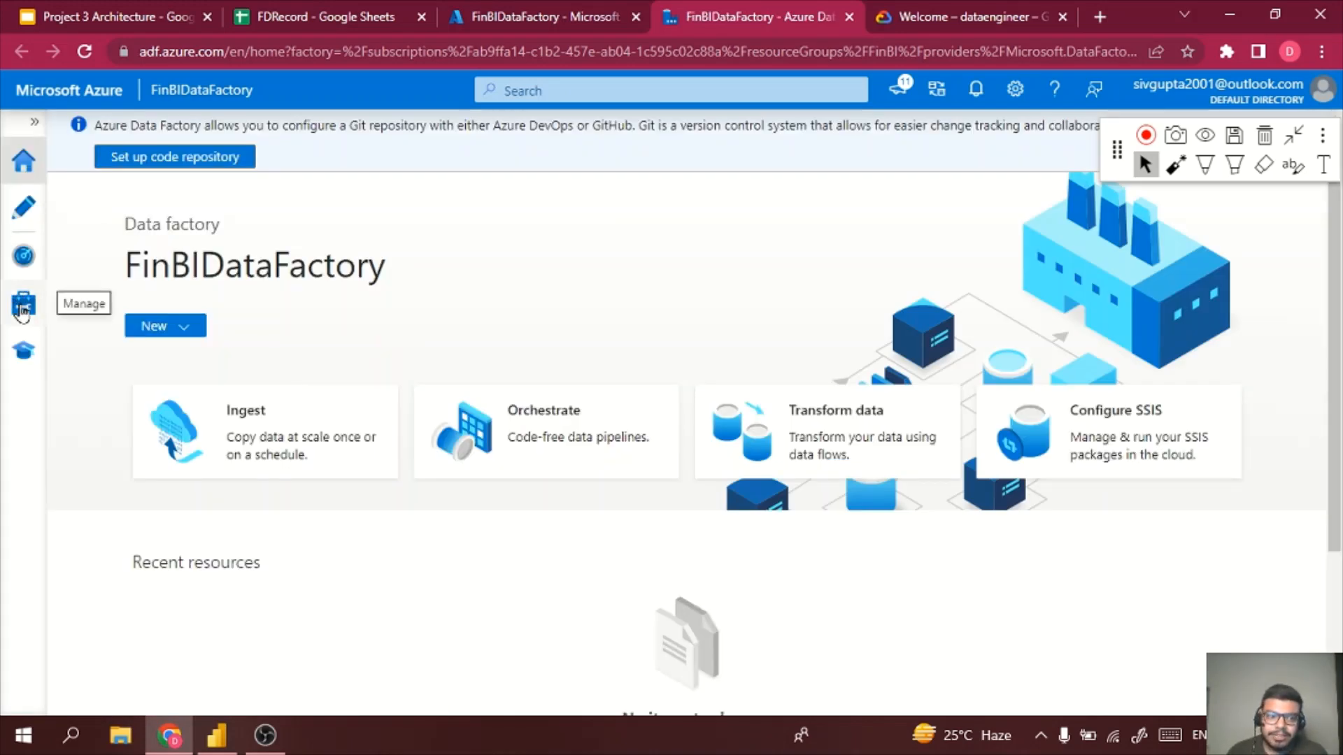
# - Examine the integration runtimes in the data factory's management area, widening the Name column to read the full runtime name
pyautogui.click(23, 308)
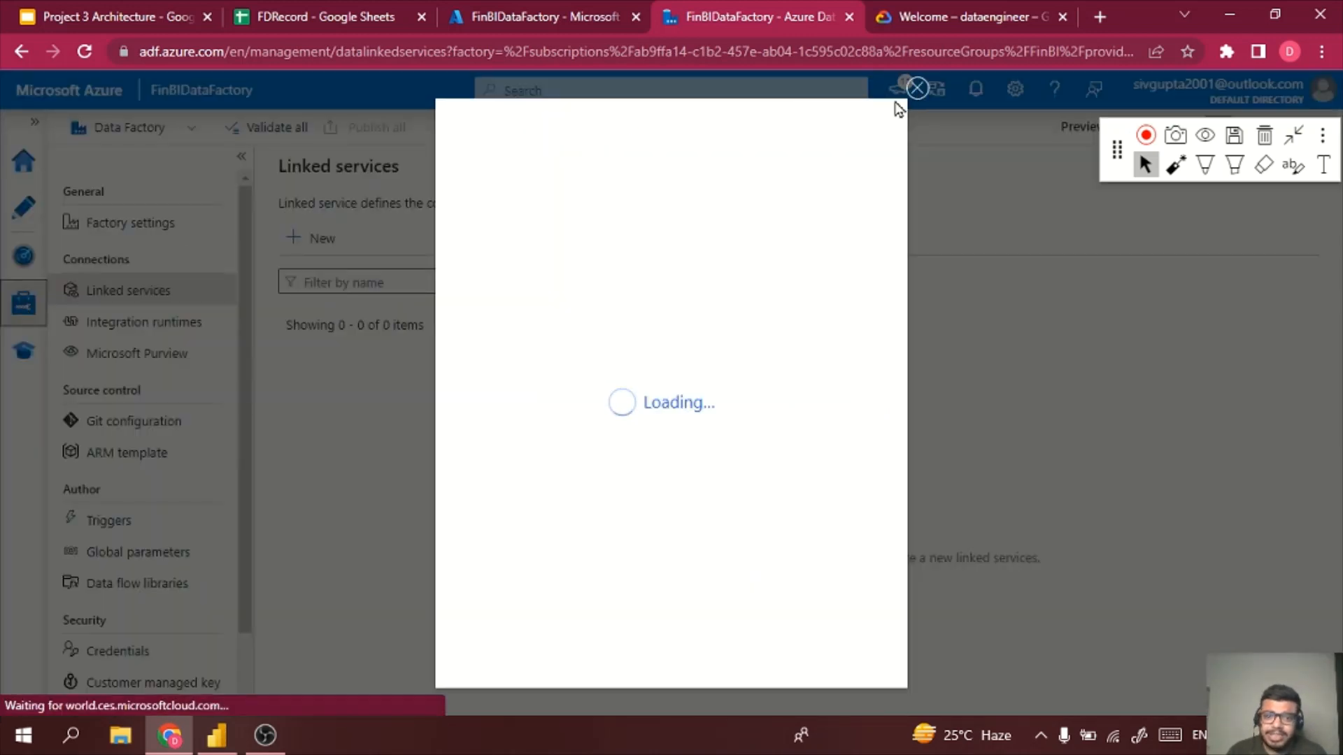
pyautogui.click(915, 88)
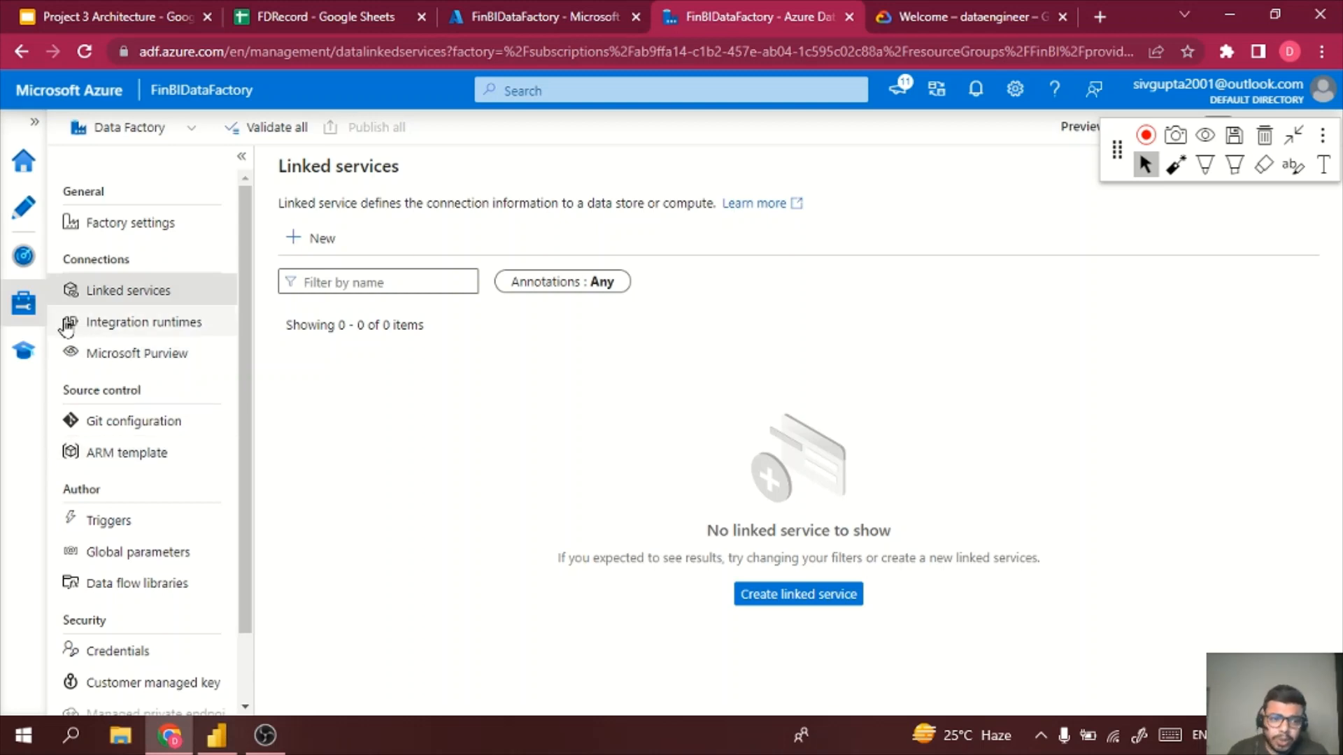
pyautogui.scroll(-1, 115, 605)
pyautogui.scroll(-1, 117, 605)
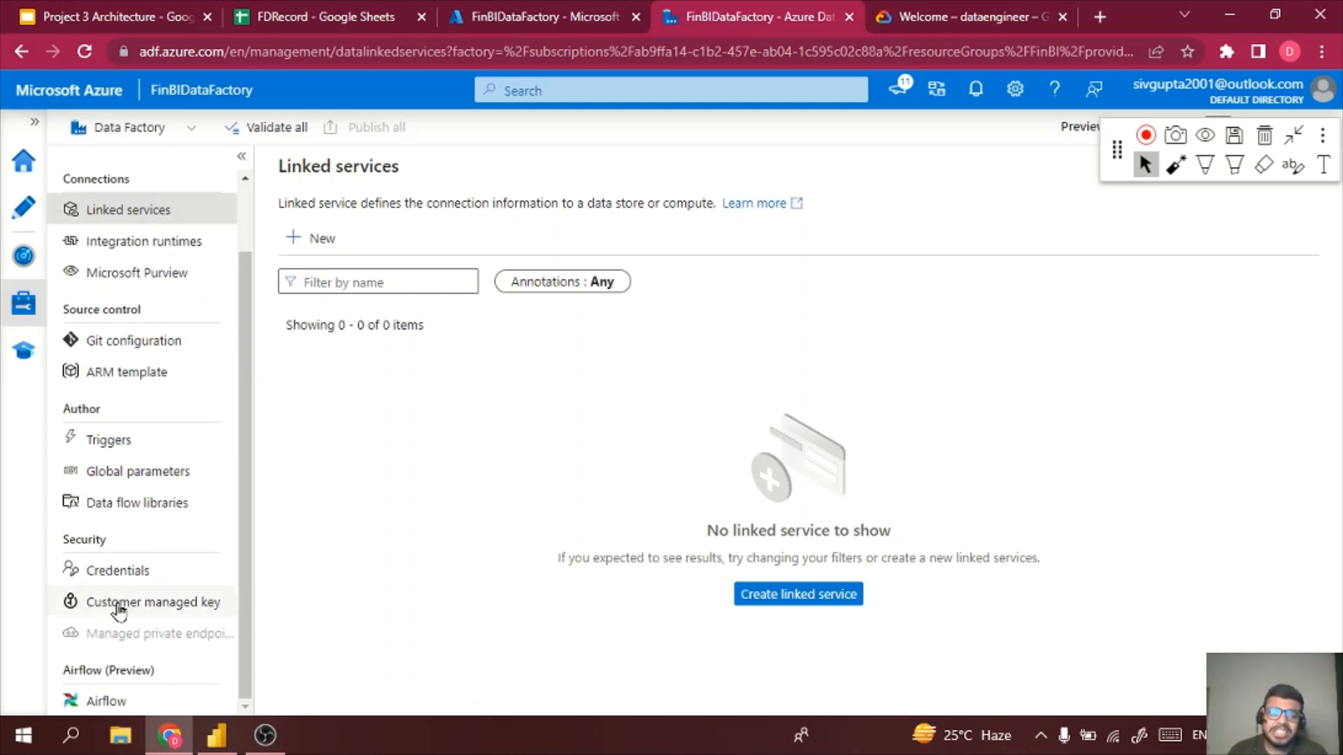
pyautogui.click(112, 239)
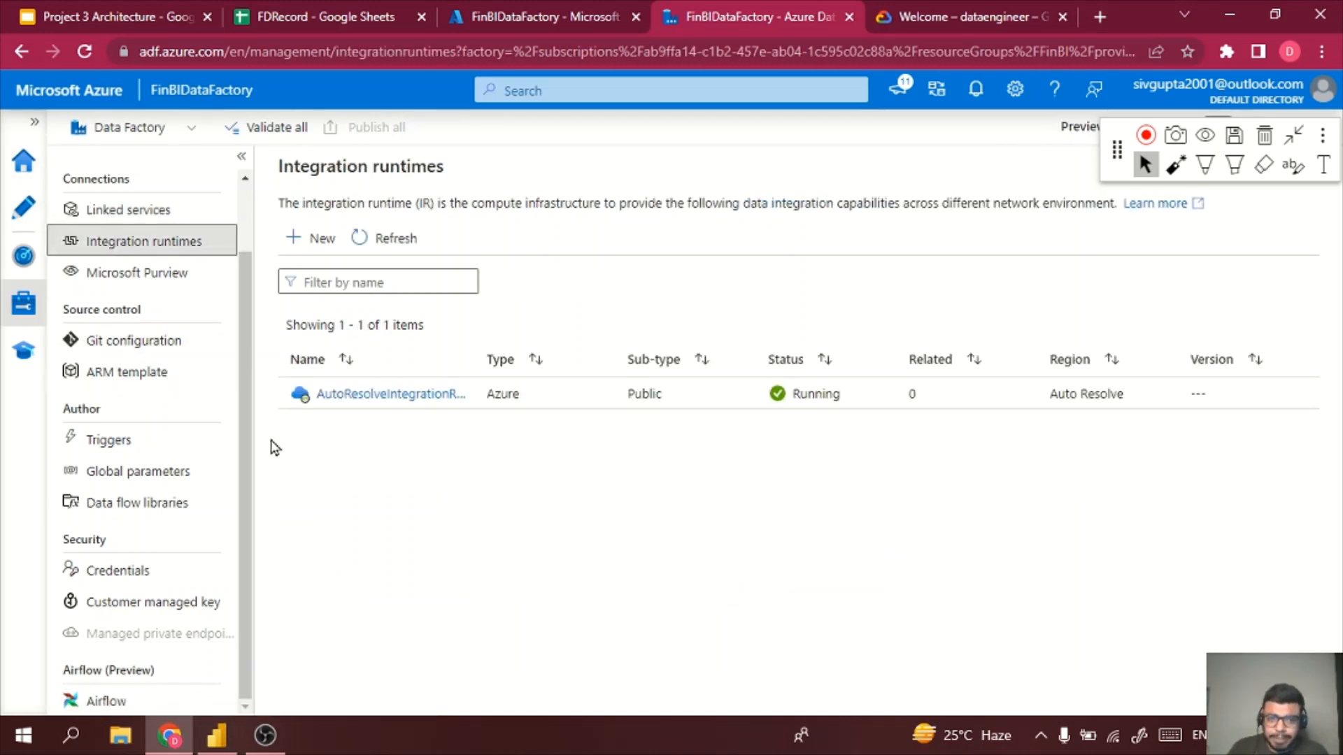
pyautogui.moveTo(474, 359); pyautogui.dragTo(563, 358)
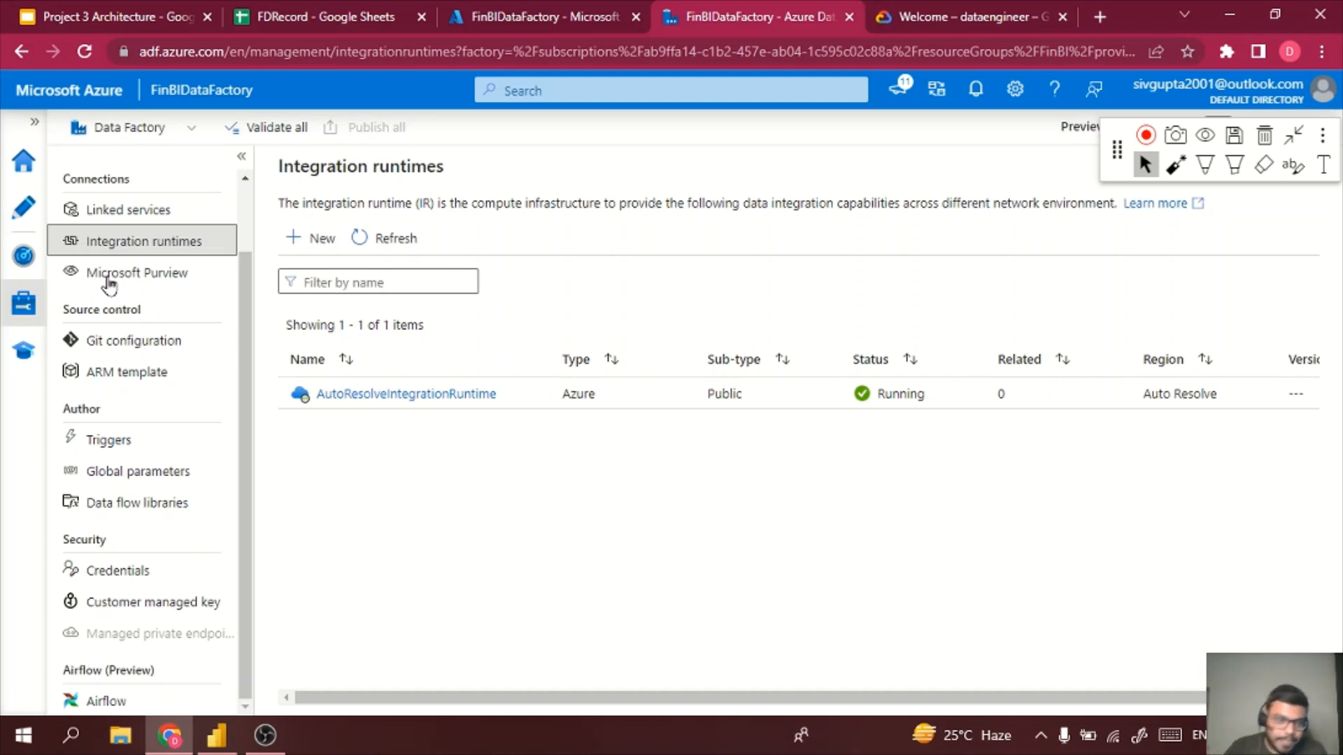
# - Start a new linked service, search the data stores for "she" and select Google Sheets (Preview)
pyautogui.click(128, 209)
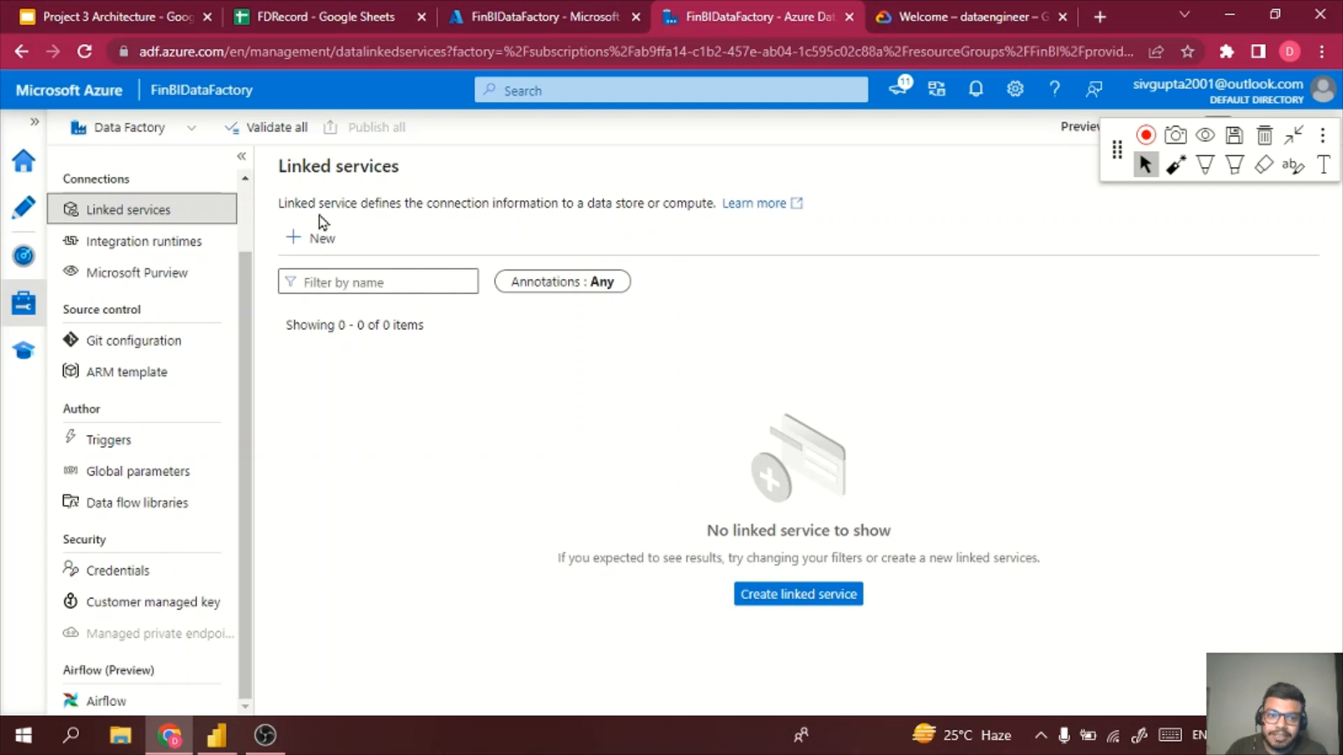
pyautogui.click(302, 245)
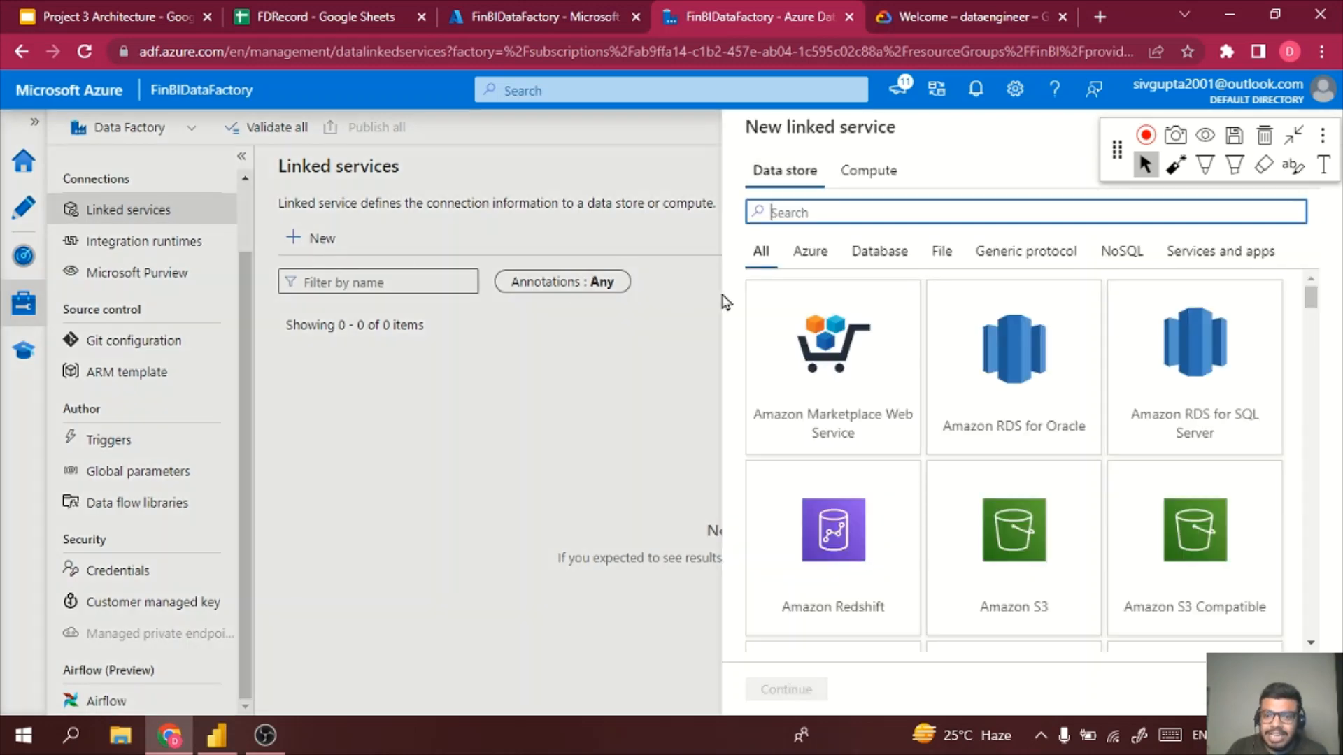
pyautogui.scroll(-1, 1079, 389)
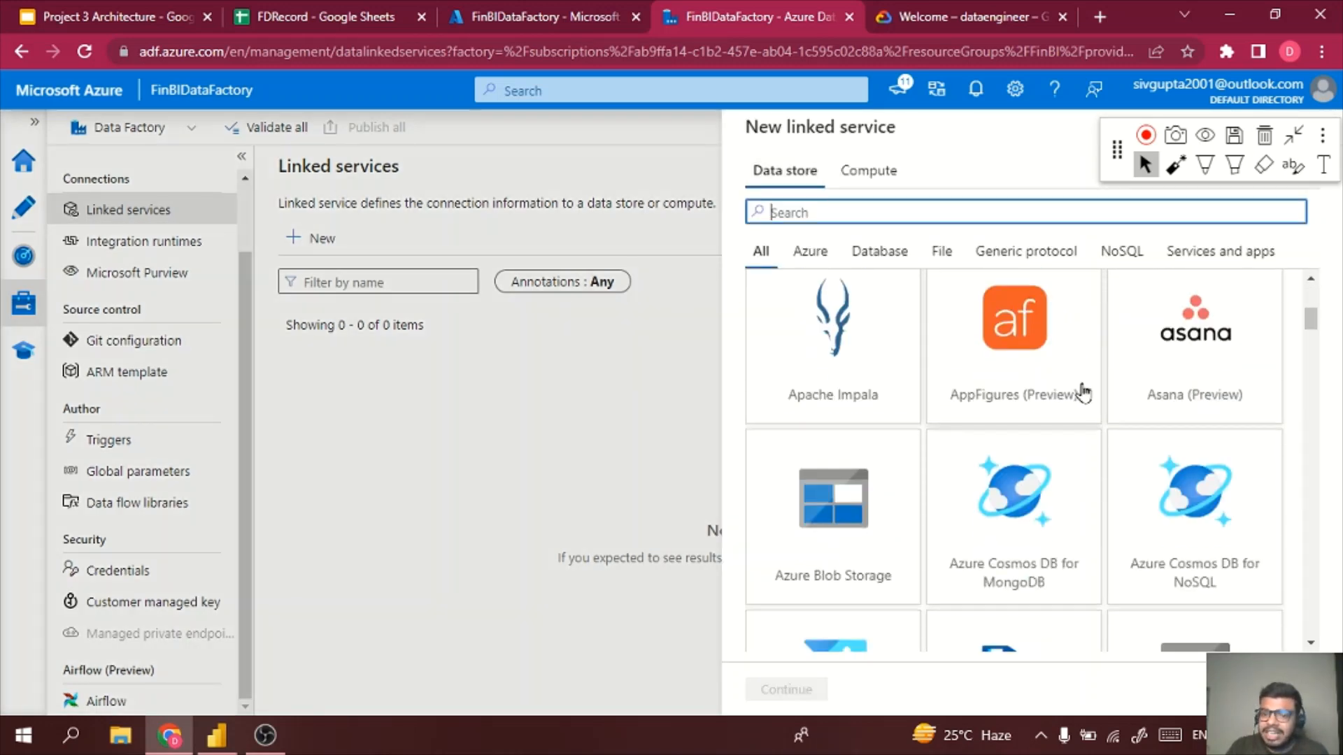
pyautogui.moveTo(1314, 320)
pyautogui.mouseDown()
pyautogui.moveTo(1328, 504)
pyautogui.moveTo(1325, 327)
pyautogui.mouseUp()
pyautogui.click(837, 215)
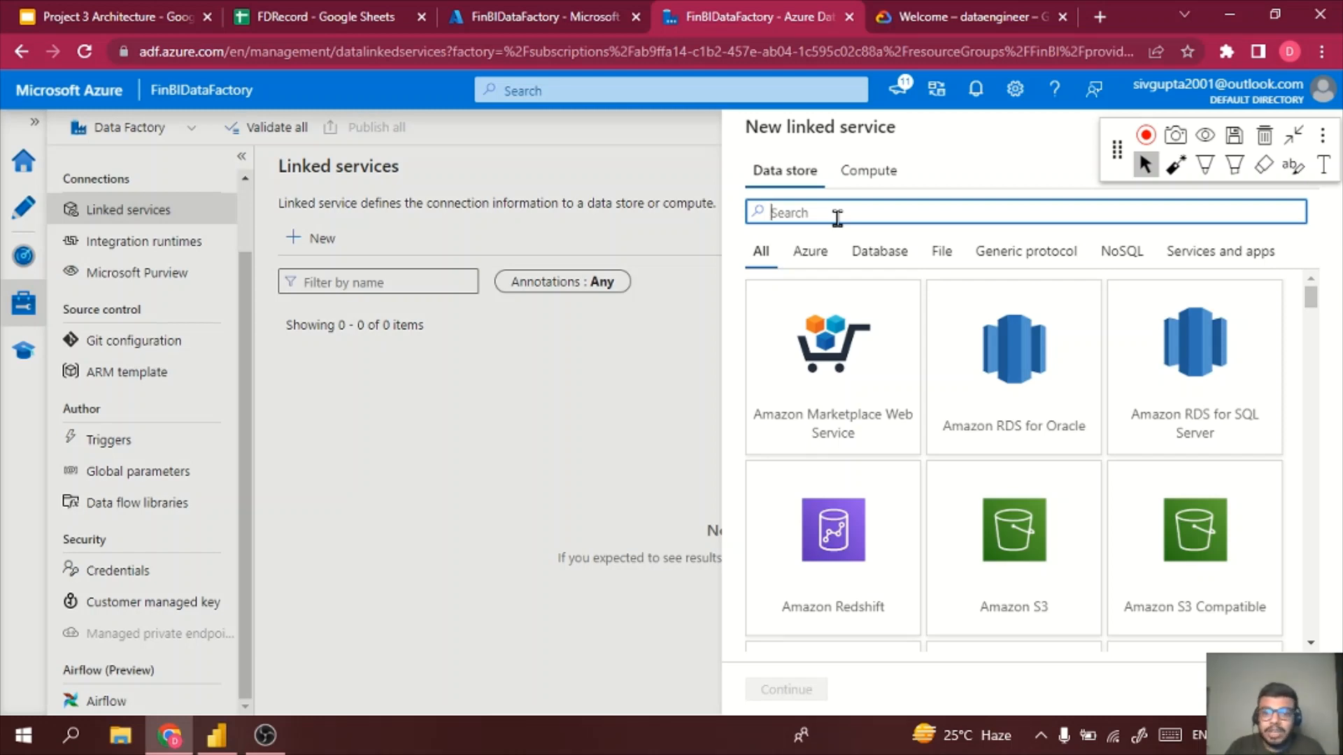
pyautogui.write('she')
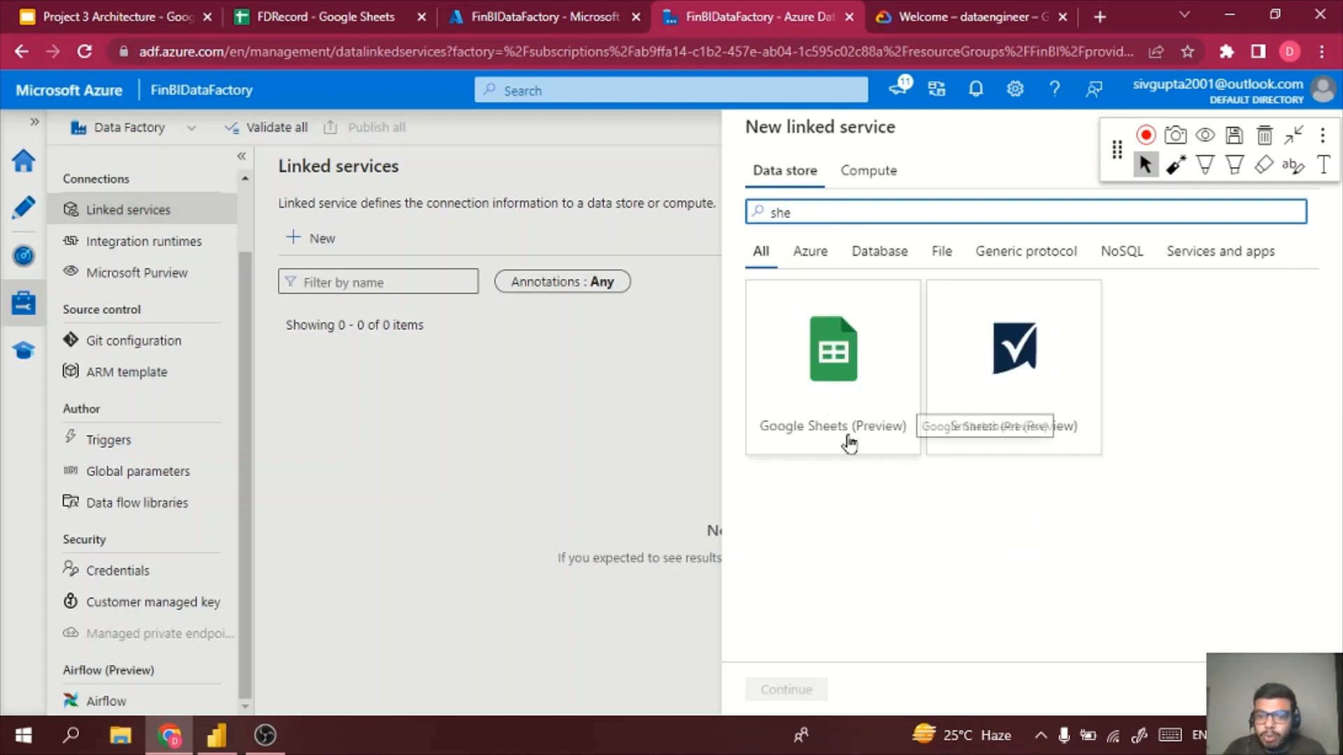
pyautogui.click(828, 412)
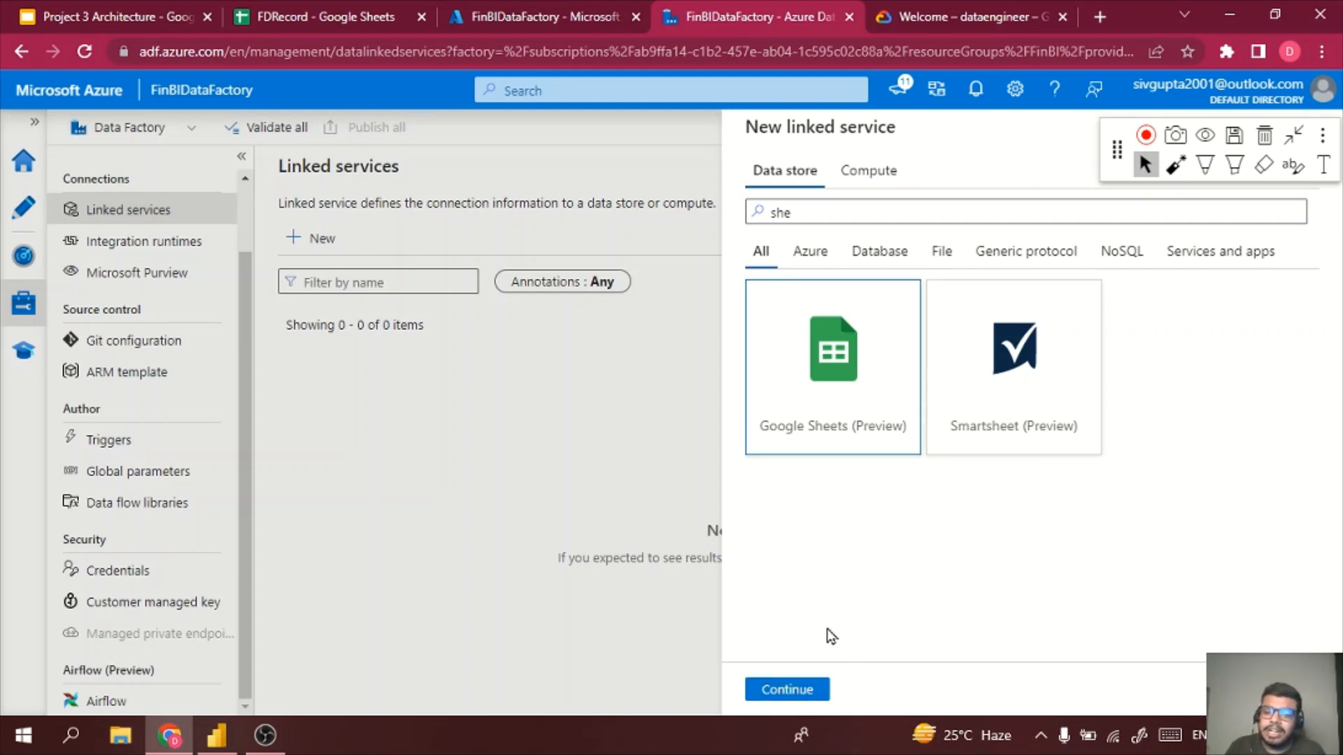
# - Continue with the Google Sheets connector and name the linked service GoogleSheetsLS
pyautogui.click(791, 692)
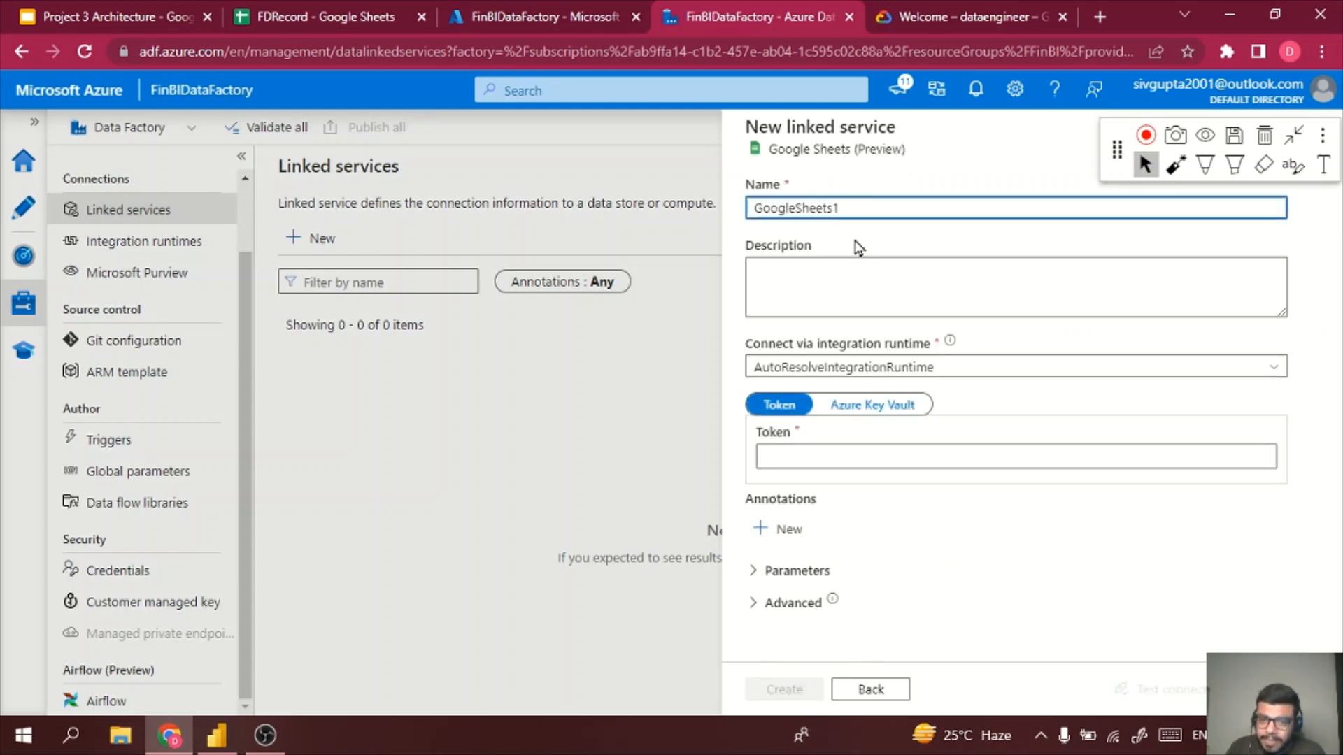
pyautogui.moveTo(813, 211); pyautogui.dragTo(772, 211)
pyautogui.click(828, 209)
pyautogui.click(840, 212)
pyautogui.press('BackSpace')
pyautogui.write('LS')
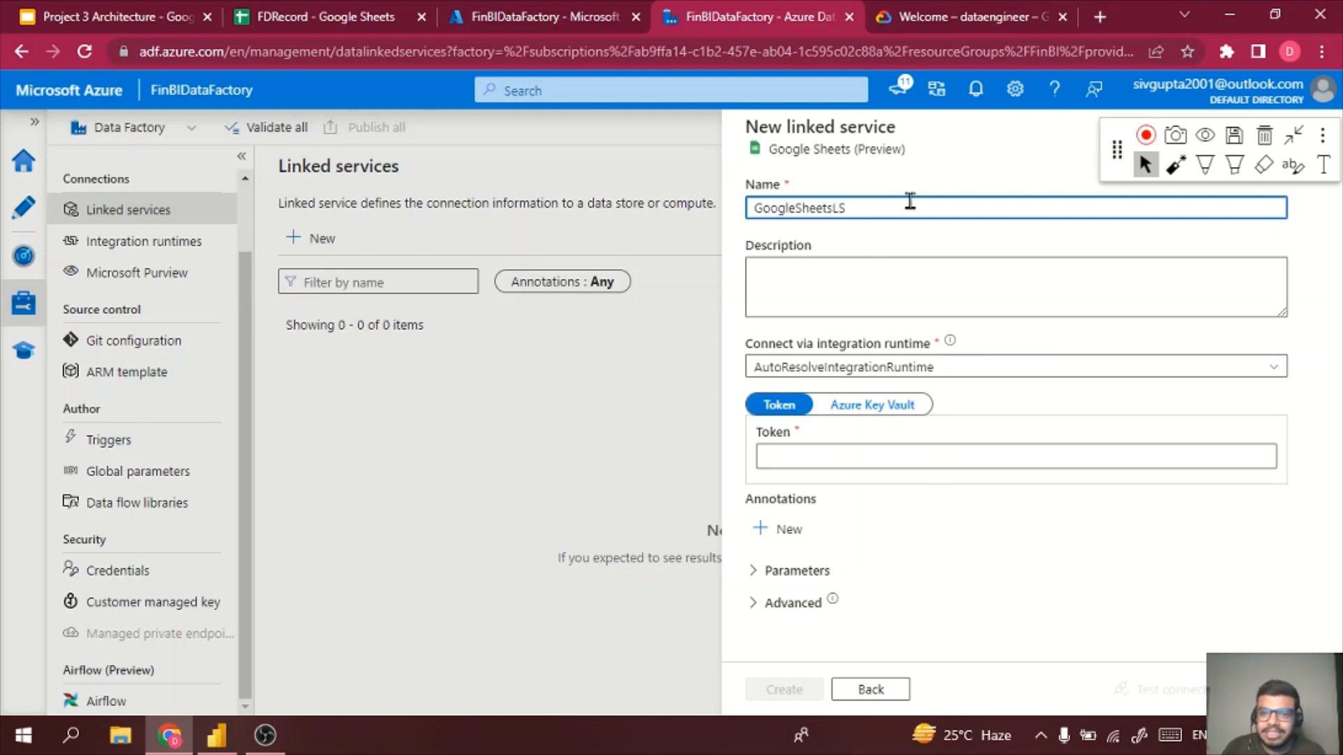
# - Compare the Token and Azure Key Vault authentication options of the Google Sheets linked service, leaving Token selected
pyautogui.click(829, 451)
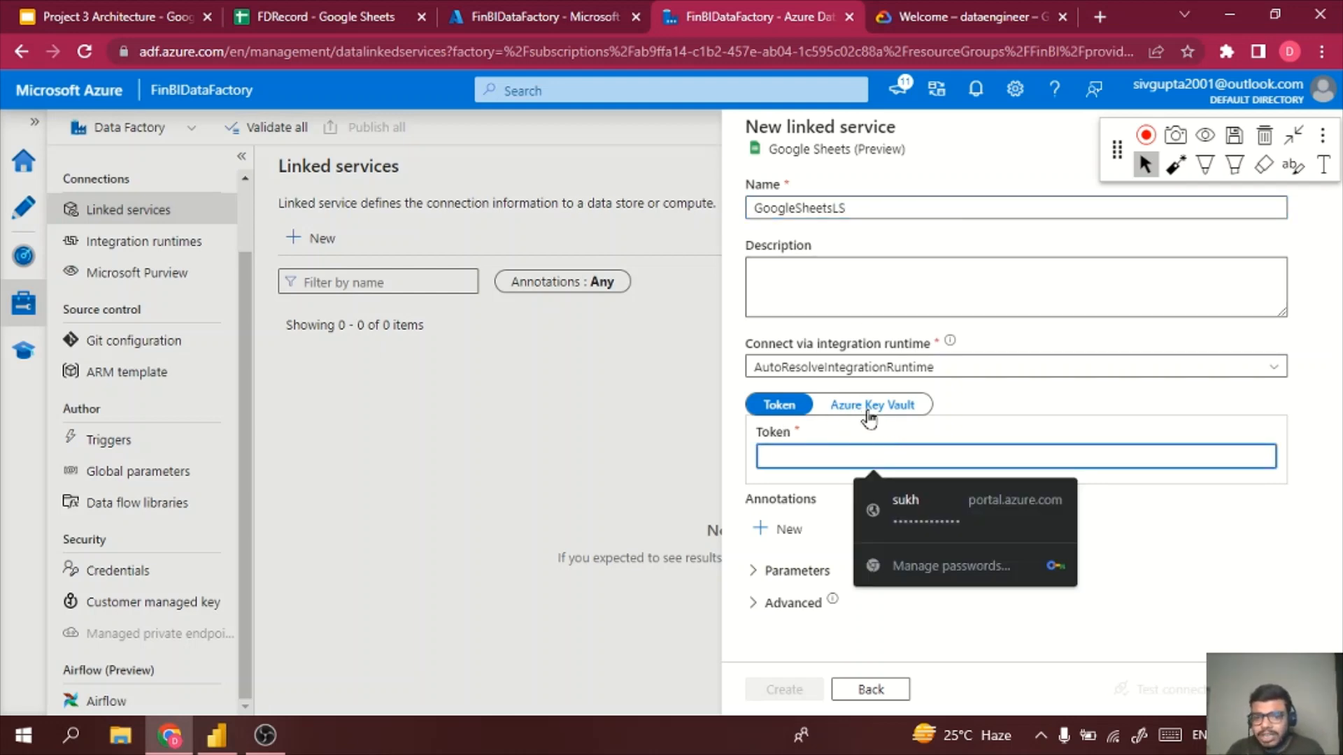
pyautogui.click(872, 409)
pyautogui.click(784, 407)
pyautogui.click(860, 409)
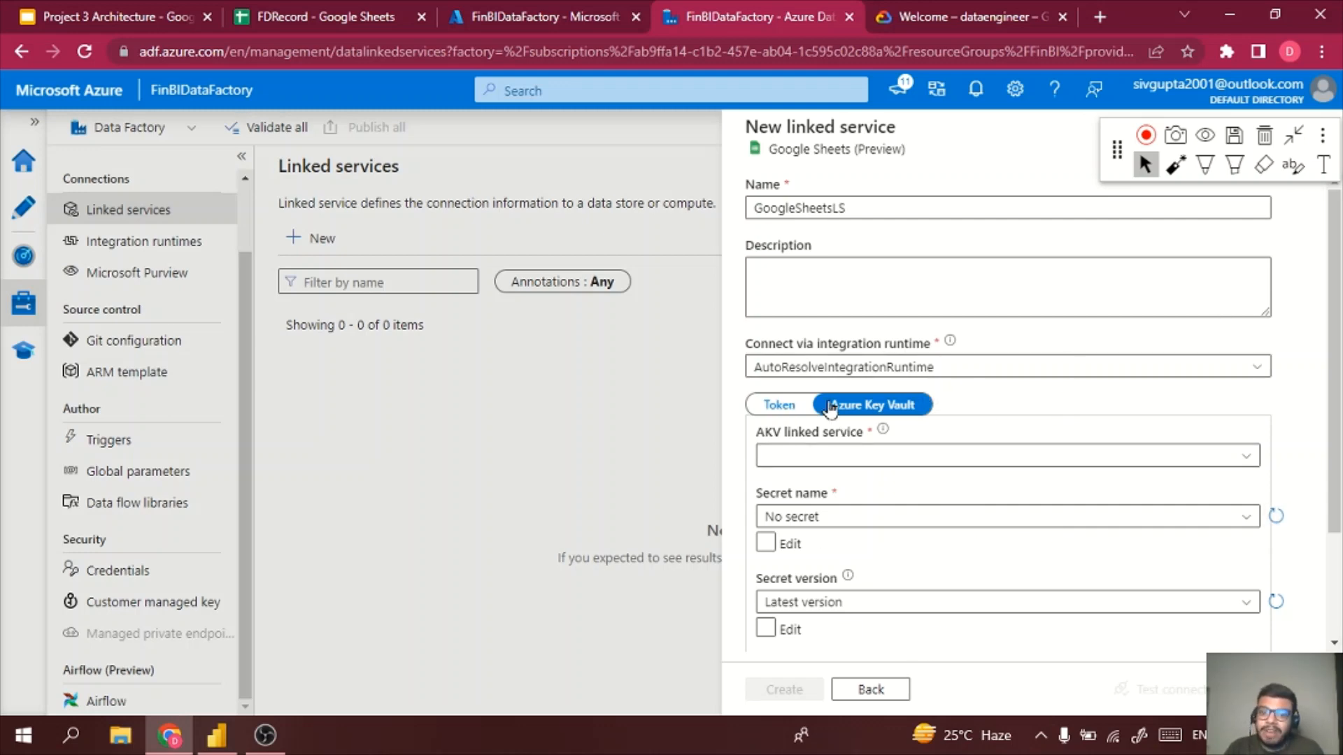
pyautogui.click(785, 407)
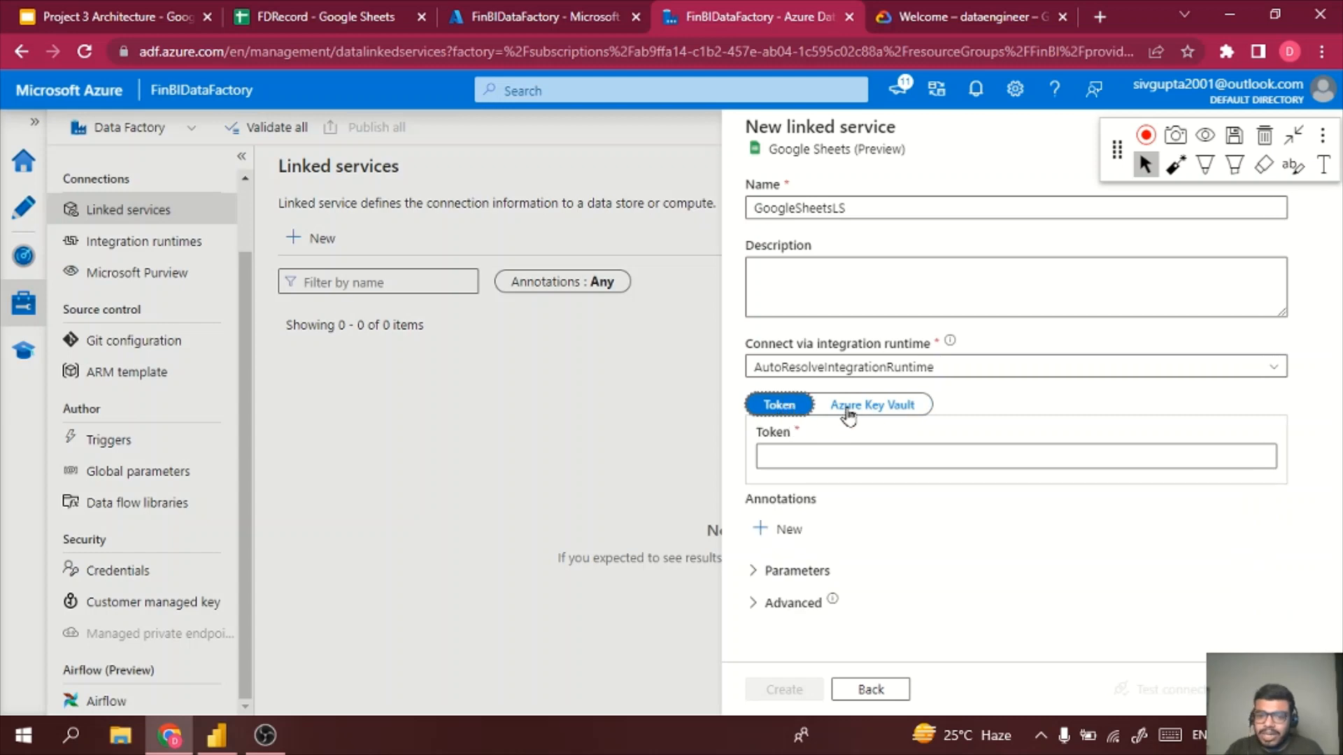
pyautogui.click(801, 455)
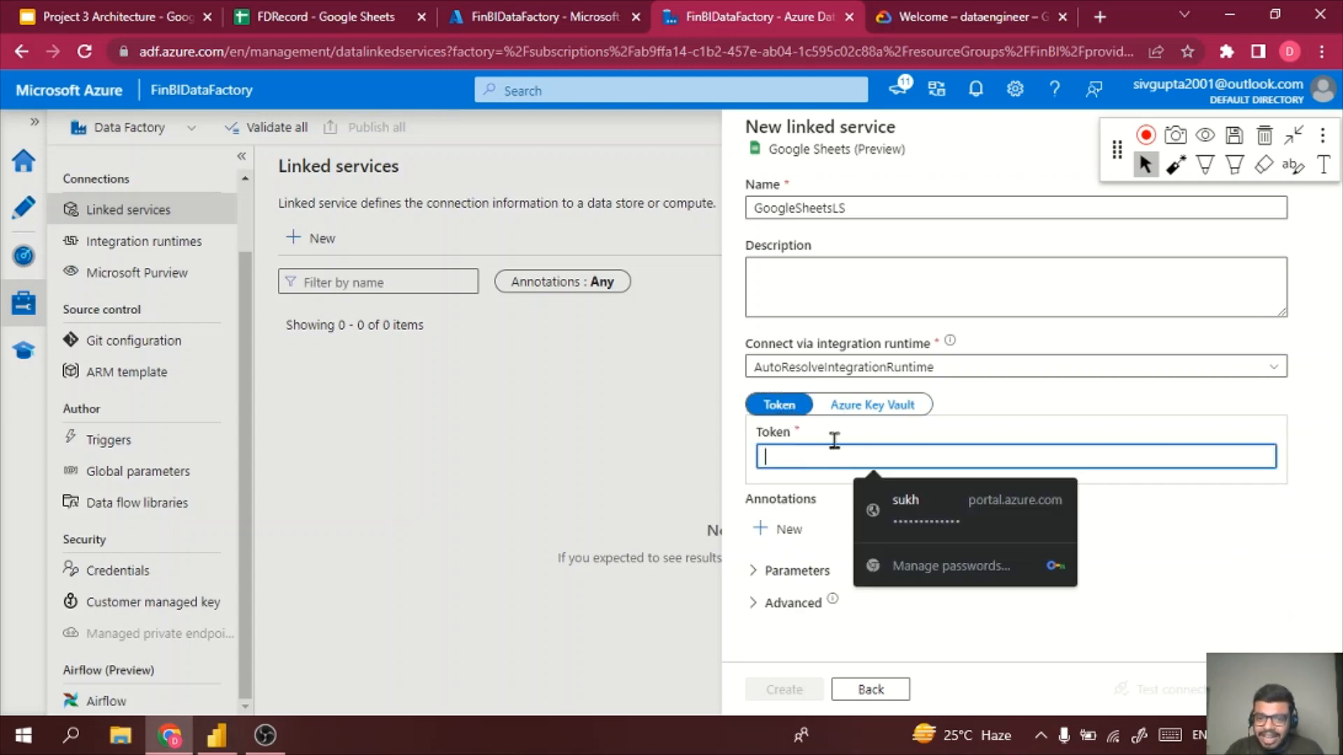
pyautogui.click(871, 405)
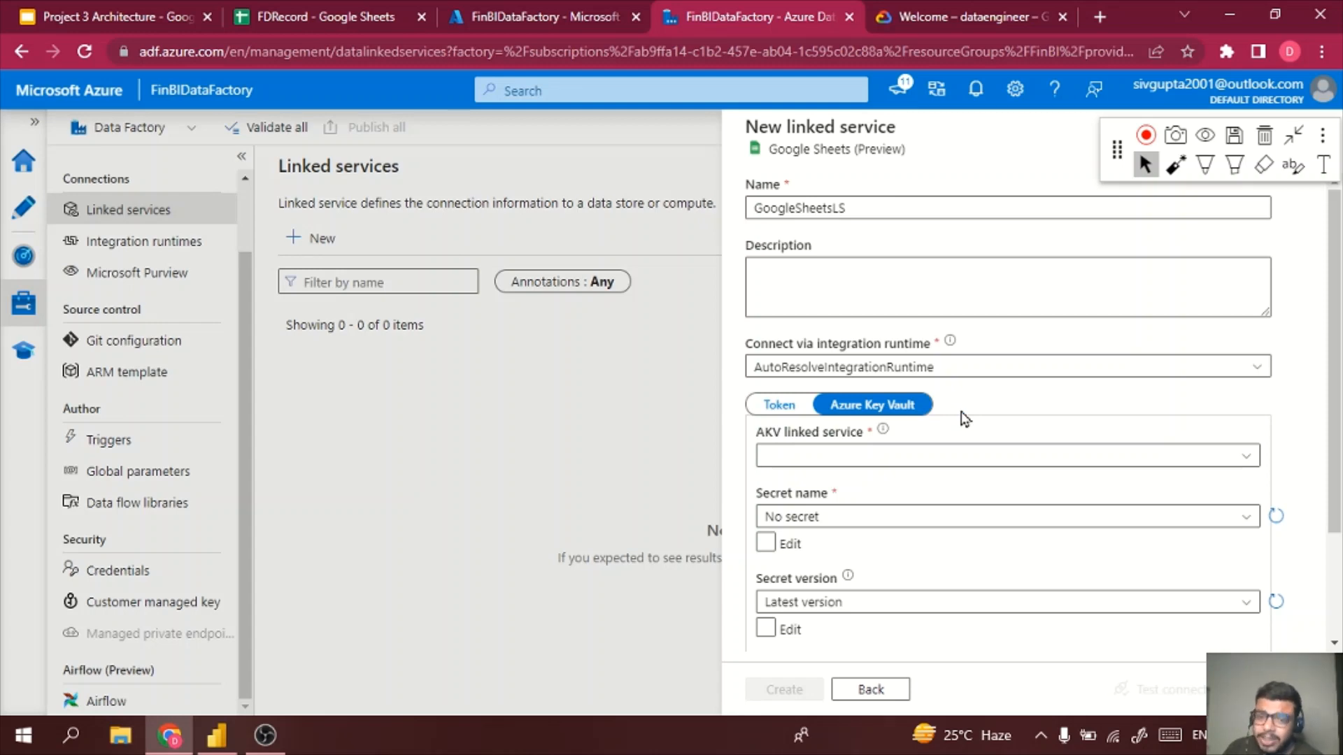
pyautogui.click(798, 405)
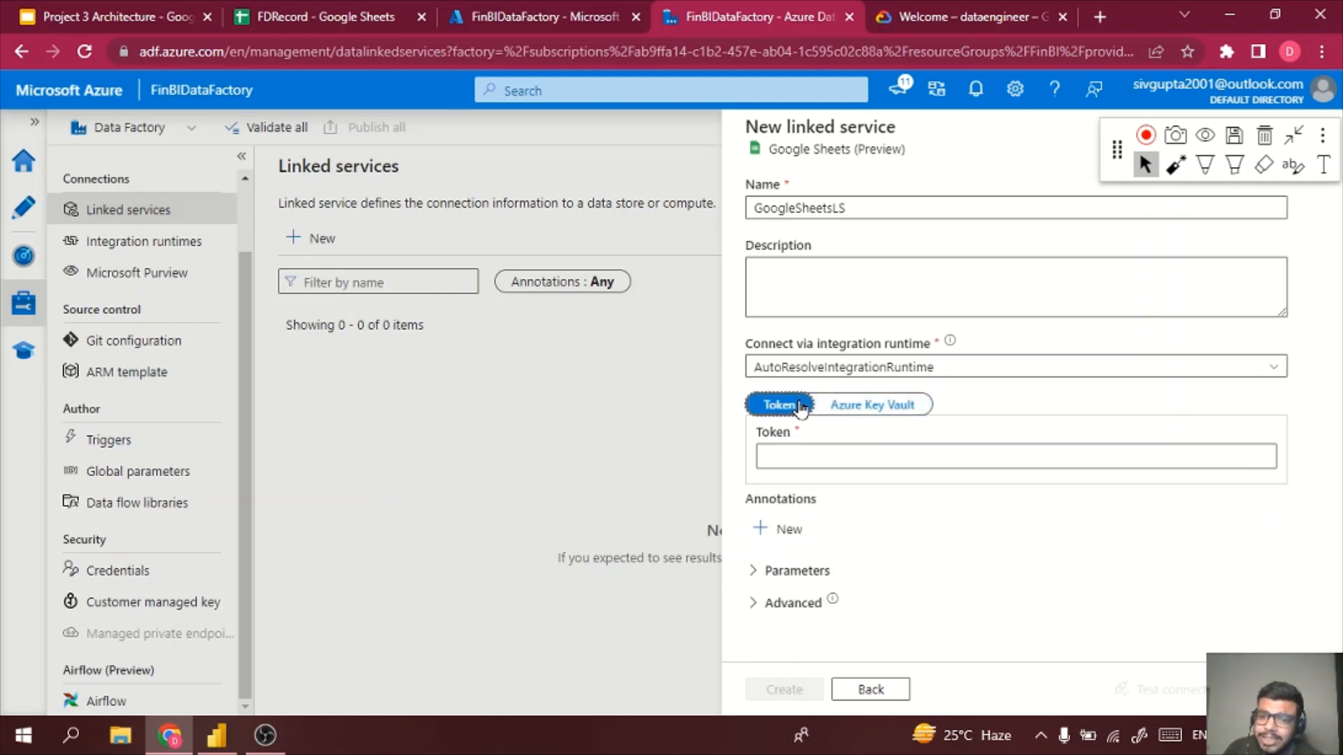
pyautogui.click(808, 449)
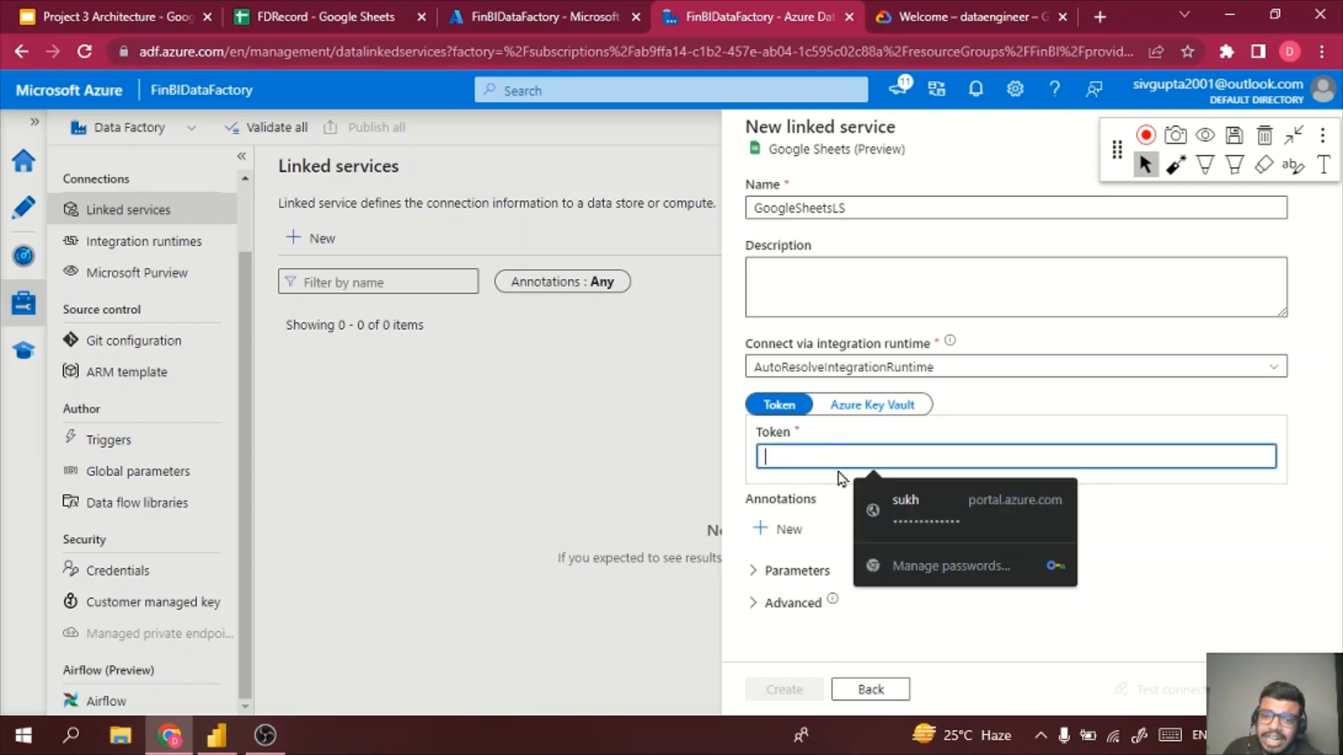
pyautogui.click(782, 448)
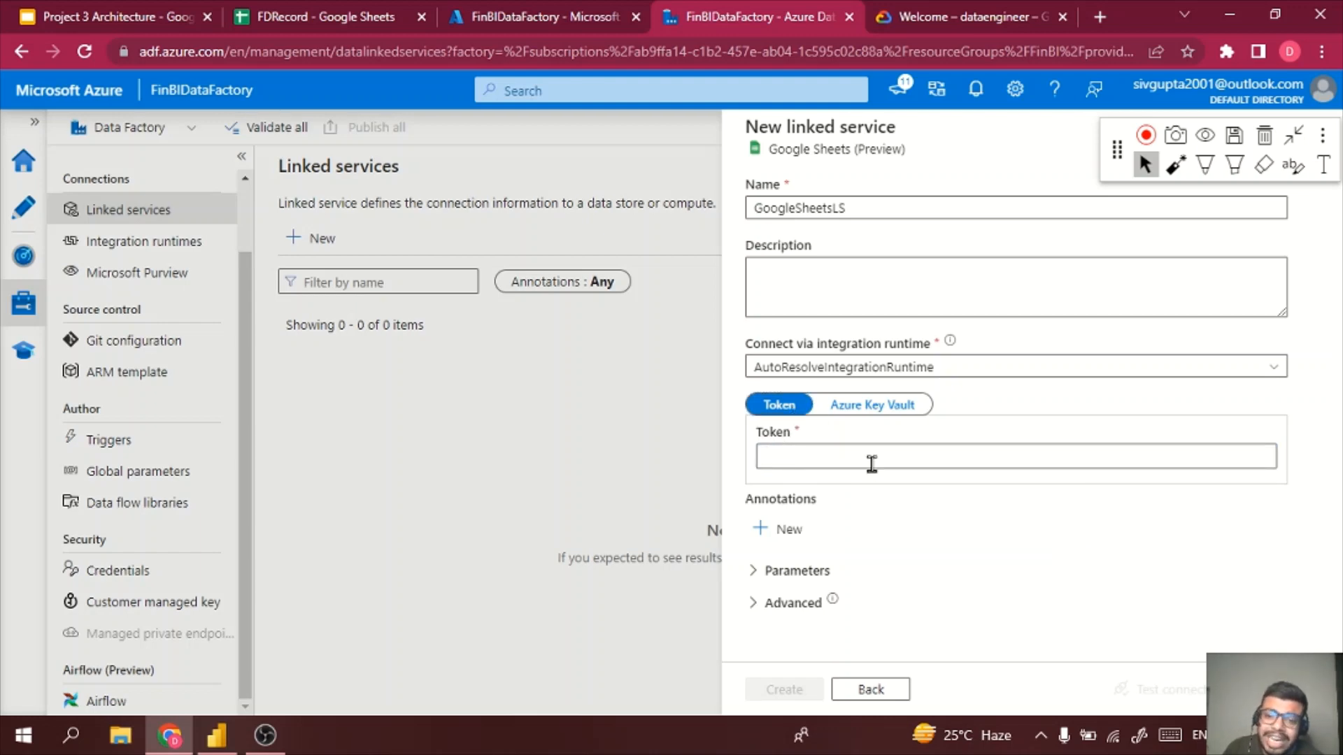
# - Switch to the Google Cloud console and create a new project named finbi with no organisation
pyautogui.click(956, 15)
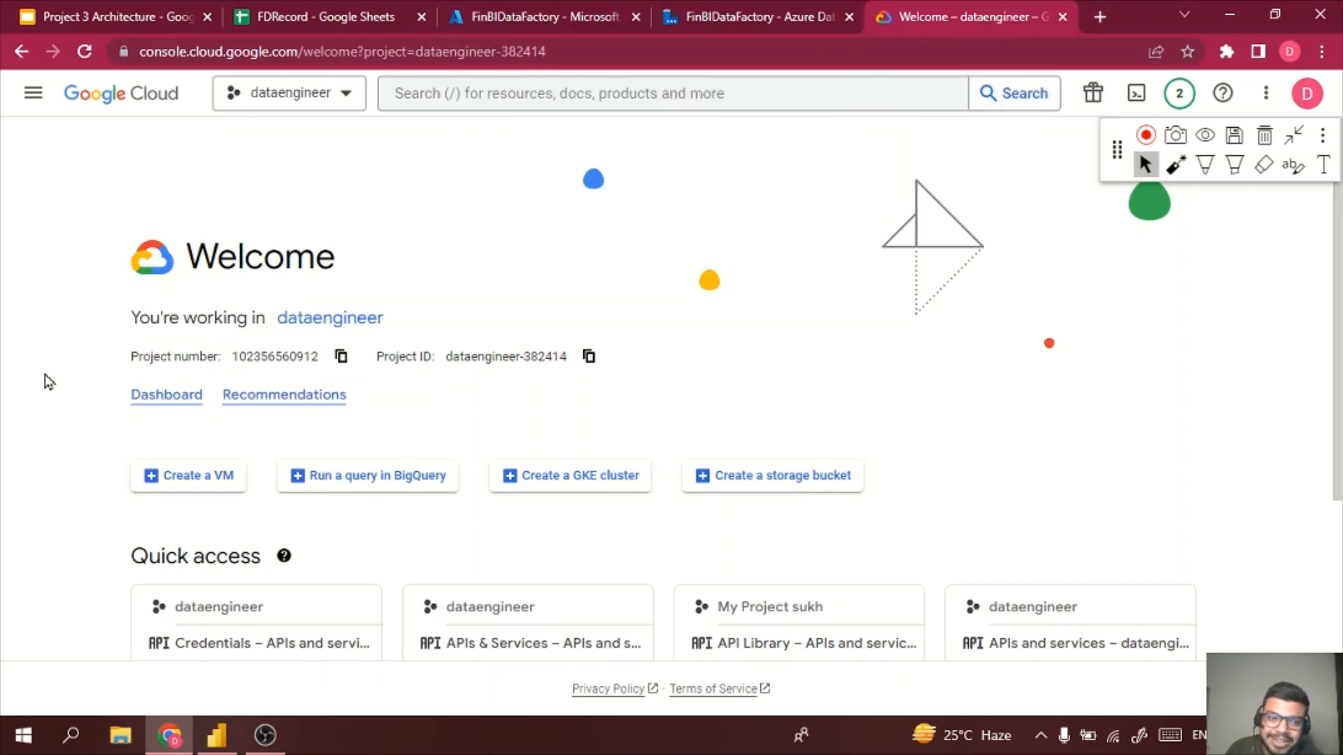
pyautogui.click(260, 104)
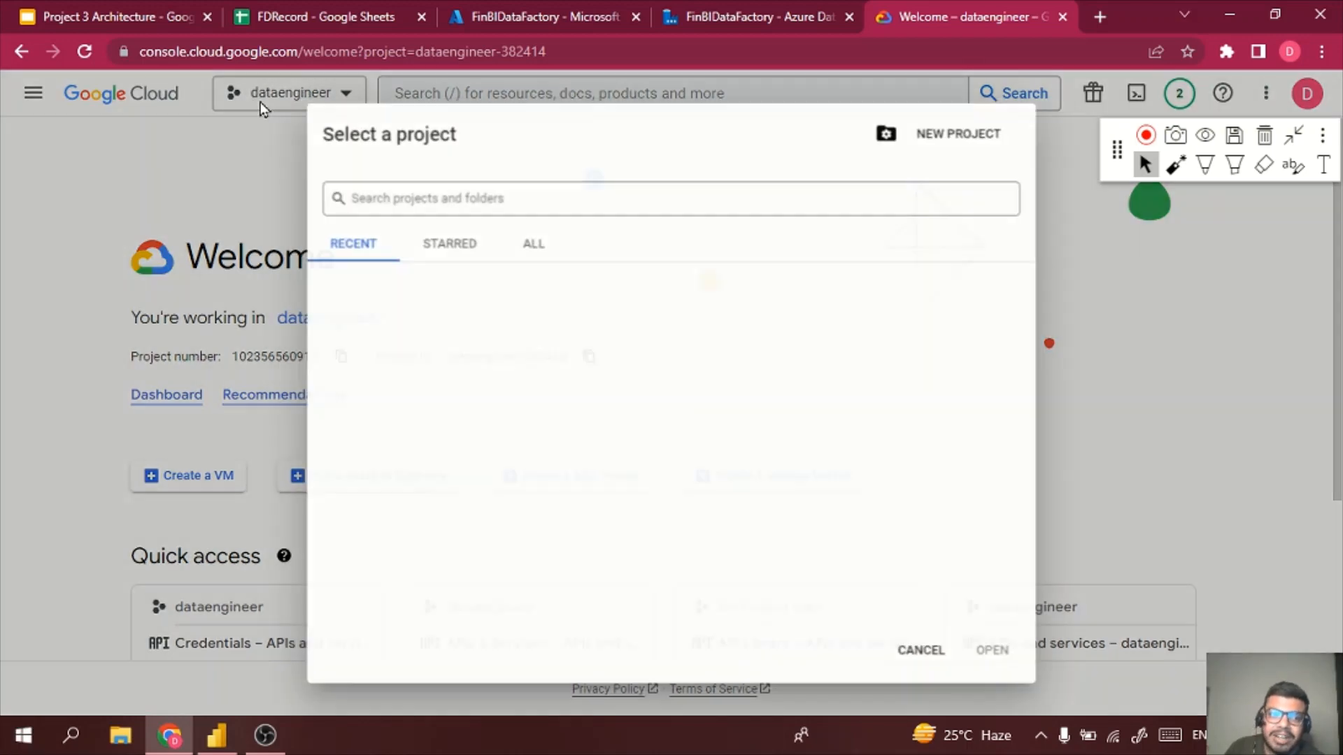
pyautogui.click(955, 142)
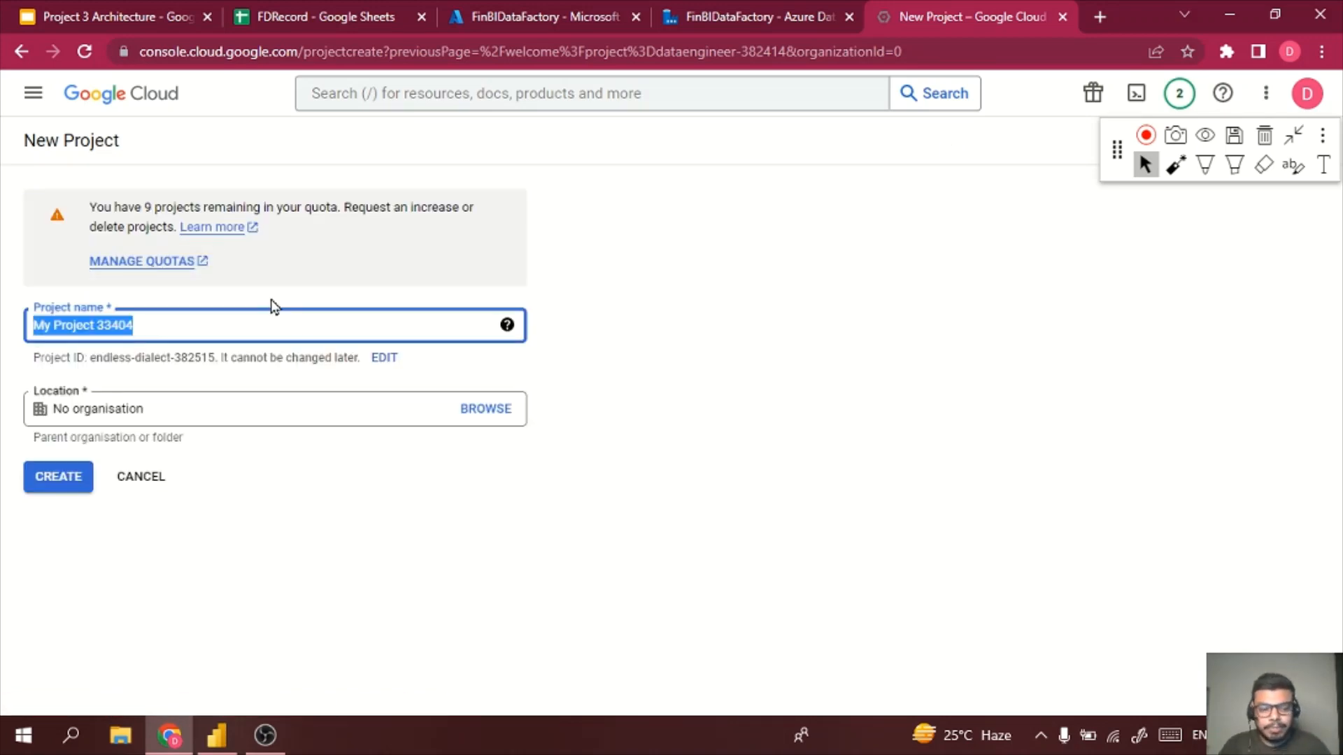
pyautogui.write('finbi')
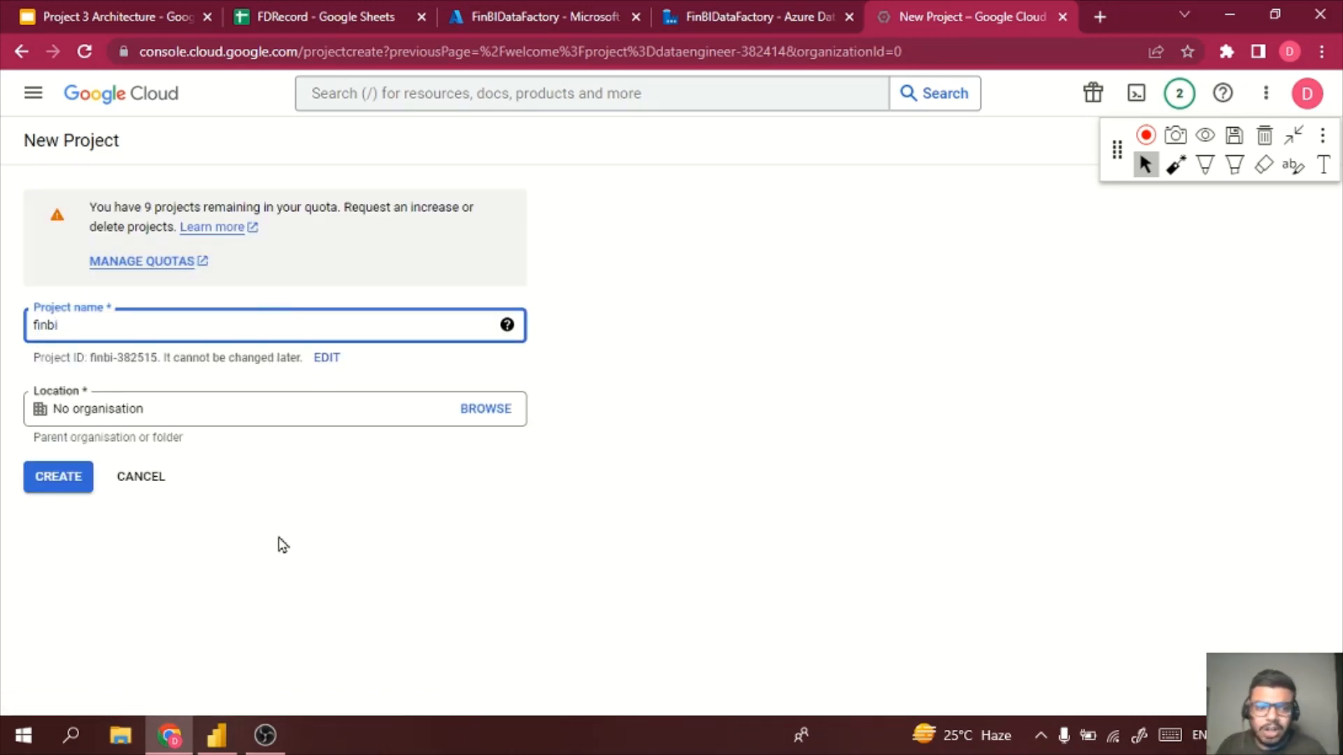
pyautogui.doubleClick(103, 357)
pyautogui.doubleClick(141, 358)
pyautogui.doubleClick(103, 357)
pyautogui.doubleClick(130, 357)
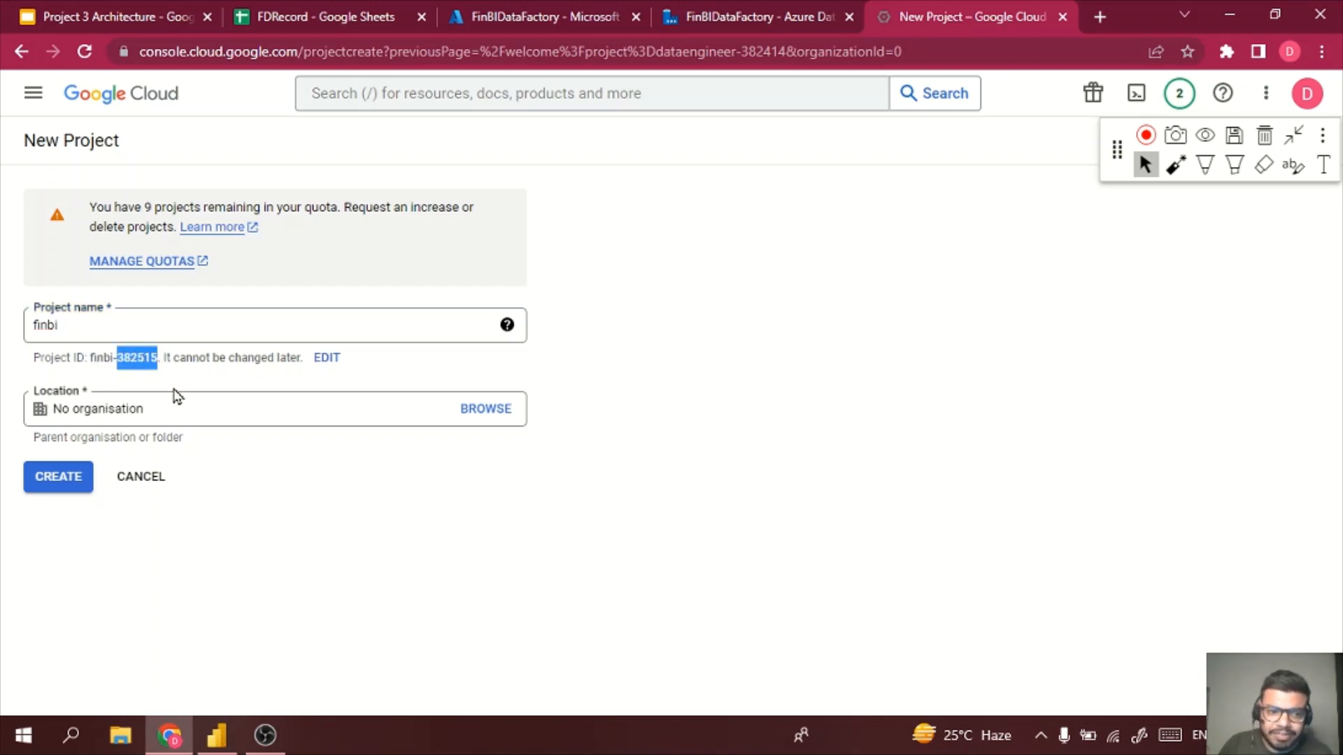
pyautogui.click(76, 489)
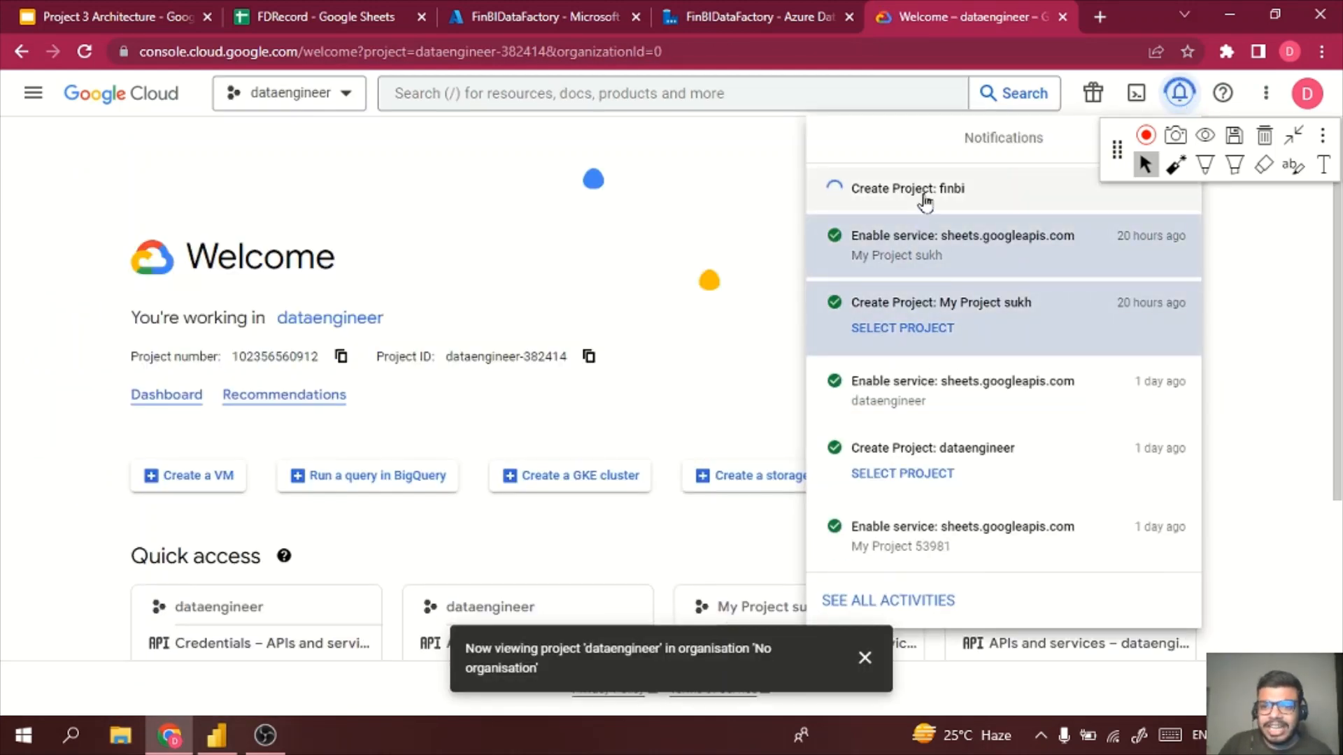
pyautogui.click(925, 201)
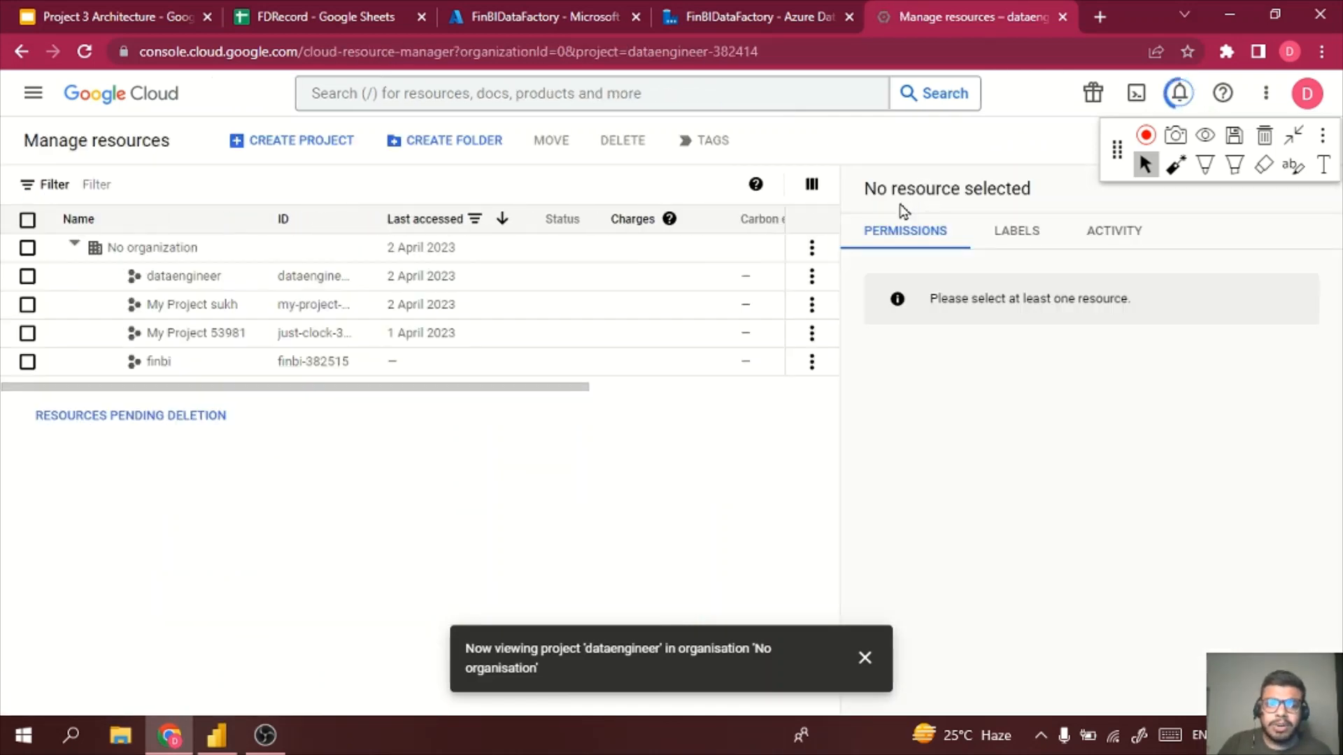
pyautogui.click(231, 367)
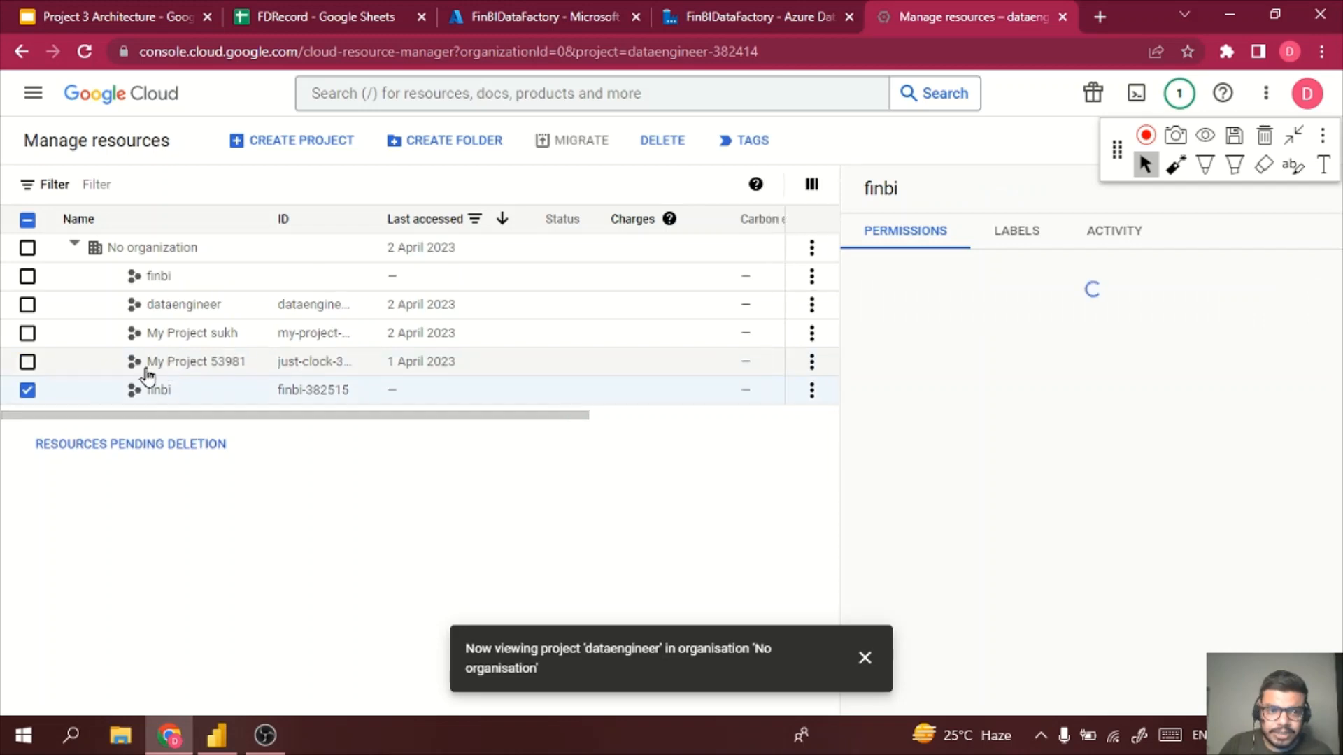
pyautogui.click(159, 384)
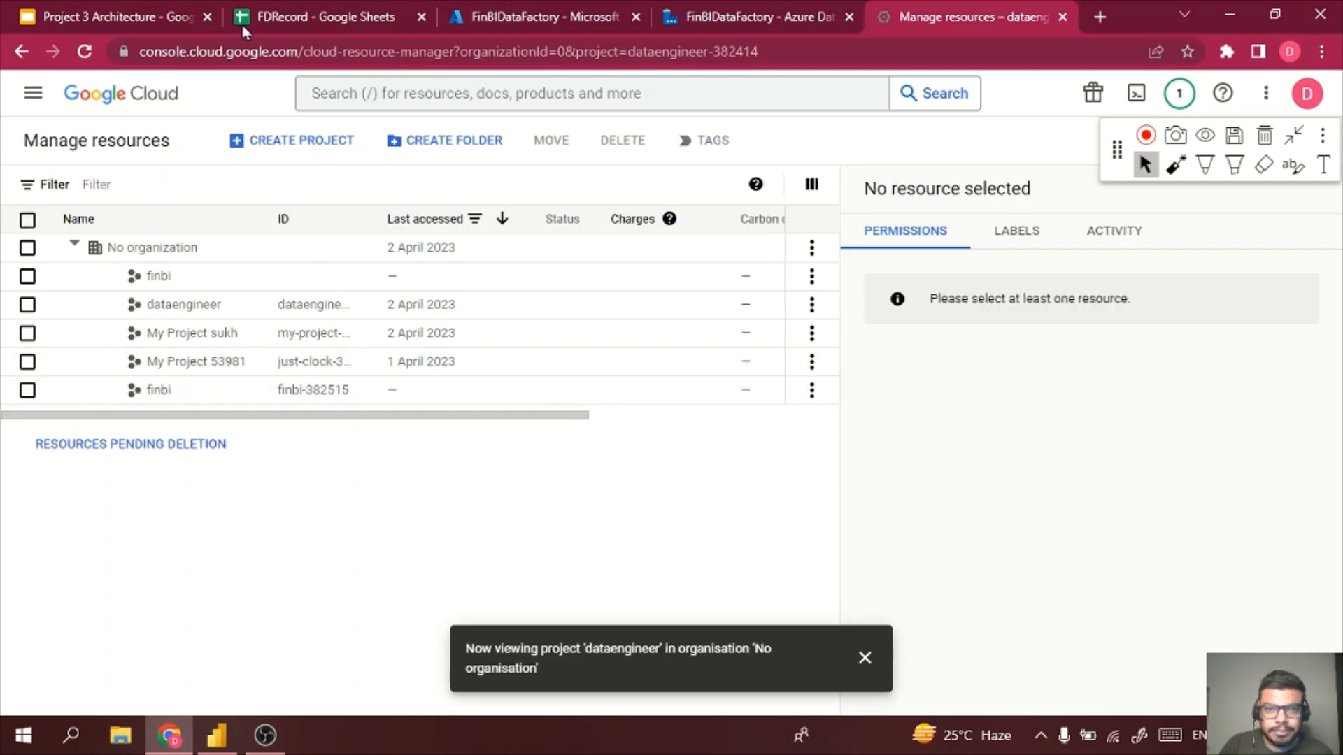
# - Go to the Cloud overview dashboard and switch the active project to finbi
pyautogui.click(33, 93)
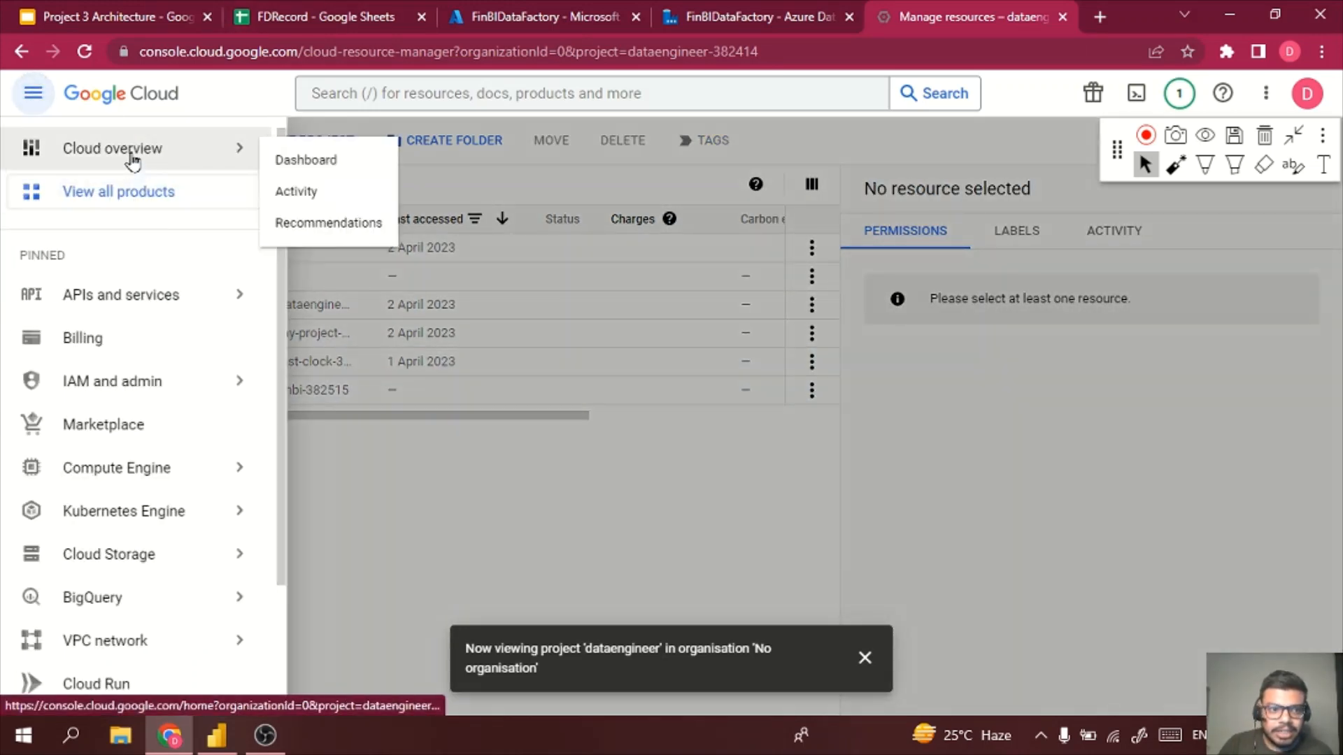
pyautogui.click(132, 157)
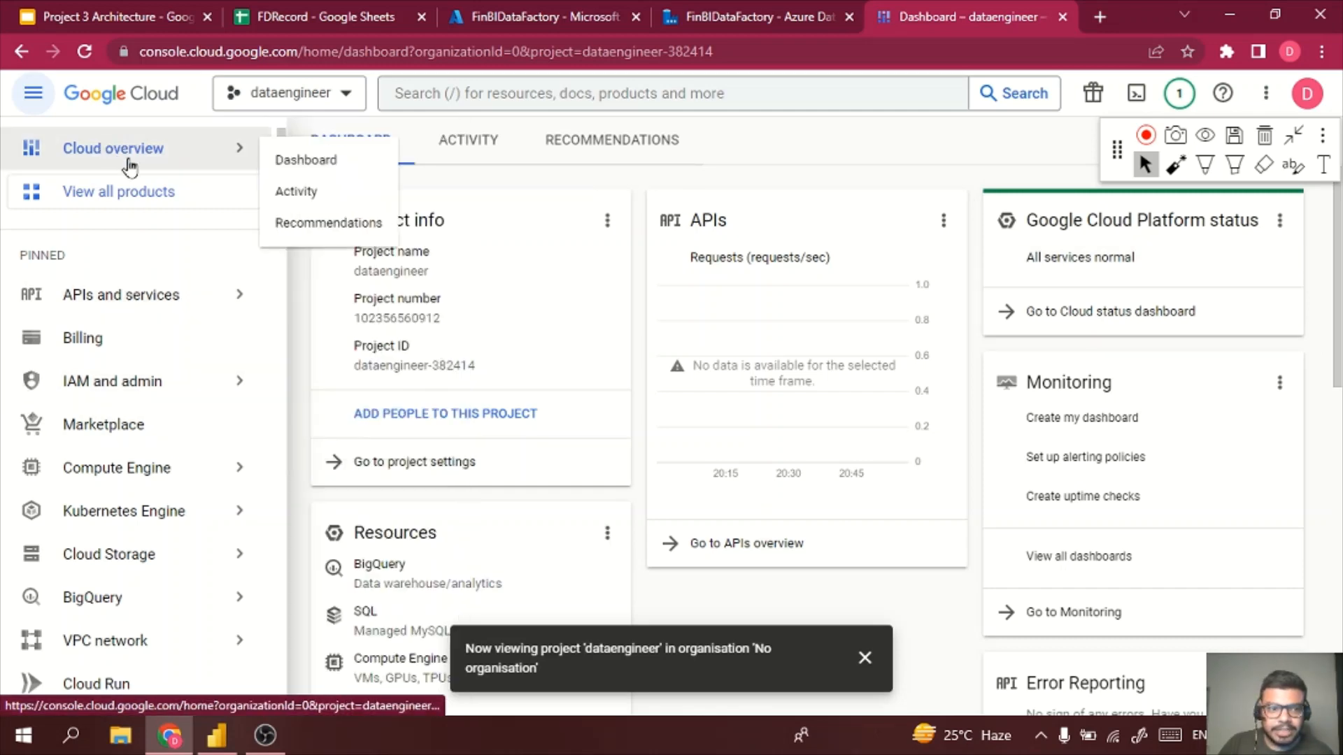
pyautogui.click(307, 89)
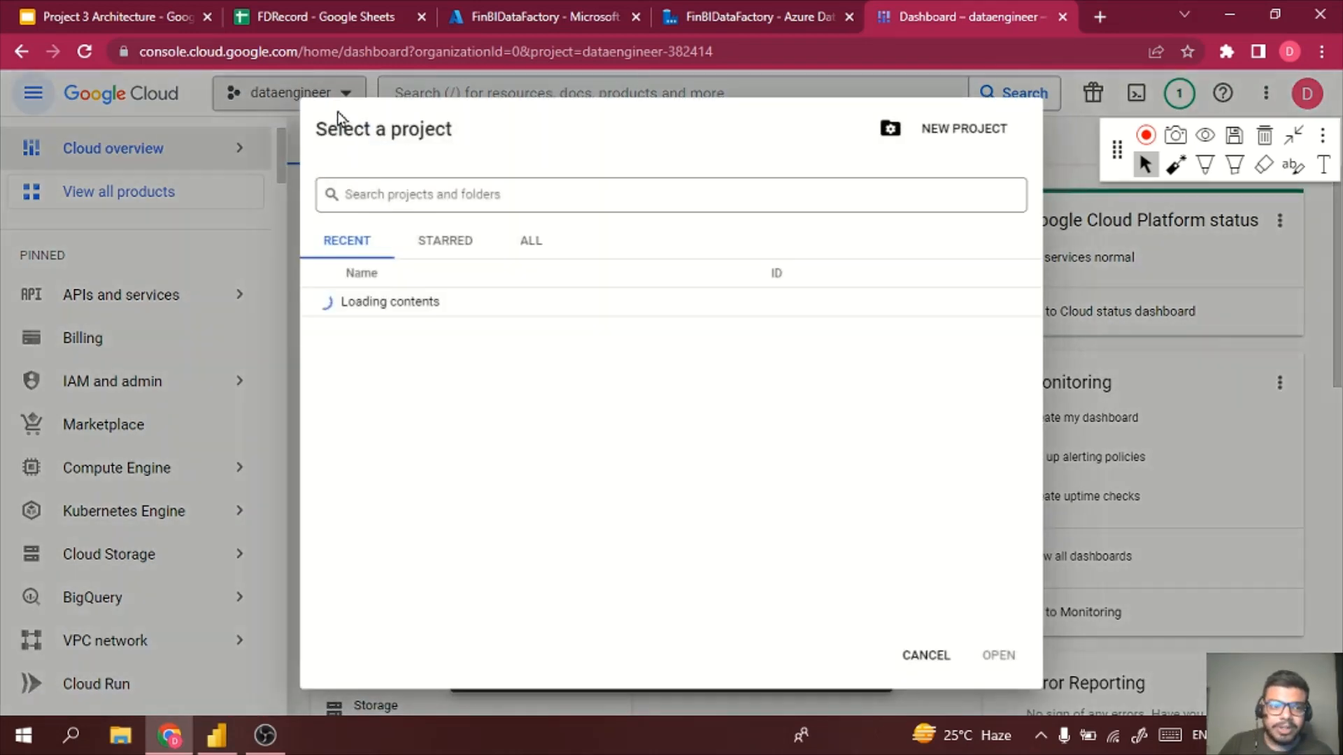
pyautogui.click(400, 305)
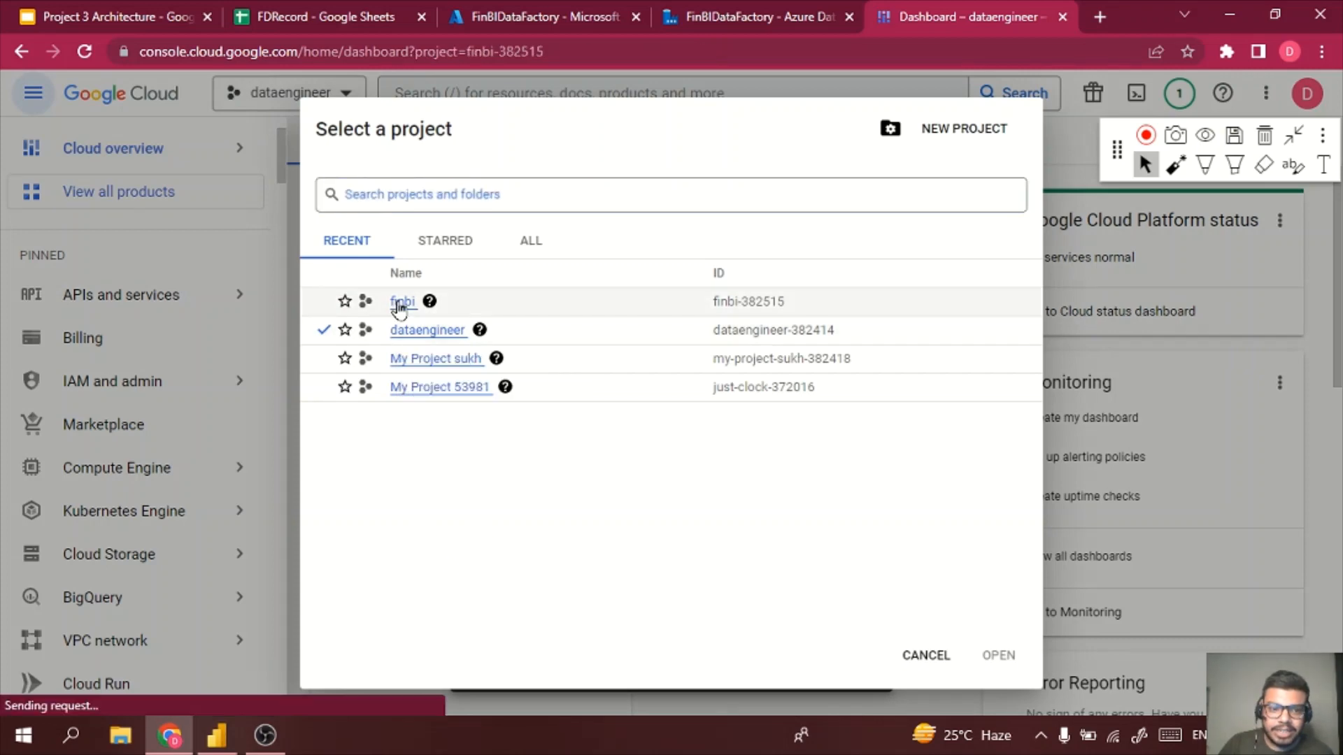
pyautogui.click(297, 104)
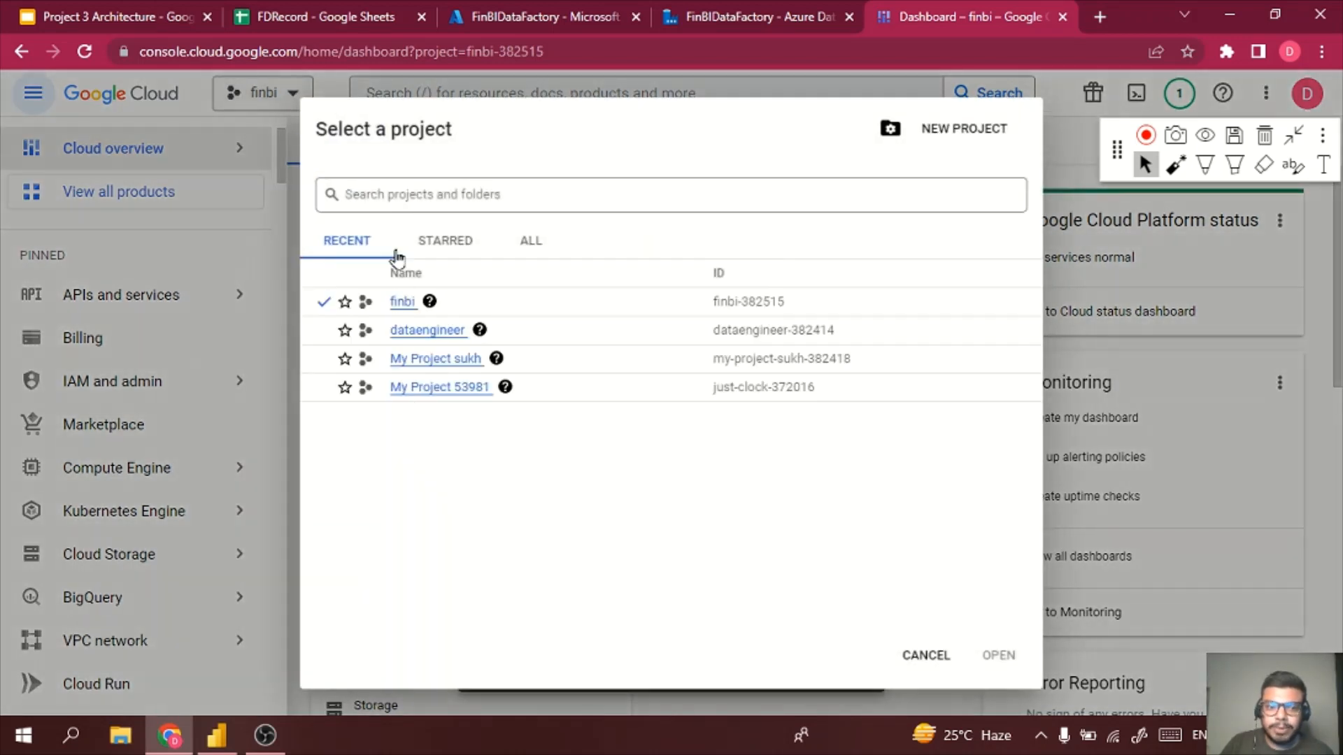
pyautogui.click(287, 91)
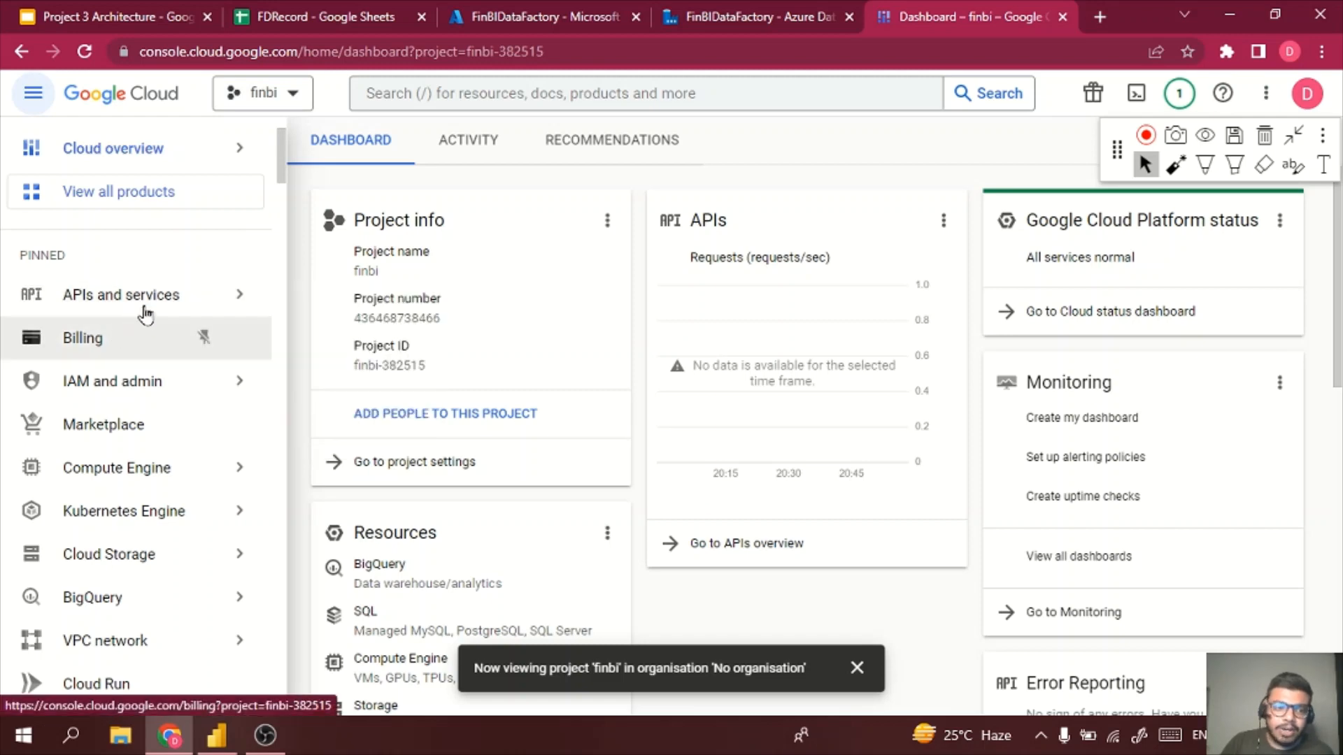
# - Search the API Library of the finbi project for "sheets" and enable the Google Sheets API
pyautogui.moveTo(145, 314)
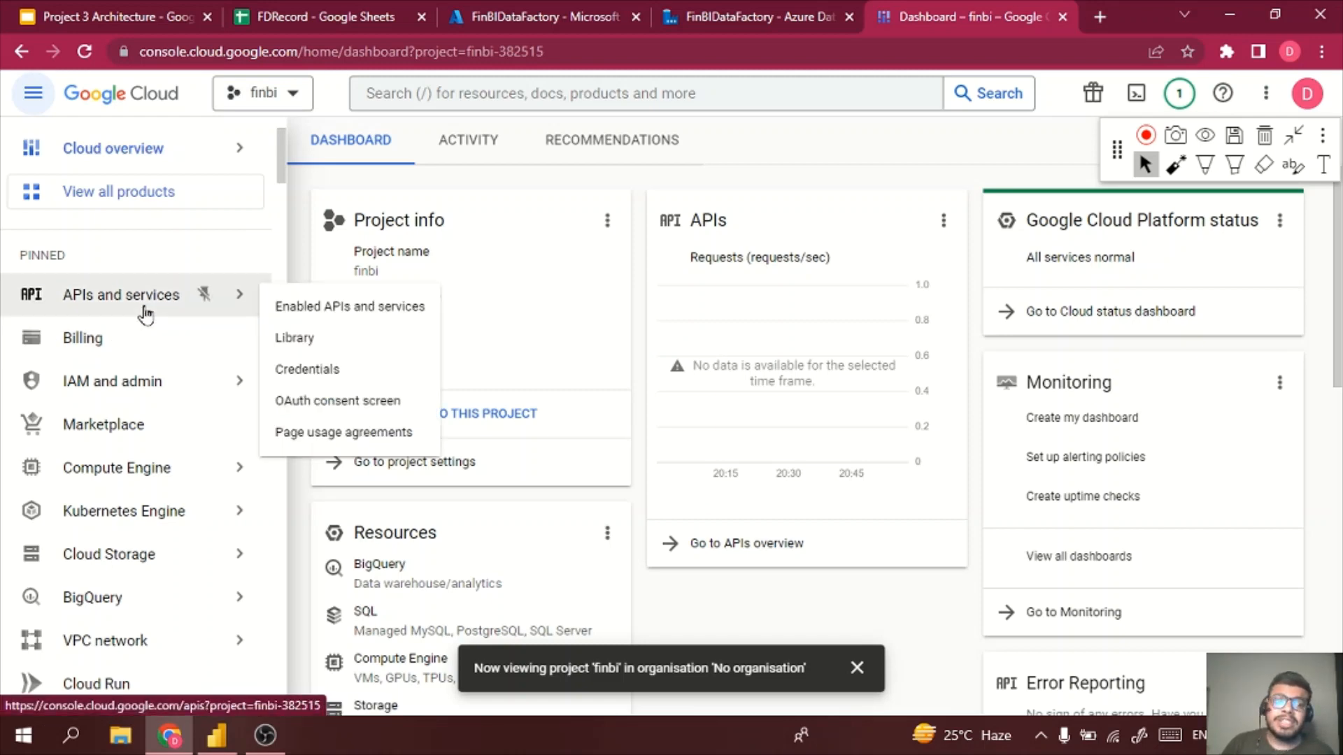
pyautogui.click(145, 314)
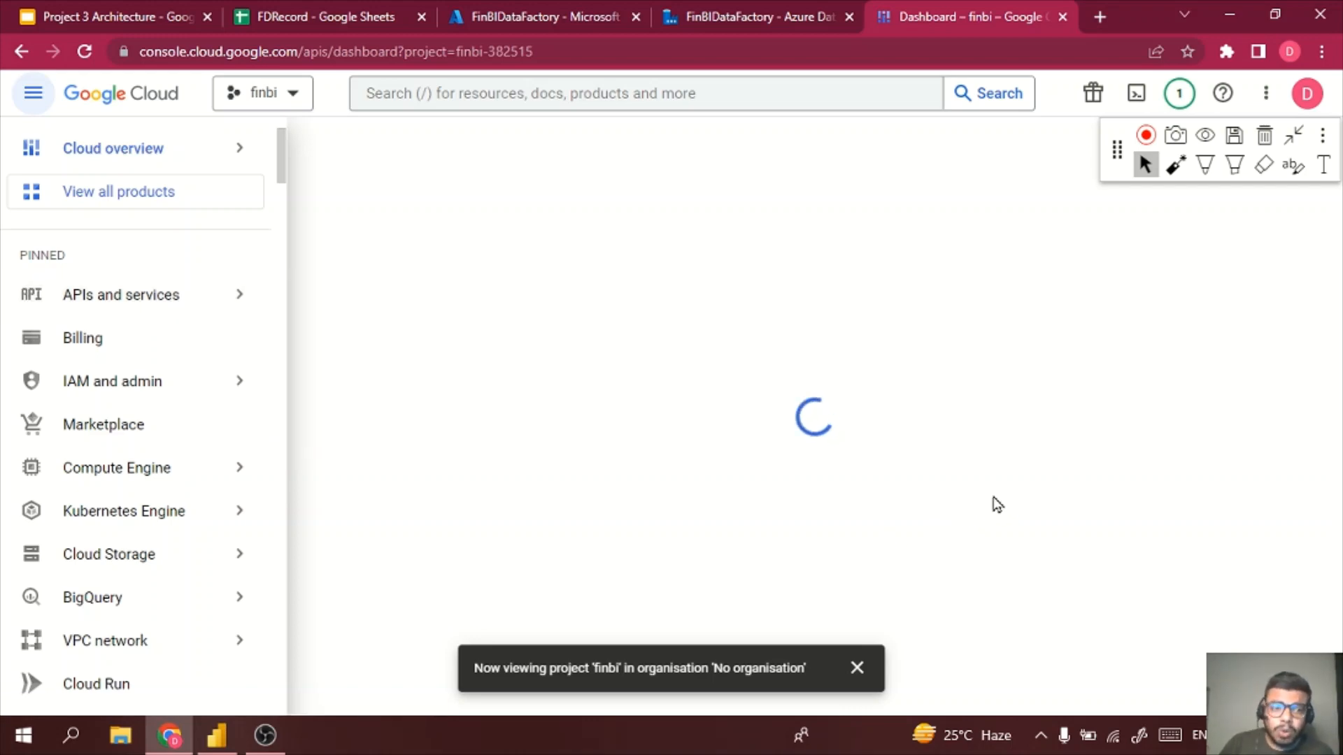
pyautogui.moveTo(200, 293)
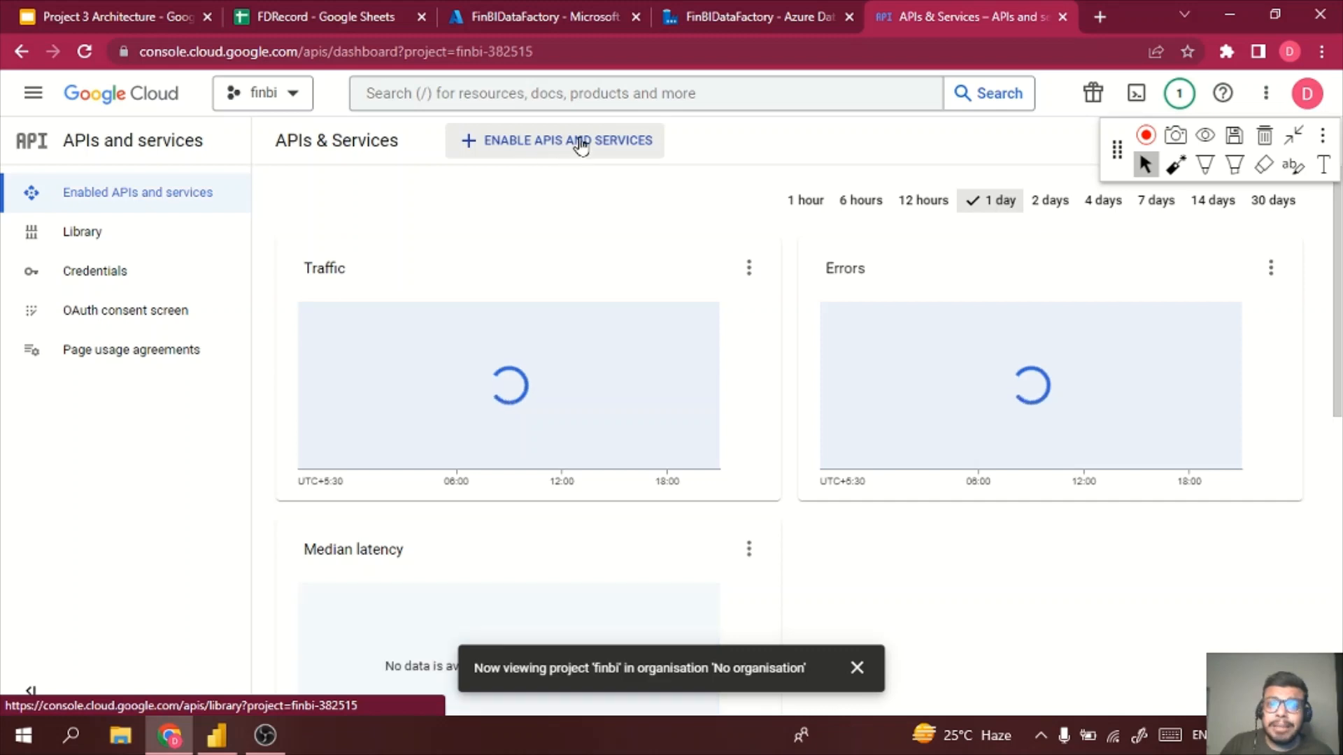
pyautogui.click(600, 141)
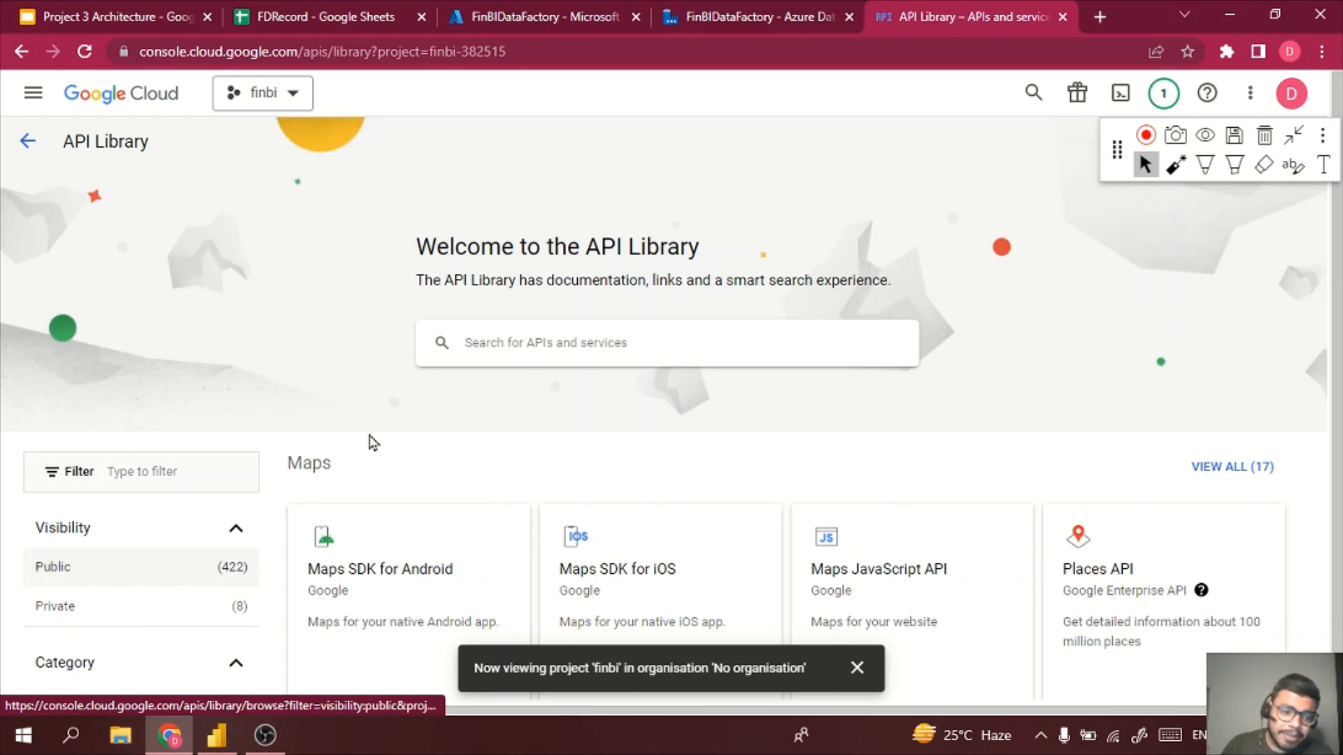
pyautogui.click(619, 341)
pyautogui.write('sheets')
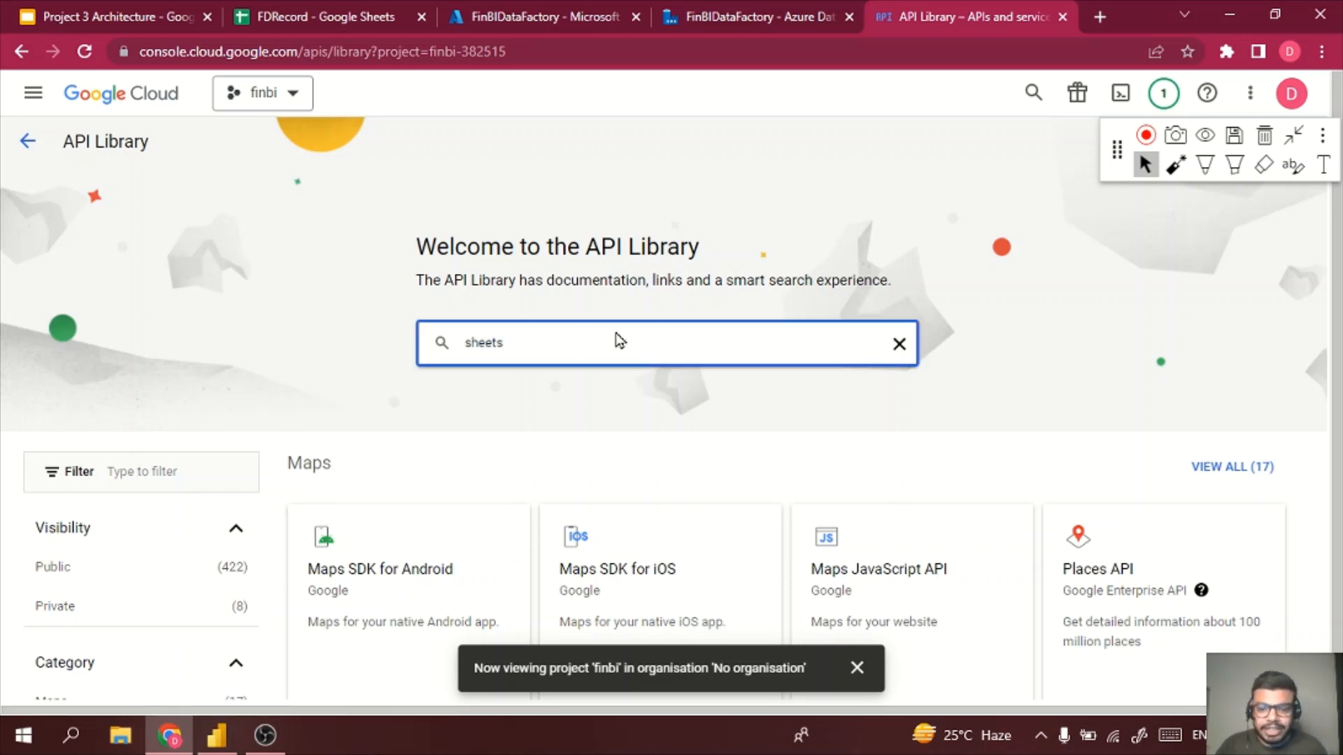
pyautogui.press('Return')
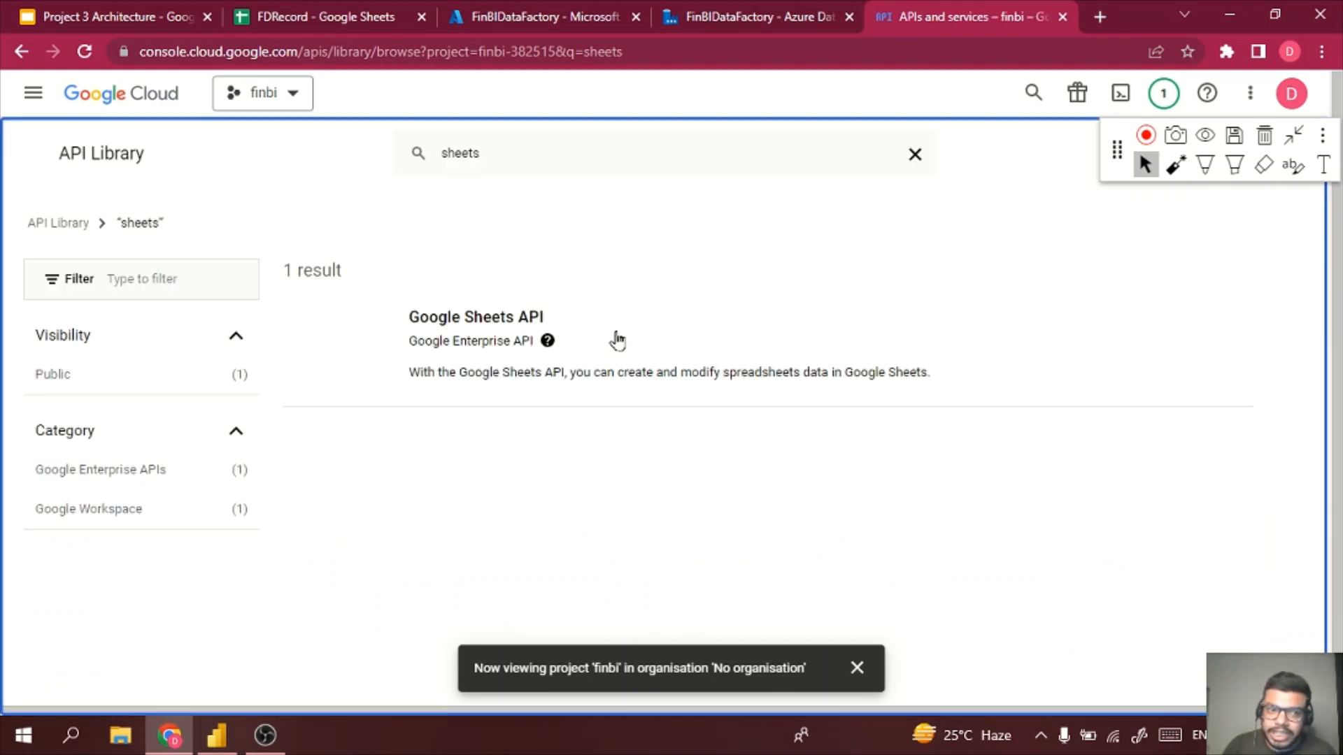
pyautogui.click(457, 325)
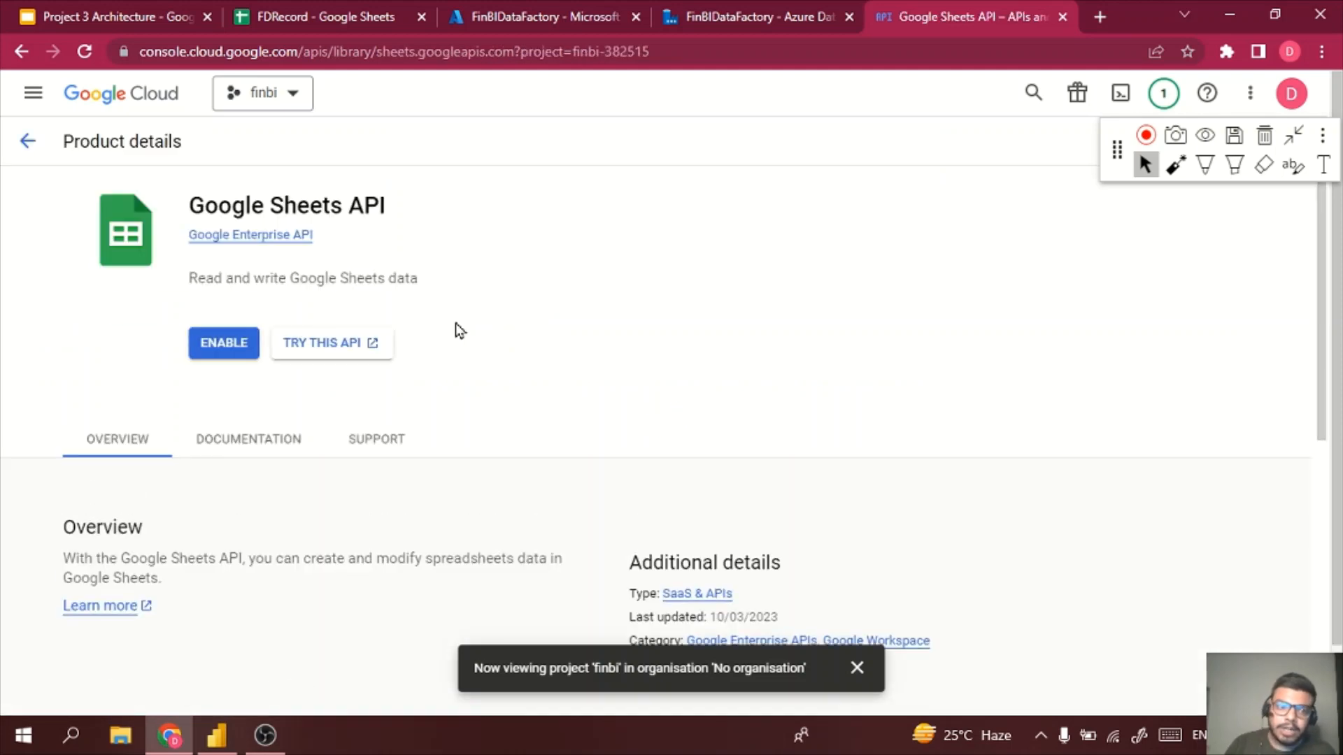
pyautogui.click(225, 343)
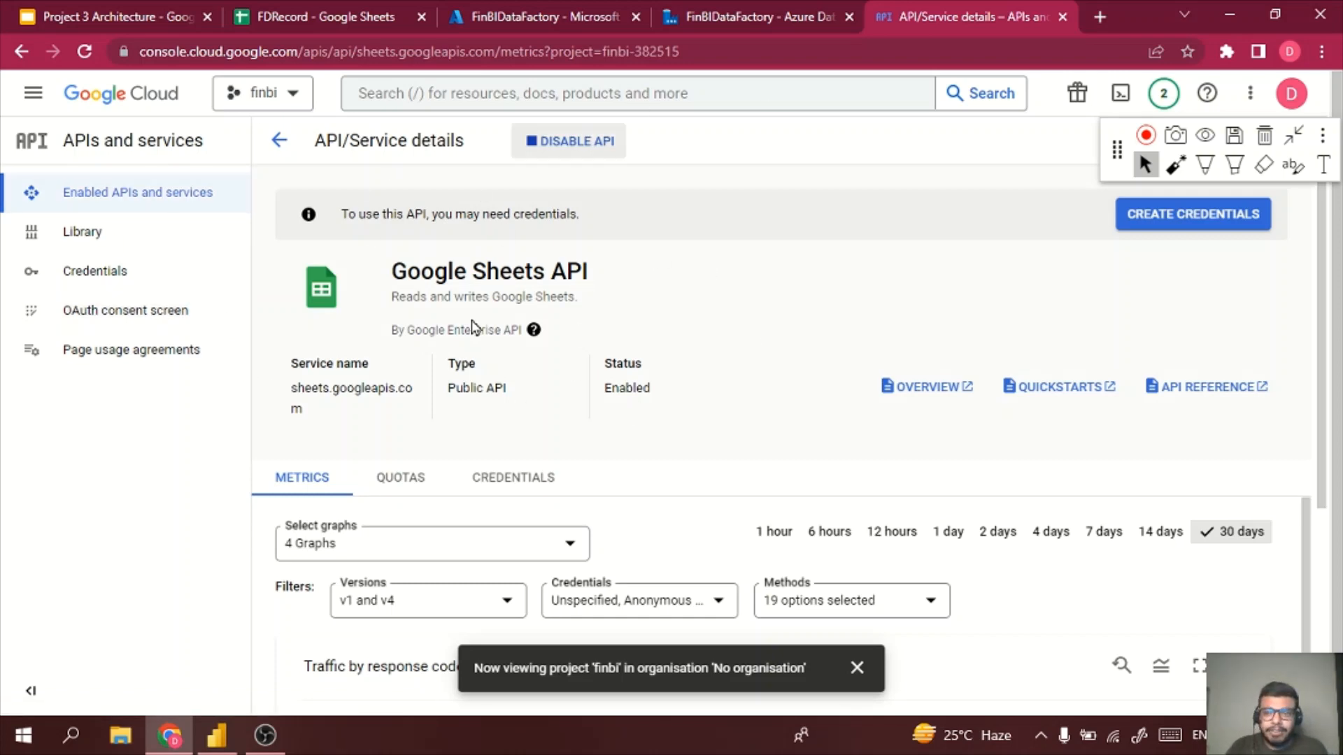
# - Create an API key in the finbi project's credentials and copy it to the clipboard
pyautogui.click(159, 278)
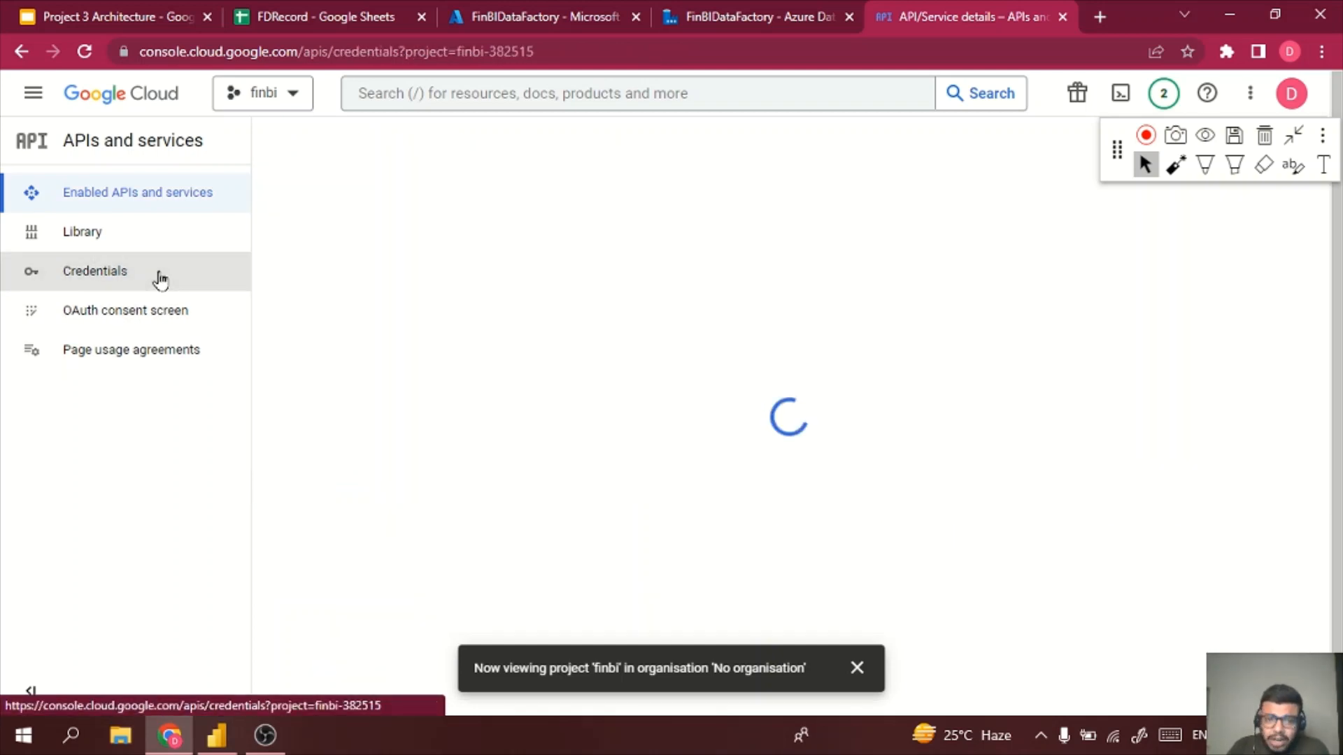
pyautogui.click(533, 149)
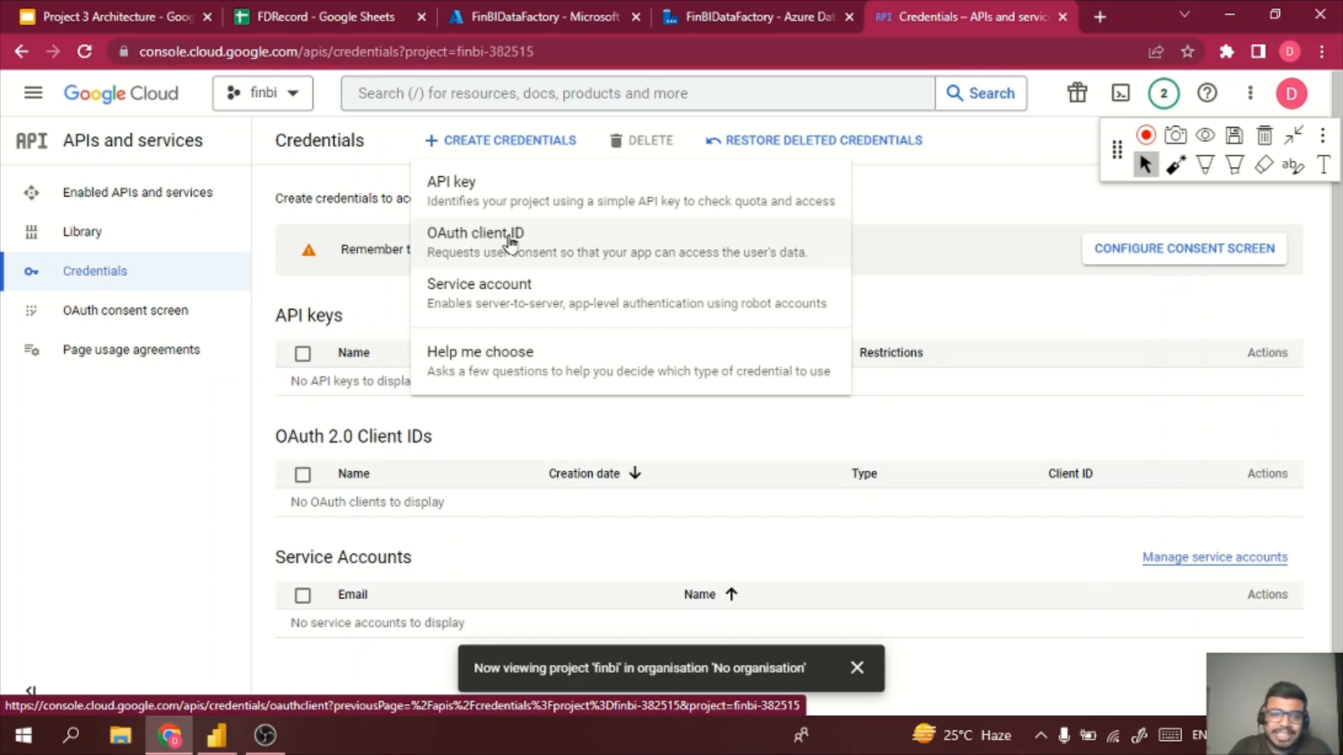
pyautogui.click(558, 212)
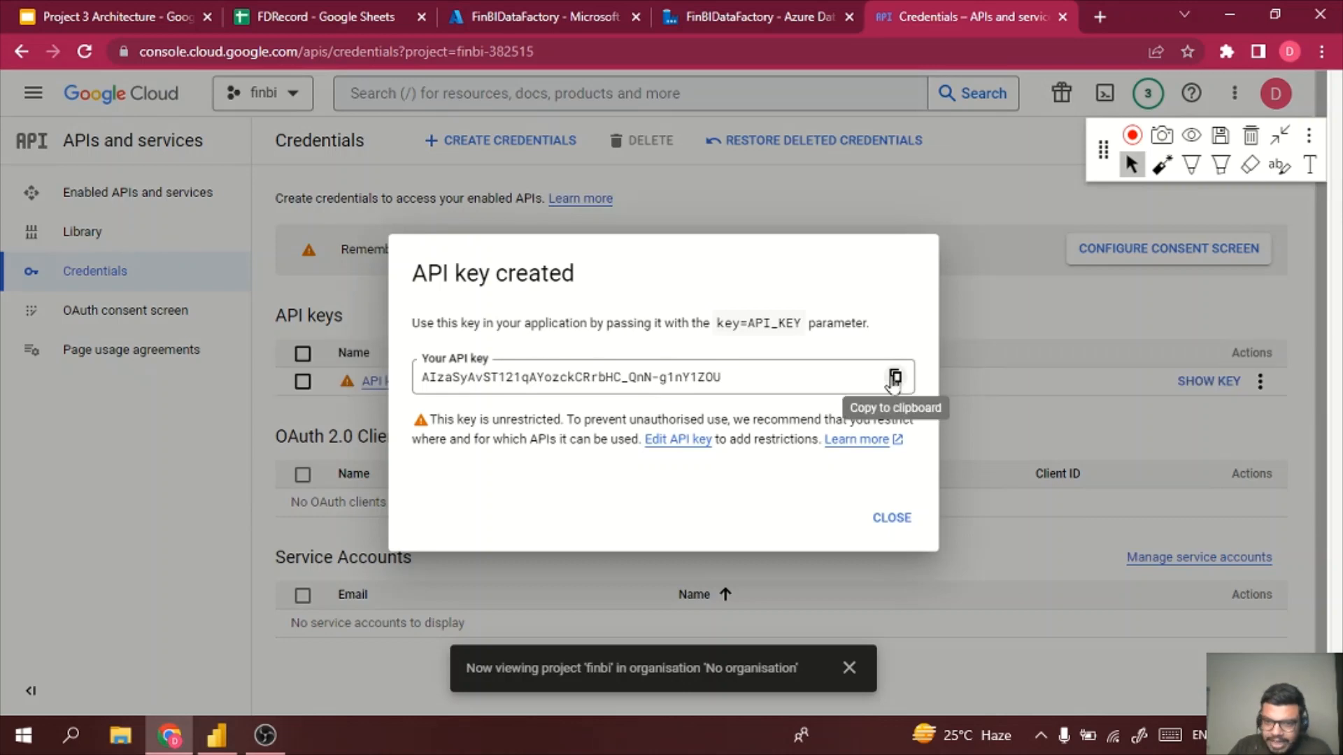
pyautogui.click(891, 518)
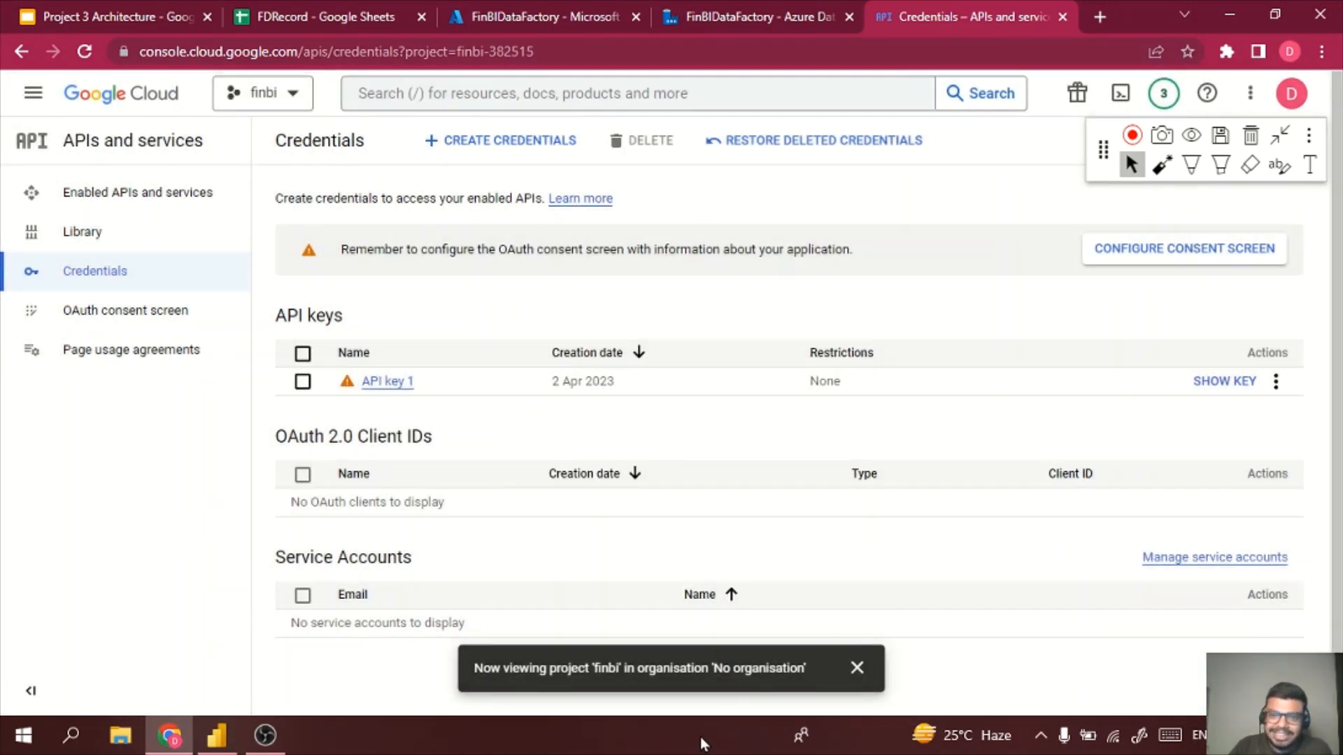
# - Switch to Azure Data Factory, paste the API key as the GoogleSheetsLS token, test the connection and create the linked service
pyautogui.click(748, 10)
pyautogui.click(794, 459)
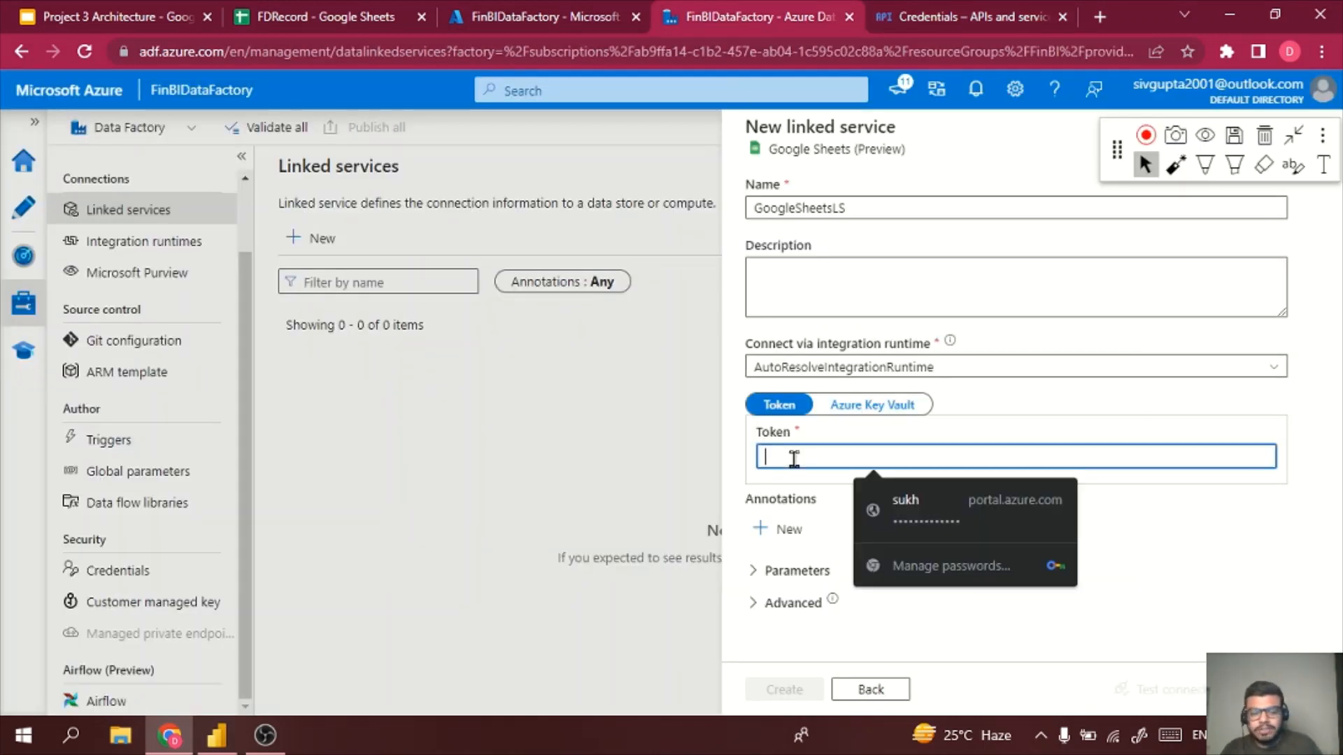
pyautogui.hotkey('ctrl', 'v')
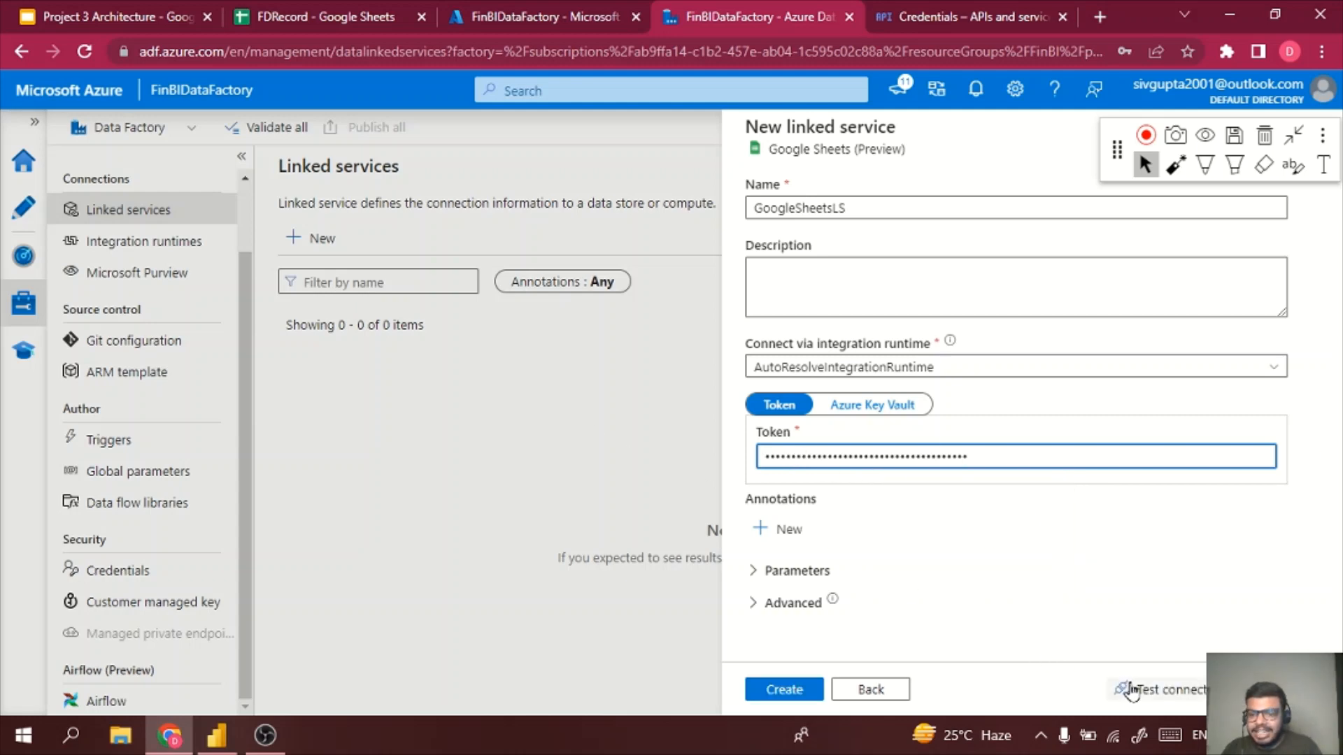
pyautogui.click(1131, 691)
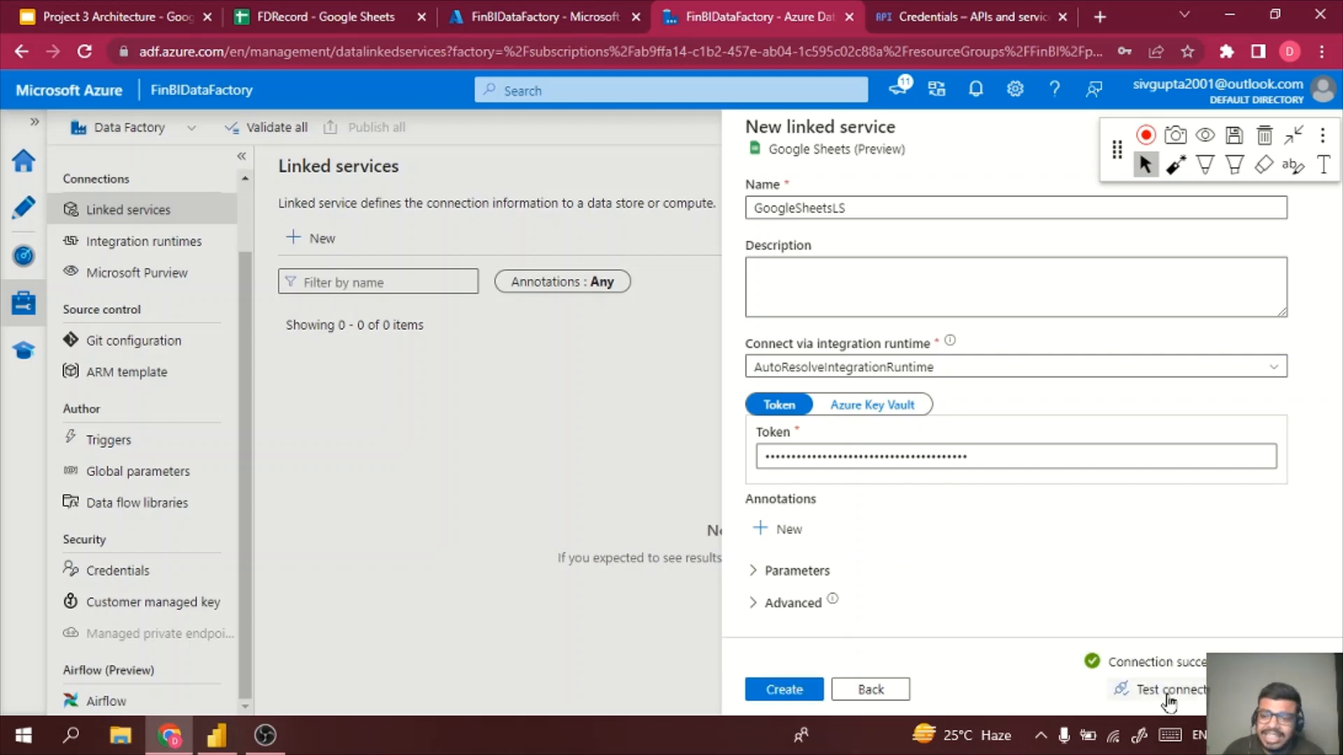
pyautogui.click(775, 691)
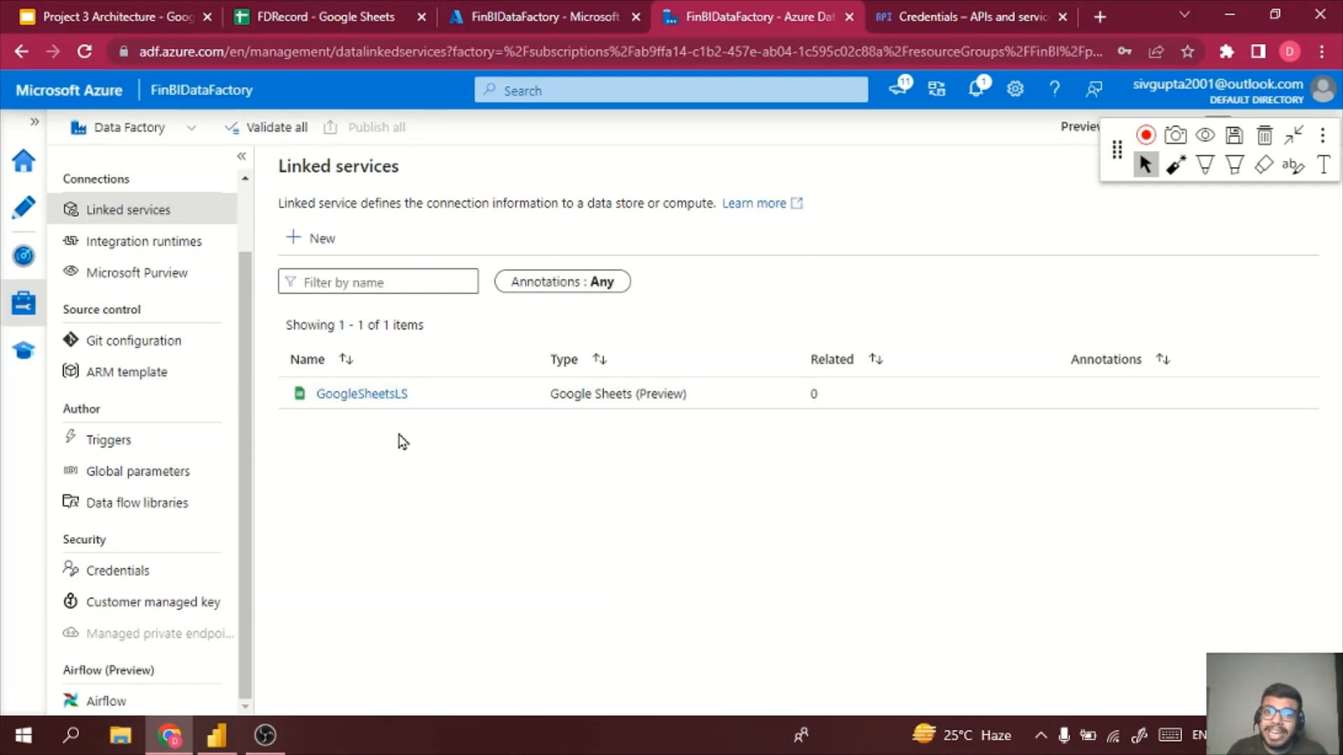
# - Look over the FDRecord spreadsheet and open the authoring workspace of the FinBIDataFactory studio
pyautogui.click(406, 17)
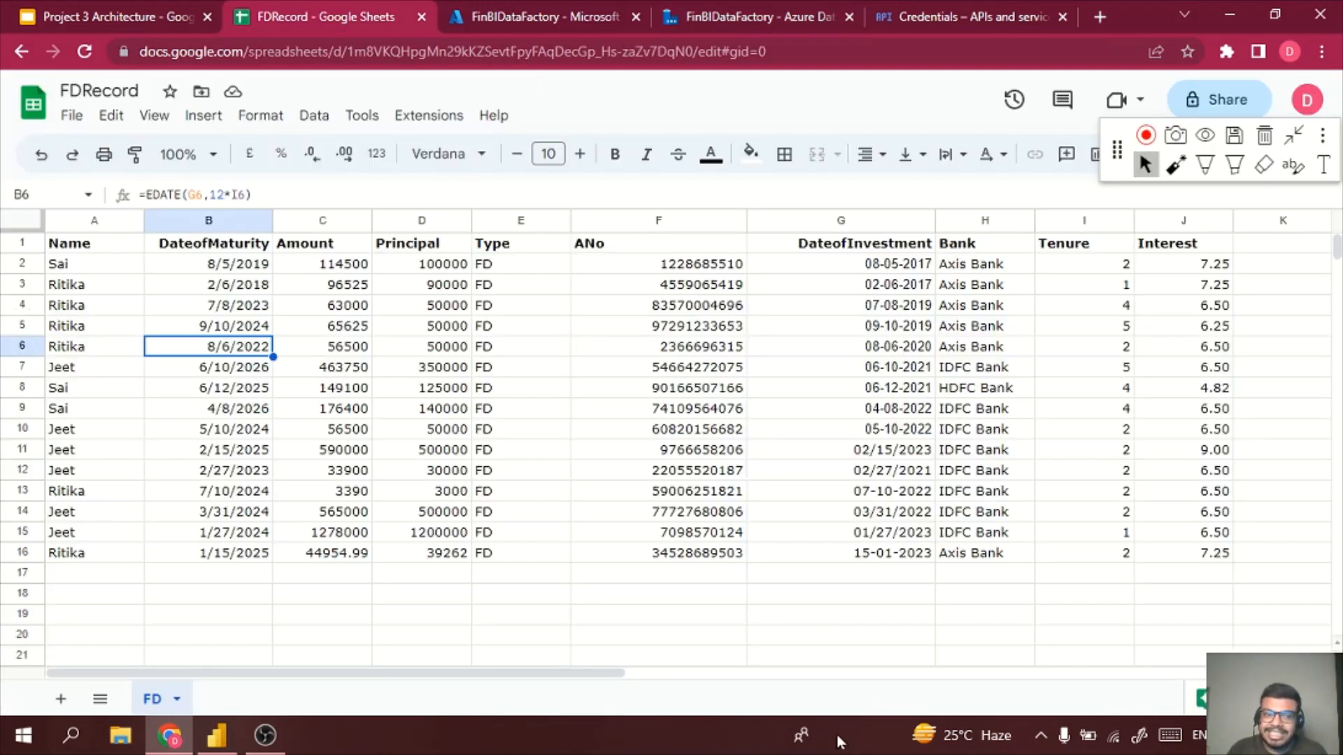
pyautogui.click(731, 17)
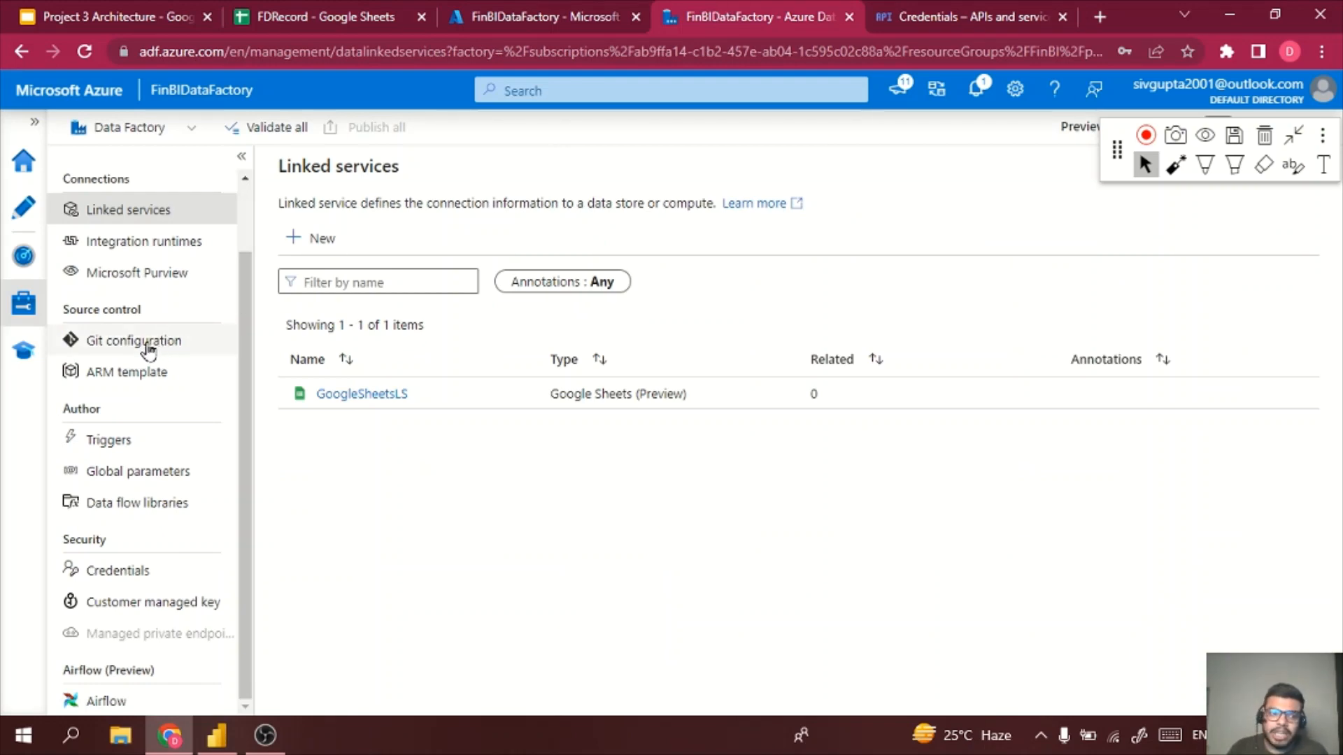
pyautogui.click(27, 211)
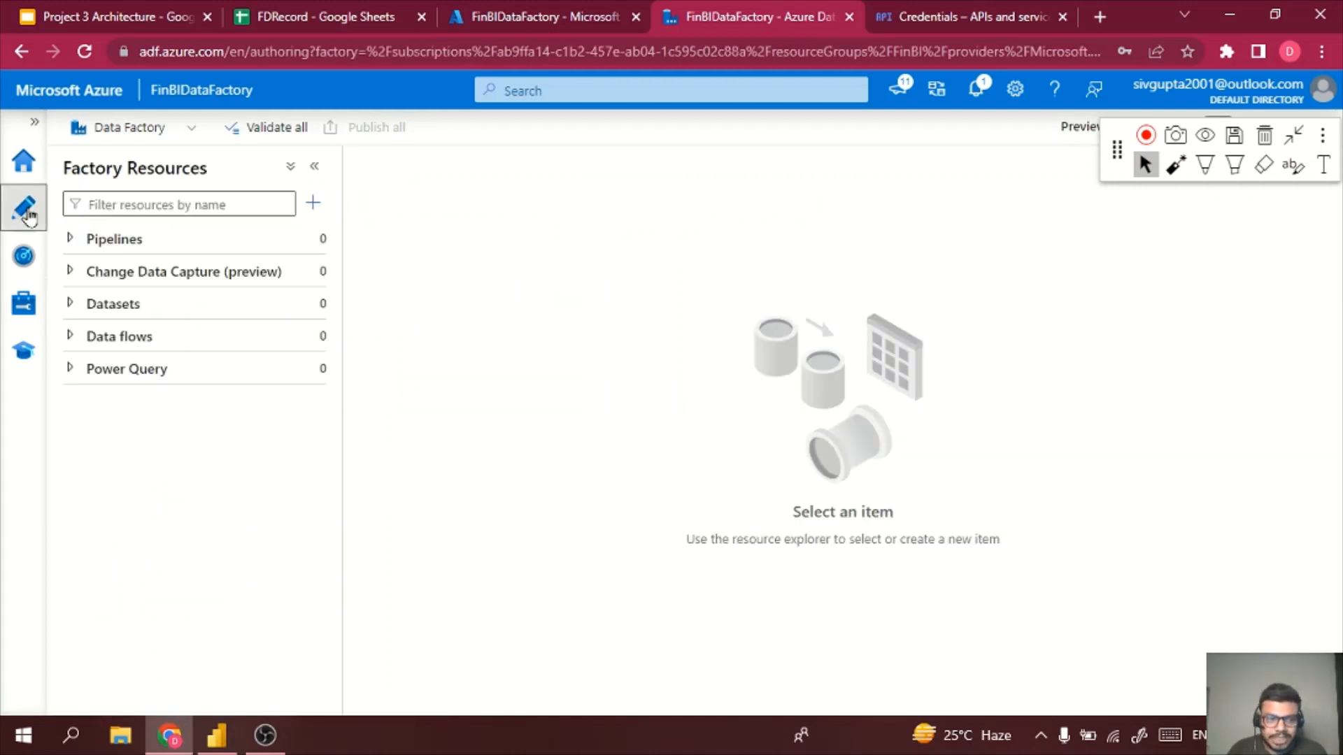
pyautogui.click(109, 343)
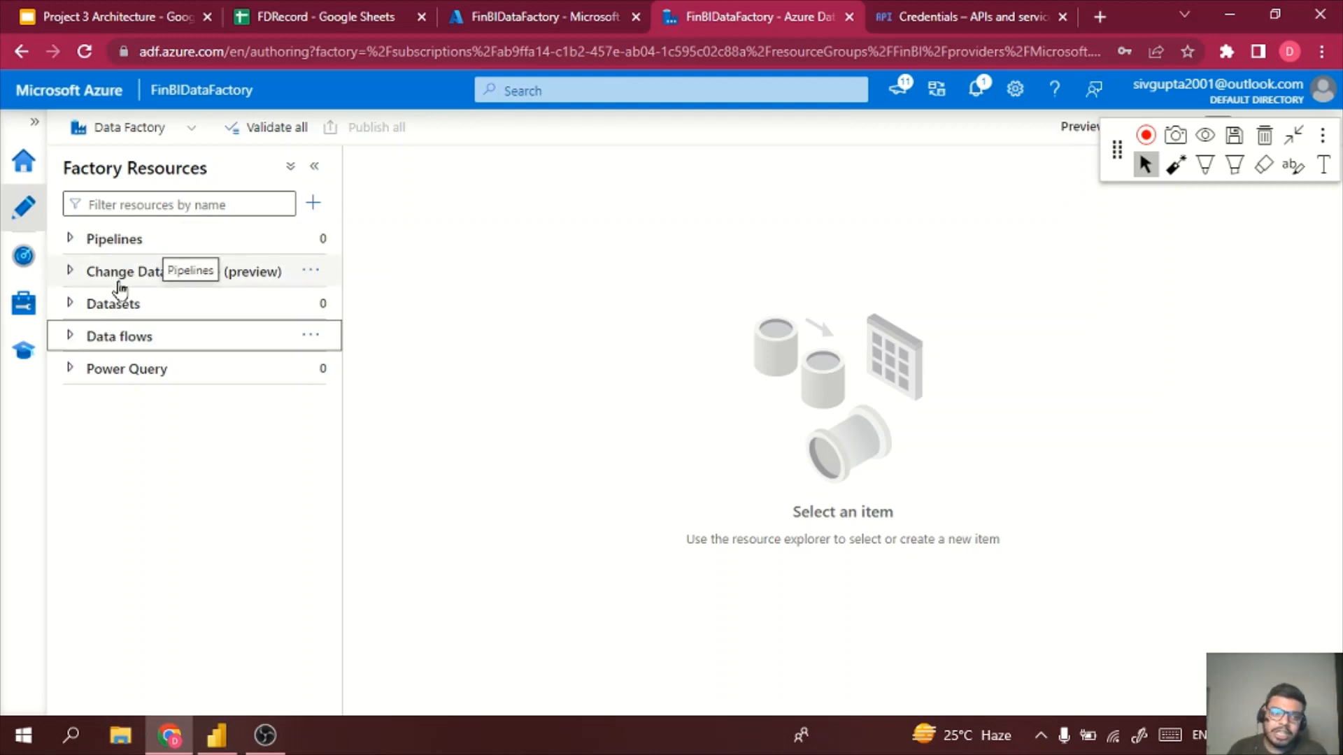
pyautogui.click(224, 308)
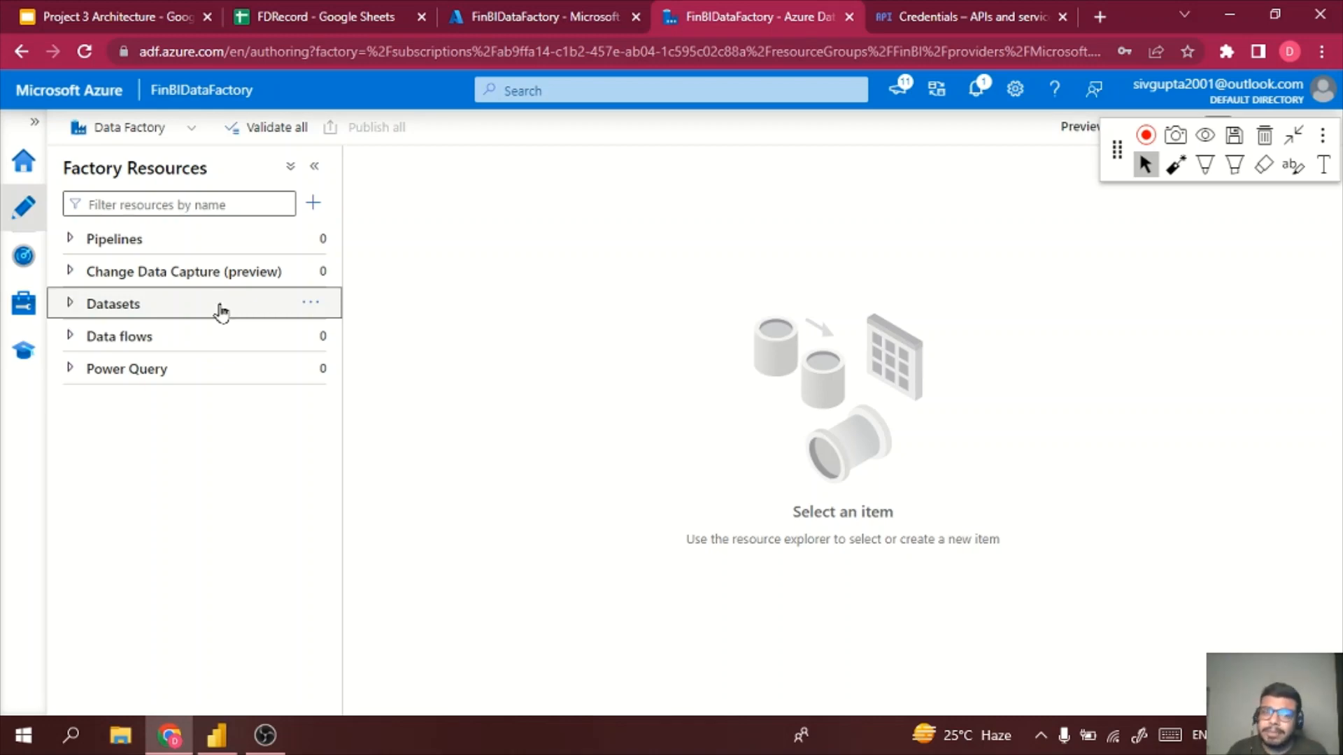
# - Recheck the FDRecord sheet, return to Data Factory, and create a new data flow with a source in it
pyautogui.click(363, 10)
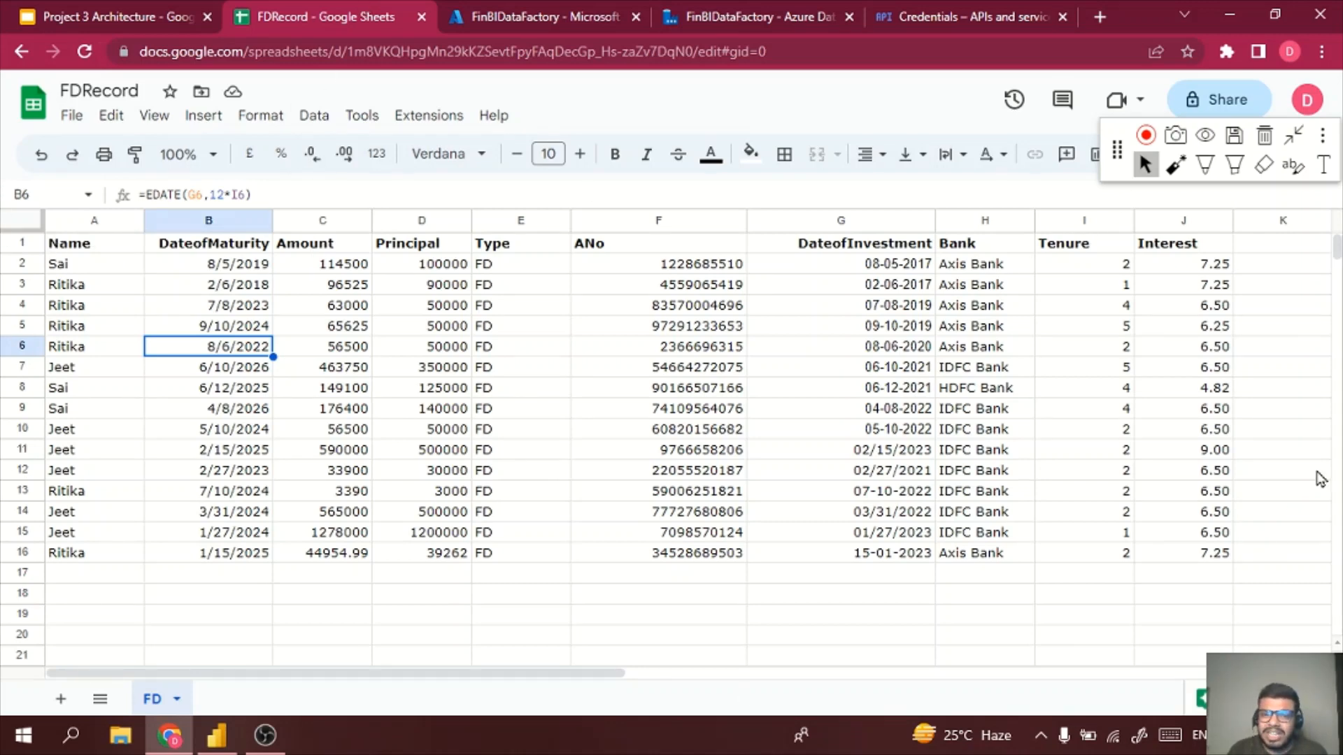
pyautogui.click(550, 7)
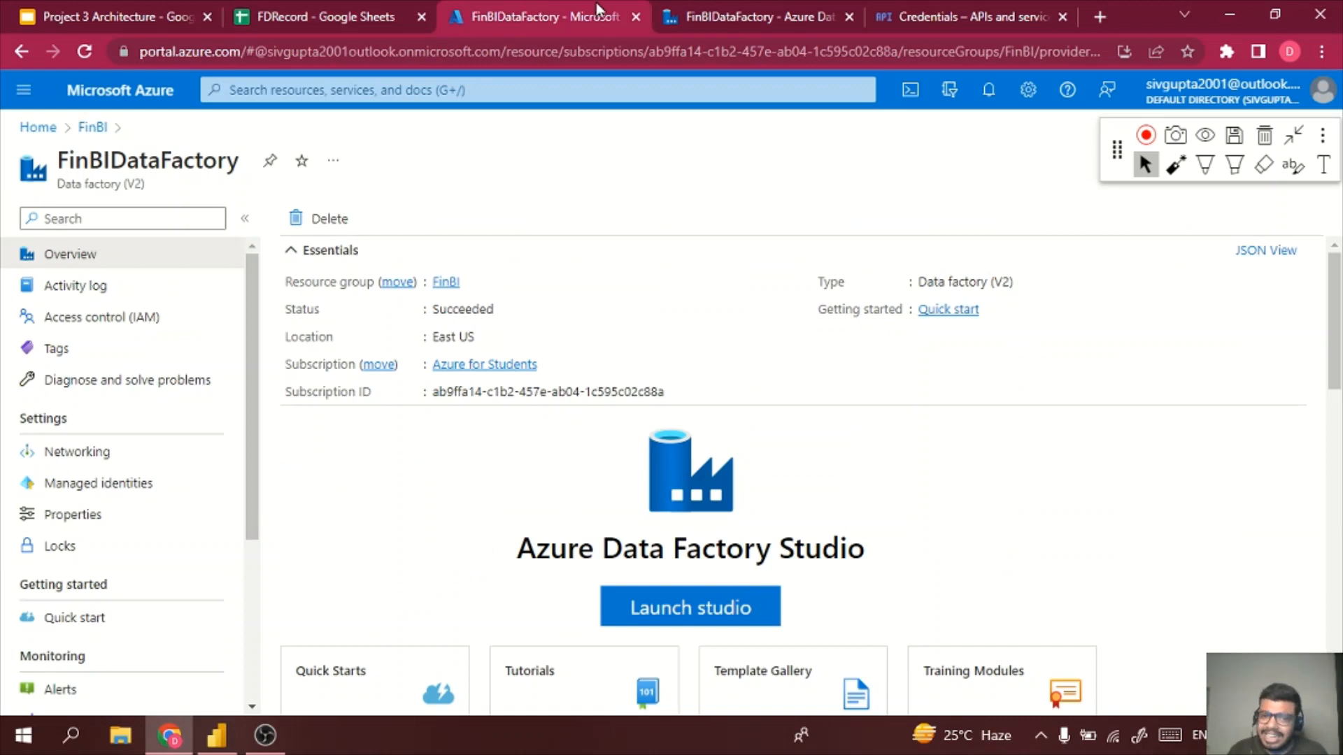
pyautogui.click(683, 7)
pyautogui.click(152, 337)
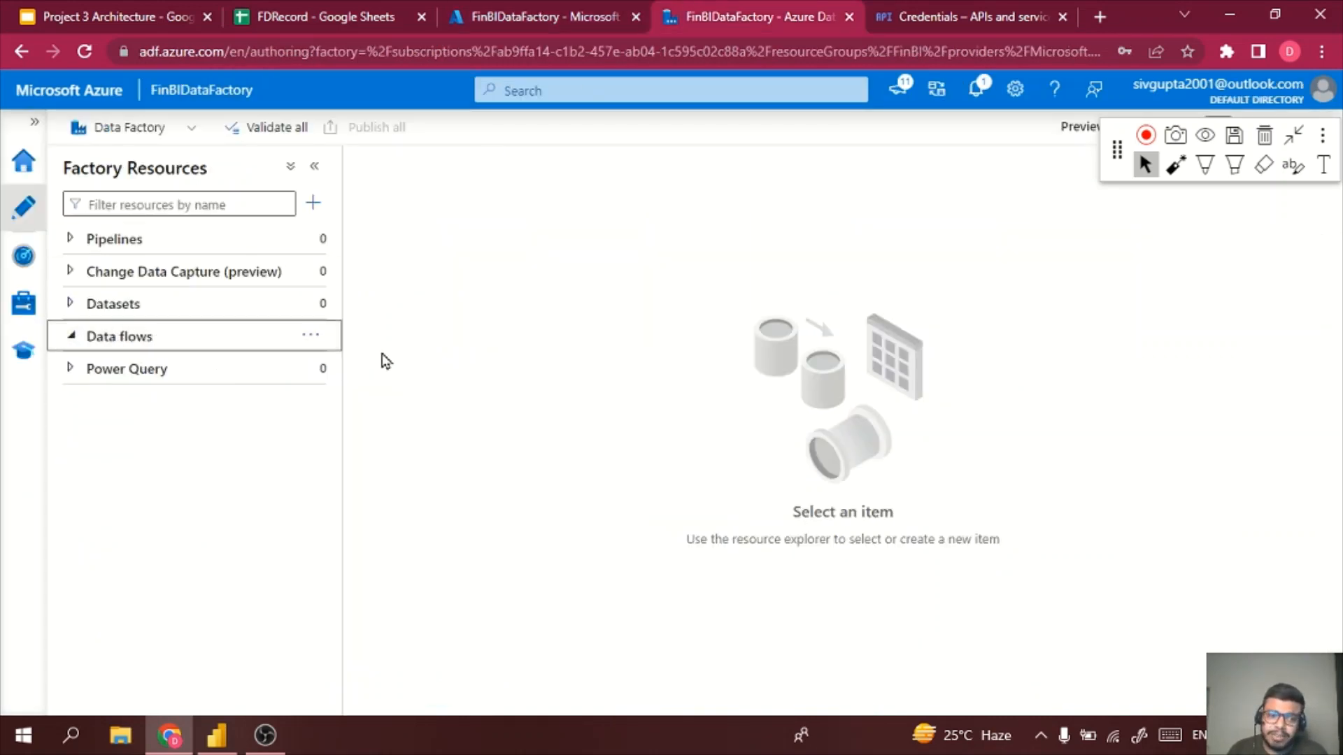
pyautogui.click(312, 341)
pyautogui.click(354, 362)
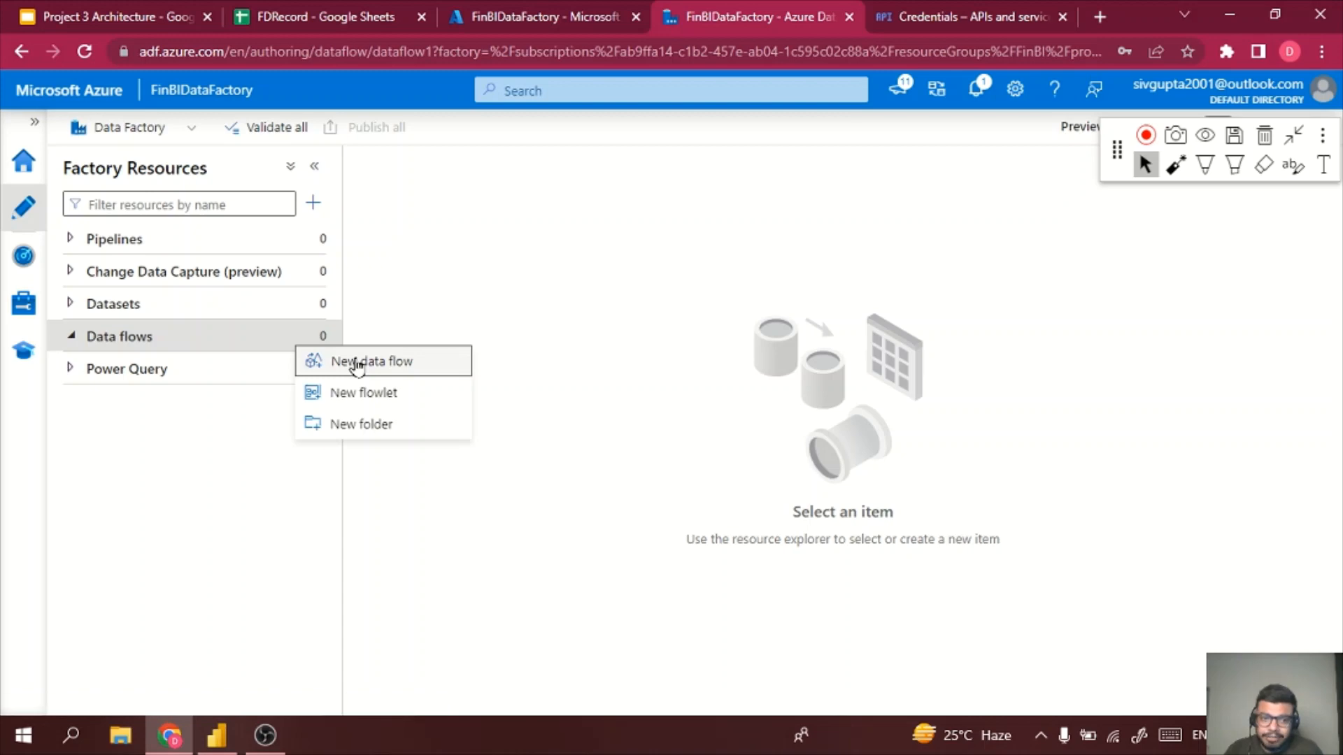
pyautogui.click(527, 284)
pyautogui.click(553, 288)
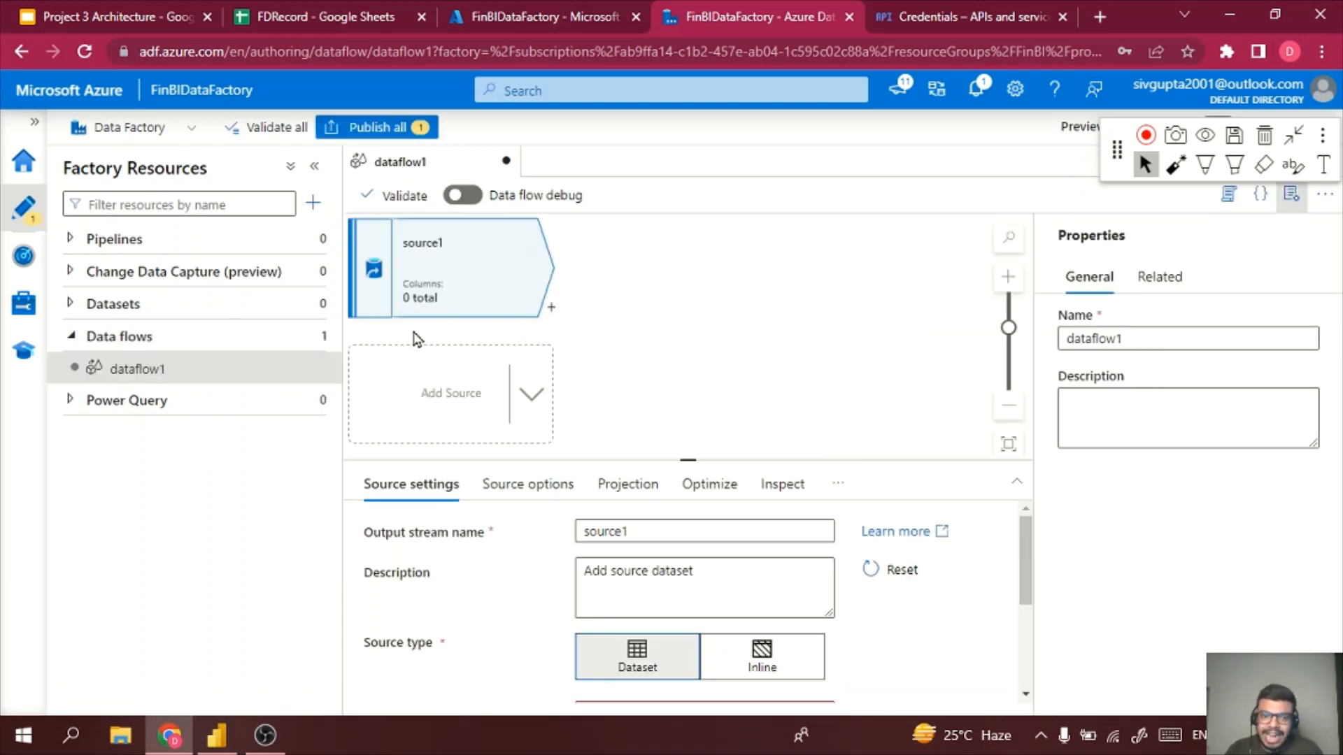
# - Enlarge the source settings area and rename the source's output stream to "source"
pyautogui.moveTo(688, 459); pyautogui.dragTo(689, 385)
pyautogui.click(650, 457)
pyautogui.press('BackSpace')
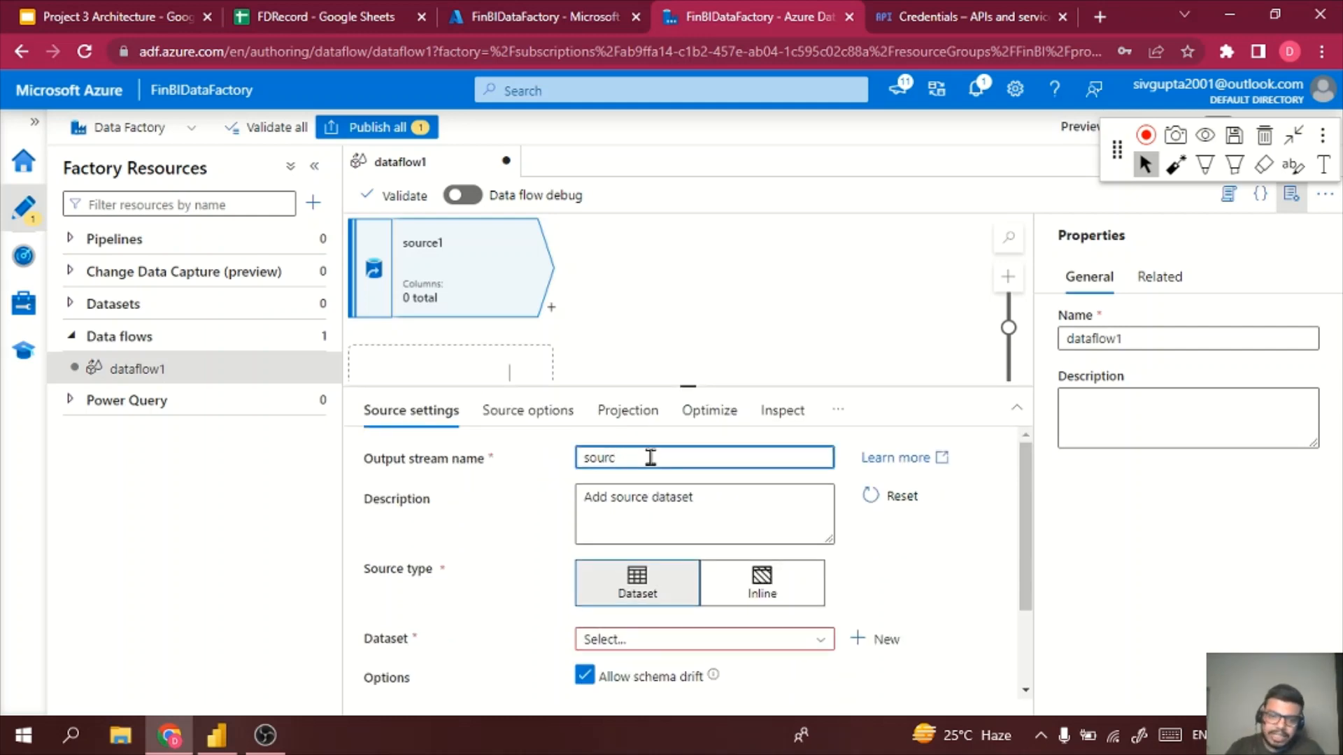
pyautogui.write('e')
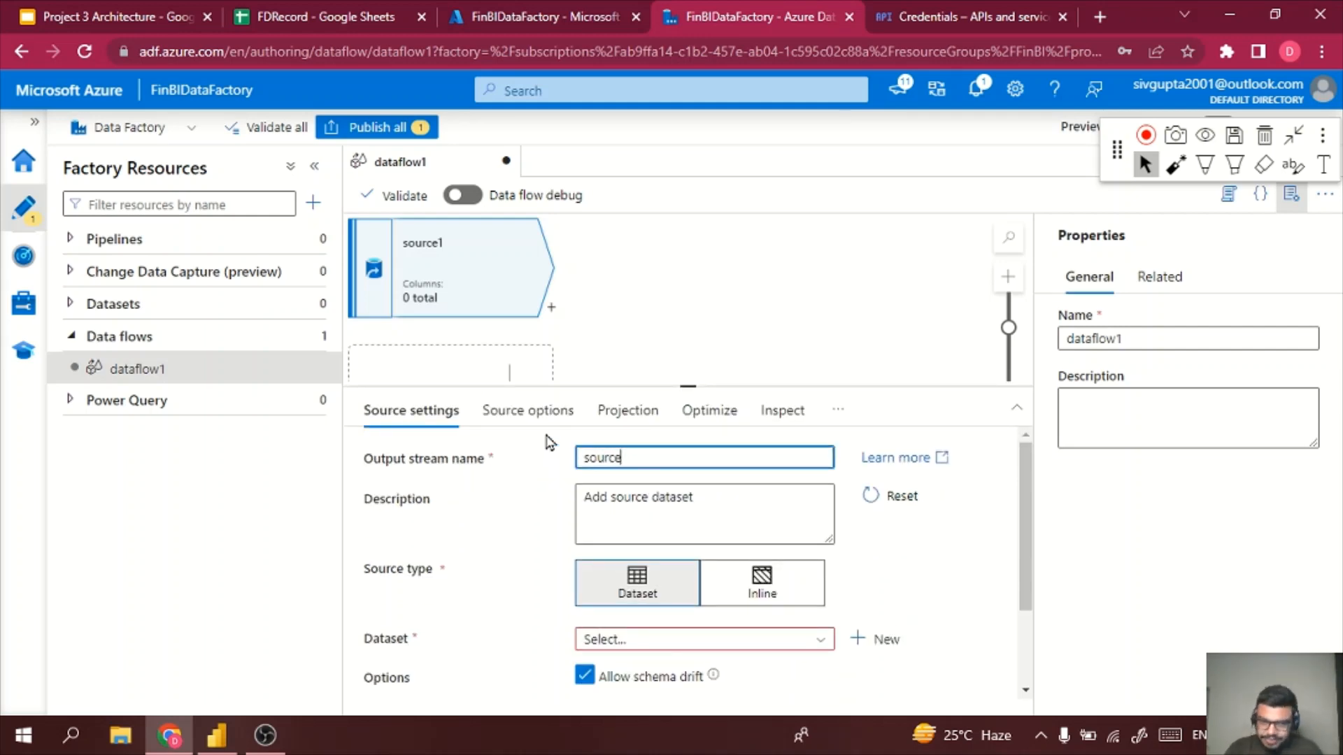
# - Review the source settings and set the source type to Inline
pyautogui.scroll(-2, 706, 588)
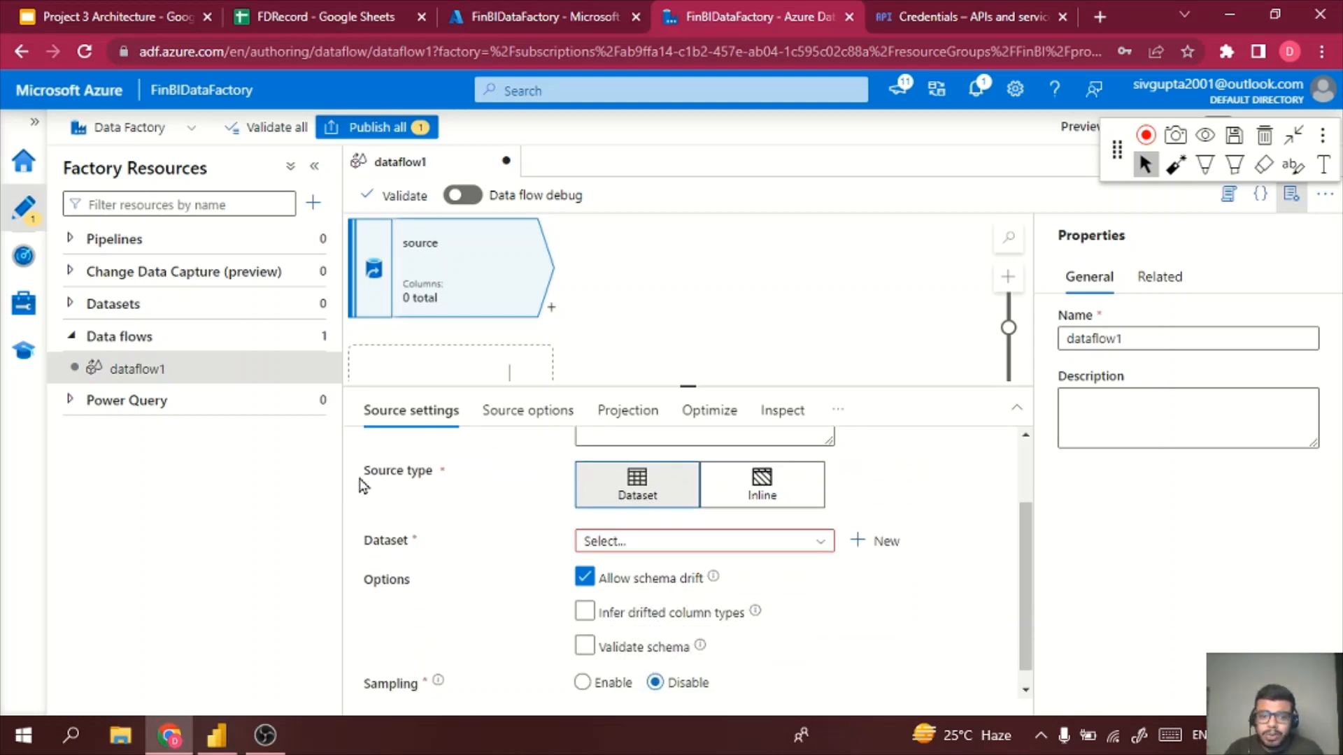
pyautogui.scroll(2, 402, 467)
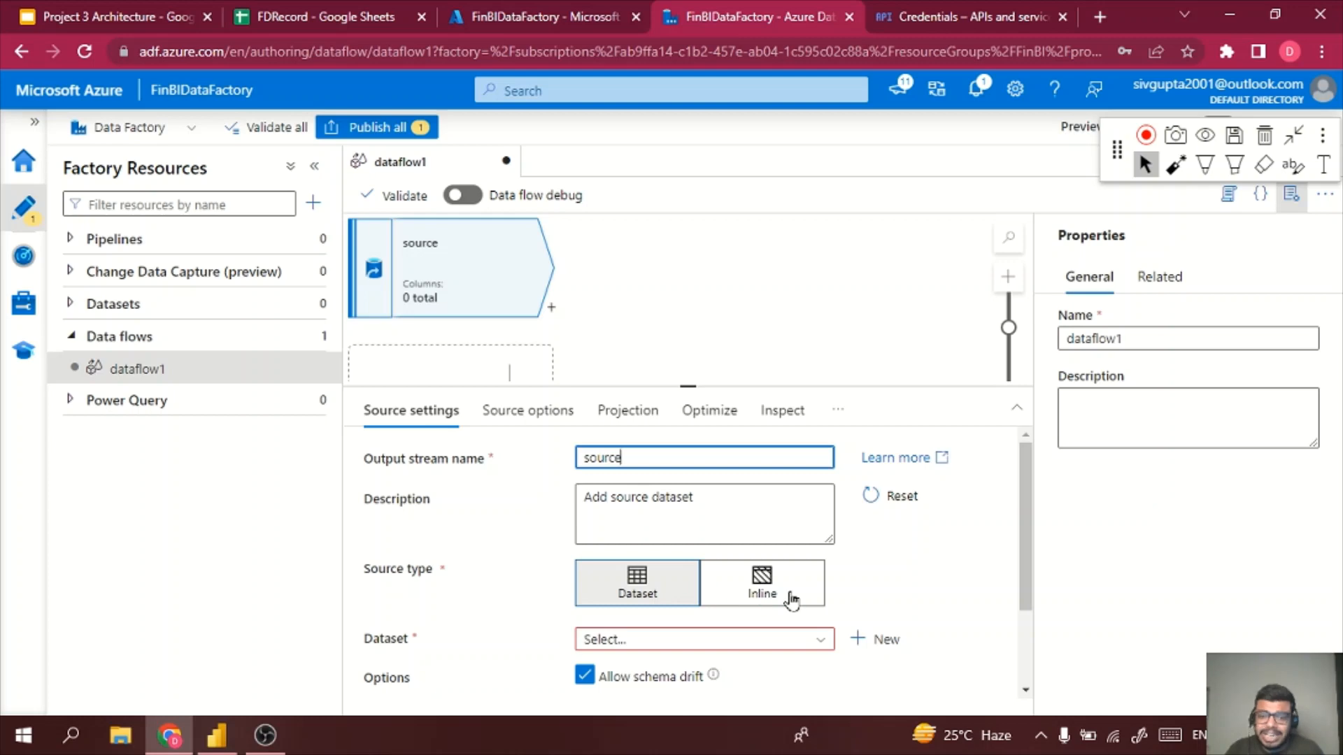
pyautogui.scroll(-2, 791, 587)
pyautogui.click(786, 513)
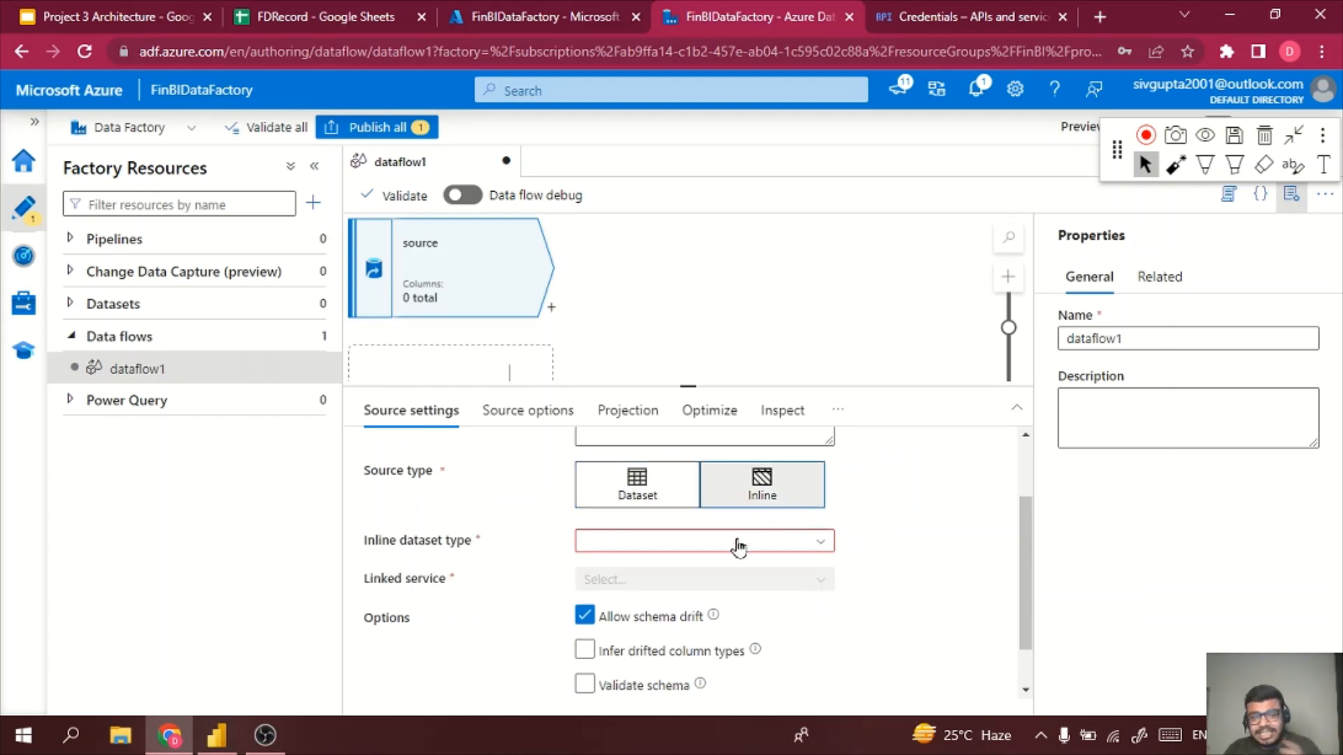
# - Filter the inline dataset types by "shee" and choose Google Sheets (Preview) for the source
pyautogui.scroll(-1, 751, 497)
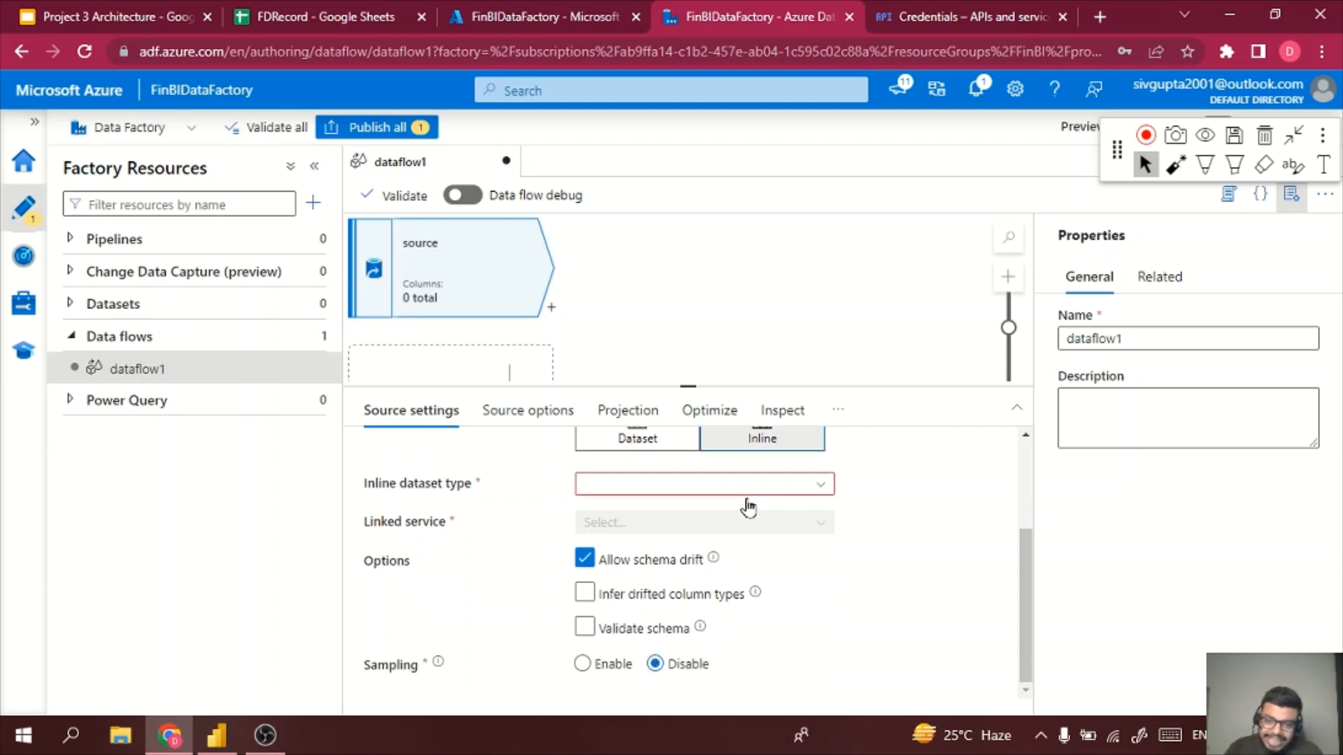
pyautogui.click(744, 485)
pyautogui.scroll(-1, 699, 567)
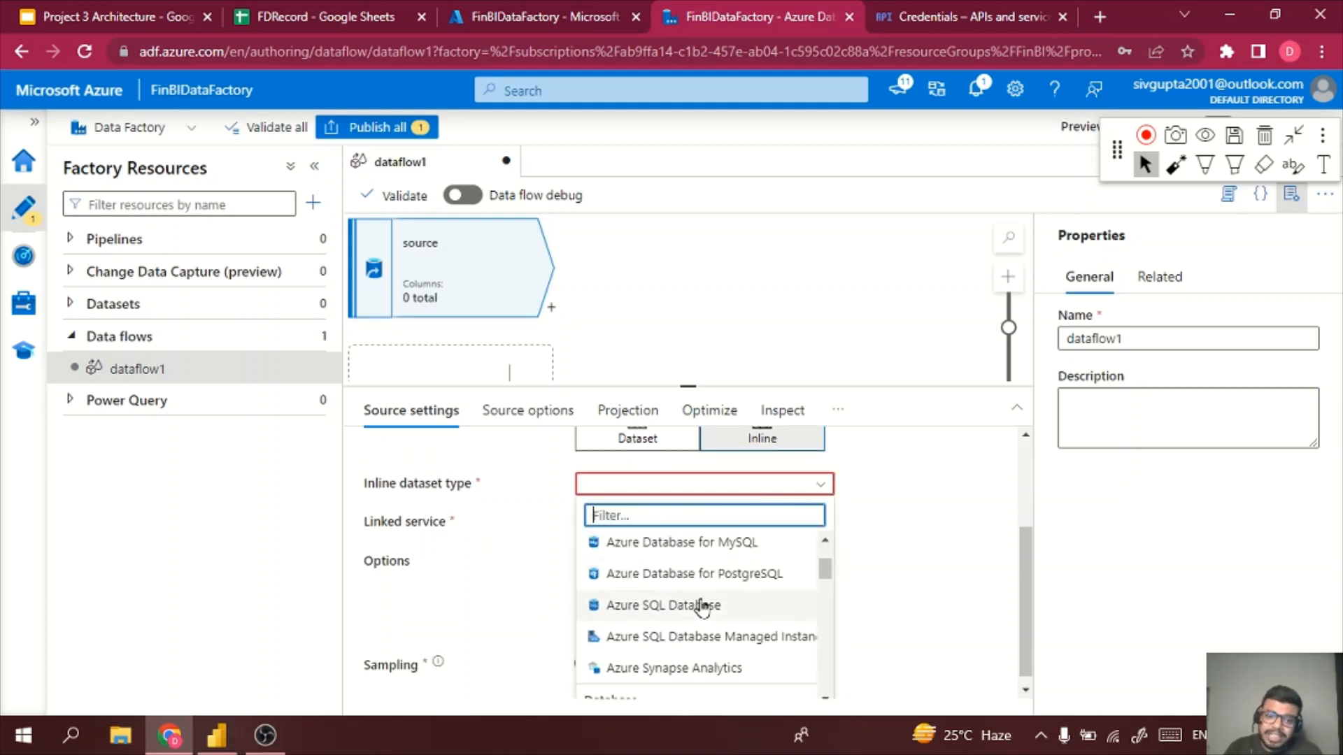
pyautogui.scroll(-3, 762, 626)
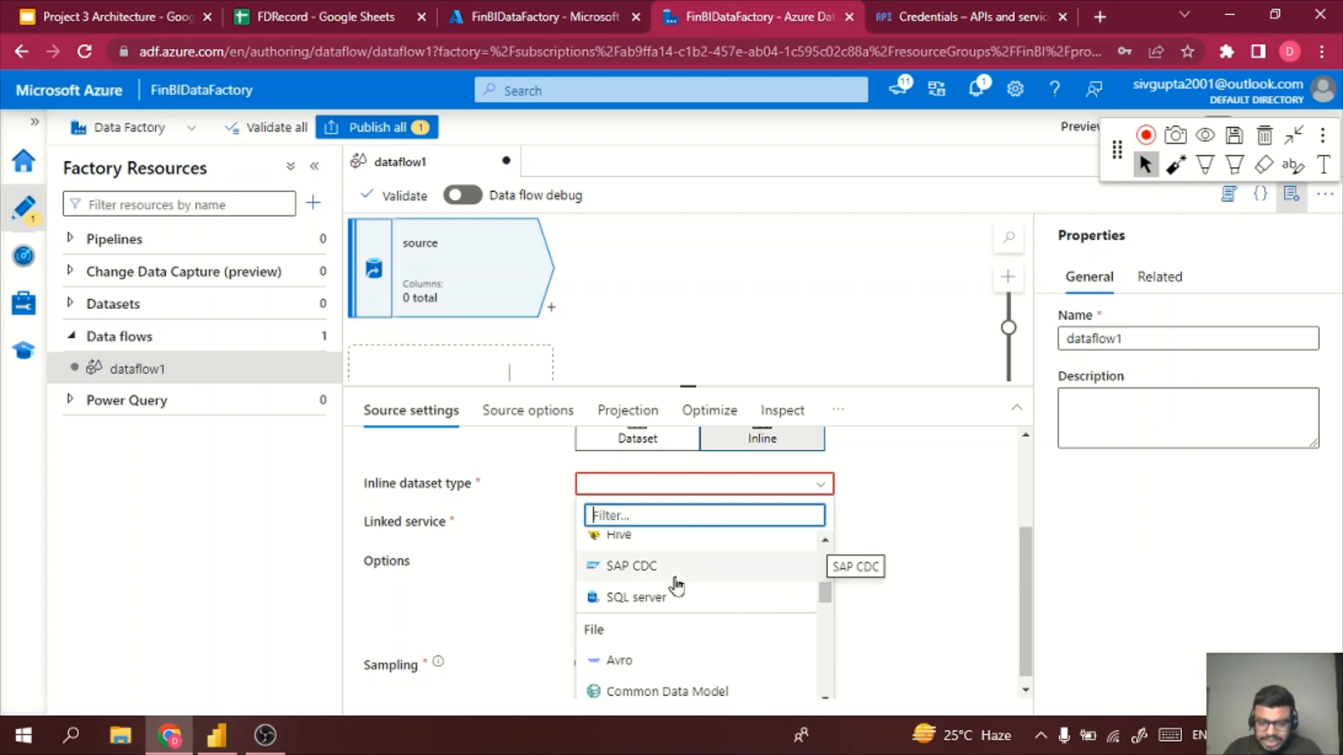
pyautogui.write('exc')
pyautogui.press('BackSpace')
pyautogui.press('BackSpace')
pyautogui.press('BackSpace')
pyautogui.write('s')
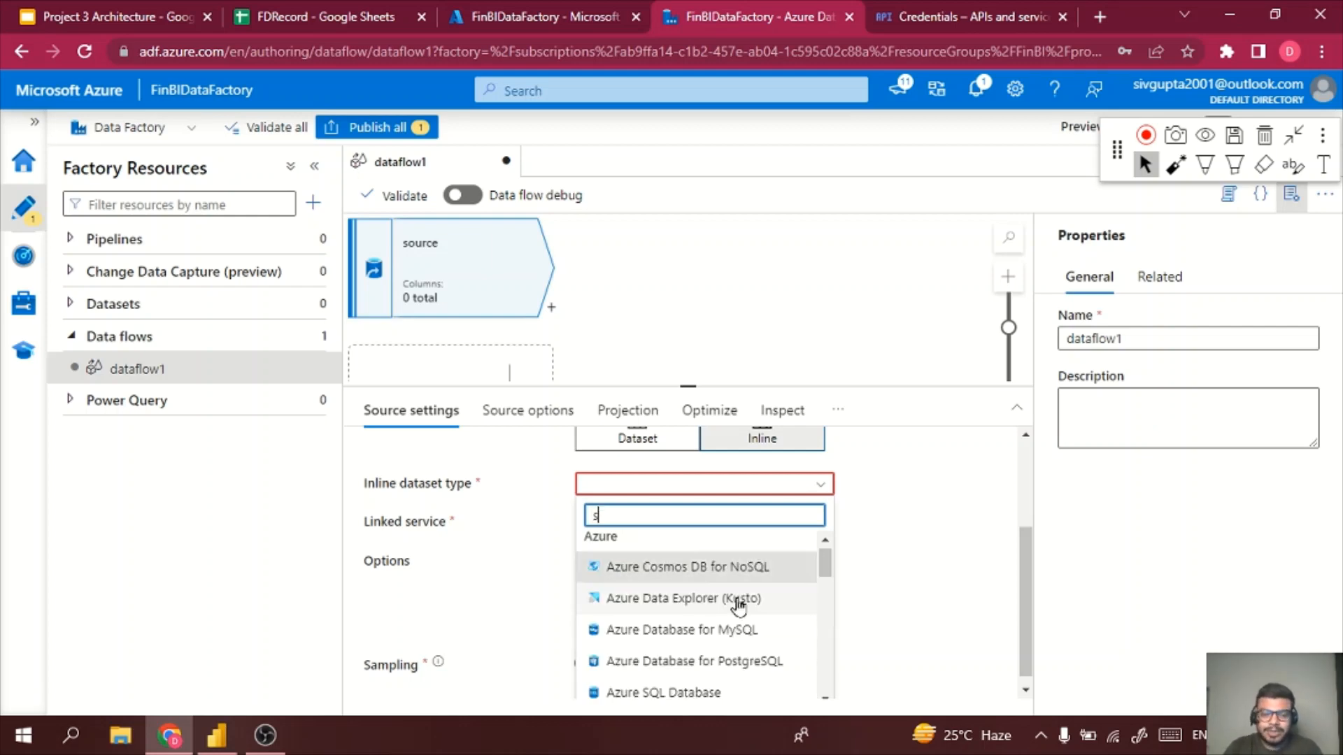
pyautogui.write('hee')
pyautogui.click(715, 694)
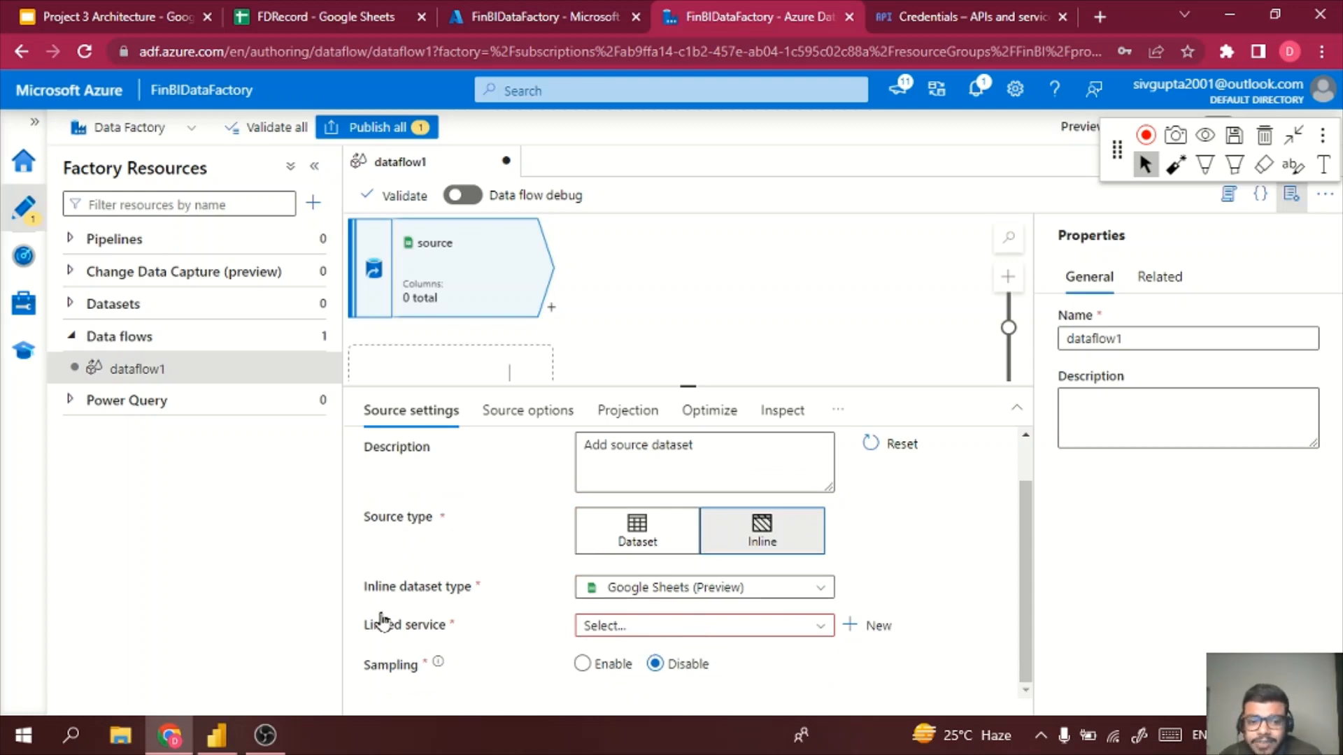
# - Assign GoogleSheetsLS as the linked service of the inline Google Sheets source
pyautogui.click(633, 632)
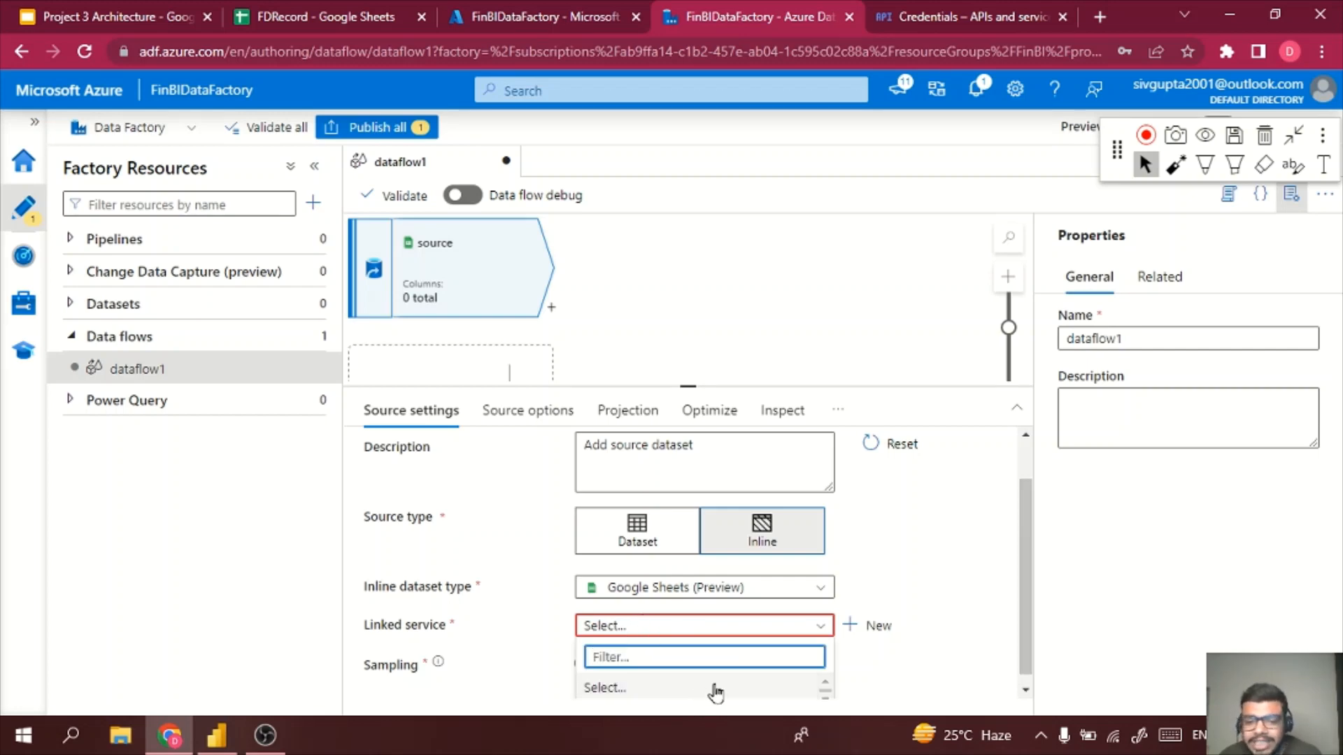
pyautogui.moveTo(1024, 582); pyautogui.dragTo(1021, 663)
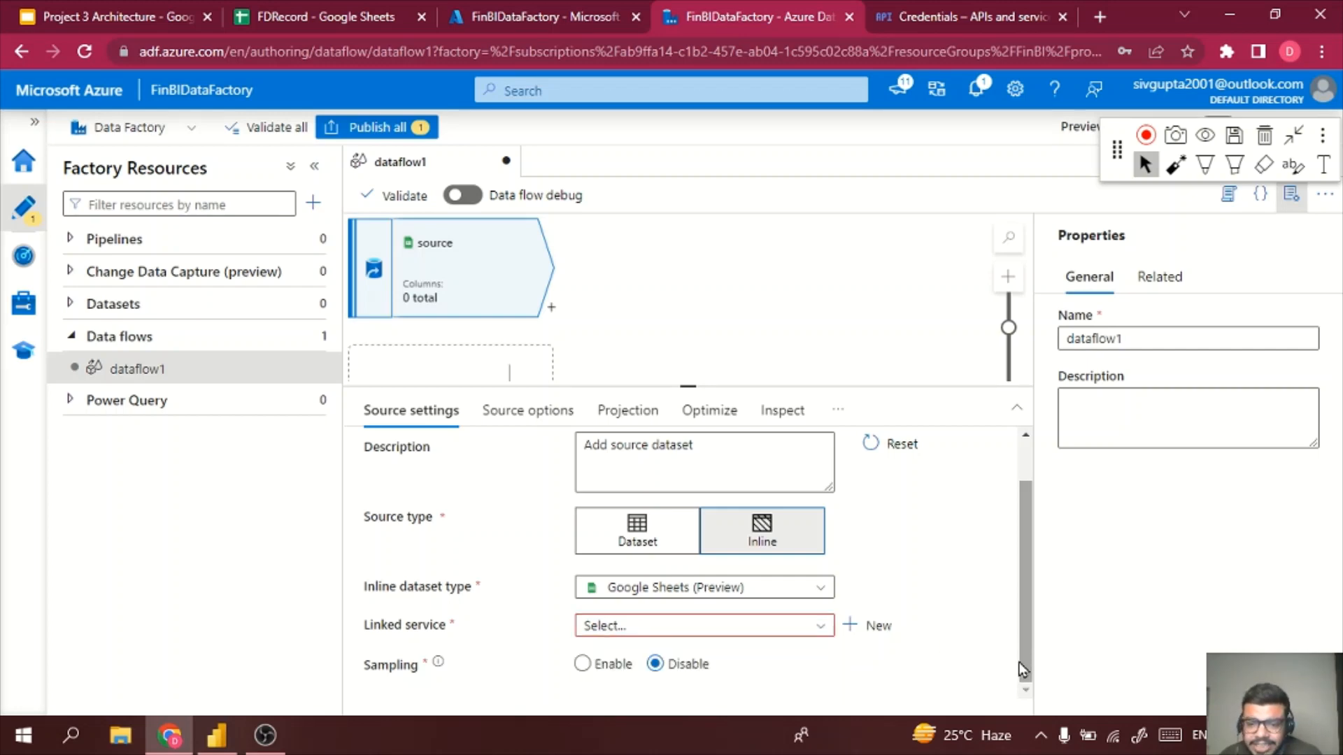
pyautogui.click(716, 628)
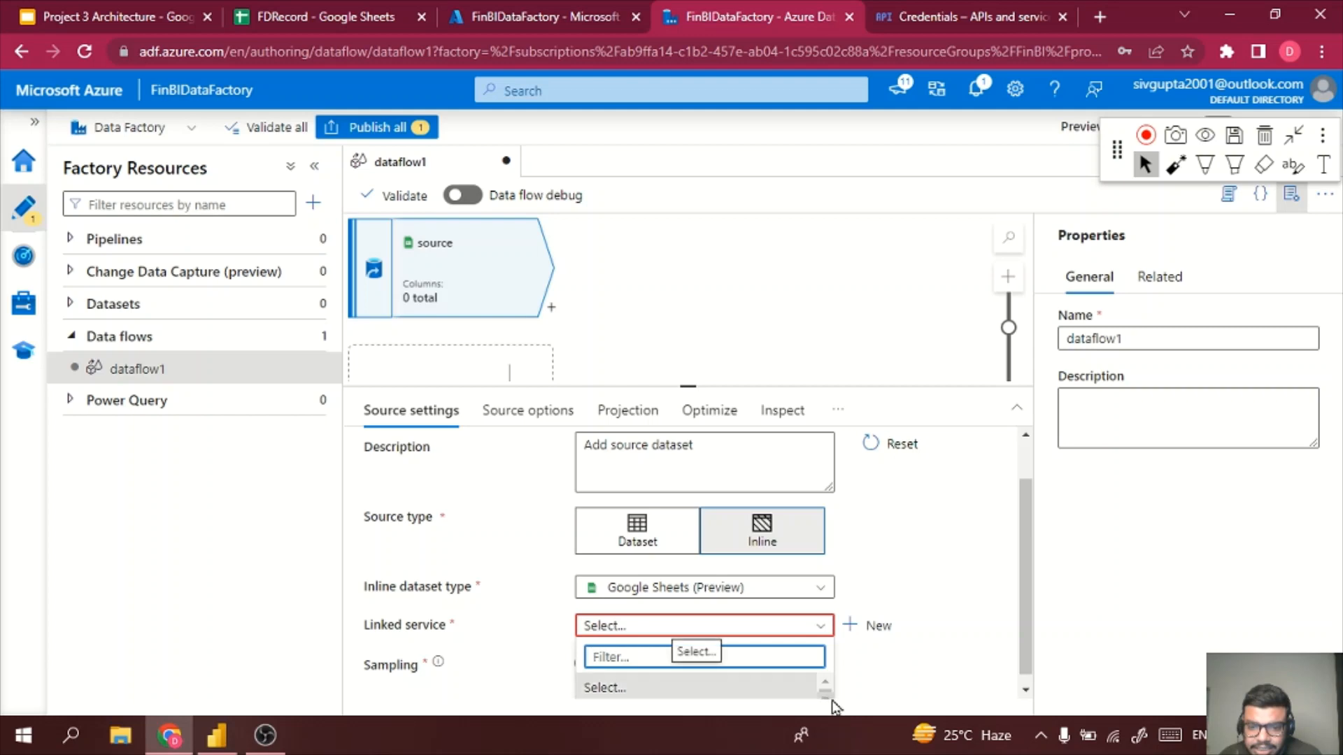
pyautogui.scroll(-1, 824, 703)
pyautogui.click(710, 691)
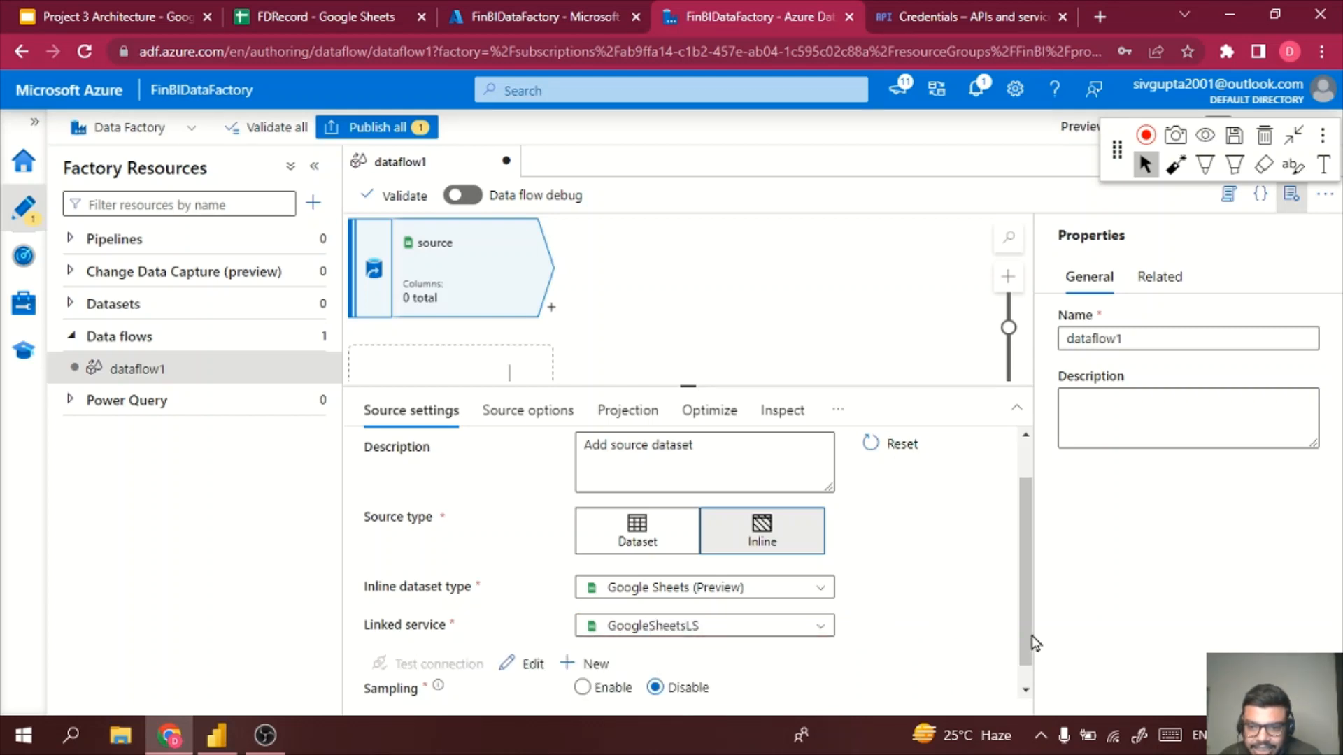
pyautogui.moveTo(1034, 638); pyautogui.dragTo(1028, 677)
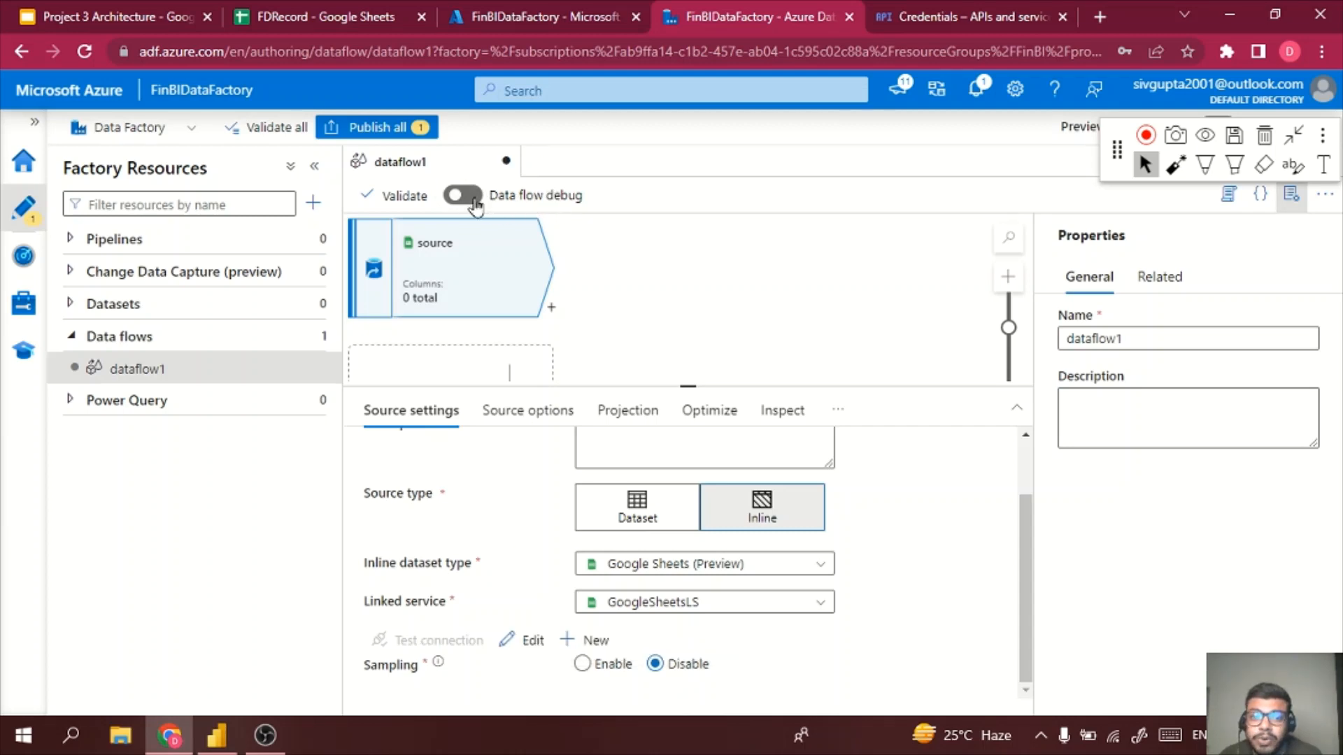
# - Turn on data flow debug using AutoResolveIntegrationRuntime with a 1 hour time to live, and open the source options
pyautogui.click(462, 196)
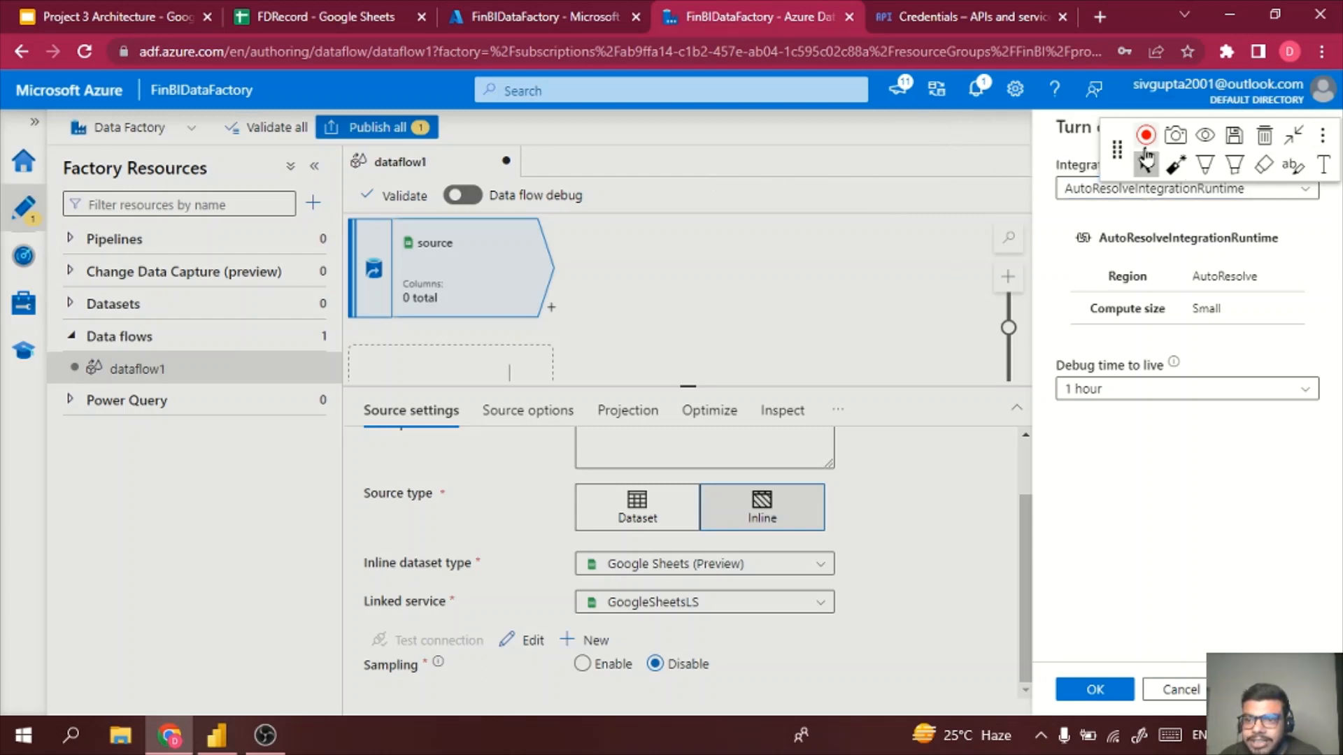
pyautogui.moveTo(1117, 149)
pyautogui.mouseDown()
pyautogui.moveTo(813, 238)
pyautogui.moveTo(521, 136)
pyautogui.moveTo(4, 101)
pyautogui.mouseUp()
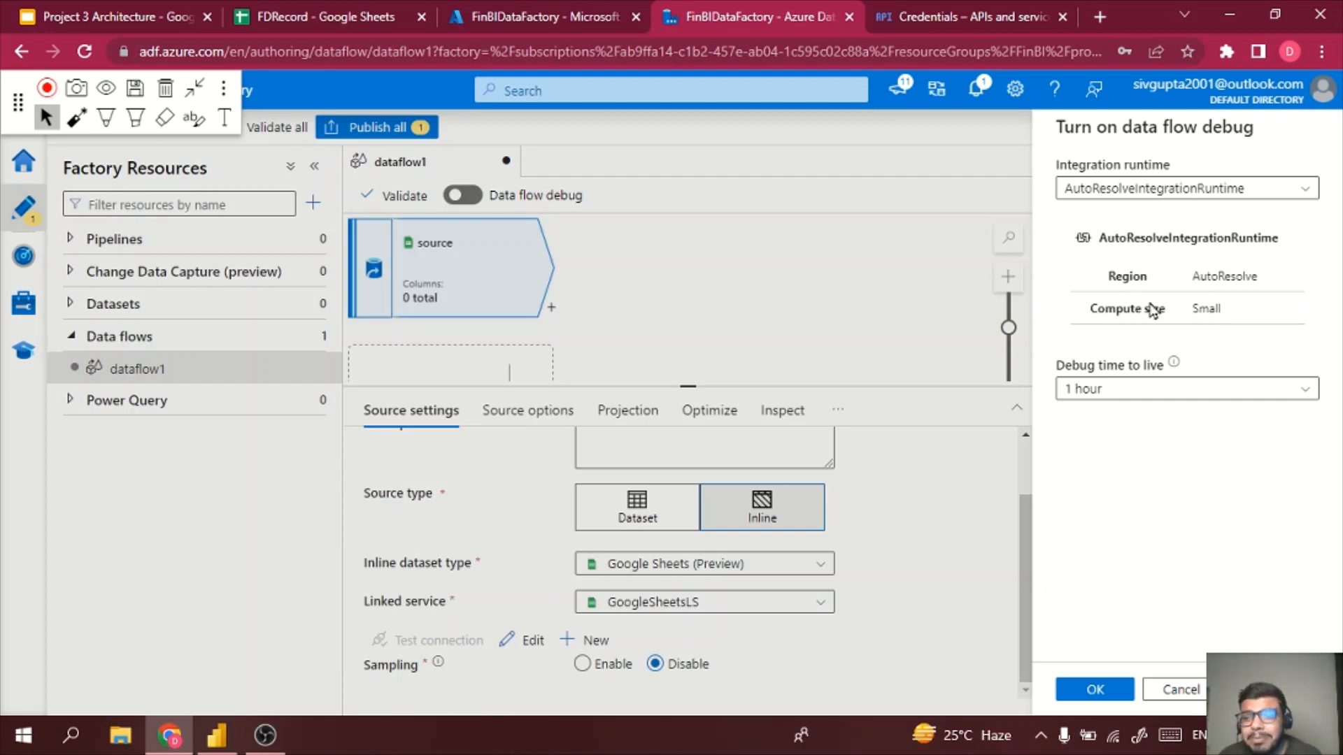
pyautogui.doubleClick(1218, 274)
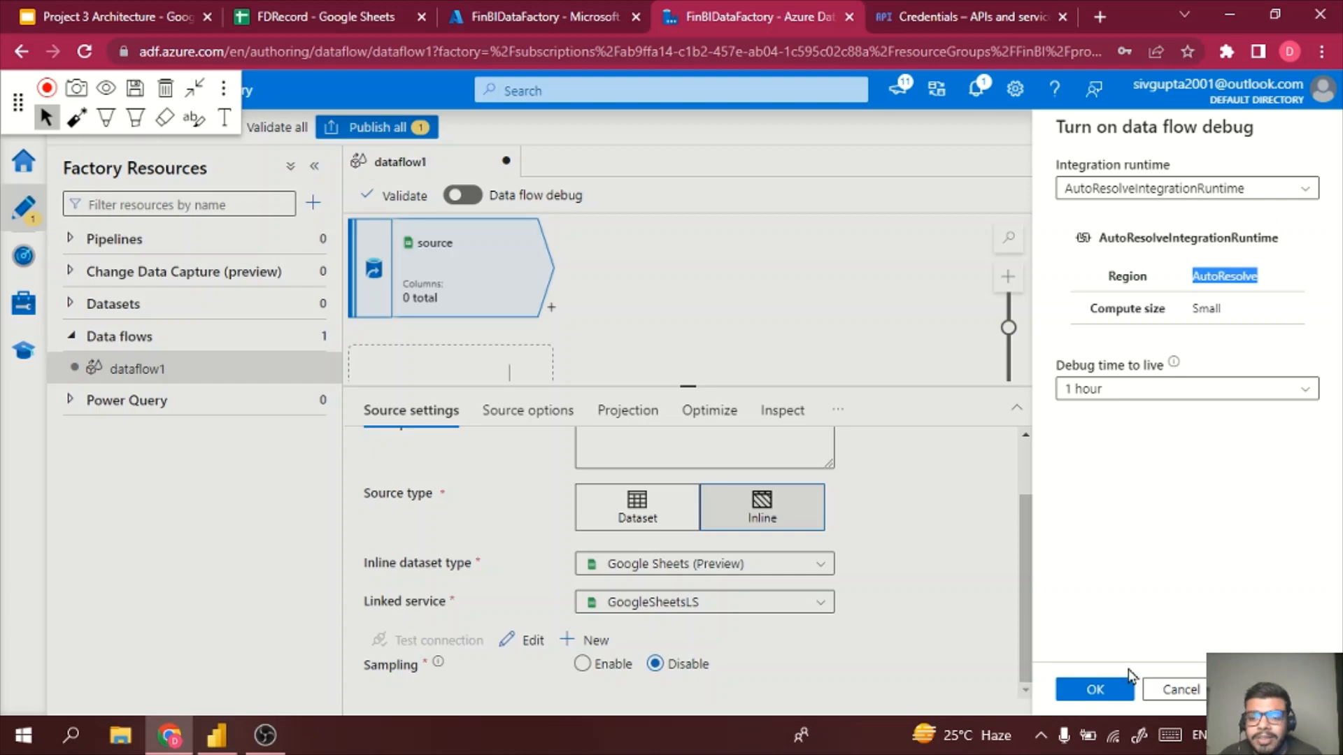
pyautogui.click(1096, 688)
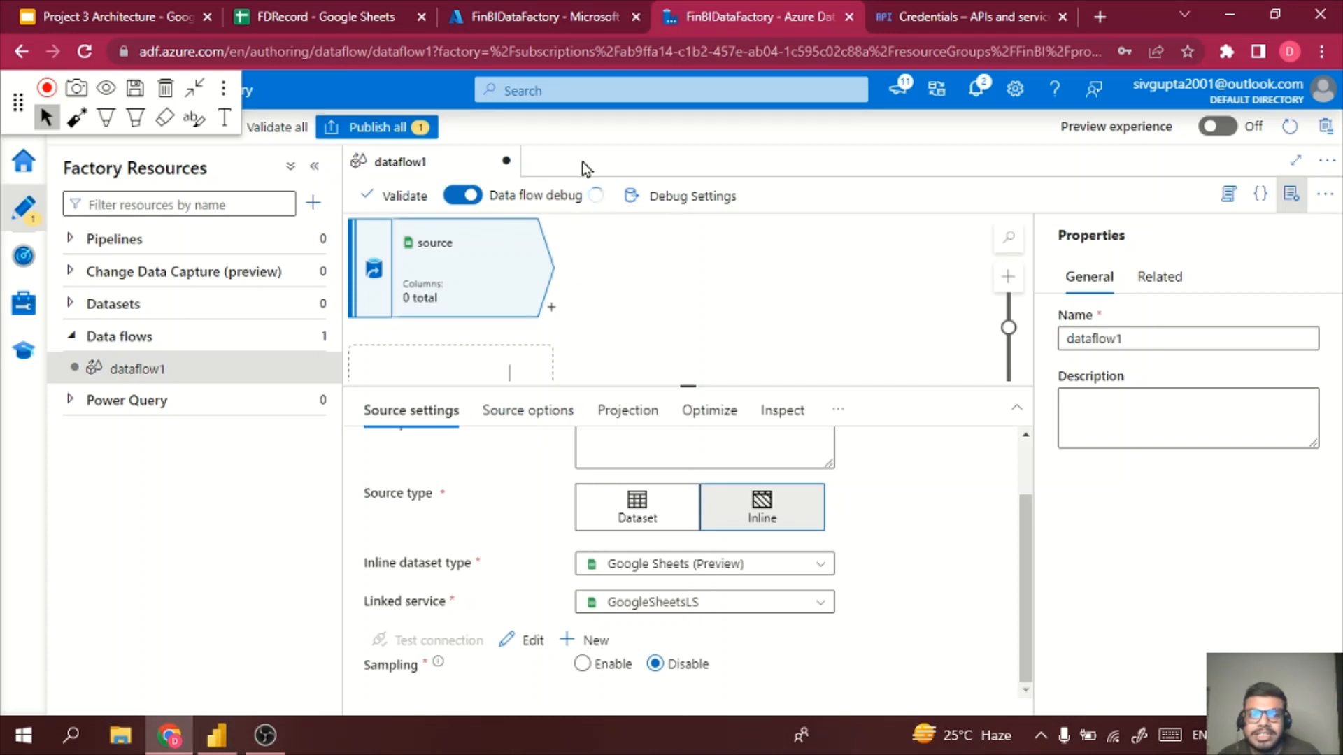
pyautogui.click(538, 420)
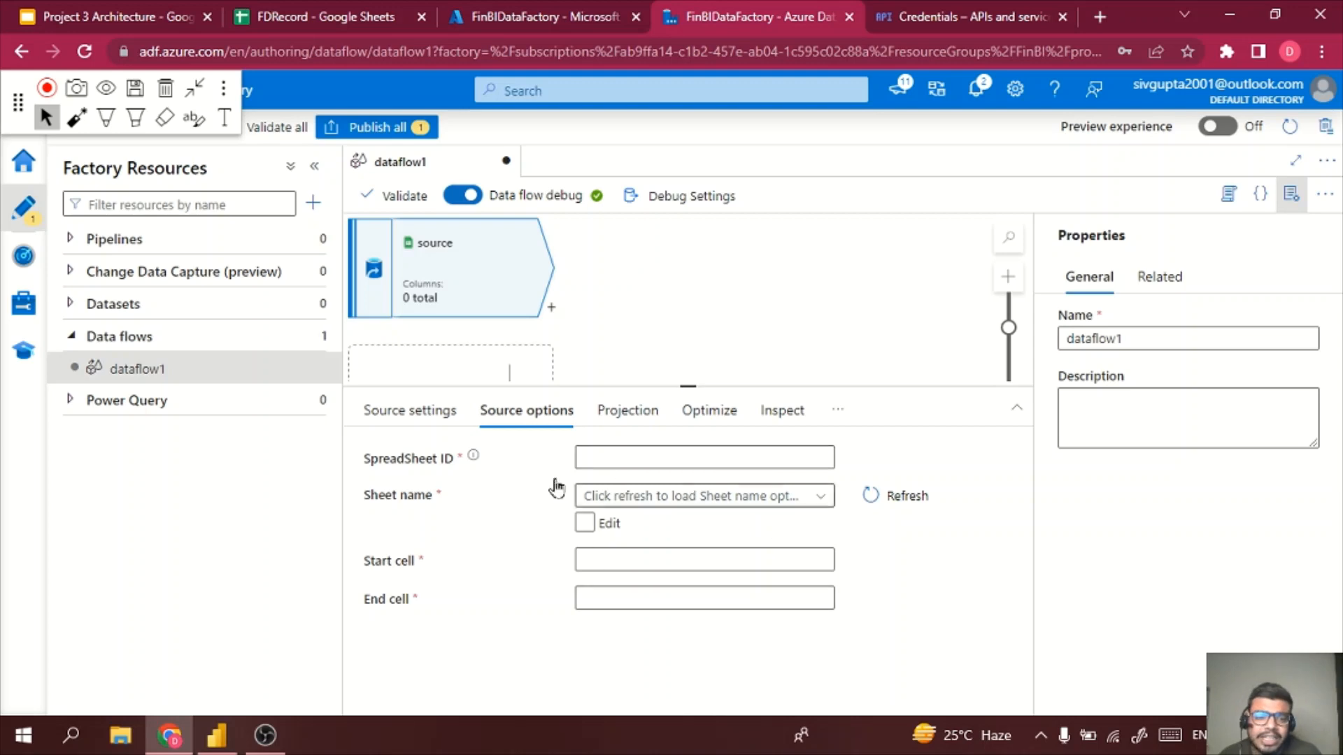
# - Switch to the FDRecord spreadsheet in Google Sheets, share it with anyone with the link as Viewer, and copy the link
pyautogui.click(375, 17)
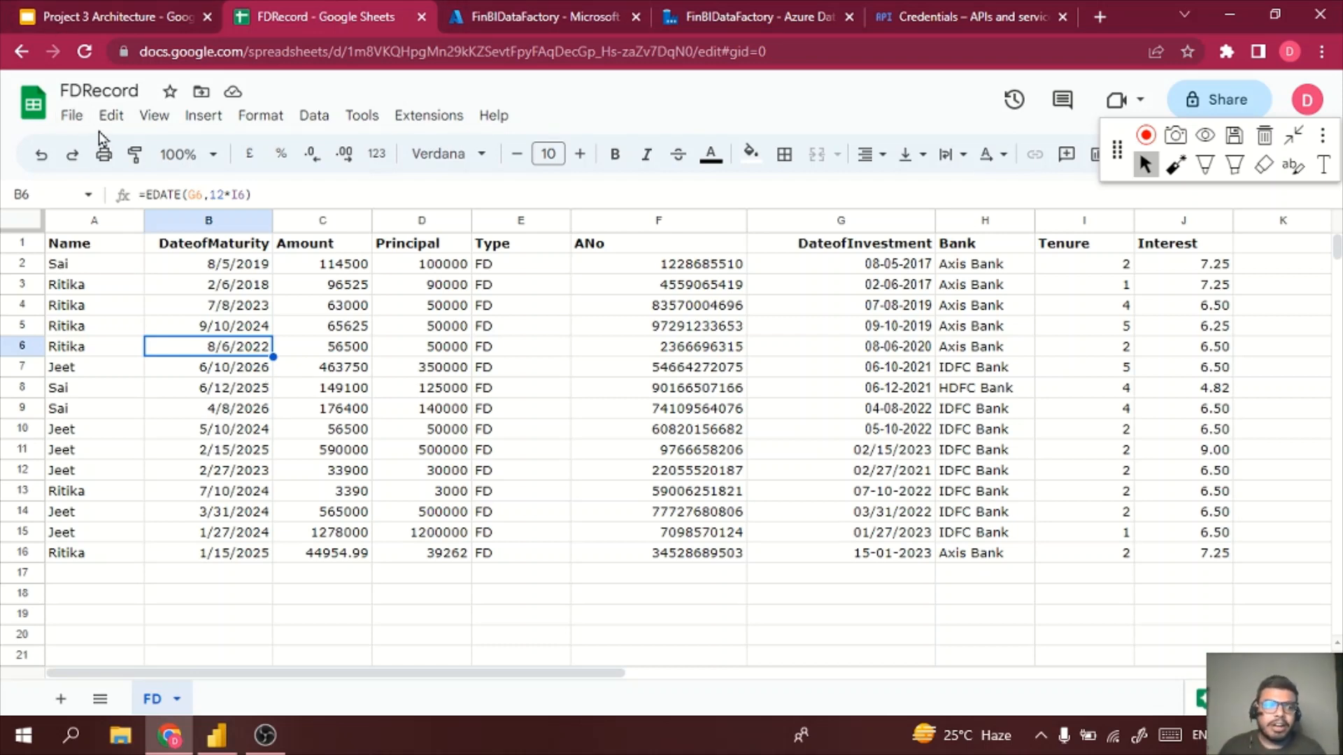
pyautogui.click(72, 116)
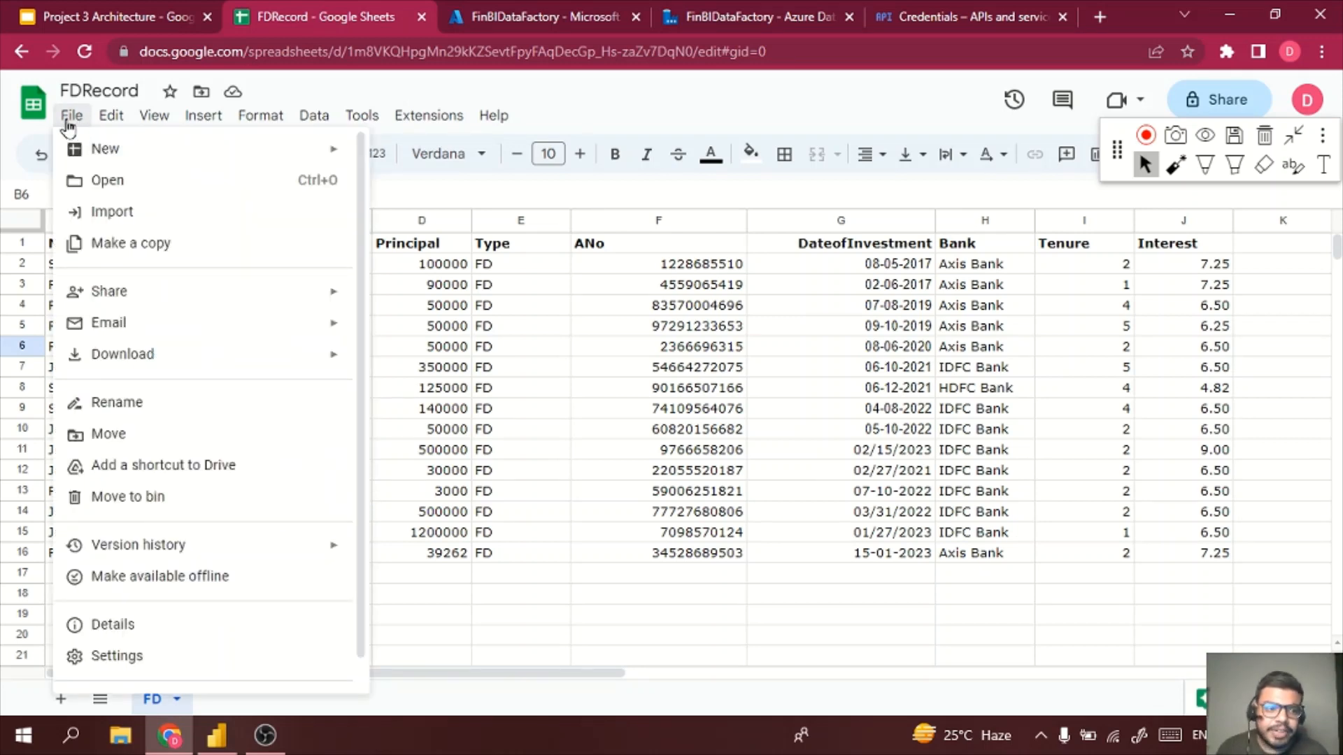
pyautogui.moveTo(305, 308)
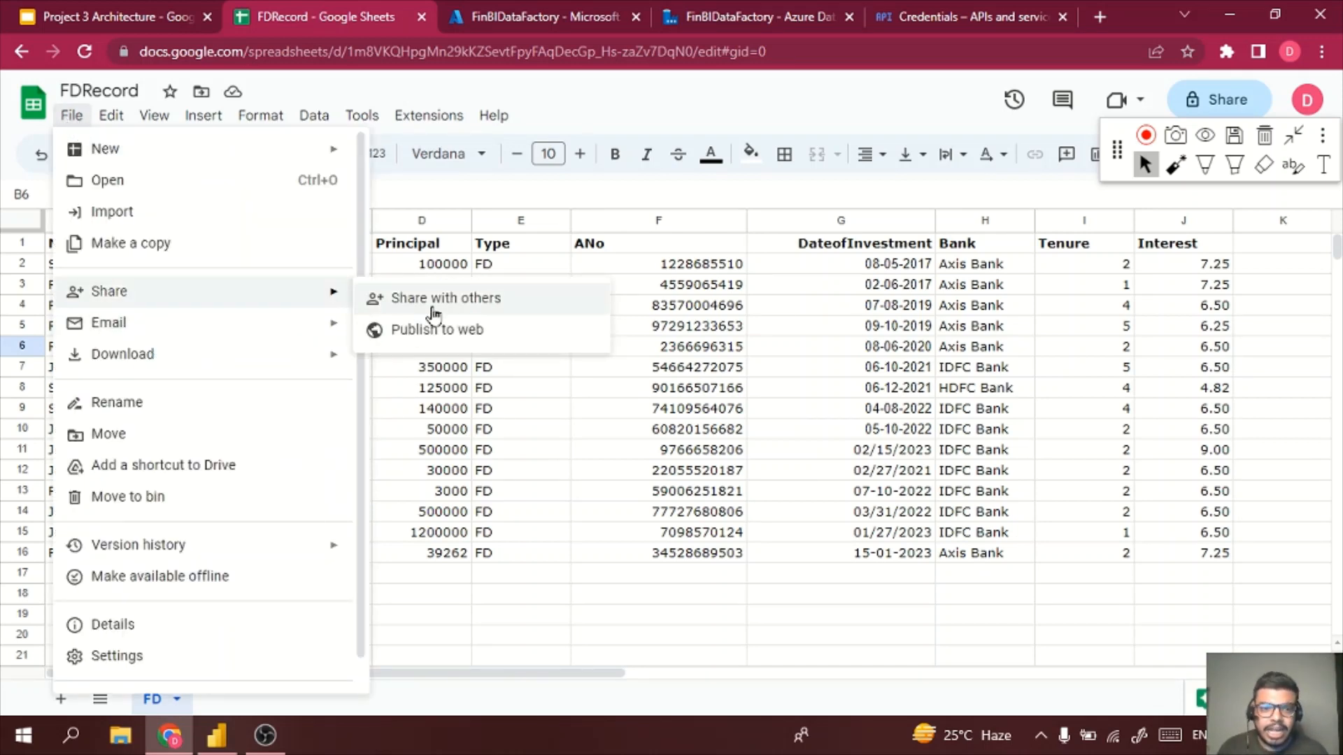
pyautogui.click(435, 311)
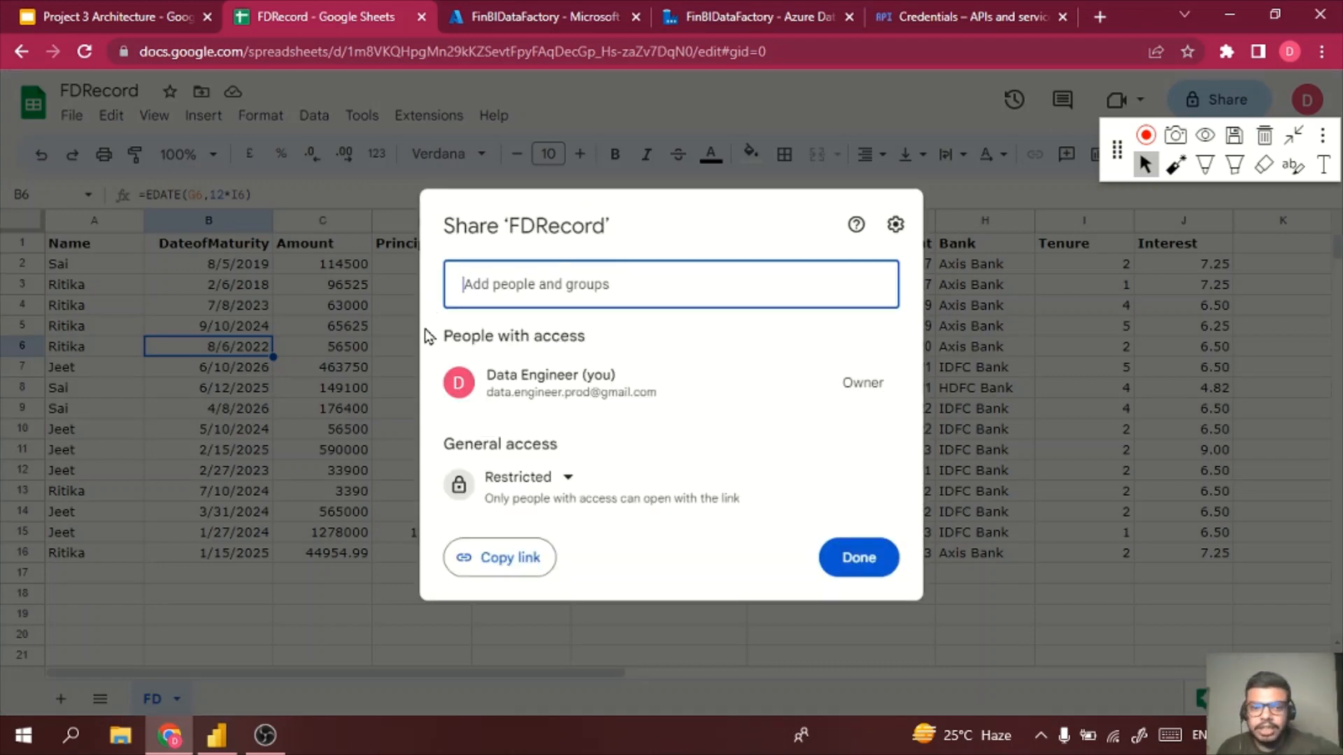
pyautogui.click(568, 477)
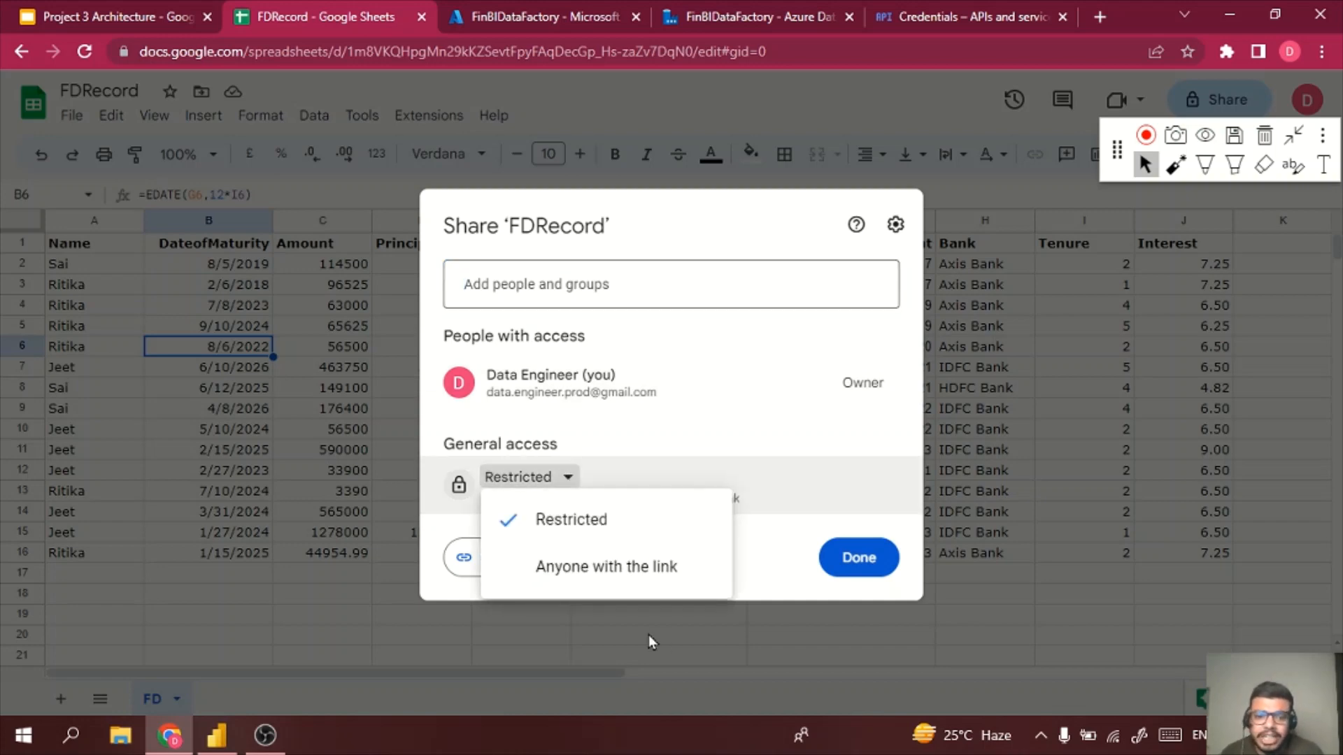
pyautogui.click(627, 577)
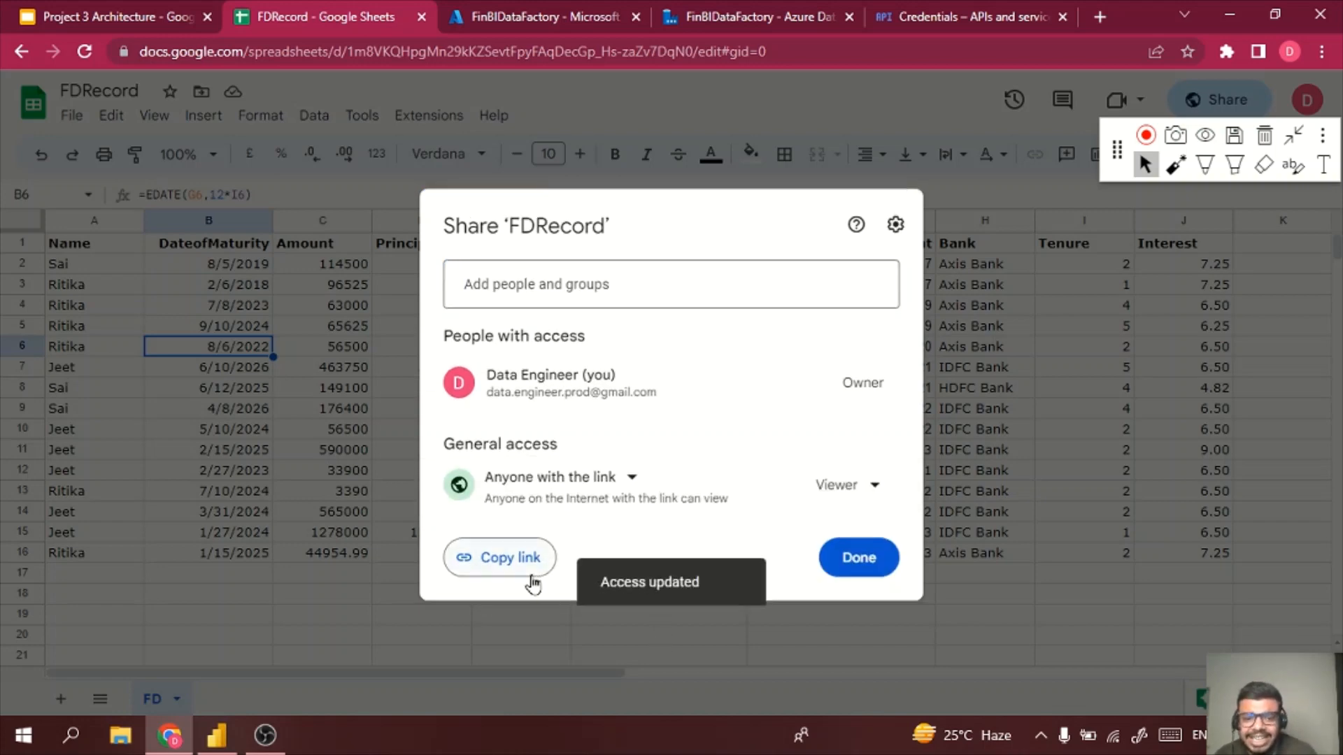
pyautogui.click(470, 560)
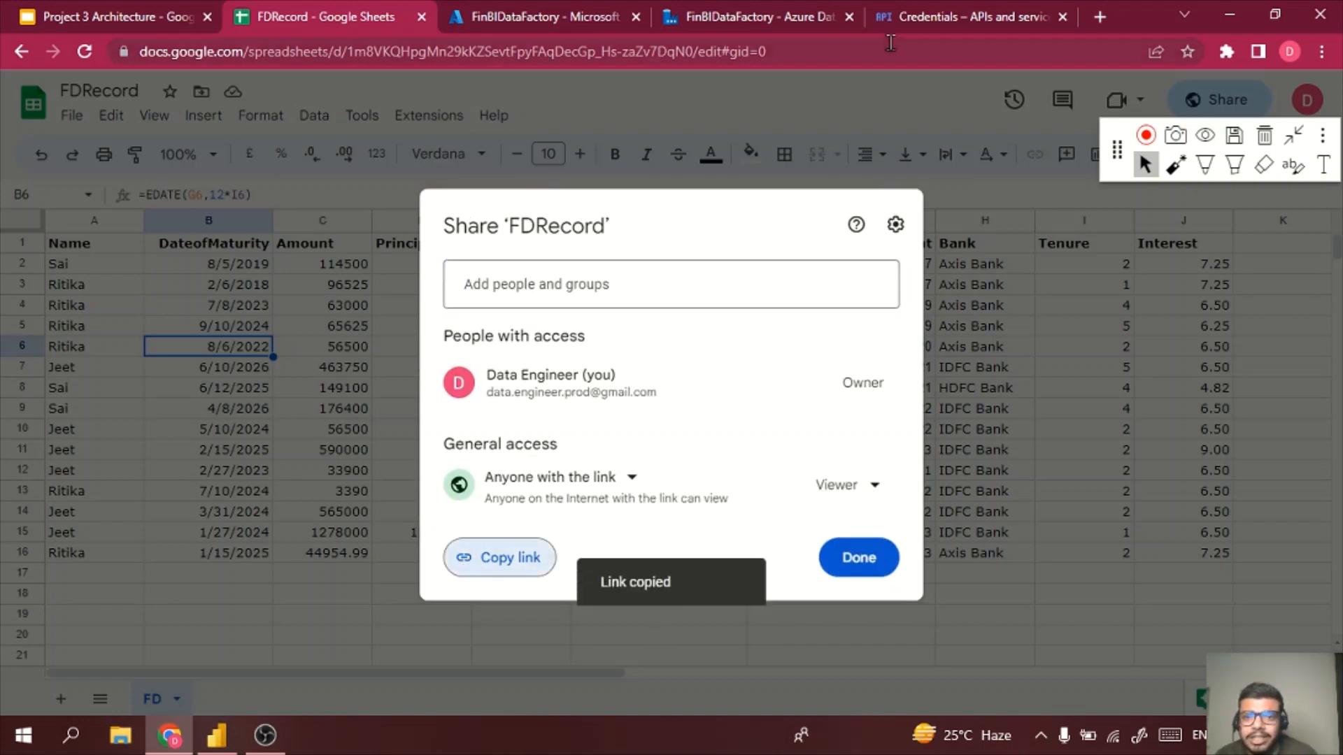
# - Paste the copied link into the browser address and cut out only the spreadsheet ID between "/d/" and "/edit"
pyautogui.click(890, 48)
pyautogui.hotkey('ctrl', 'v')
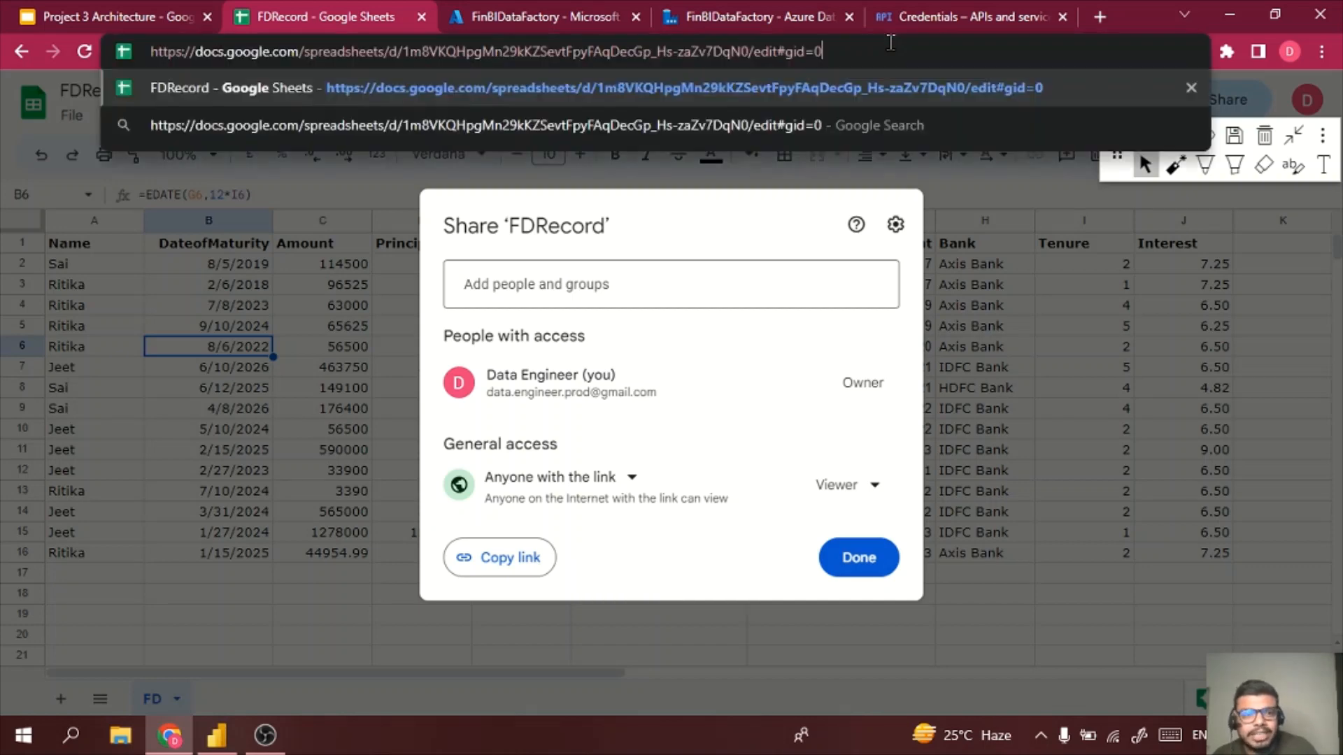
pyautogui.doubleClick(515, 53)
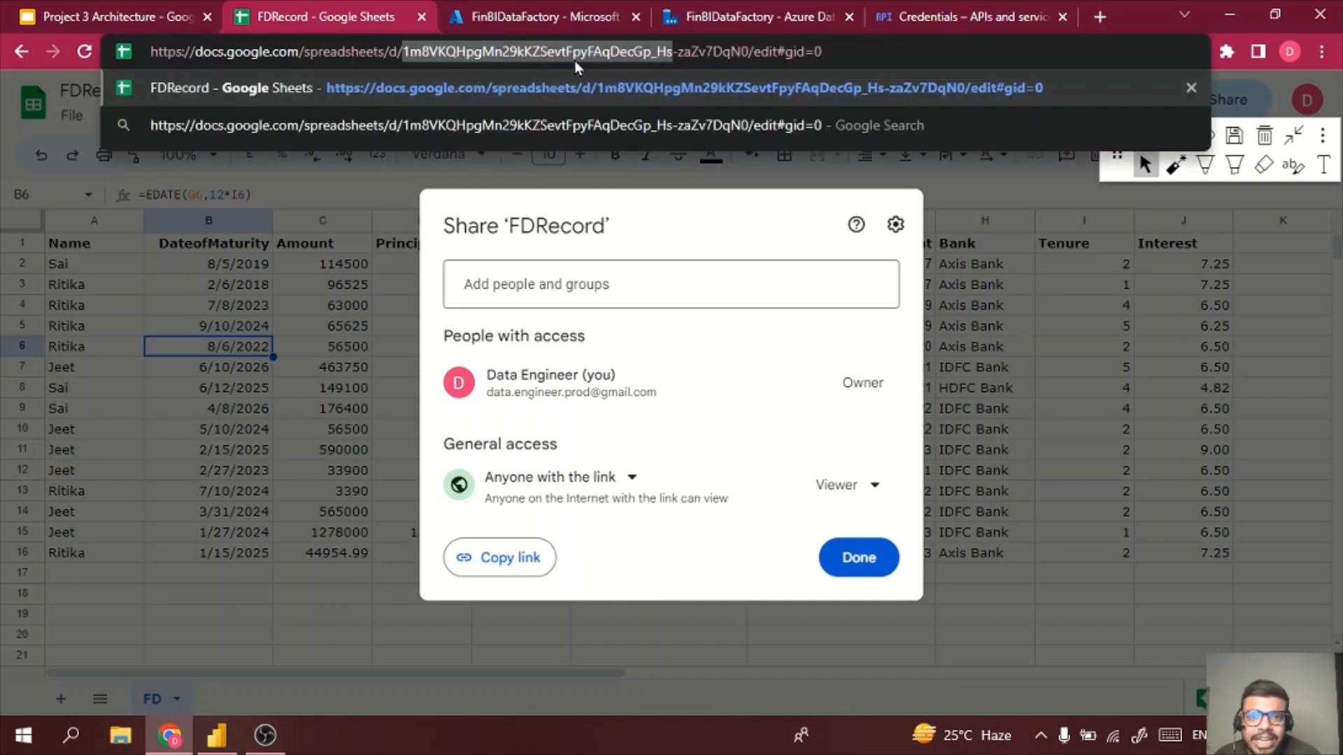
pyautogui.click(671, 62)
pyautogui.moveTo(750, 52)
pyautogui.mouseDown()
pyautogui.moveTo(410, 52)
pyautogui.moveTo(749, 56)
pyautogui.mouseUp()
pyautogui.click(403, 53)
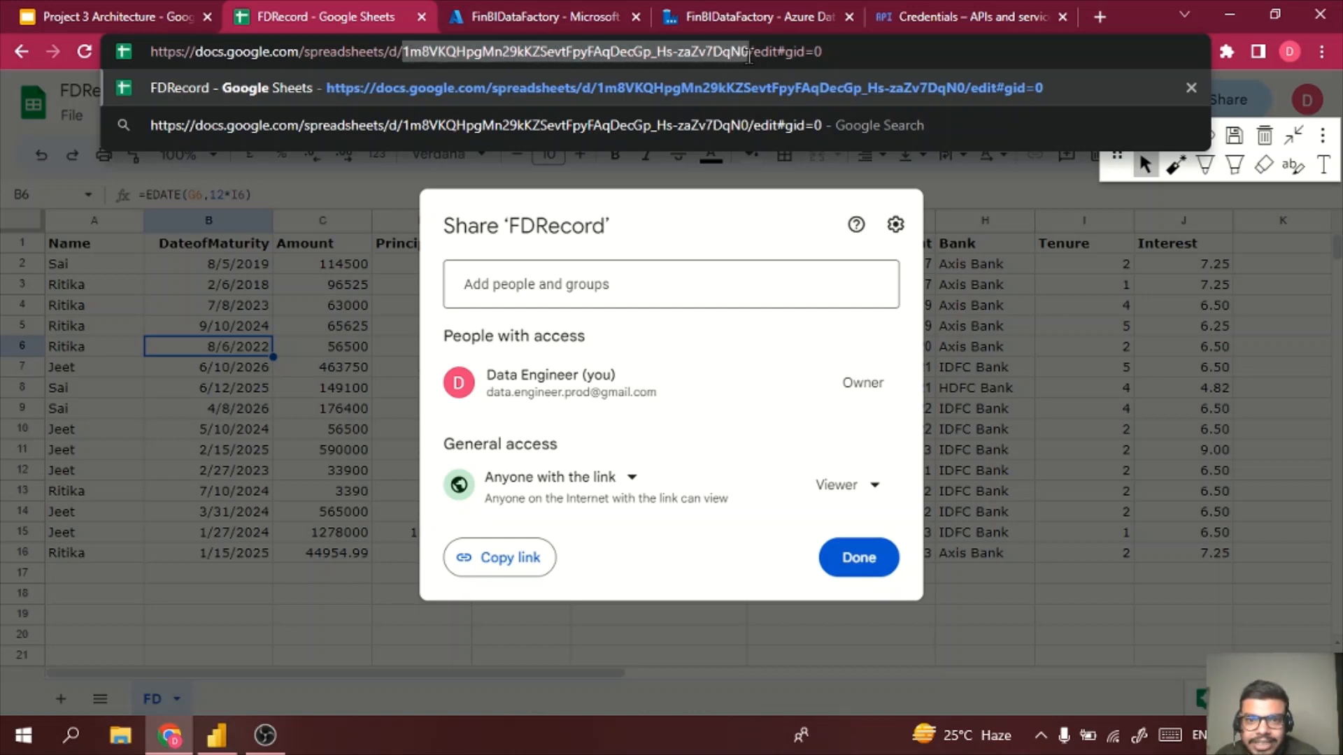
pyautogui.press('BackSpace')
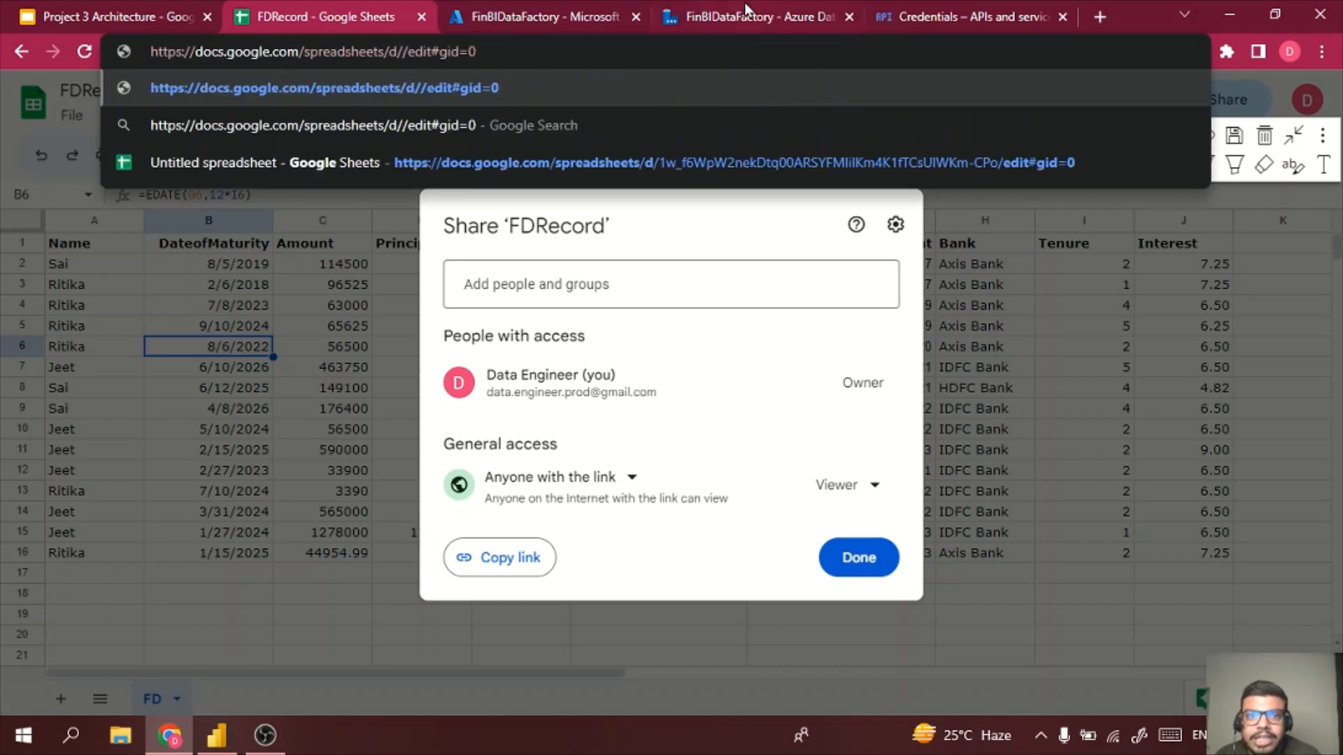
# - Return to Azure Data Factory and paste the spreadsheet ID into the source's SpreadSheet ID option
pyautogui.click(523, 10)
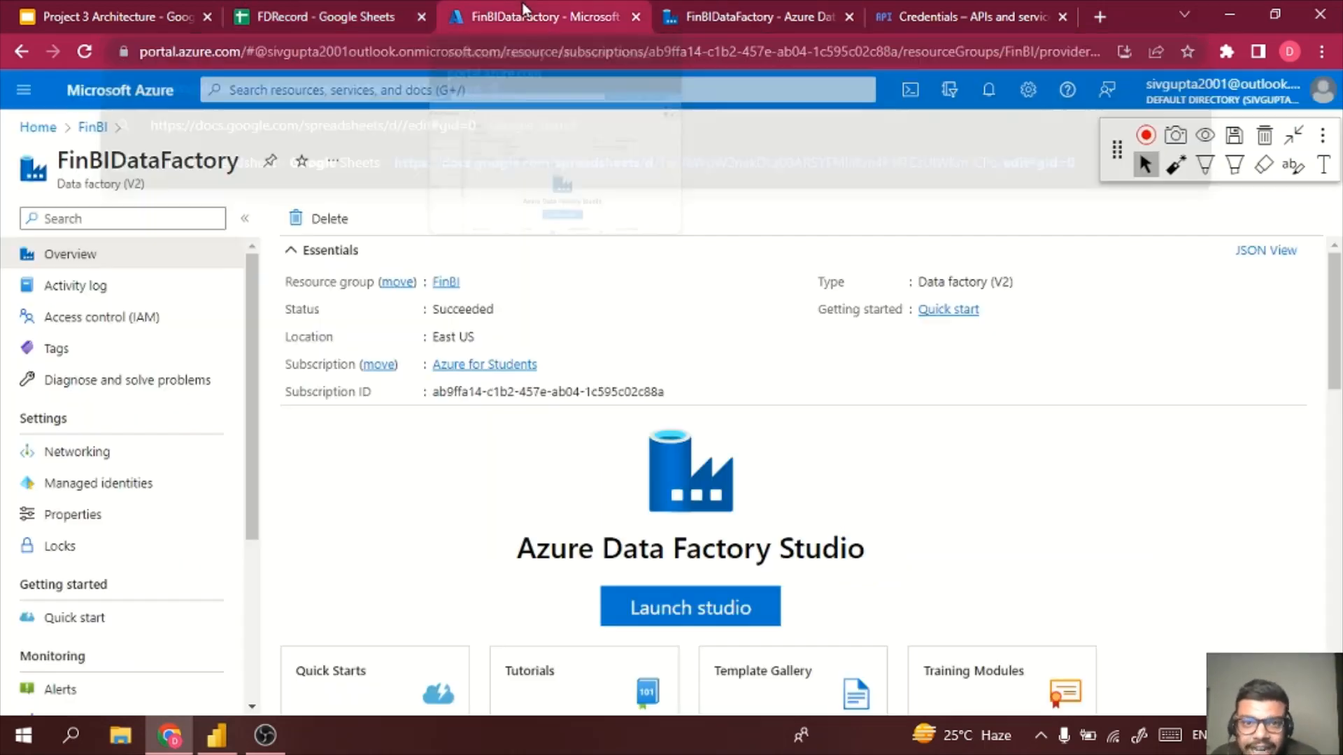
pyautogui.click(760, 4)
pyautogui.click(618, 459)
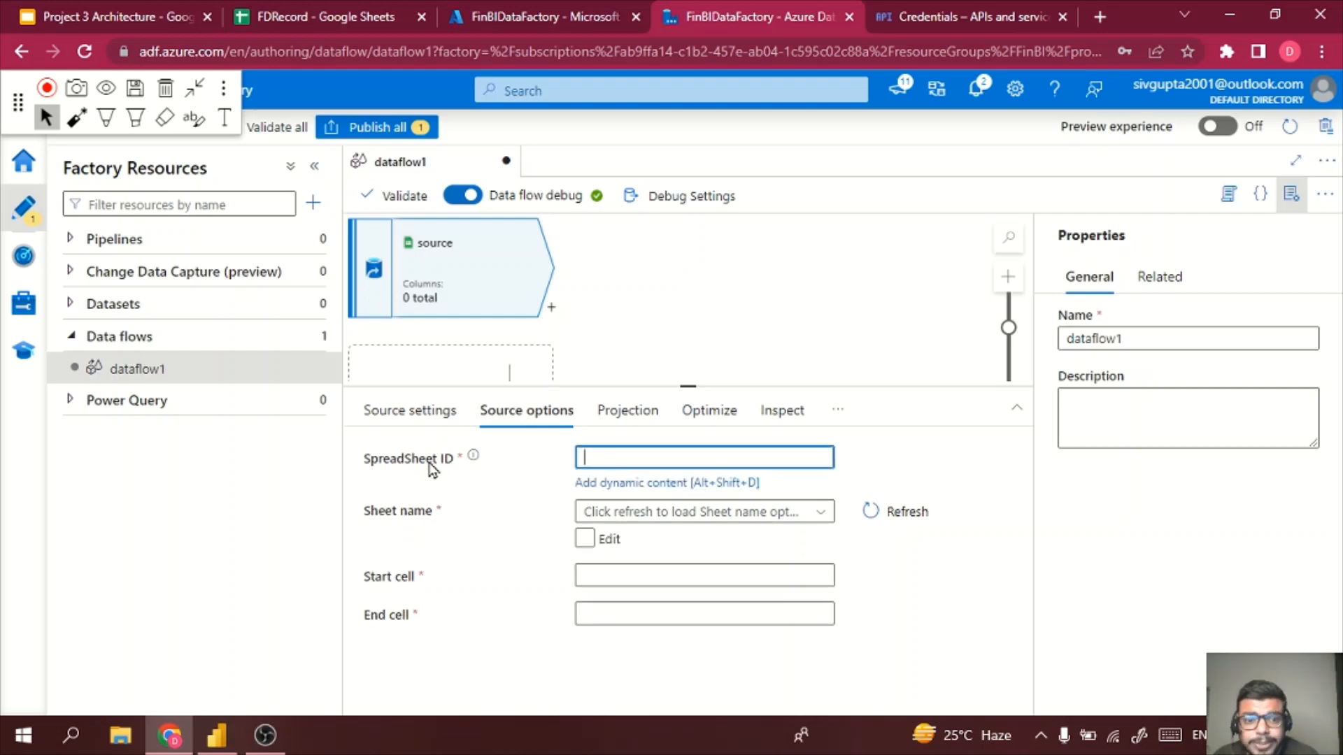
pyautogui.hotkey('ctrl', 'v')
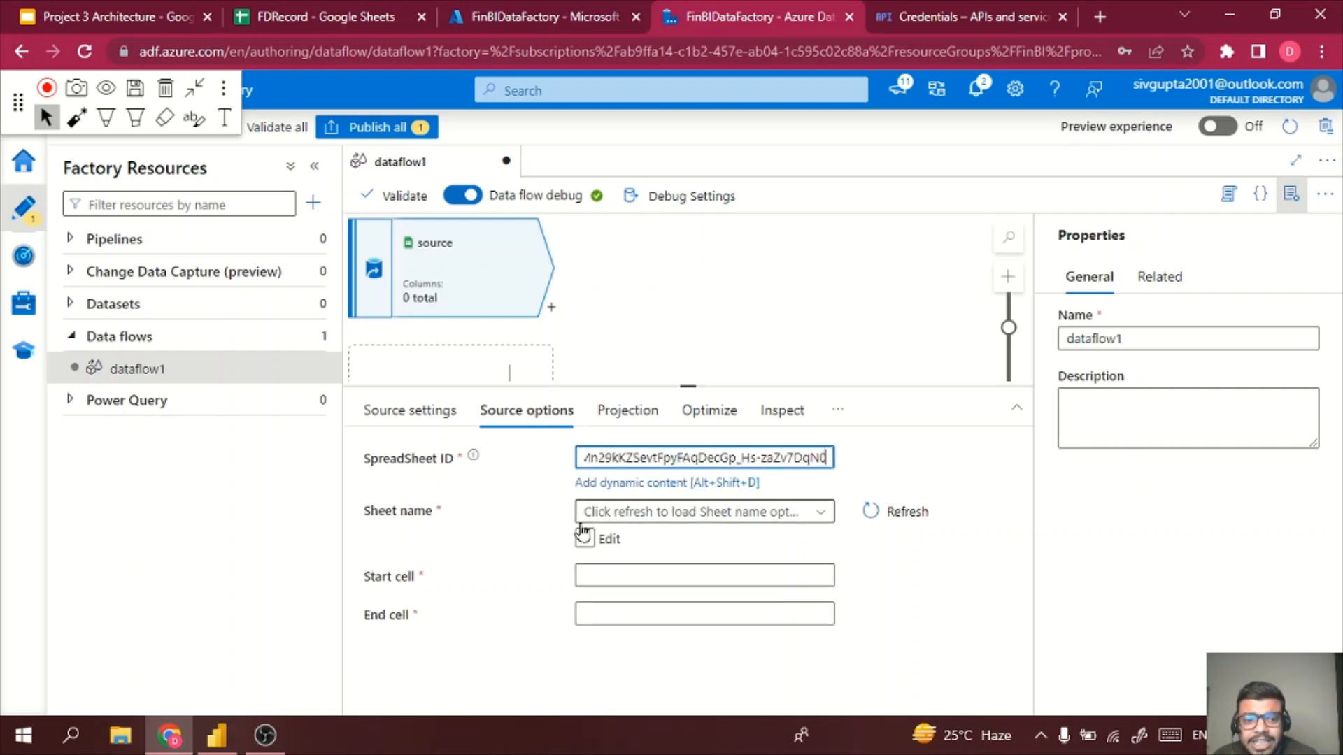
# - Check the source's sheet name choices and enable Edit so the sheet name can be entered manually
pyautogui.click(613, 512)
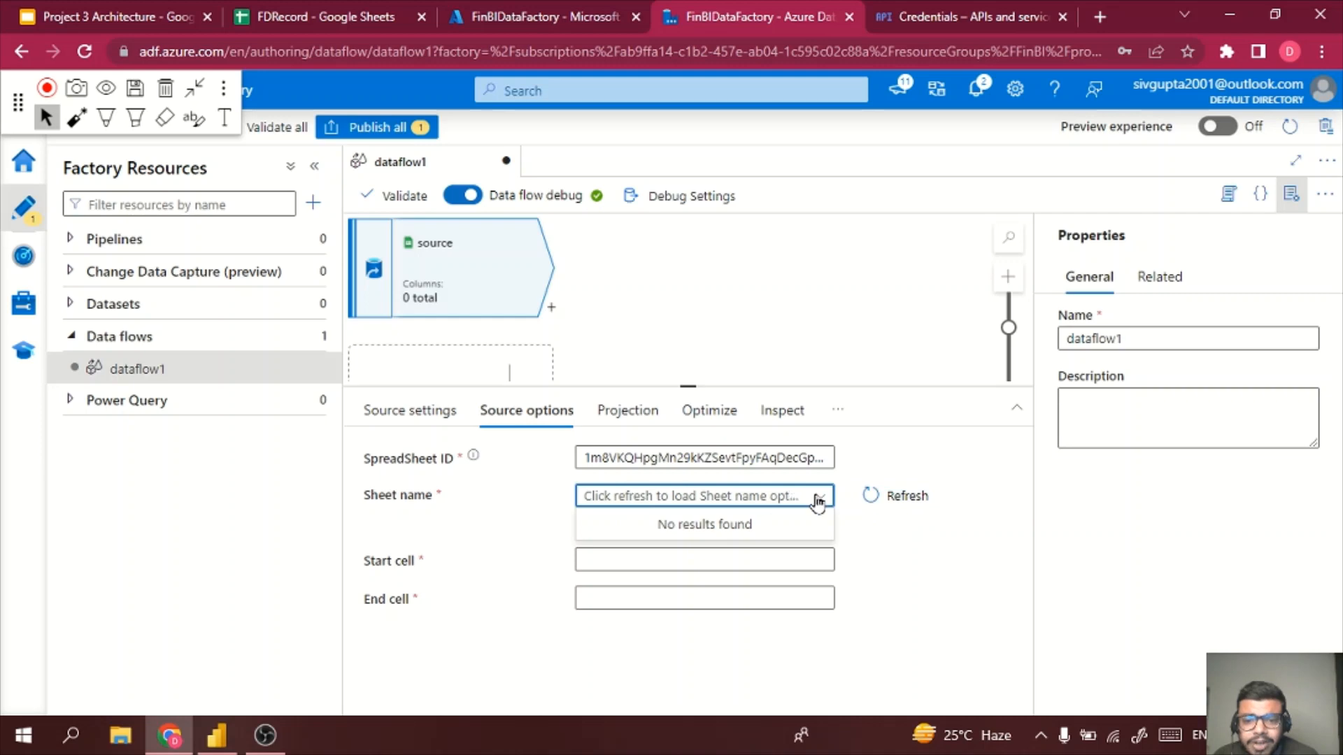
pyautogui.click(590, 524)
pyautogui.click(584, 533)
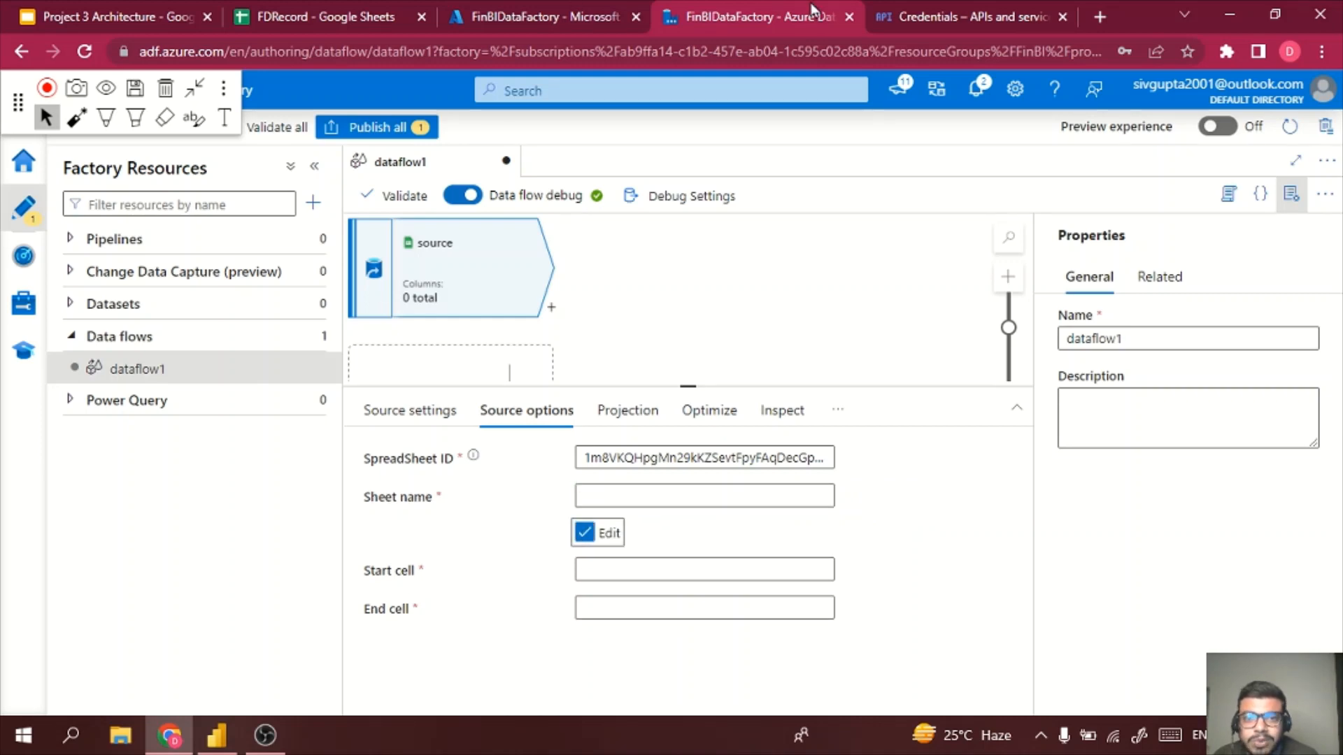
pyautogui.click(584, 533)
pyautogui.click(586, 524)
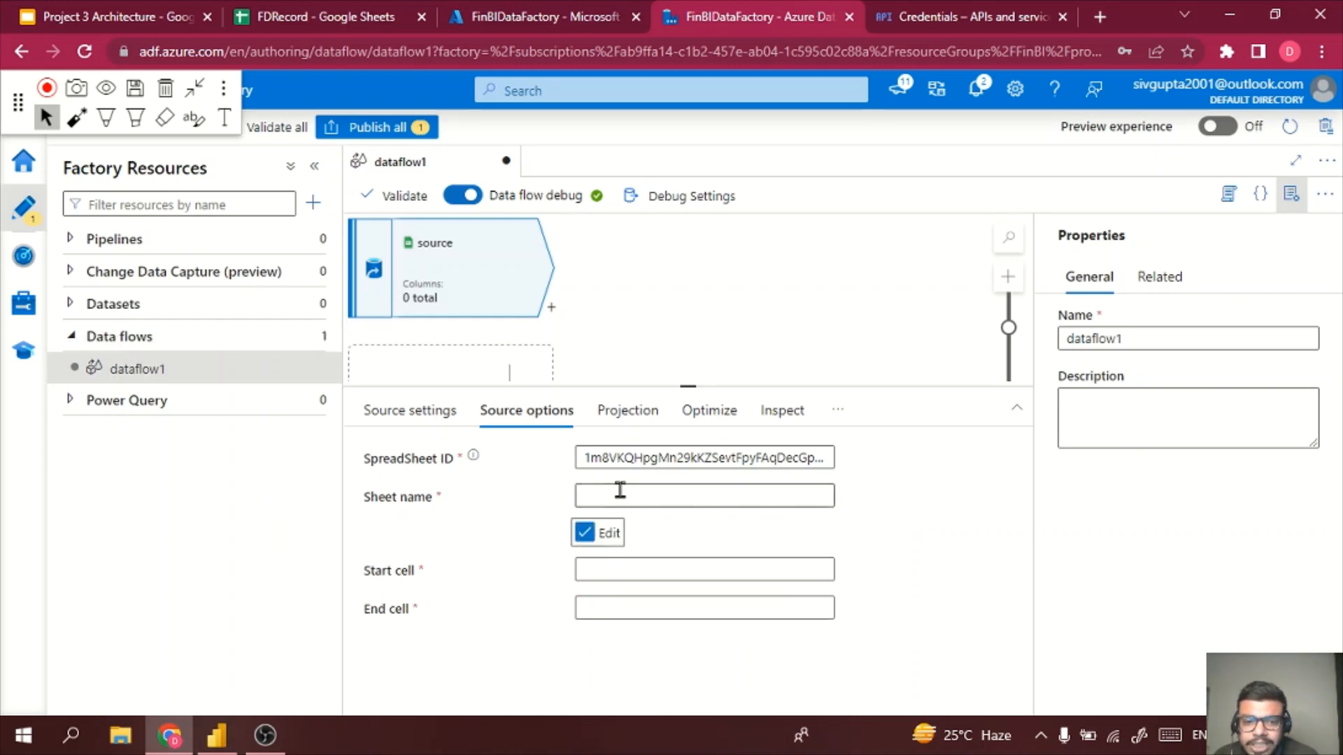
pyautogui.click(586, 531)
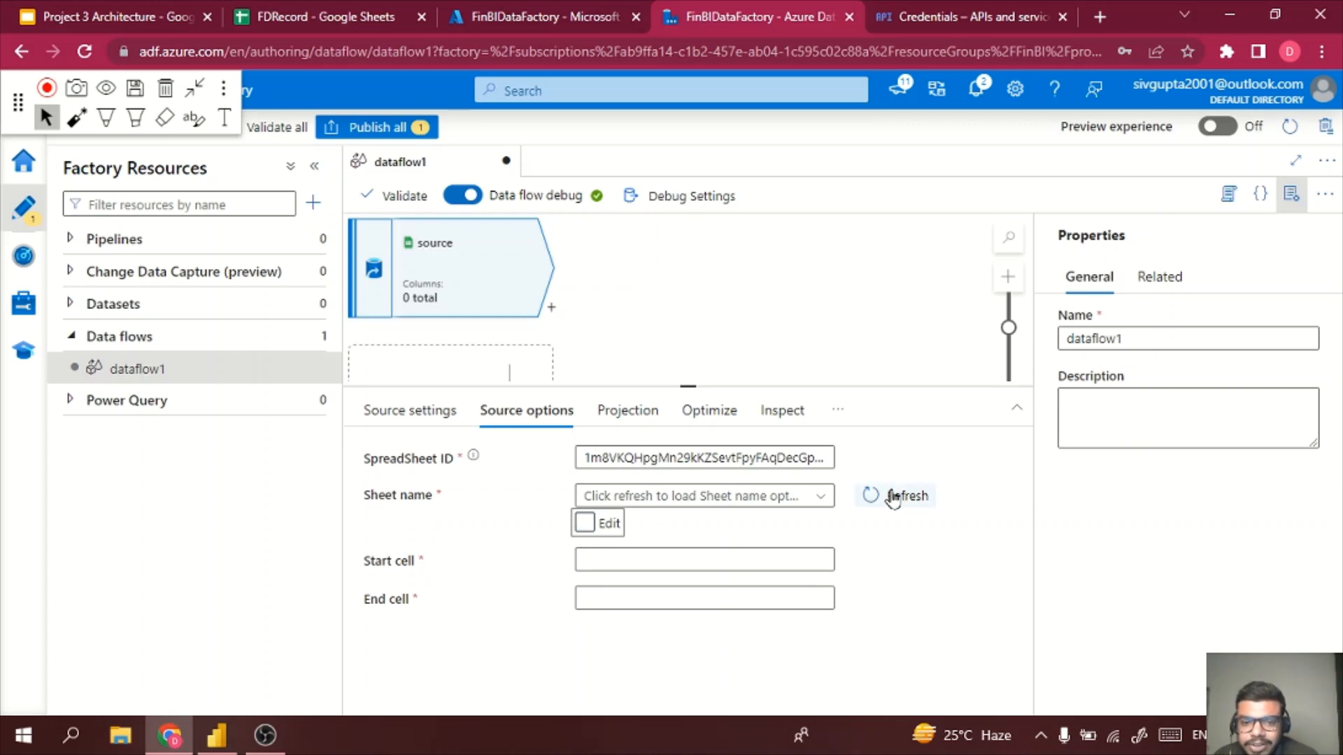
pyautogui.click(586, 522)
pyautogui.click(633, 496)
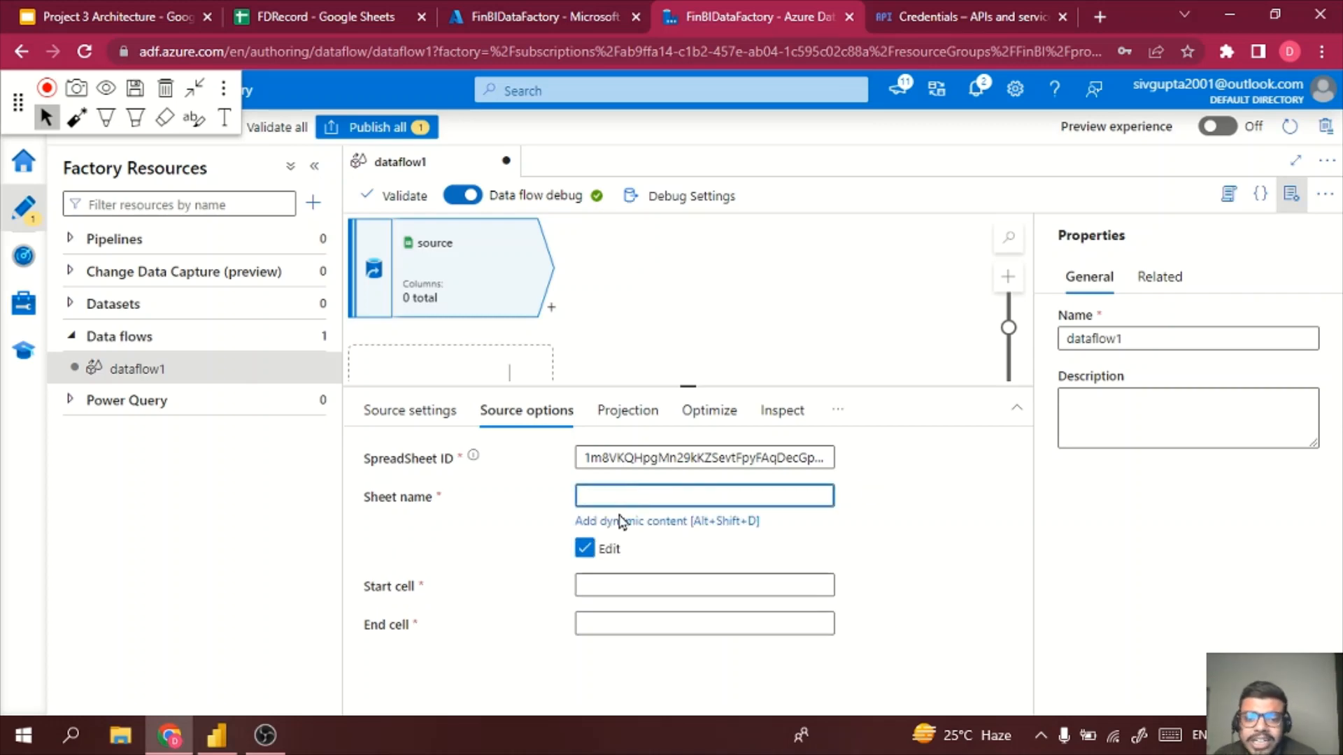
# - Close FDRecord's sharing dialog, look up its sheet's name, and enter FD as the sheet name in the data flow source
pyautogui.click(389, 10)
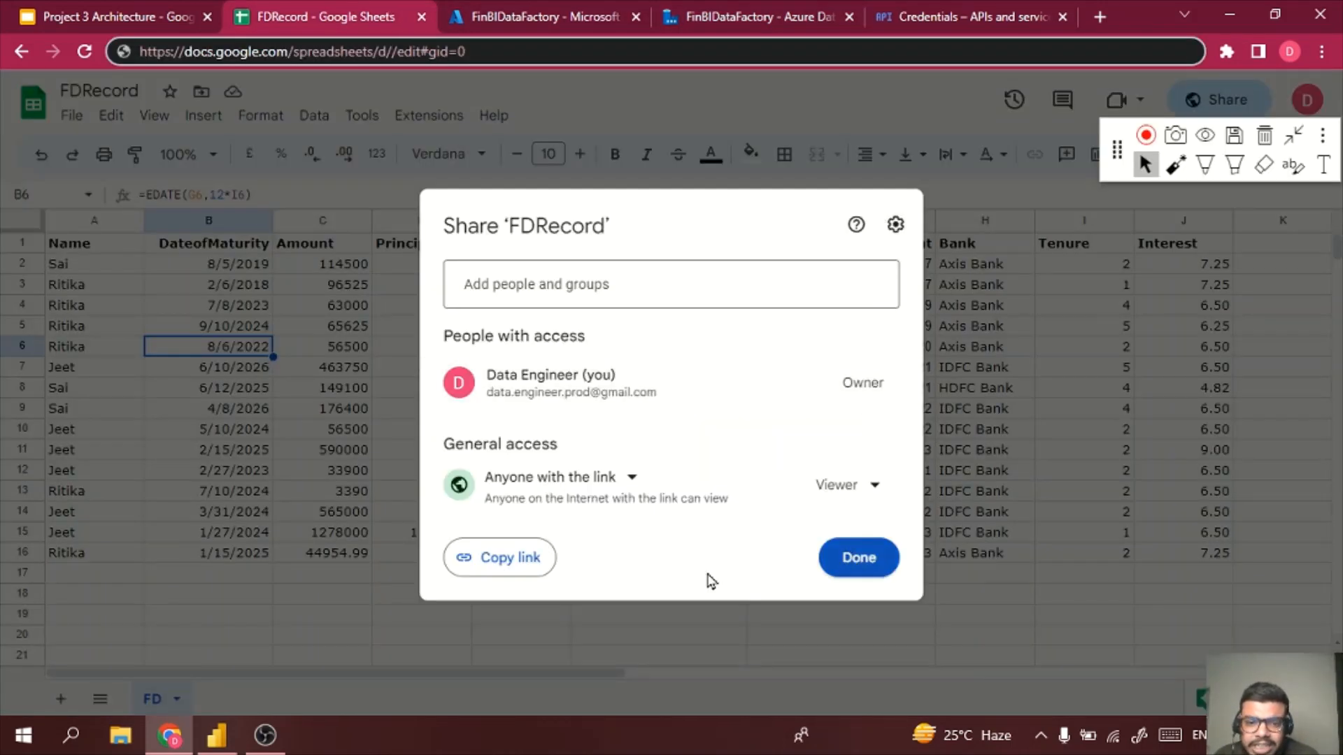
pyautogui.click(867, 561)
pyautogui.doubleClick(153, 700)
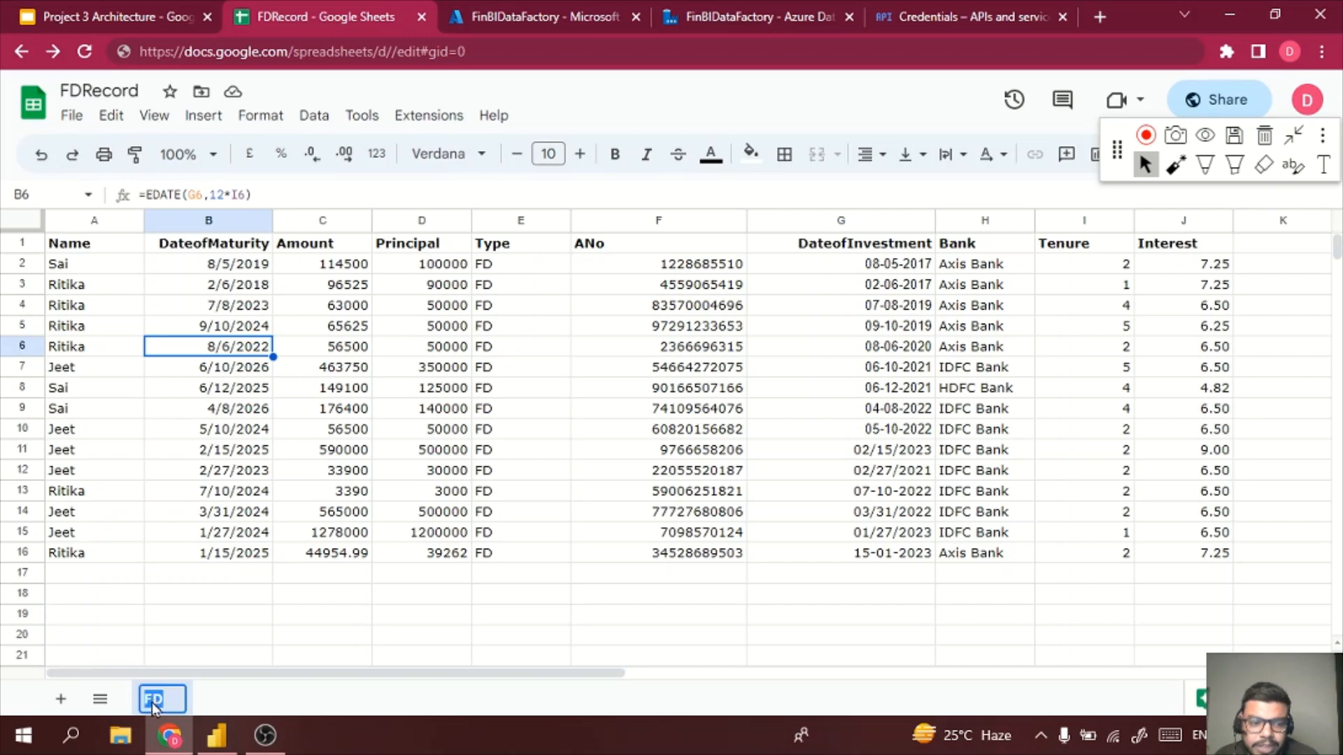
pyautogui.moveTo(169, 735)
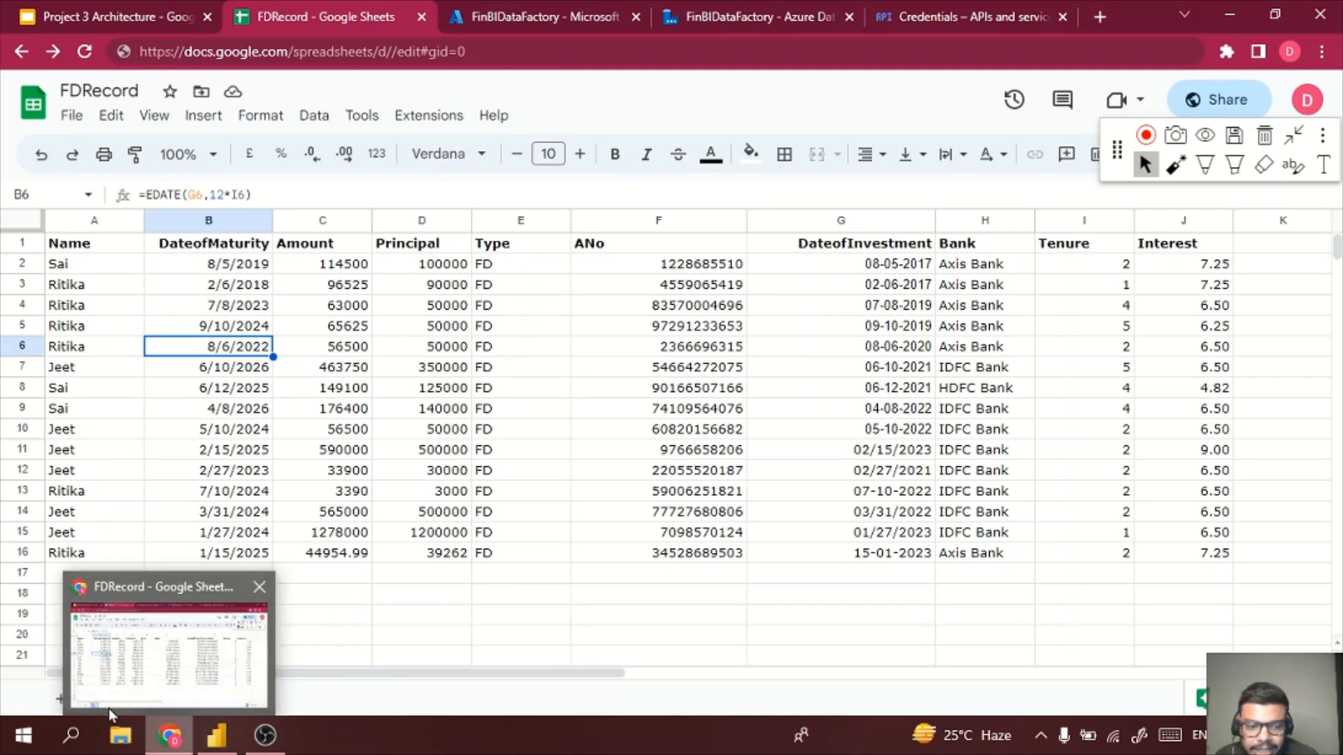
pyautogui.click(553, 16)
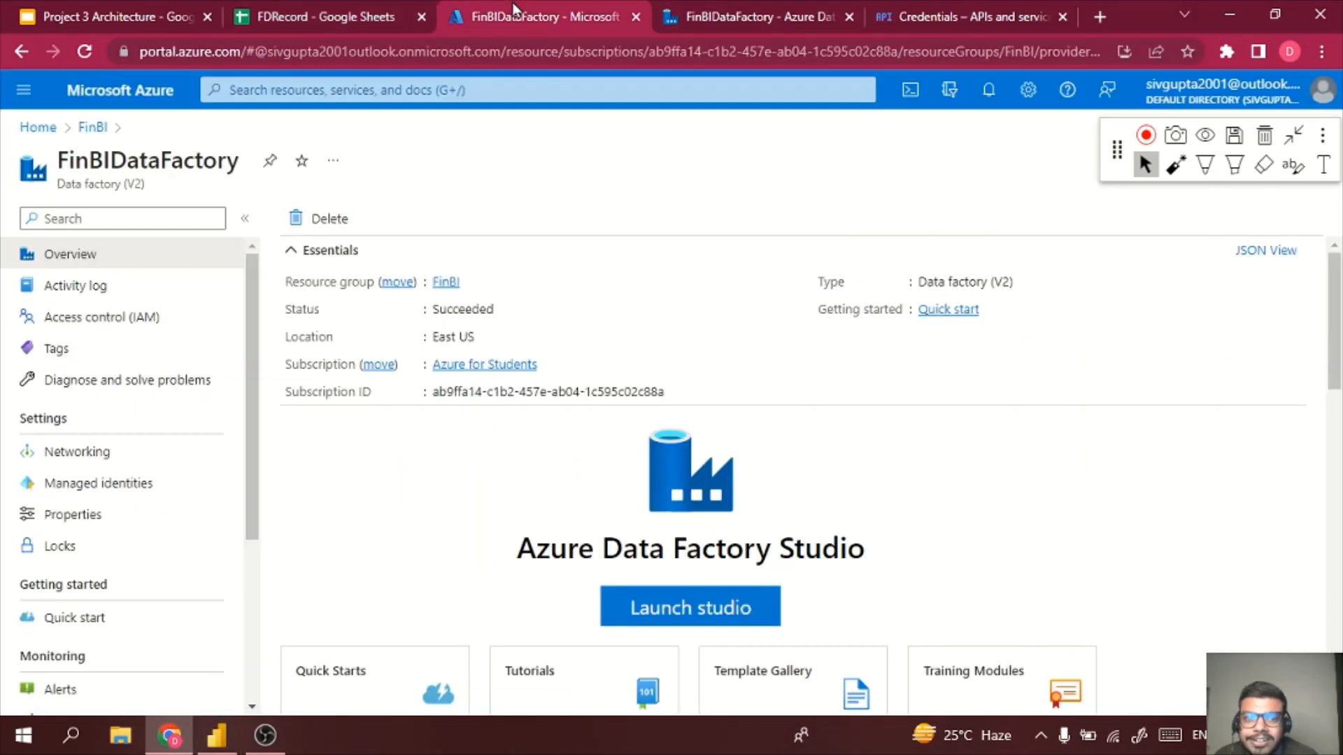
pyautogui.click(776, 11)
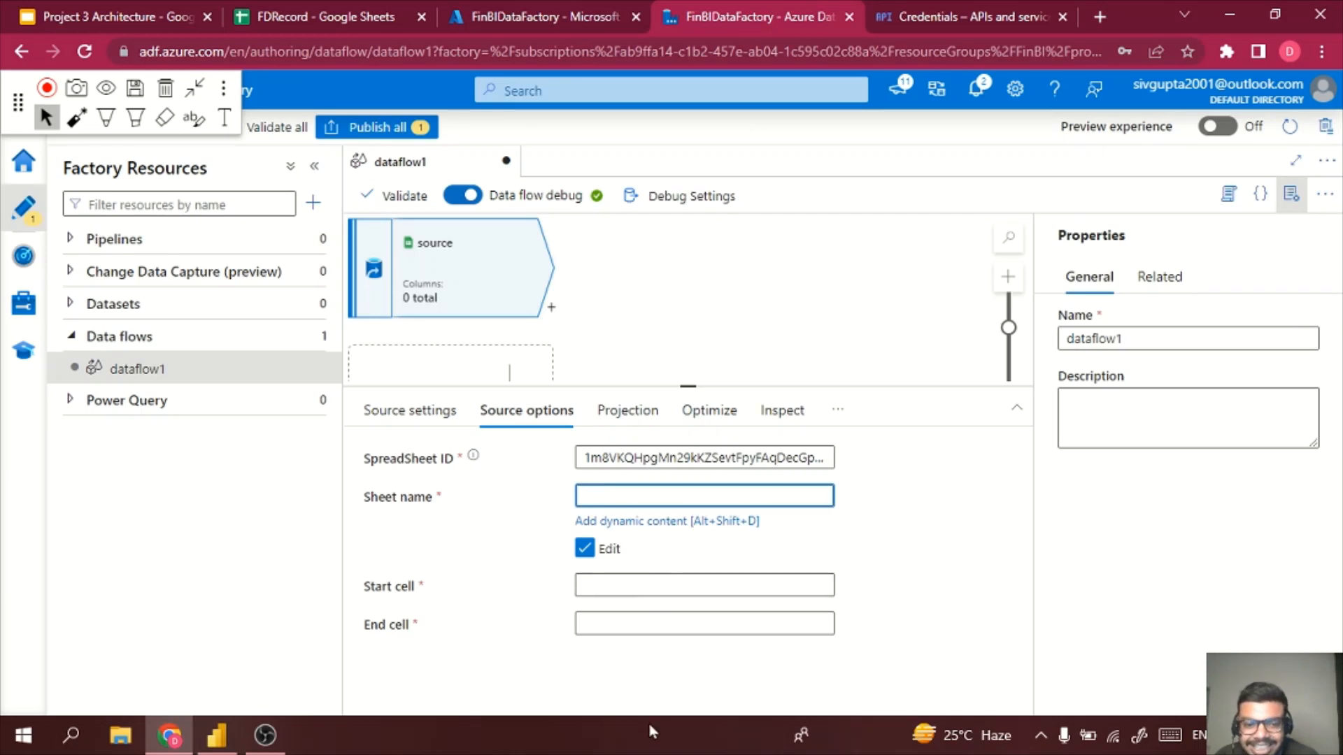
pyautogui.write('FD')
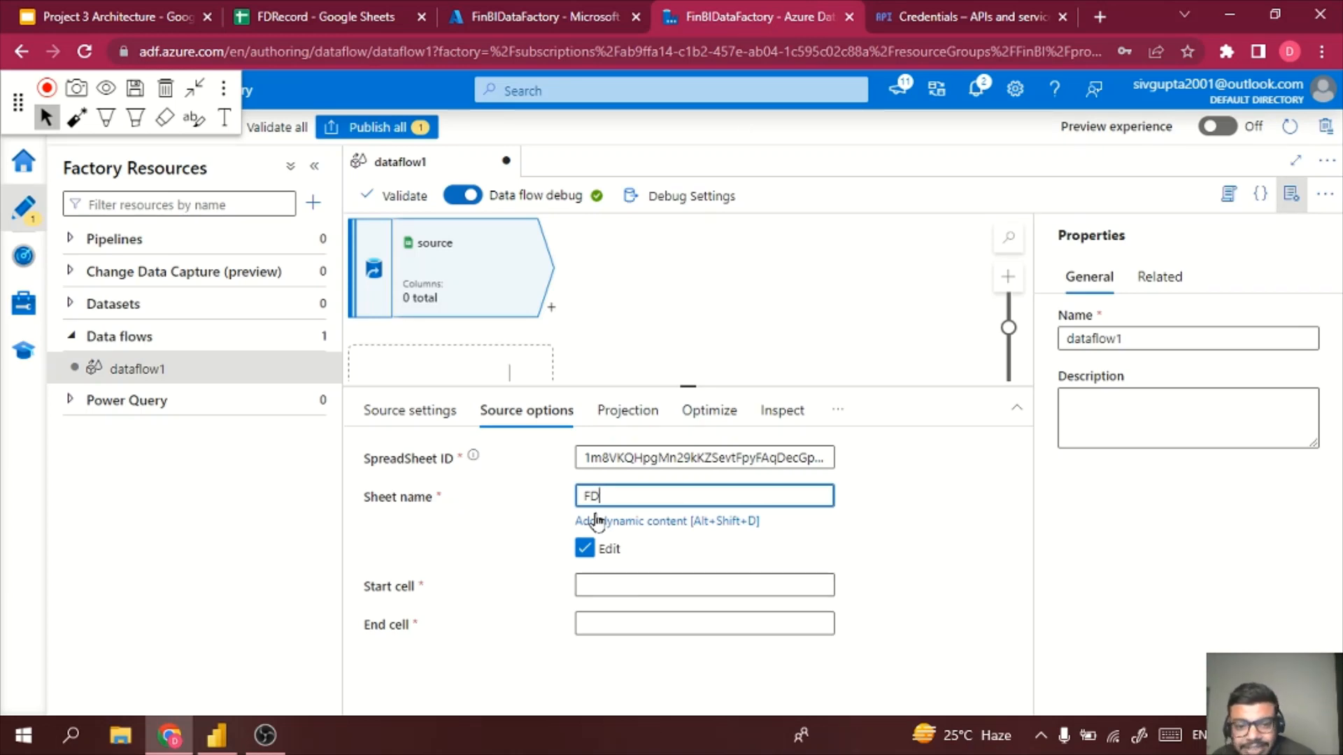
# - Look up the first data cell below the headers in FDRecord and set the source's Start cell to A2
pyautogui.click(631, 585)
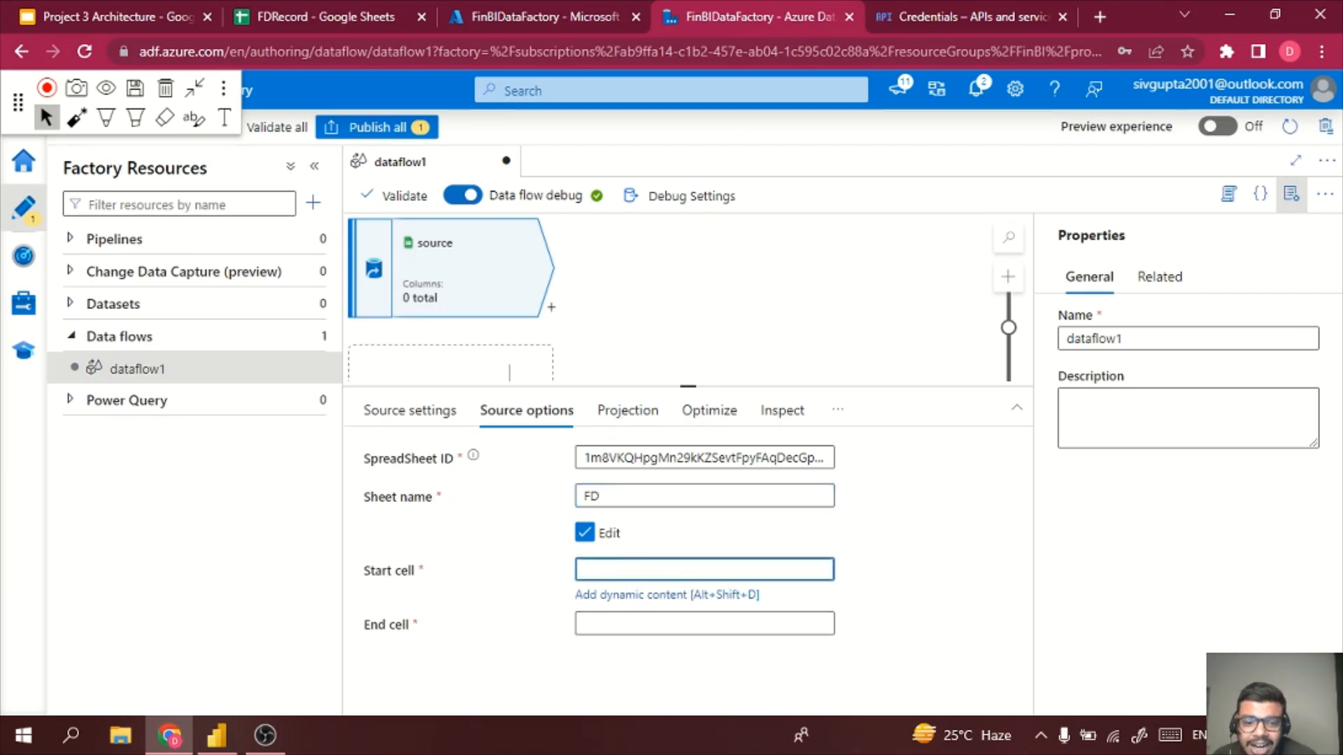
pyautogui.click(977, 13)
pyautogui.click(691, 13)
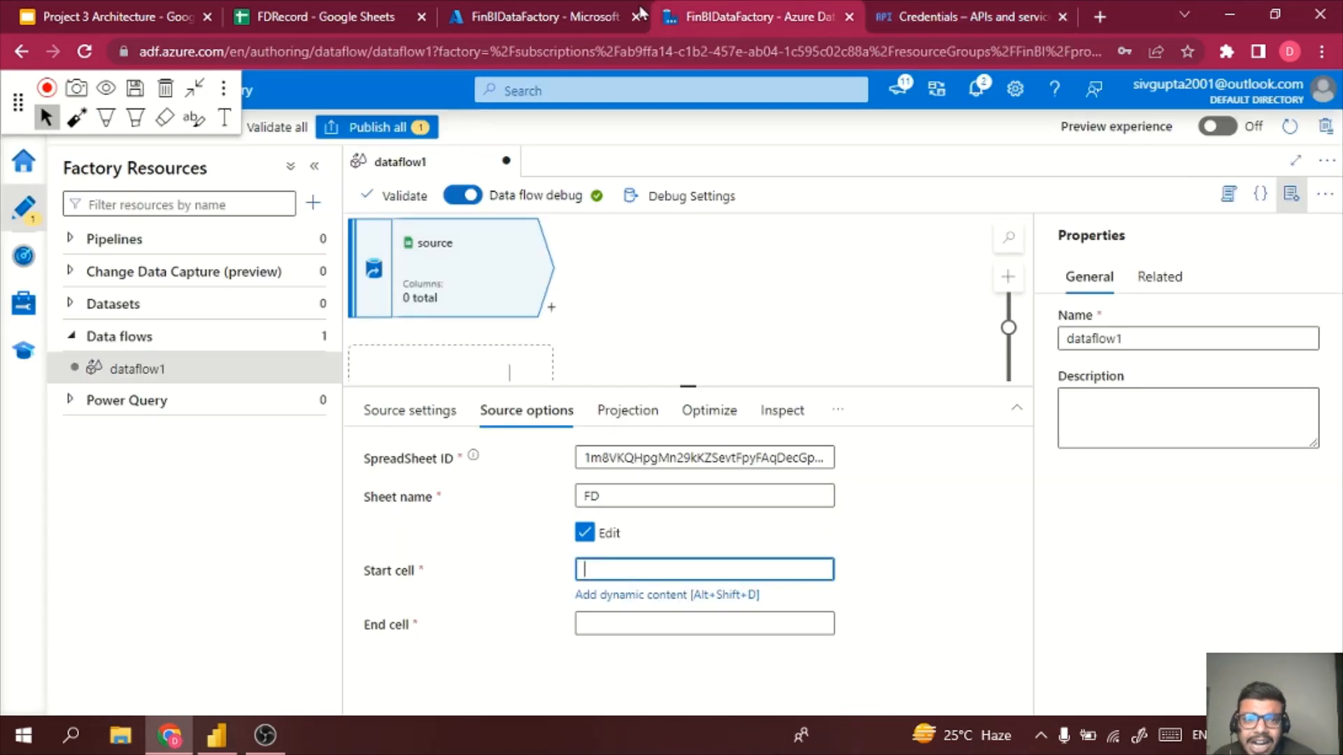
pyautogui.moveTo(368, 11); pyautogui.dragTo(581, 13)
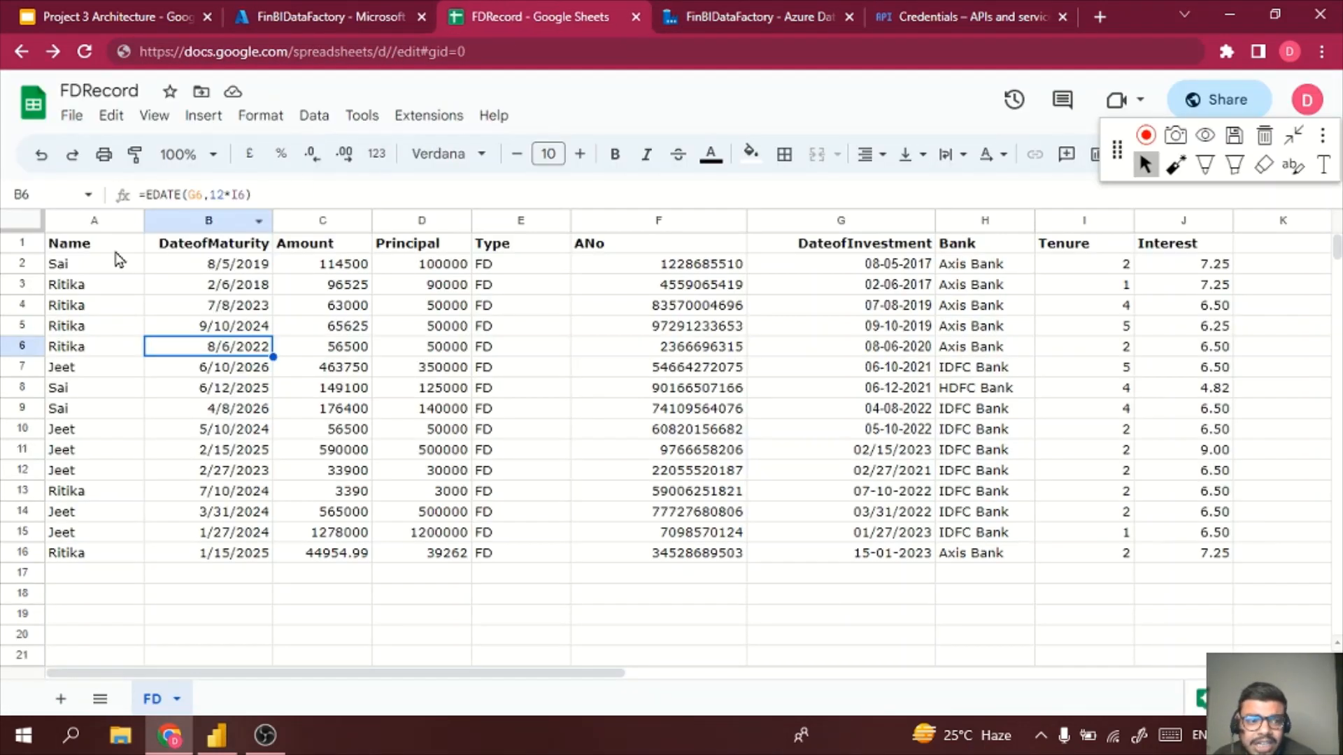
pyautogui.click(117, 270)
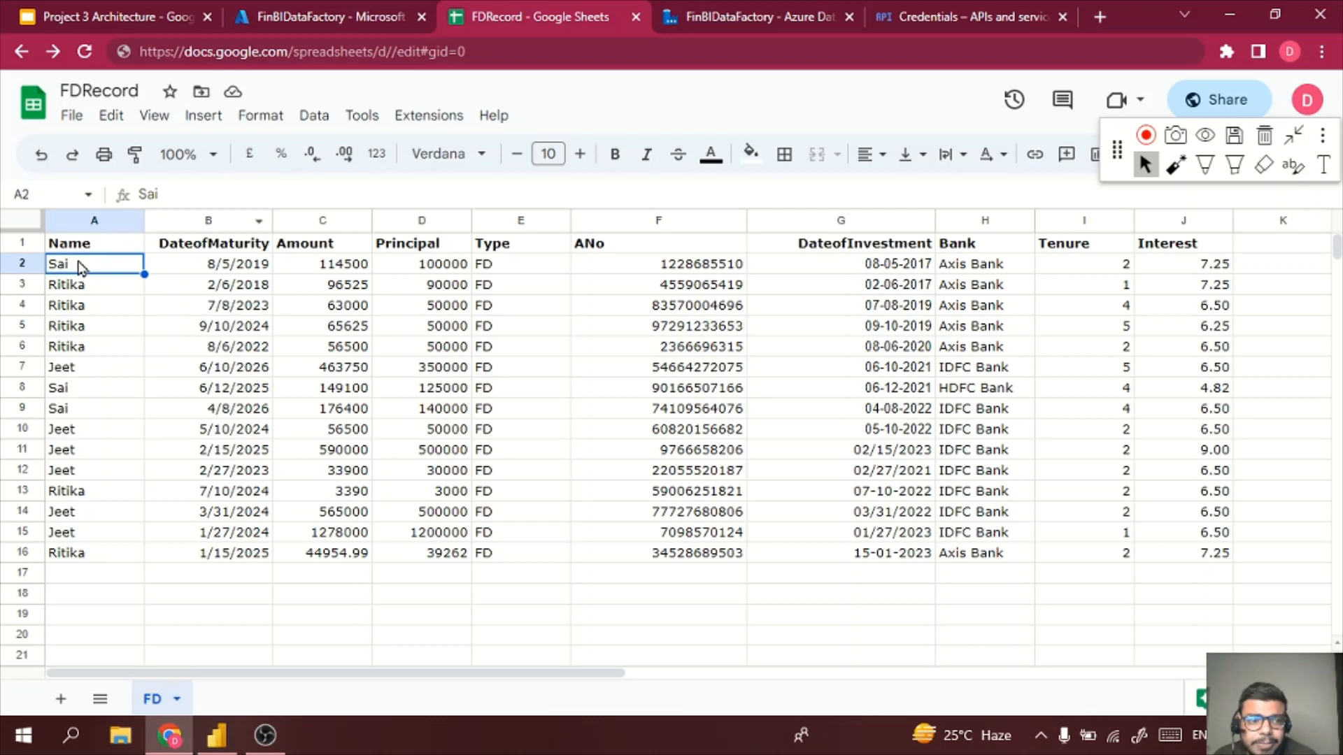
pyautogui.click(755, 15)
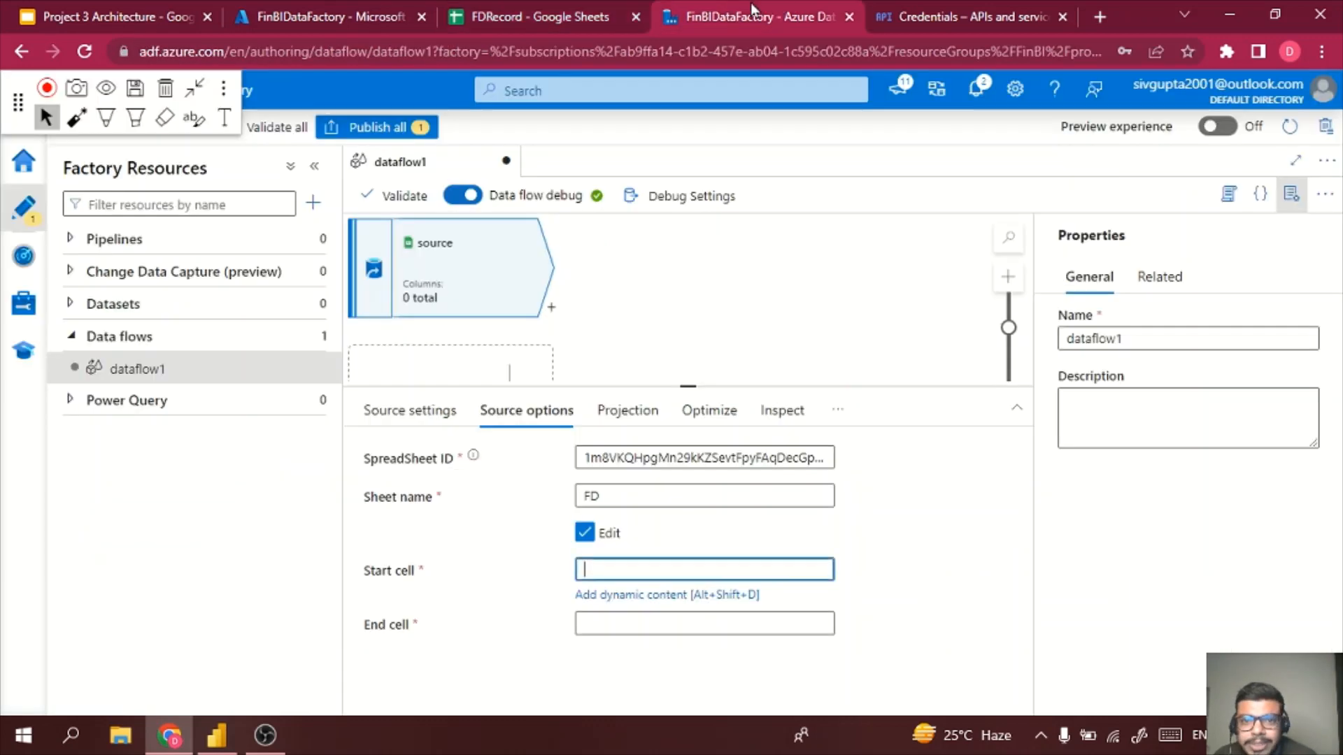
pyautogui.write('A2')
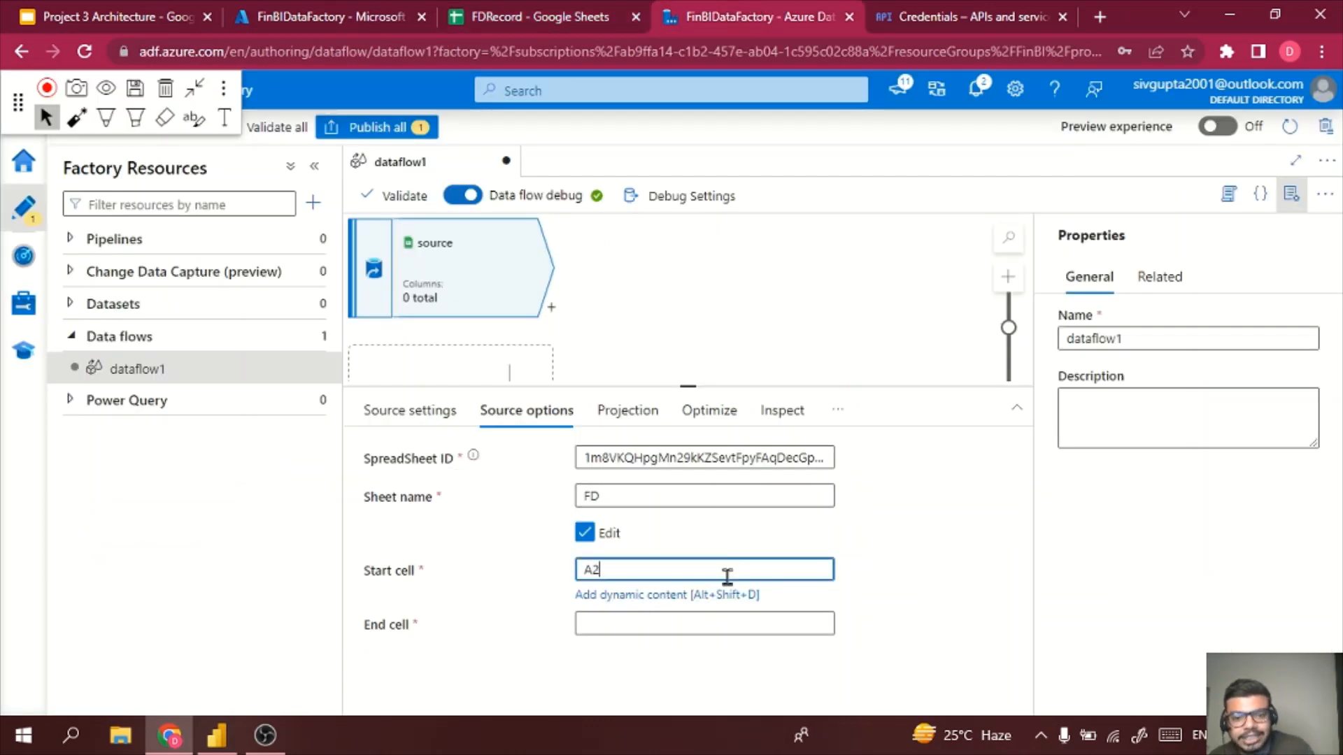
# - Find the last data cell in the FDRecord sheet and set the source's End cell to J16
pyautogui.click(729, 624)
pyautogui.click(483, 13)
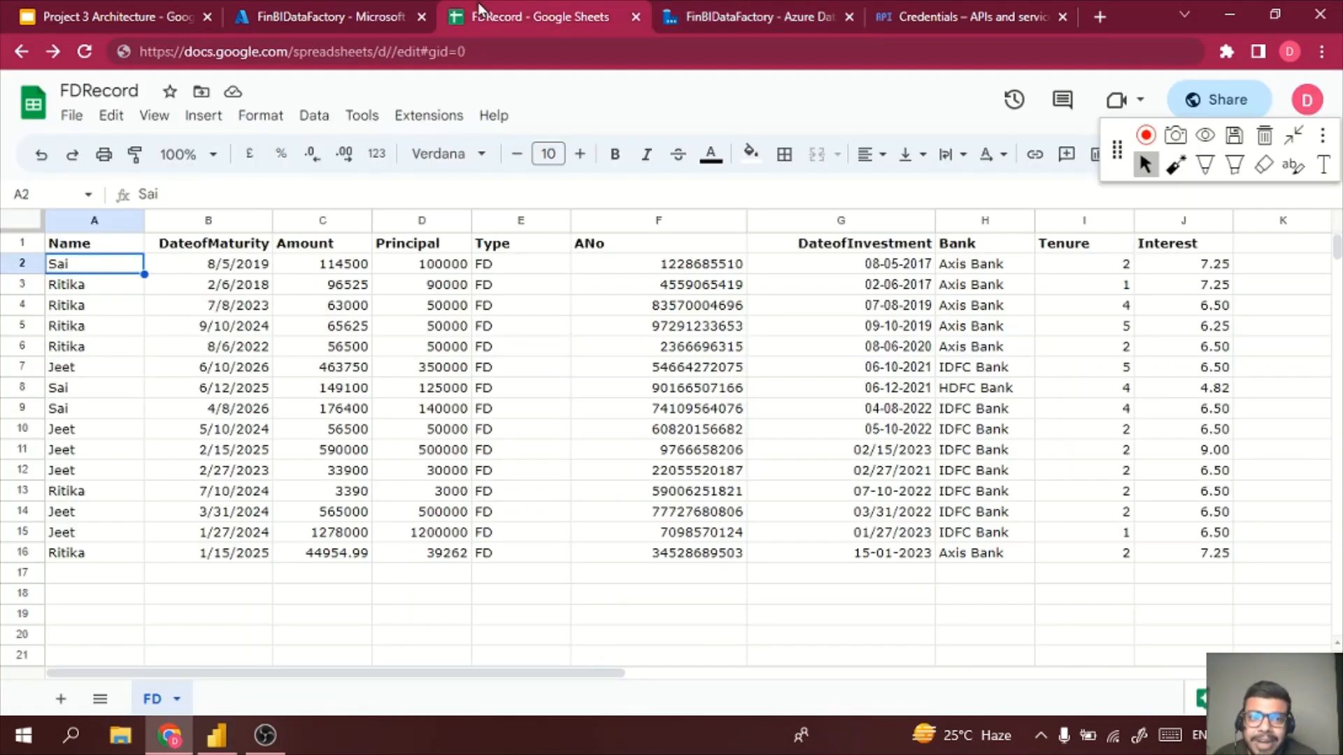
pyautogui.click(1199, 555)
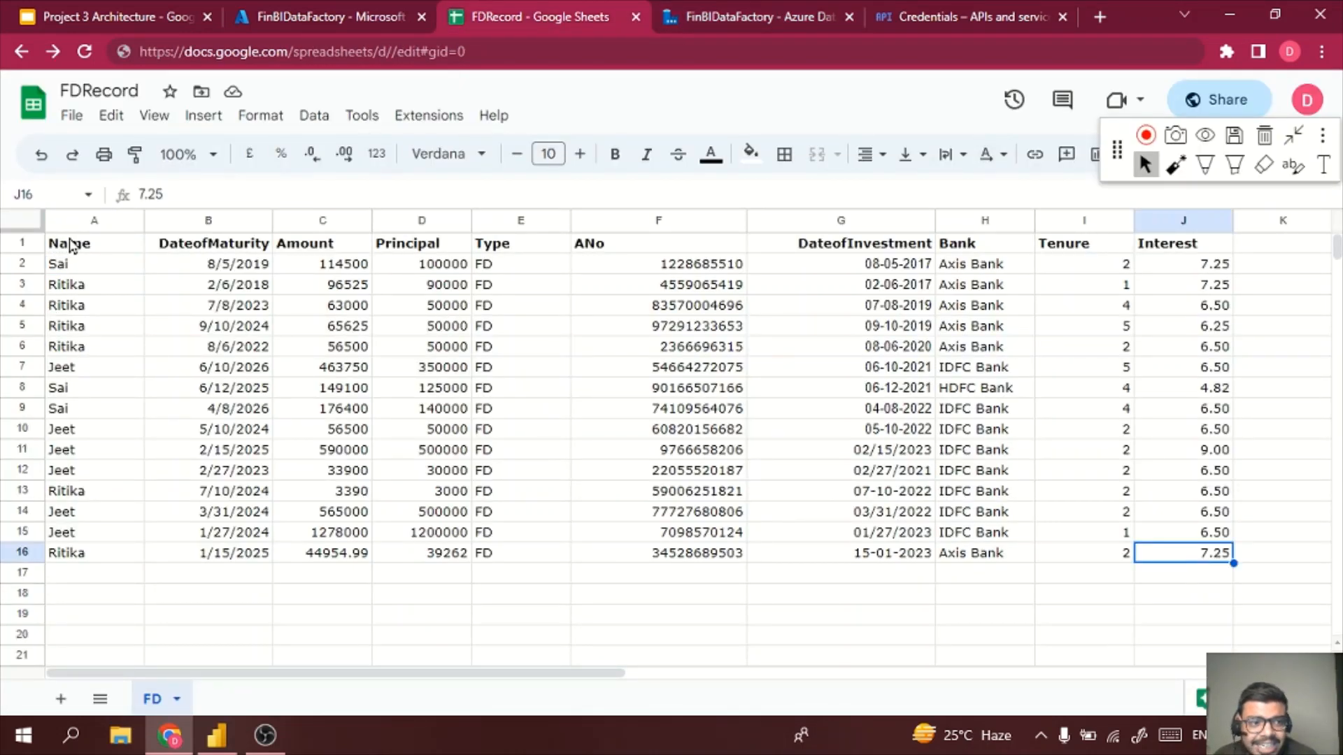
pyautogui.click(818, 13)
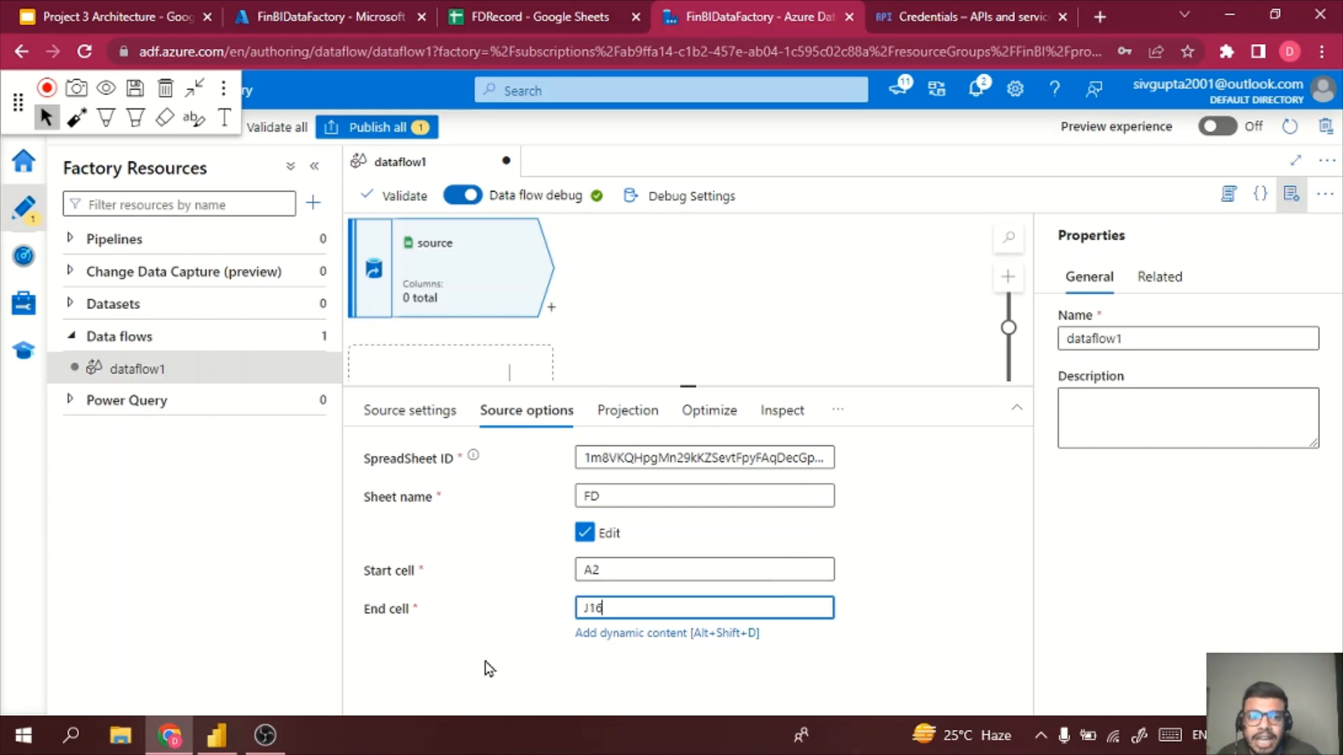
# - Import the source's schema in its projection and look through the imported columns
pyautogui.click(603, 411)
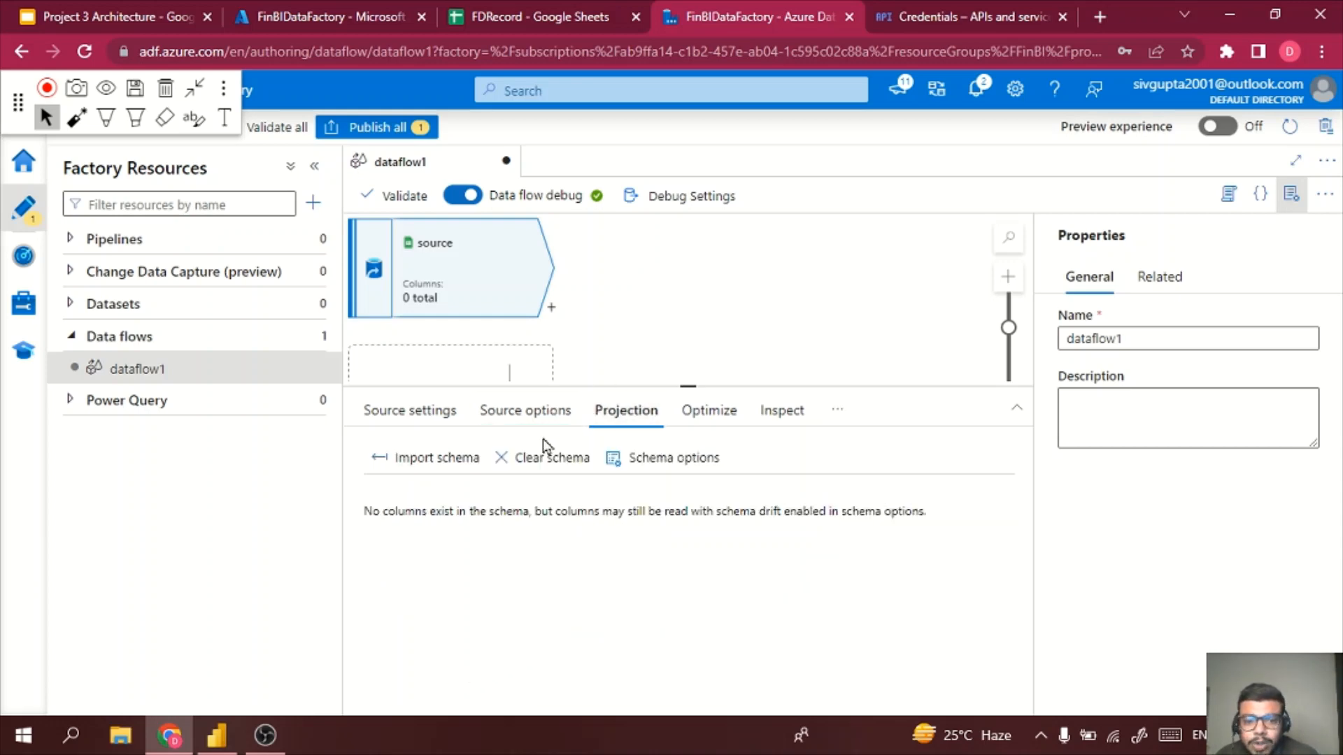
pyautogui.click(443, 460)
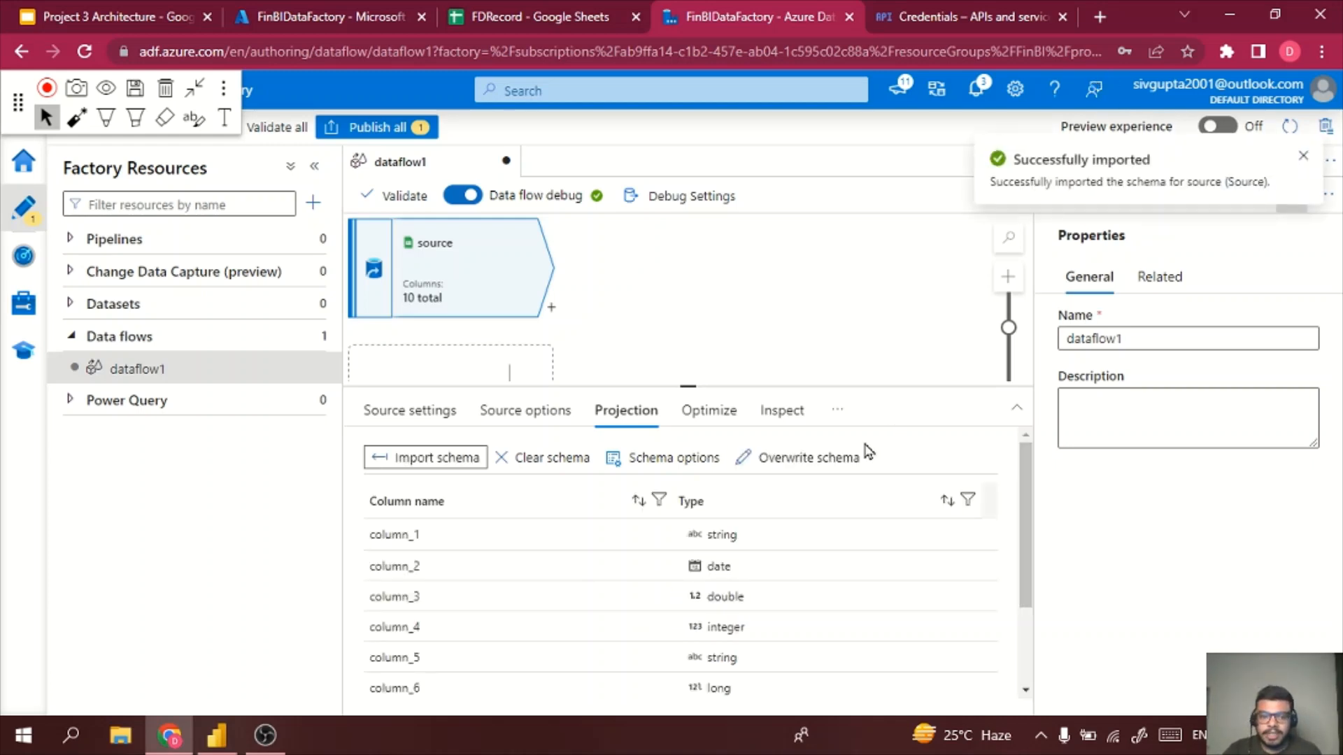
pyautogui.scroll(-1, 768, 627)
pyautogui.scroll(-3, 769, 630)
pyautogui.scroll(5, 762, 594)
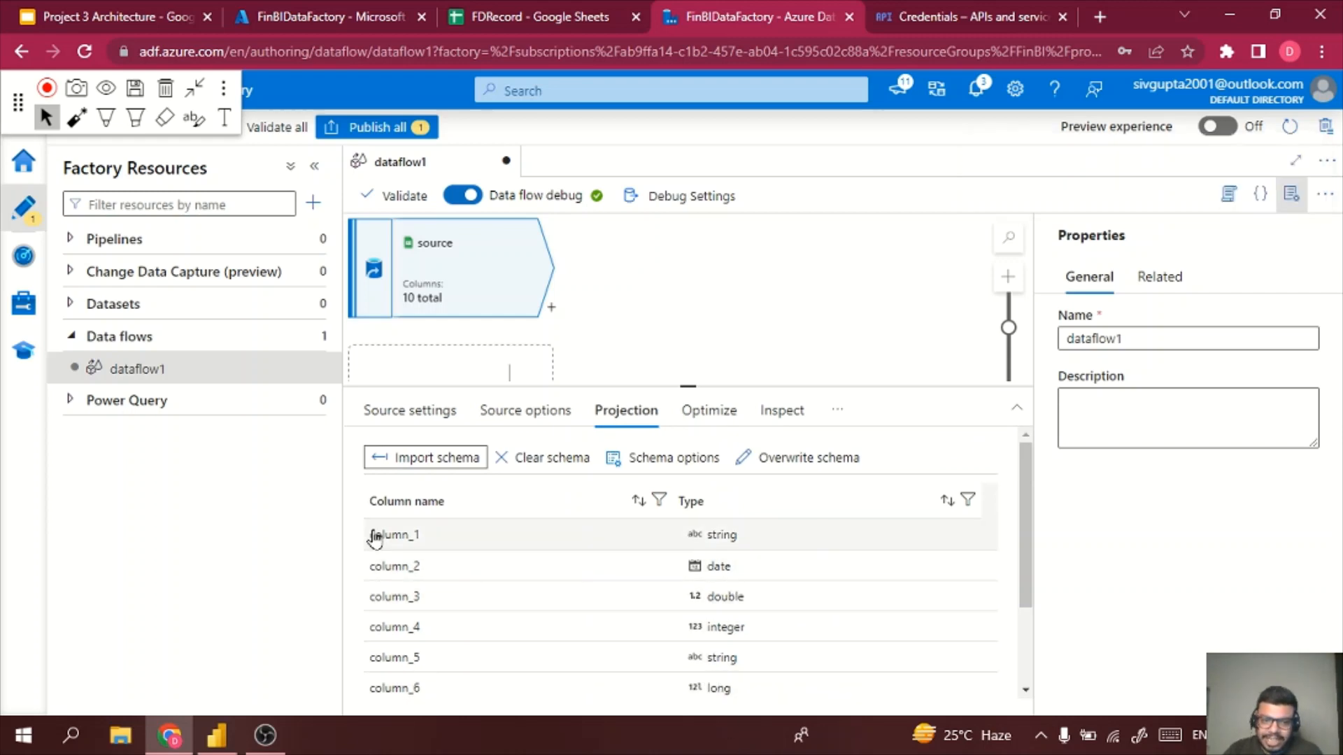
# - Check the projection's schema options, cancel them, and try to edit the name of column_1
pyautogui.click(681, 463)
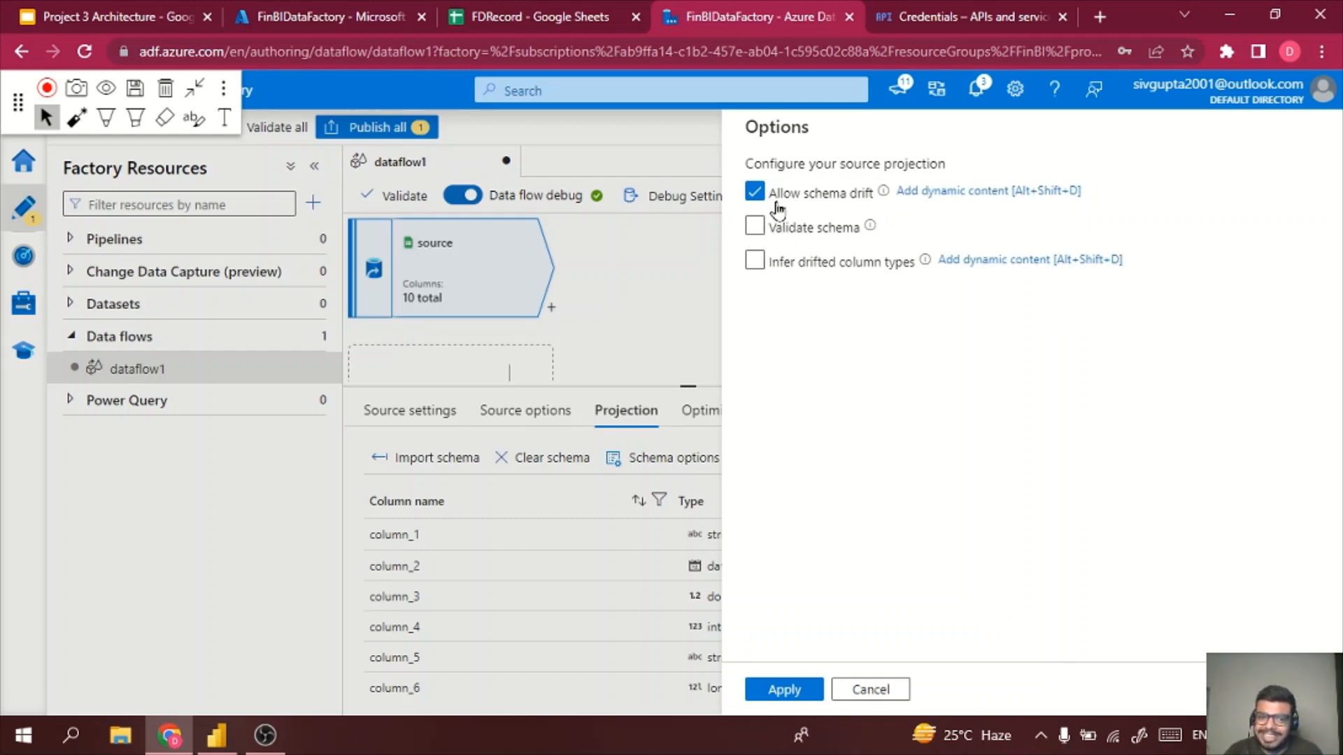
pyautogui.click(860, 691)
pyautogui.doubleClick(412, 540)
pyautogui.click(425, 537)
pyautogui.click(401, 506)
pyautogui.scroll(-3, 811, 602)
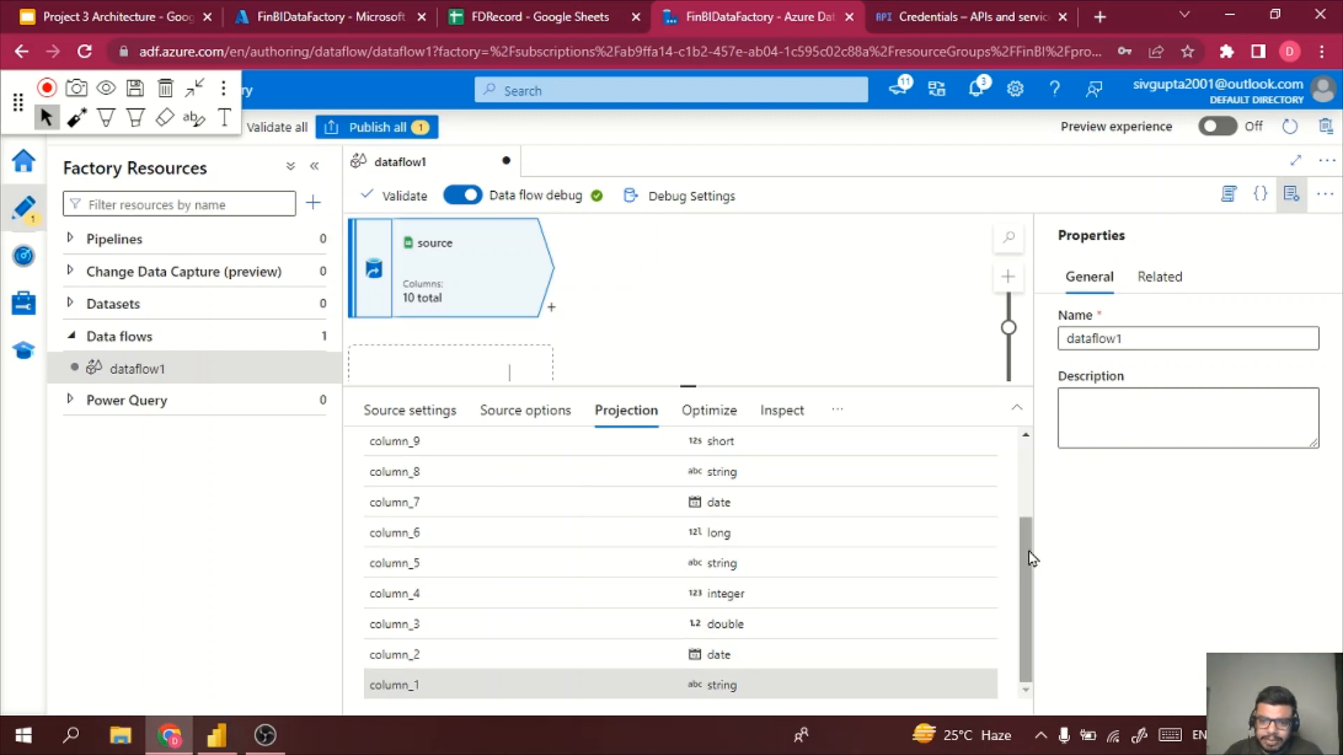
pyautogui.moveTo(1028, 556); pyautogui.dragTo(1038, 455)
# - Review the source's settings and source options for a way to handle the column names
pyautogui.click(441, 409)
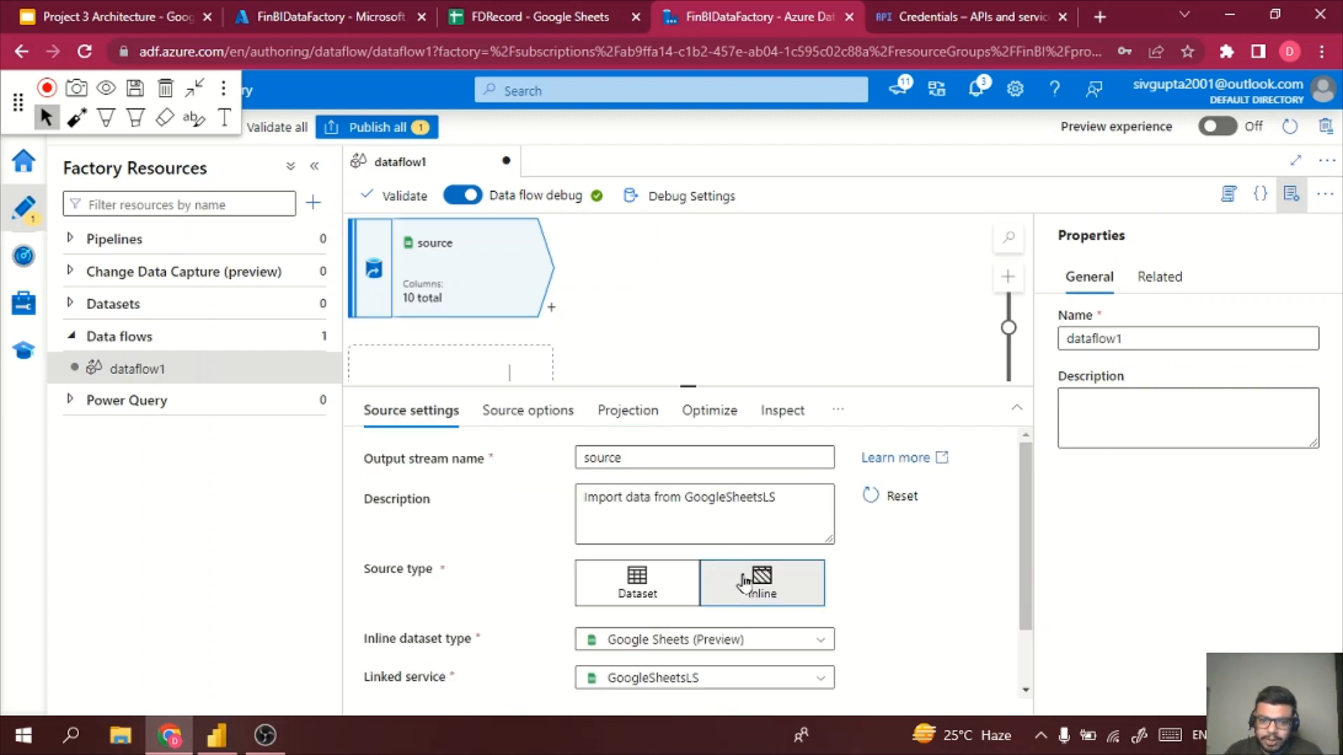
pyautogui.scroll(-1, 741, 584)
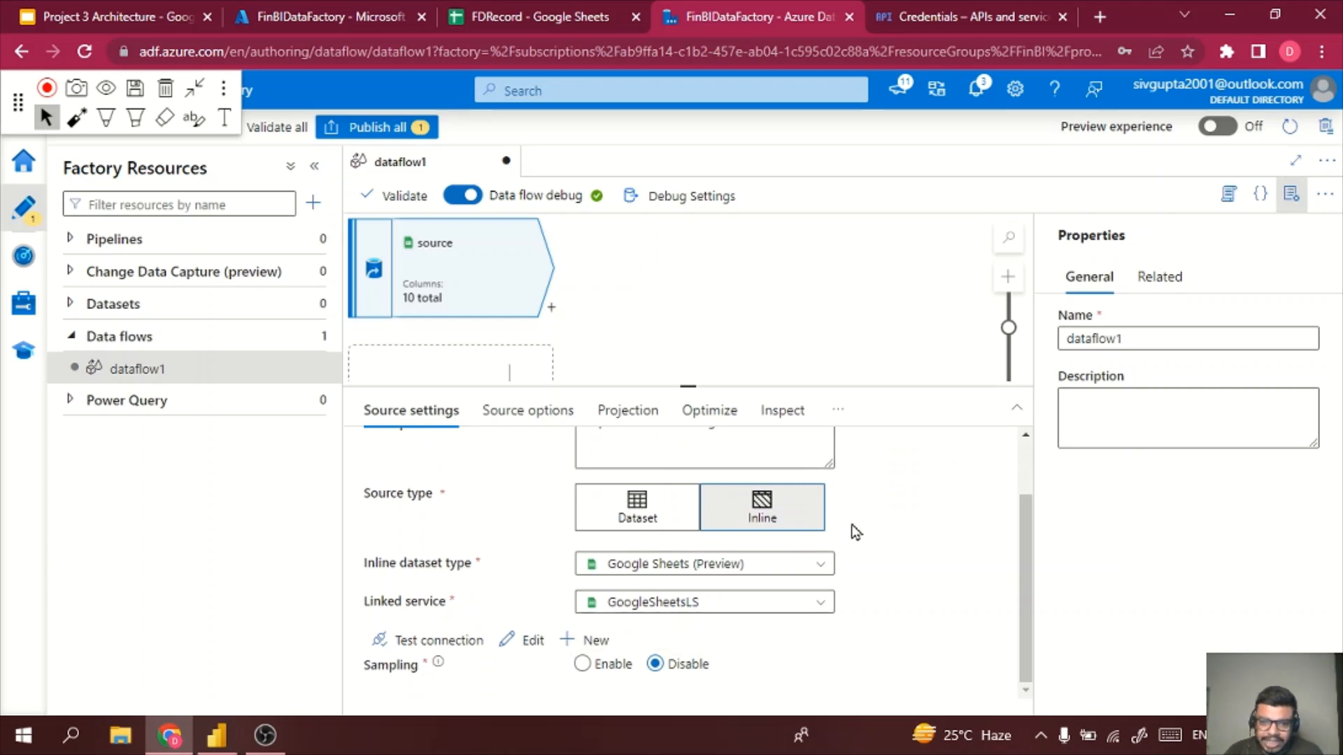
pyautogui.click(516, 412)
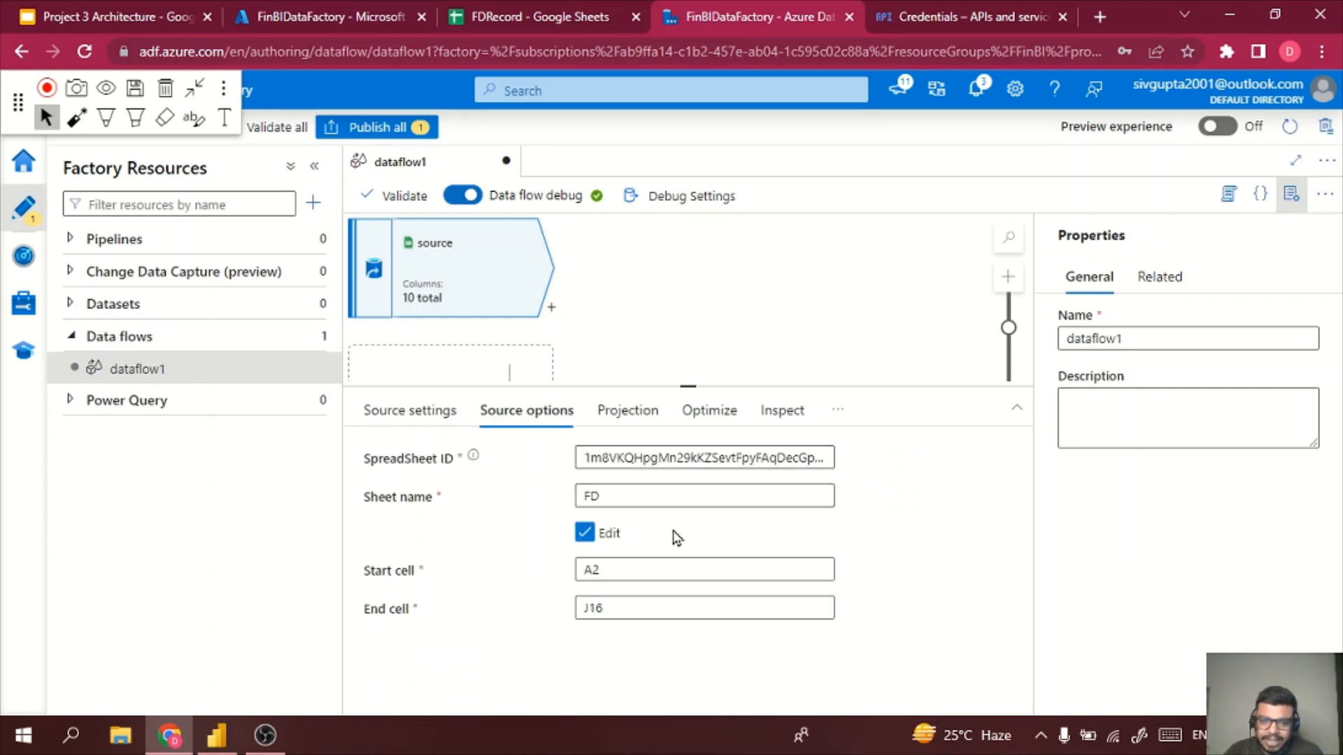
pyautogui.click(656, 409)
pyautogui.click(700, 412)
# - Recheck the schema options without applying changes and enable Overwrite schema for the source's projection
pyautogui.click(629, 412)
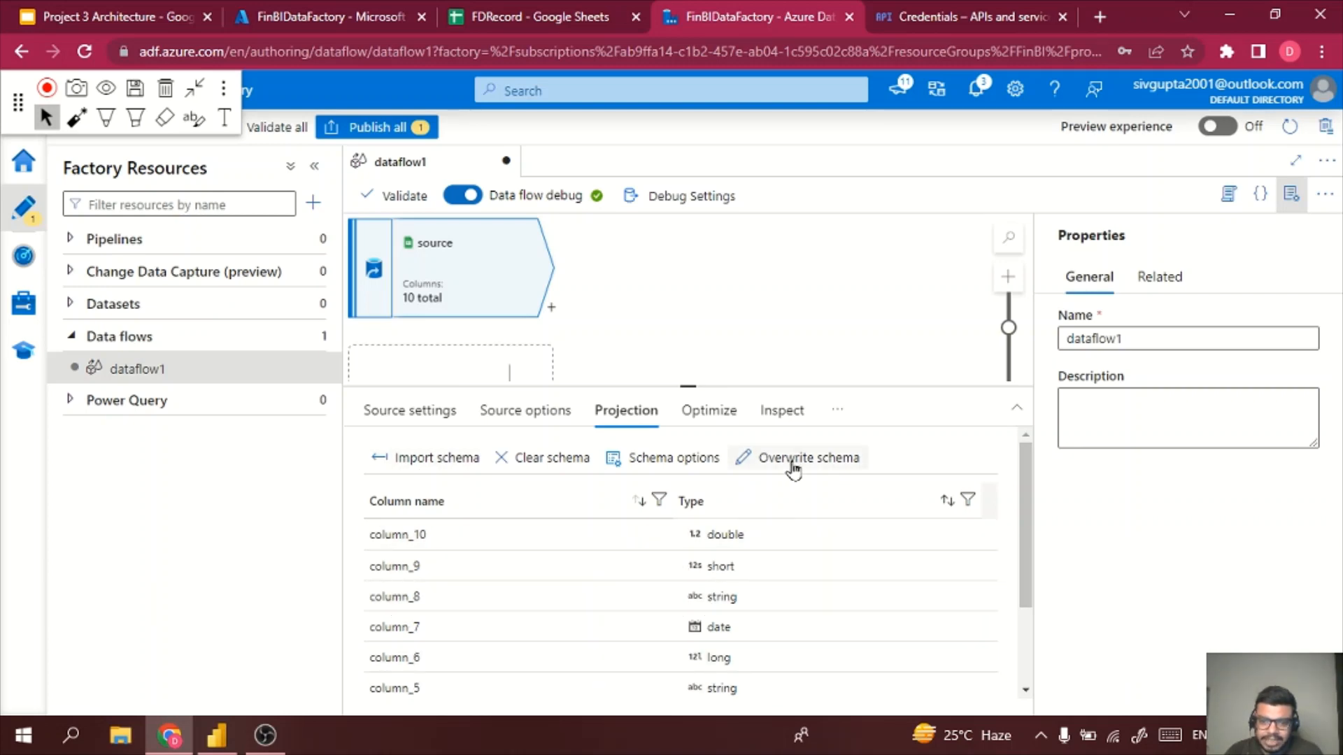
pyautogui.click(666, 458)
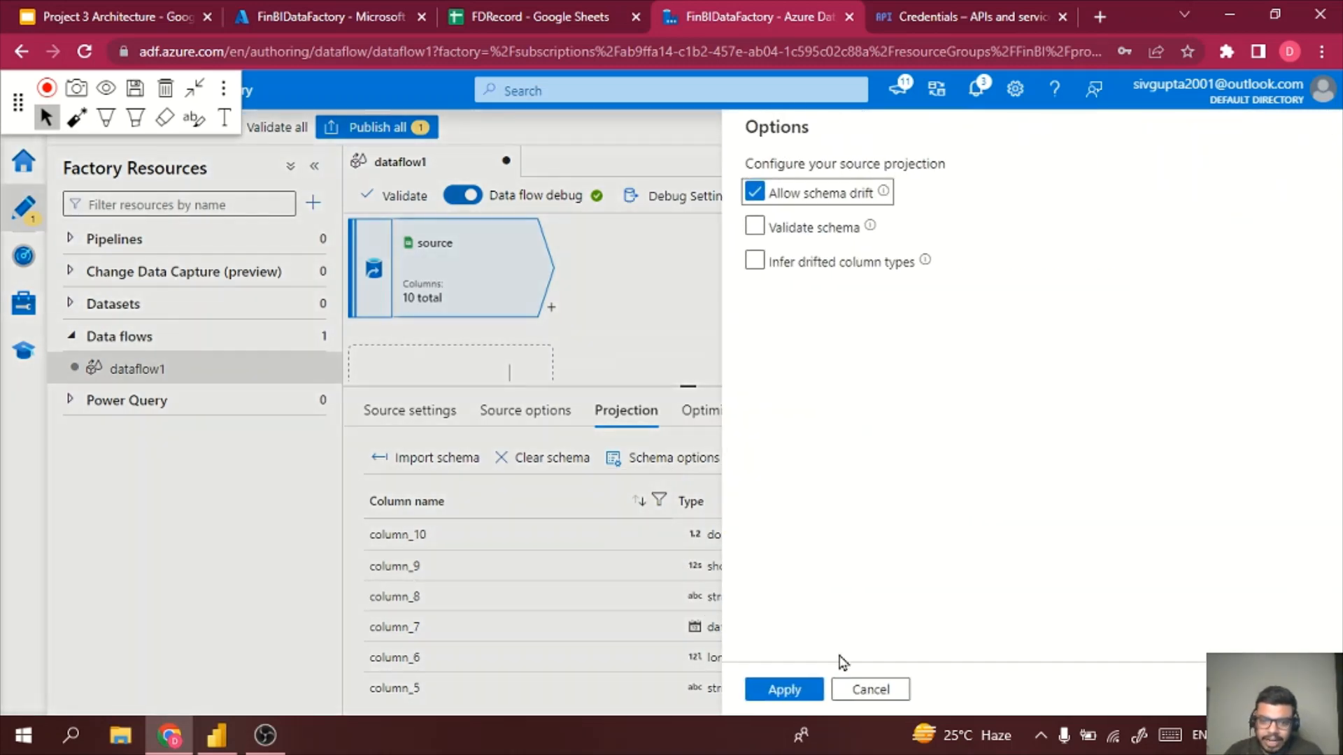
pyautogui.click(862, 691)
pyautogui.click(758, 463)
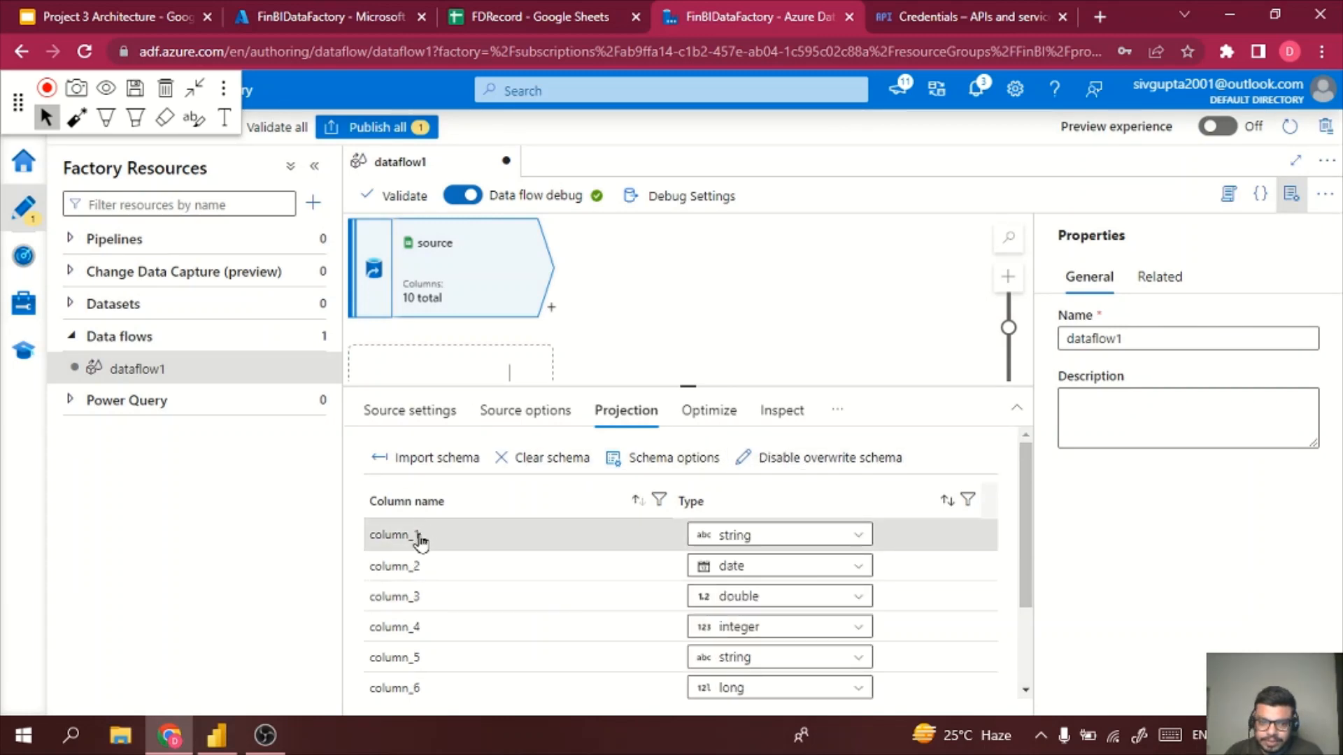
# - Check the source's partition option and column inspection, and refresh the data preview
pyautogui.click(708, 411)
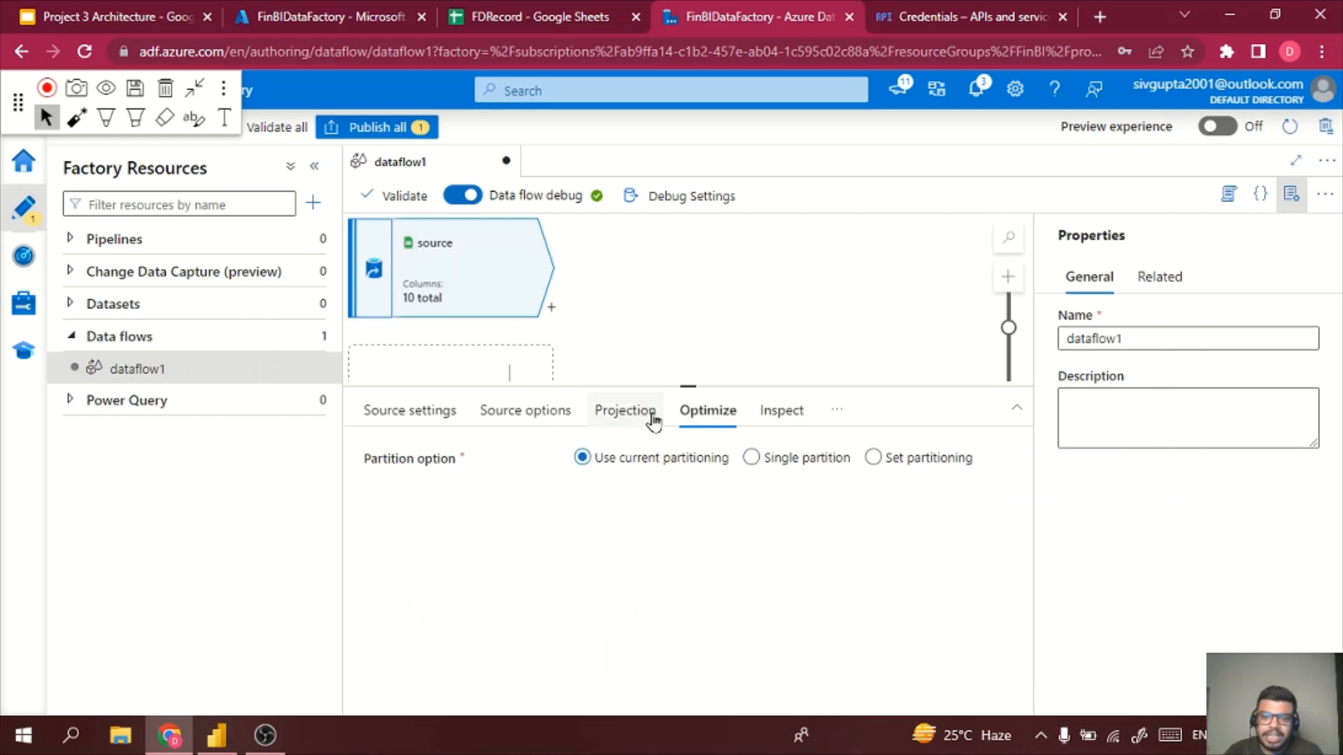
pyautogui.click(775, 417)
pyautogui.click(836, 417)
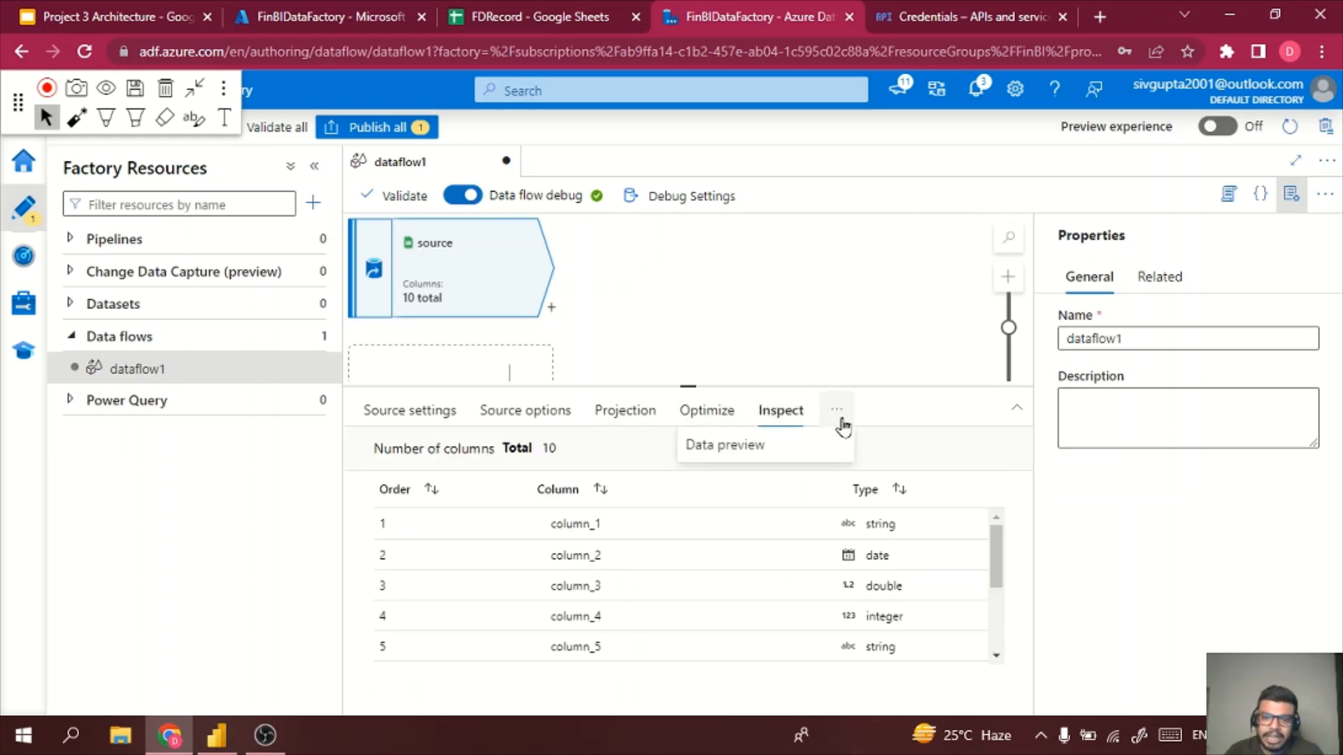
pyautogui.click(822, 444)
pyautogui.click(432, 486)
pyautogui.moveTo(704, 533); pyautogui.dragTo(496, 543)
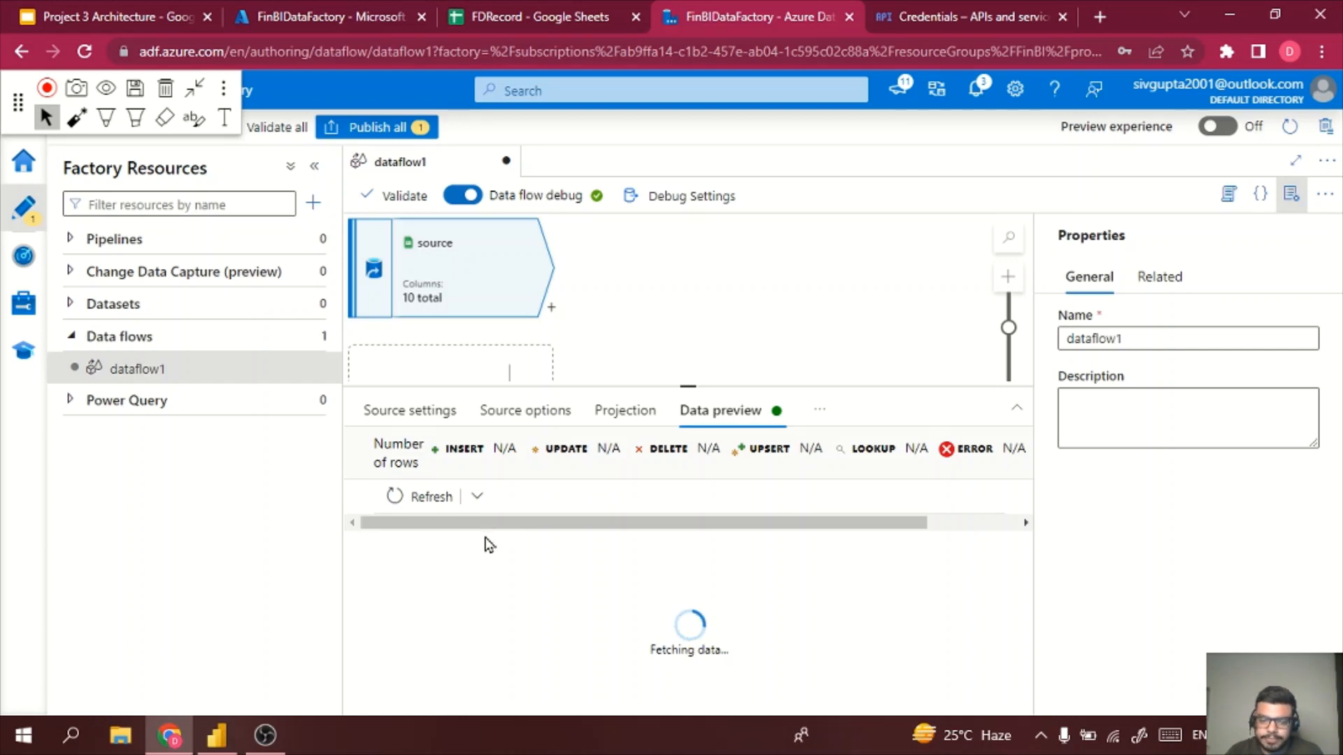
# - Examine the previewed rows across all source columns, including the date columns
pyautogui.scroll(-3, 510, 614)
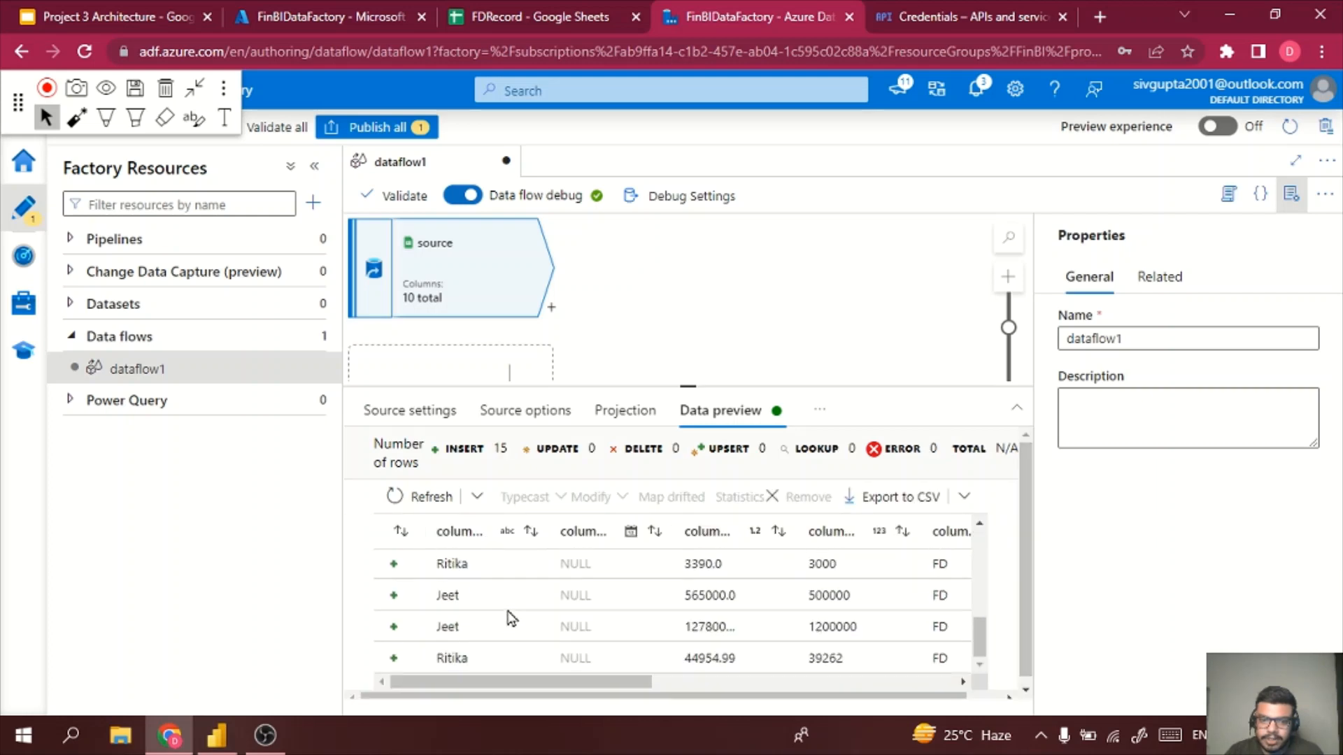
pyautogui.moveTo(569, 681); pyautogui.dragTo(866, 684)
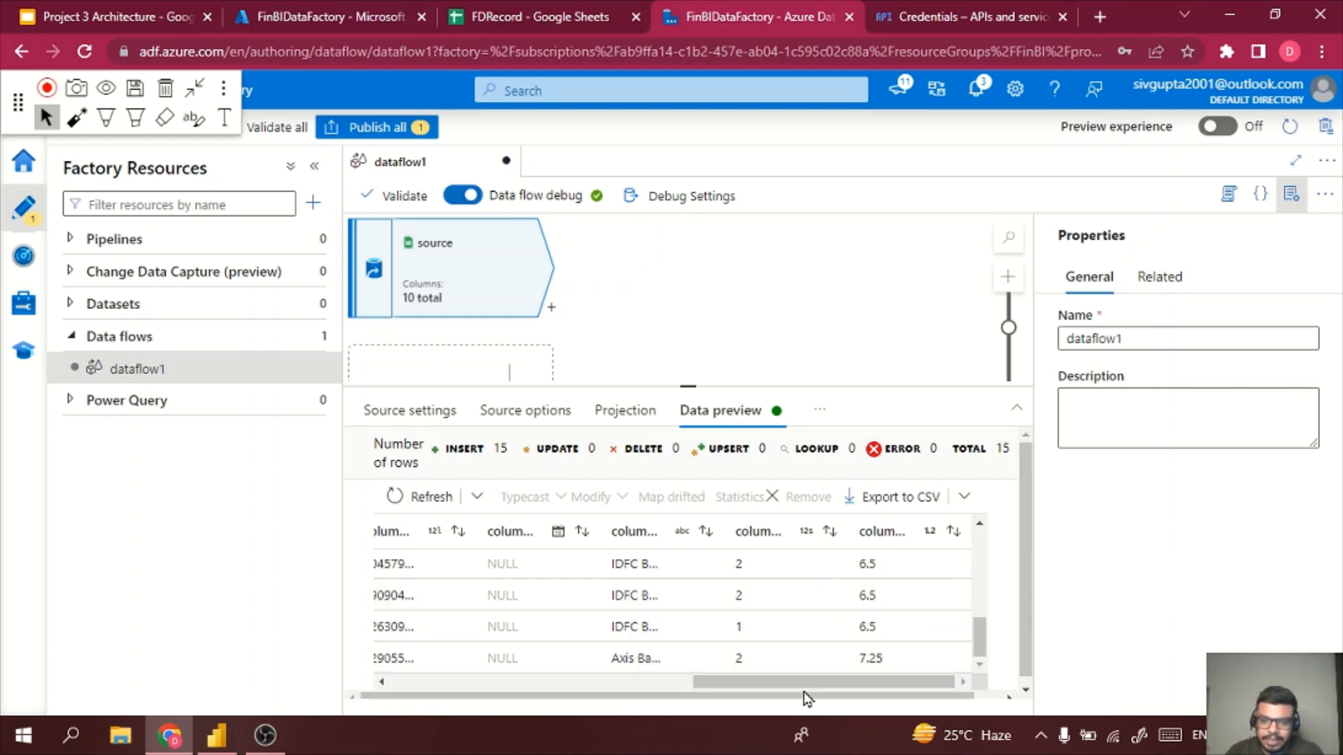
pyautogui.moveTo(795, 689); pyautogui.dragTo(684, 687)
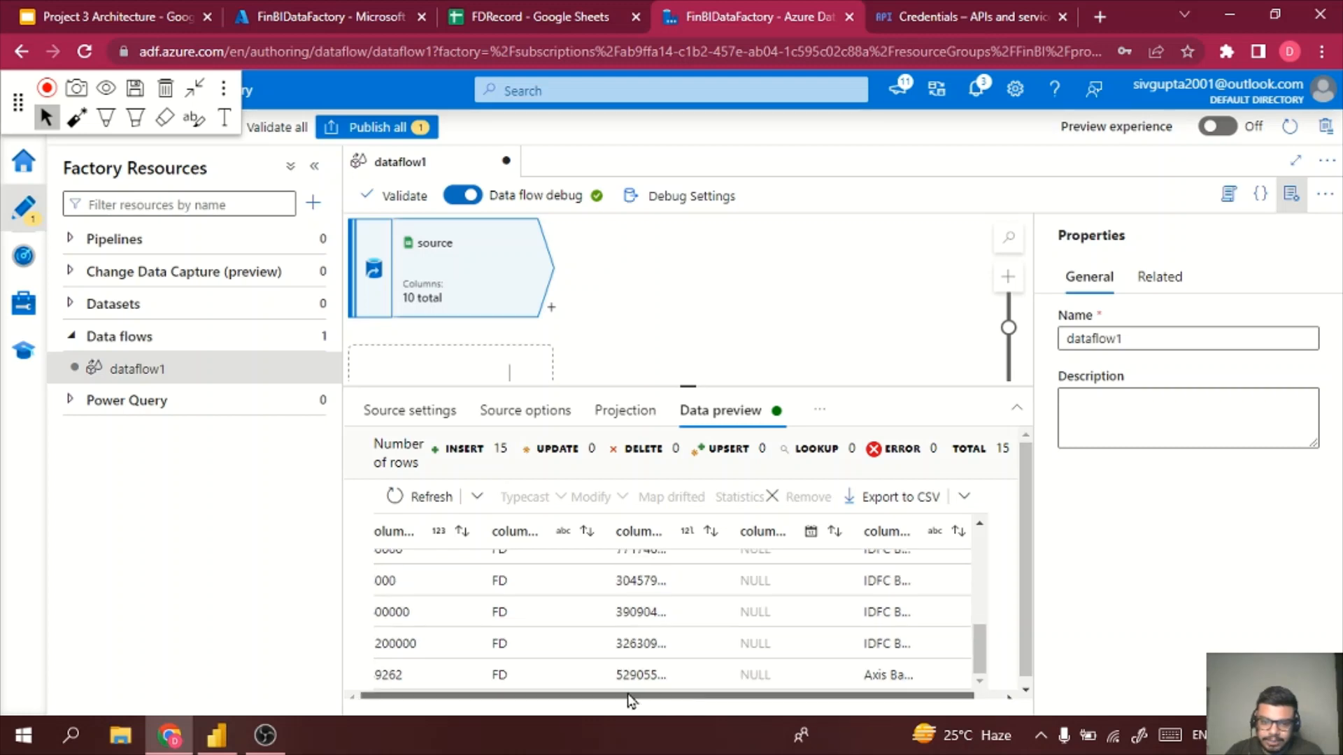
pyautogui.moveTo(778, 682); pyautogui.dragTo(501, 670)
# - Recheck the source options and view the data types available for column_2 in the projection
pyautogui.click(535, 412)
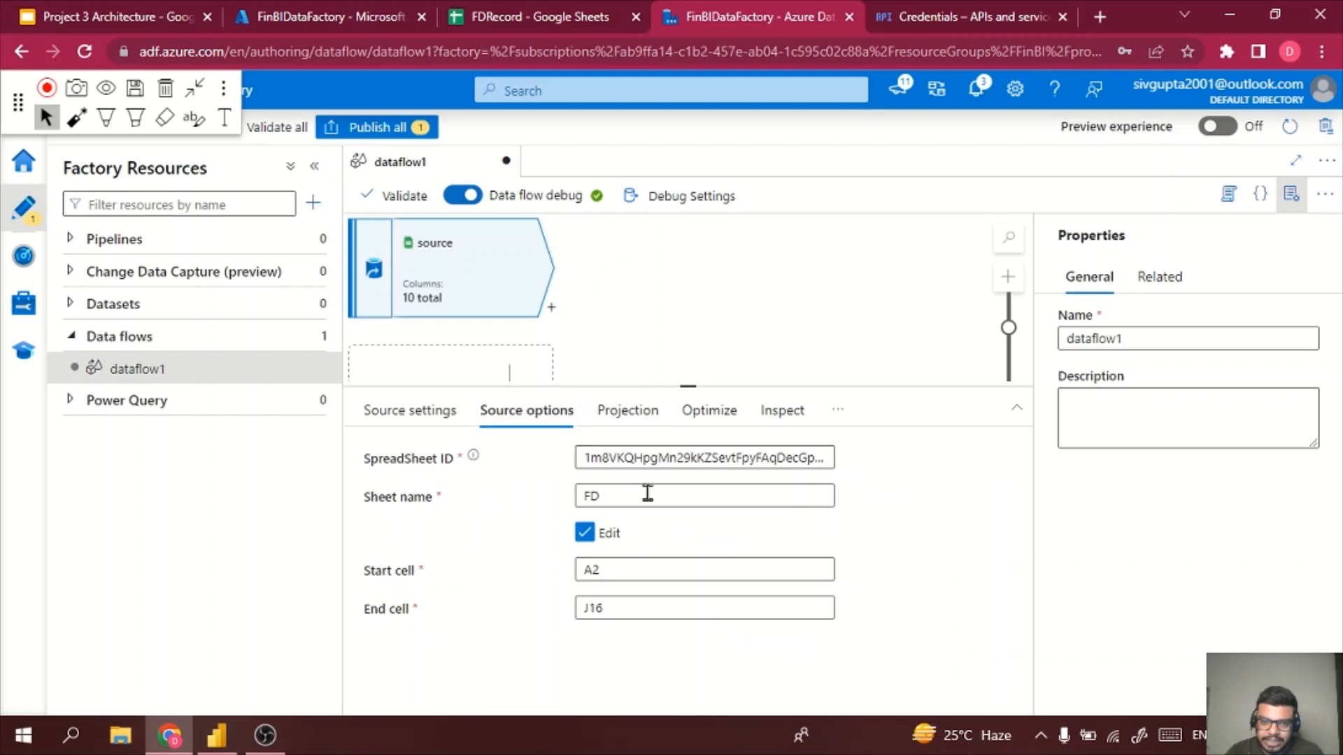
pyautogui.click(663, 424)
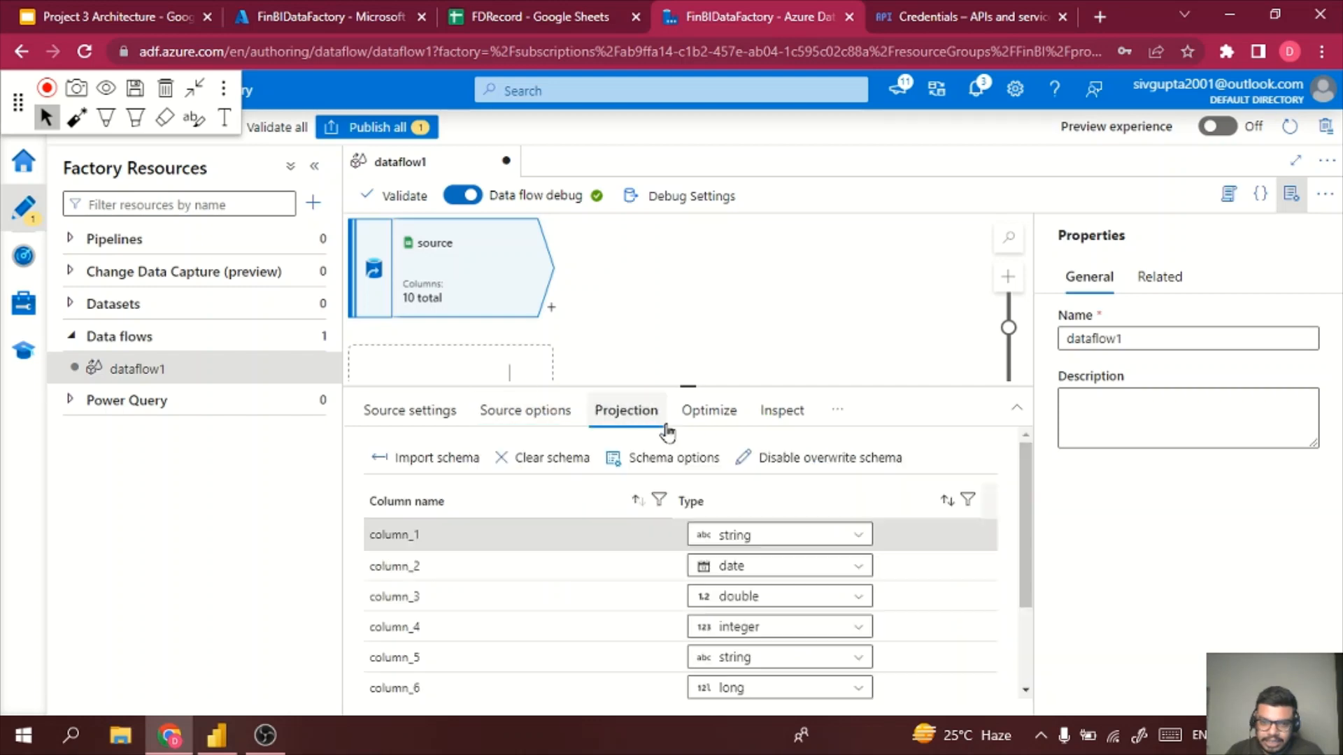
pyautogui.click(818, 568)
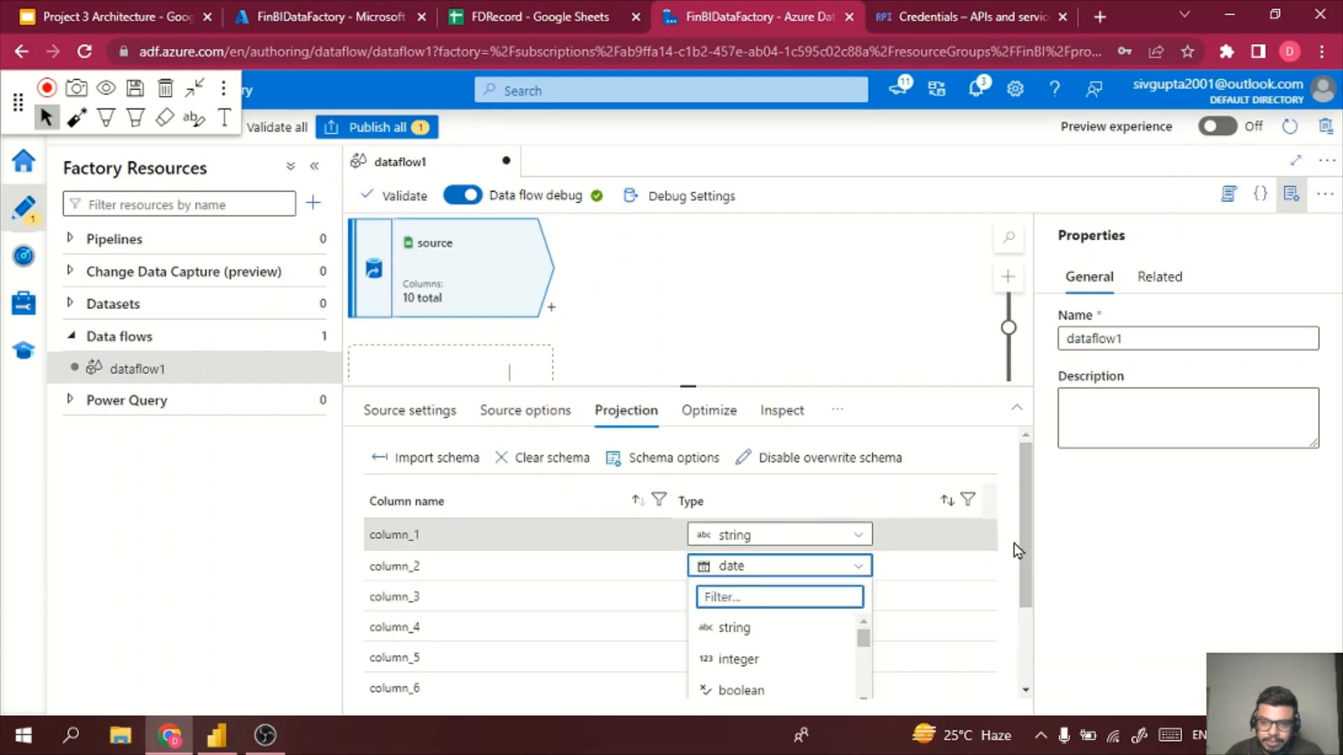
pyautogui.click(976, 563)
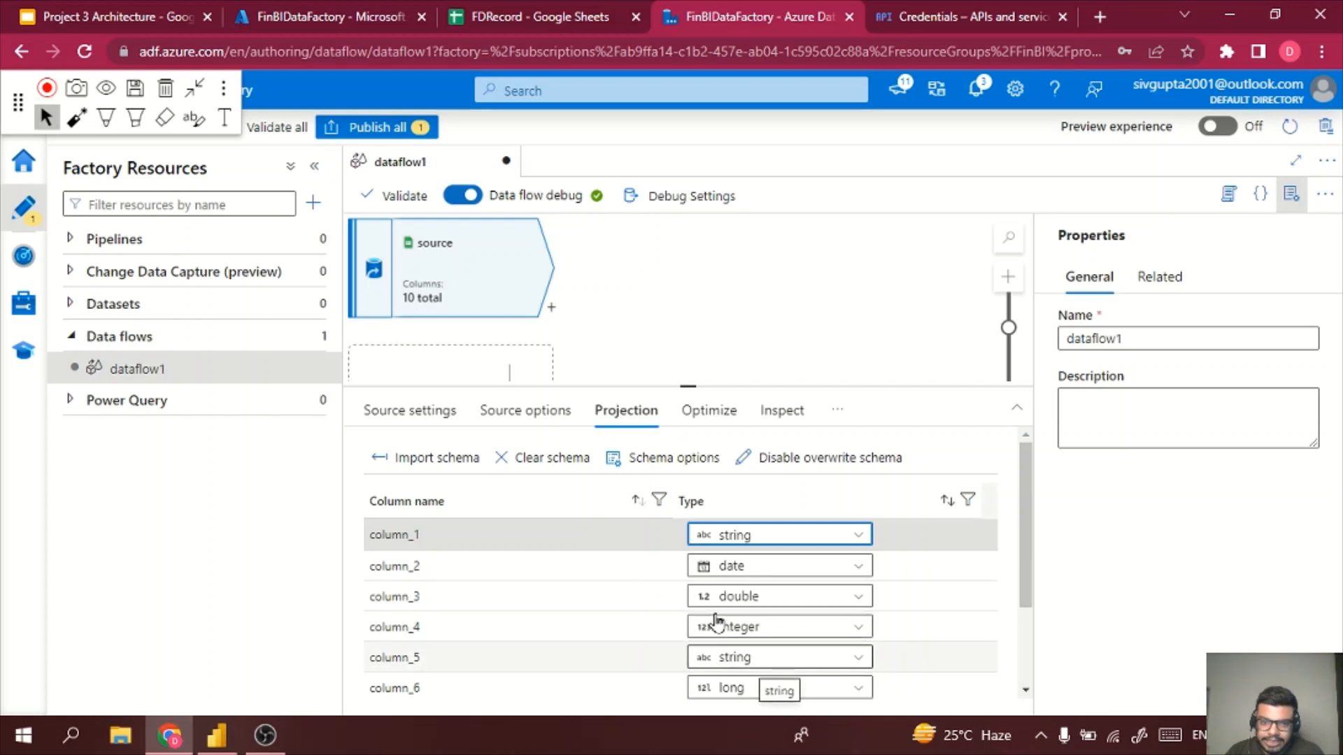
# - Add a Select transformation after the source and enlarge its settings area to show the column mappings
pyautogui.moveTo(690, 385); pyautogui.dragTo(670, 541)
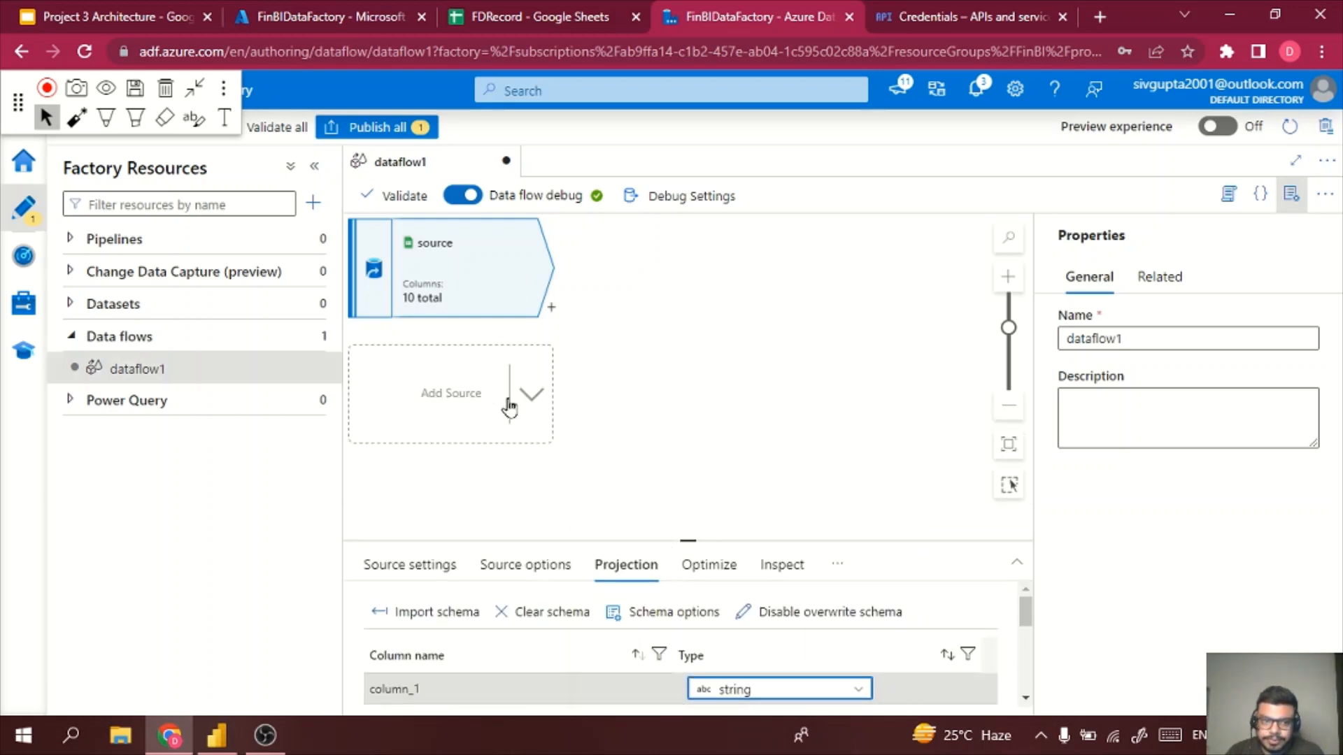
pyautogui.moveTo(691, 541); pyautogui.dragTo(734, 330)
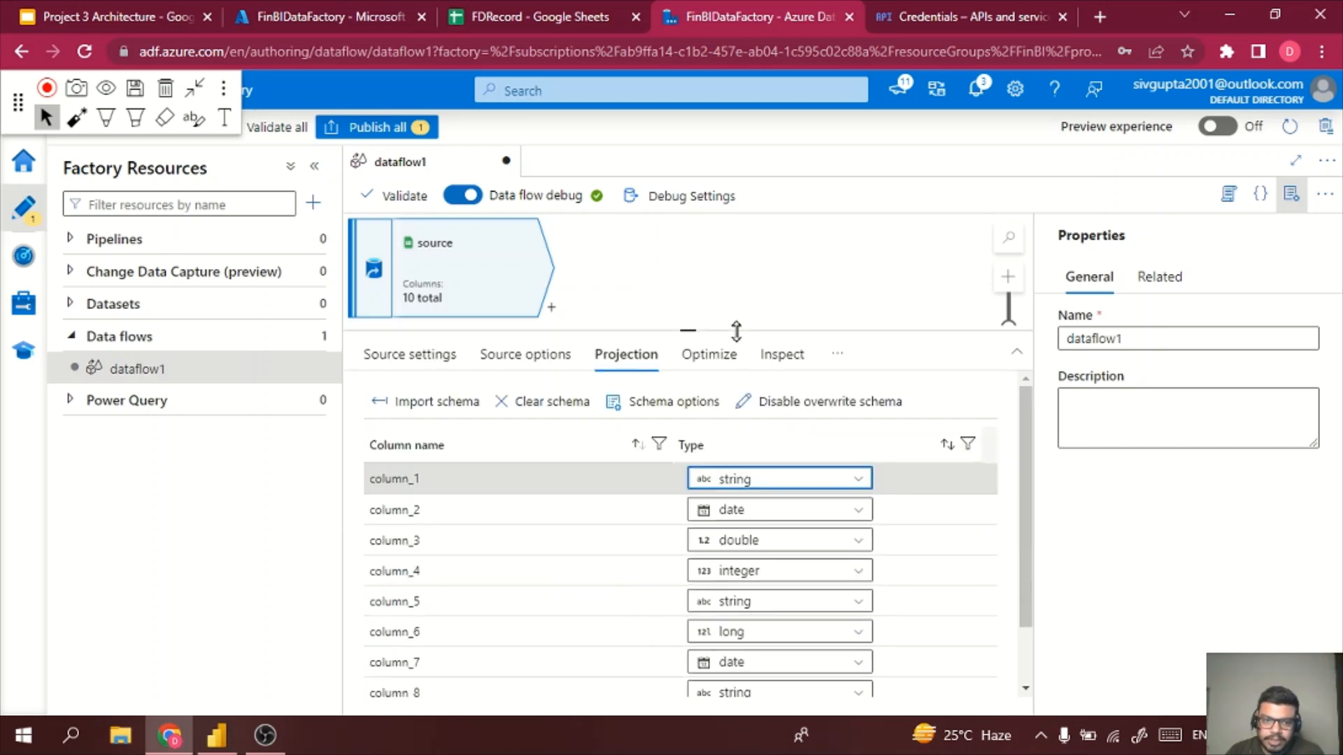
pyautogui.click(550, 313)
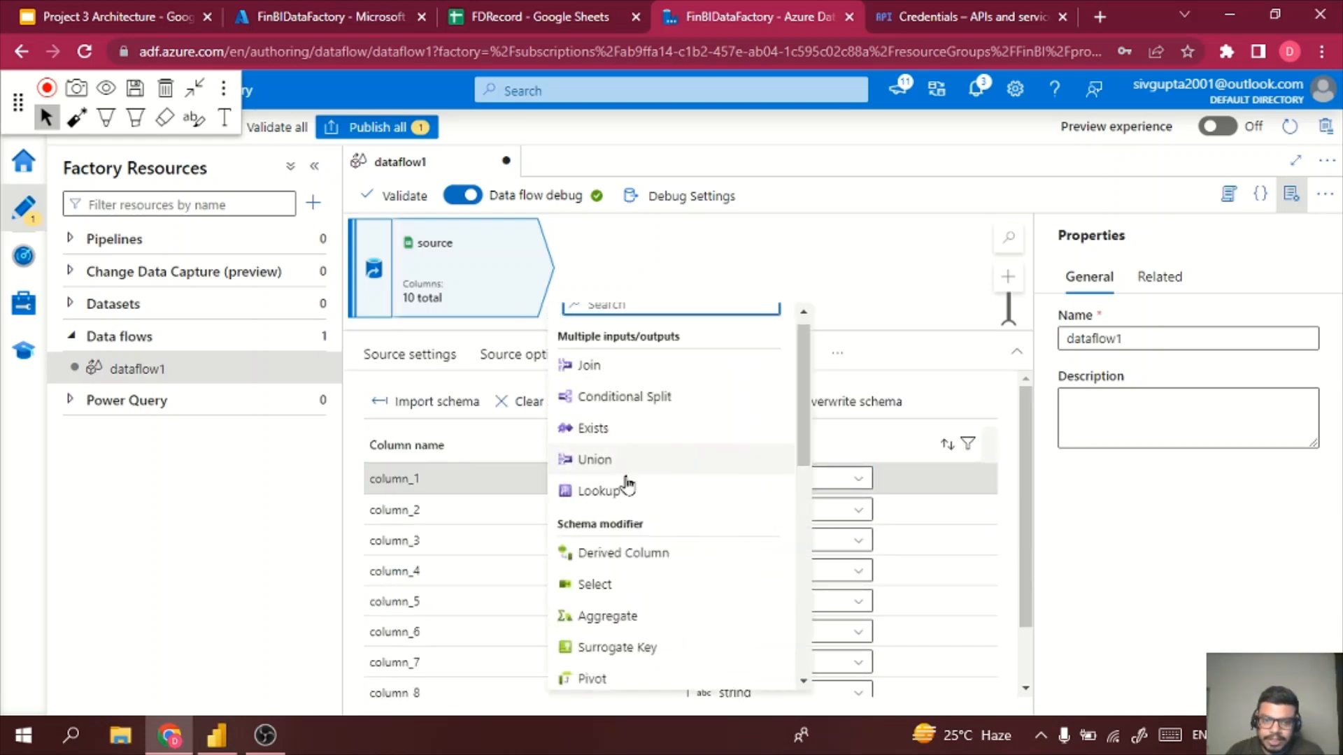
pyautogui.click(684, 584)
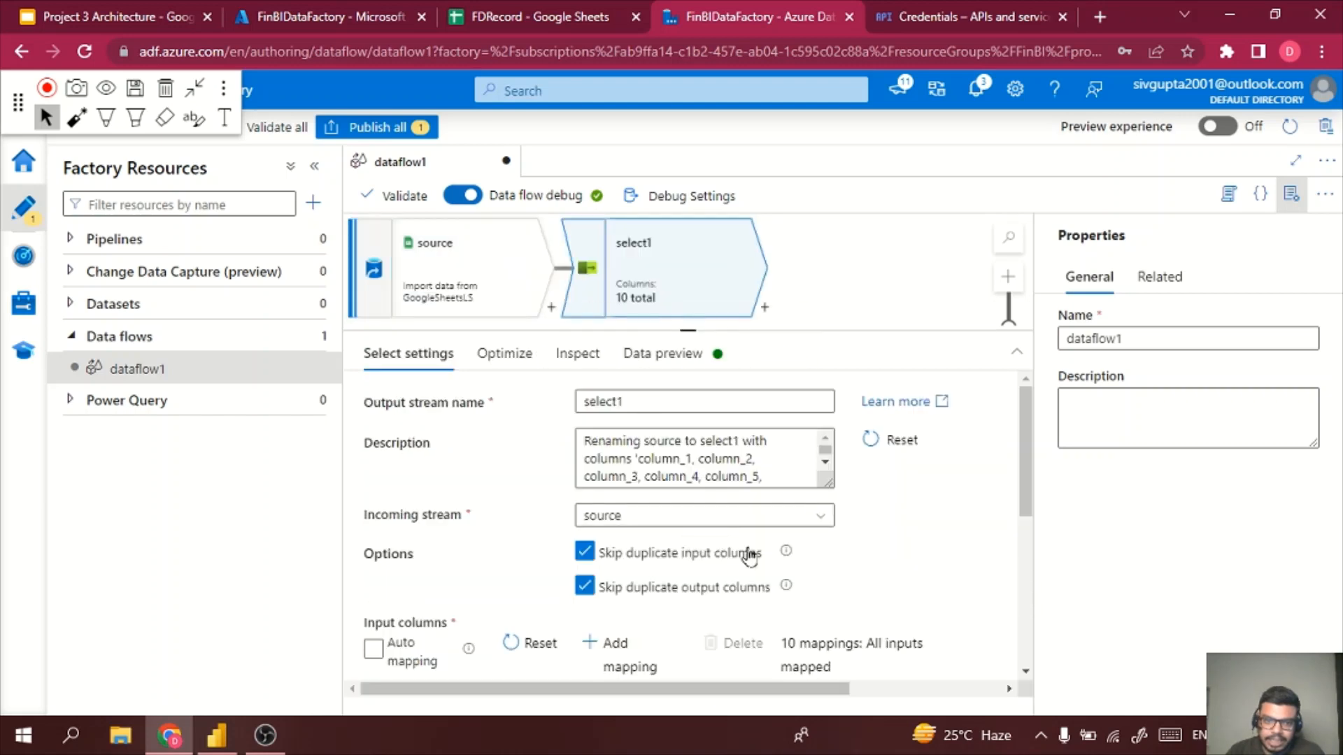
pyautogui.moveTo(684, 330); pyautogui.dragTo(690, 218)
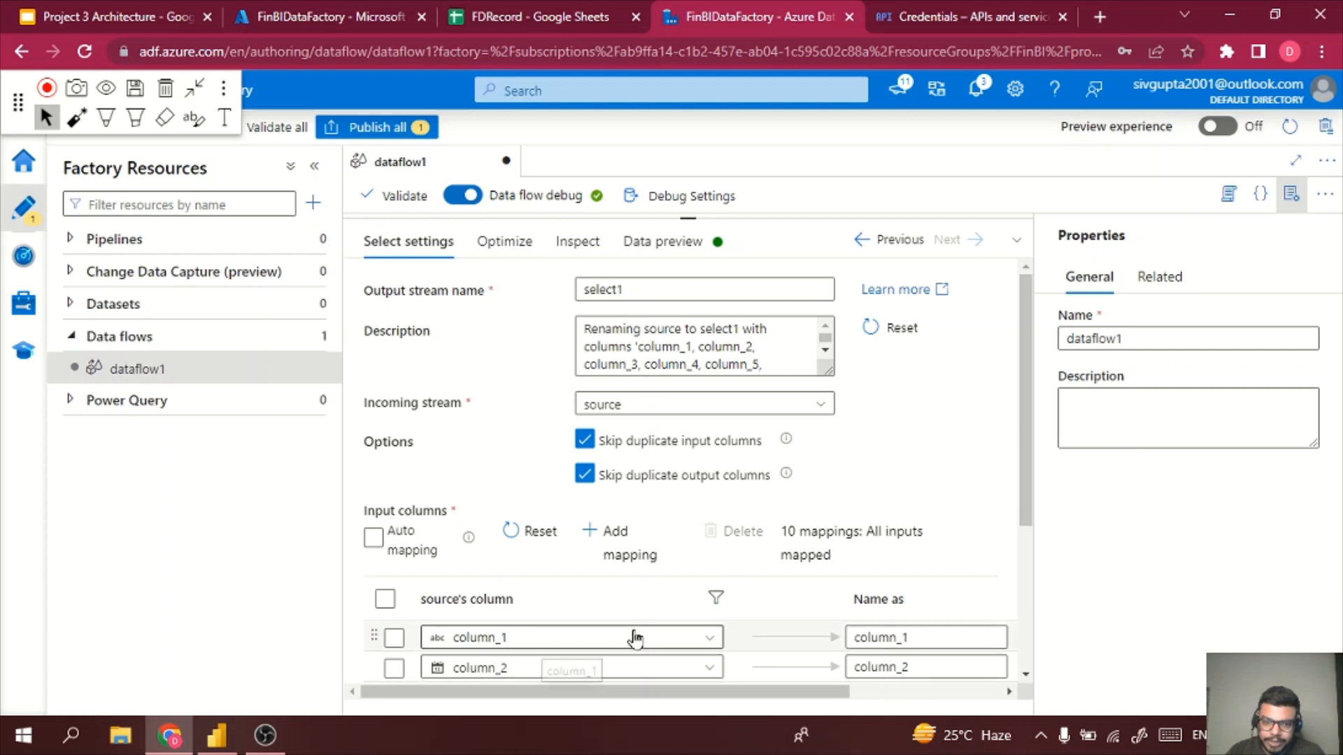
# - Check the first column header in the FDRecord sheet and rename the column_1 output to name in the Select mappings
pyautogui.moveTo(722, 699); pyautogui.dragTo(839, 699)
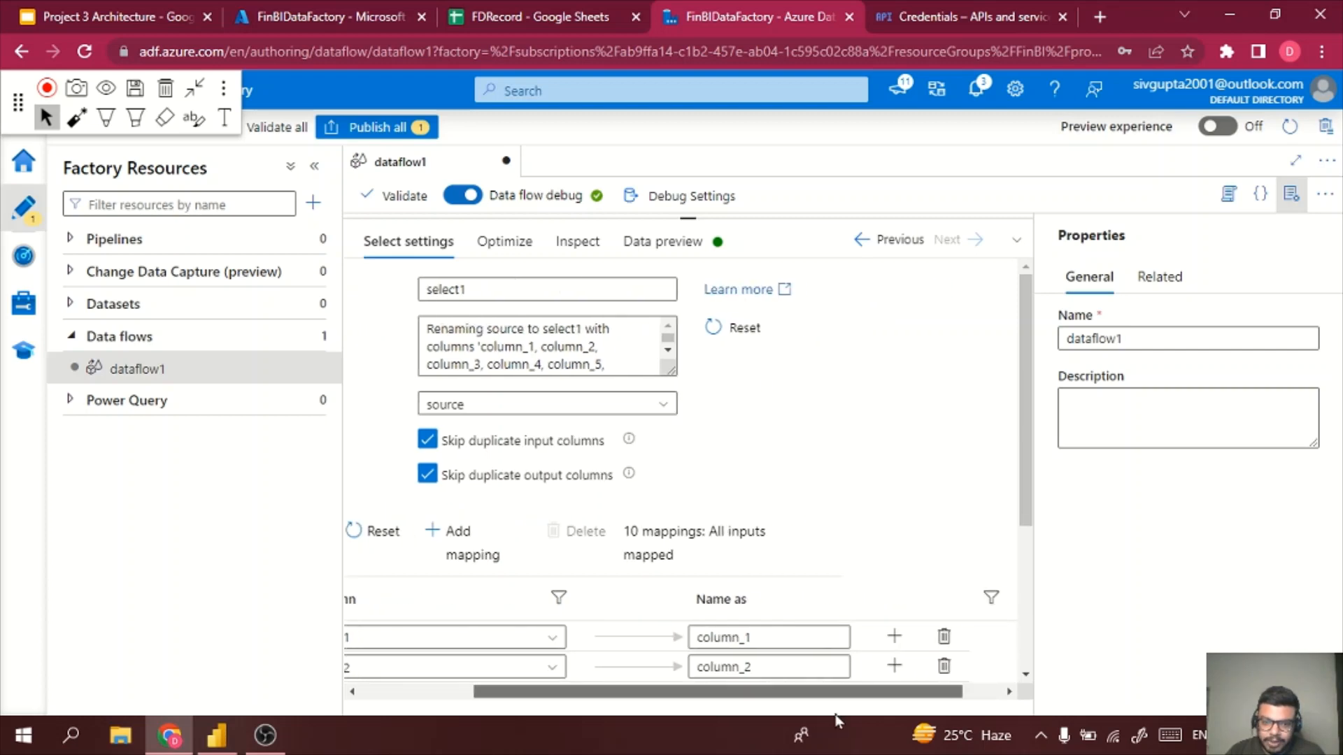
pyautogui.scroll(-3, 699, 531)
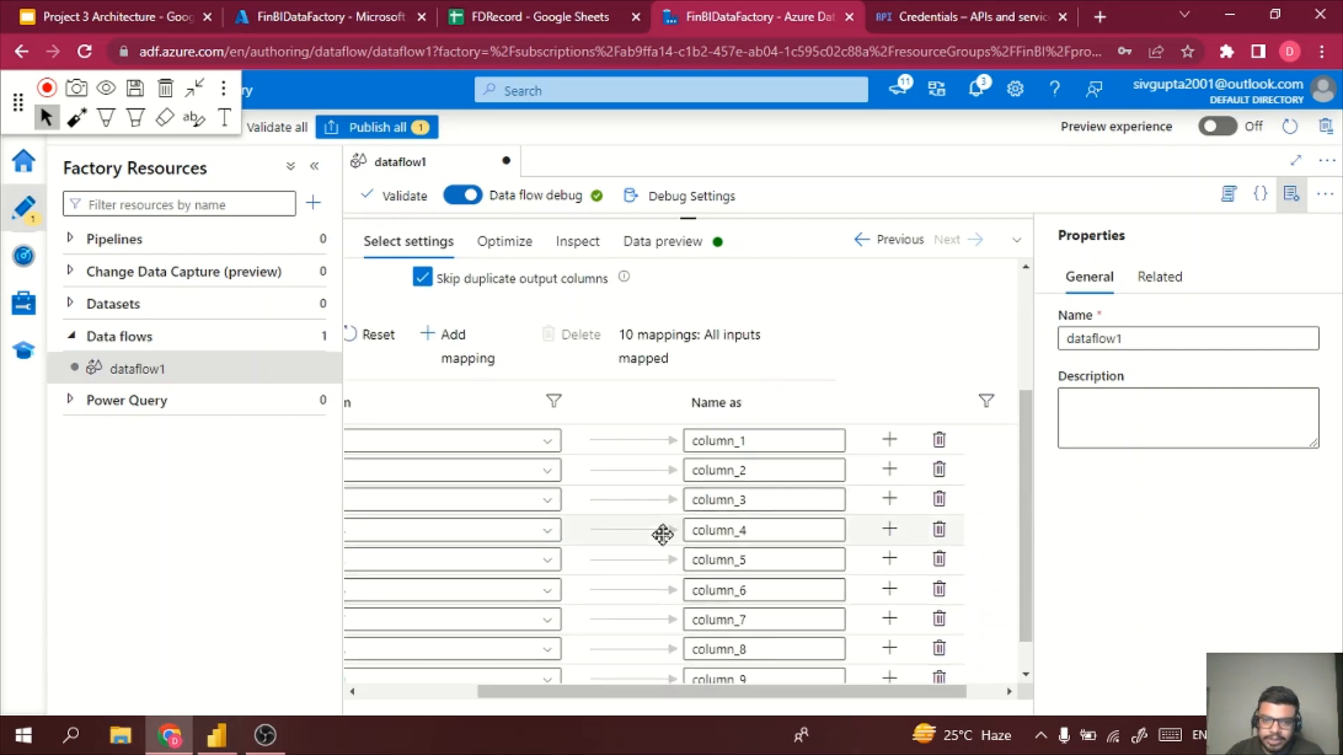
pyautogui.moveTo(760, 689); pyautogui.dragTo(636, 698)
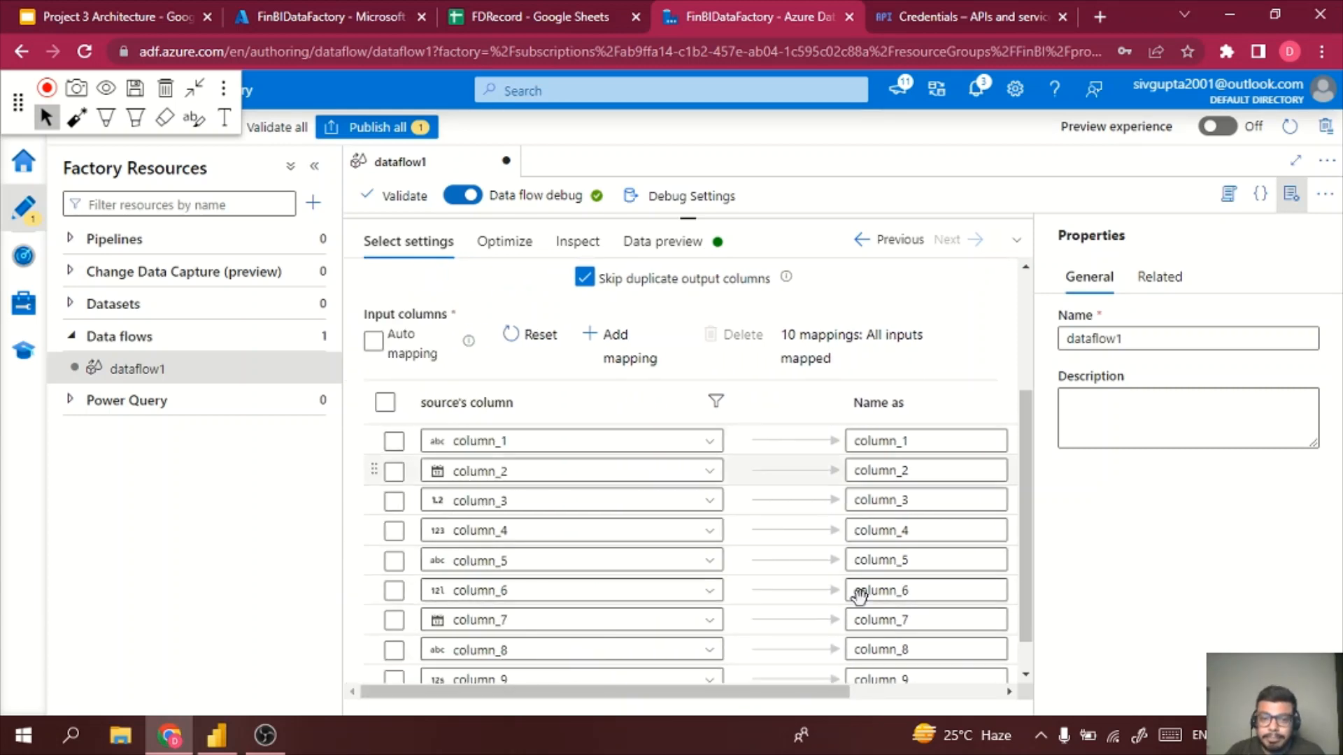
pyautogui.doubleClick(879, 441)
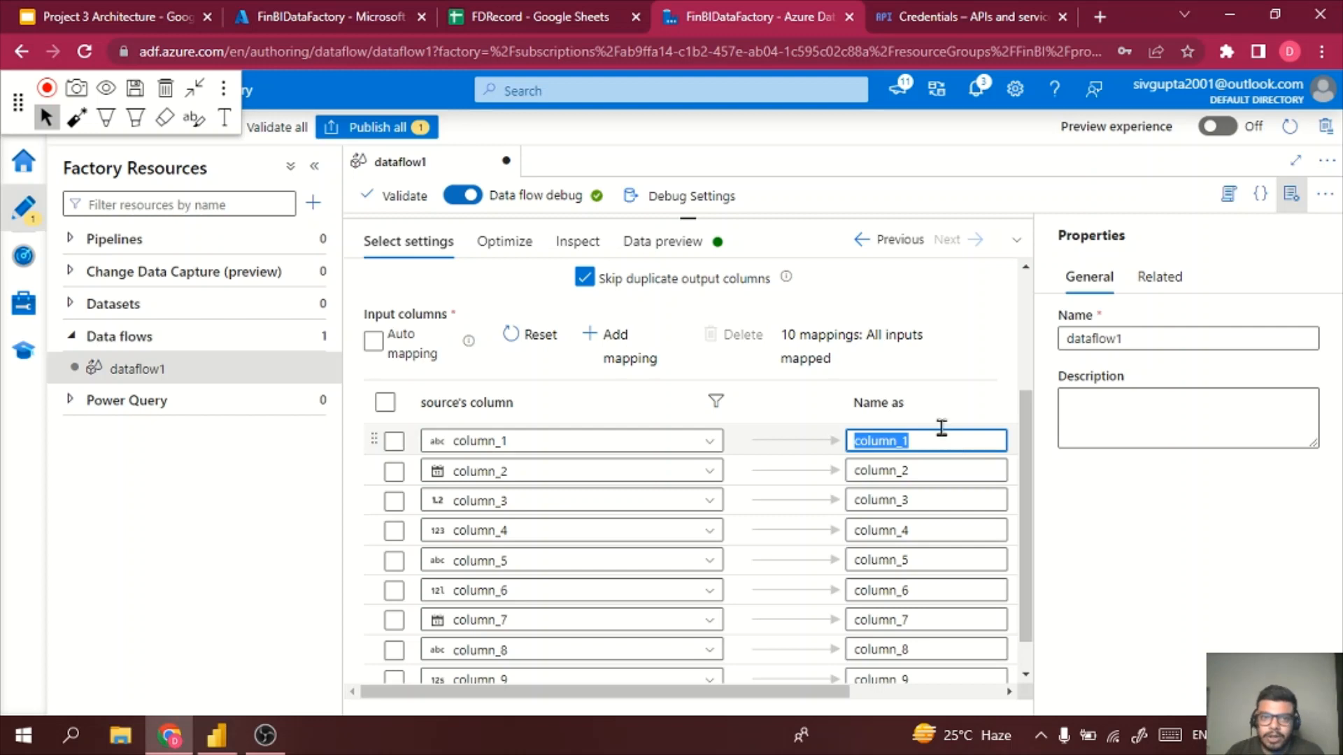
pyautogui.click(548, 11)
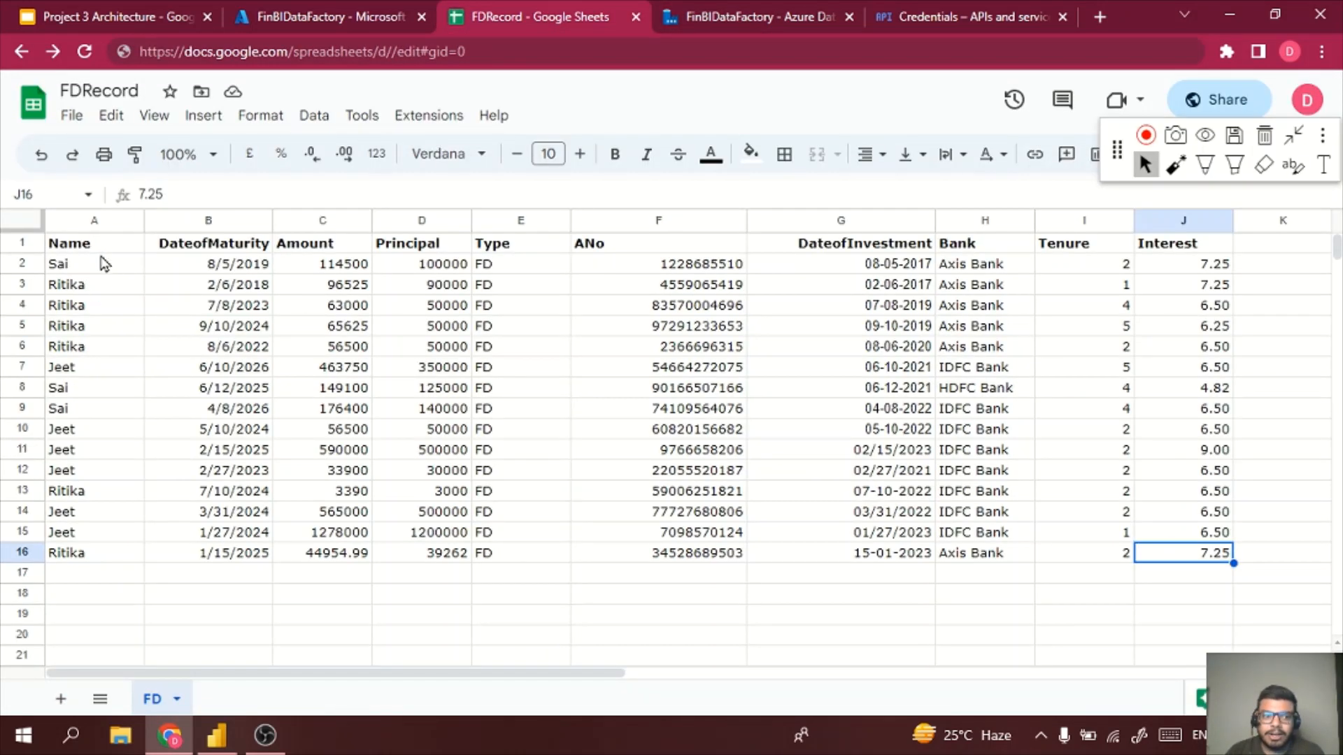
pyautogui.click(82, 243)
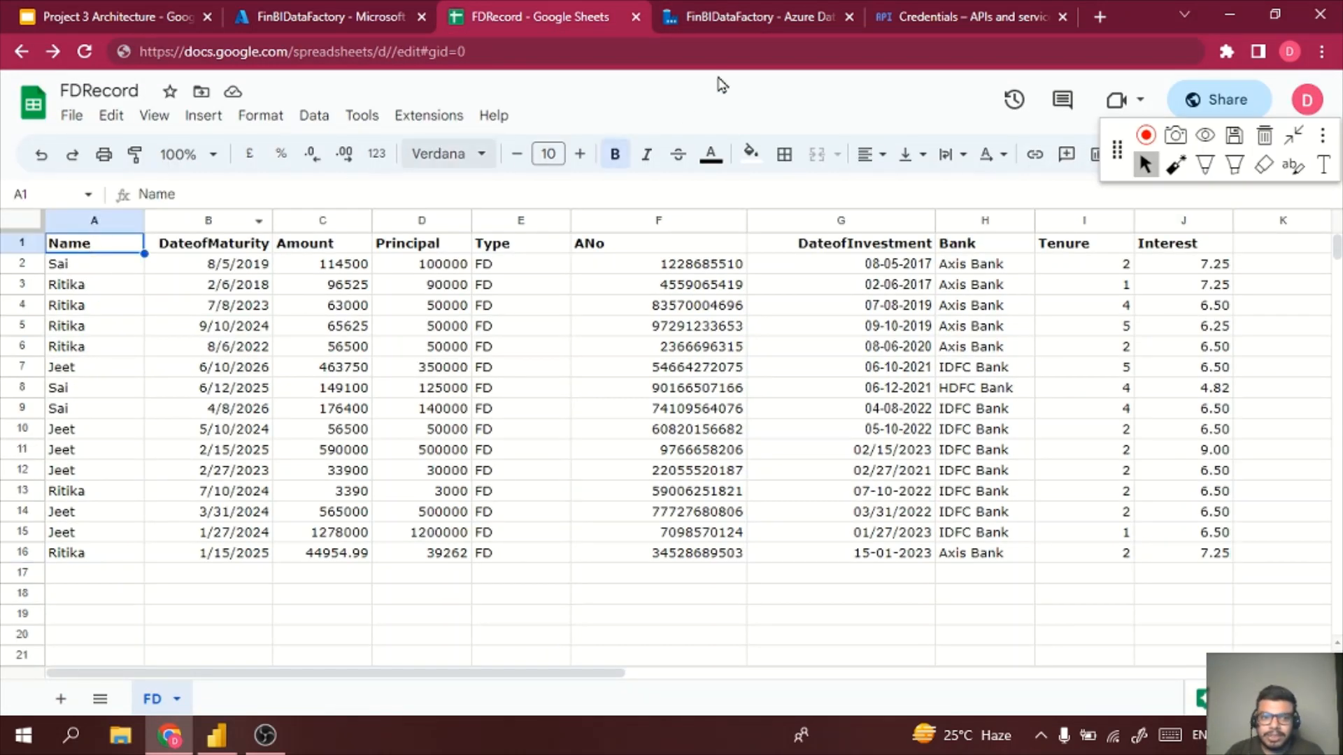
pyautogui.click(747, 15)
pyautogui.doubleClick(888, 442)
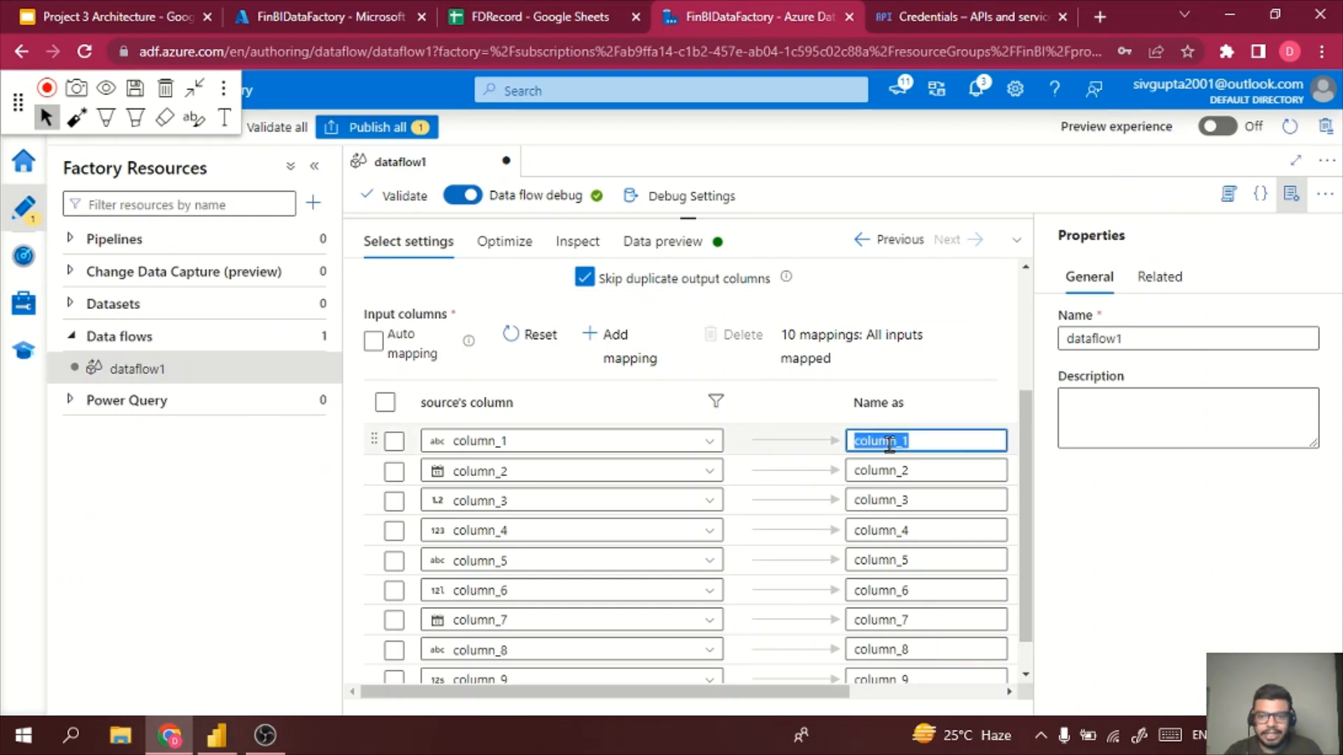
pyautogui.write('N')
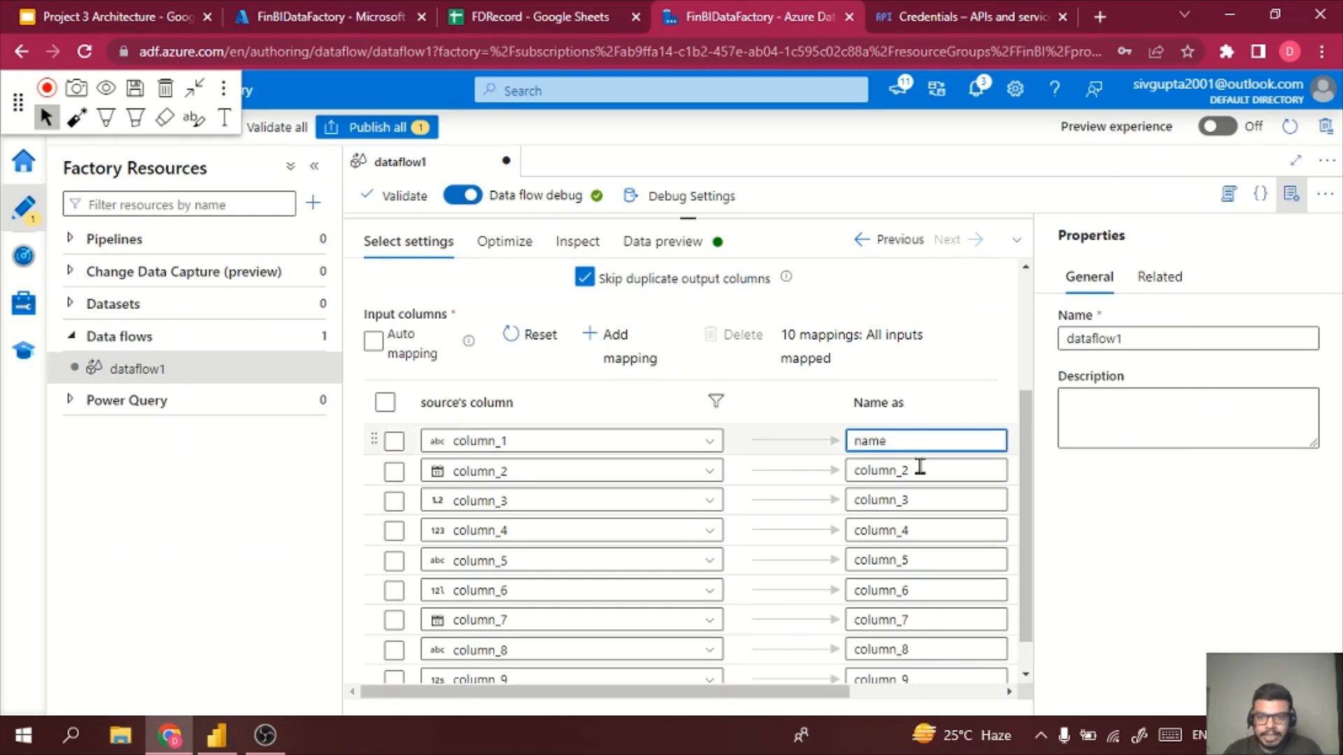
# - Rename the column_2 output to DateofMaturity by copying the header from cell B1 of the FDRecord sheet
pyautogui.doubleClick(917, 470)
pyautogui.click(644, 12)
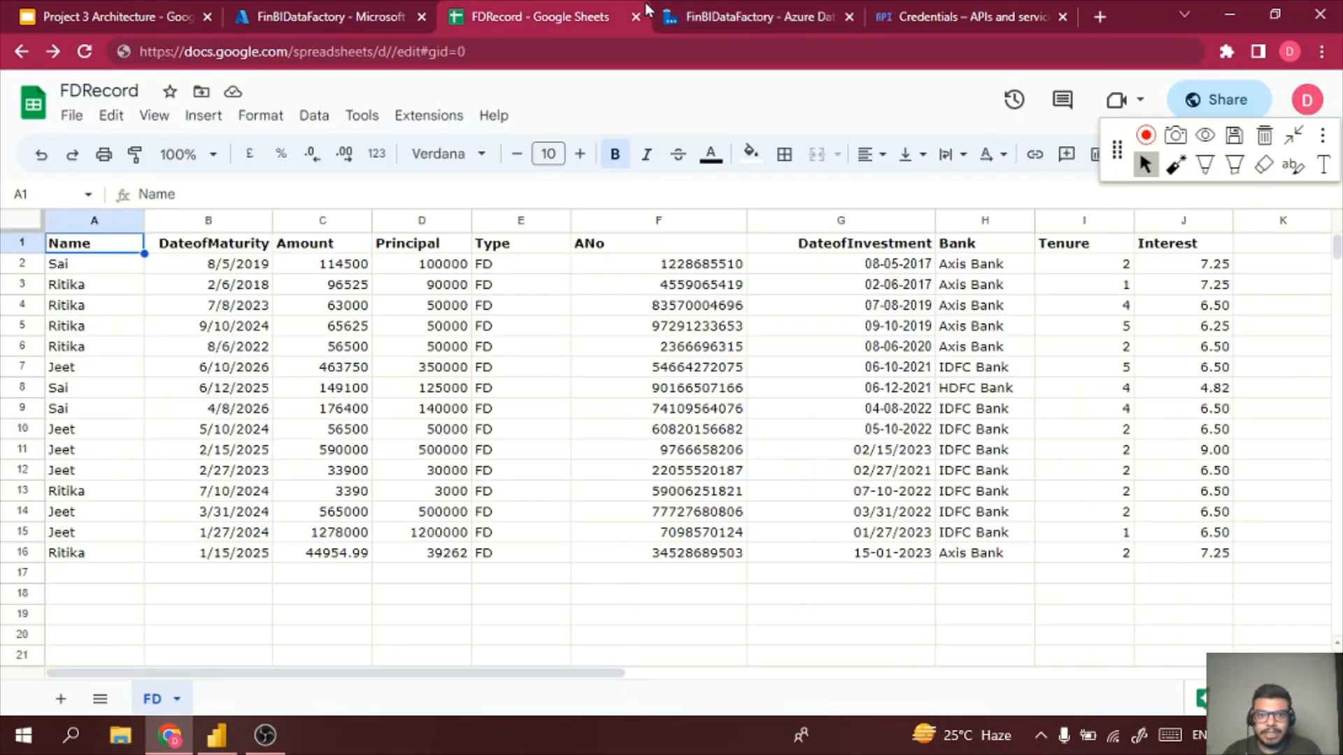
pyautogui.click(214, 246)
pyautogui.hotkey('ctrl', 'c')
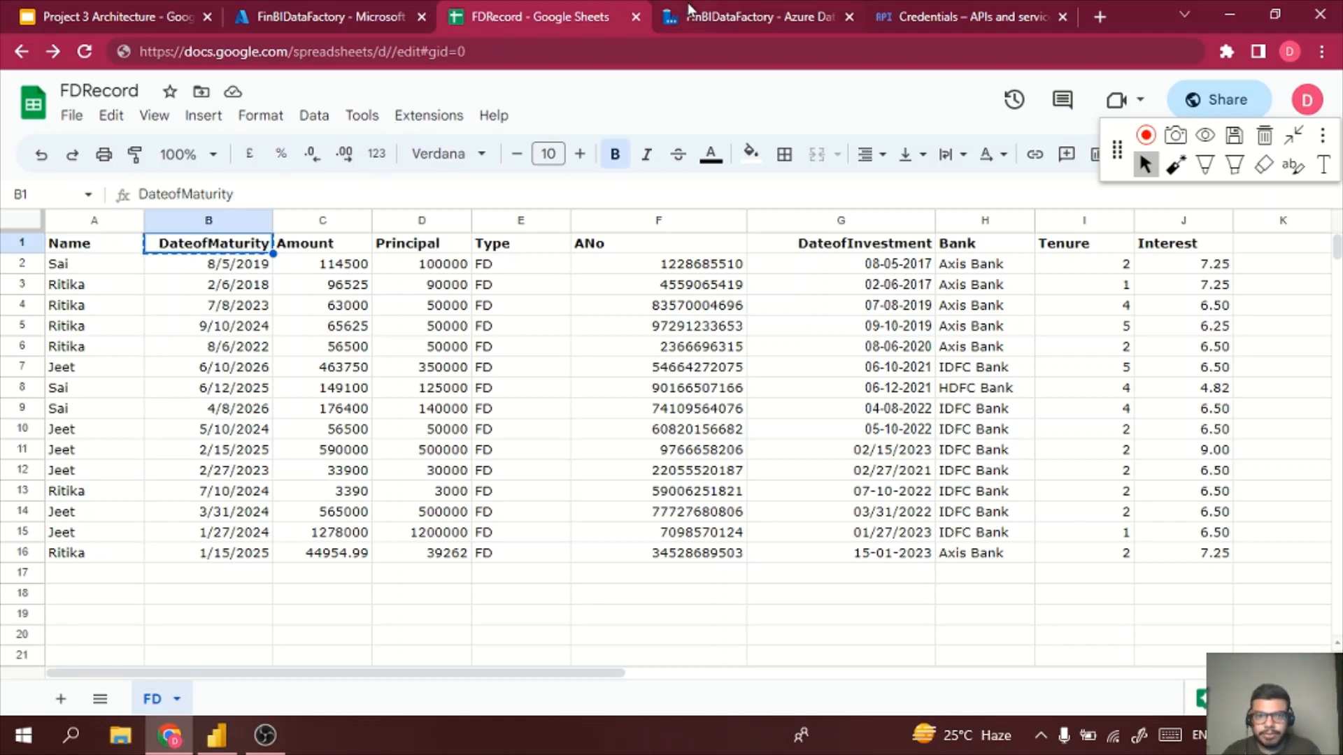
pyautogui.click(756, 17)
pyautogui.hotkey('ctrl', 'v')
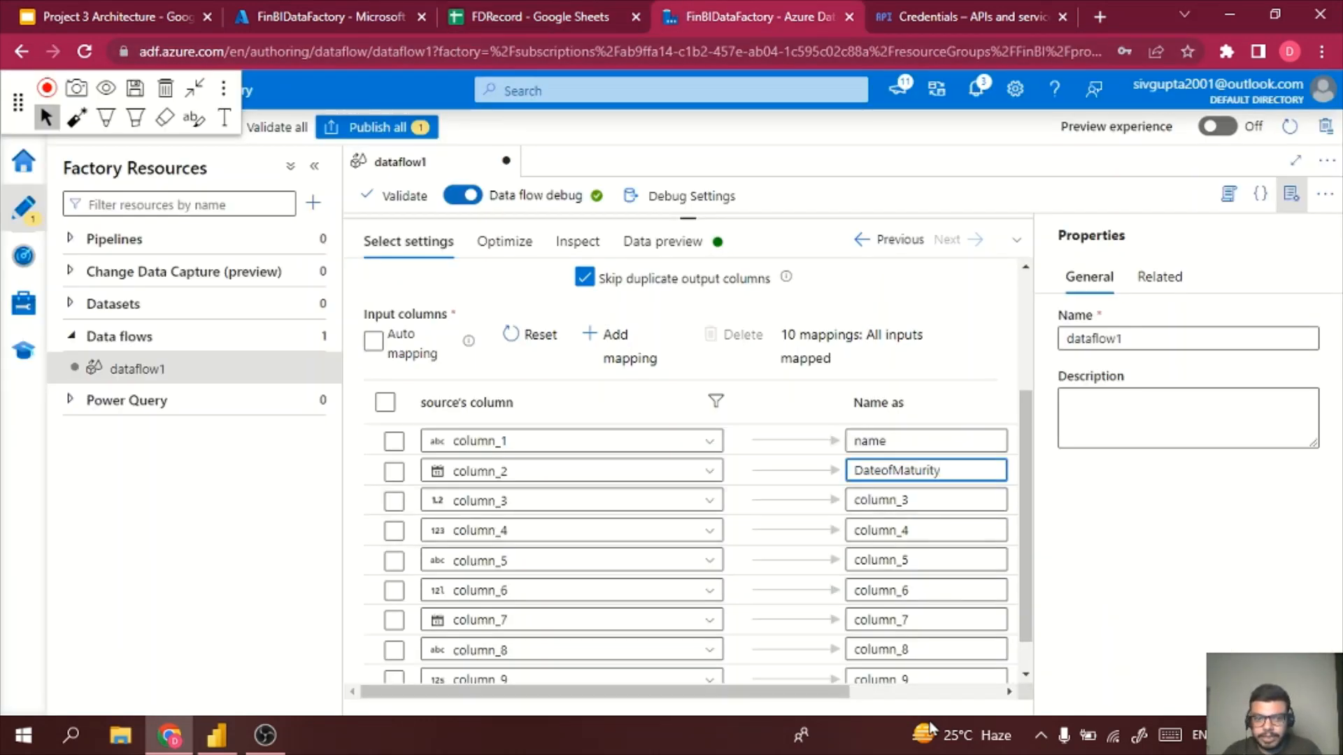
# - Copy the Amount header from the FDRecord sheet and use it as the output name of column_3
pyautogui.hotkey('ctrl', 'shift', 'Tab')
pyautogui.click(334, 247)
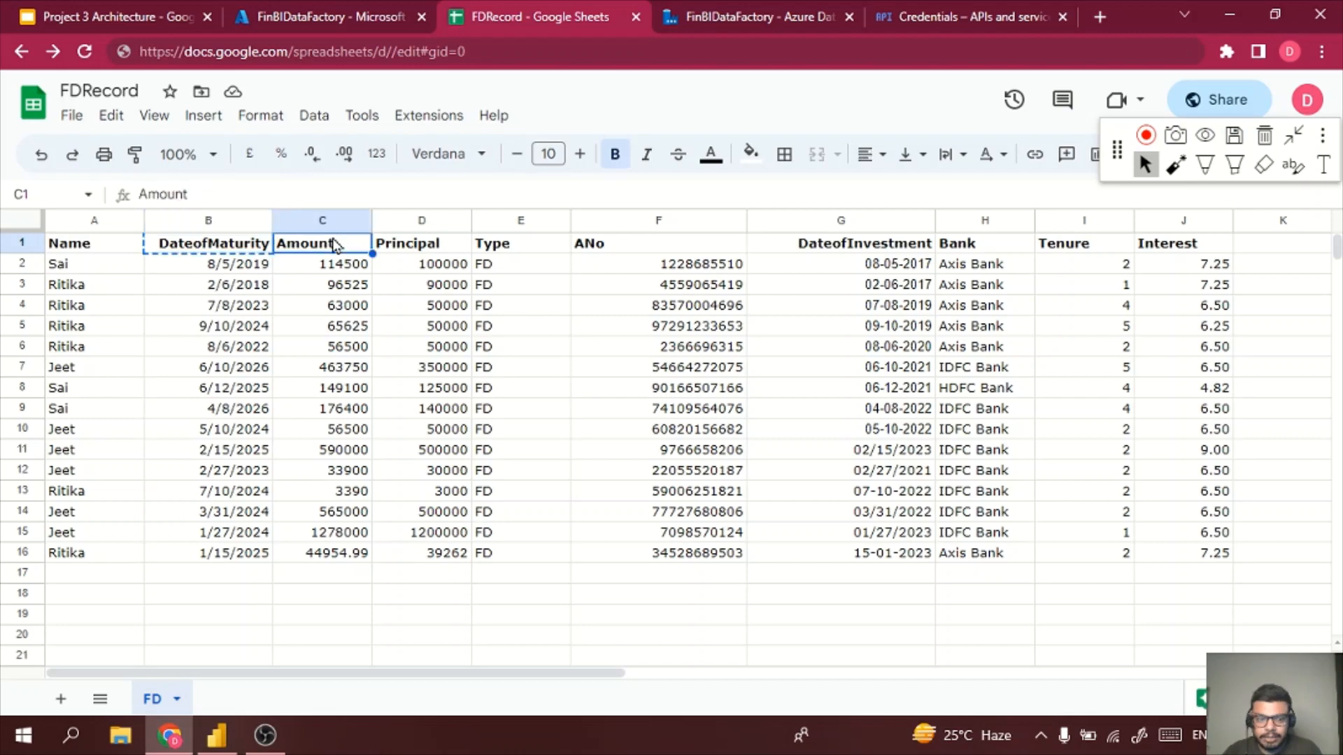
pyautogui.hotkey('ctrl', 'c')
pyautogui.click(737, 14)
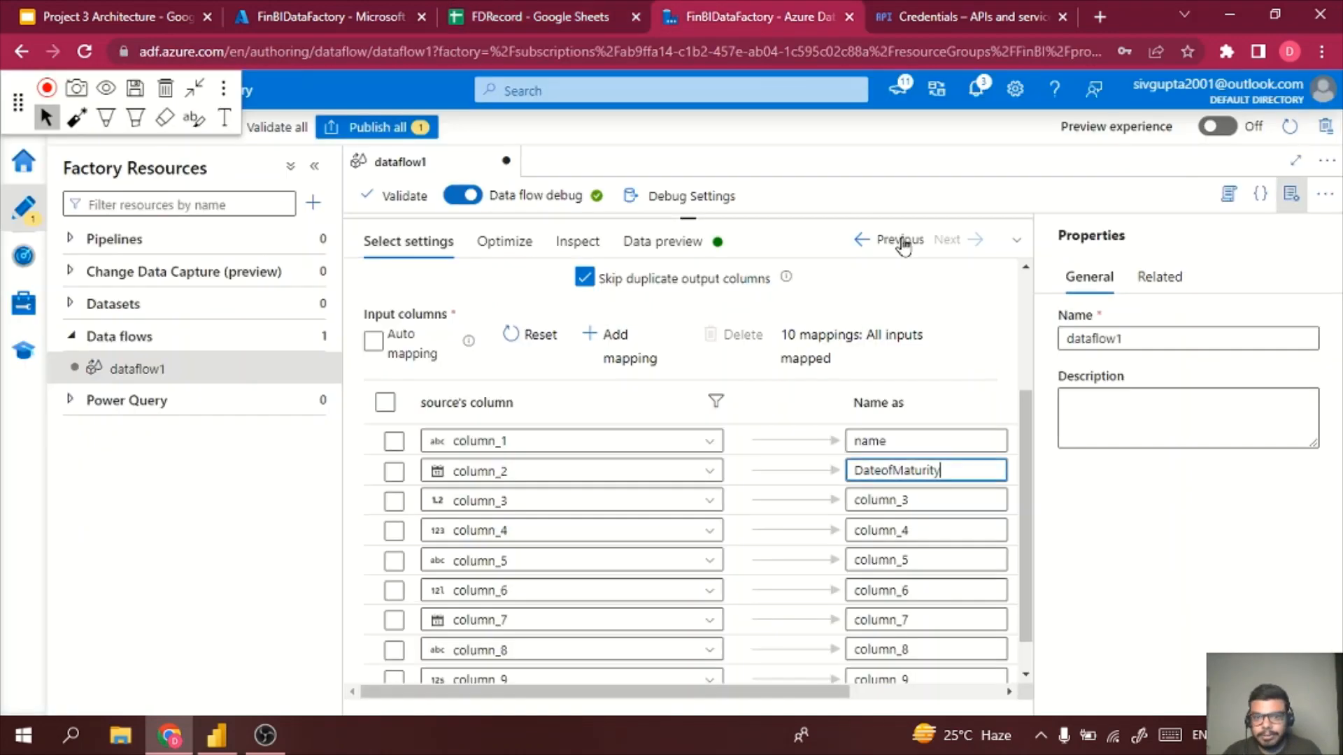
pyautogui.doubleClick(920, 500)
pyautogui.hotkey('ctrl', 'v')
# - Copy the Principal header from the FDRecord sheet and use it as the output name of column_4
pyautogui.click(529, 14)
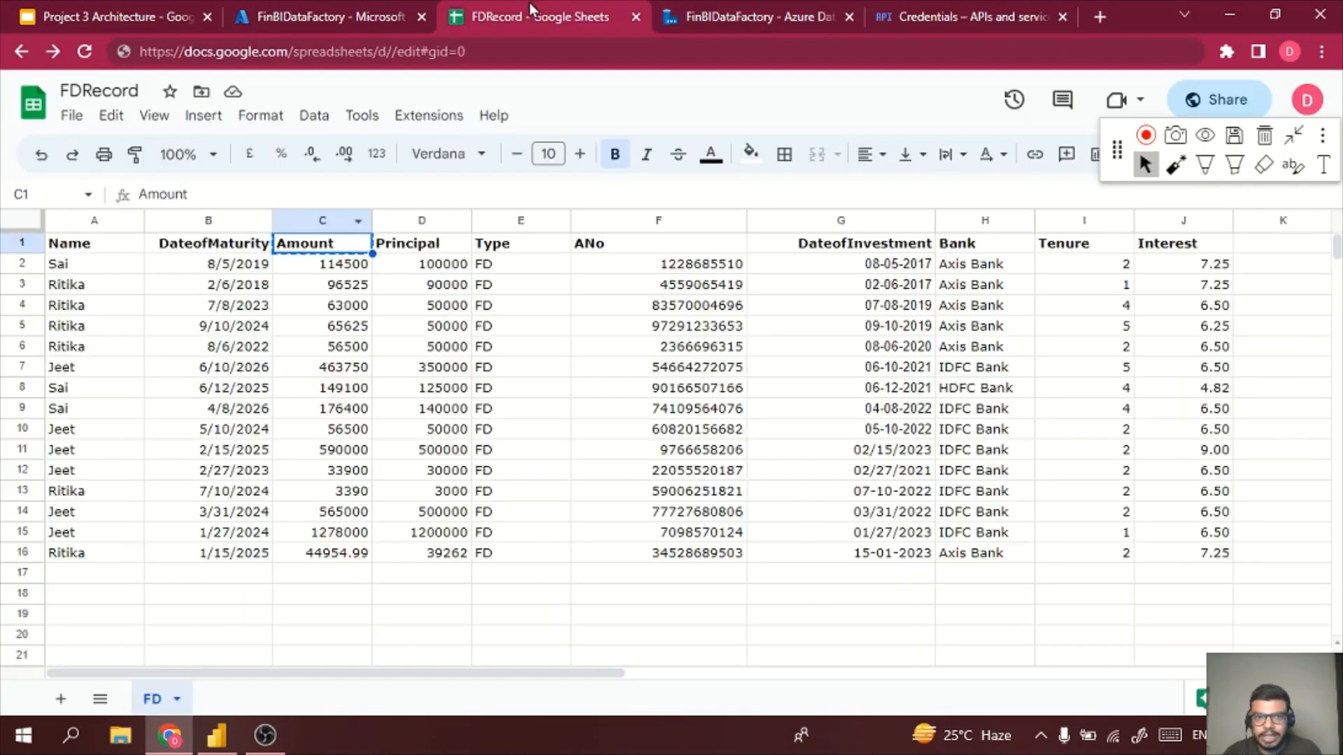
pyautogui.click(437, 250)
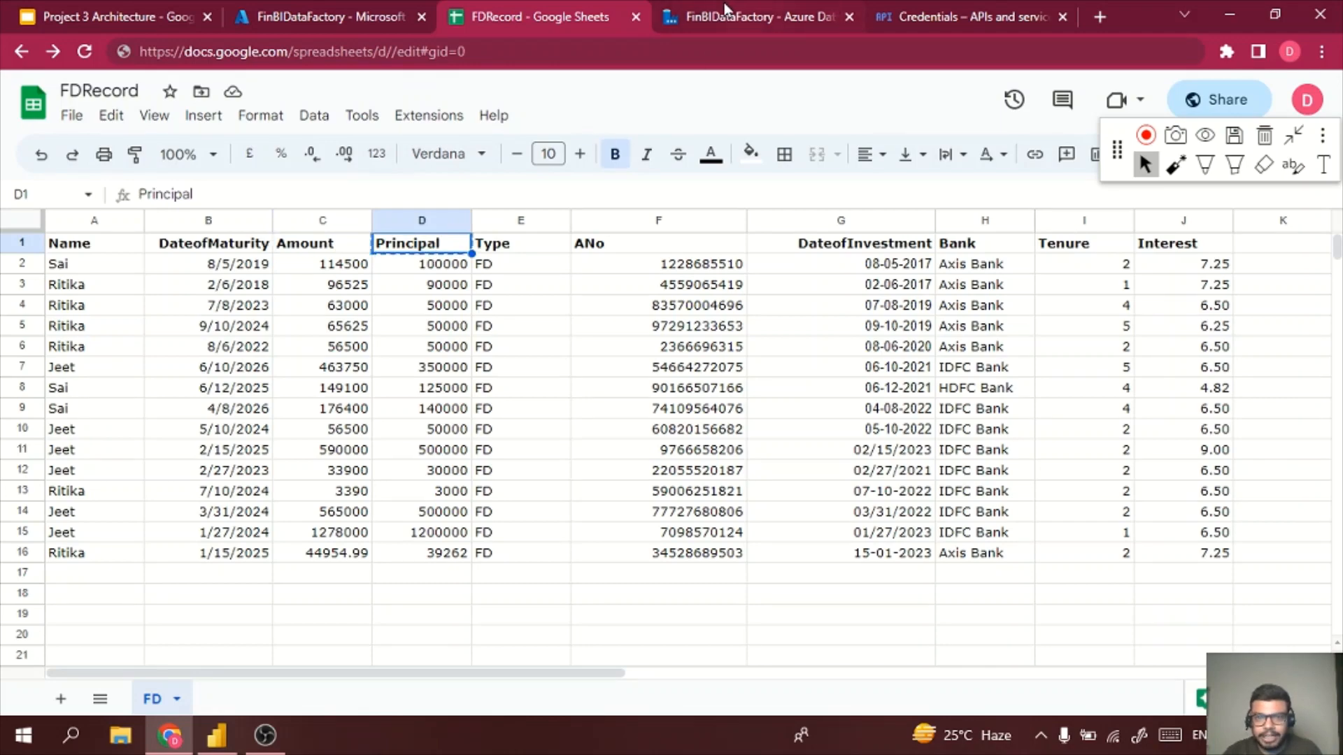
pyautogui.click(752, 16)
pyautogui.click(939, 532)
pyautogui.doubleClick(938, 531)
pyautogui.hotkey('ctrl', 'v')
# - Copy the Type header from the FDRecord sheet and use it as the output name of column_5
pyautogui.click(552, 15)
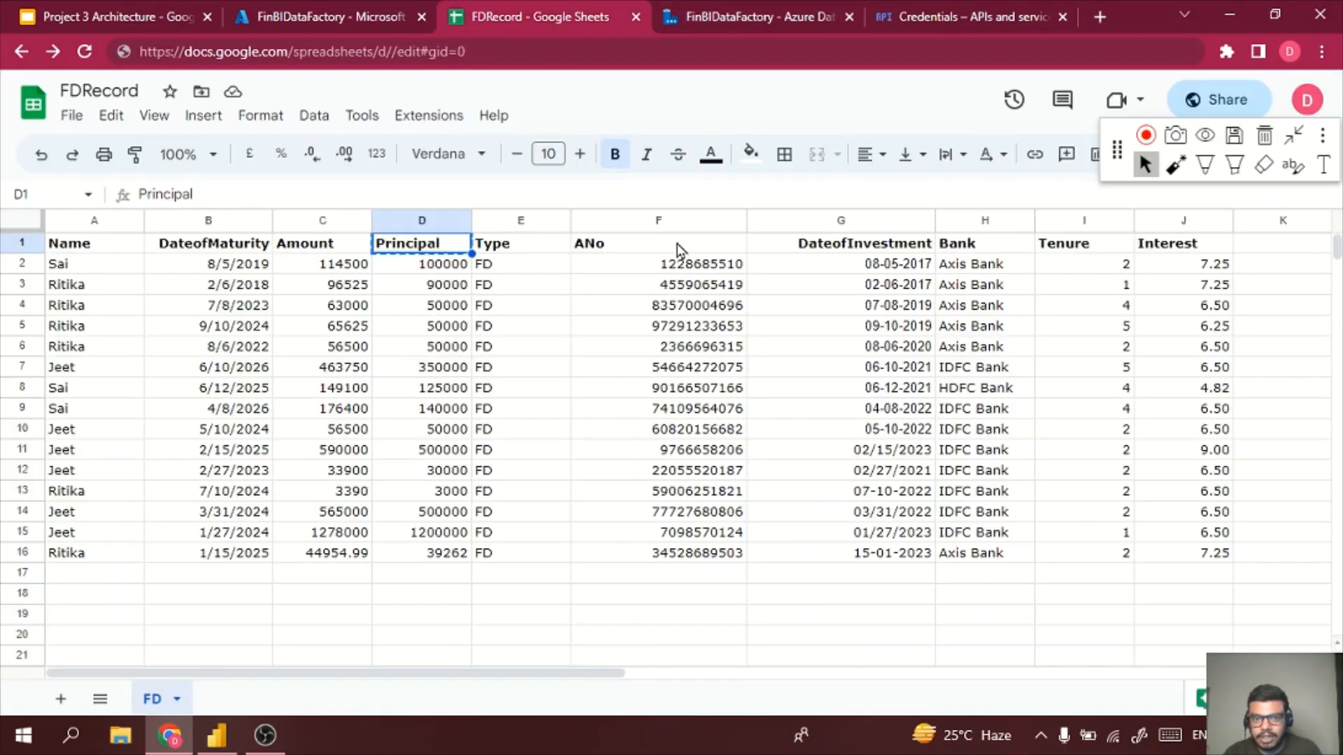
pyautogui.click(682, 250)
pyautogui.click(533, 249)
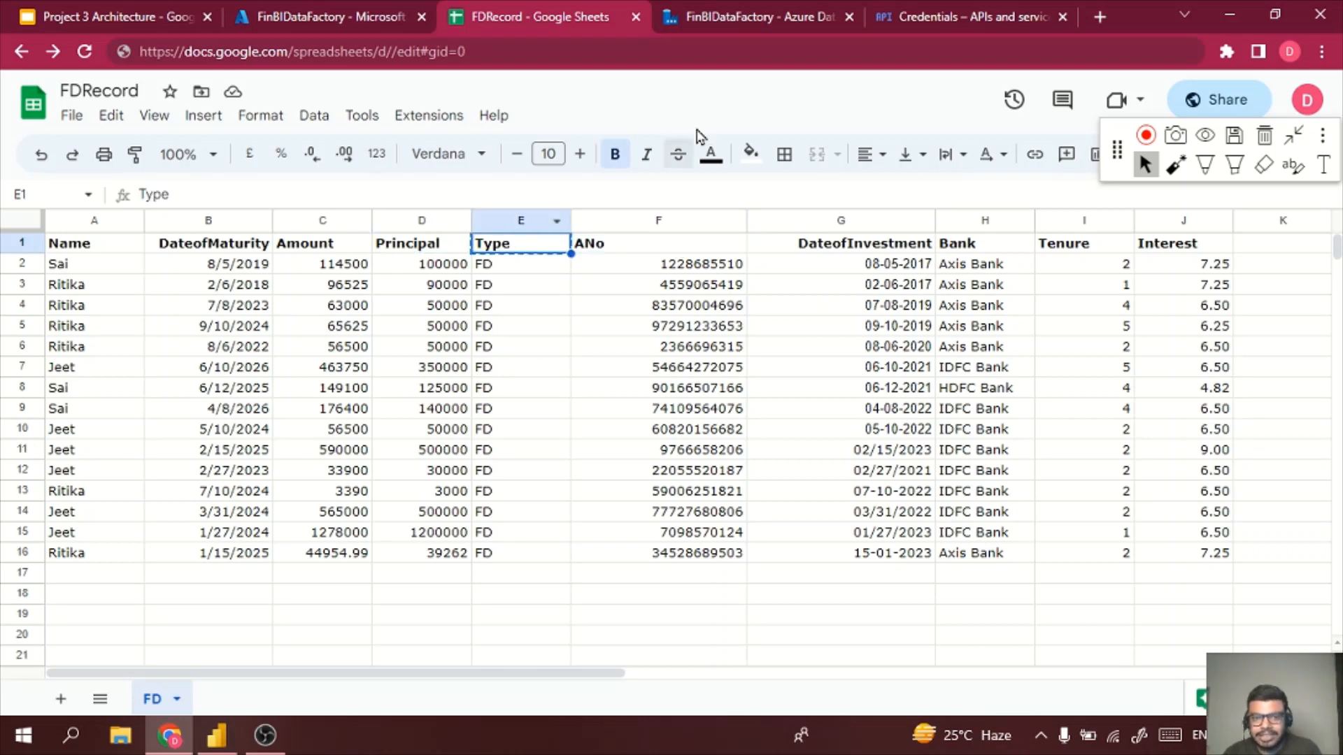
pyautogui.click(752, 16)
pyautogui.click(908, 561)
pyautogui.doubleClick(908, 561)
pyautogui.hotkey('ctrl', 'v')
# - Copy the ANo header from the FDRecord sheet and use it as the output name of column_6
pyautogui.click(586, 6)
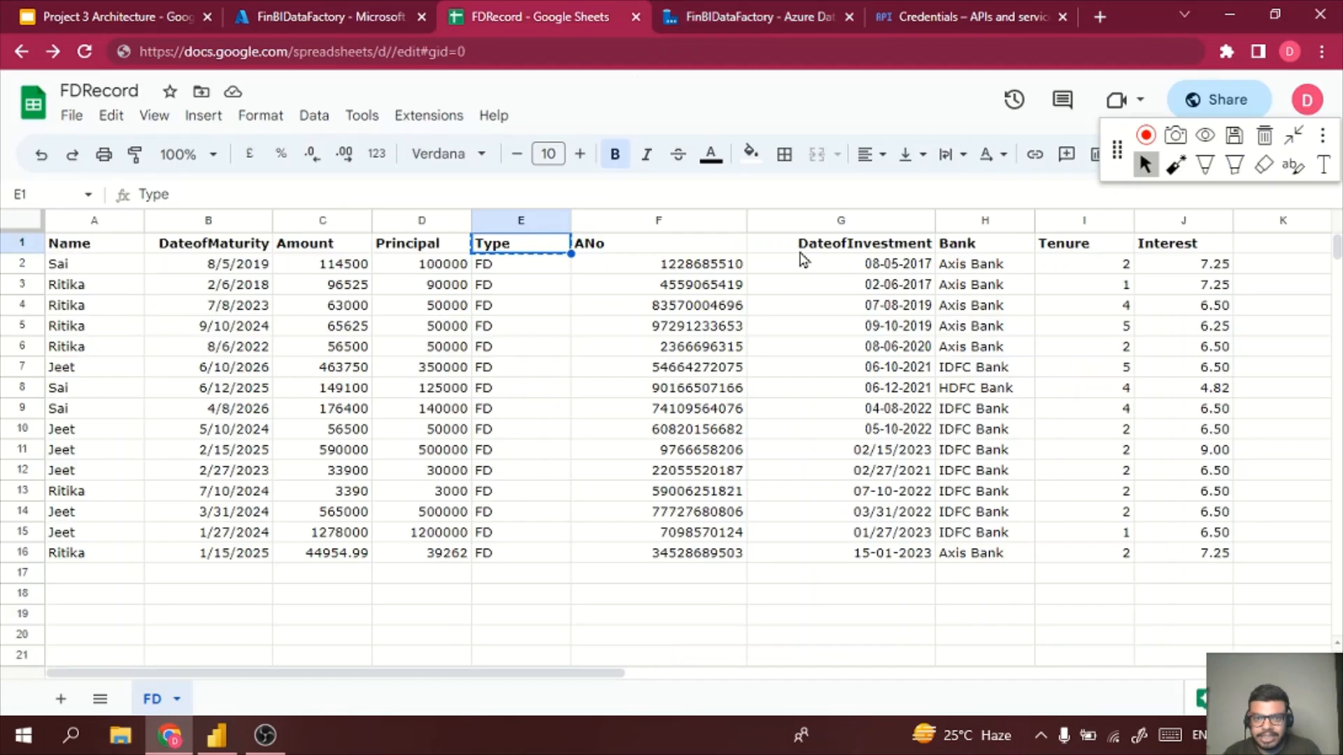
pyautogui.click(668, 248)
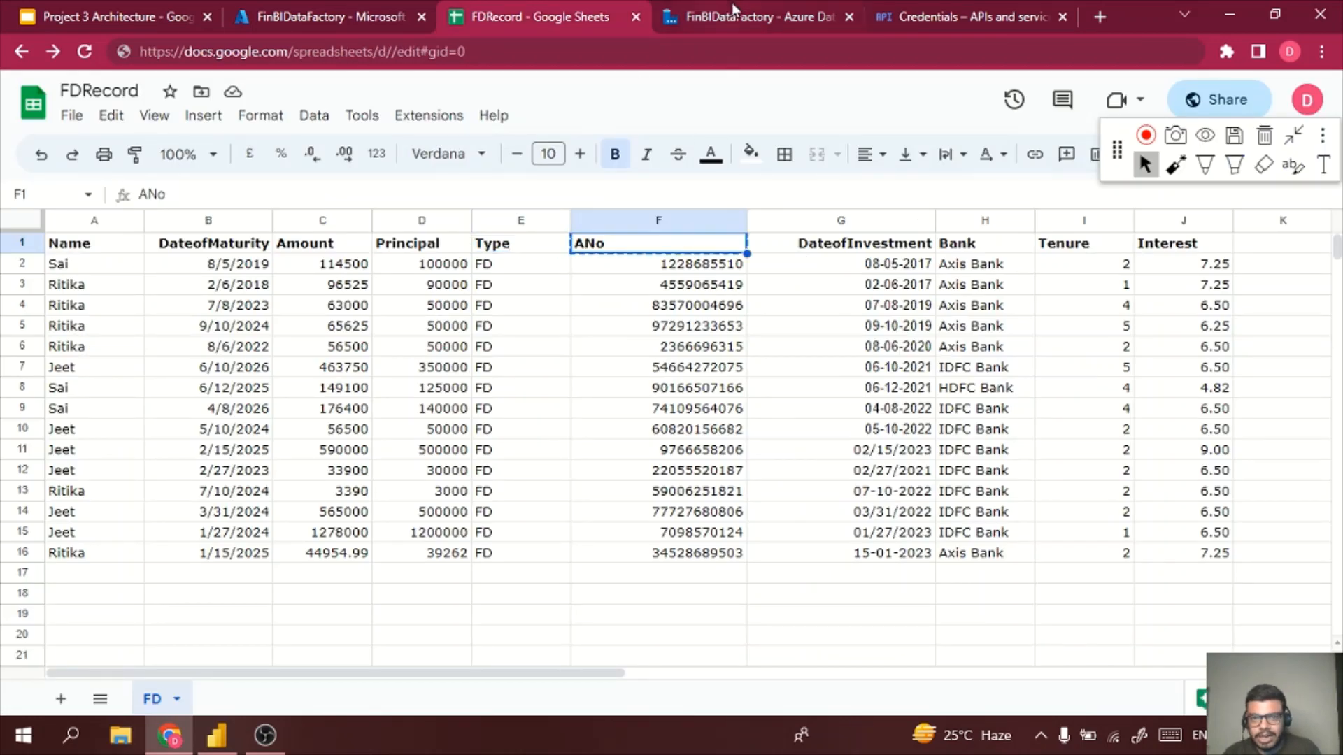
pyautogui.click(734, 12)
pyautogui.doubleClick(940, 590)
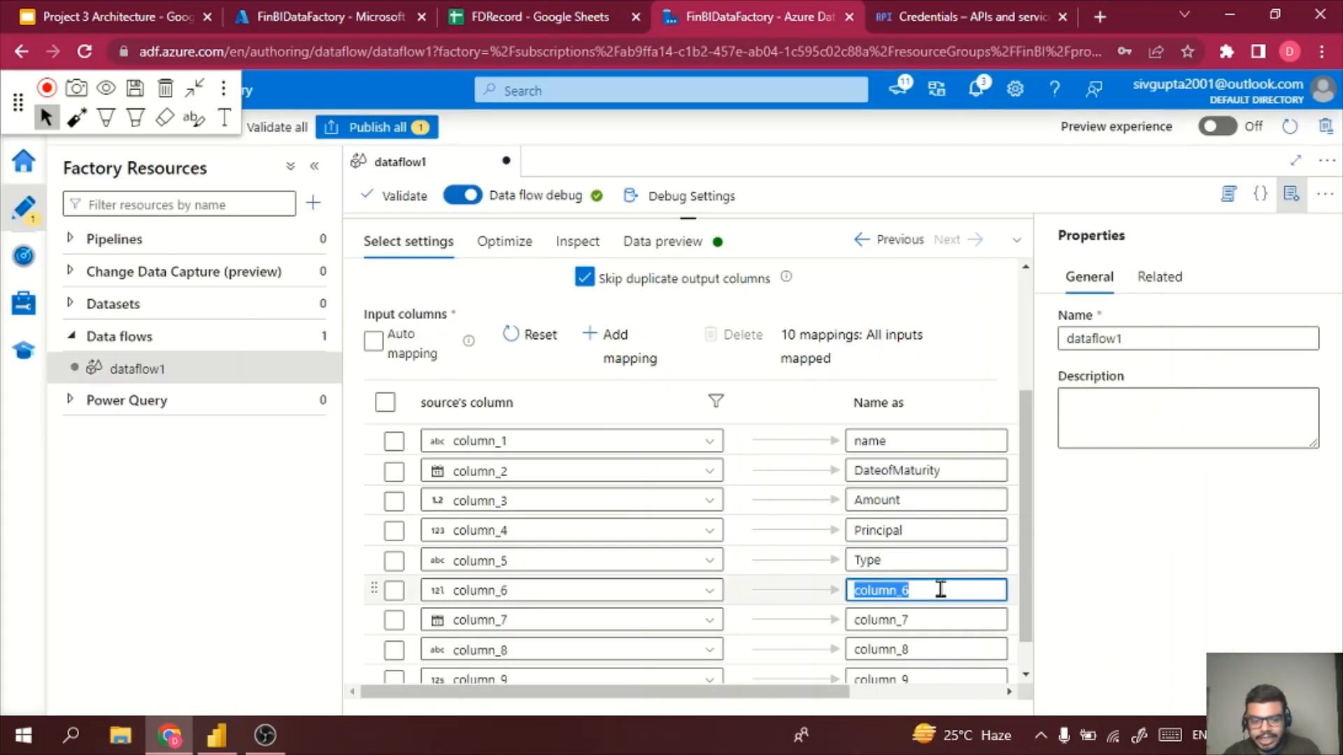
pyautogui.hotkey('ctrl', 'v')
# - Copy the DateofInvestment header from the FDRecord sheet and use it as the output name of column_7
pyautogui.hotkey('ctrl', 'shift', 'Tab')
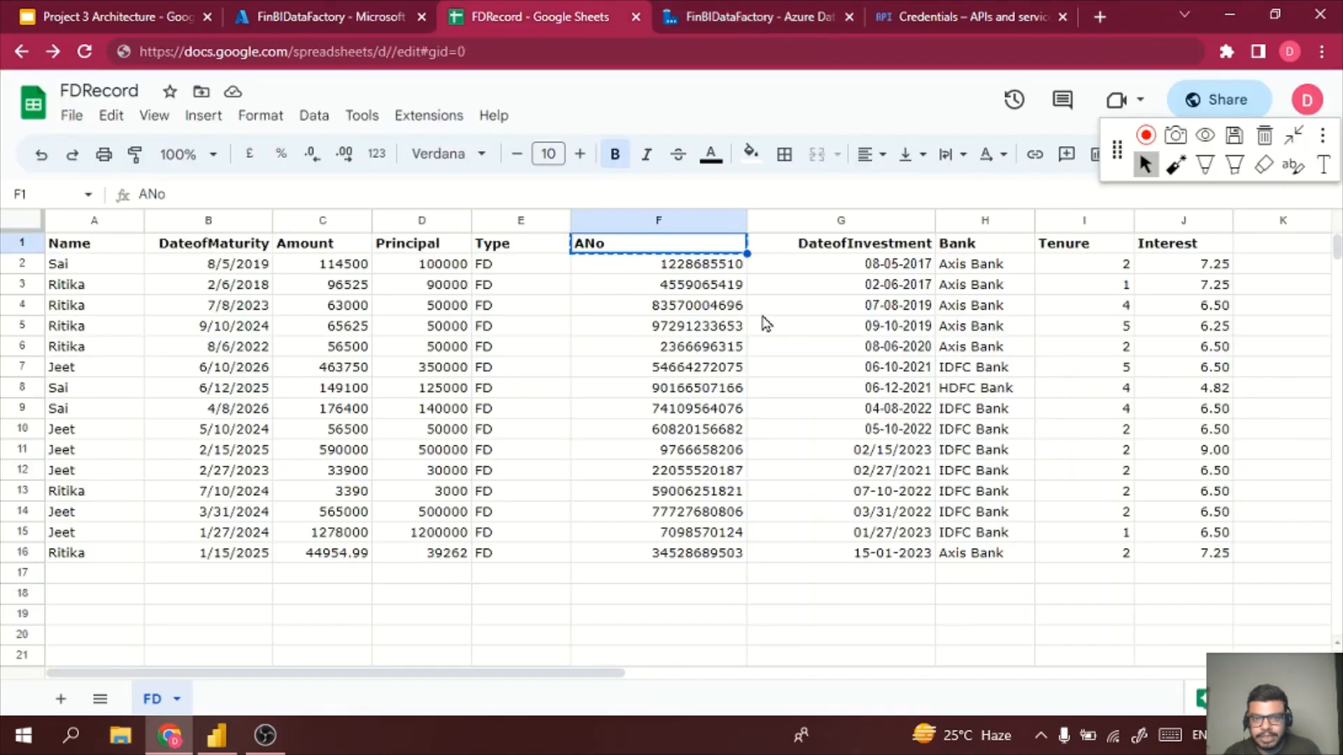
pyautogui.click(848, 247)
pyautogui.hotkey('ctrl', 'c')
pyautogui.click(797, 14)
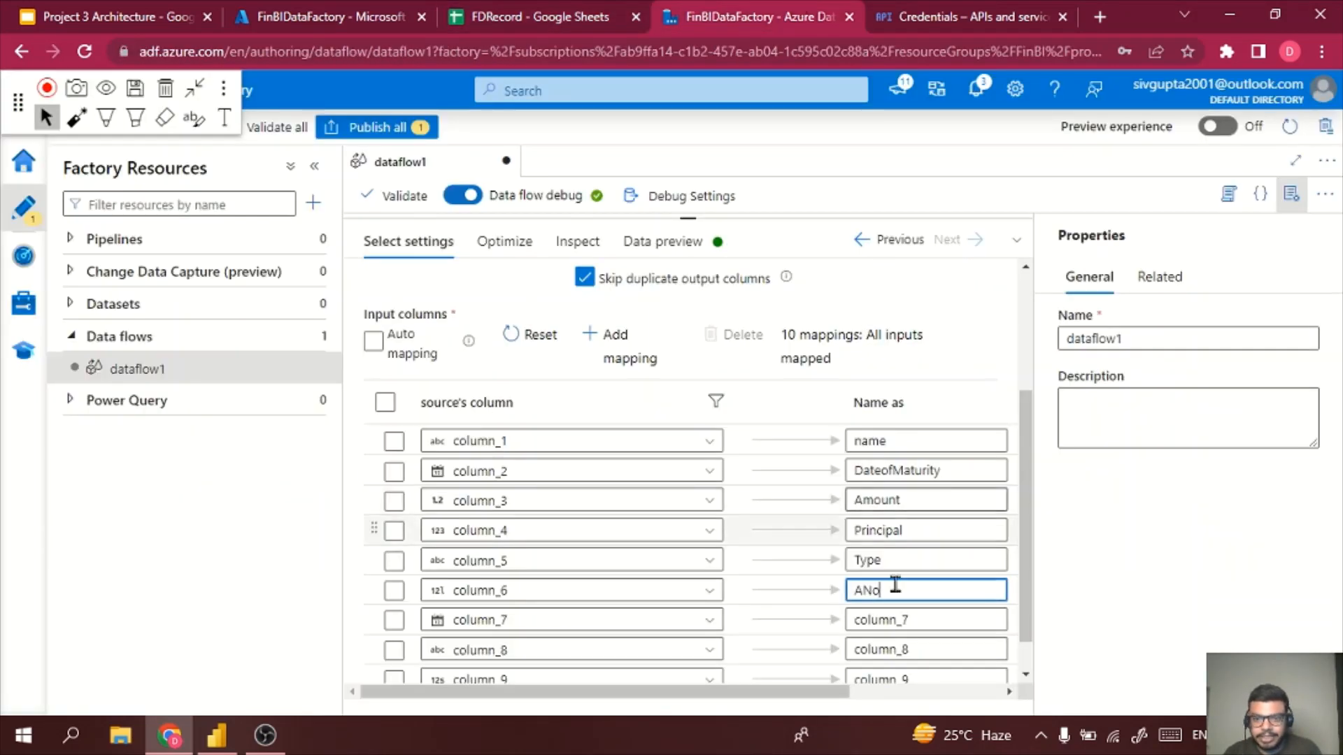
pyautogui.doubleClick(902, 621)
pyautogui.hotkey('ctrl', 'v')
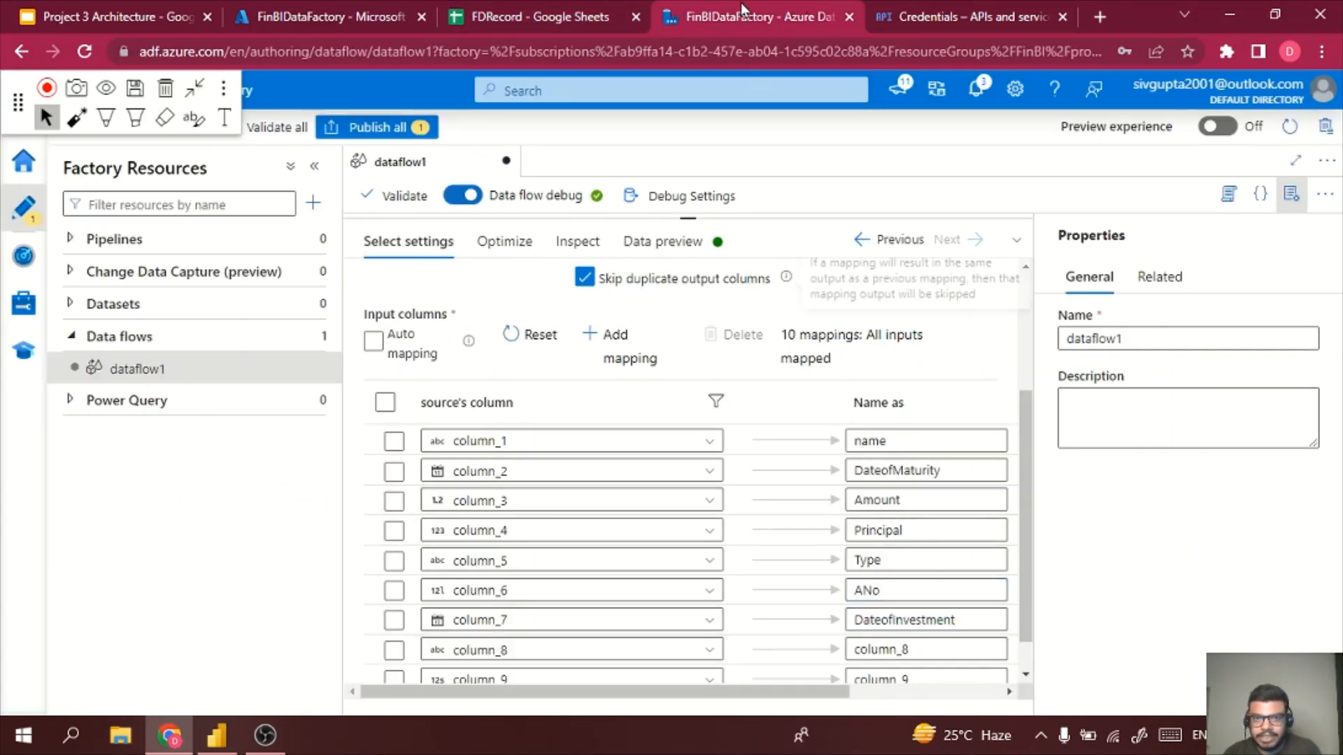
# - Copy the Bank header from the FDRecord sheet and use it as the output name of column_8
pyautogui.click(576, 9)
pyautogui.click(982, 245)
pyautogui.hotkey('ctrl', 'c')
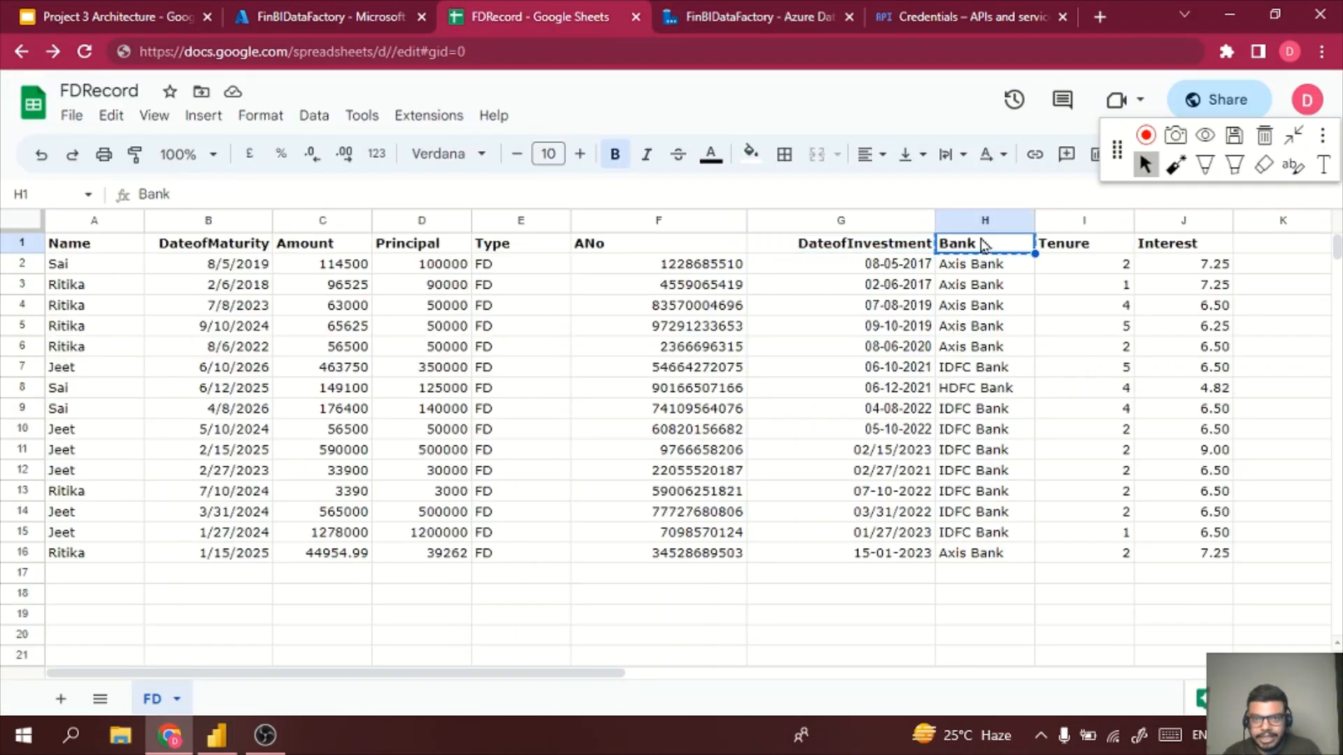
pyautogui.click(728, 17)
pyautogui.scroll(-2, 930, 650)
pyautogui.doubleClick(902, 608)
pyautogui.hotkey('ctrl', 'v')
# - Copy the Tenure header from the FDRecord sheet and use it as the output name of column_9
pyautogui.click(542, 17)
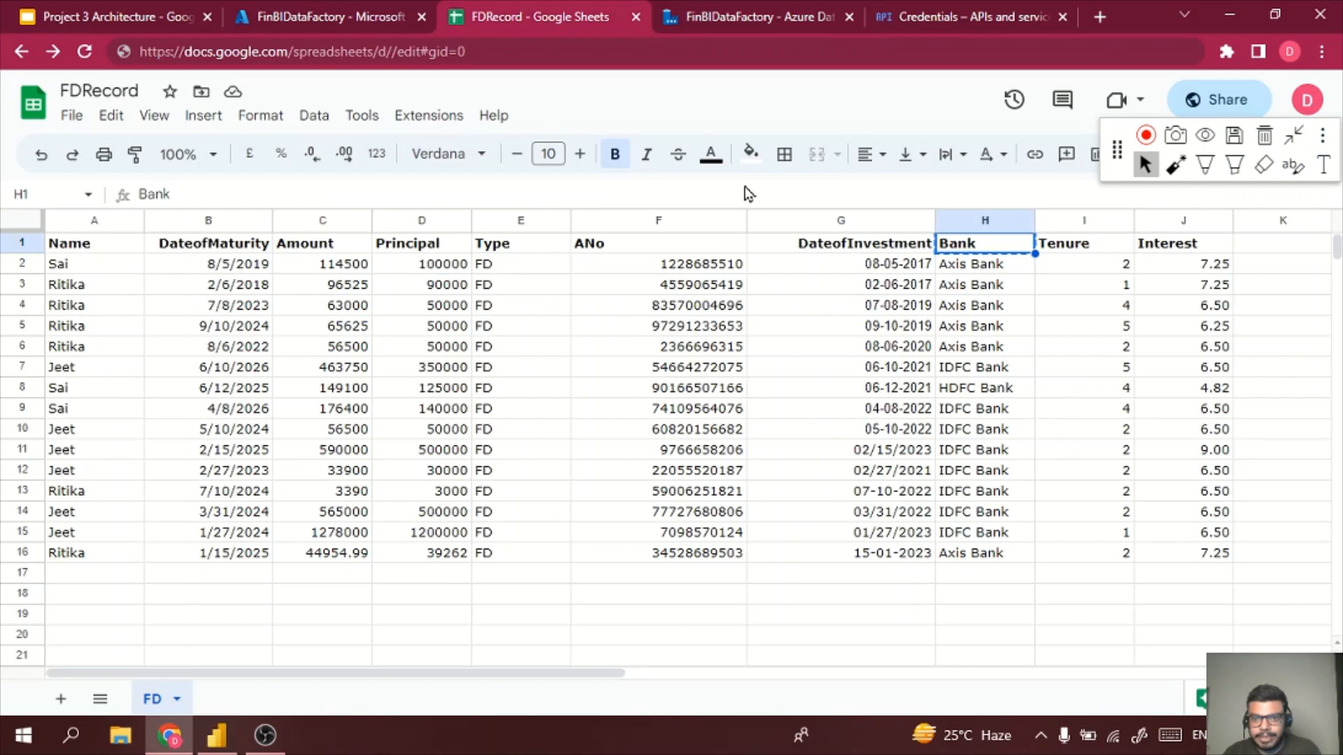
pyautogui.click(1084, 245)
pyautogui.hotkey('ctrl', 'c')
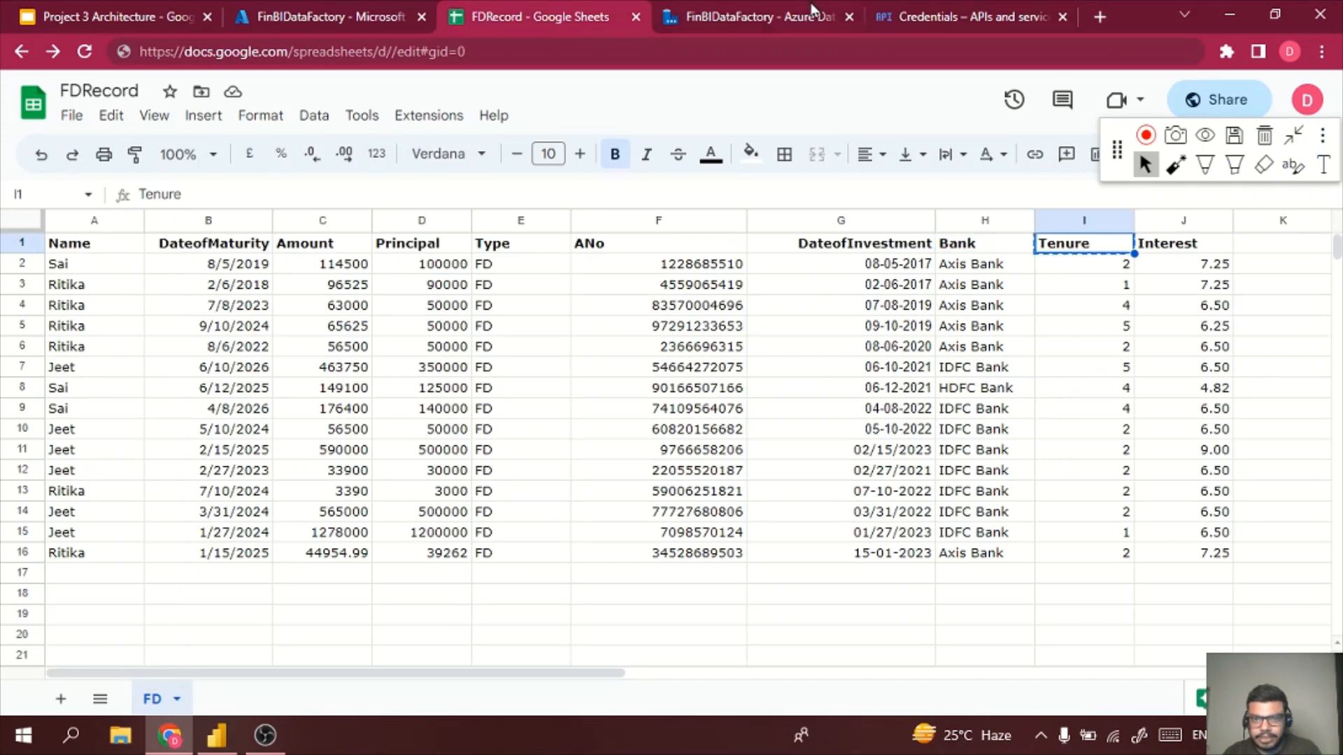
pyautogui.click(815, 10)
pyautogui.doubleClick(913, 638)
pyautogui.hotkey('ctrl', 'v')
# - Rename the column_10 output to Interest, copied from the FDRecord header, and refresh the Select transformation's data preview
pyautogui.click(542, 17)
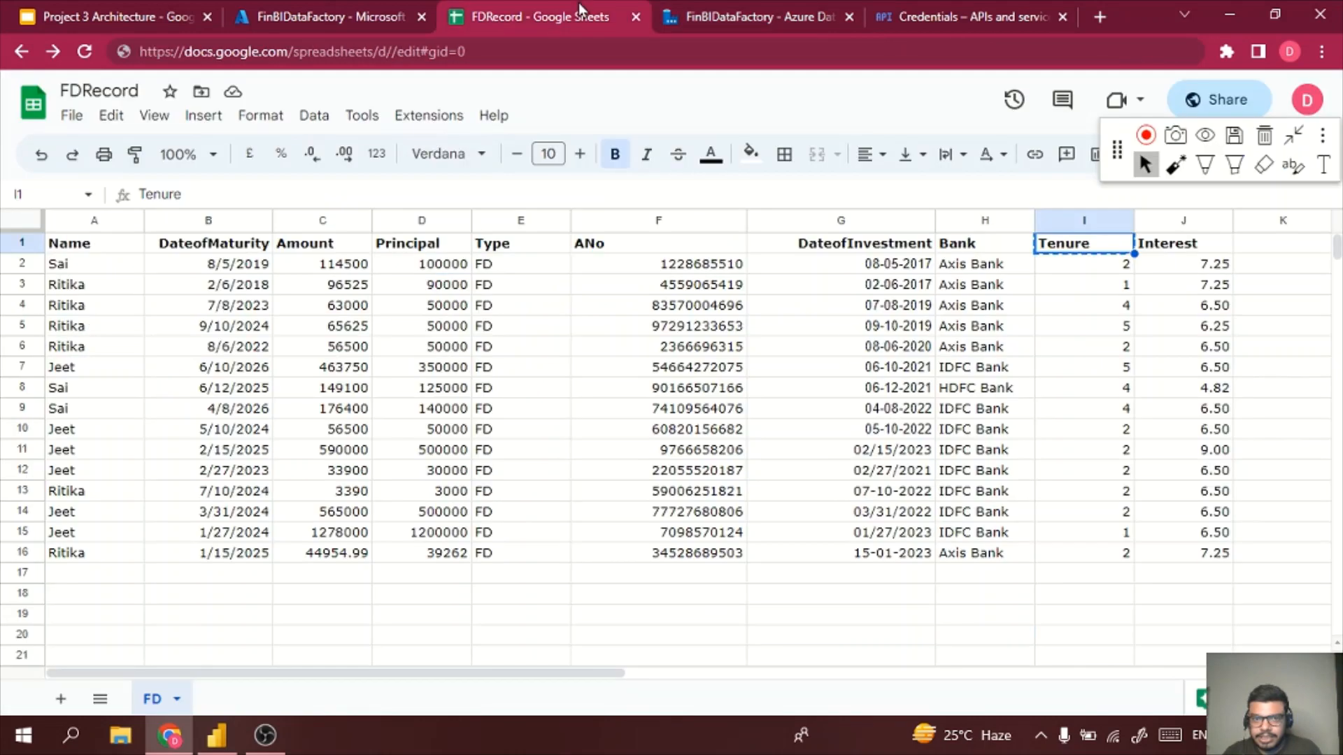
pyautogui.click(1152, 245)
pyautogui.hotkey('ctrl', 'c')
pyautogui.click(722, 14)
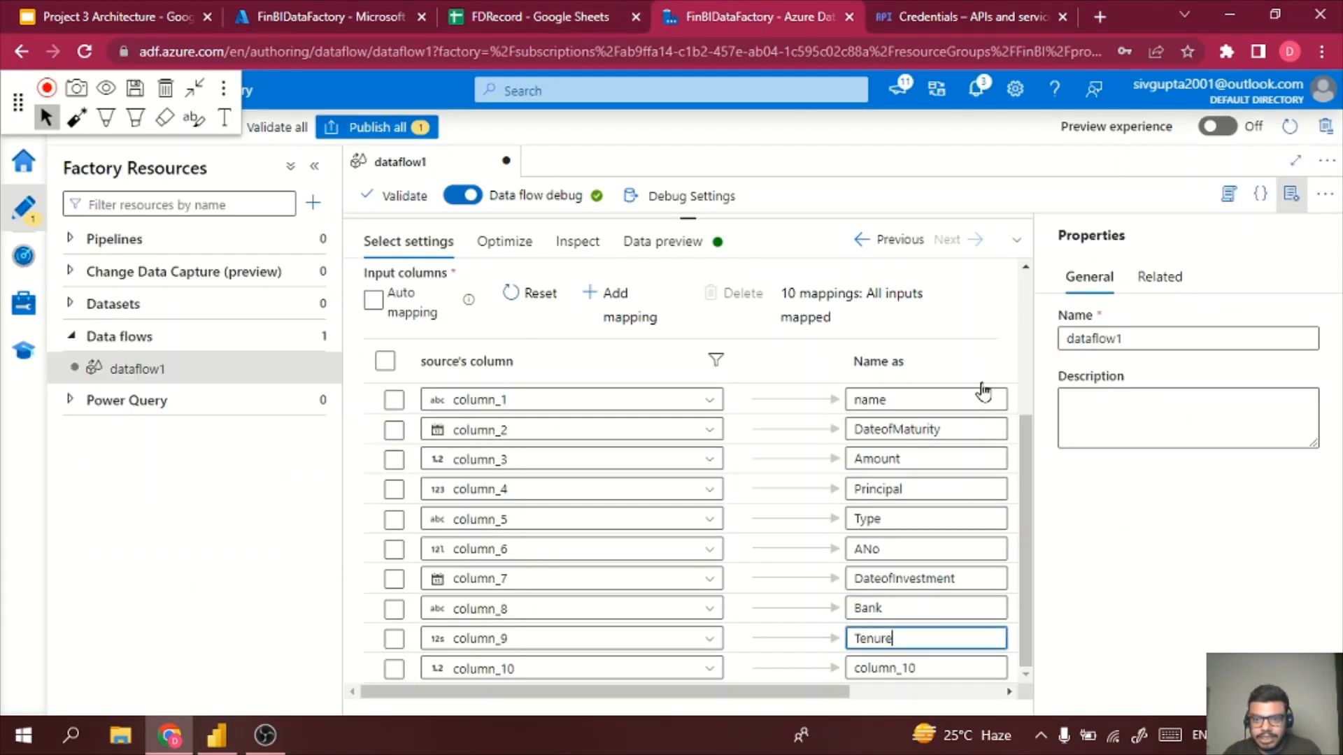
pyautogui.doubleClick(937, 668)
pyautogui.hotkey('ctrl', 'v')
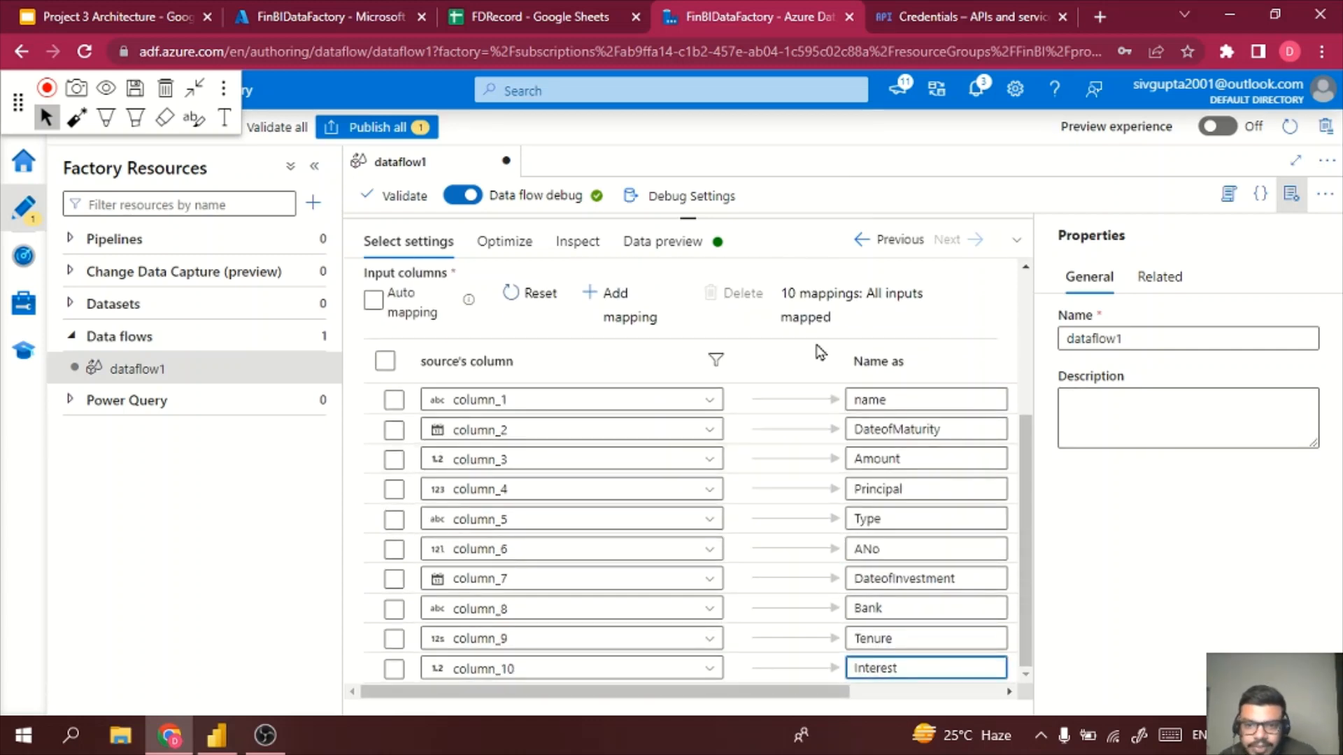
pyautogui.click(663, 241)
pyautogui.click(431, 328)
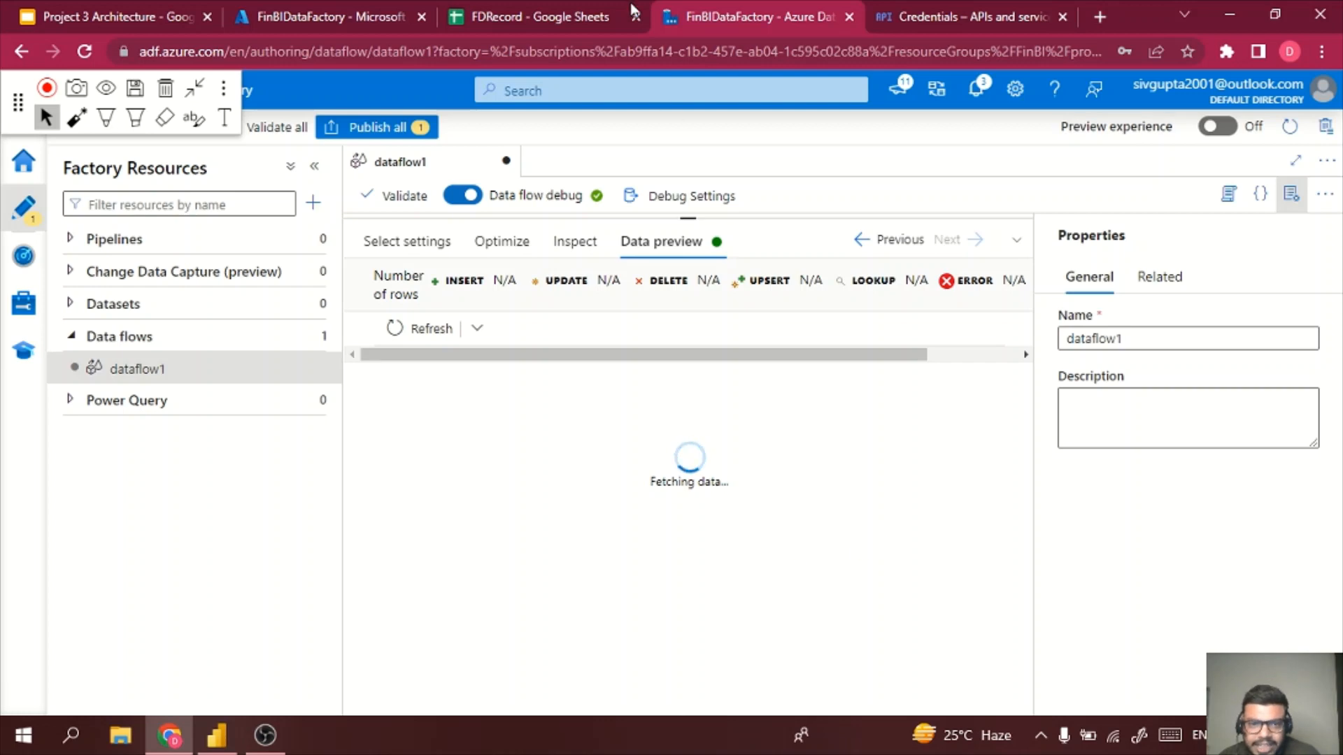
# - Delete header row 1 from the FDRecord sheet and return to the data preview of dataflow1
pyautogui.click(520, 10)
pyautogui.click(112, 245)
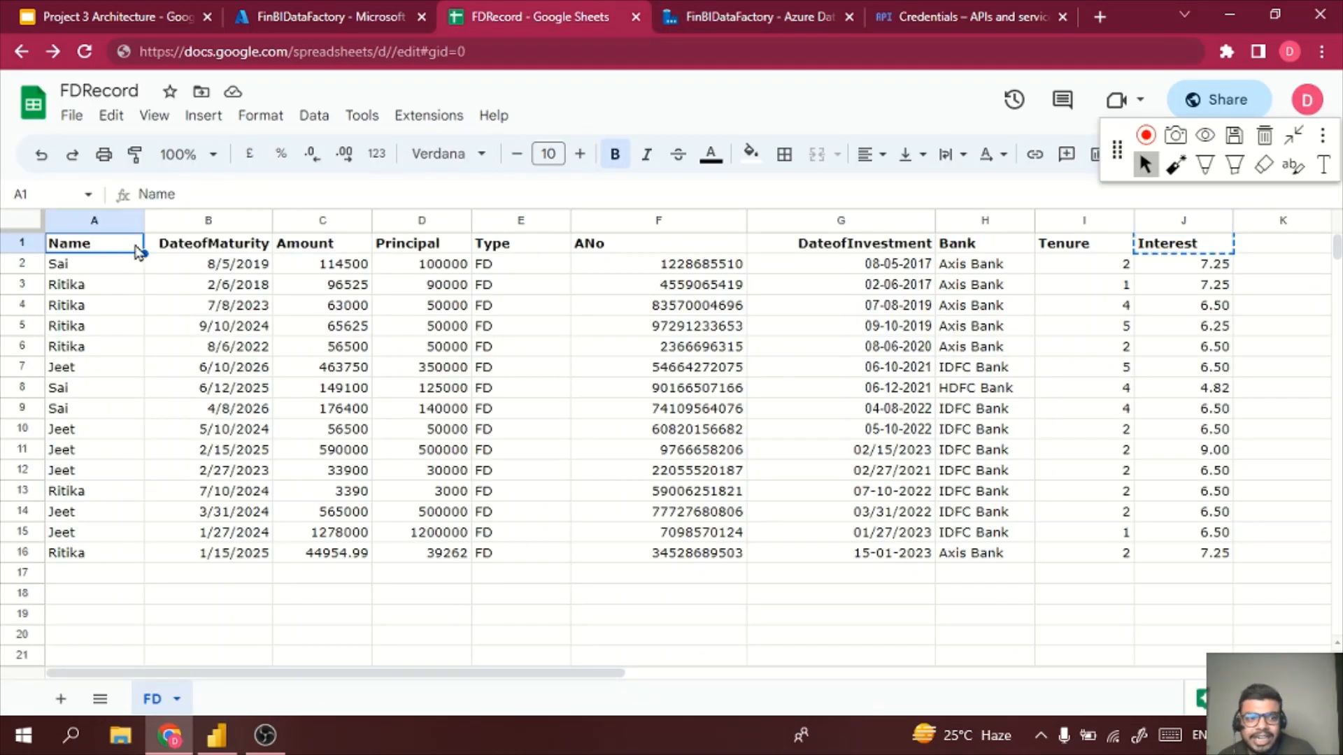
pyautogui.rightClick(21, 243)
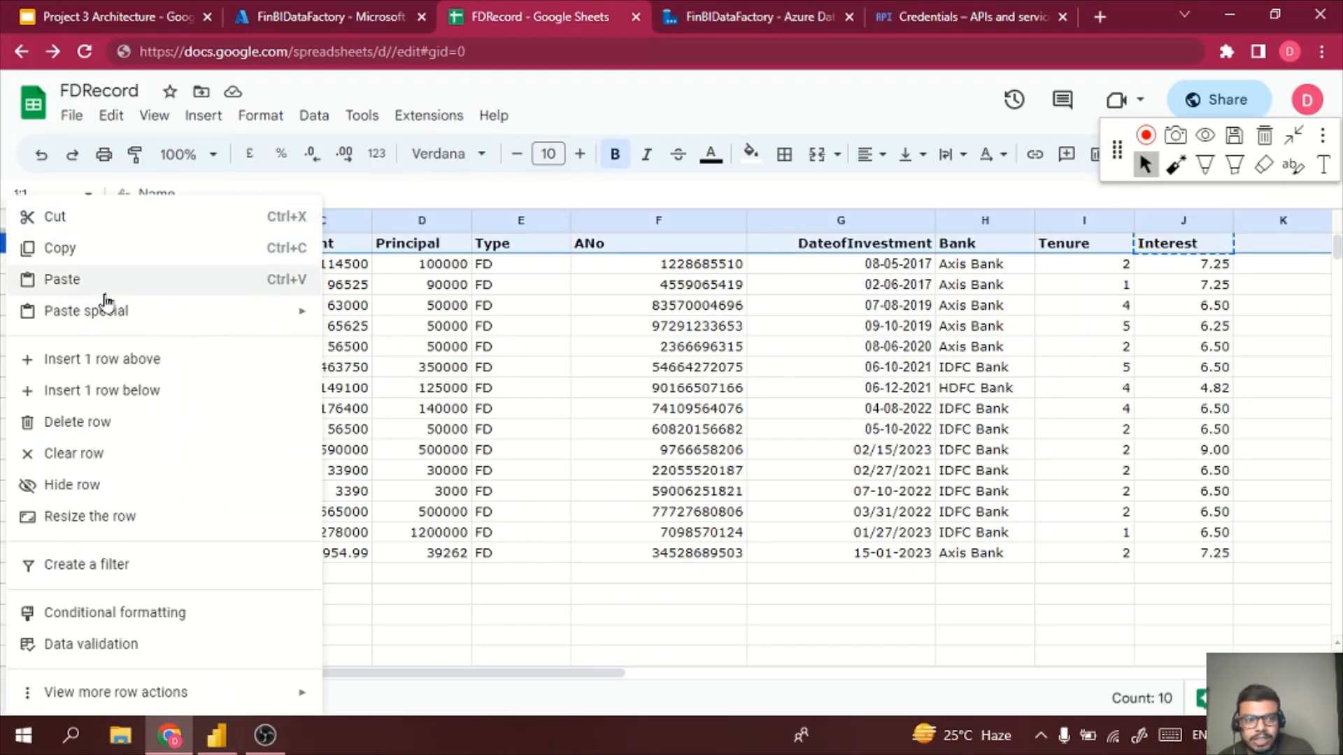
pyautogui.click(139, 424)
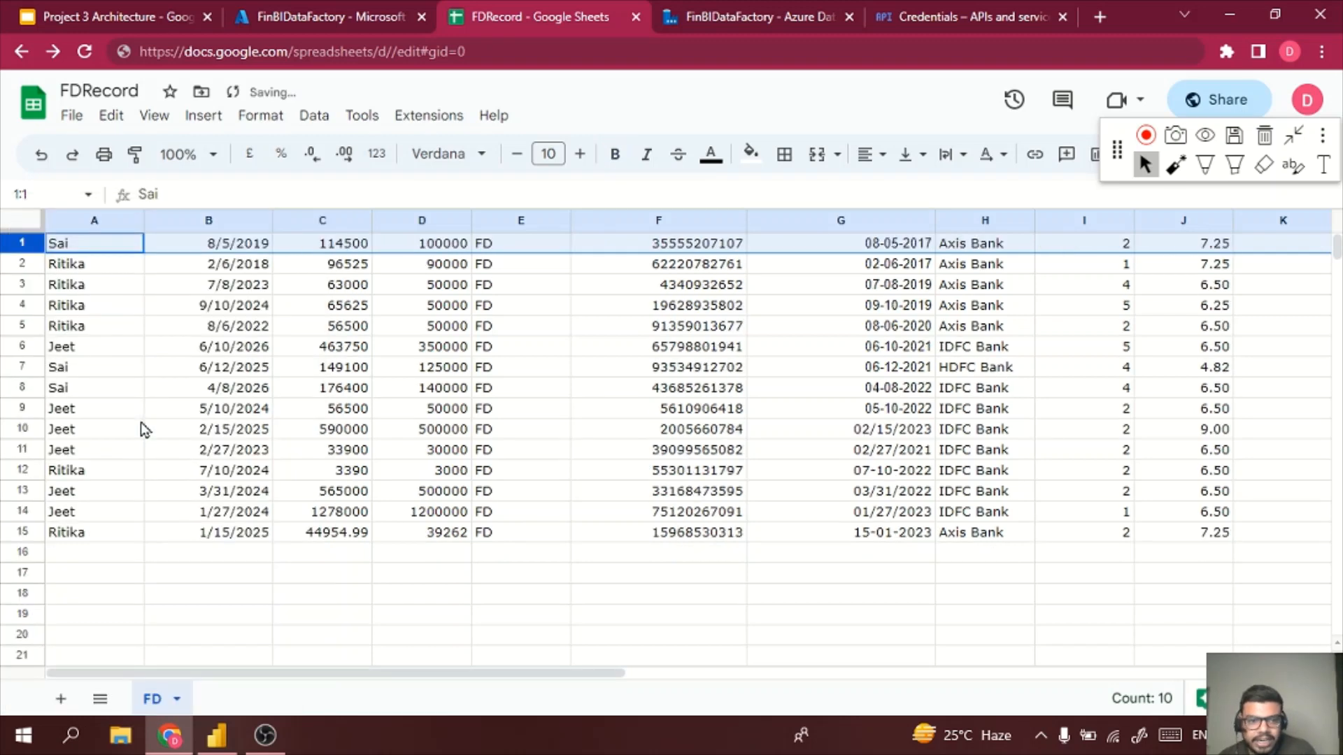
pyautogui.click(340, 531)
pyautogui.click(175, 350)
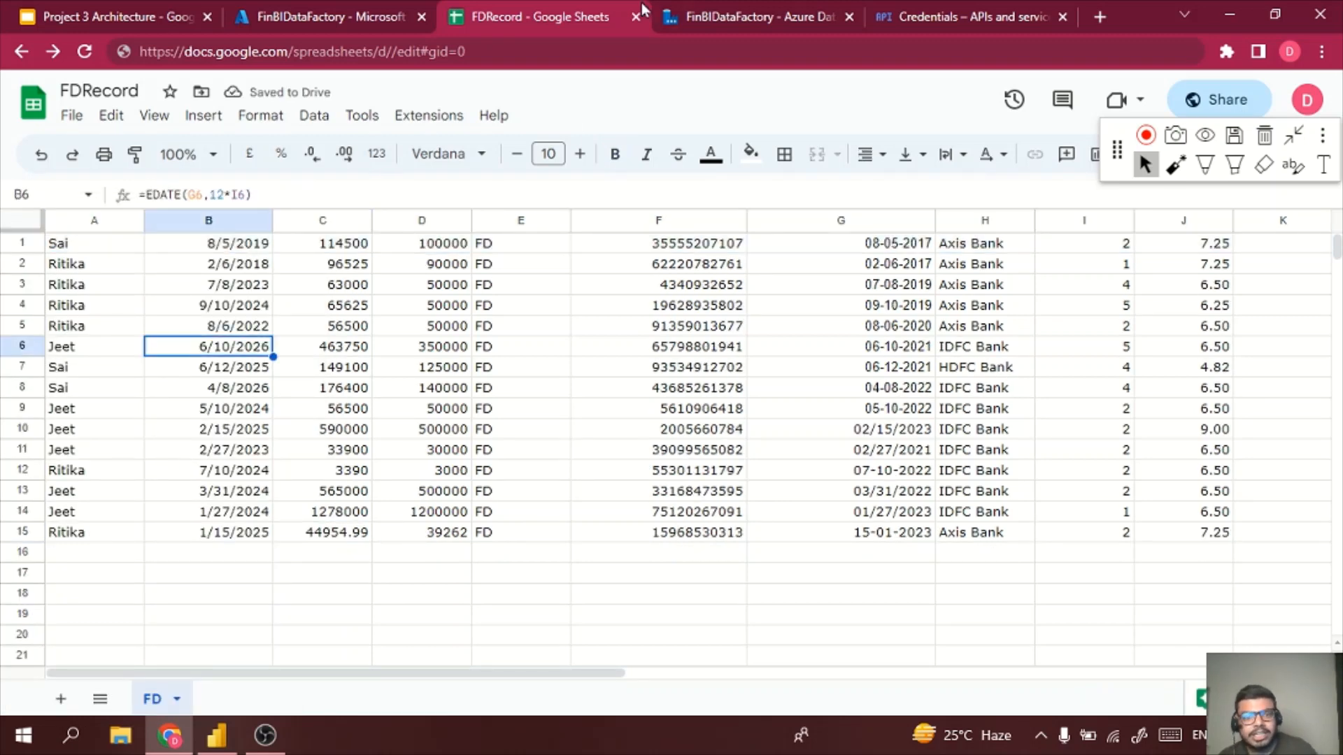
pyautogui.click(354, 14)
pyautogui.click(769, 11)
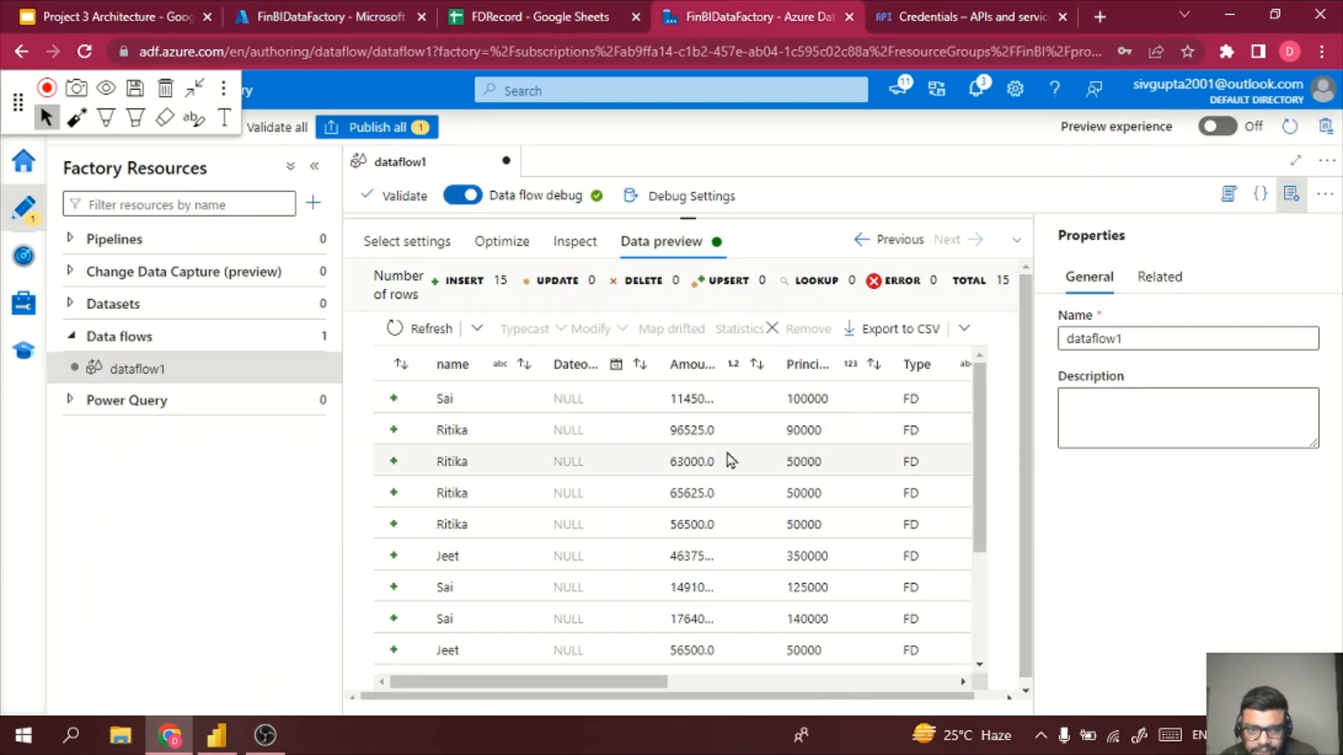
# - Review the renamed columns in select1's data preview, from name through Interest
pyautogui.moveTo(980, 448); pyautogui.dragTo(967, 408)
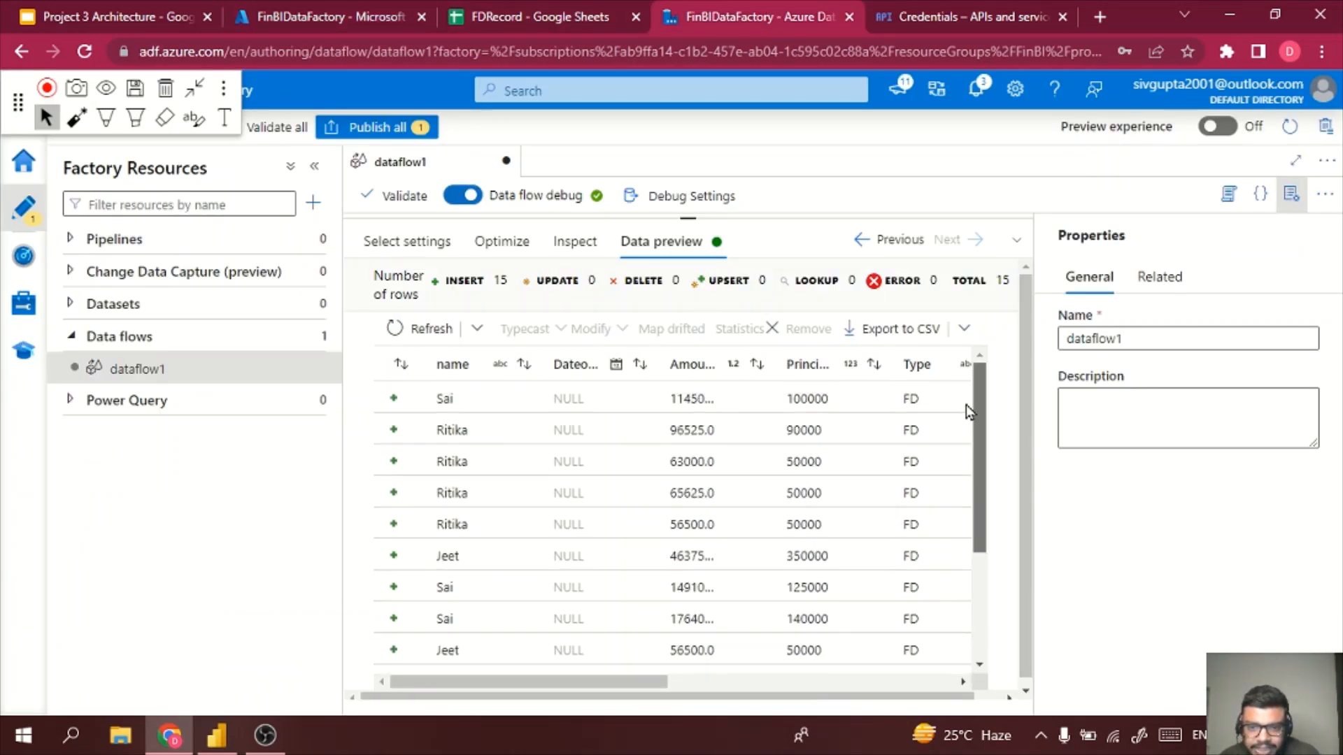
pyautogui.moveTo(515, 686); pyautogui.dragTo(410, 618)
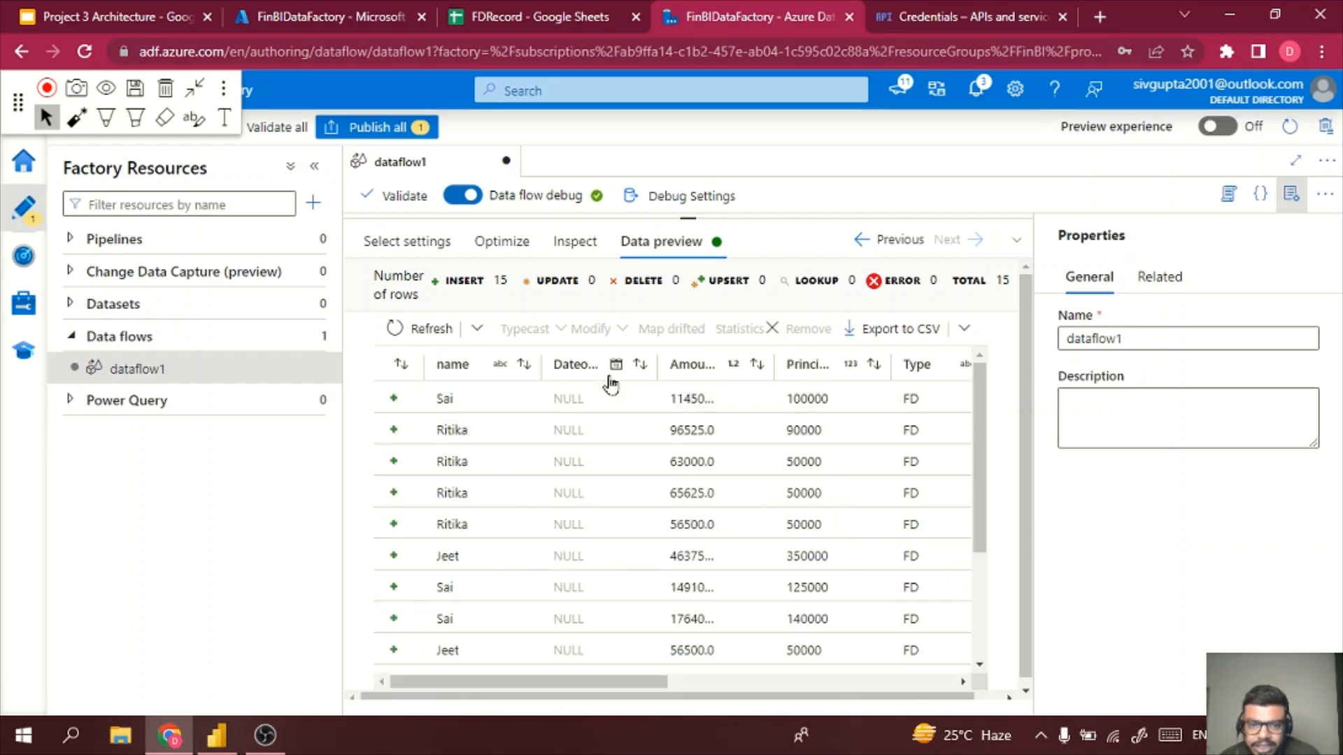
pyautogui.moveTo(599, 682); pyautogui.dragTo(1140, 718)
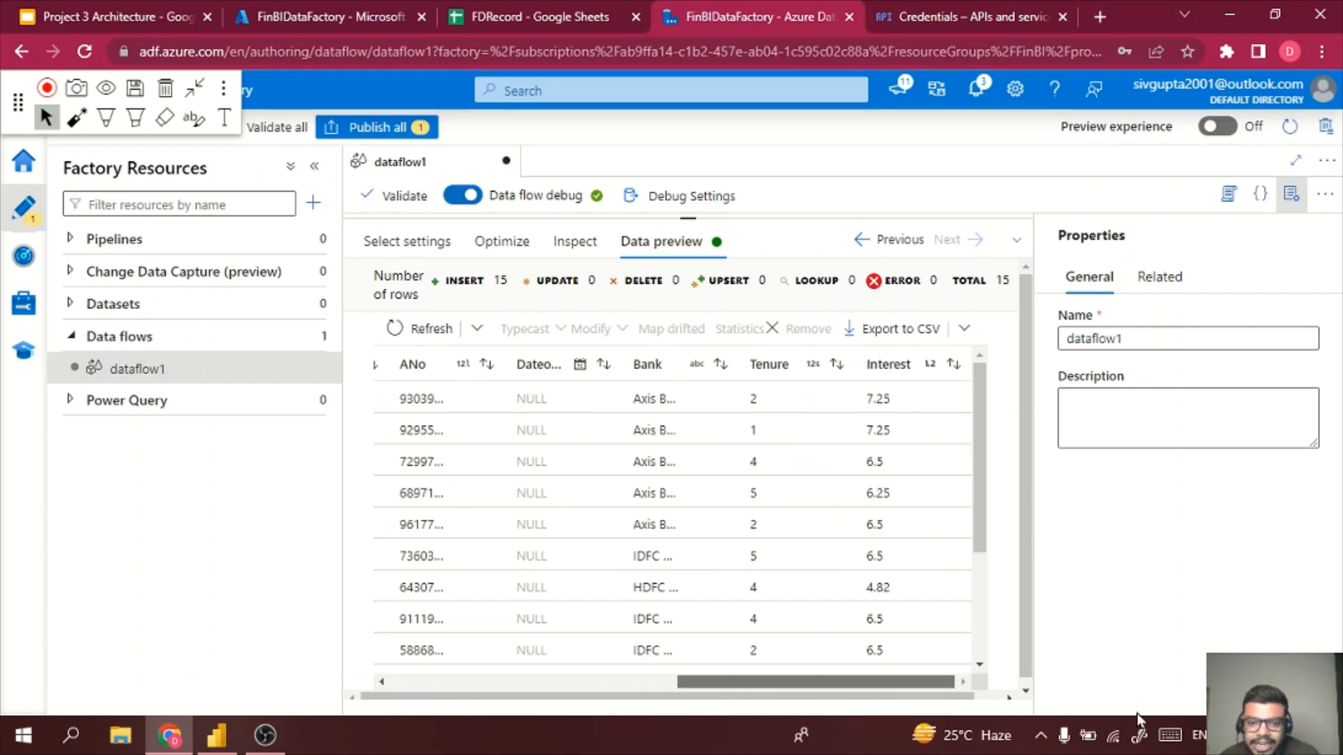
# - Browse the transformations and destinations that can be added after select1 in dataflow1
pyautogui.click(805, 219)
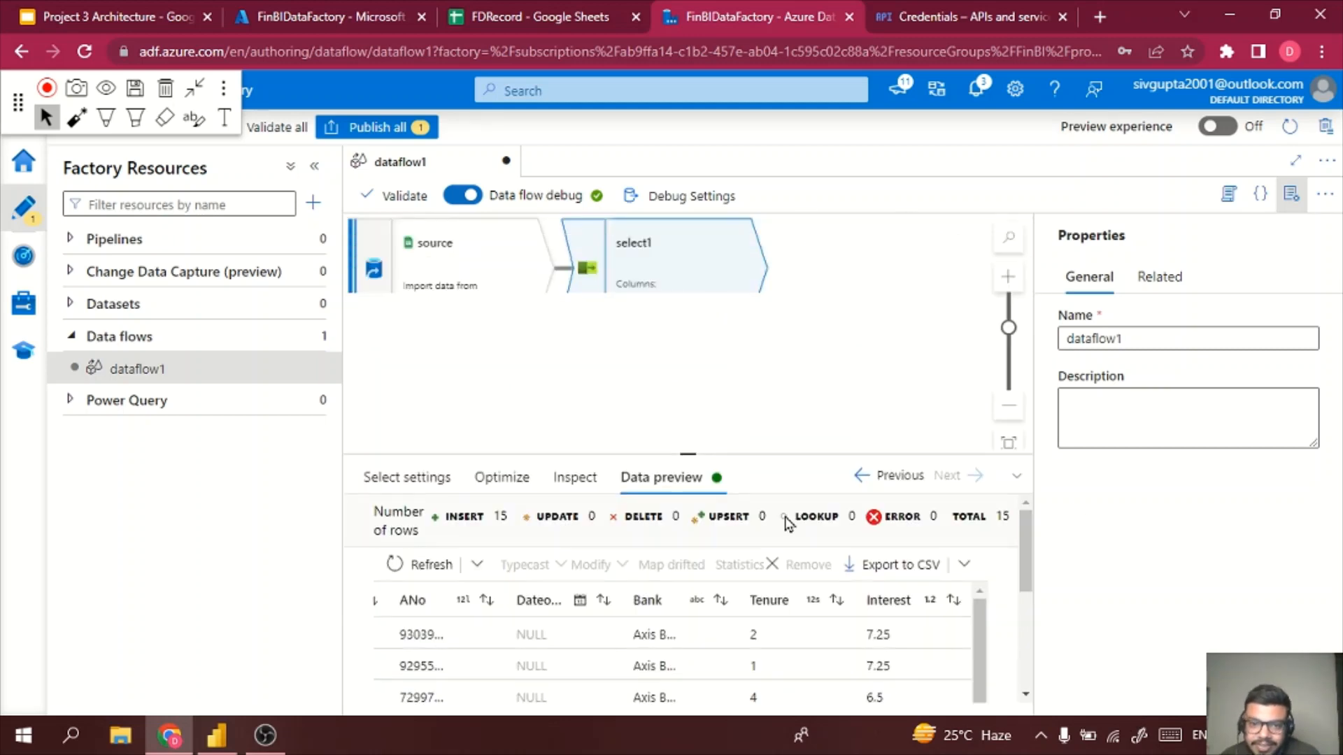
pyautogui.click(766, 308)
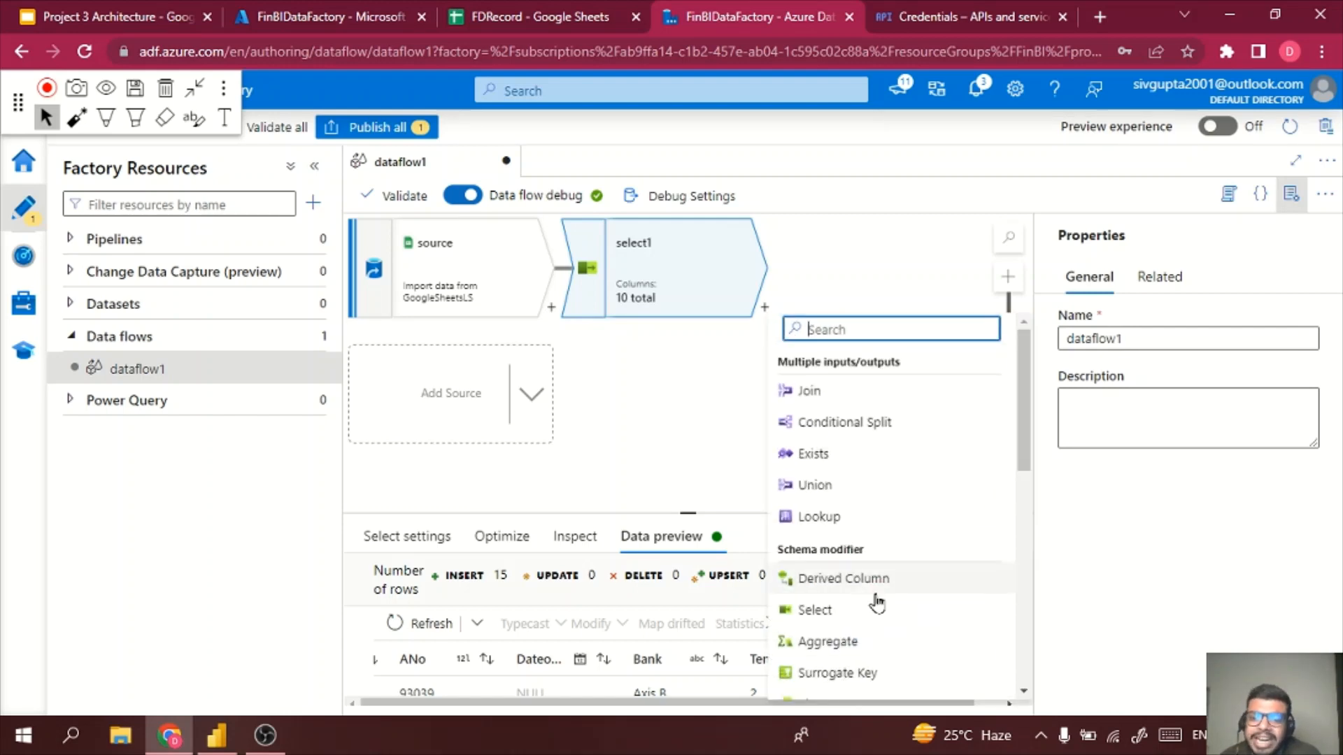
pyautogui.scroll(-2, 885, 580)
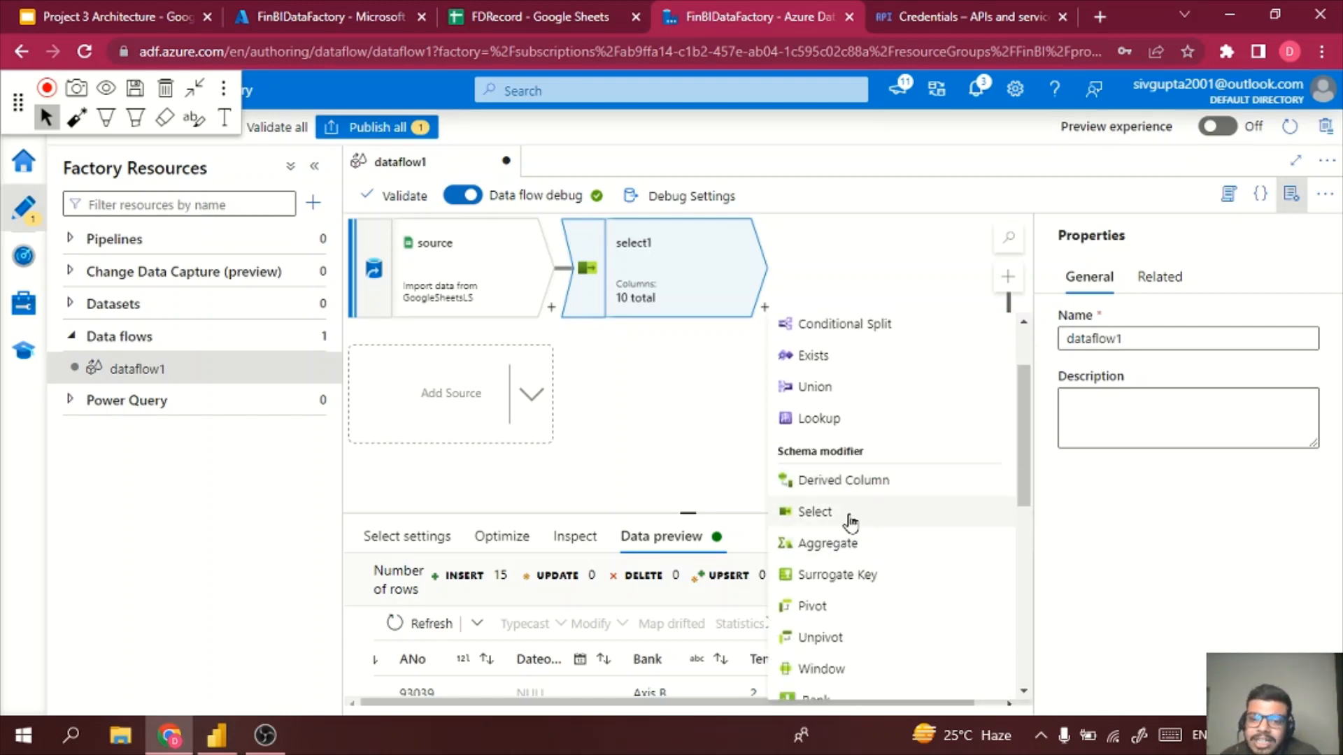
pyautogui.scroll(-3, 851, 521)
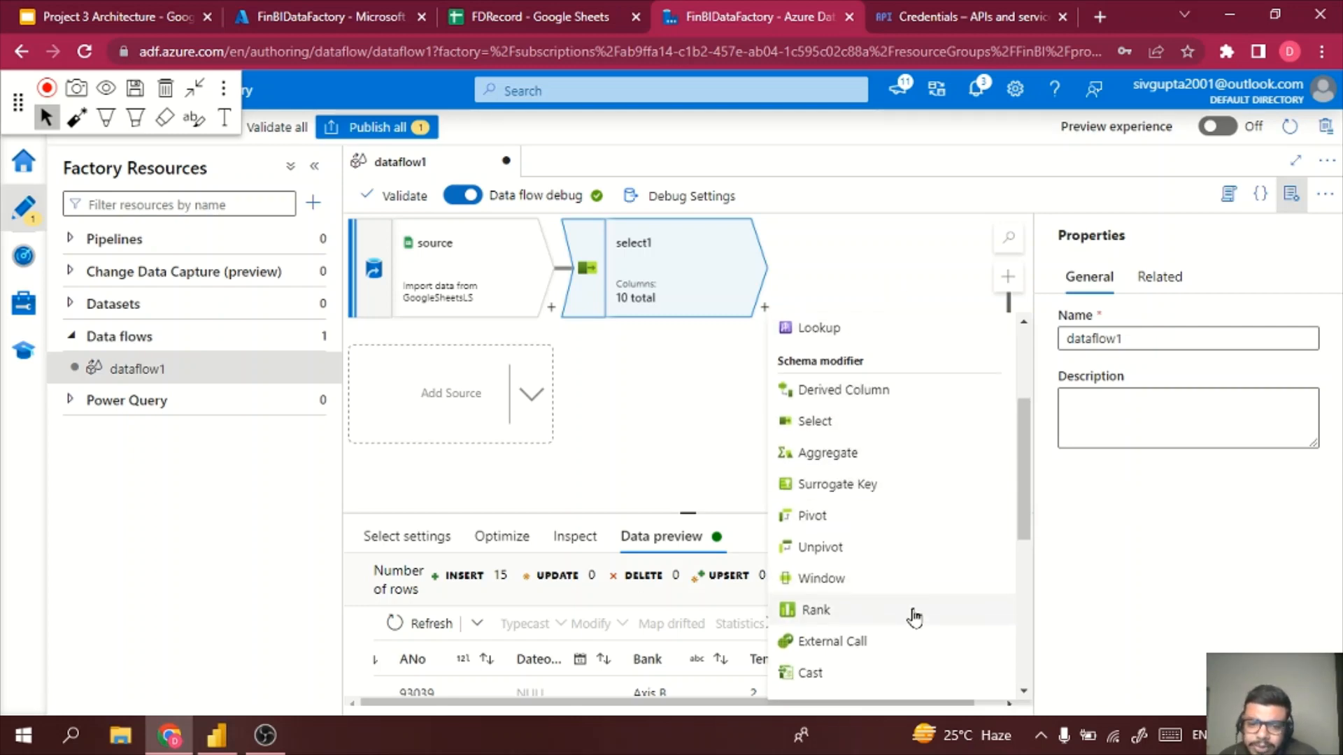
pyautogui.moveTo(1025, 492); pyautogui.dragTo(1007, 636)
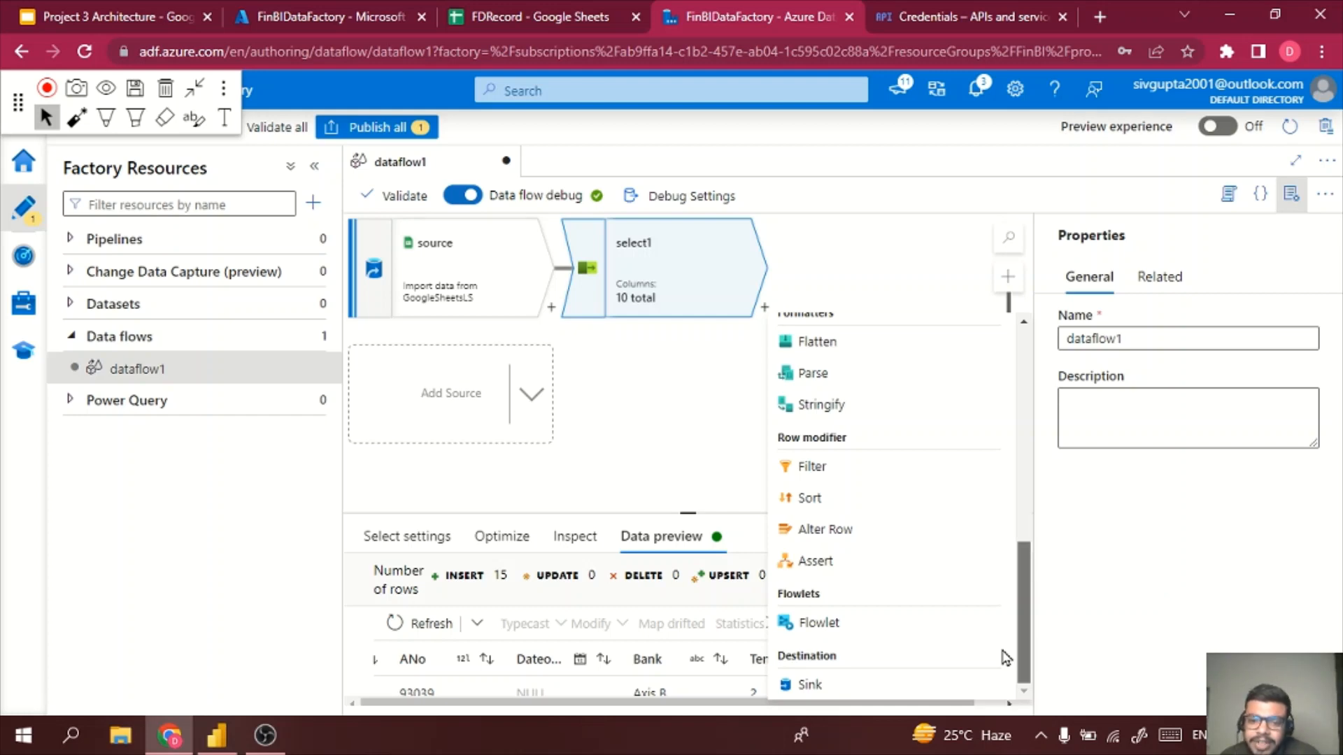
pyautogui.moveTo(1003, 657); pyautogui.dragTo(945, 355)
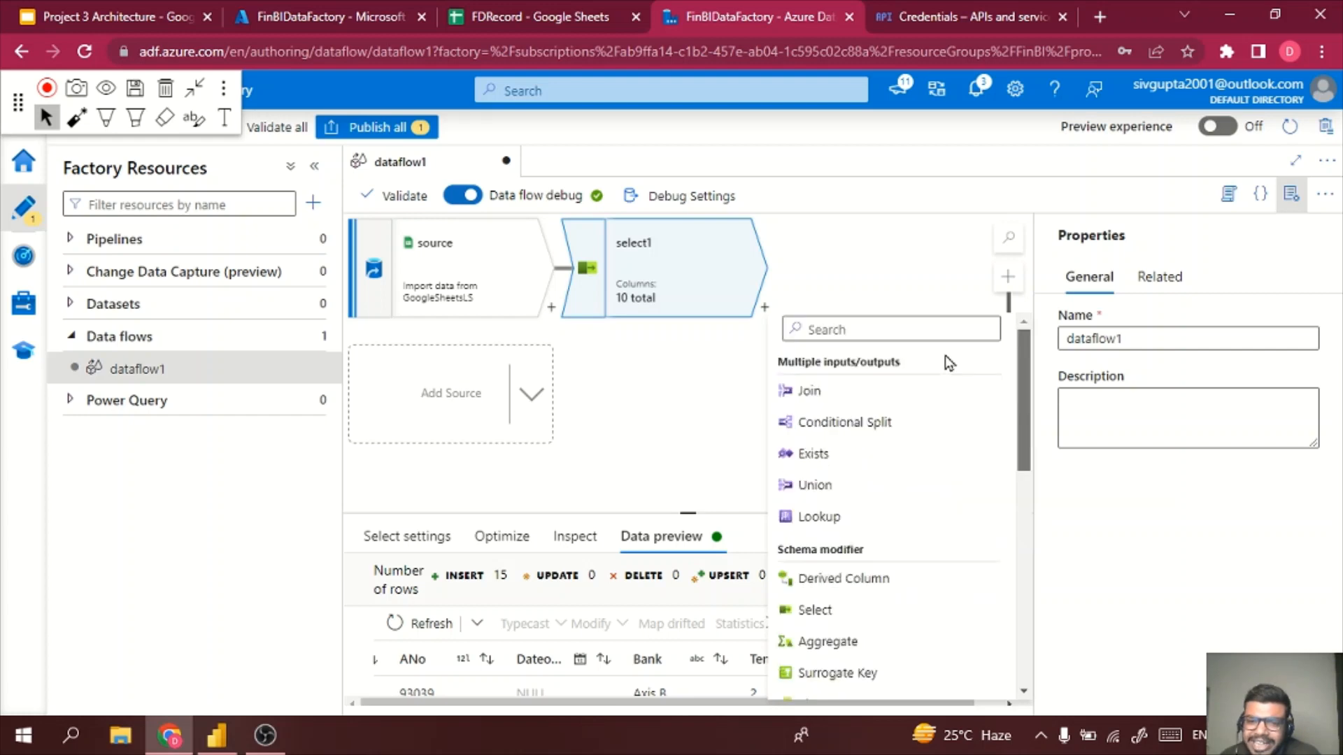
pyautogui.click(711, 423)
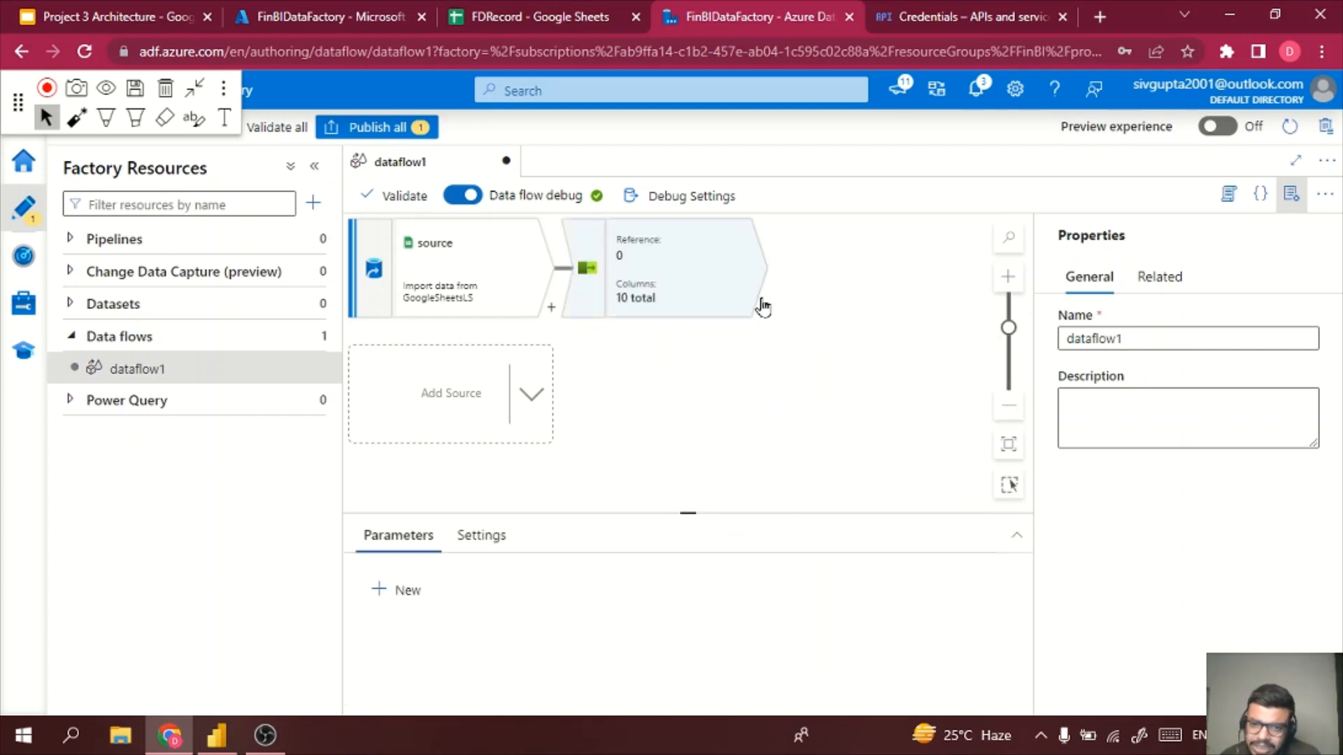
pyautogui.click(765, 310)
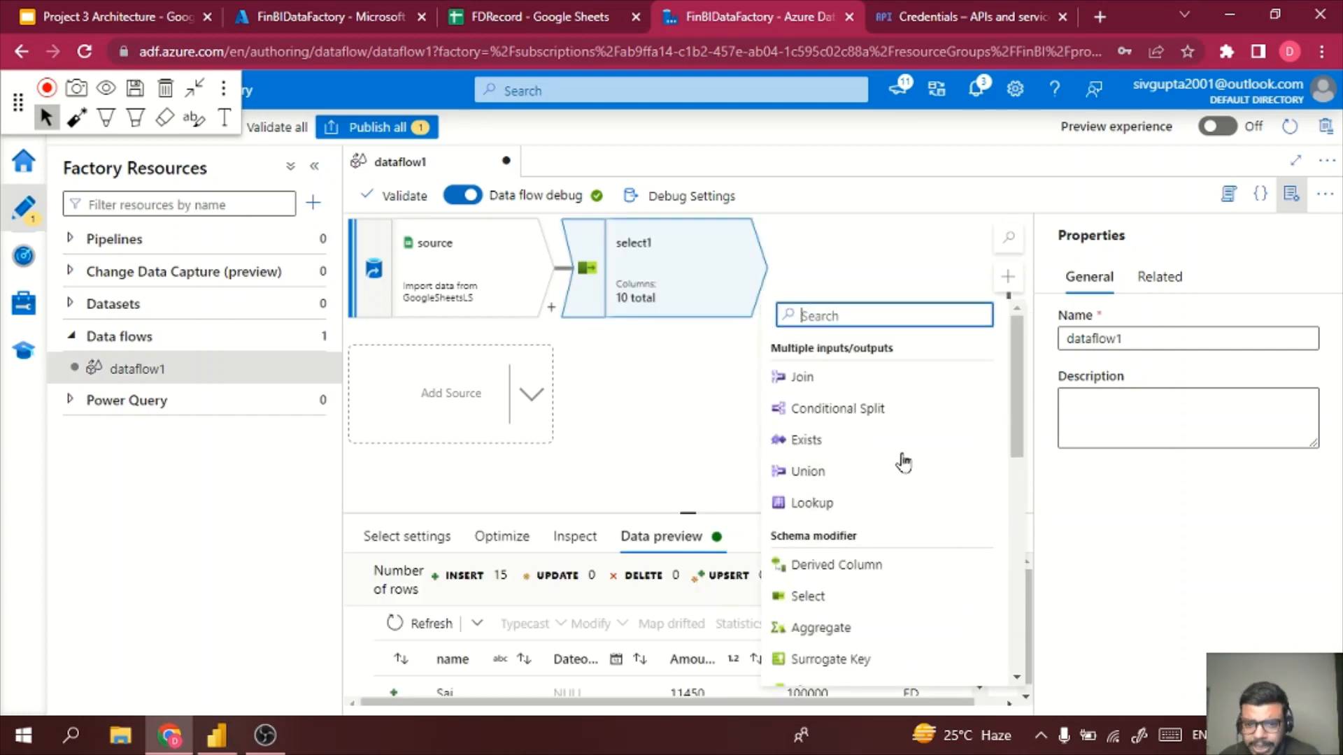
pyautogui.click(685, 506)
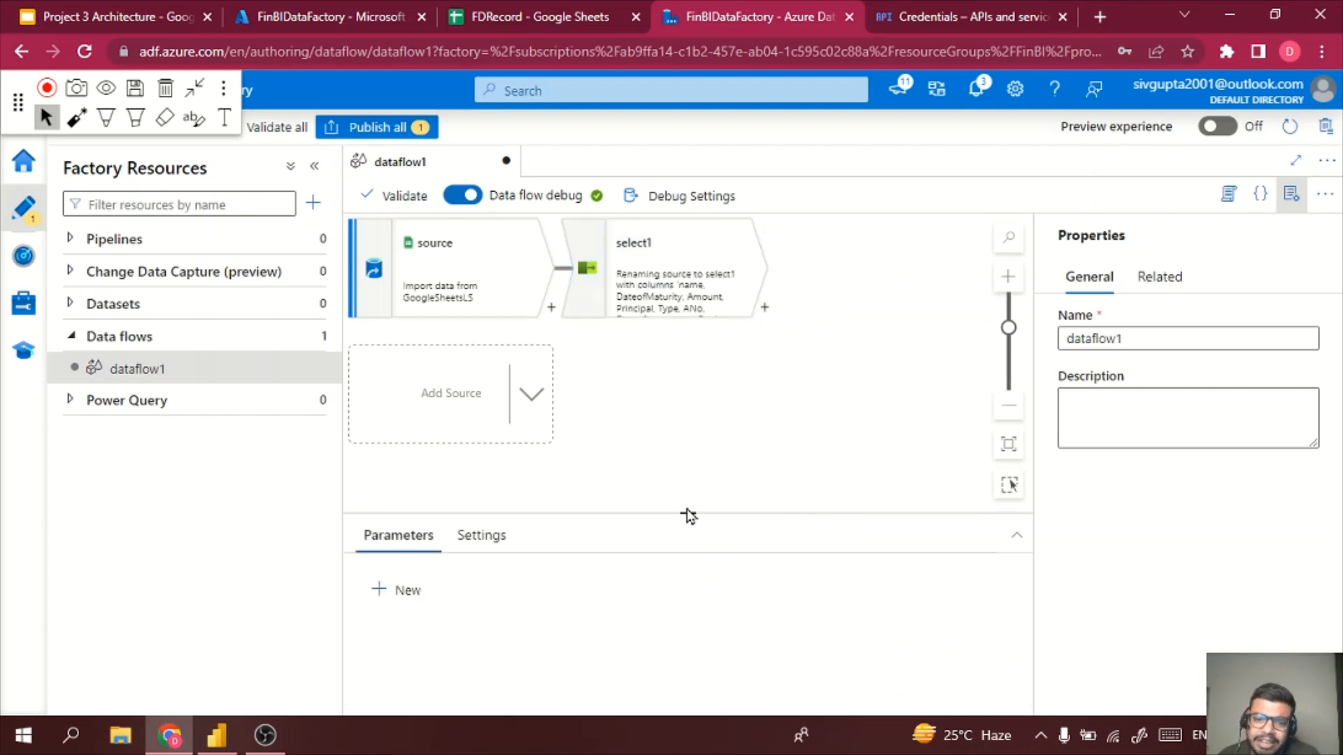
# - Search the available transformations for "sink" and add a Sink destination after select1
pyautogui.click(698, 251)
pyautogui.click(434, 245)
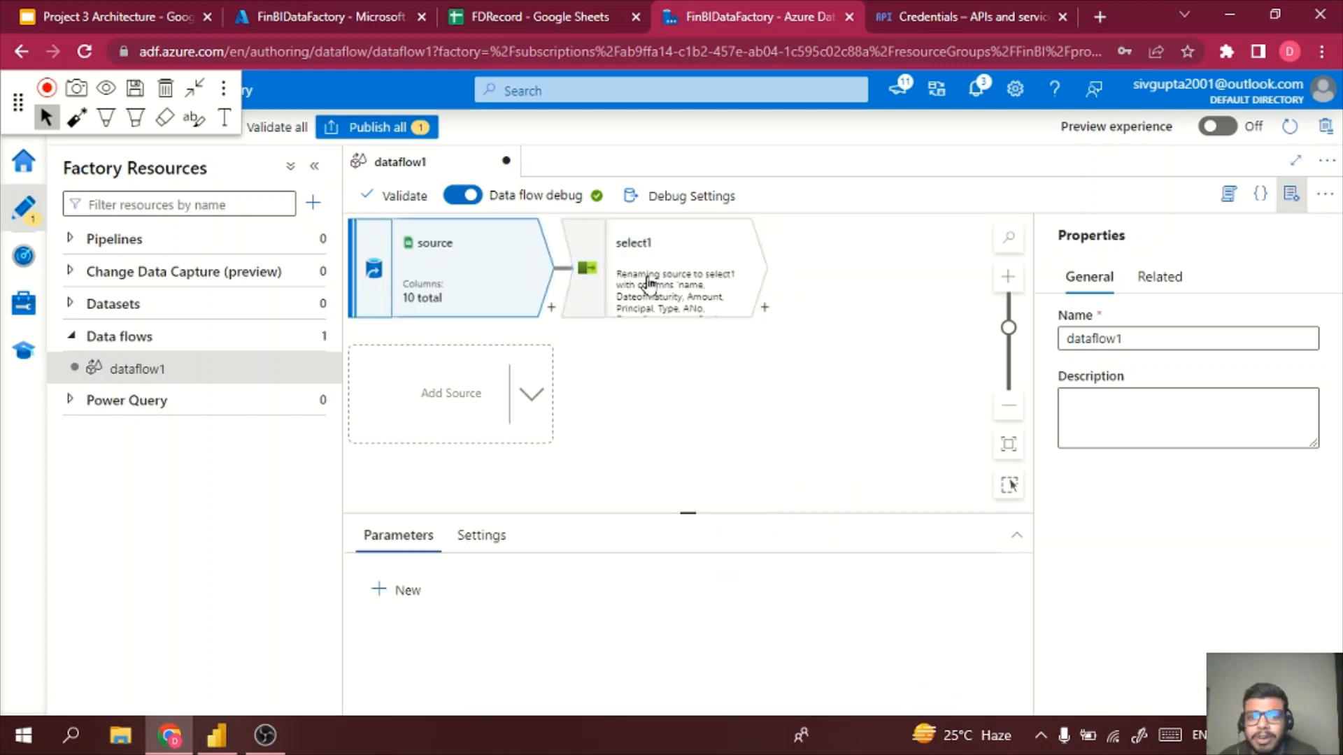
pyautogui.click(764, 308)
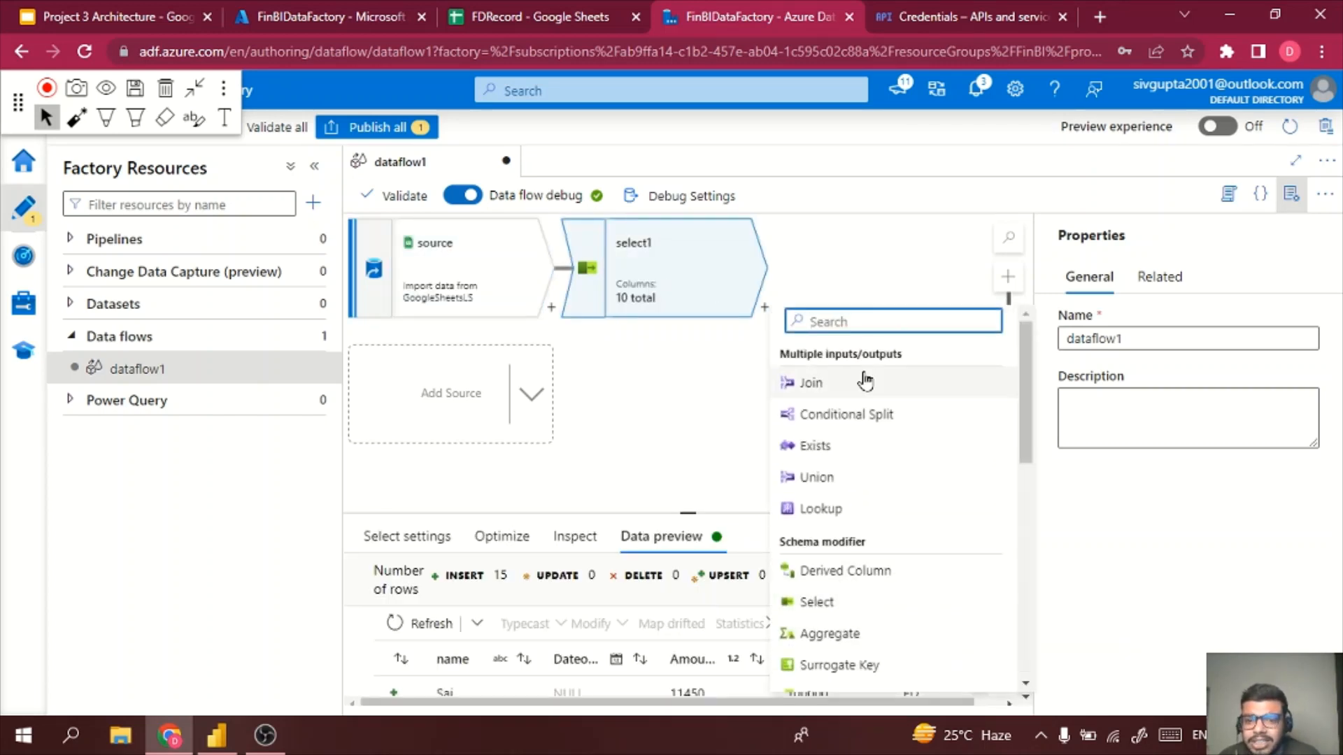
pyautogui.write('sink')
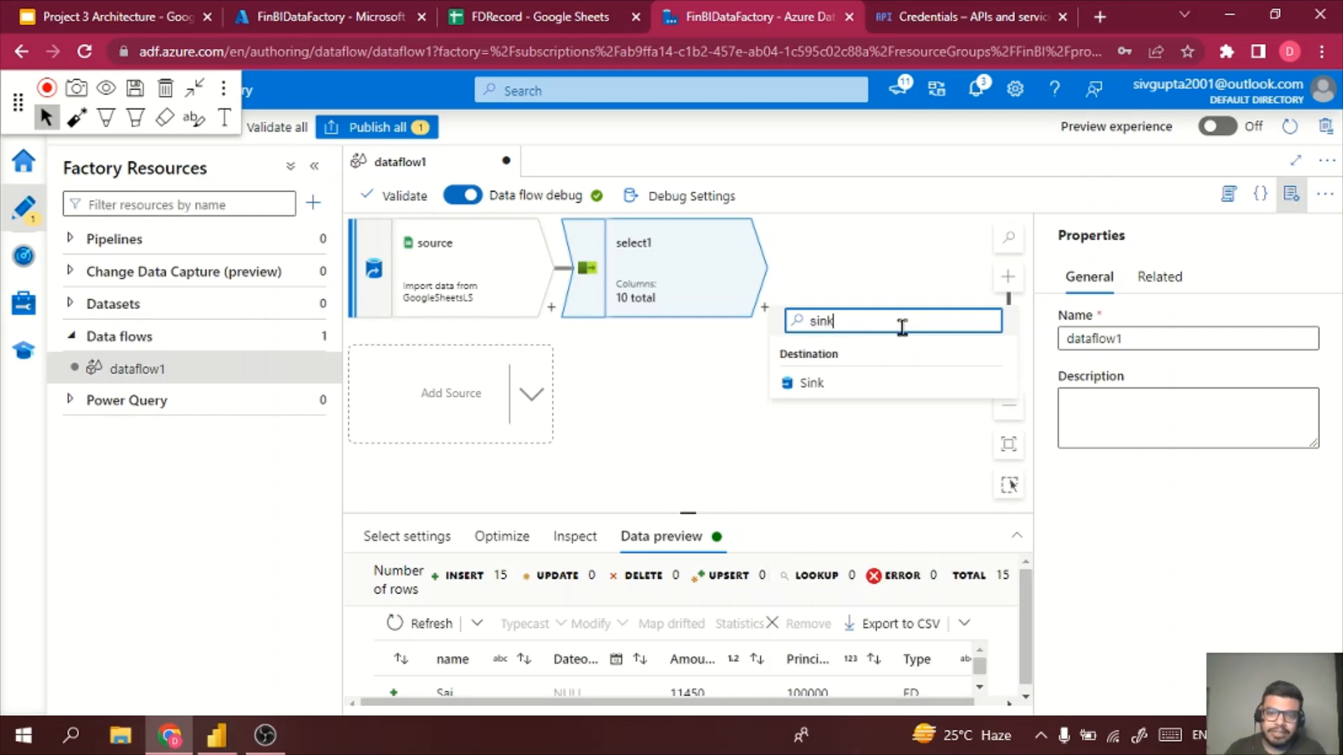
pyautogui.click(878, 387)
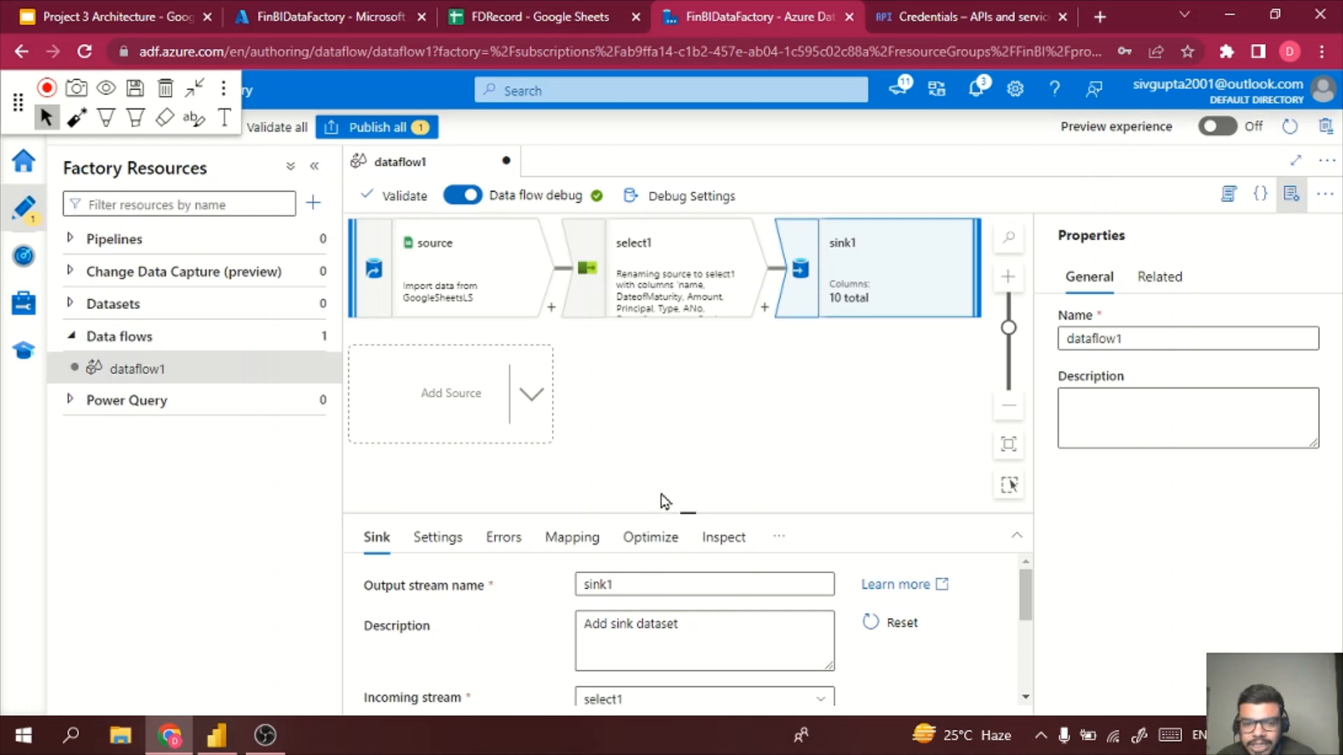
# - Examine the general configuration and the settings of the new sink1 destination
pyautogui.moveTo(689, 516); pyautogui.dragTo(707, 389)
pyautogui.click(810, 291)
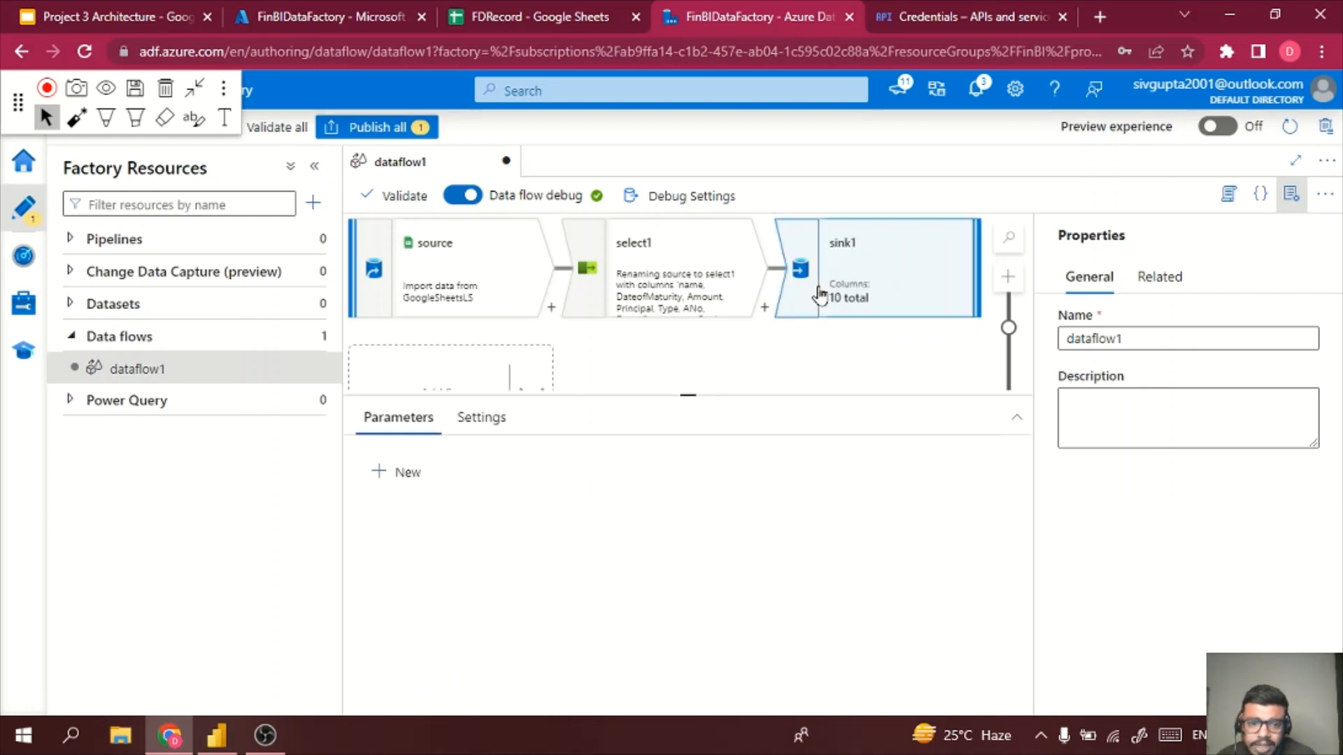
pyautogui.click(443, 423)
pyautogui.click(385, 421)
pyautogui.click(435, 422)
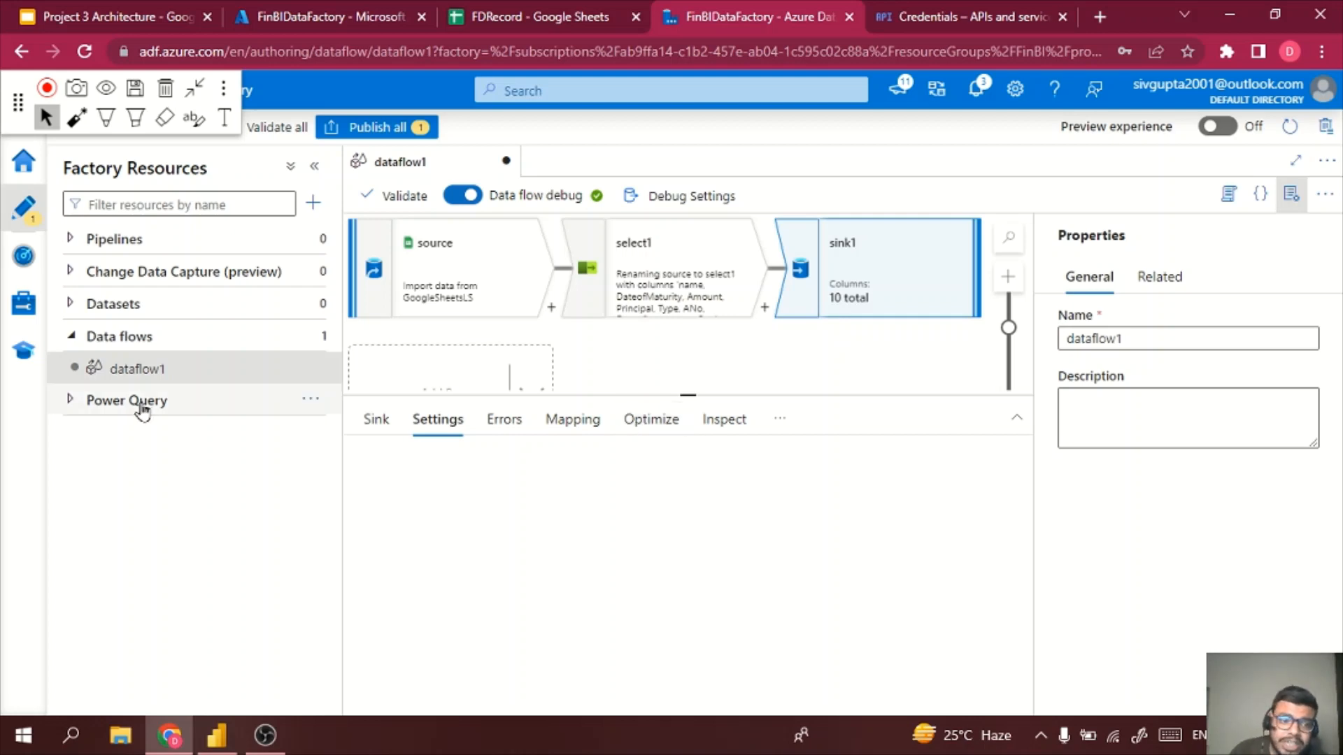
# - Start a new linked service in the factory with Azure Blob Storage as its data store
pyautogui.click(23, 256)
pyautogui.click(22, 319)
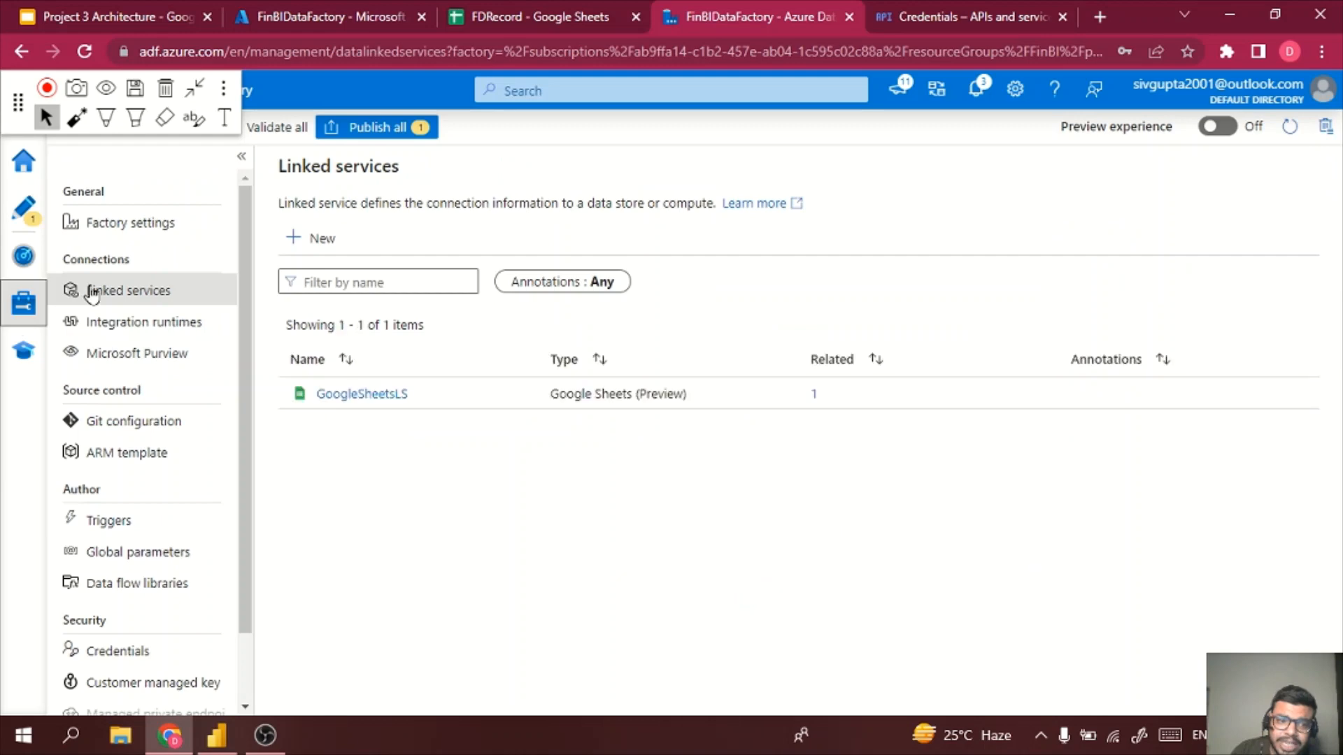
pyautogui.click(319, 242)
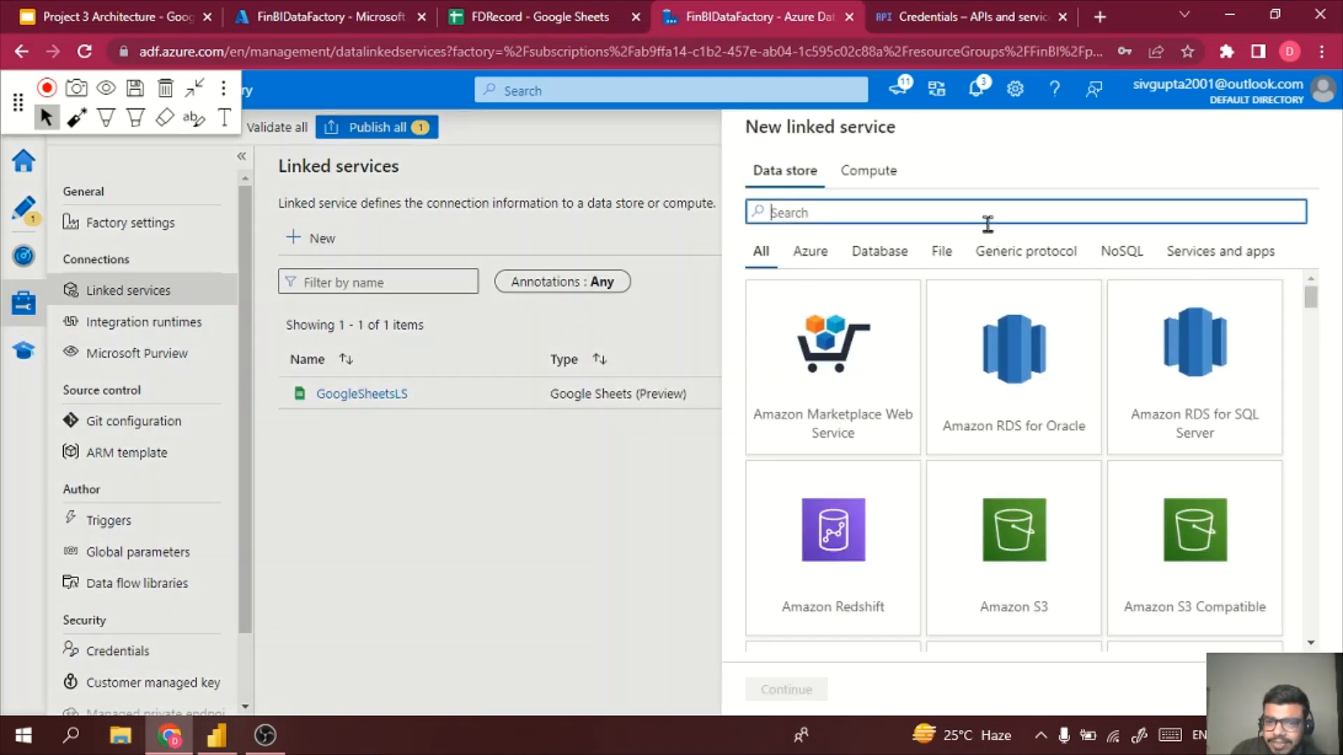
pyautogui.write('blo')
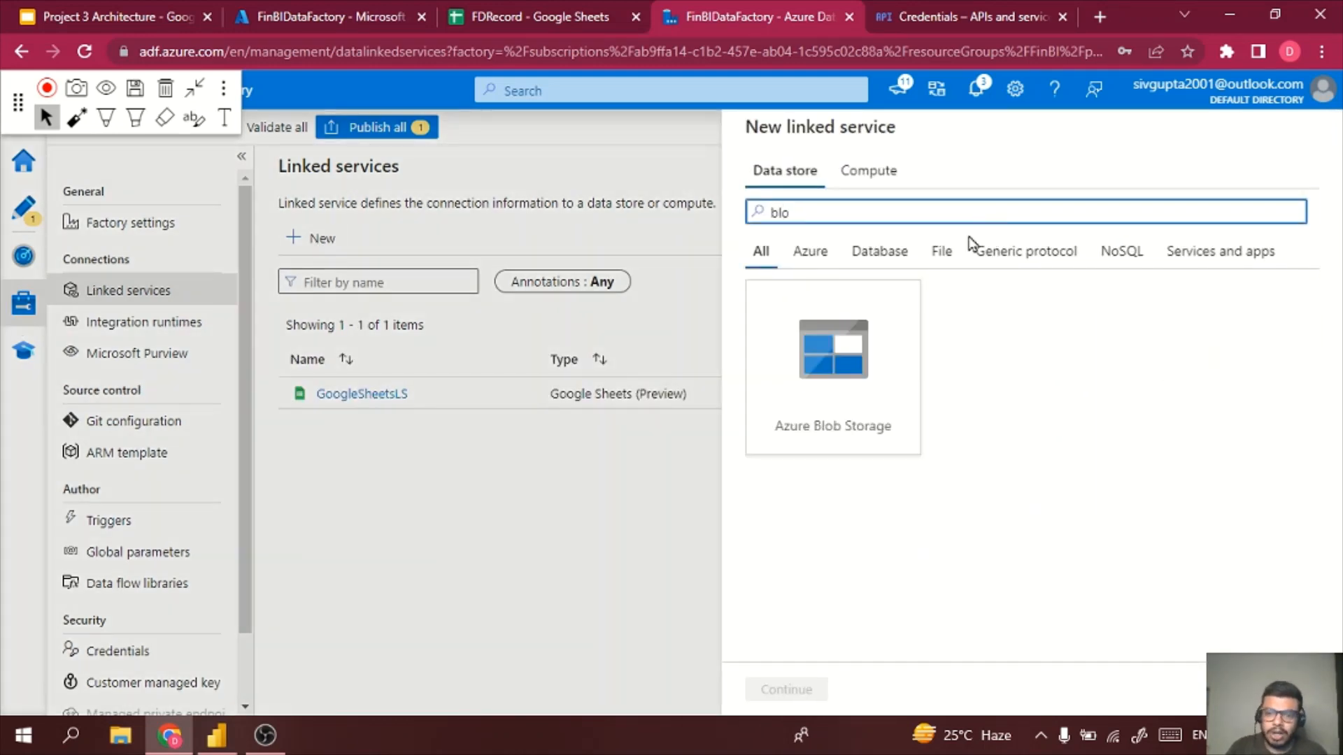
pyautogui.click(870, 346)
pyautogui.click(787, 689)
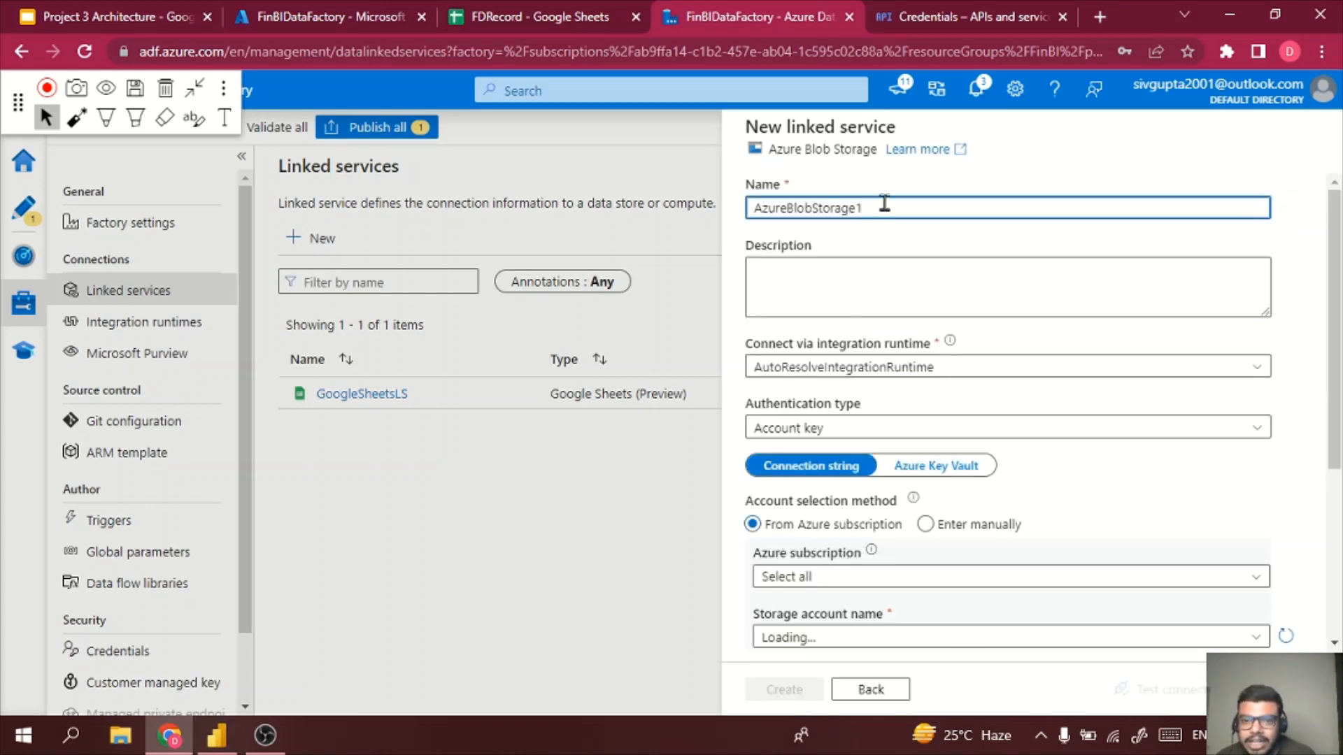
# - Name the linked service AzureBlobStorageLS and select the Azure for Students subscription
pyautogui.write('LS')
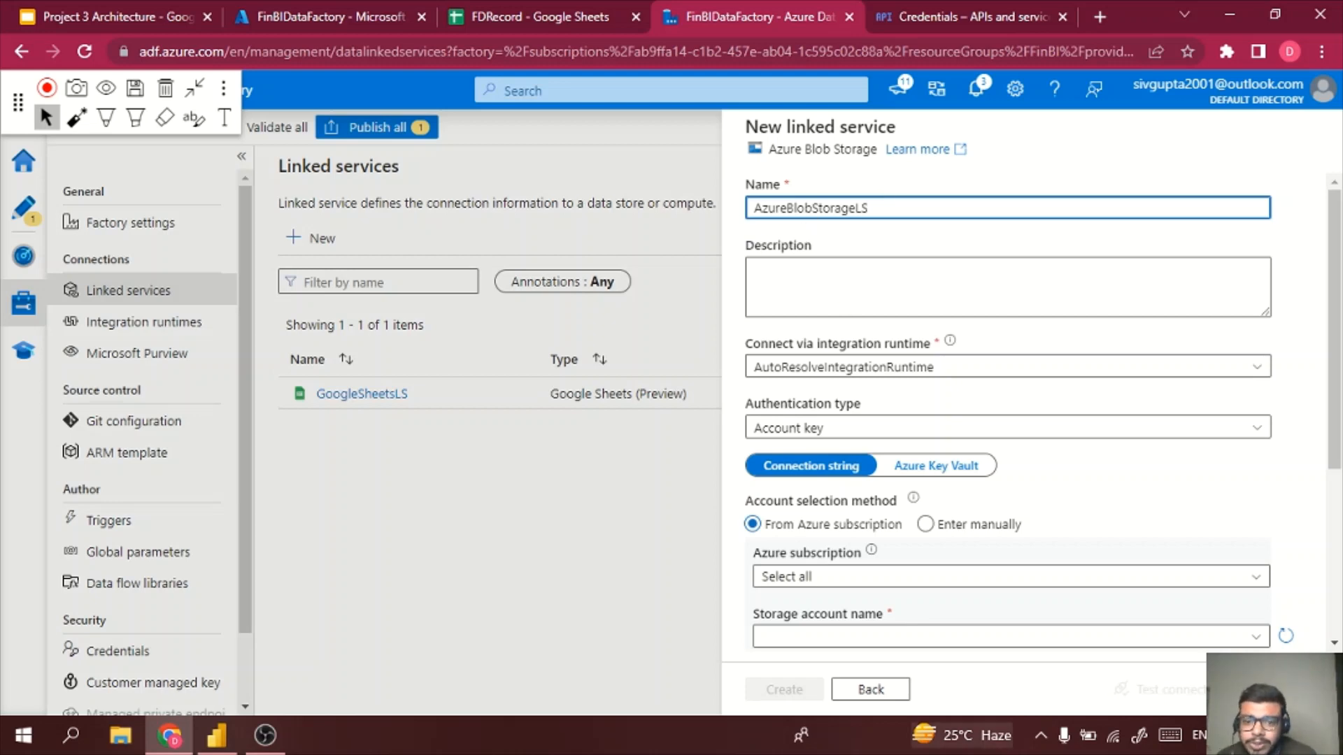
pyautogui.click(1018, 573)
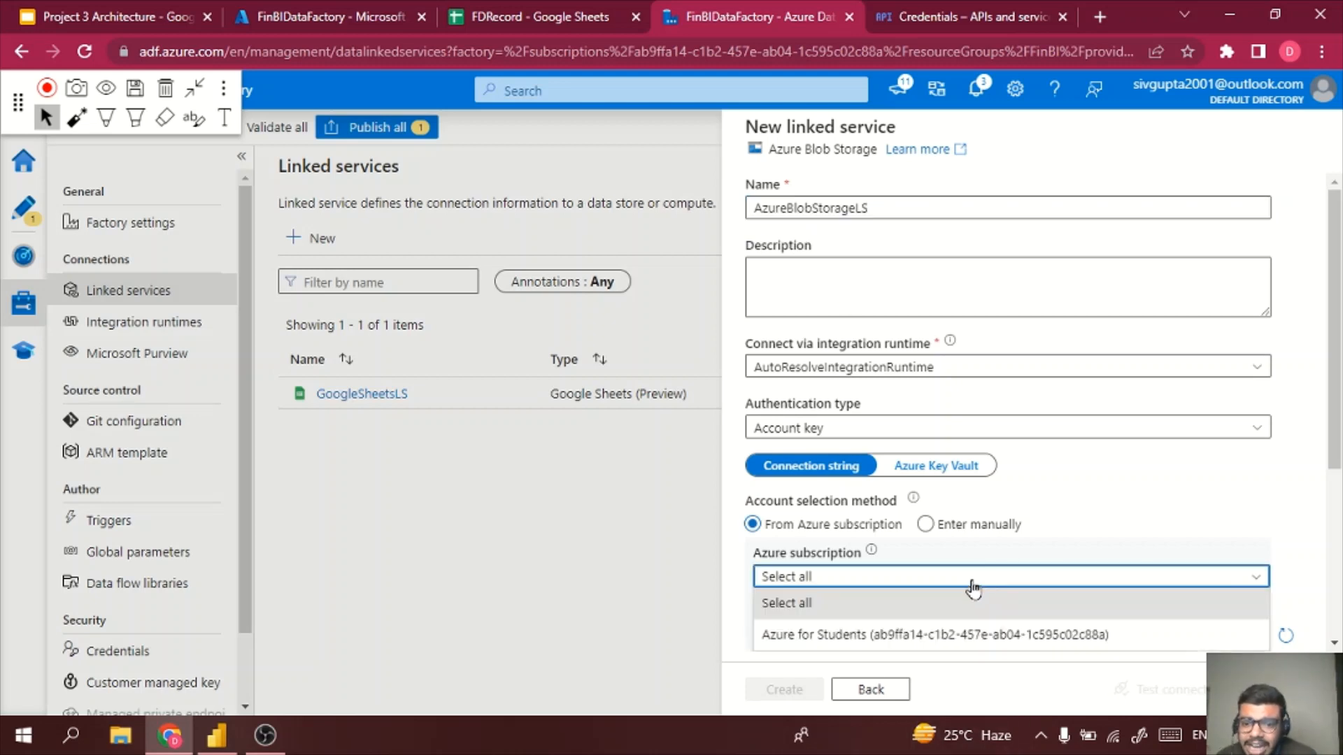
pyautogui.click(966, 635)
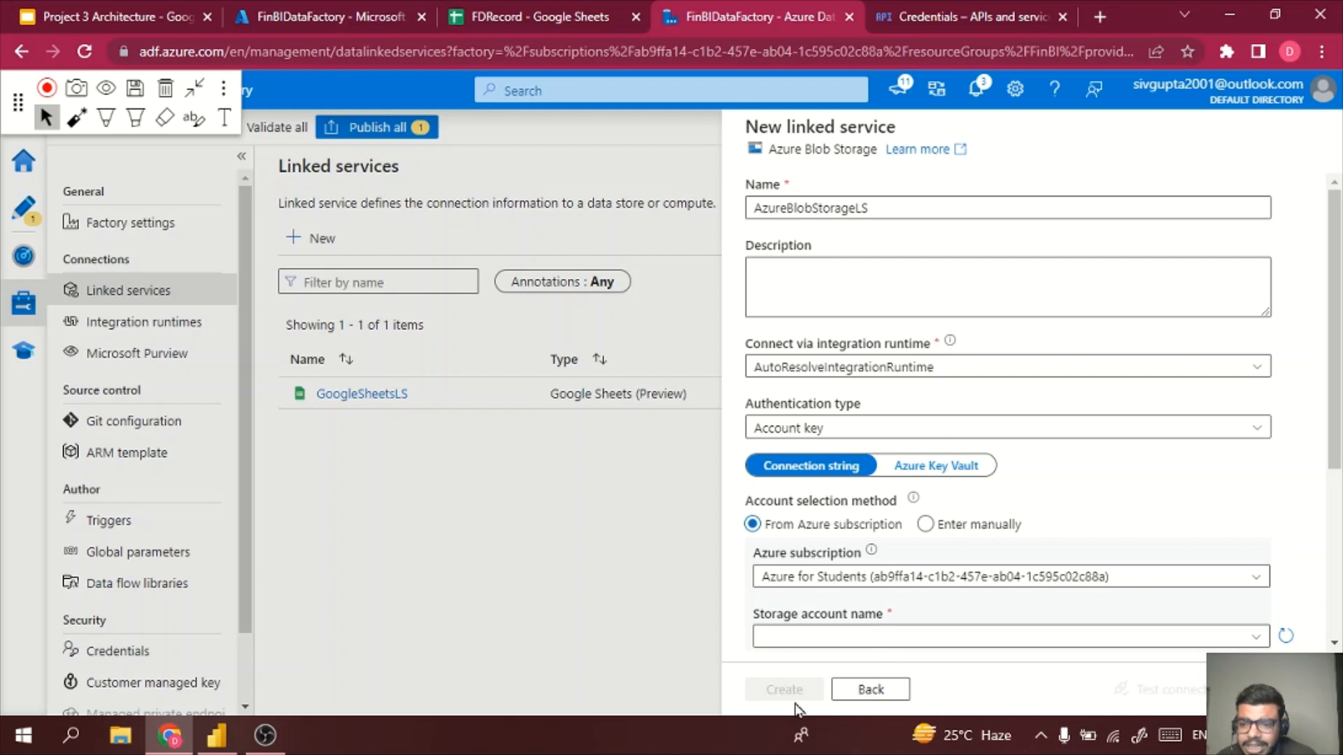
# - Refresh the storage account list, choose storagefinbi, and create the linked service
pyautogui.click(1136, 640)
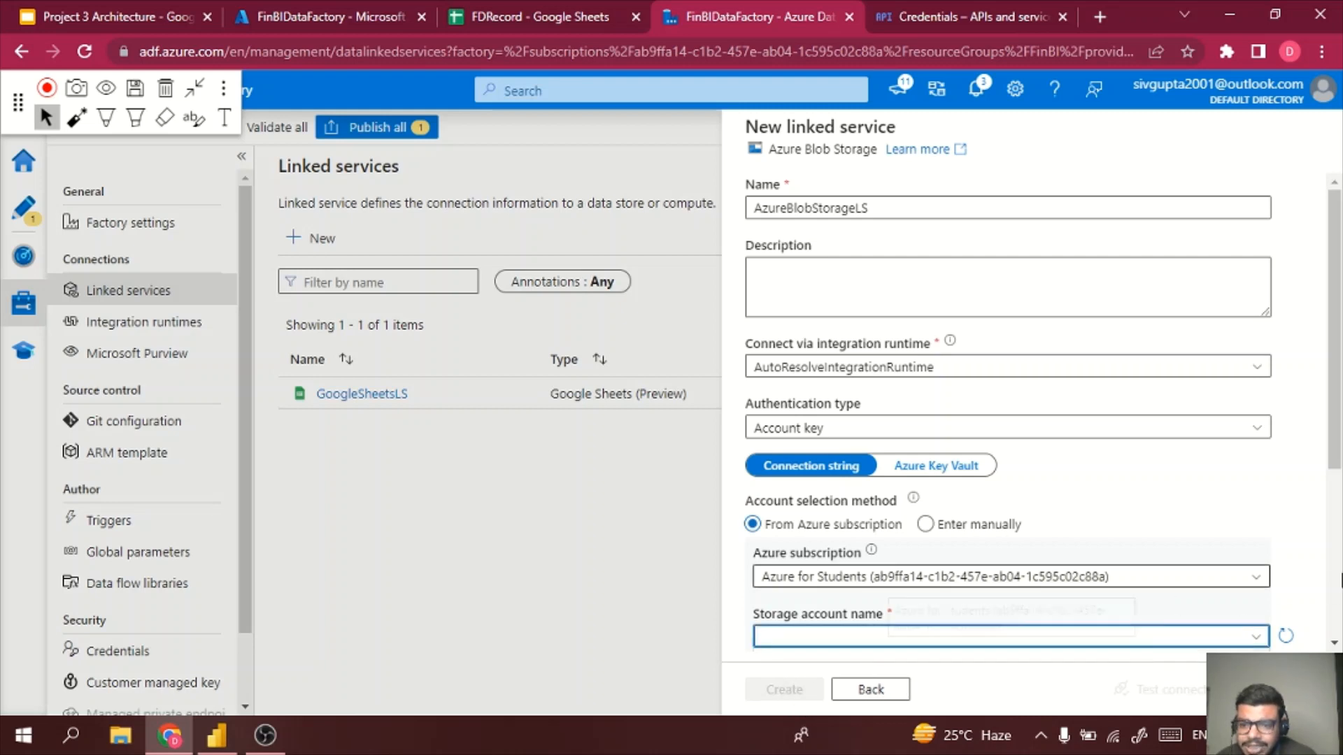
pyautogui.click(1285, 637)
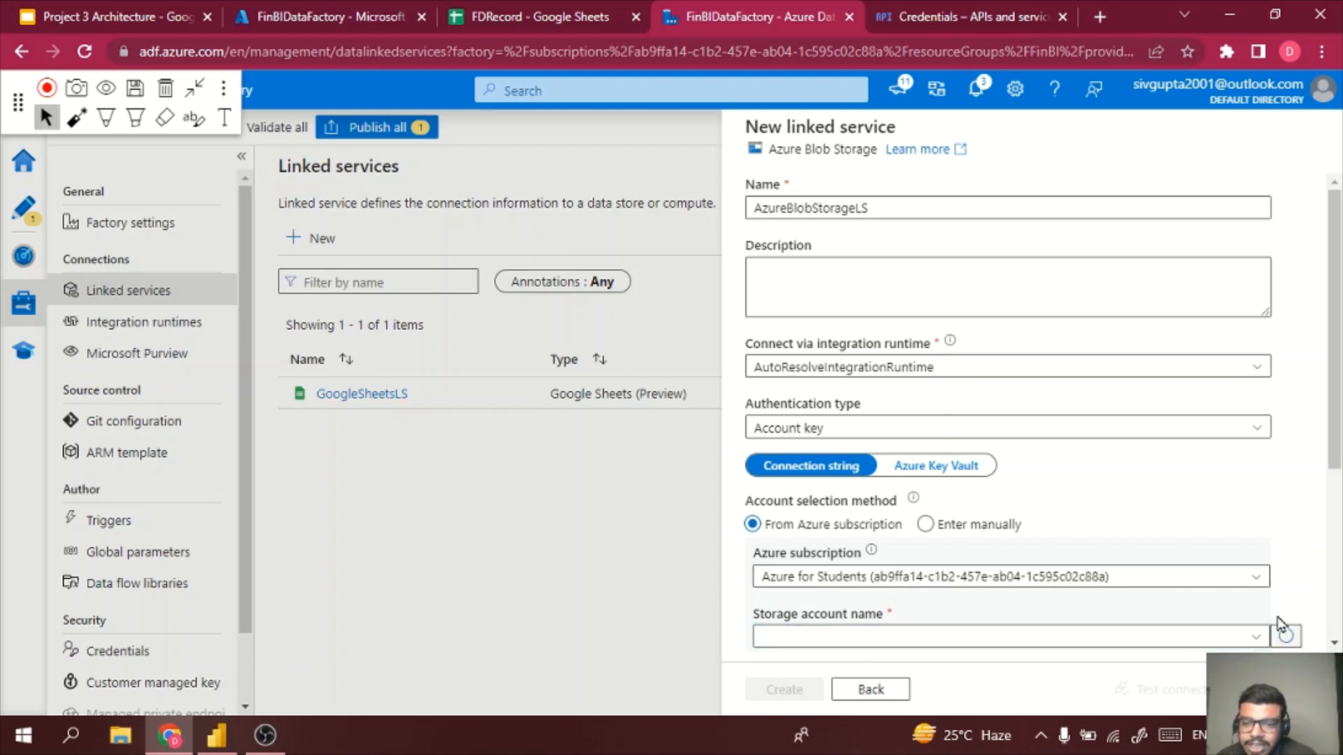
pyautogui.scroll(-2, 1335, 467)
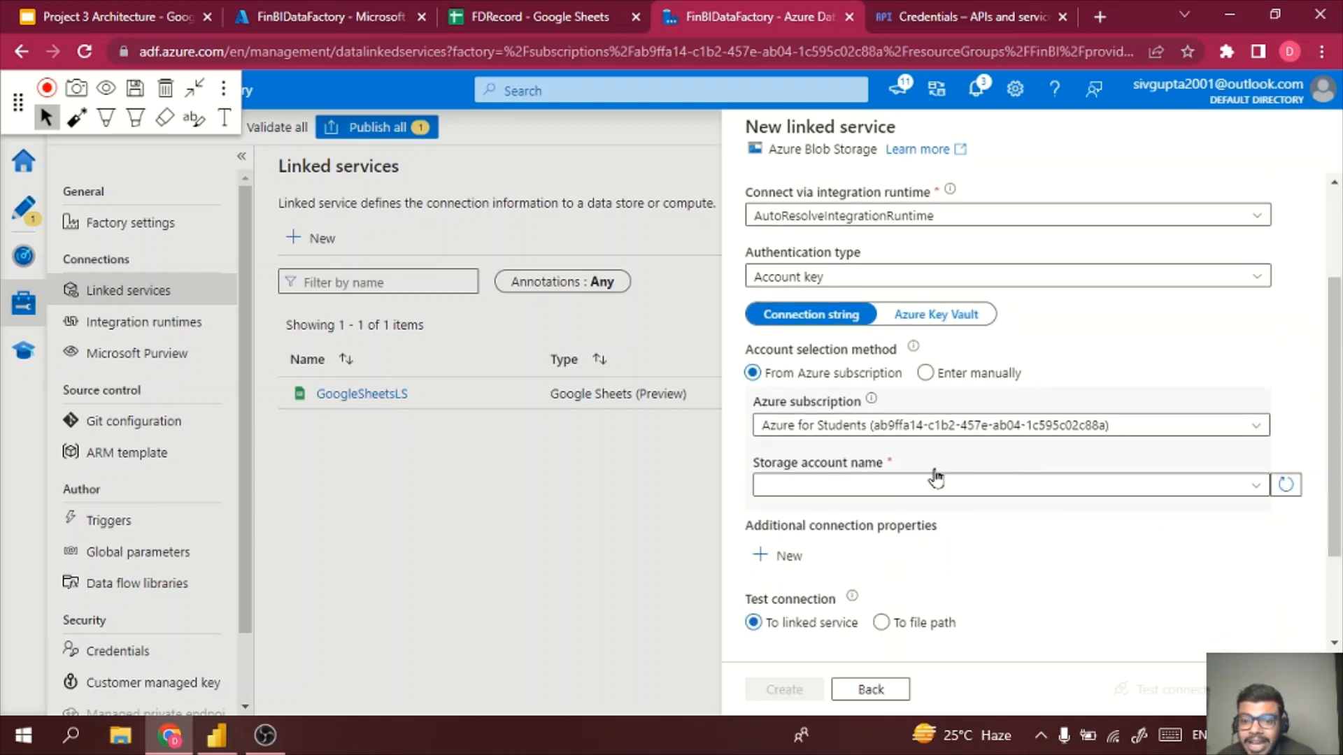
pyautogui.click(1086, 488)
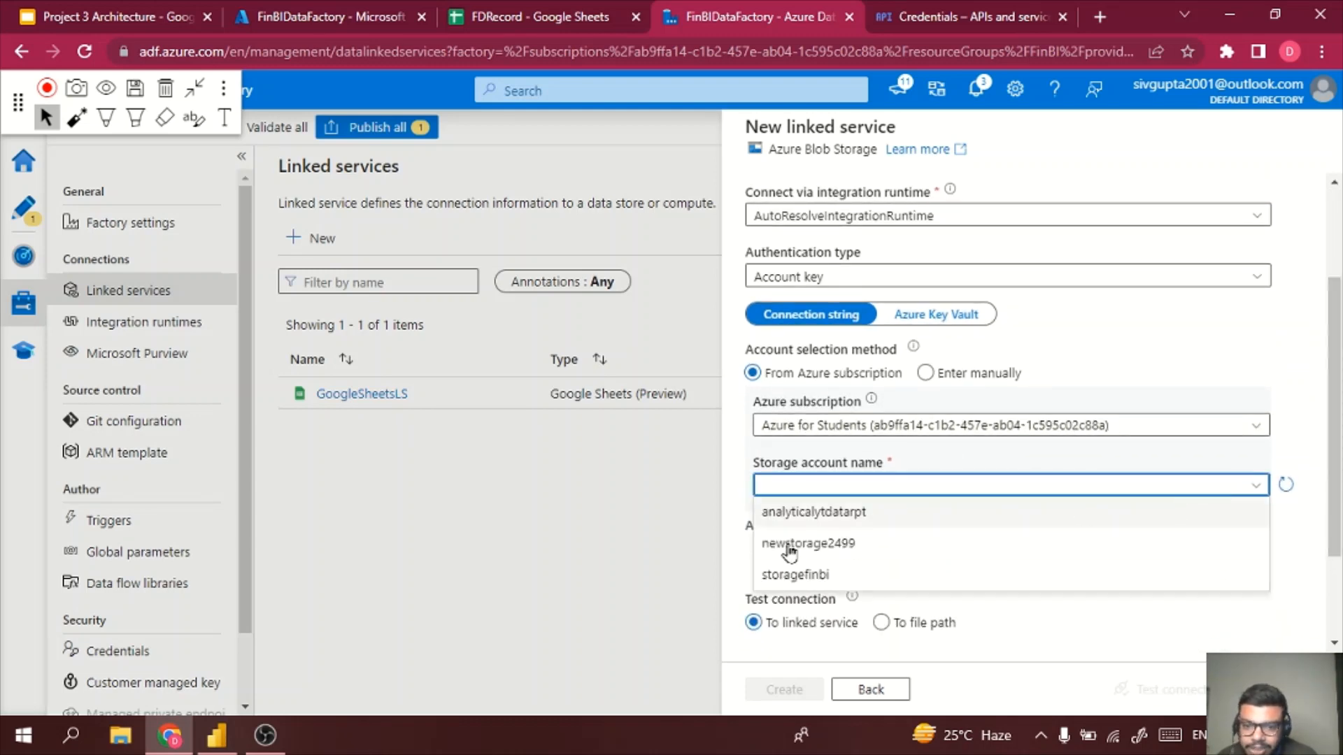
pyautogui.click(824, 575)
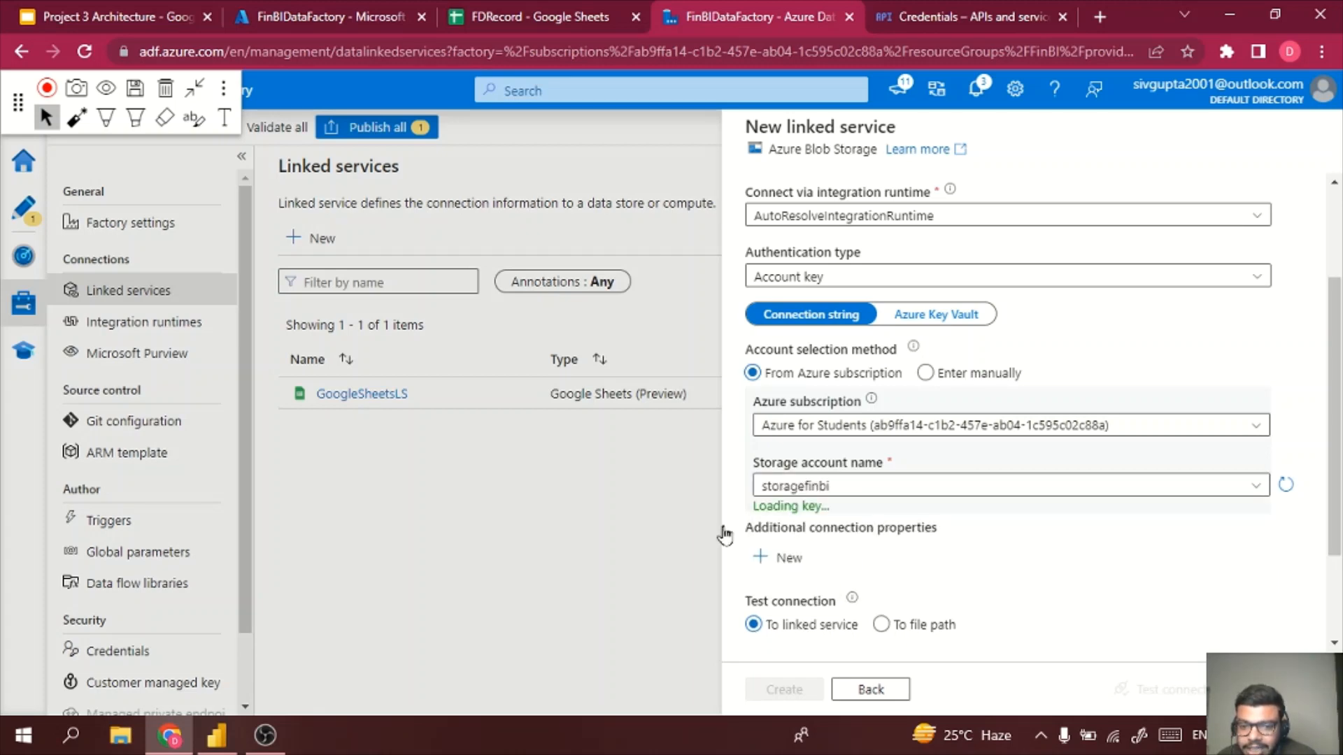
pyautogui.click(796, 689)
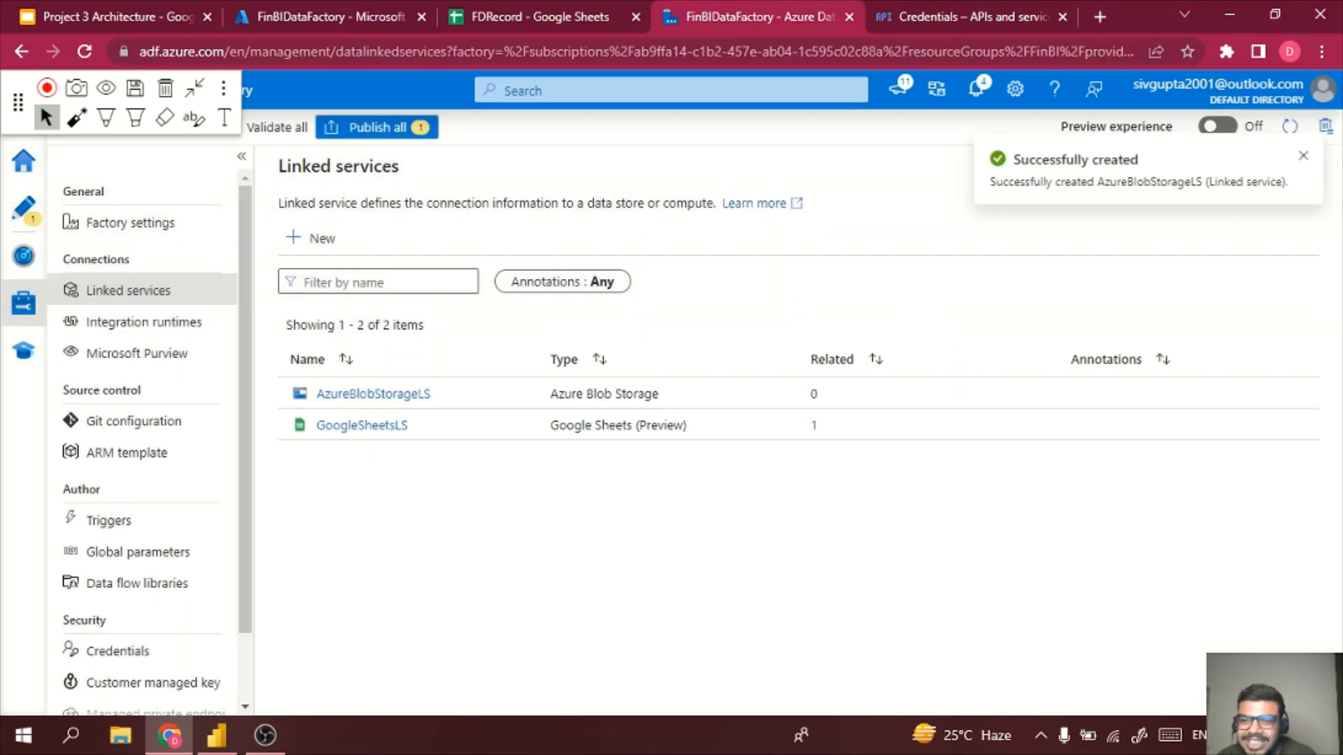
# - Start a new dataset for the sink1 destination in dataflow1, using Azure Blob Storage as the data store and Parquet as the format
pyautogui.click(25, 209)
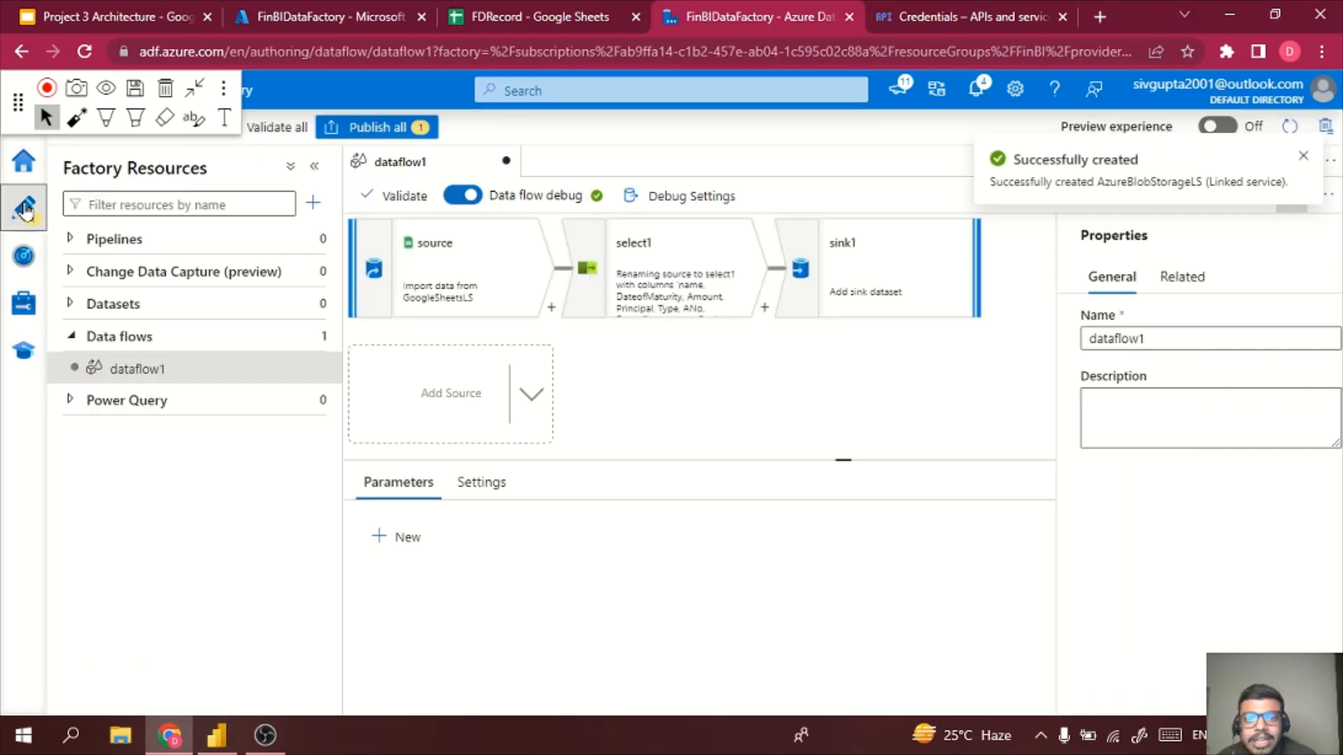
pyautogui.click(910, 312)
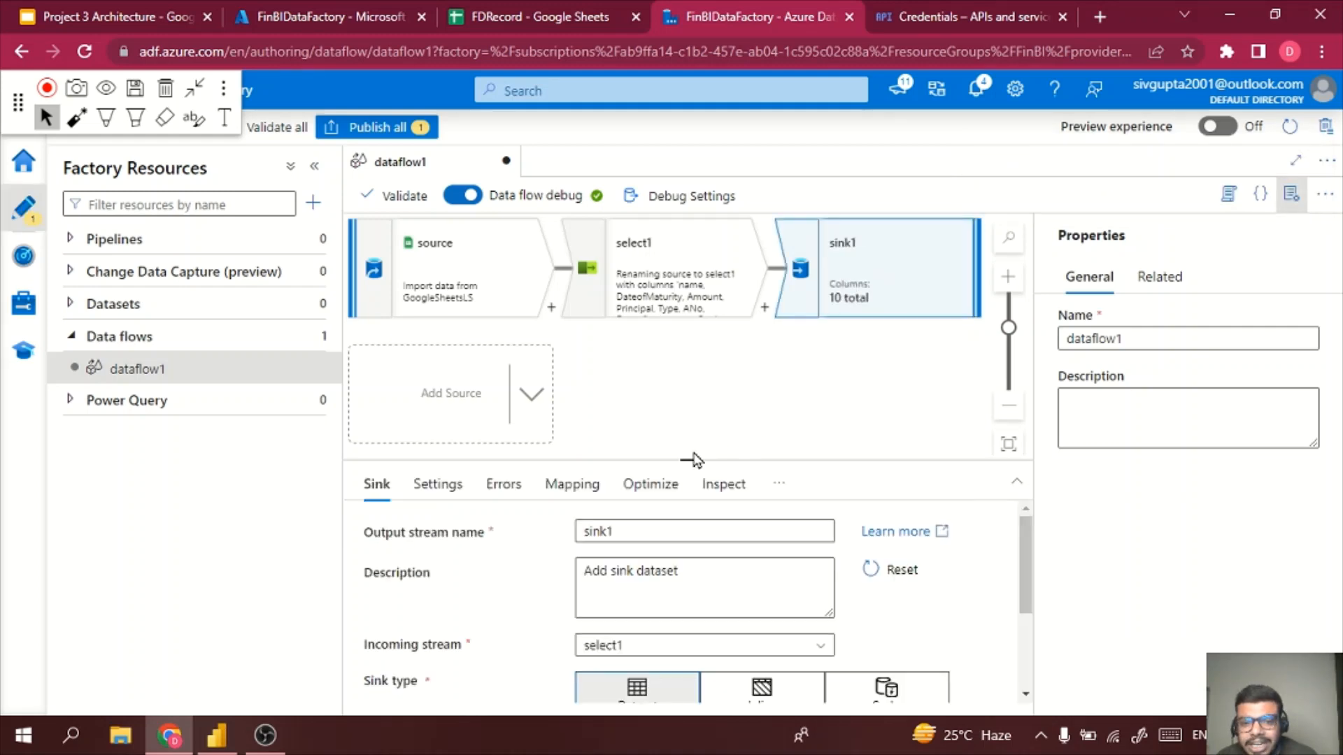
pyautogui.moveTo(686, 461); pyautogui.dragTo(672, 323)
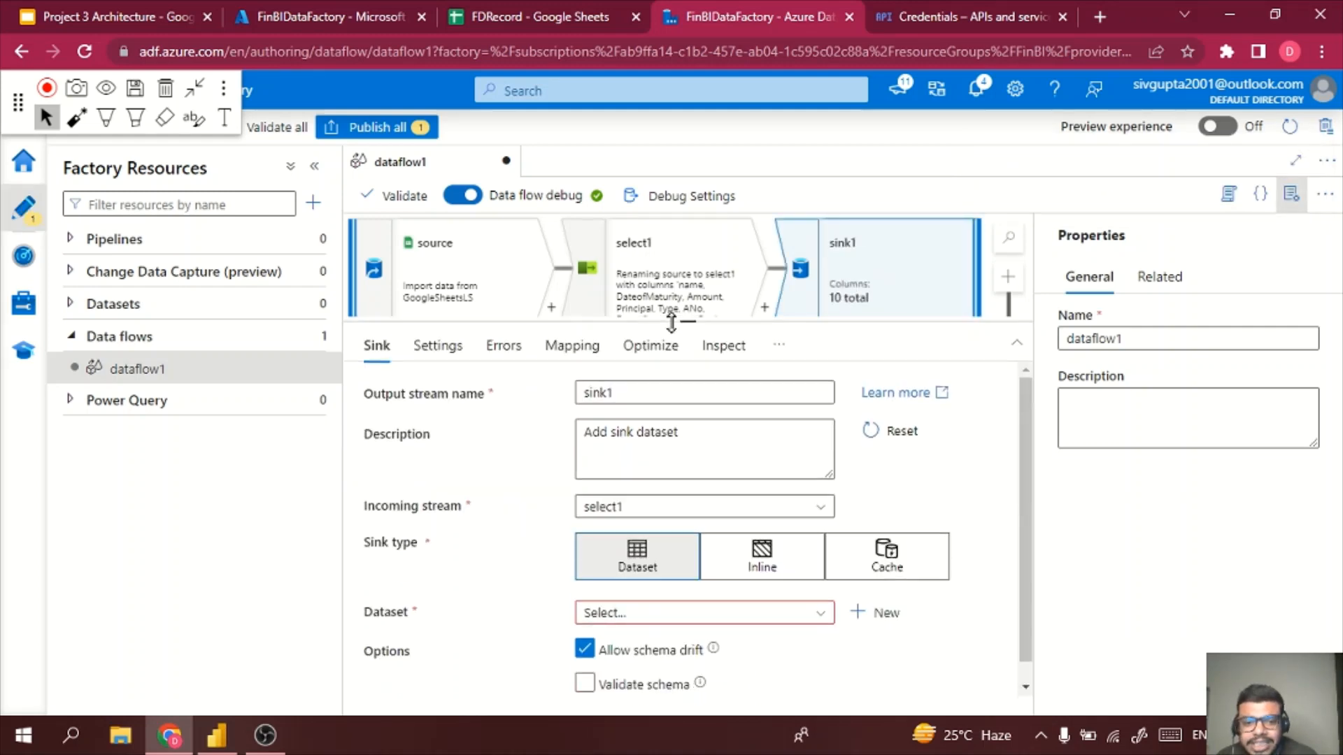
pyautogui.click(687, 612)
pyautogui.click(883, 613)
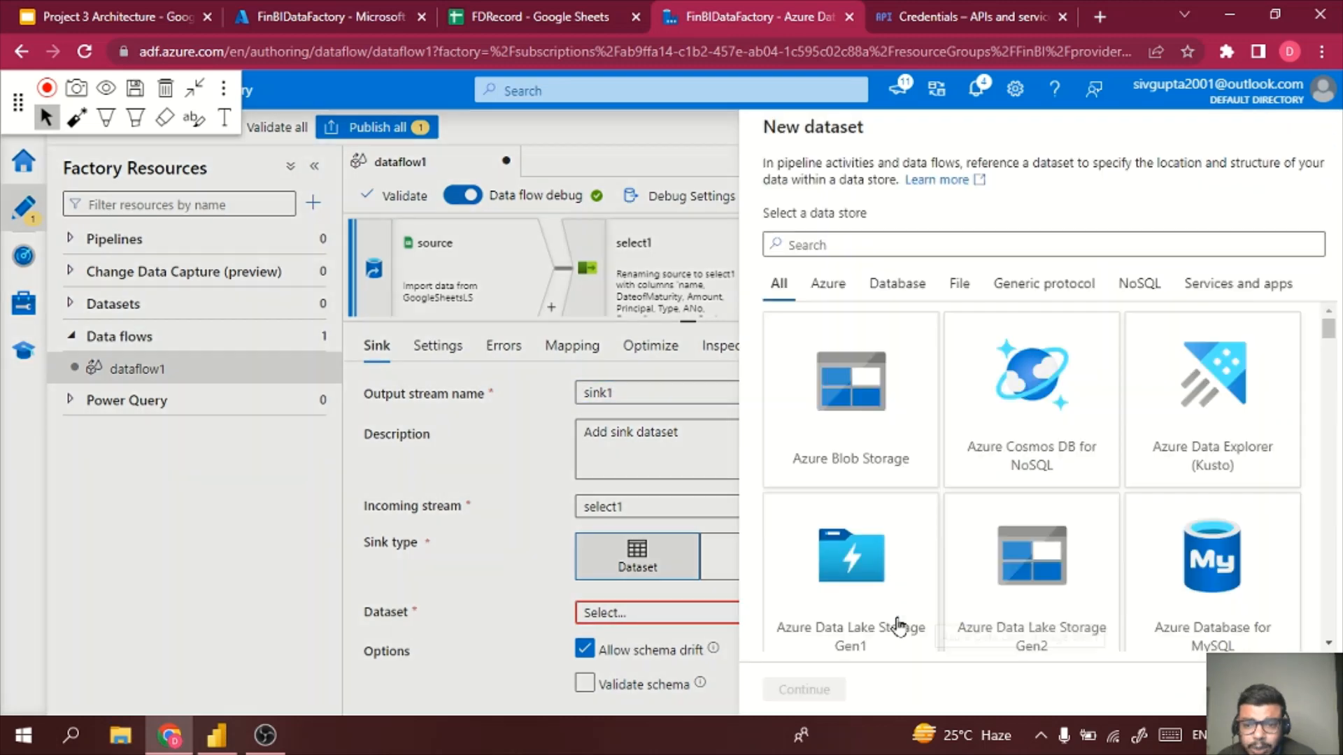
pyautogui.click(866, 438)
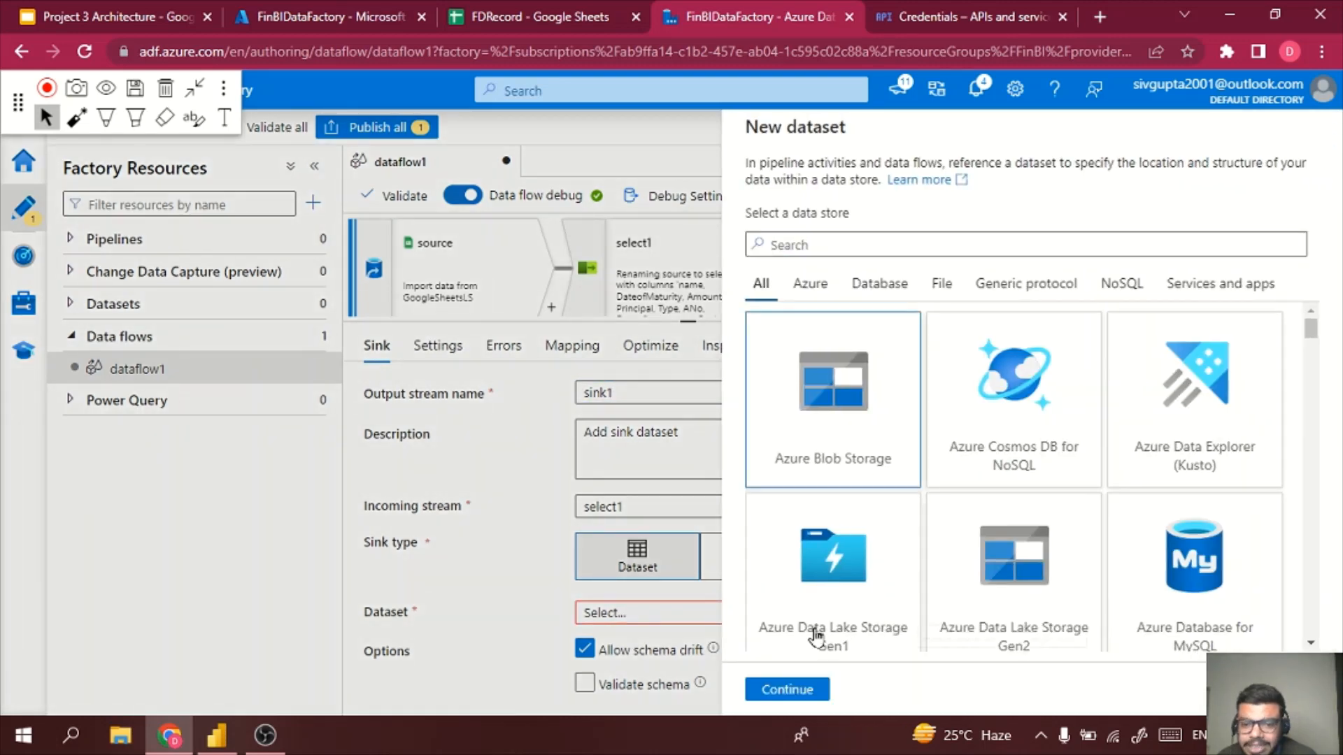
pyautogui.click(815, 691)
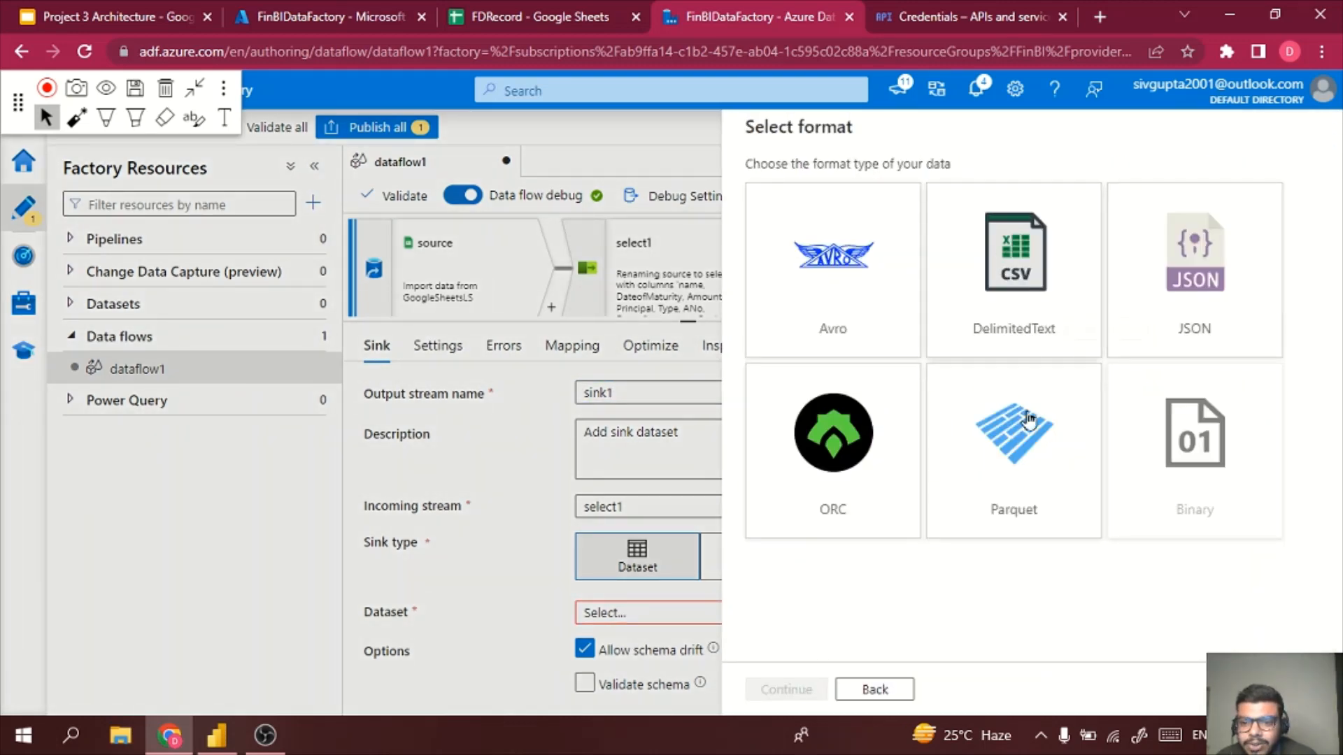
pyautogui.click(990, 441)
pyautogui.click(824, 686)
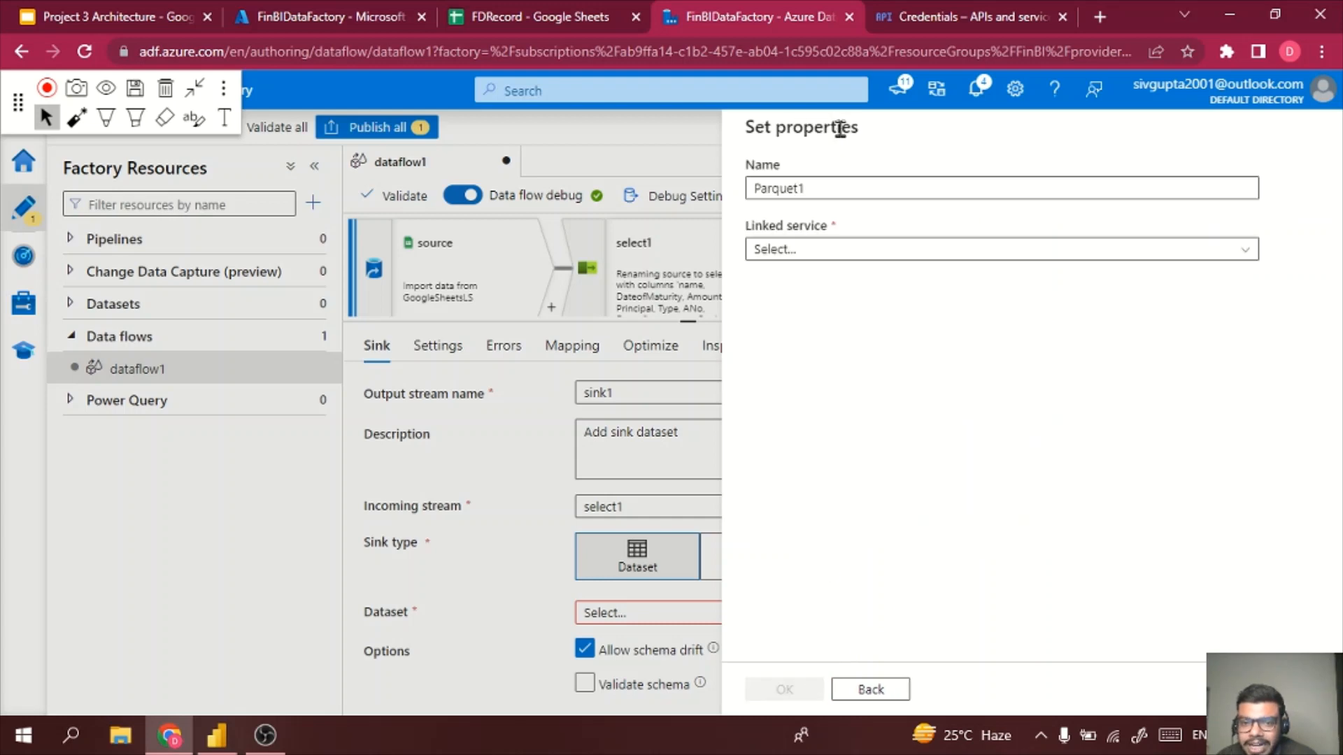
# - Assign the AzureBlobStorageLS linked service and the container path finbi to the Parquet1 dataset, and try to create it
pyautogui.click(871, 253)
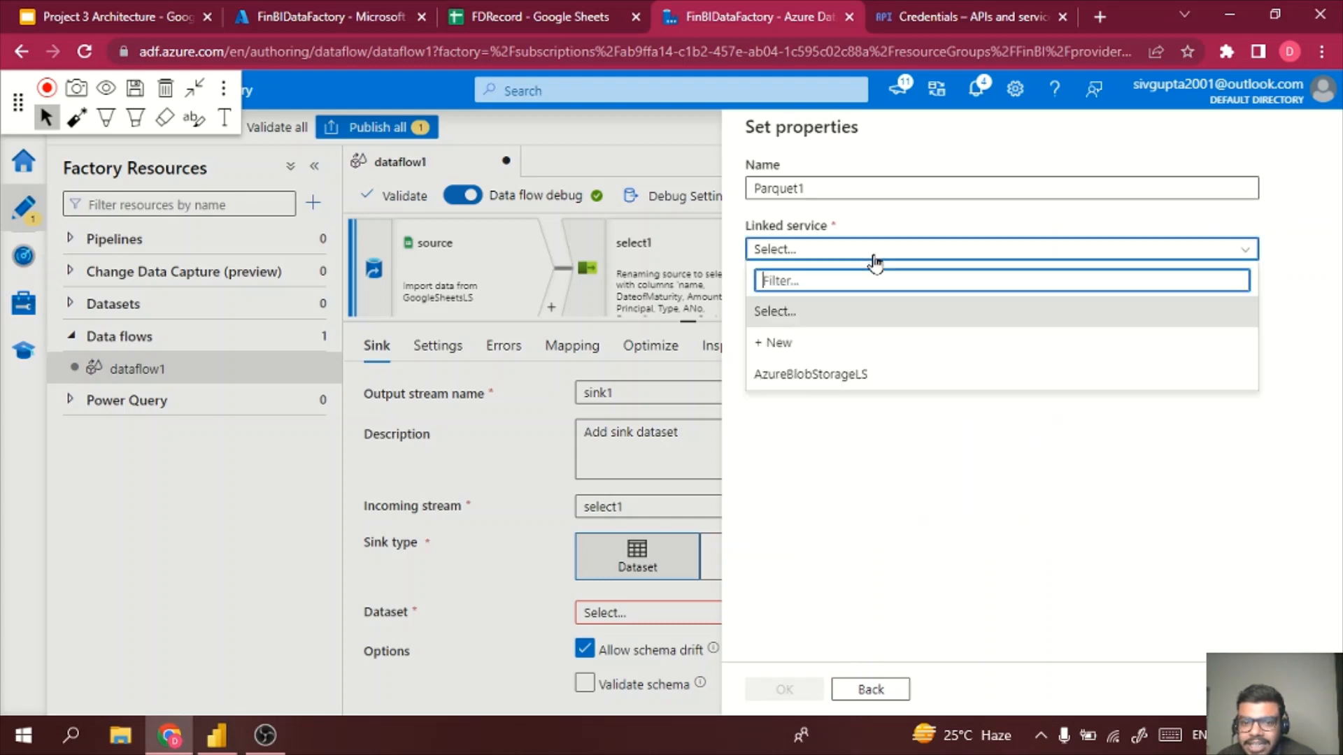
pyautogui.click(878, 378)
pyautogui.click(891, 305)
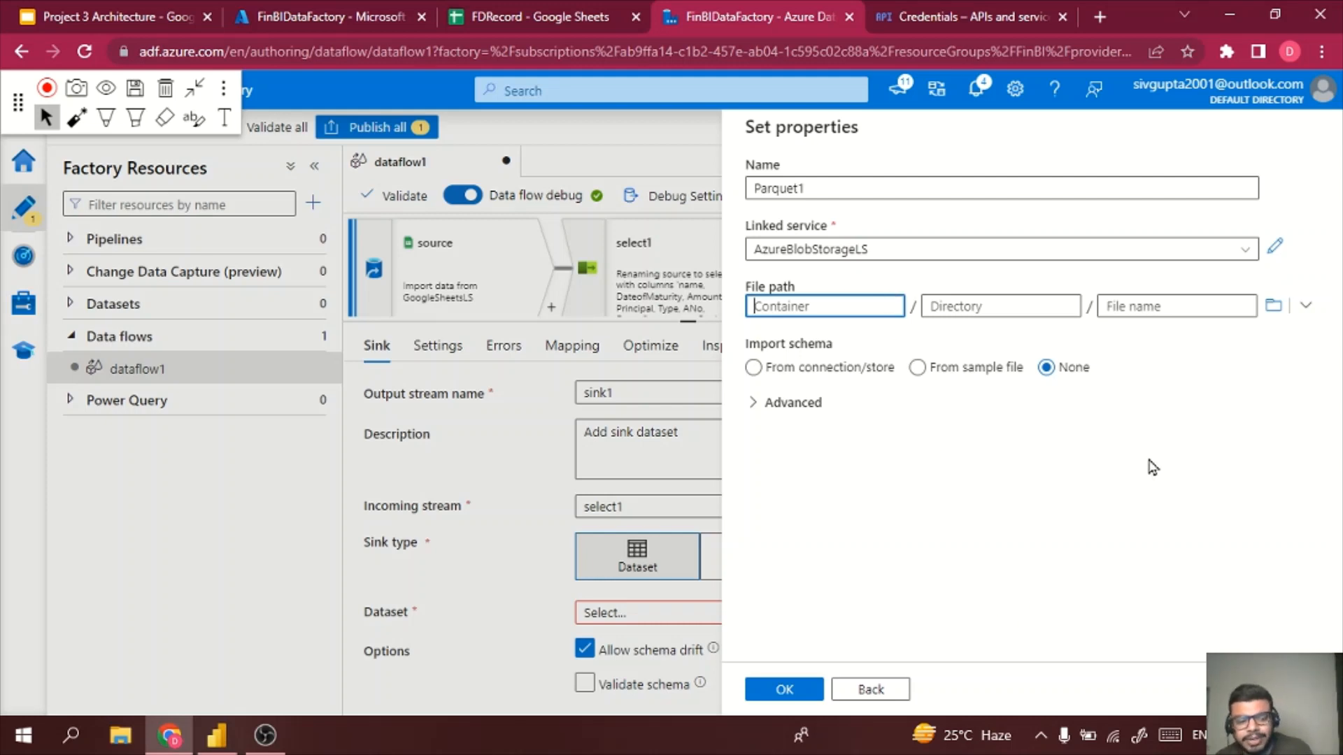
pyautogui.write('fin')
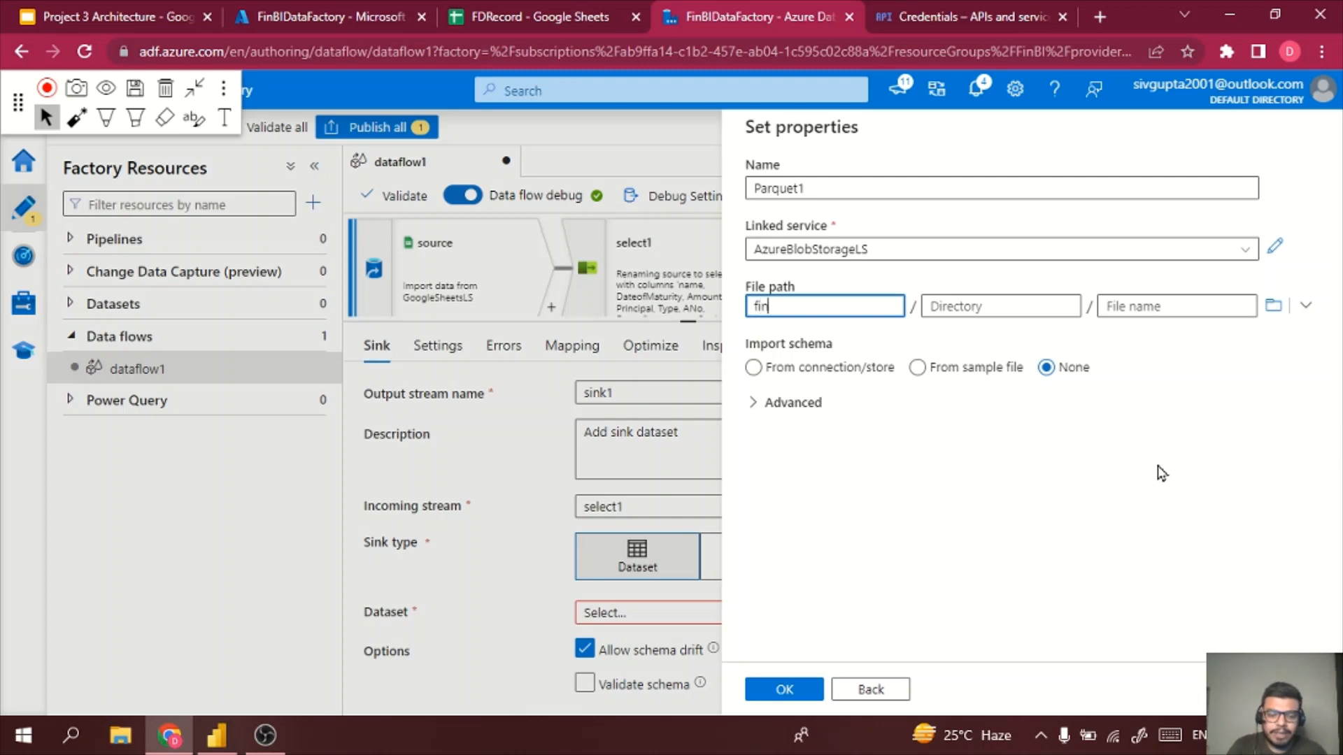
pyautogui.click(1133, 305)
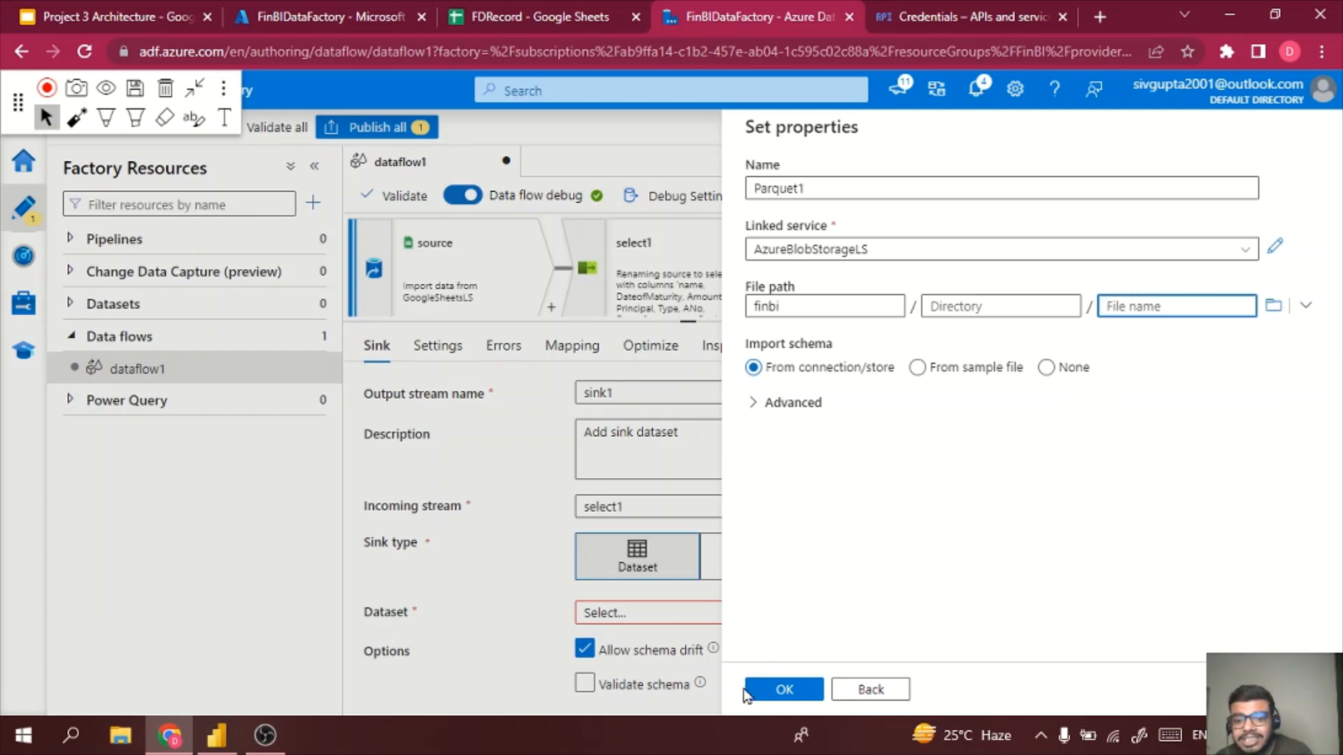
pyautogui.click(773, 689)
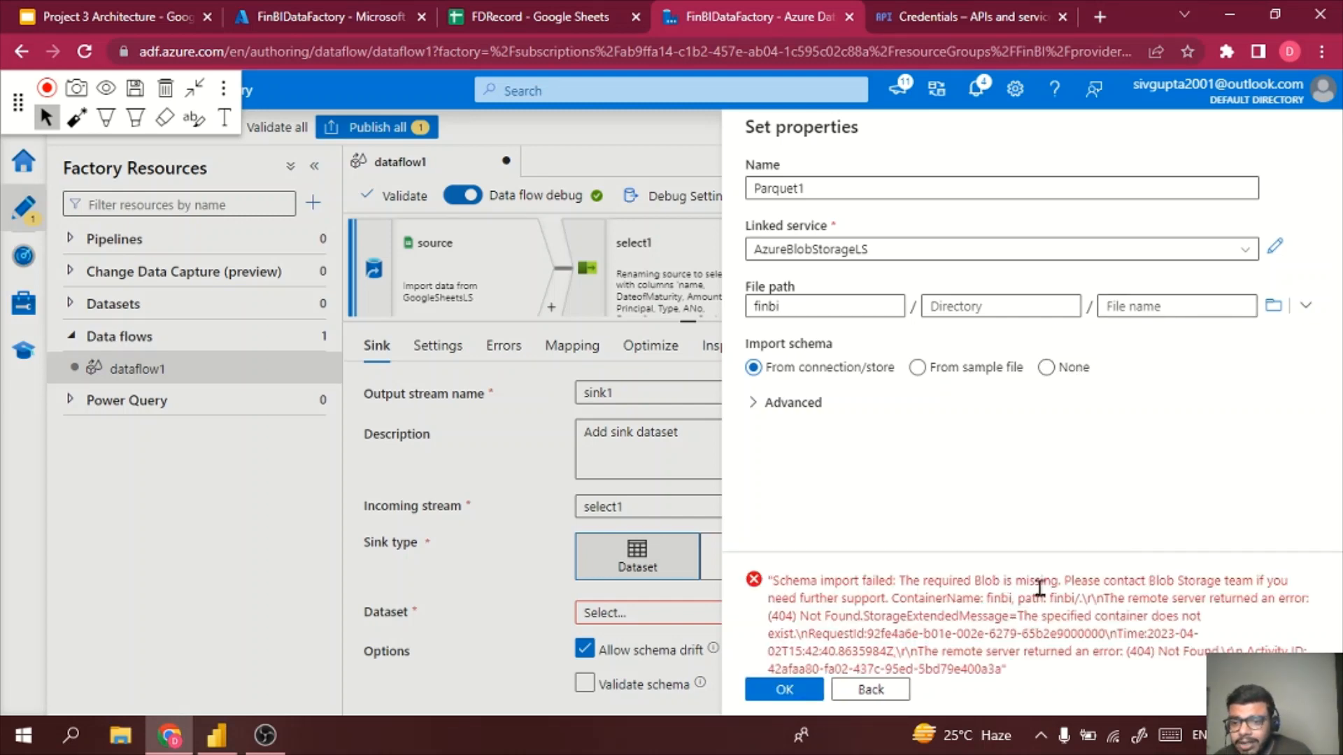
pyautogui.click(793, 301)
pyautogui.doubleClick(795, 301)
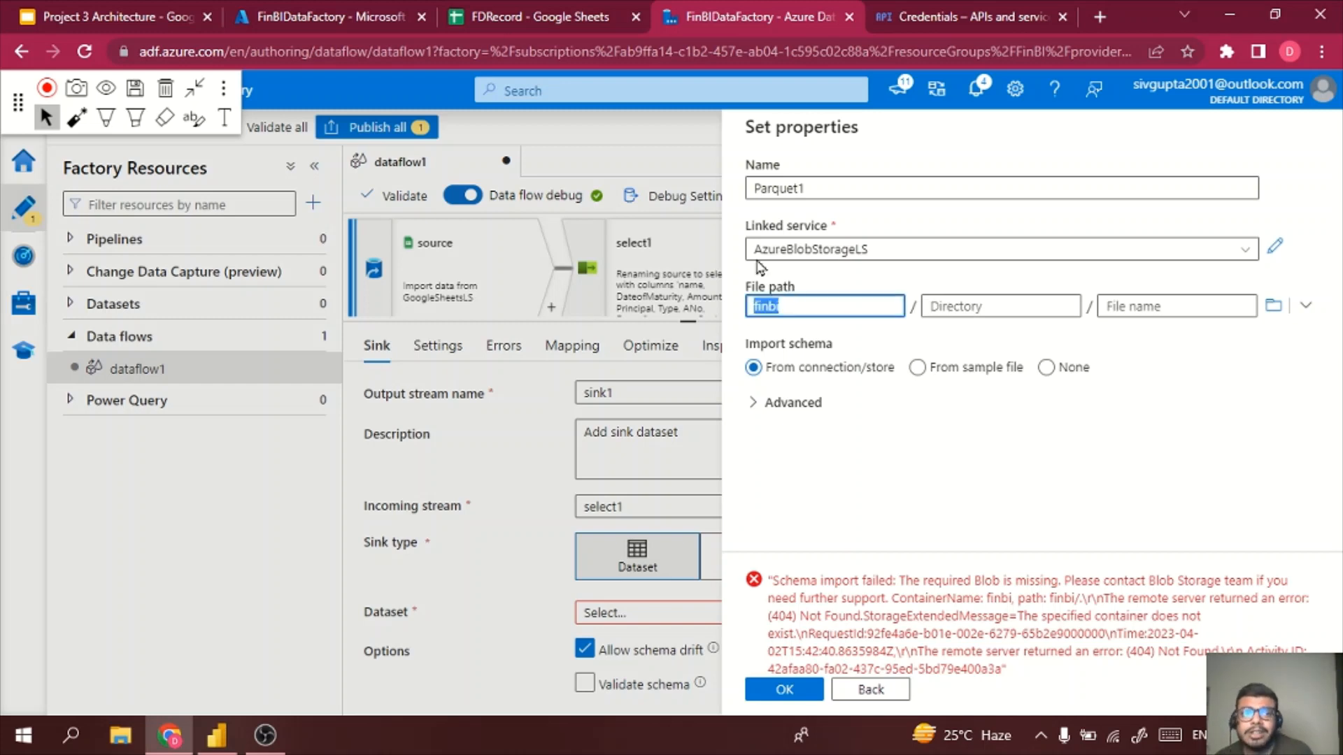
# - In the Azure portal, create a private container named finbi in the storagefinbi account of the FinBI resource group
pyautogui.click(352, 7)
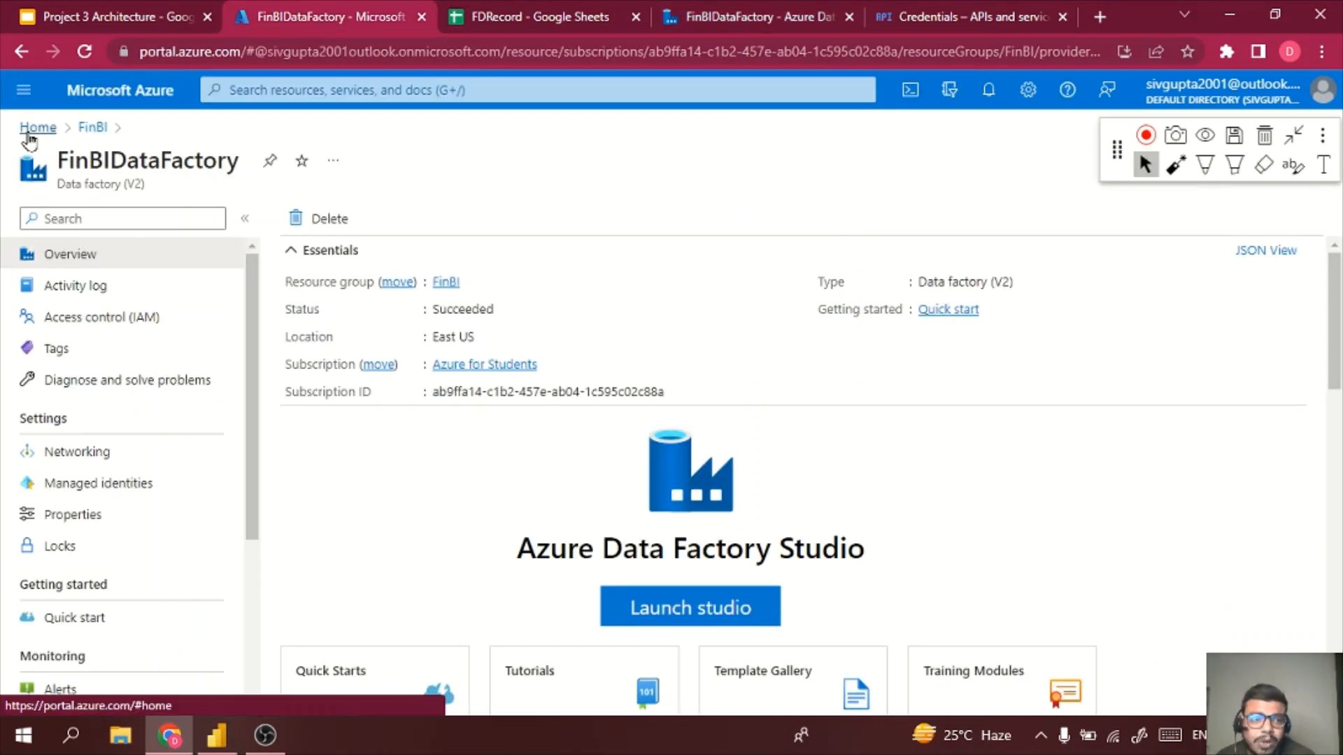
pyautogui.click(38, 126)
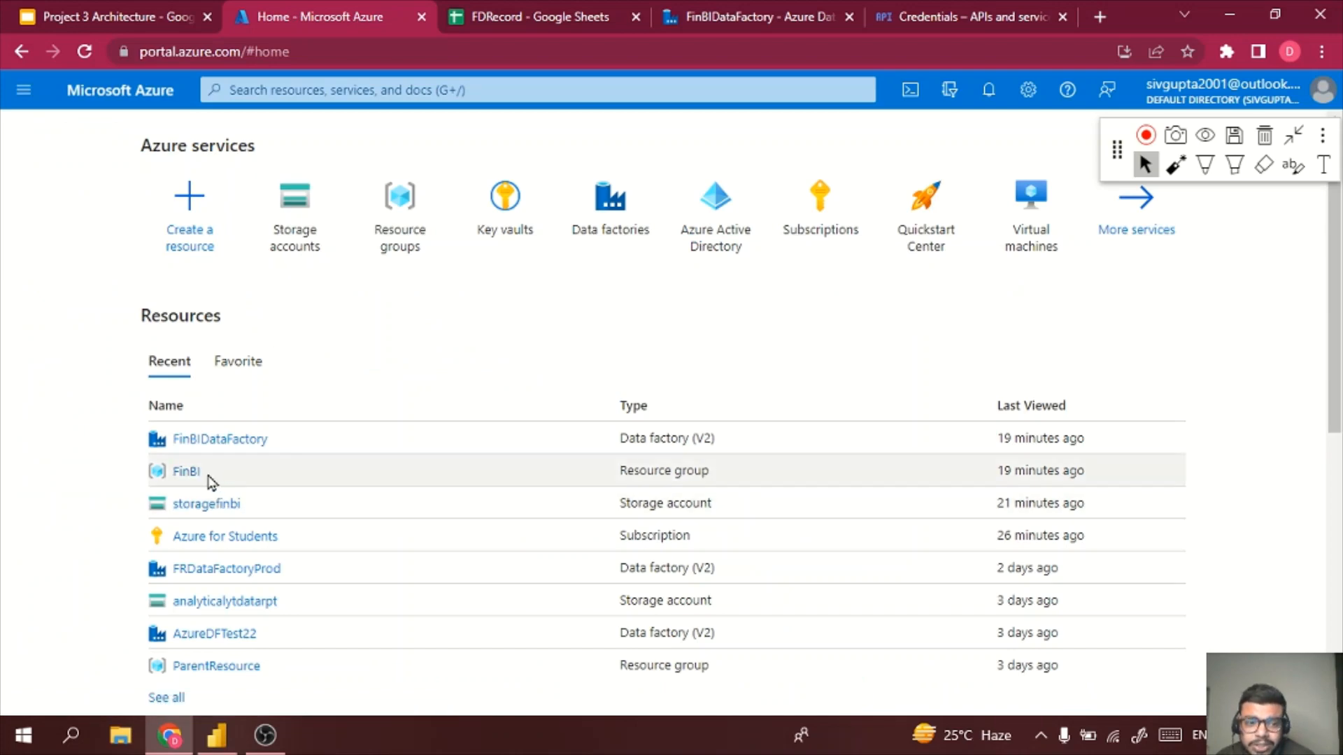
pyautogui.click(183, 473)
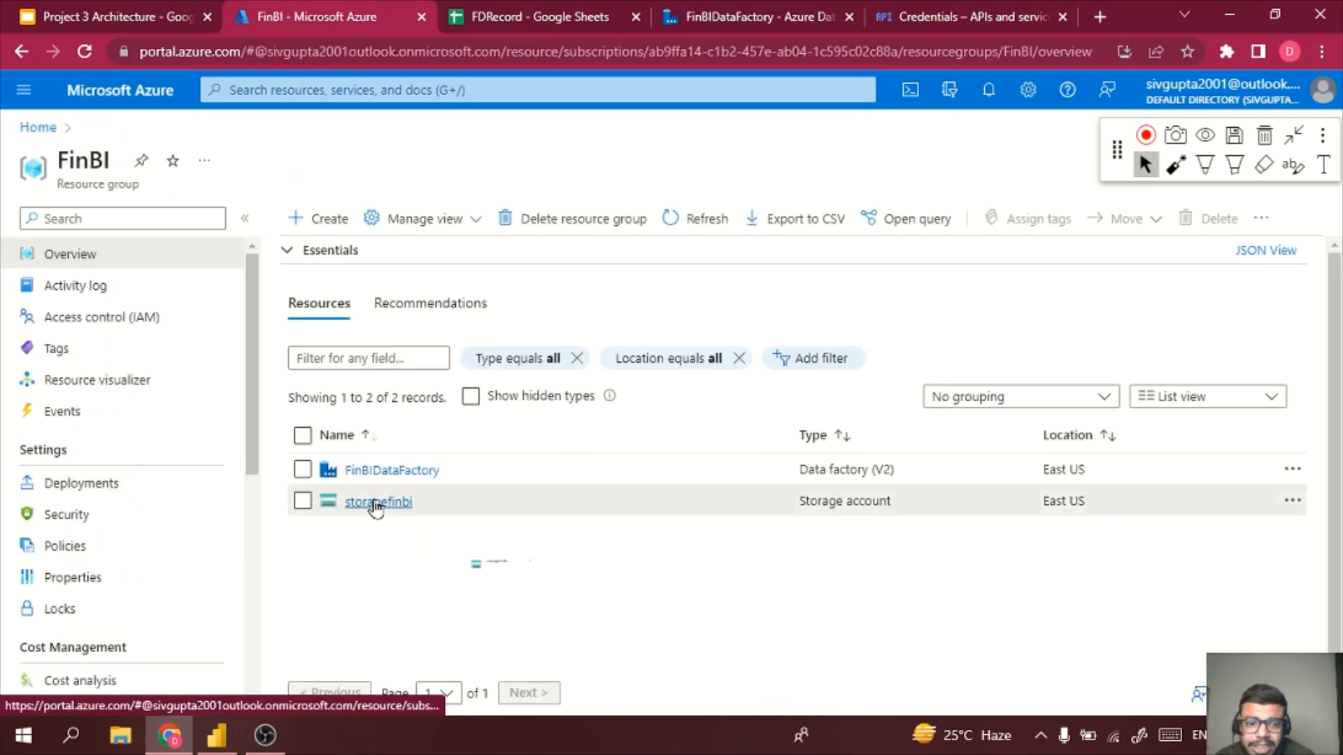
pyautogui.click(377, 503)
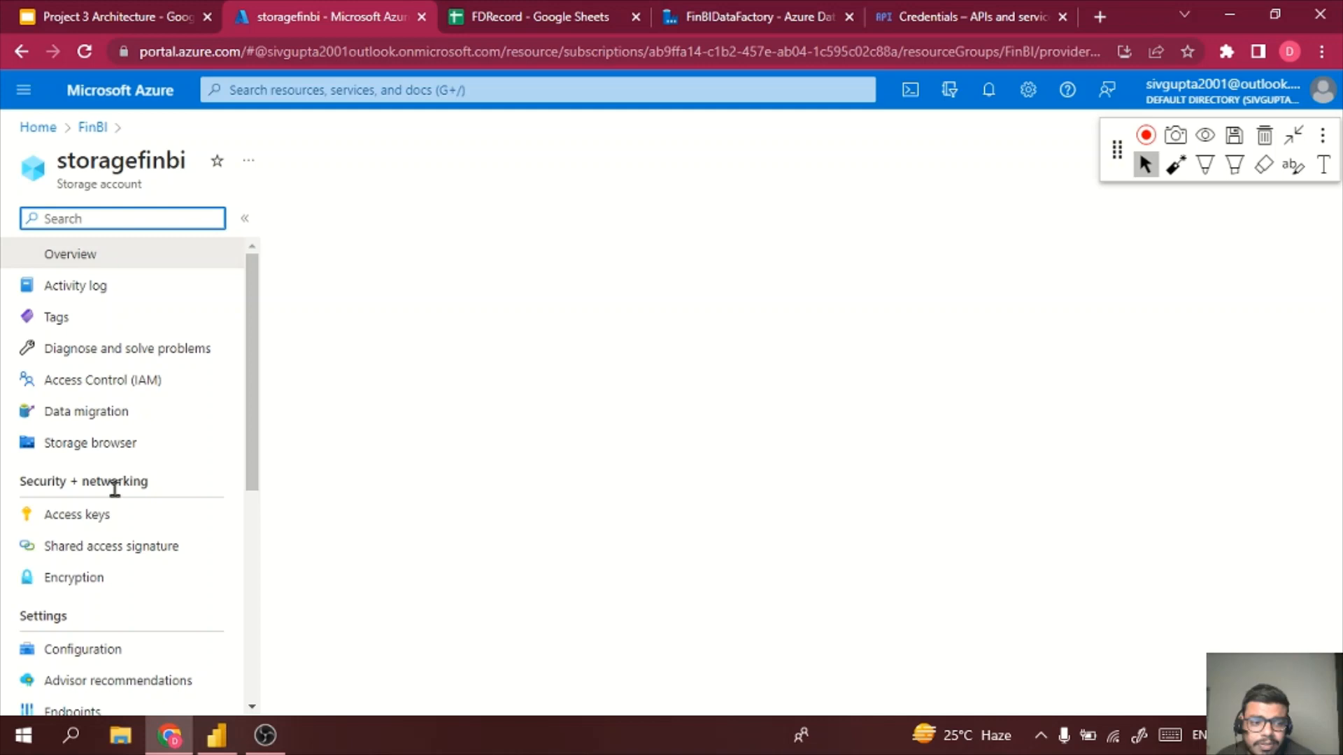
pyautogui.click(53, 558)
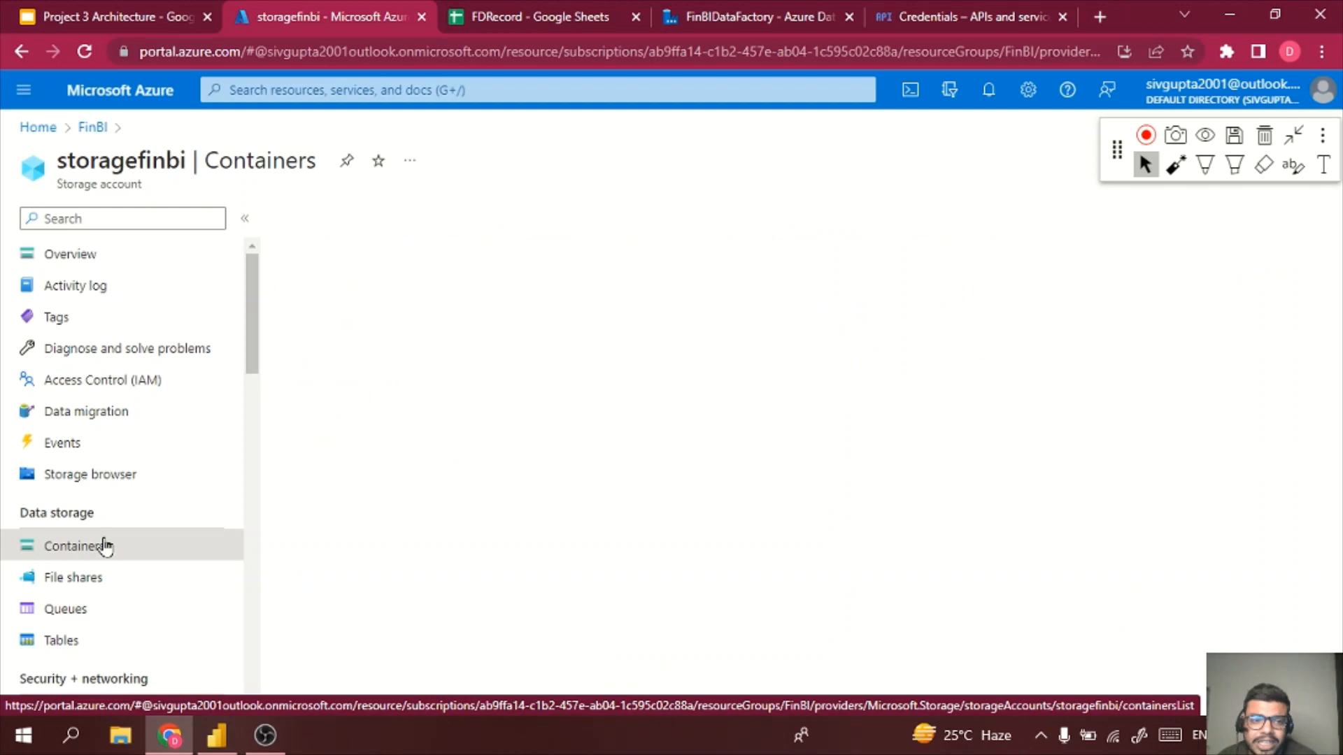
pyautogui.click(306, 227)
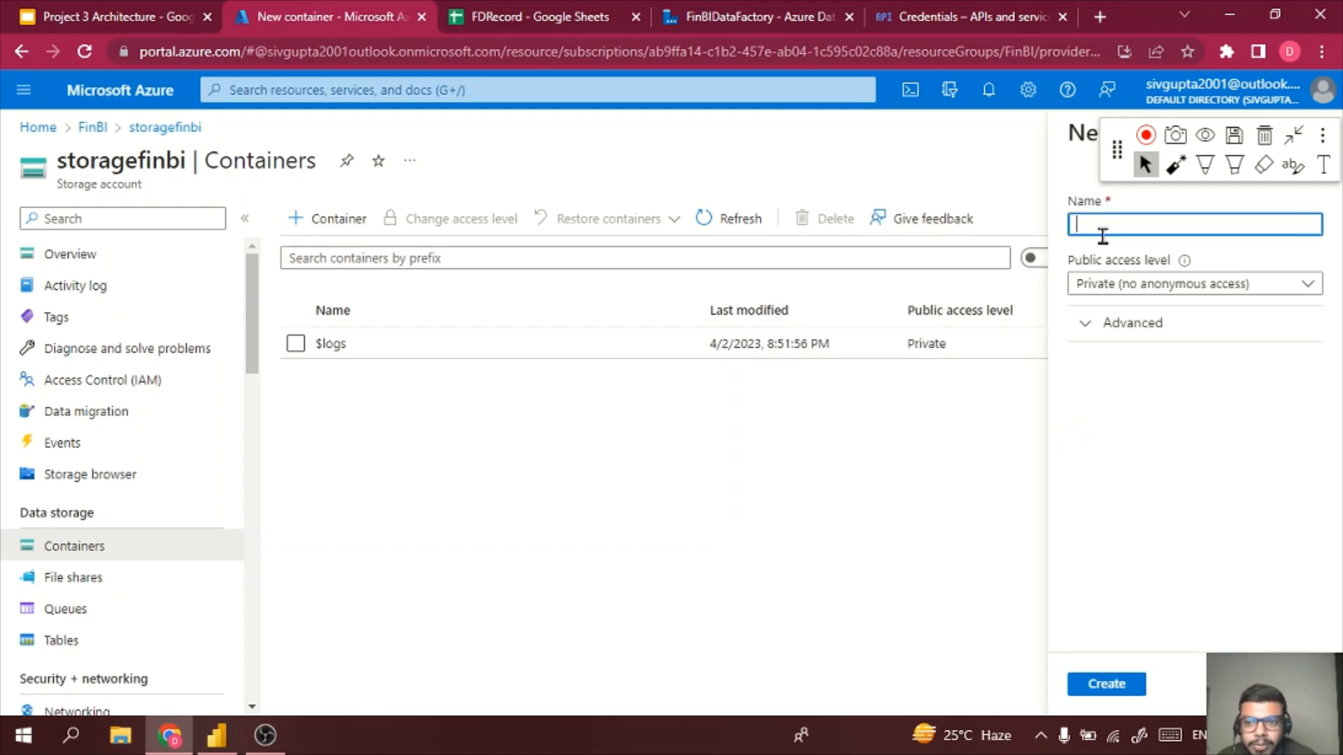
pyautogui.write('finbi')
pyautogui.click(1106, 689)
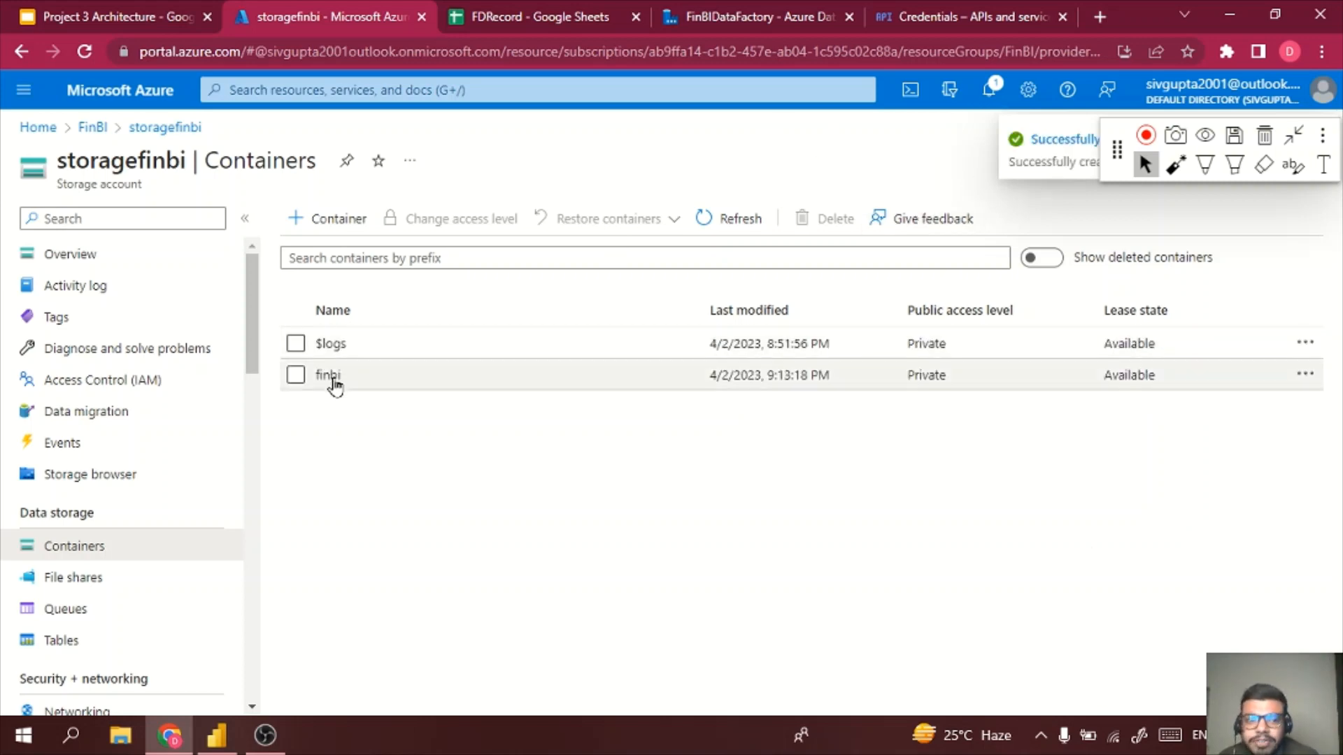
# - Return to the data factory and create the Parquet1 dataset with finbi as its container
pyautogui.click(754, 16)
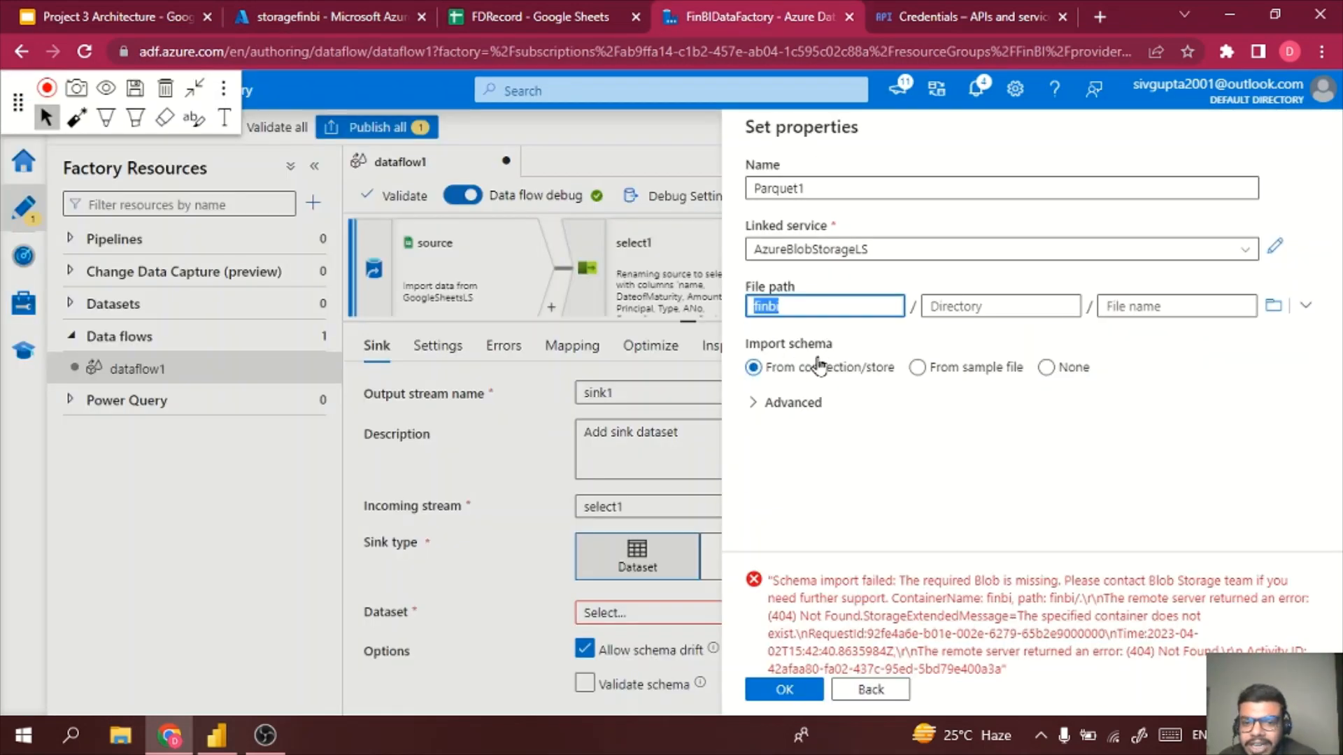
pyautogui.click(825, 309)
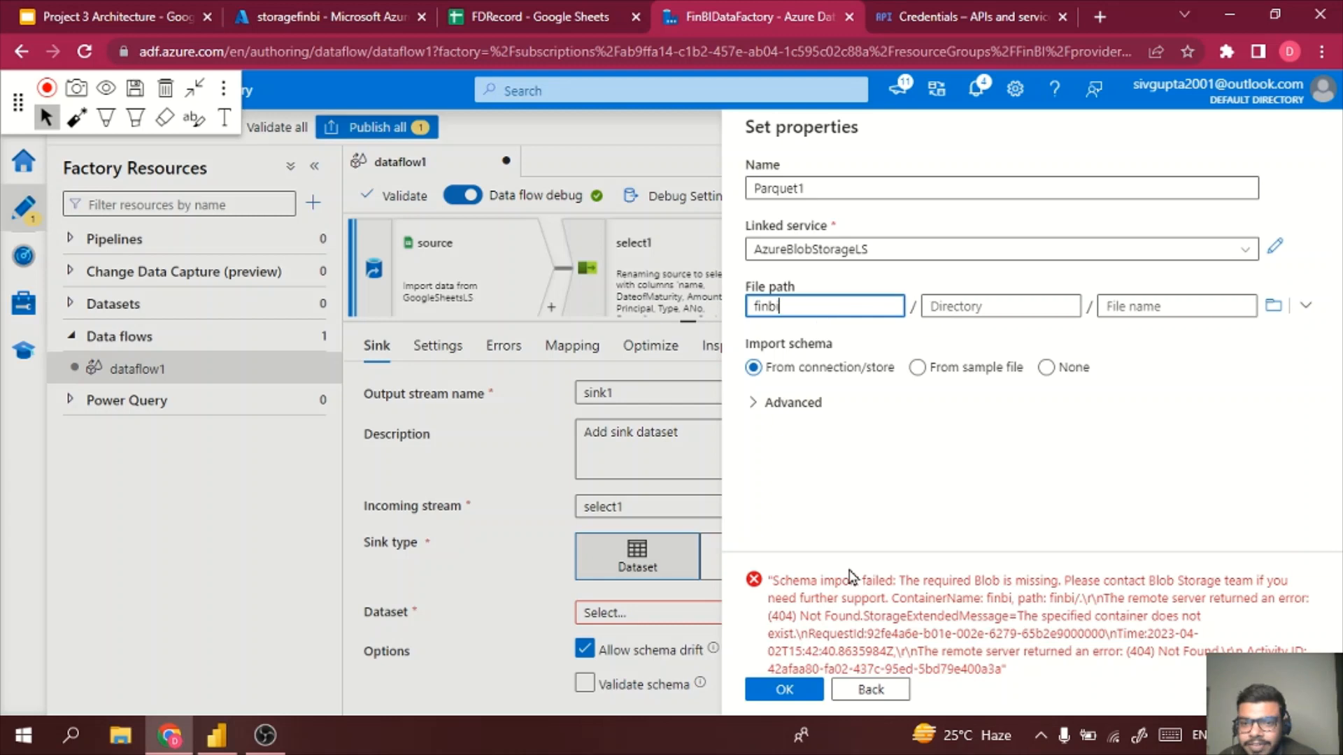
pyautogui.click(785, 691)
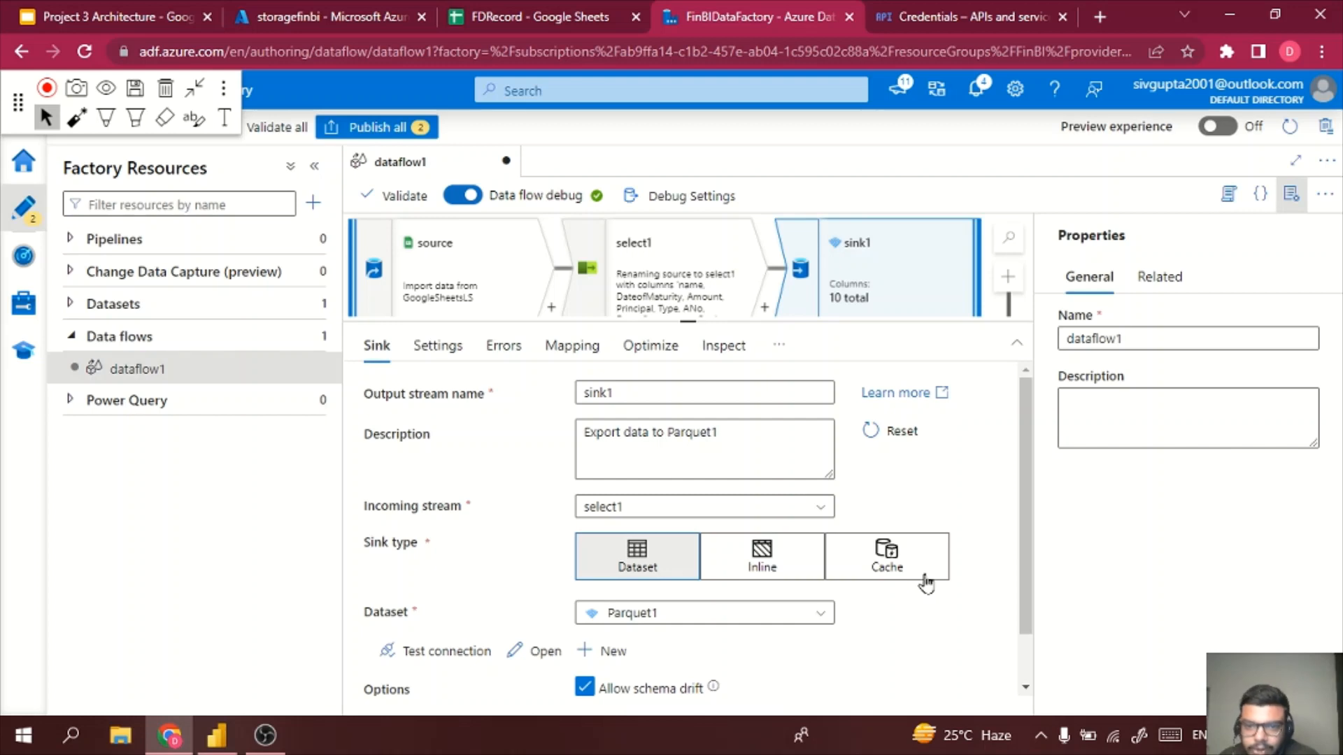
# - Open the Parquet1 dataset and set the file name in its path to finbidata
pyautogui.click(114, 307)
pyautogui.click(150, 339)
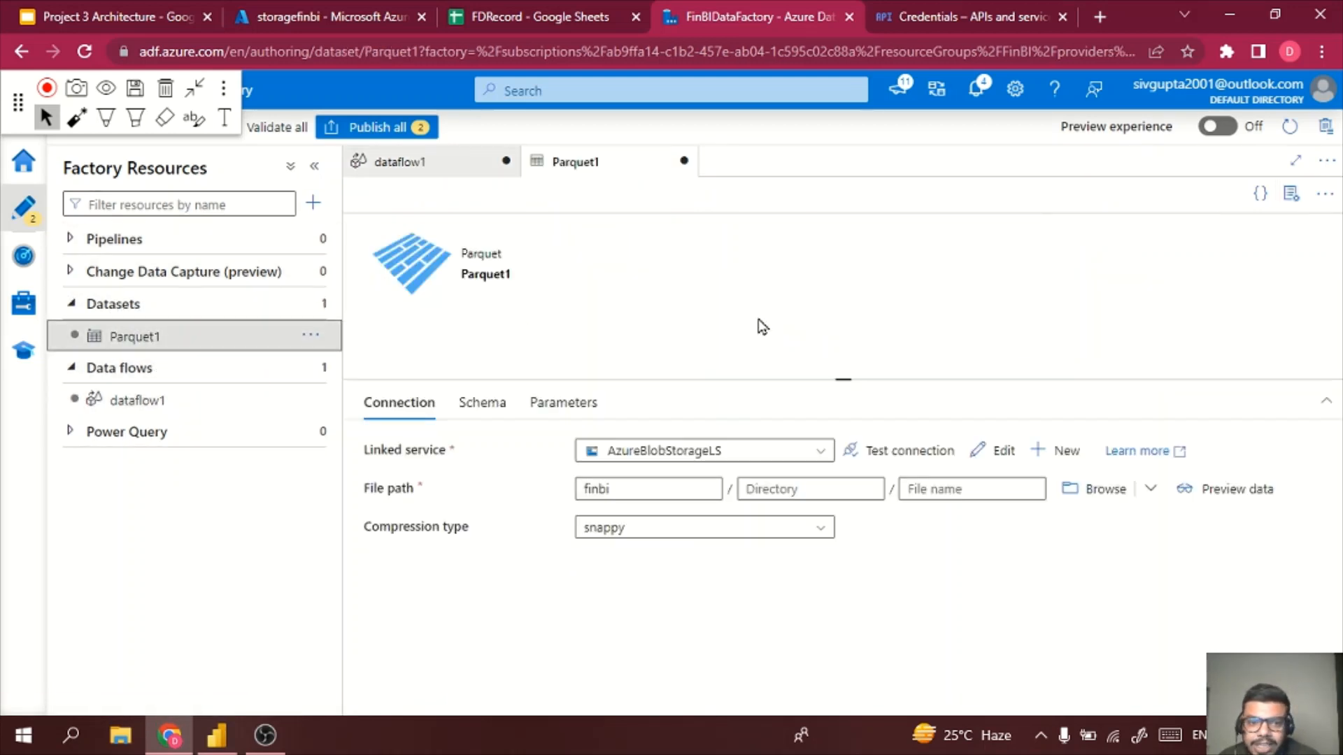
pyautogui.click(949, 512)
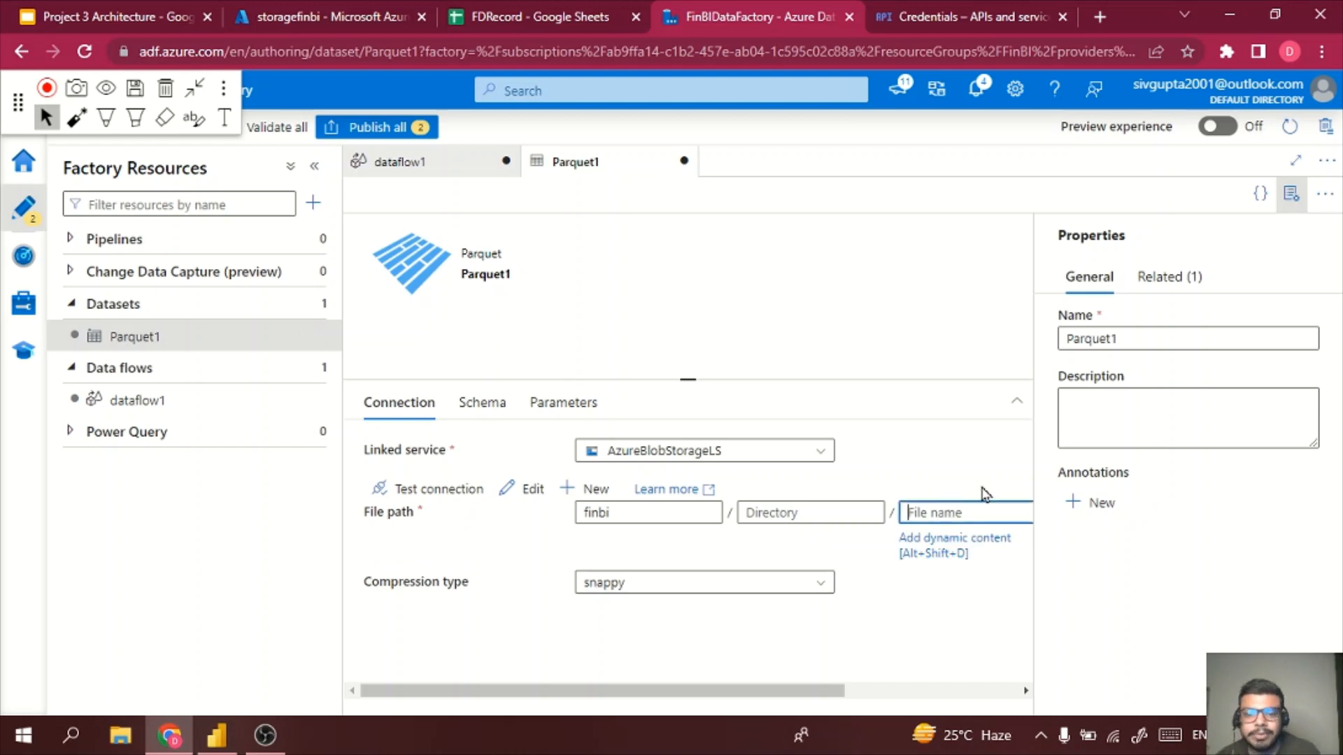
pyautogui.write('fin')
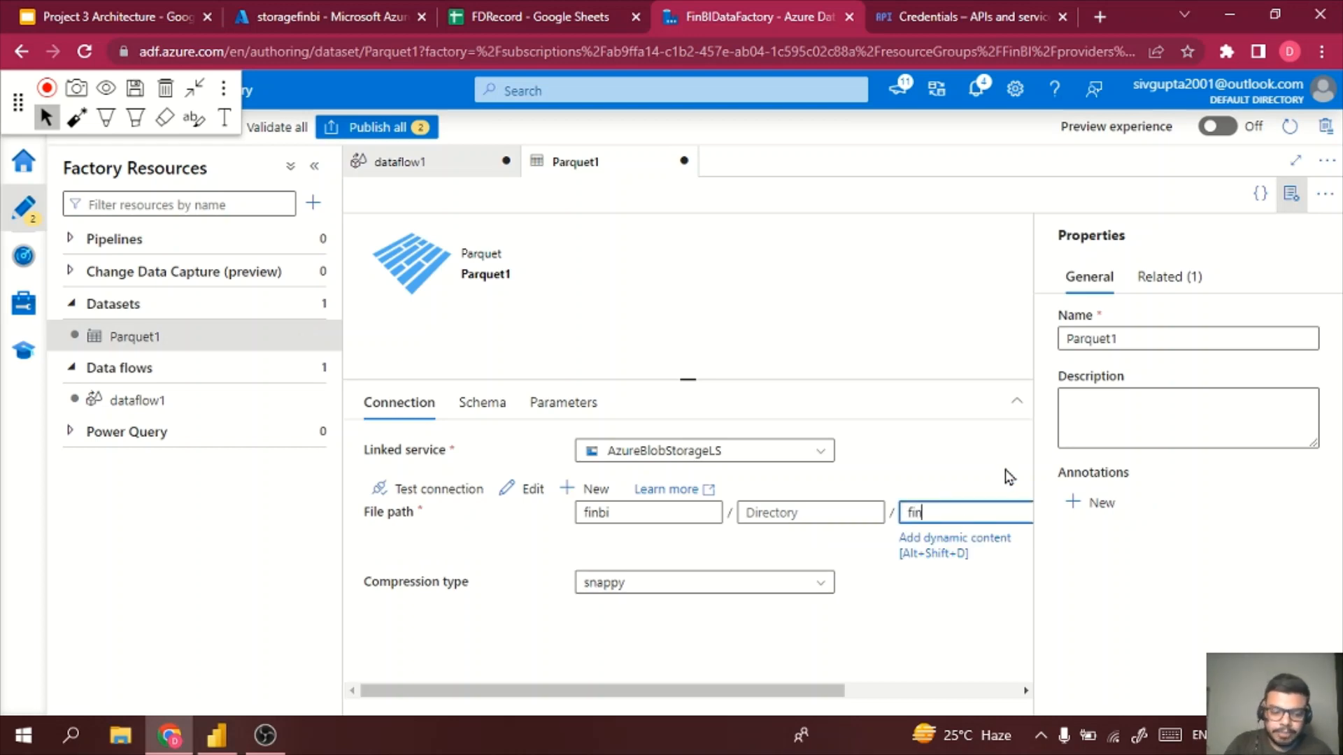
pyautogui.write('bidata')
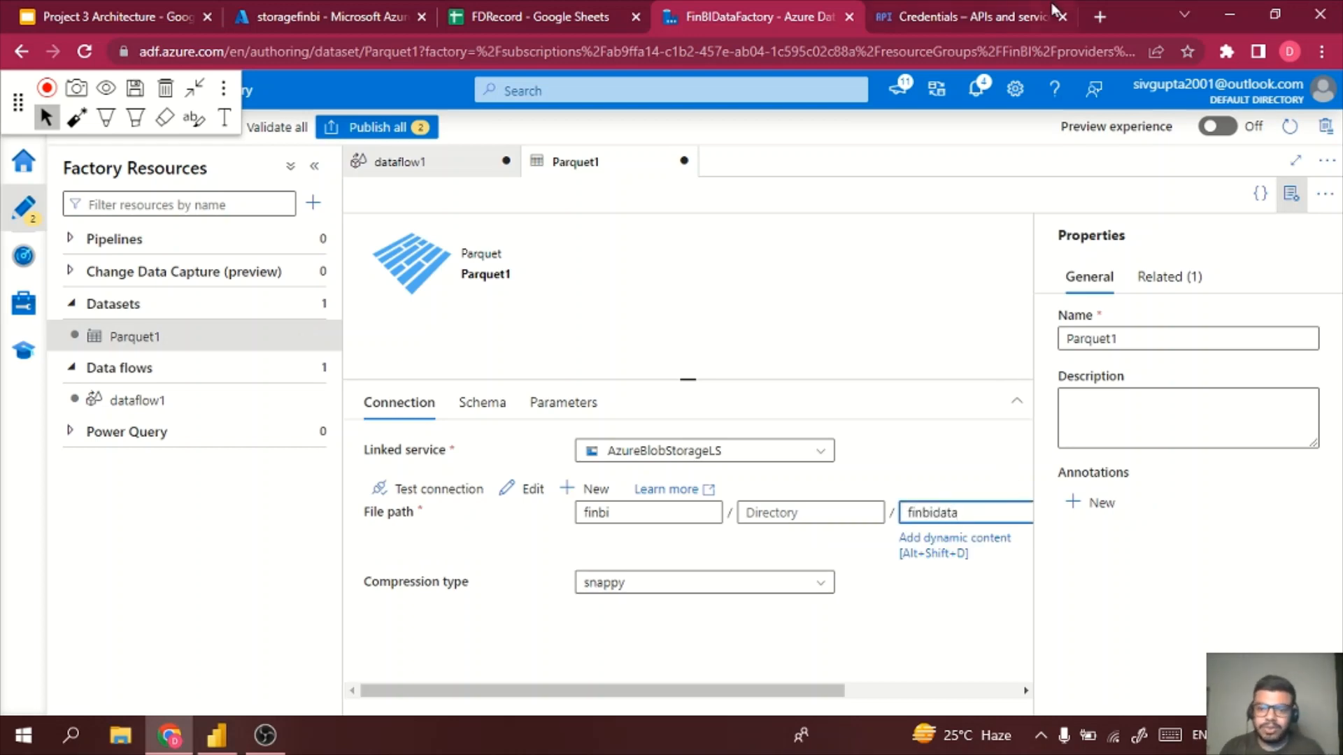
pyautogui.moveTo(784, 698); pyautogui.dragTo(884, 698)
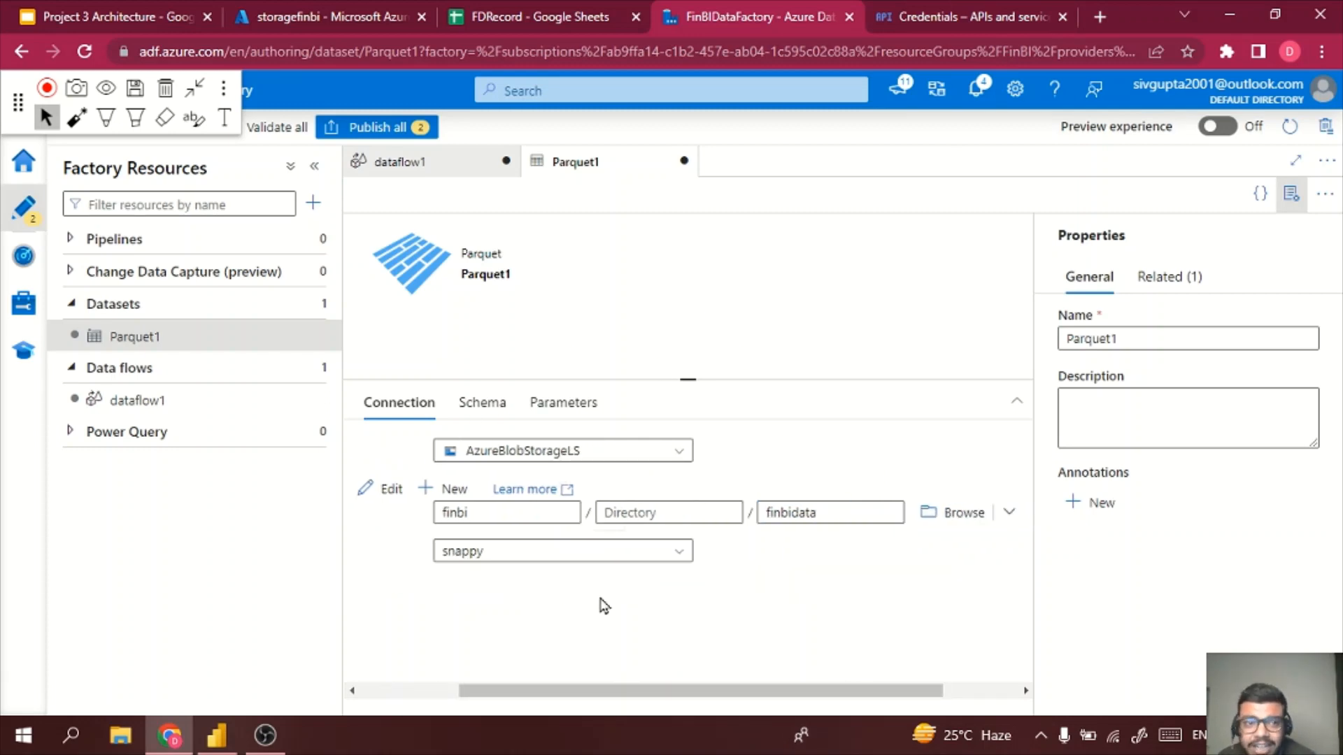
pyautogui.click(517, 9)
pyautogui.click(721, 10)
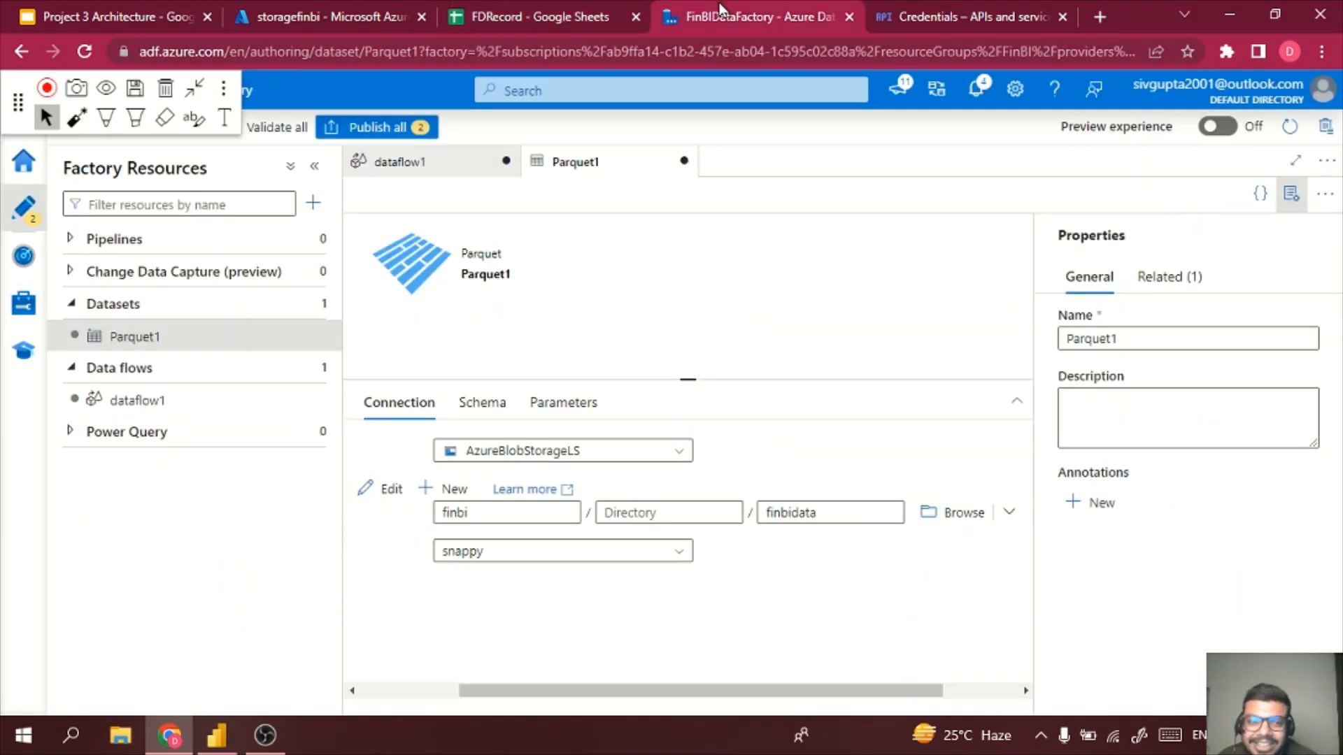
# - Set the file name option of sink1 in dataflow1 to Output to single file and apply a single partition
pyautogui.click(140, 406)
pyautogui.click(167, 339)
pyautogui.click(154, 400)
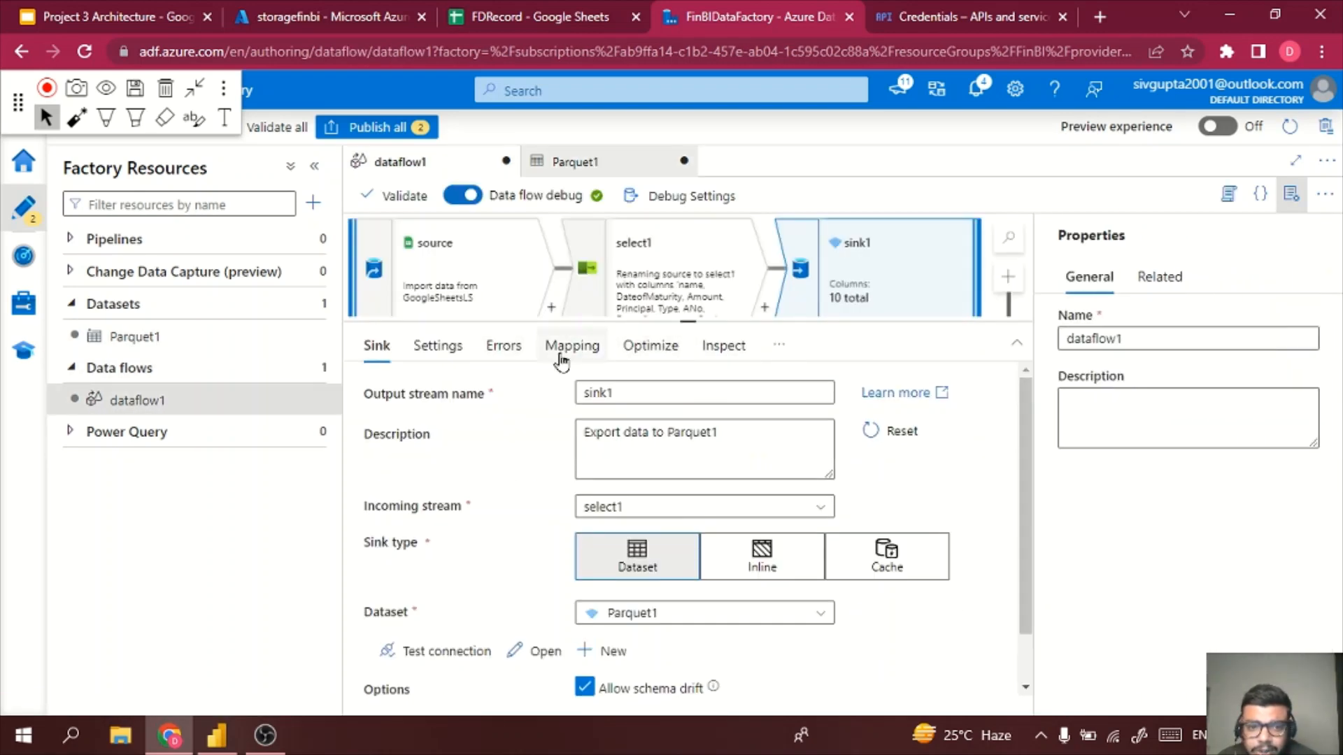
pyautogui.click(423, 347)
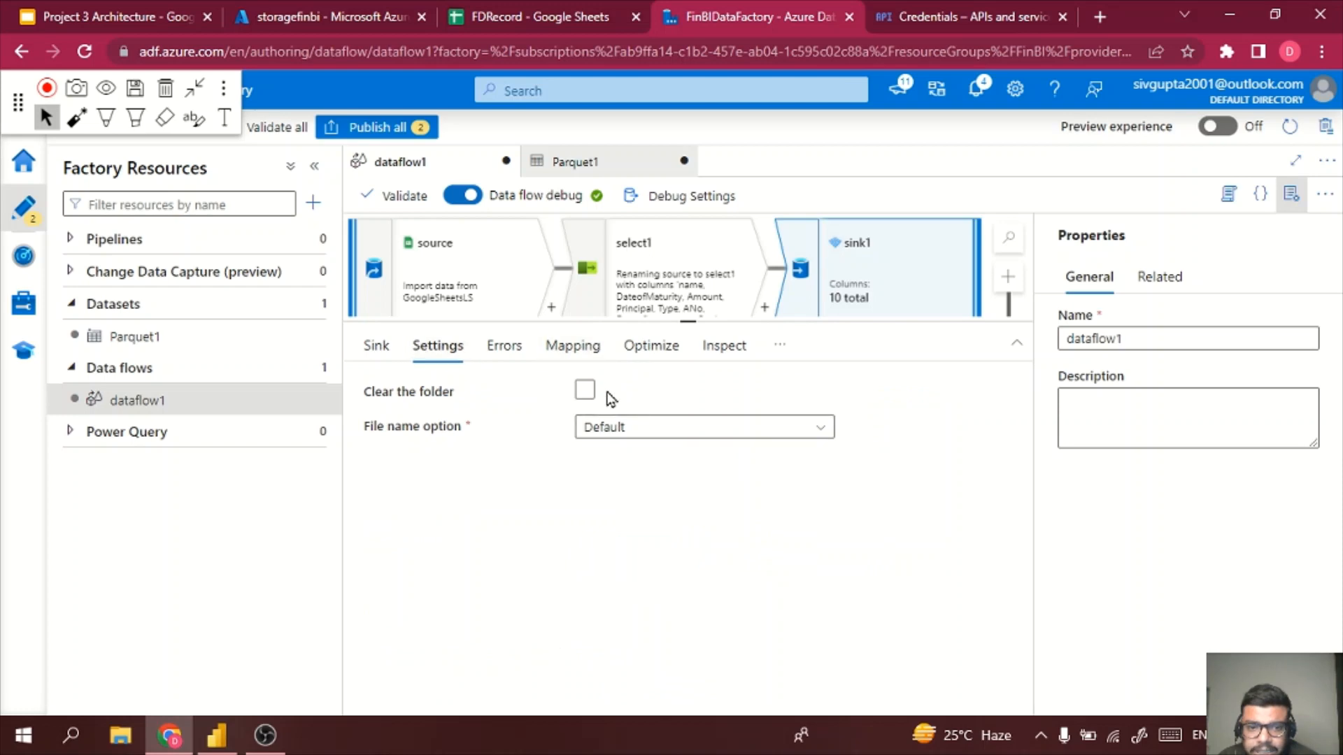
pyautogui.click(591, 427)
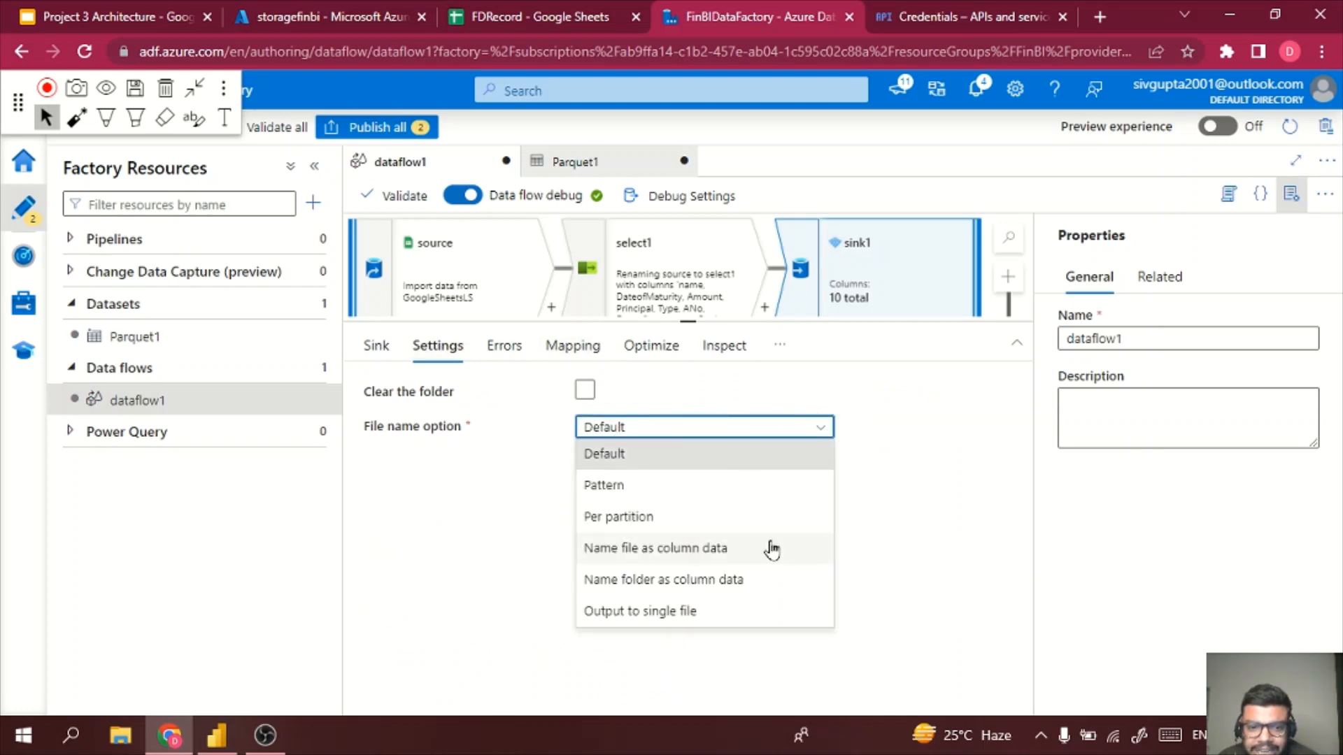
pyautogui.click(921, 543)
pyautogui.click(719, 428)
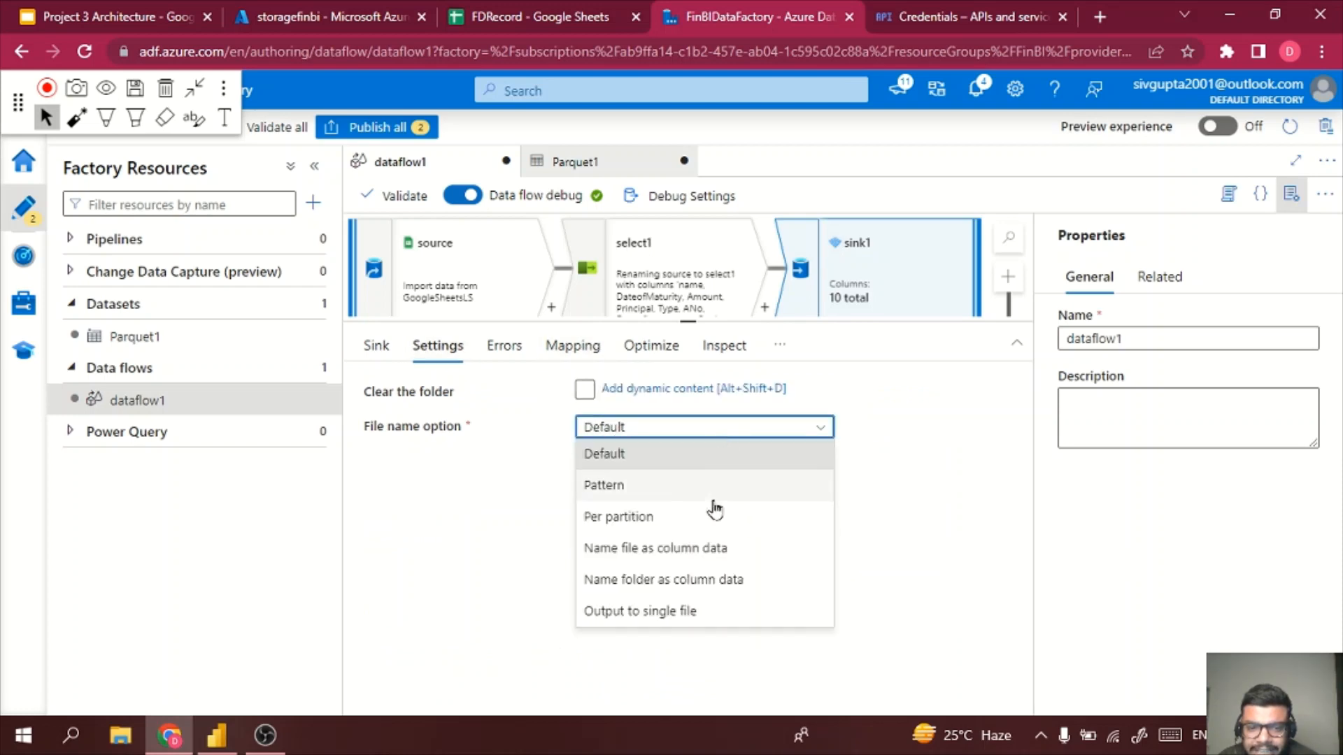
pyautogui.click(682, 611)
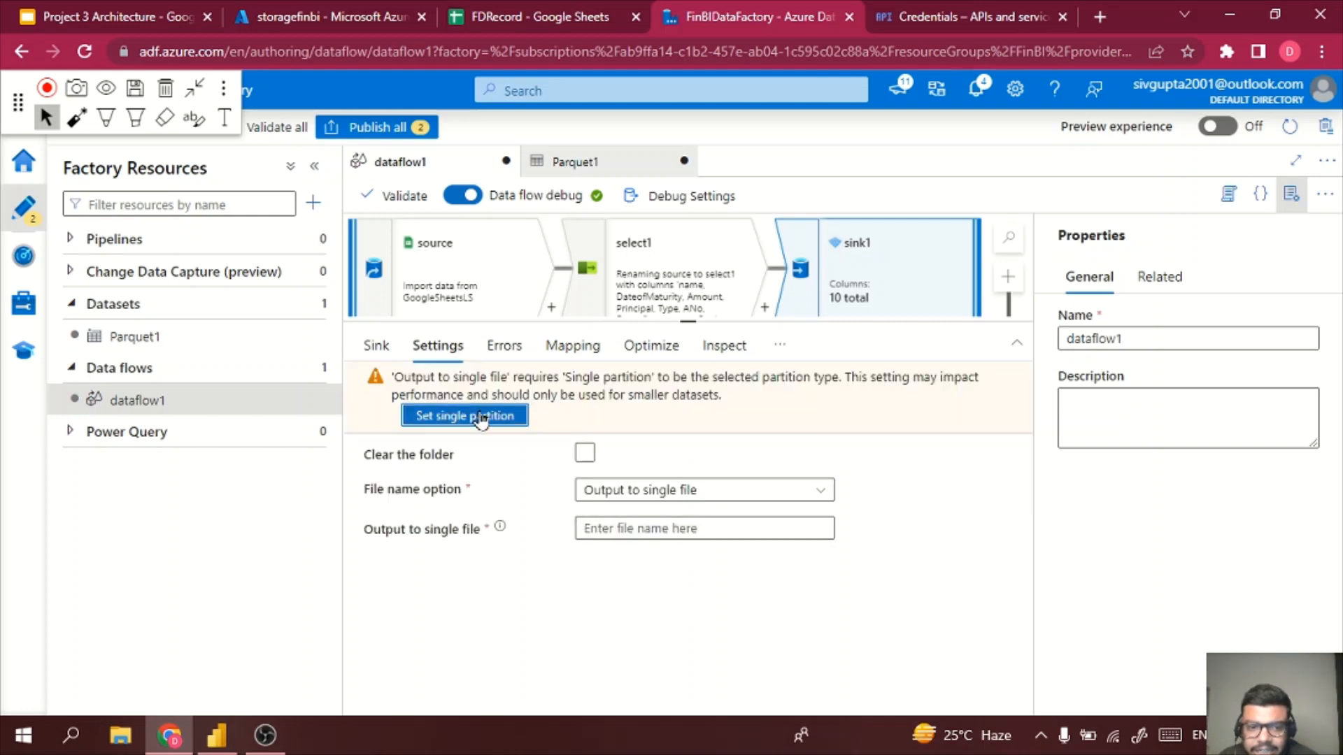
pyautogui.click(480, 417)
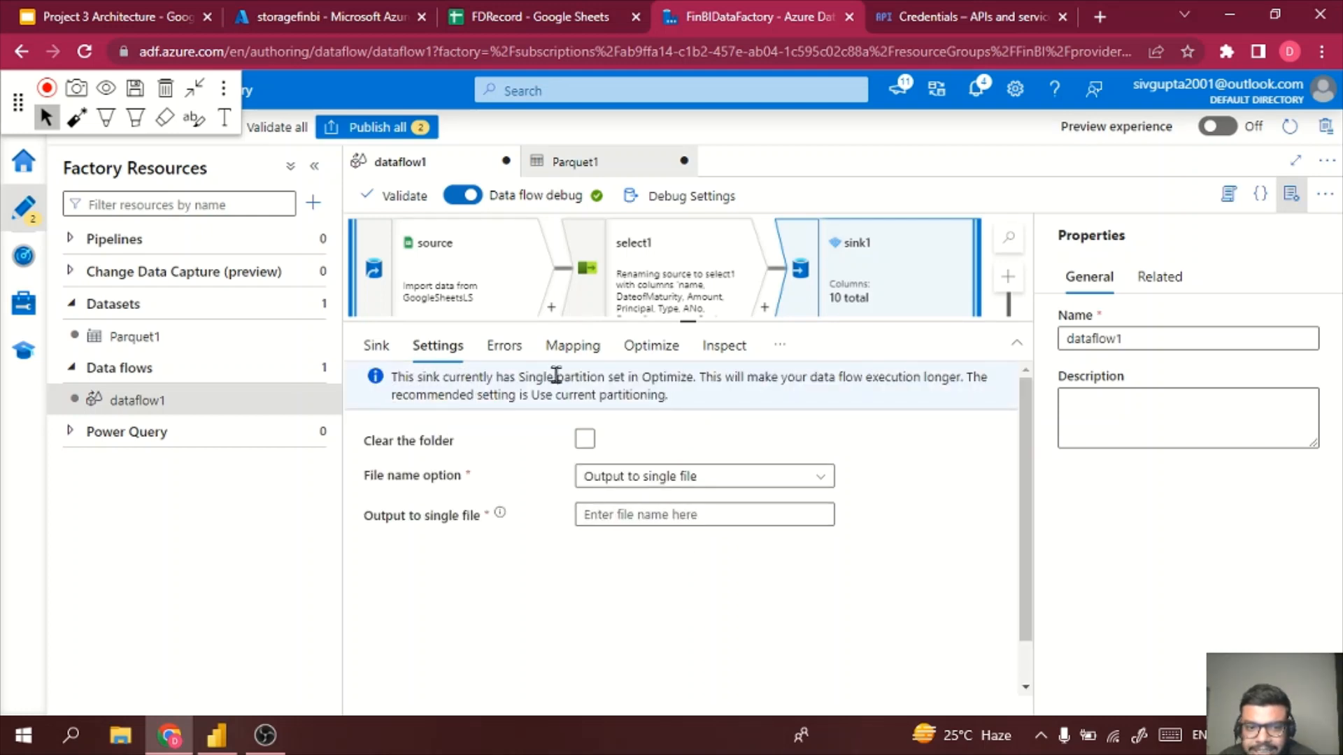
# - Copy the file name finbidata from the Parquet1 dataset and set it as sink1's single output file name in dataflow1
pyautogui.click(378, 348)
pyautogui.click(428, 350)
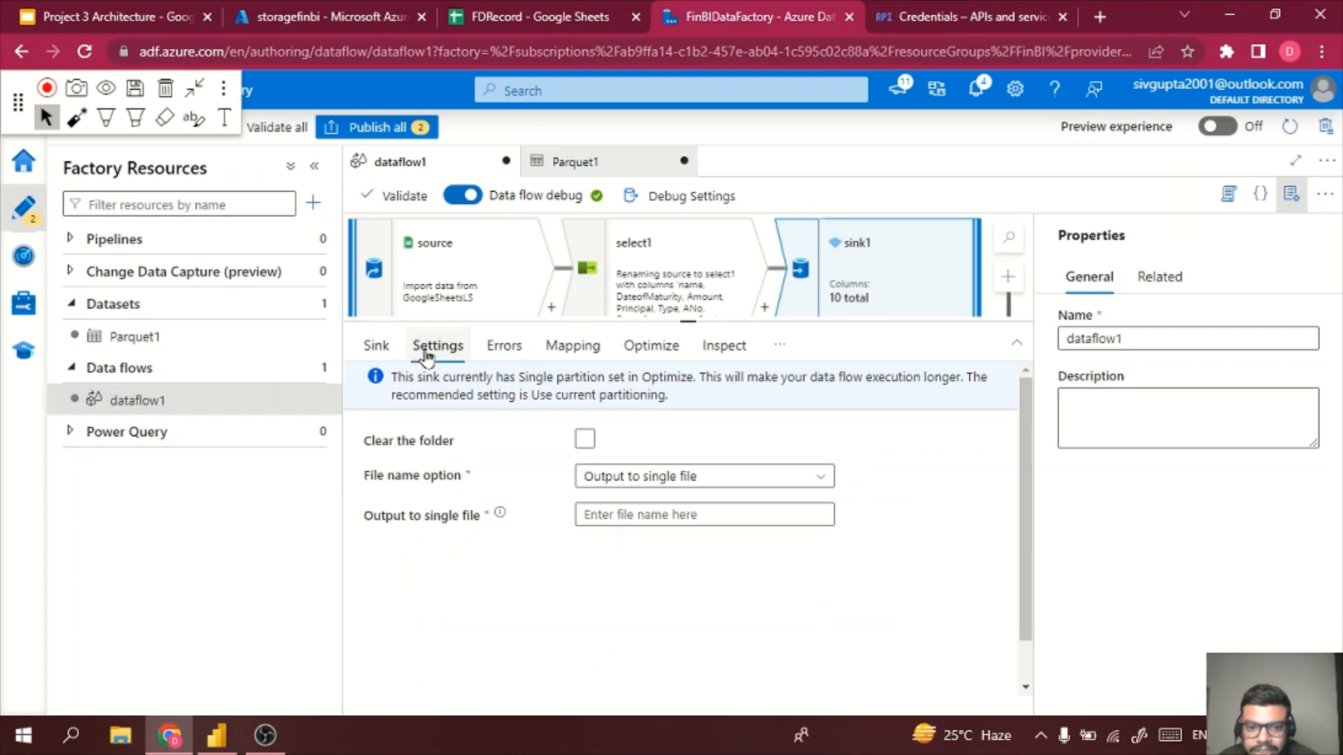
pyautogui.click(669, 354)
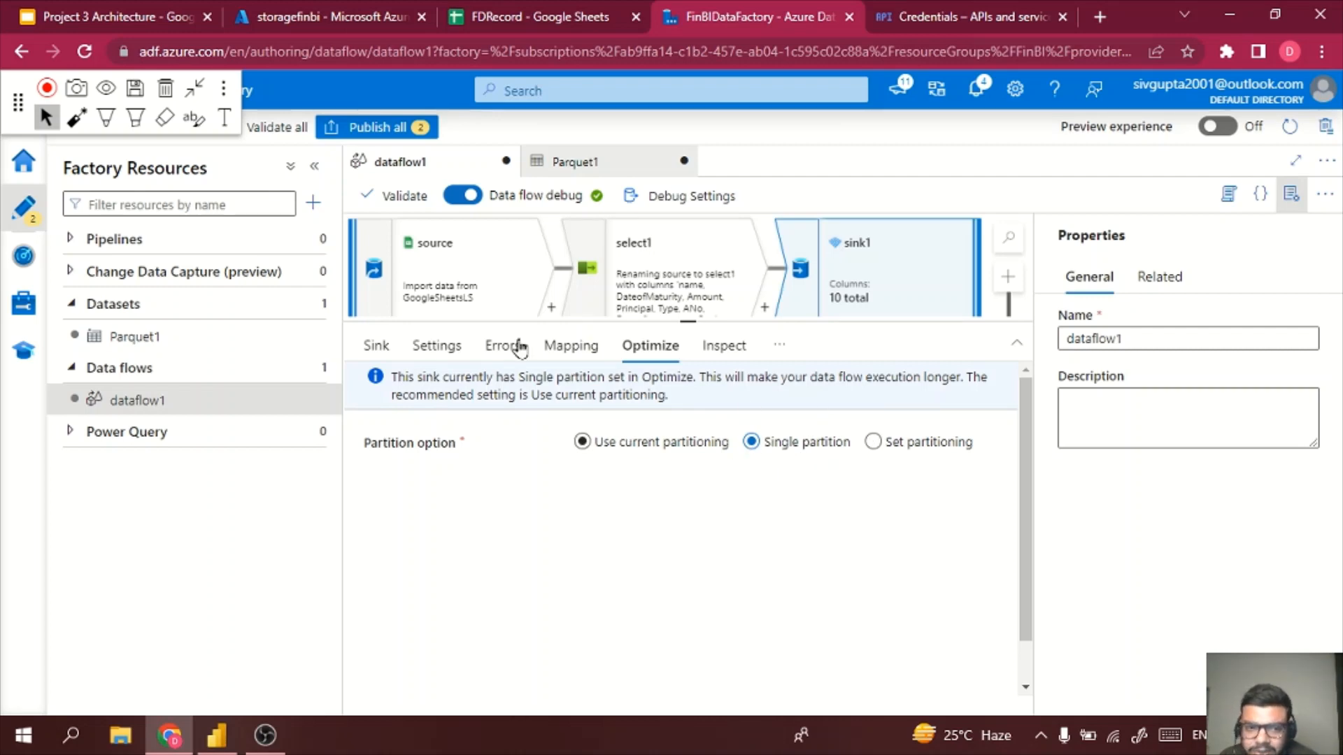
pyautogui.click(437, 347)
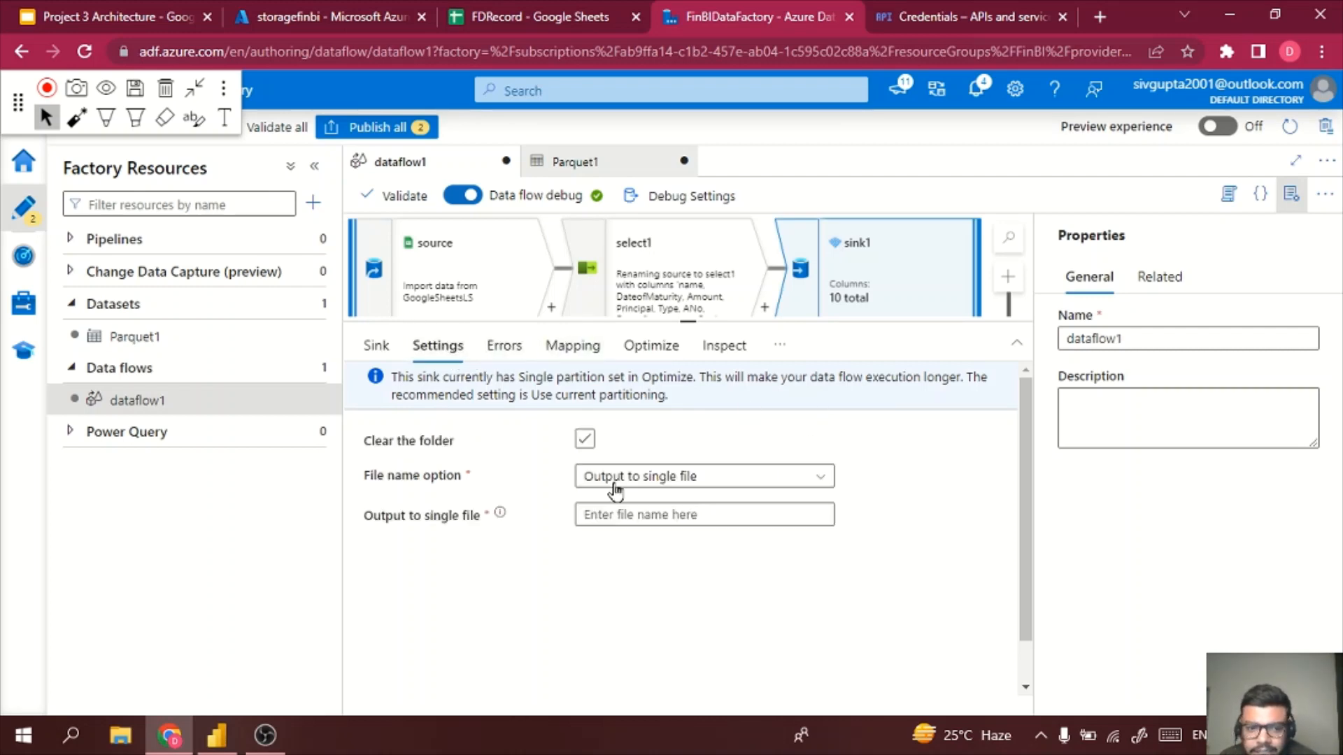
pyautogui.click(651, 516)
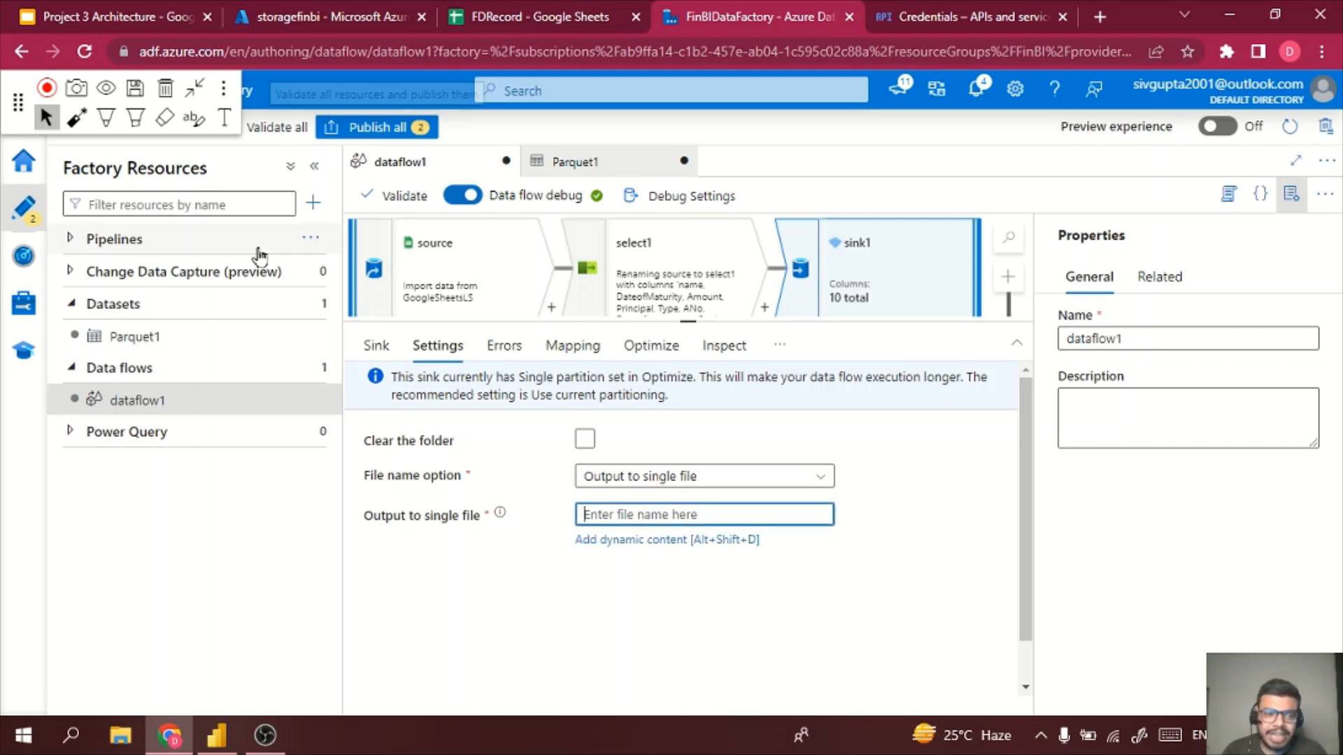
pyautogui.click(237, 338)
pyautogui.doubleClick(942, 512)
pyautogui.hotkey('ctrl', 'c')
pyautogui.click(208, 406)
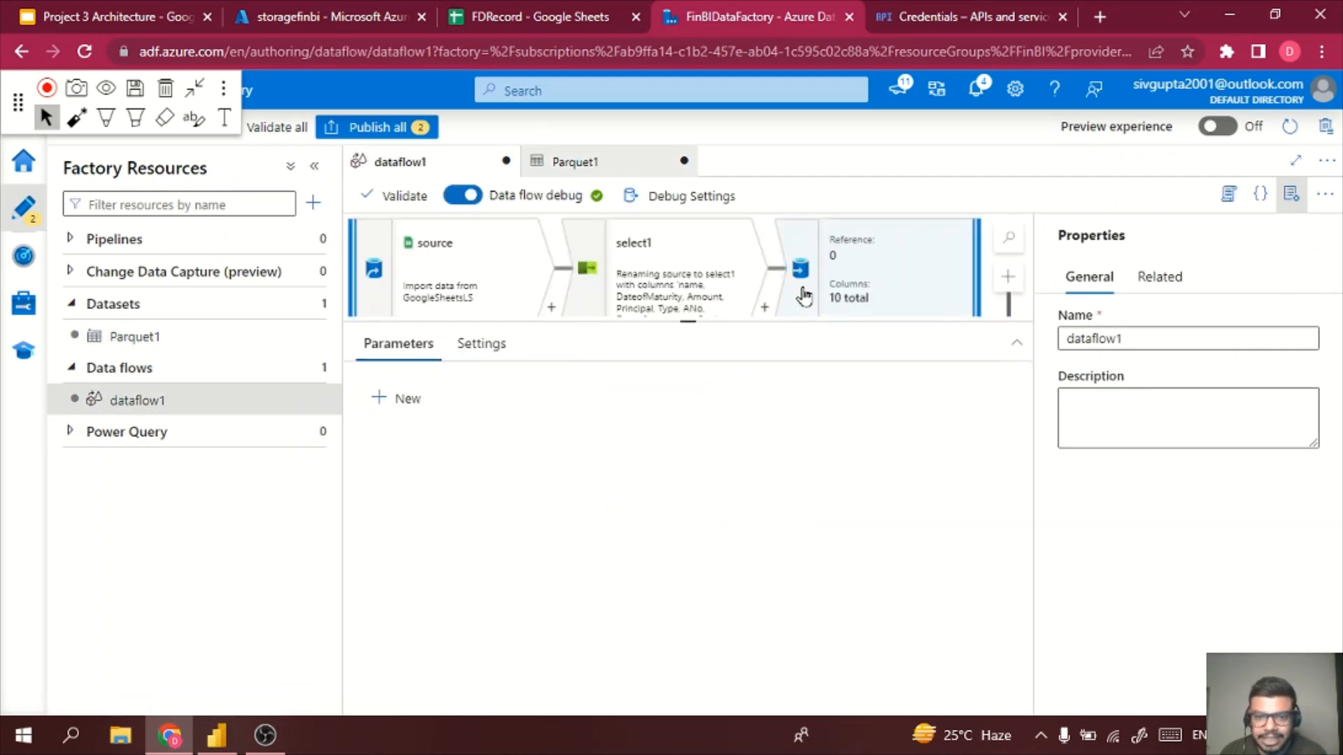
pyautogui.click(638, 517)
pyautogui.hotkey('ctrl', 'v')
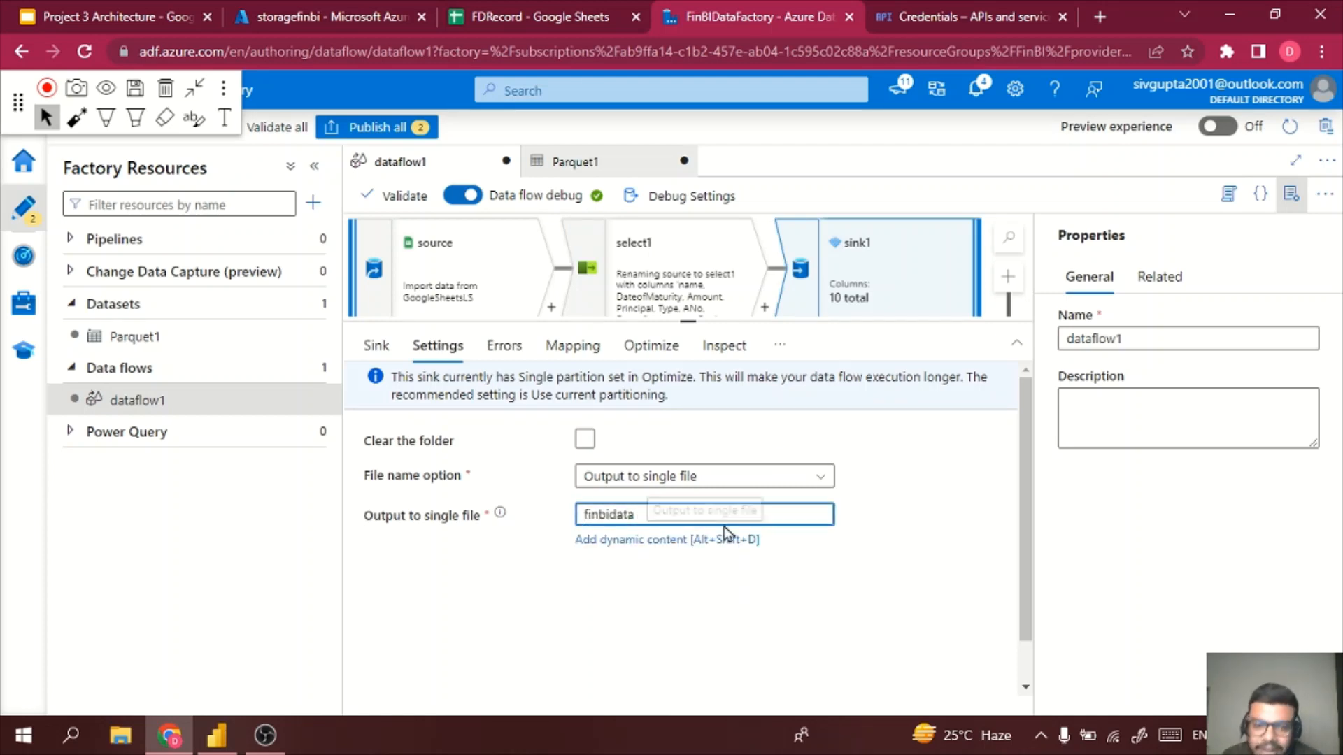
# - Review sink1's error handling, column mapping, partitioning and output schema
pyautogui.click(504, 346)
pyautogui.click(570, 347)
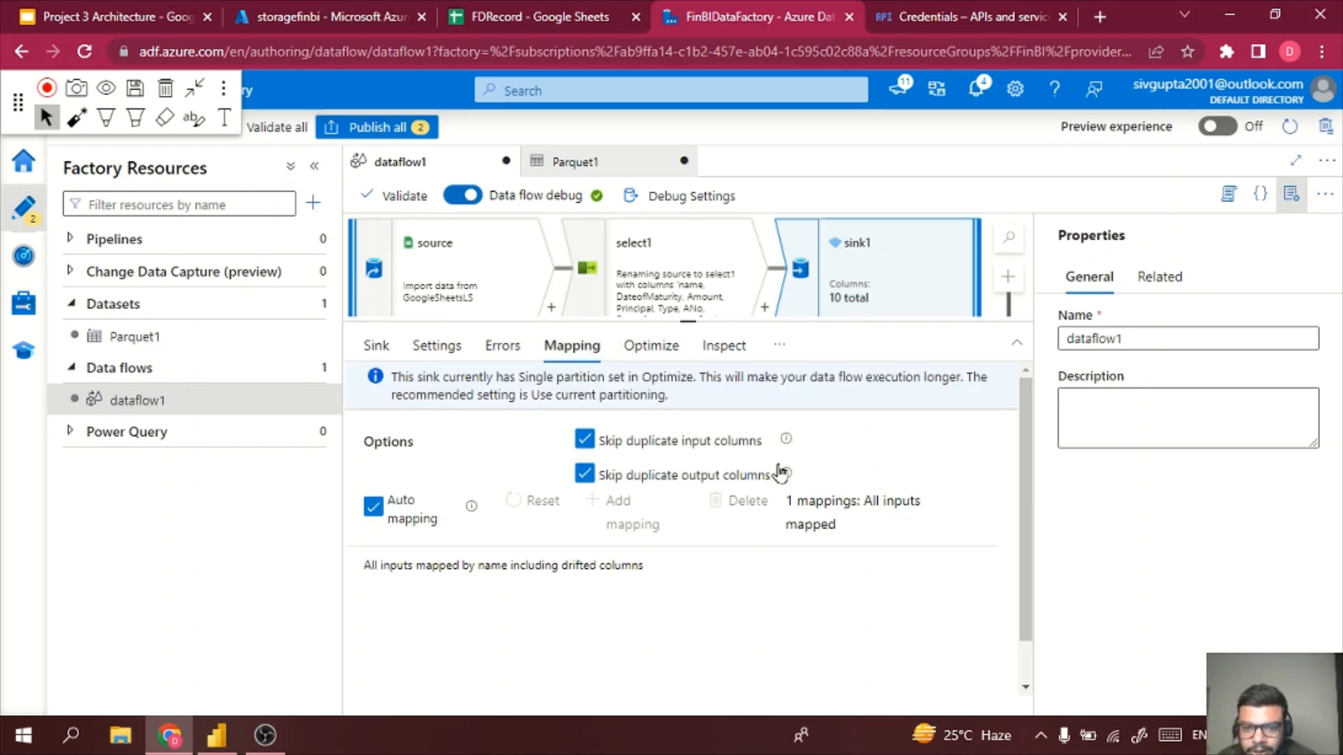
pyautogui.click(666, 348)
pyautogui.click(731, 350)
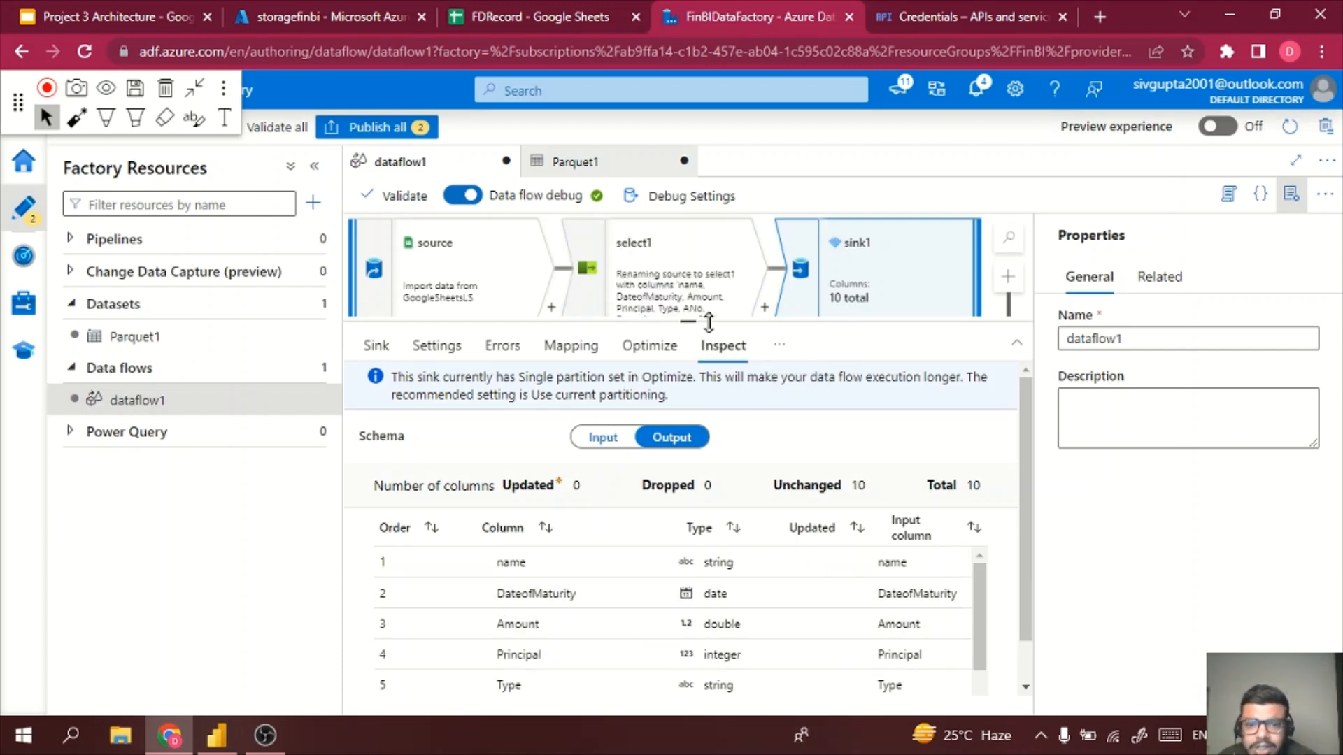
pyautogui.moveTo(703, 434); pyautogui.dragTo(695, 545)
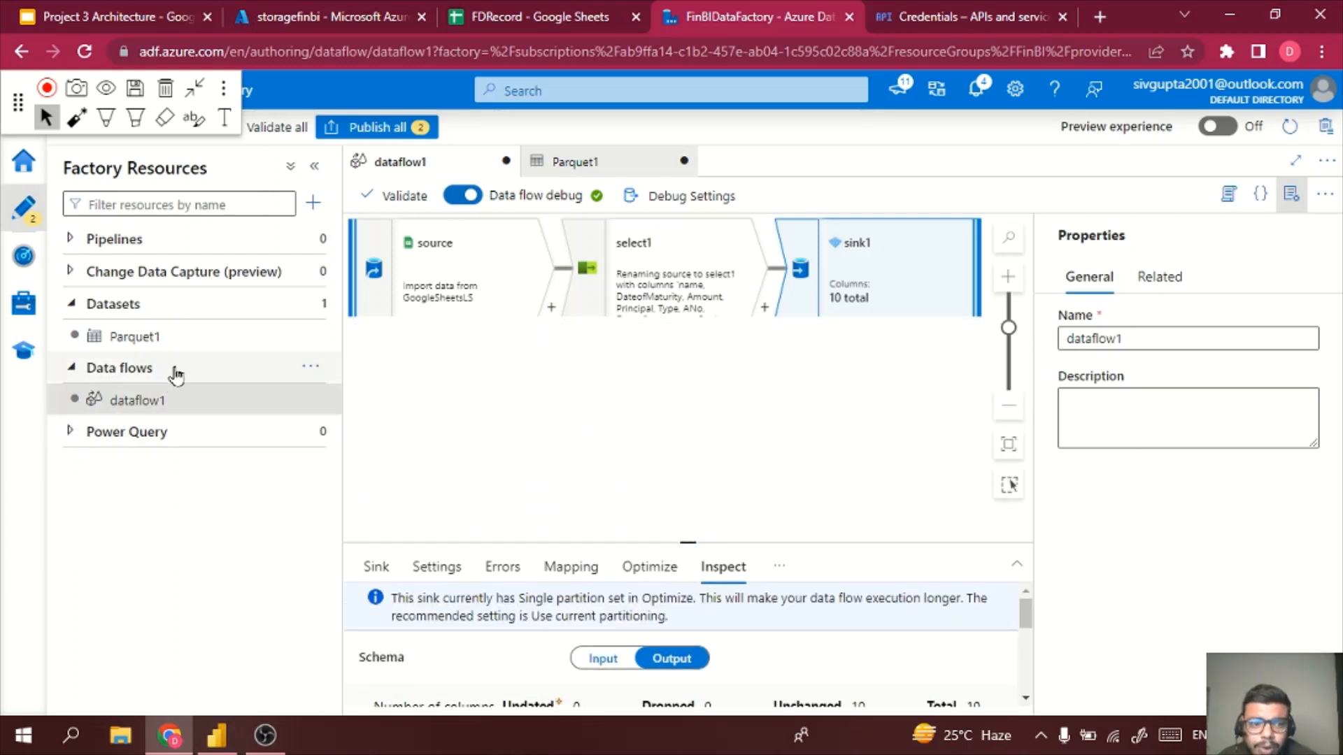
# - Create a new pipeline in the data factory and add a Data flow activity to its canvas
pyautogui.click(88, 239)
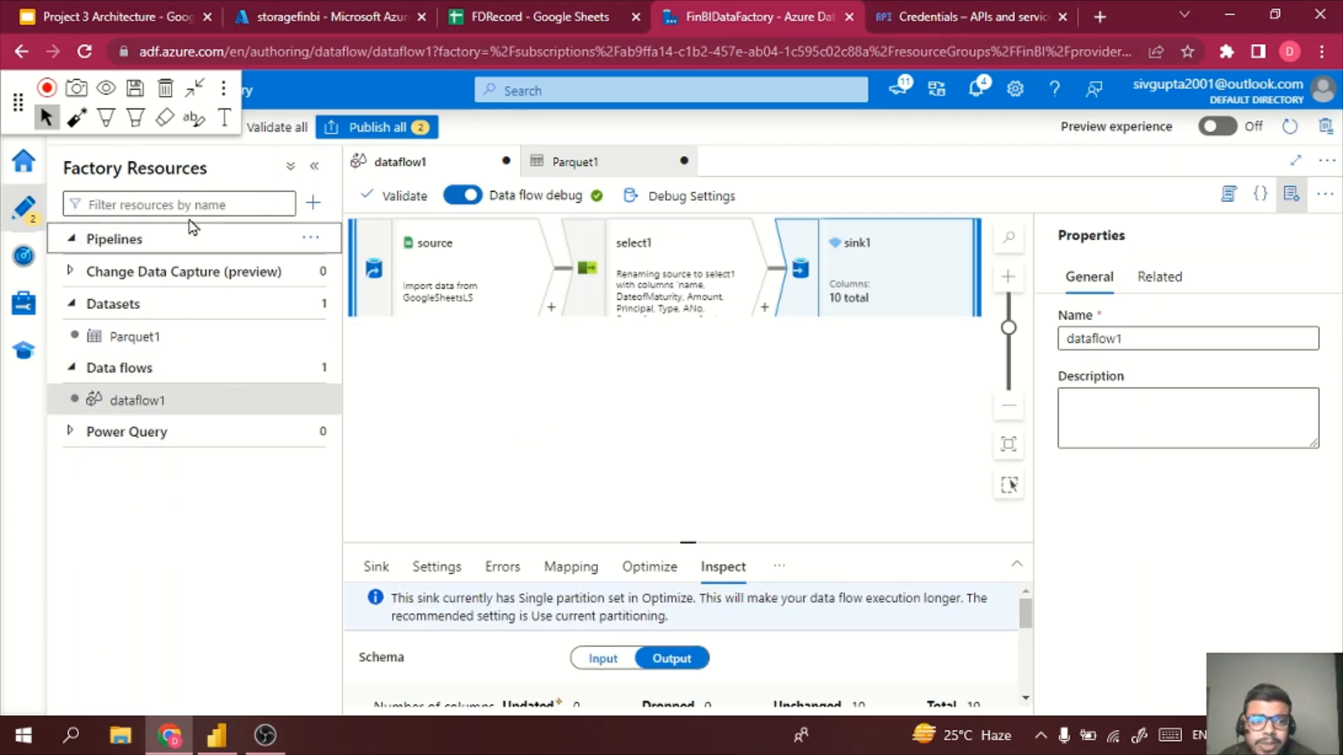
pyautogui.click(310, 242)
pyautogui.click(326, 265)
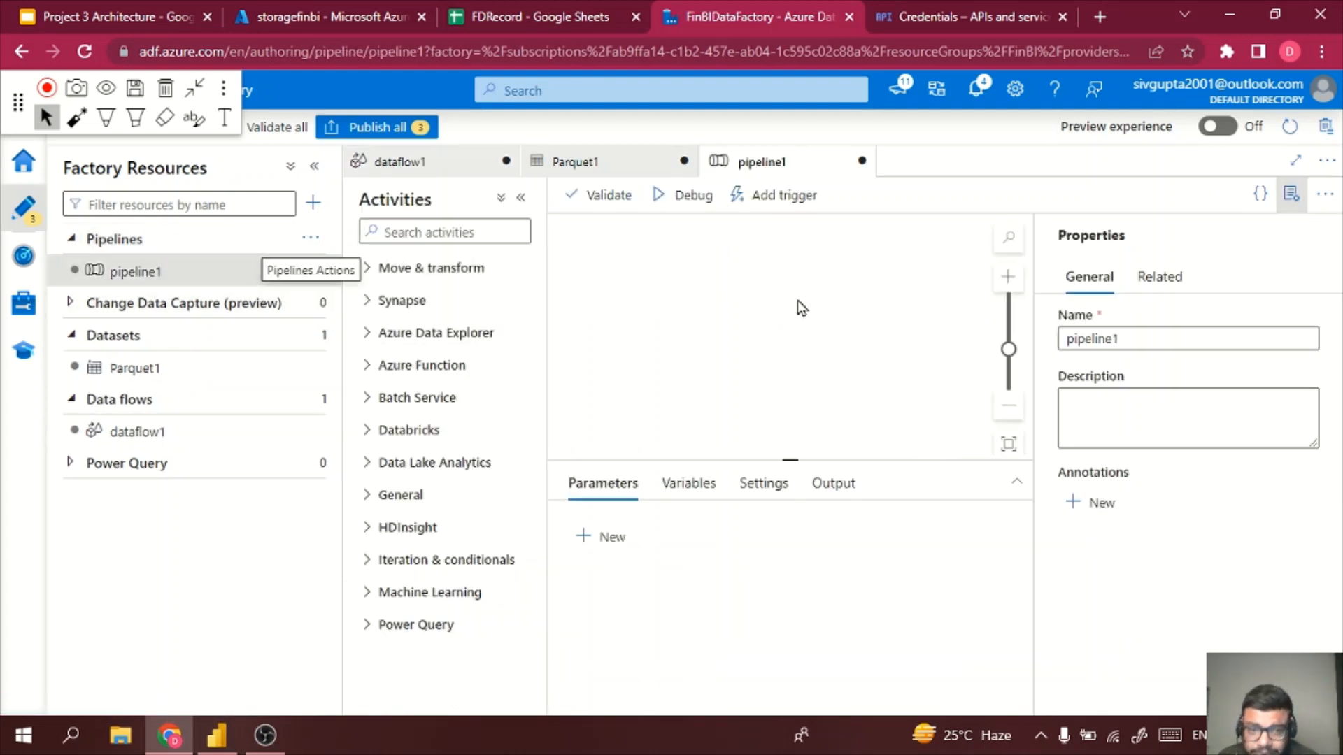
pyautogui.click(435, 268)
pyautogui.click(434, 230)
pyautogui.write('data')
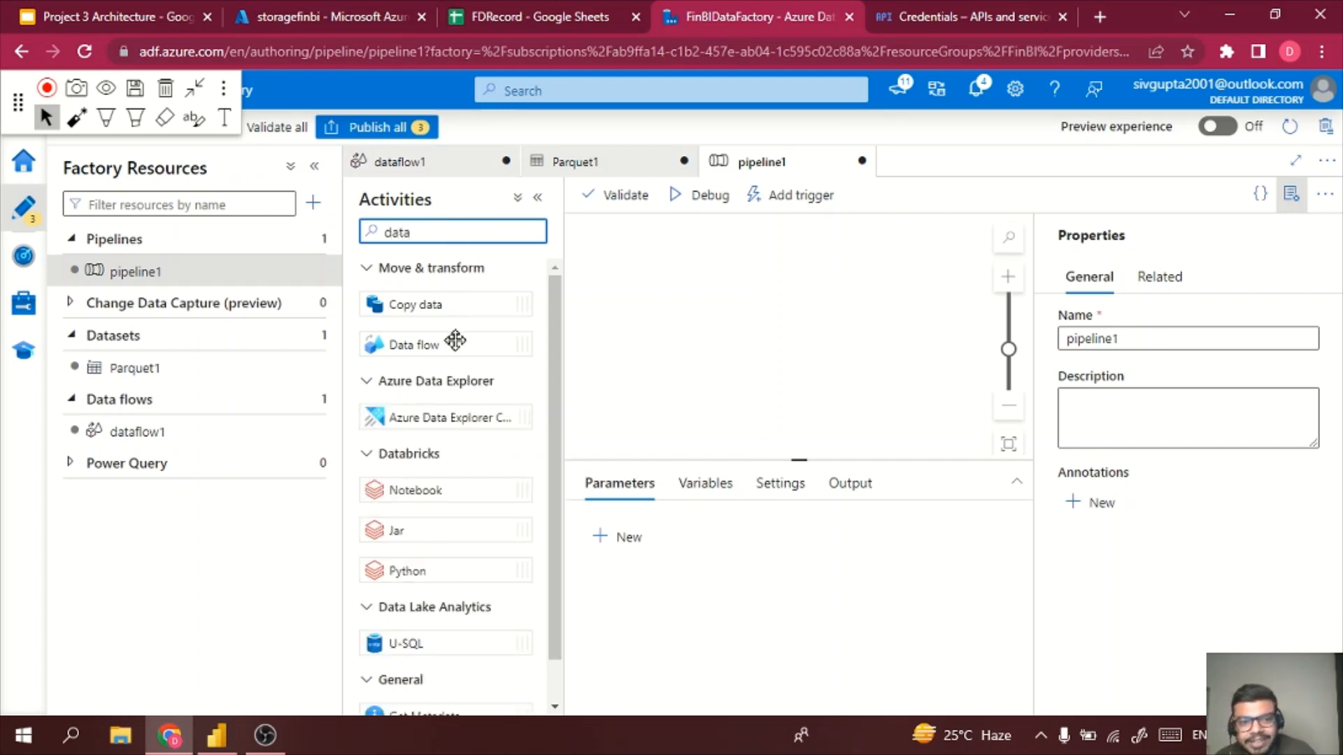
pyautogui.moveTo(455, 340); pyautogui.dragTo(815, 314)
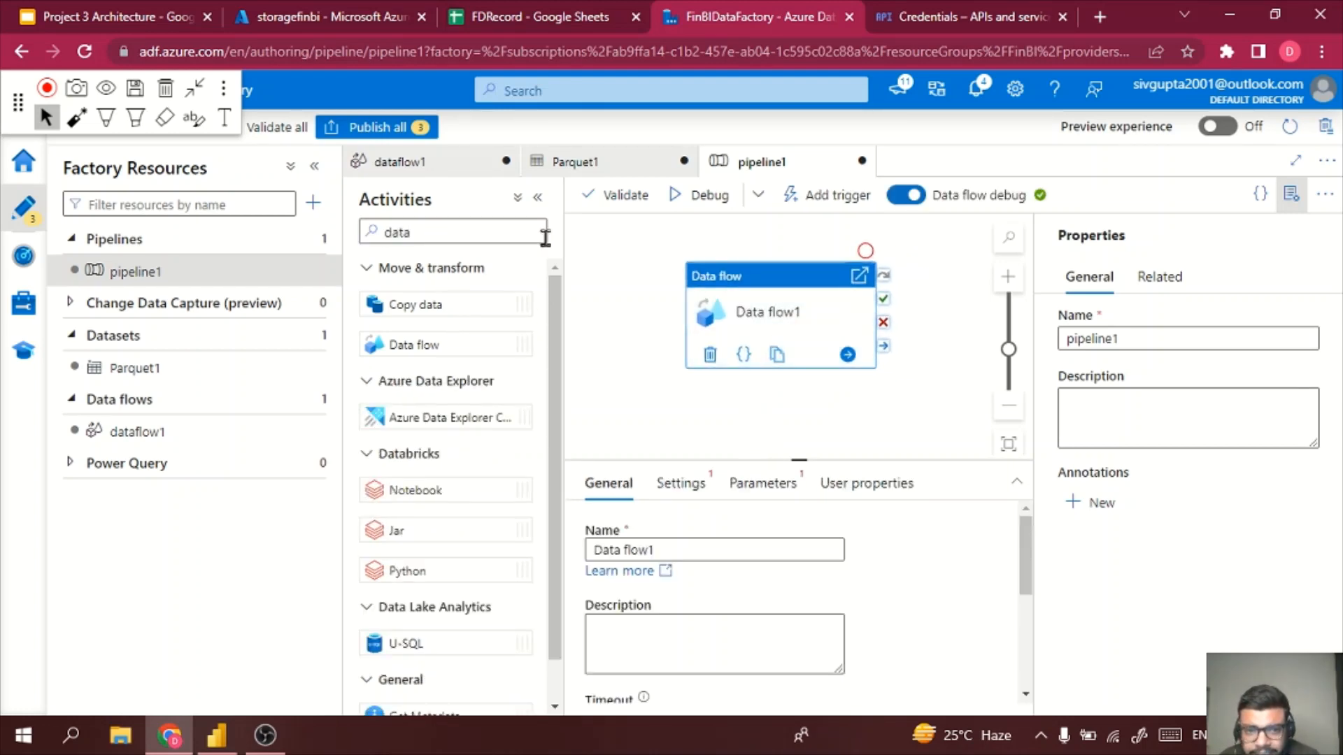
# - Assign dataflow1 to the Data flow activity and set its compute size to Medium
pyautogui.click(537, 198)
pyautogui.moveTo(684, 458); pyautogui.dragTo(690, 317)
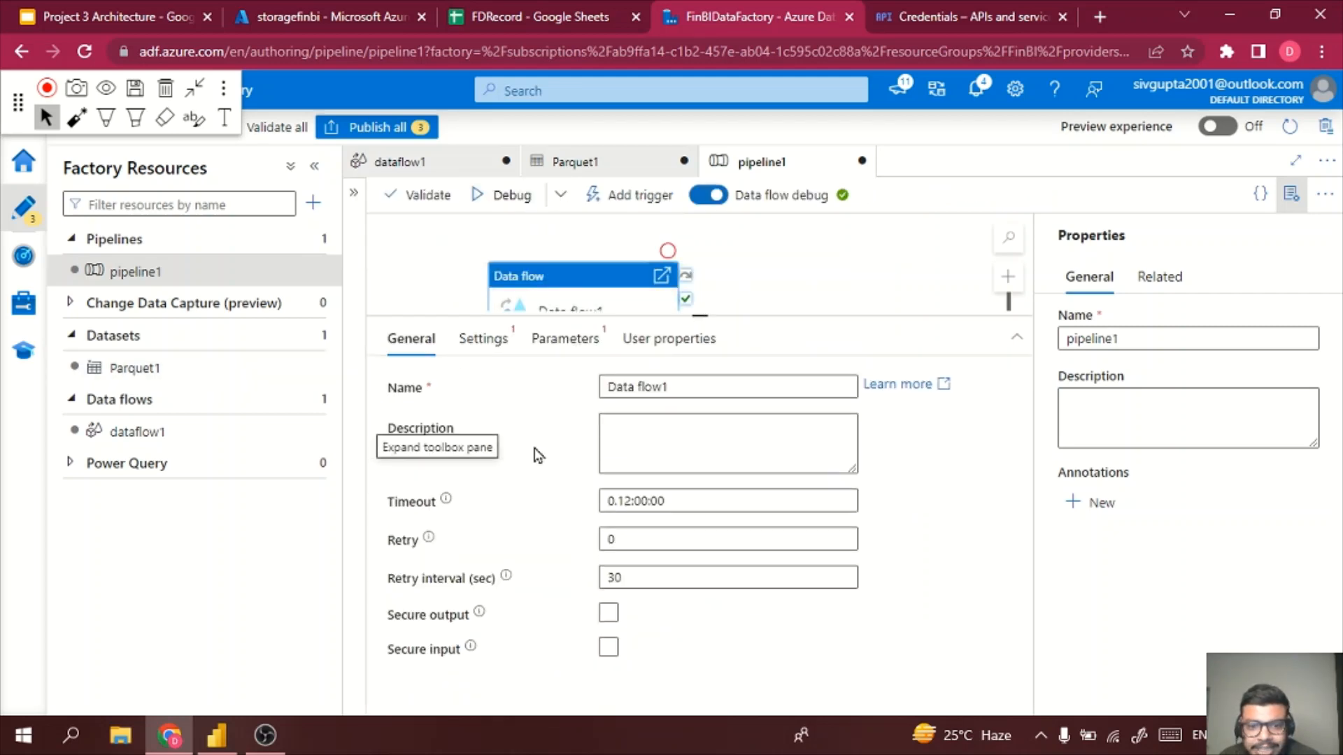
pyautogui.click(474, 340)
pyautogui.click(746, 392)
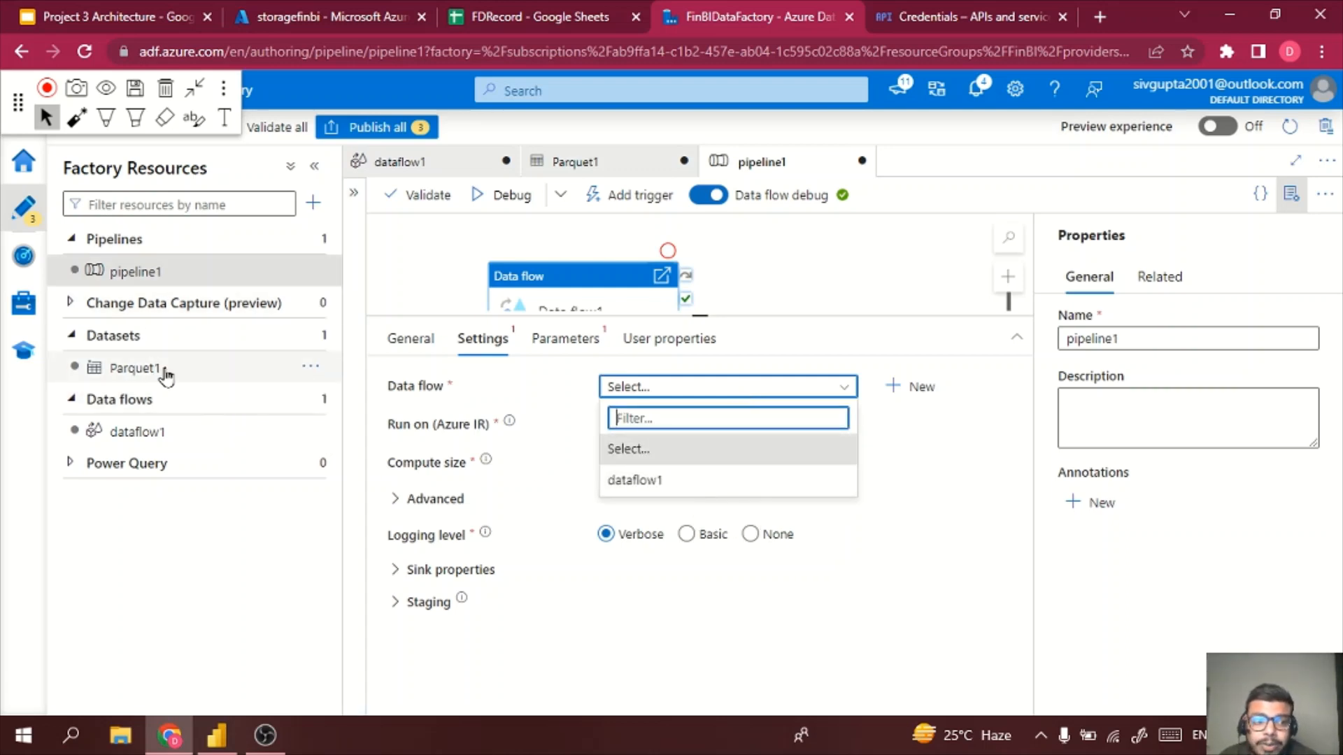
pyautogui.click(746, 481)
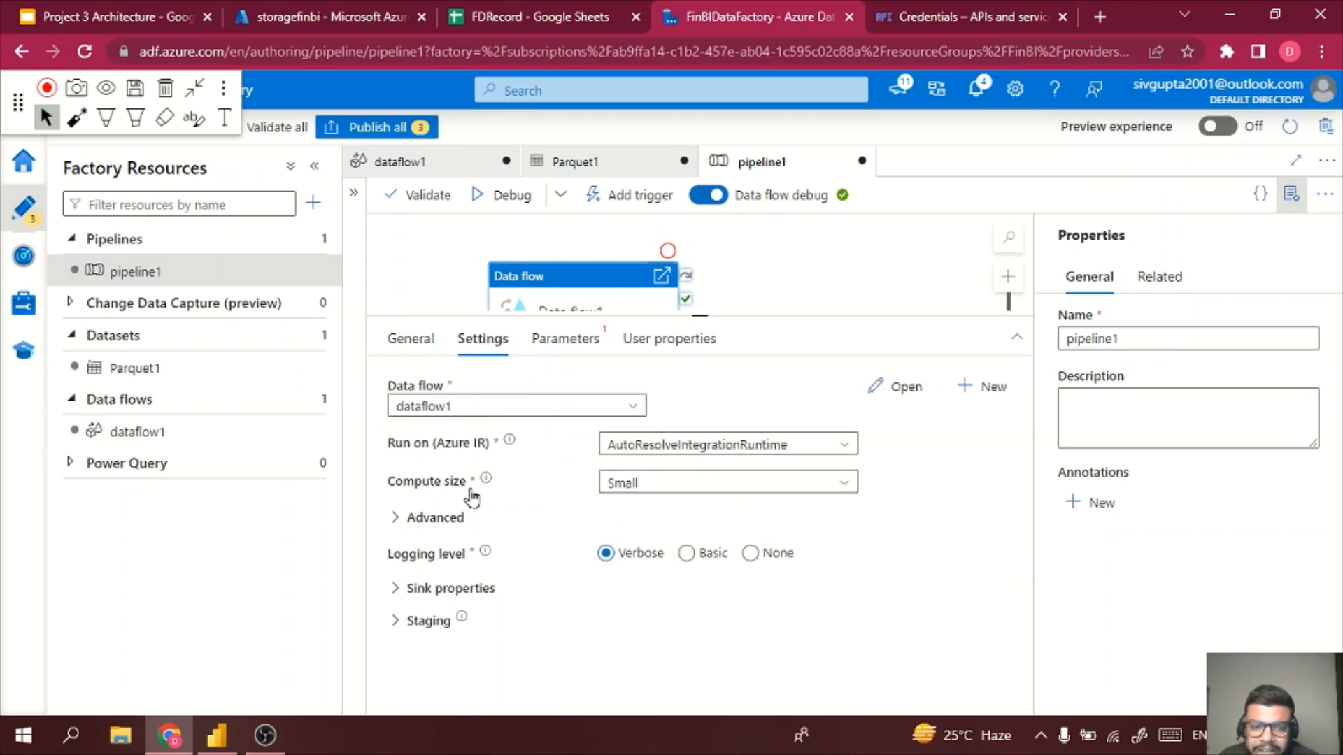
pyautogui.click(736, 484)
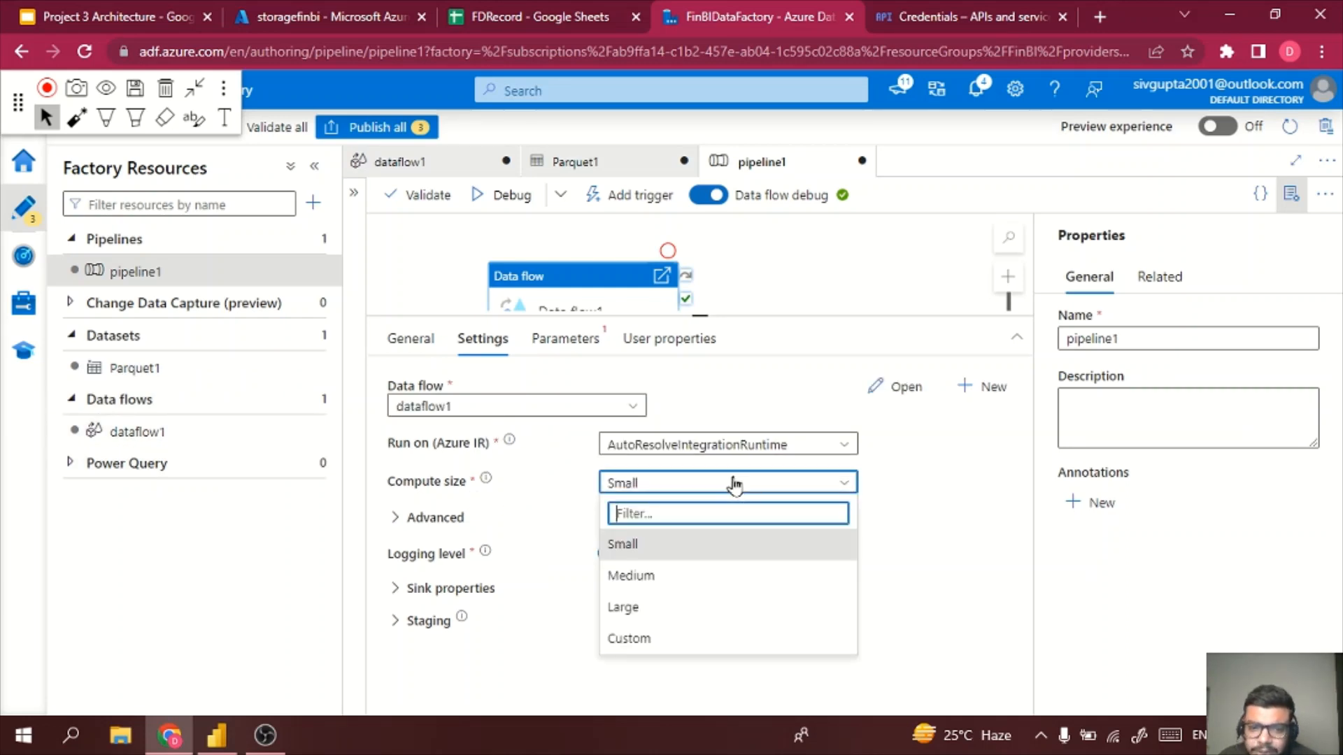
pyautogui.click(731, 574)
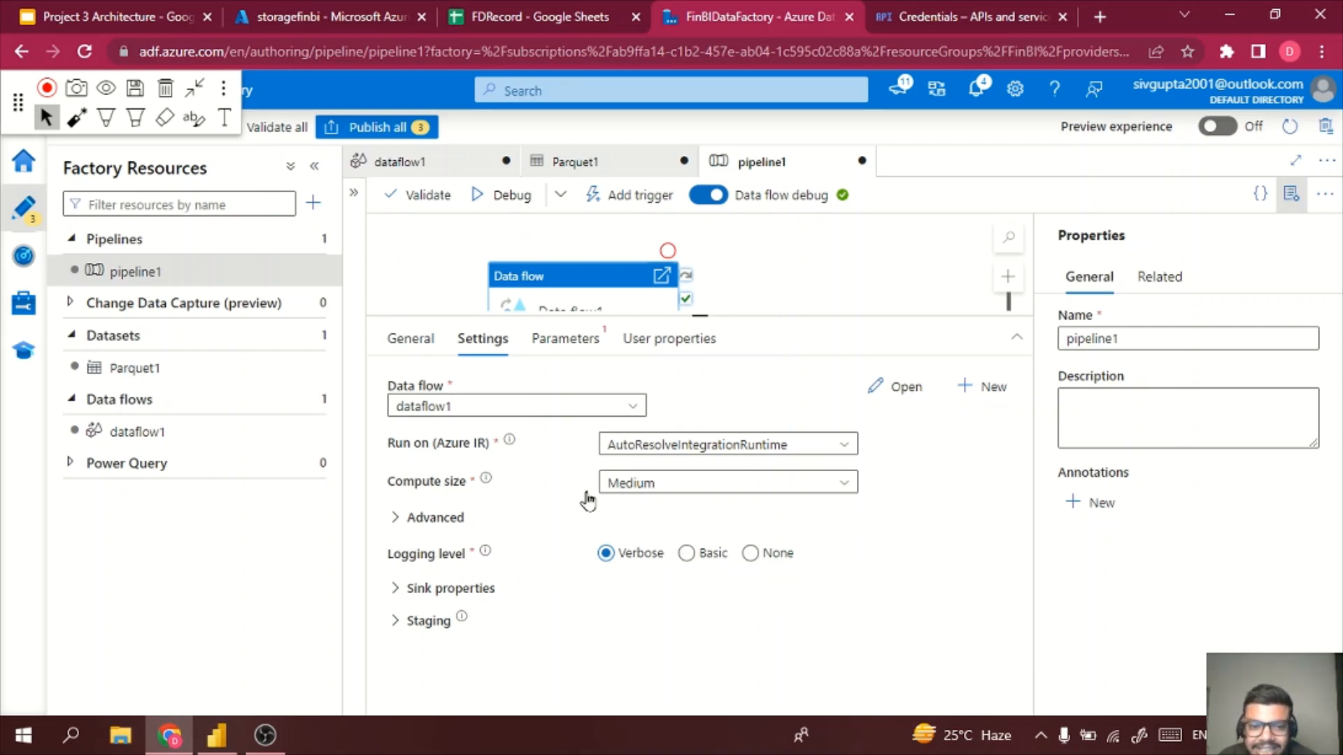
pyautogui.click(561, 338)
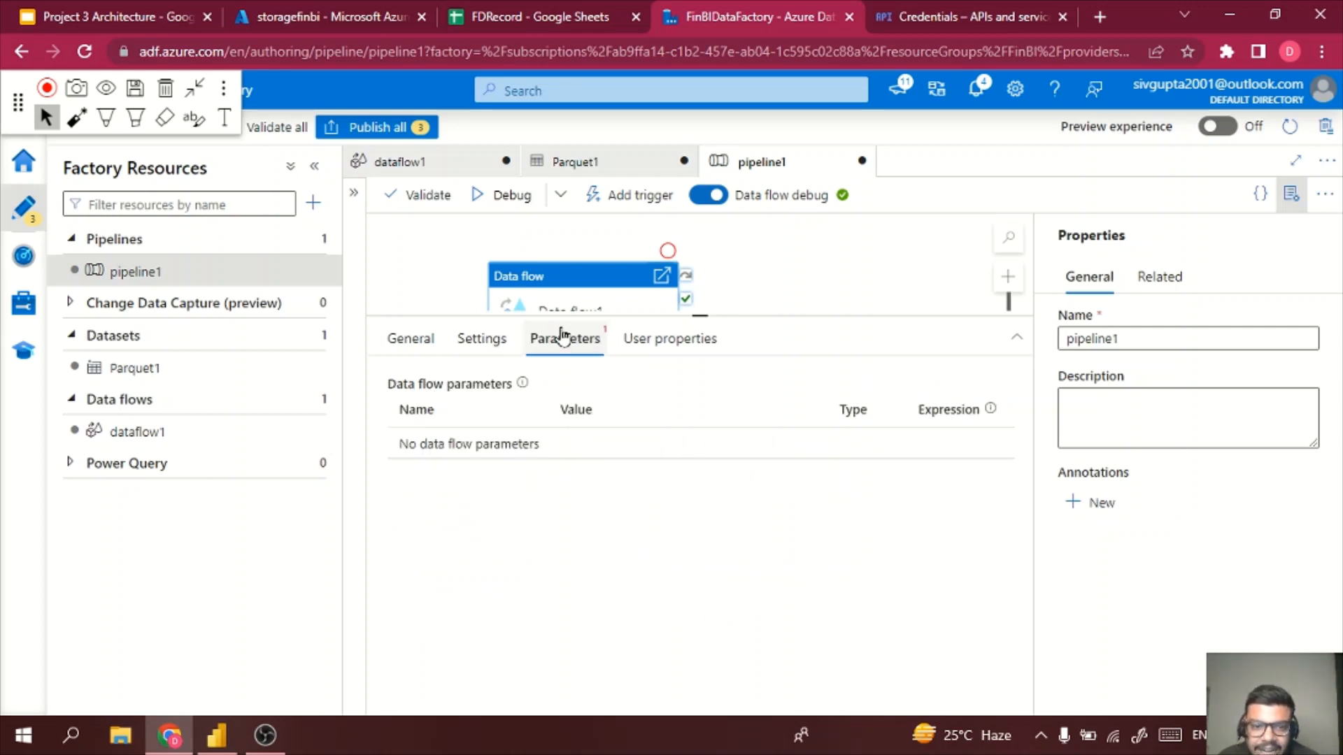
pyautogui.click(480, 353)
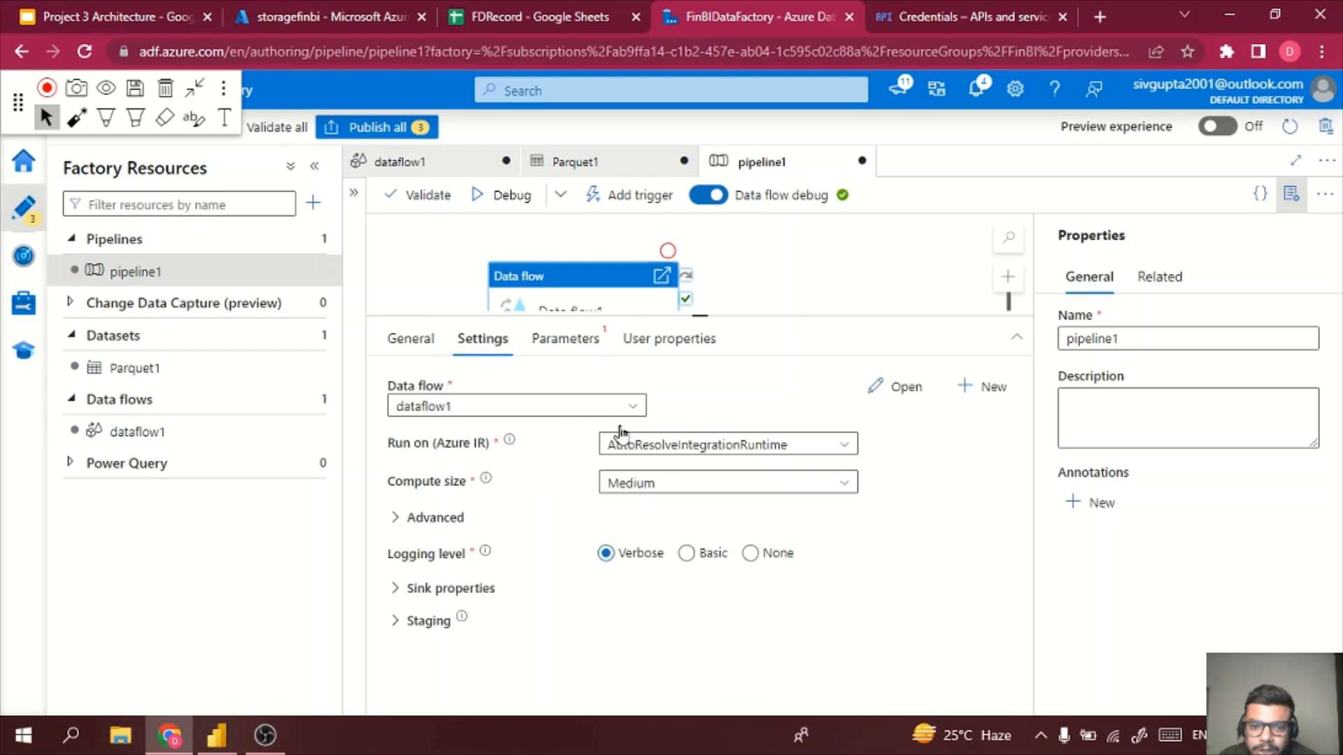
# - Publish all pending changes for pipeline1, Parquet1 and dataflow1
pyautogui.click(418, 129)
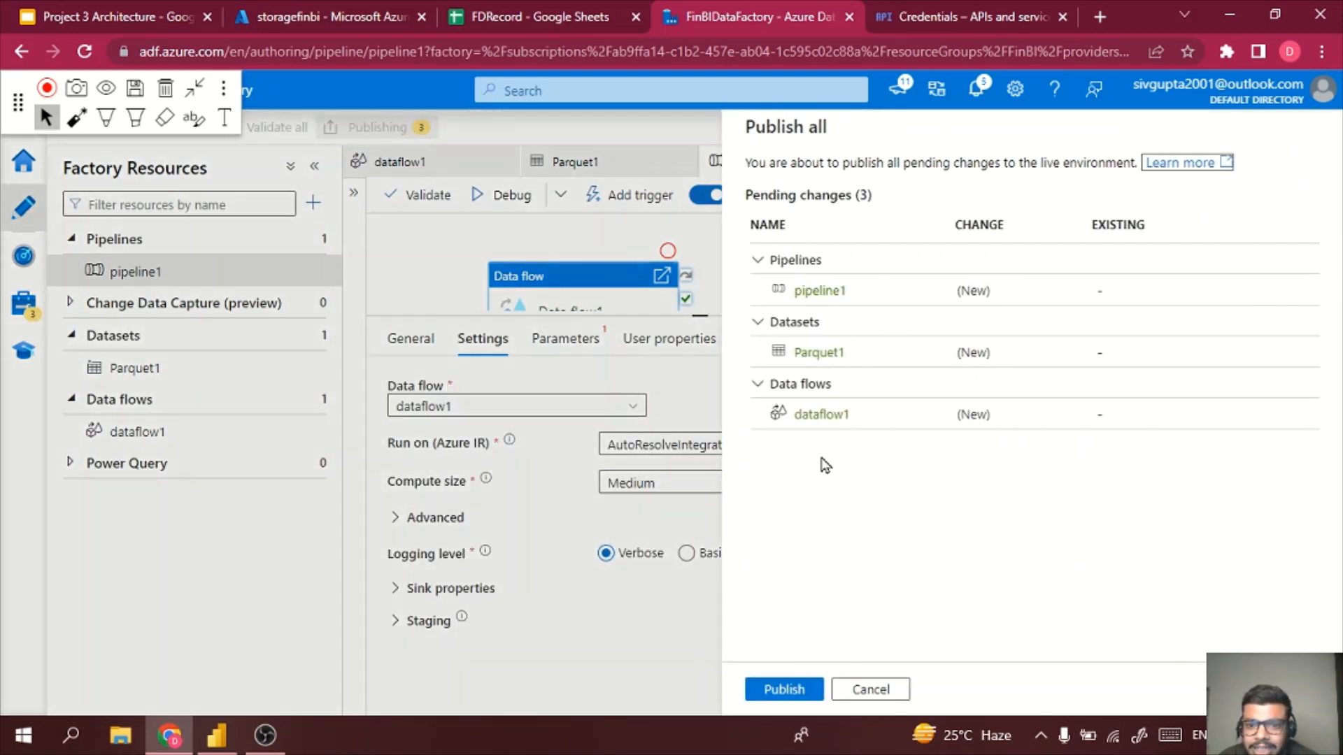
pyautogui.click(805, 689)
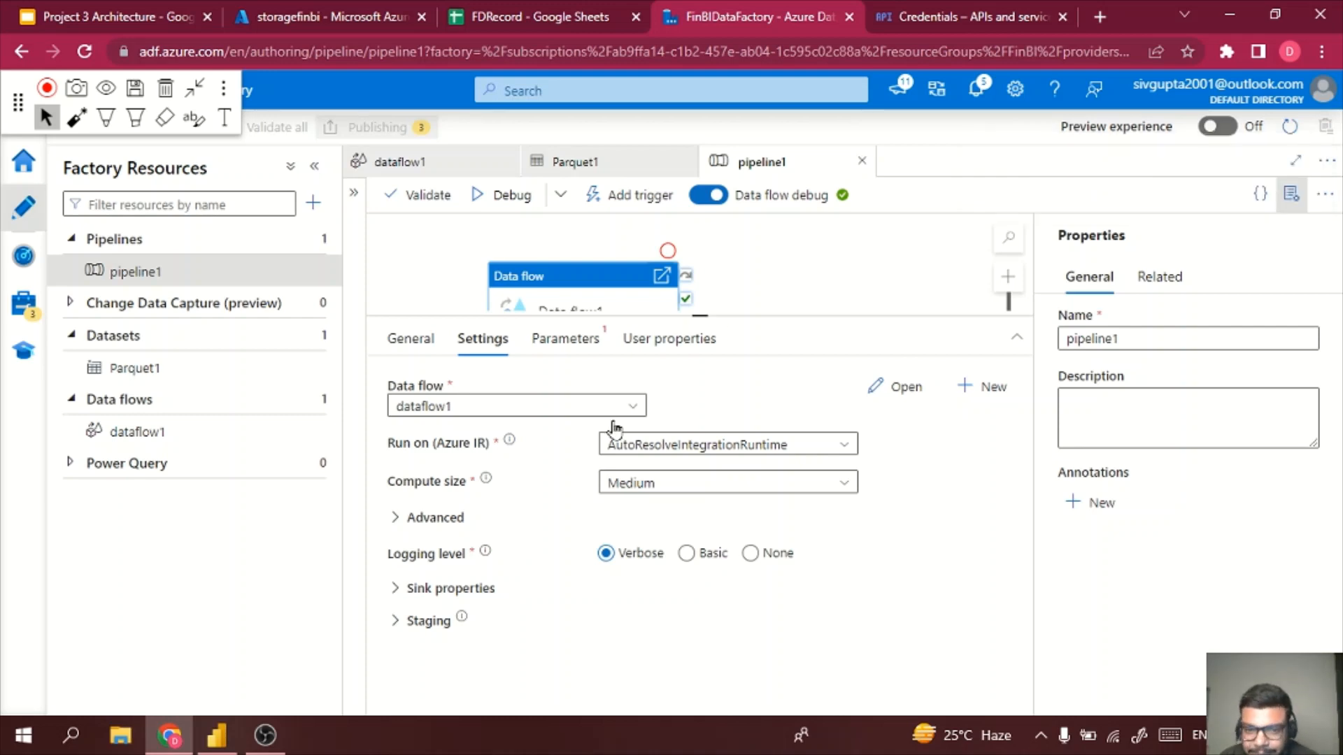
pyautogui.moveTo(703, 313); pyautogui.dragTo(693, 438)
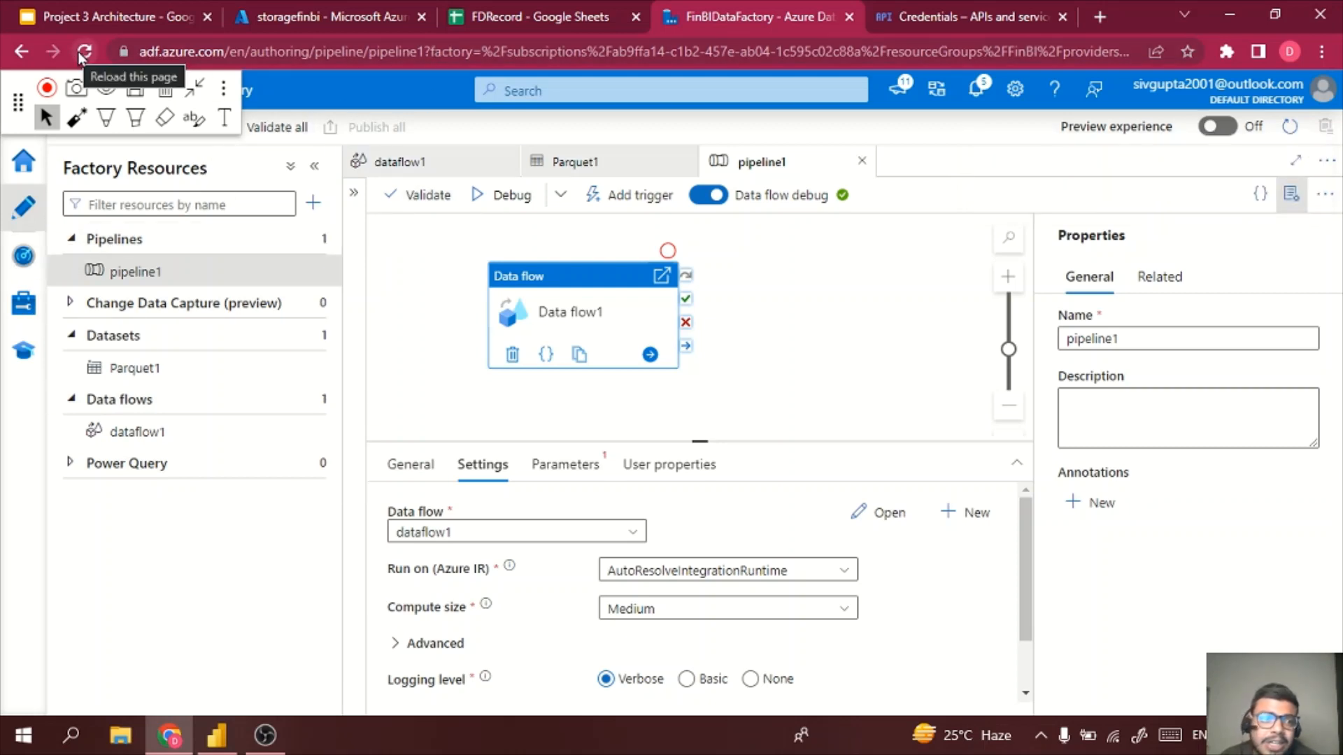
pyautogui.moveTo(19, 103); pyautogui.dragTo(1127, 51)
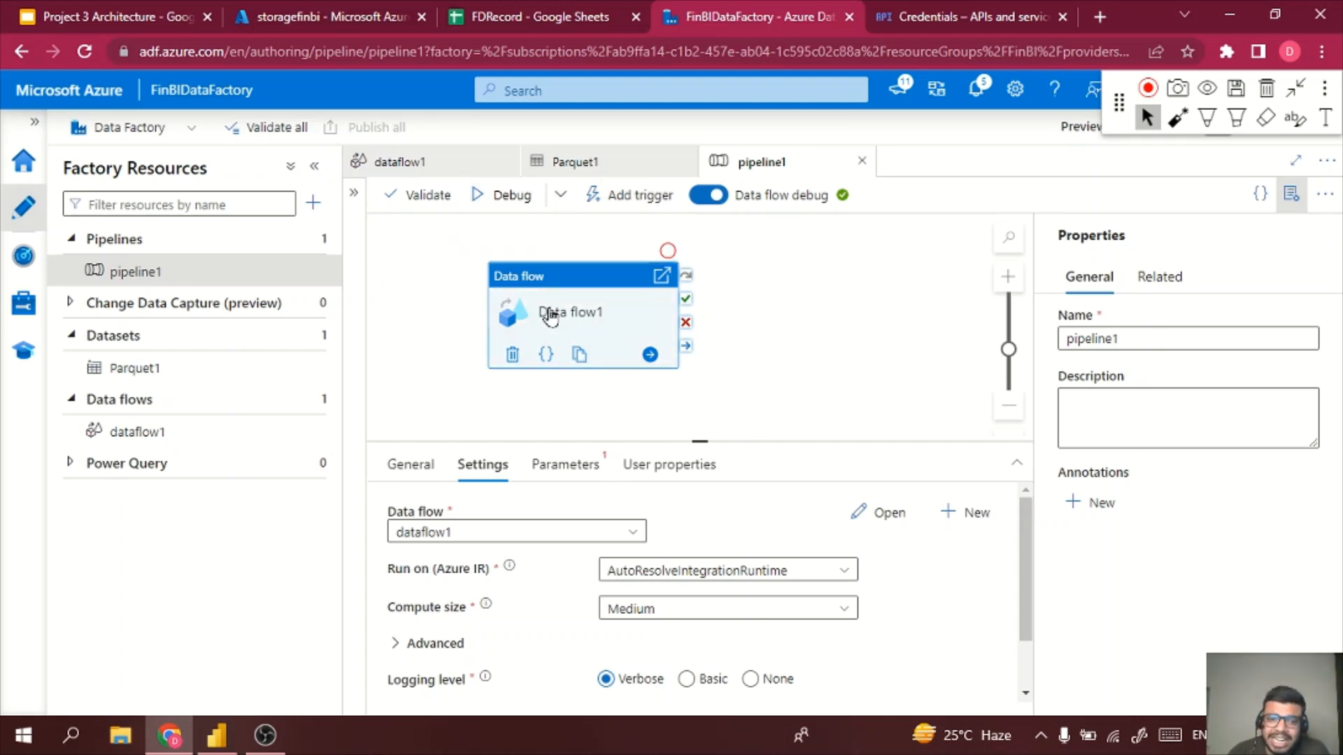
# - Start a debug run of pipeline1 and enlarge its output pane
pyautogui.click(620, 202)
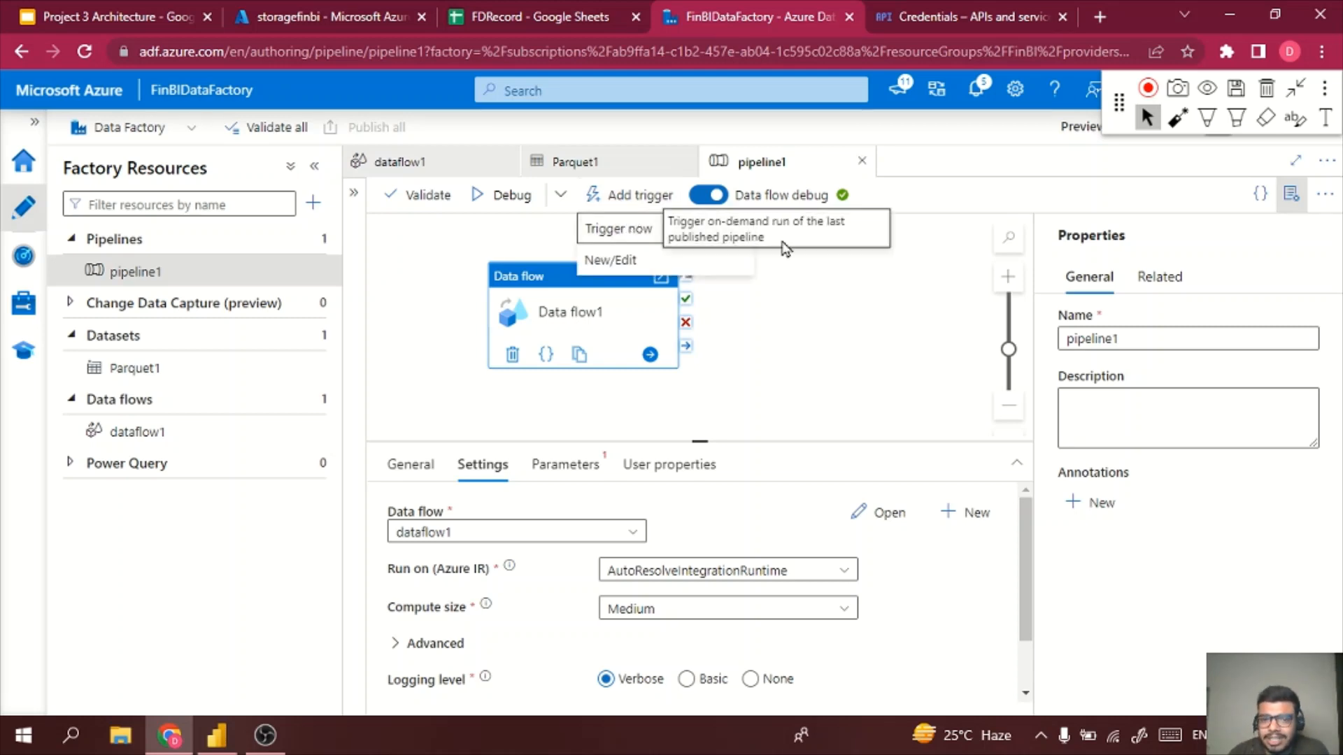
pyautogui.press('Escape')
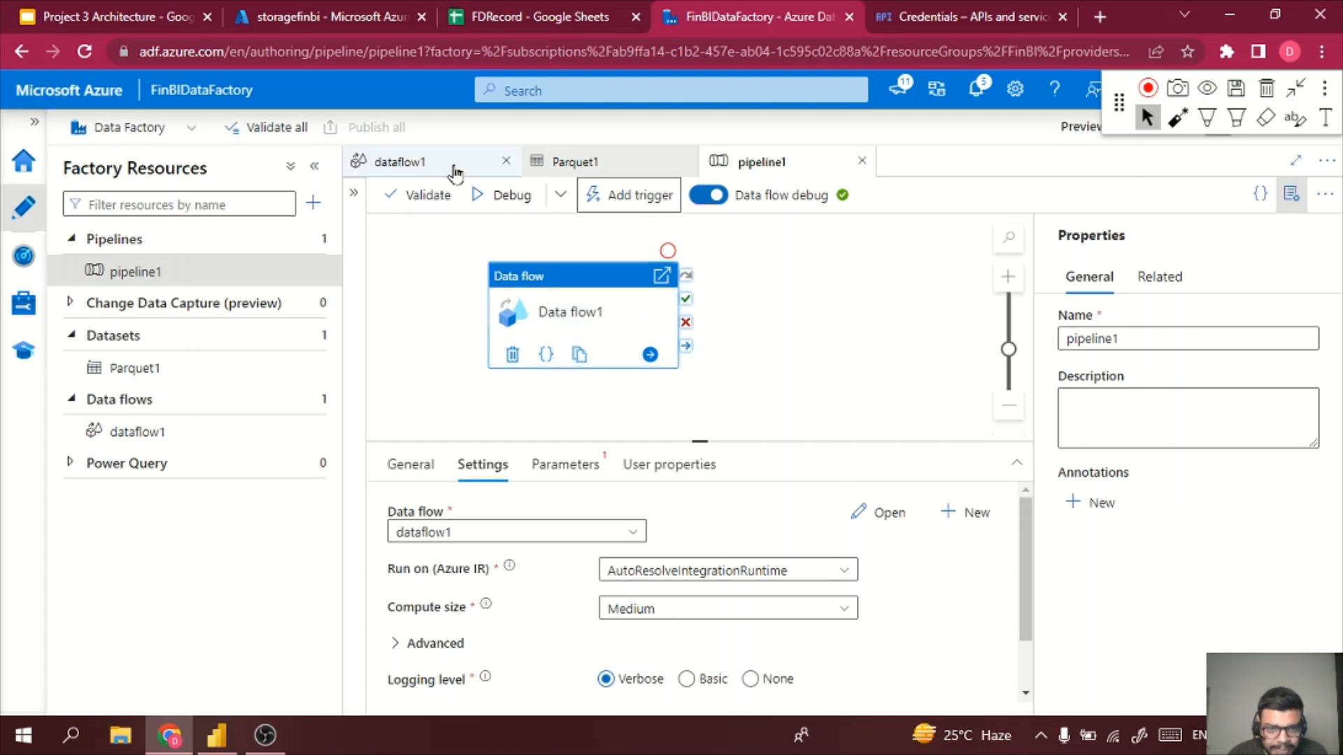
pyautogui.click(509, 203)
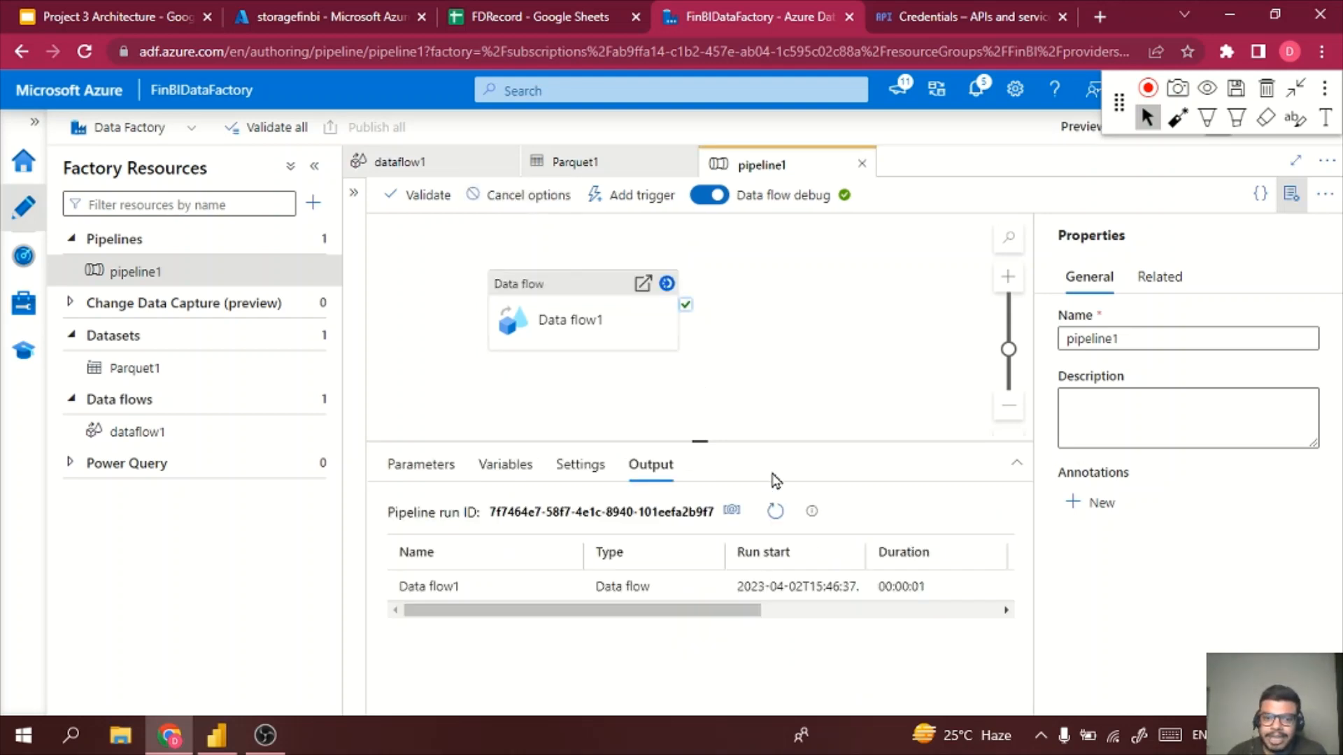
pyautogui.moveTo(713, 442); pyautogui.dragTo(714, 354)
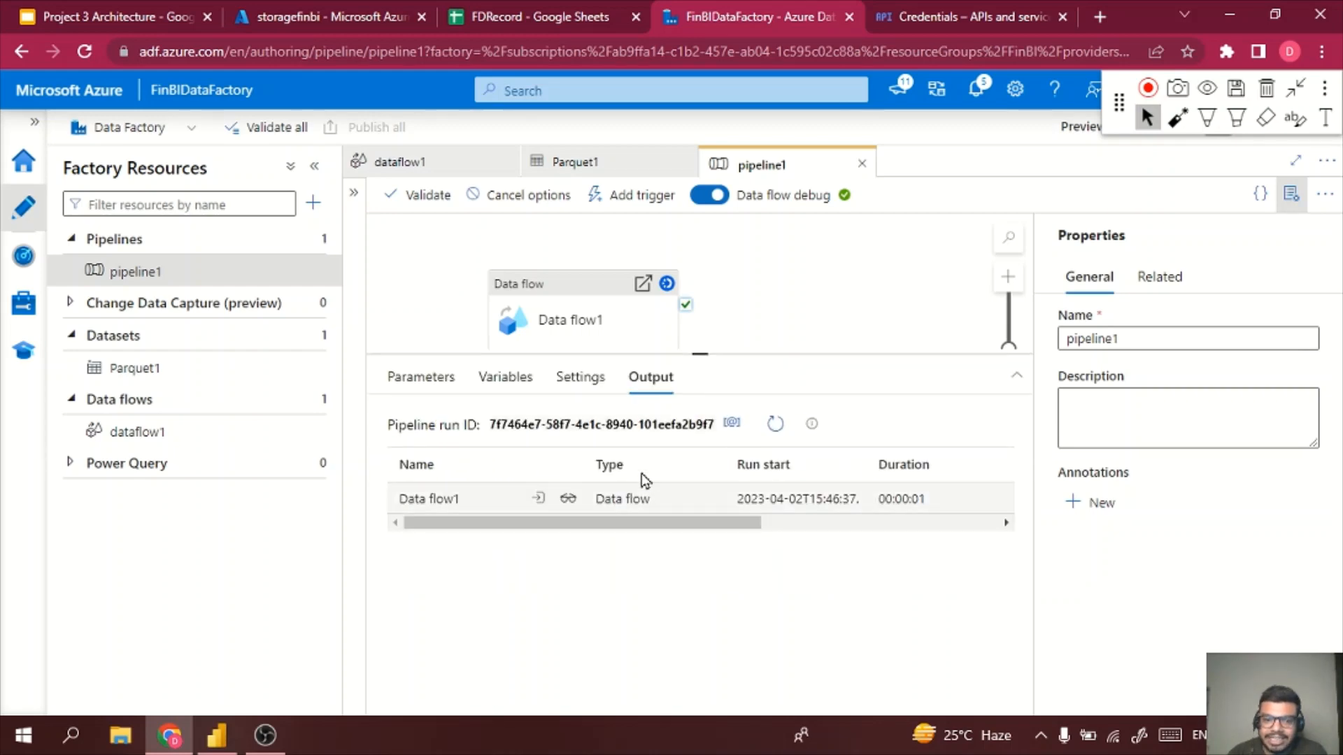
# - Open the run details of Data flow1, examine sink1's transformations and stages, and refresh the run status
pyautogui.click(568, 501)
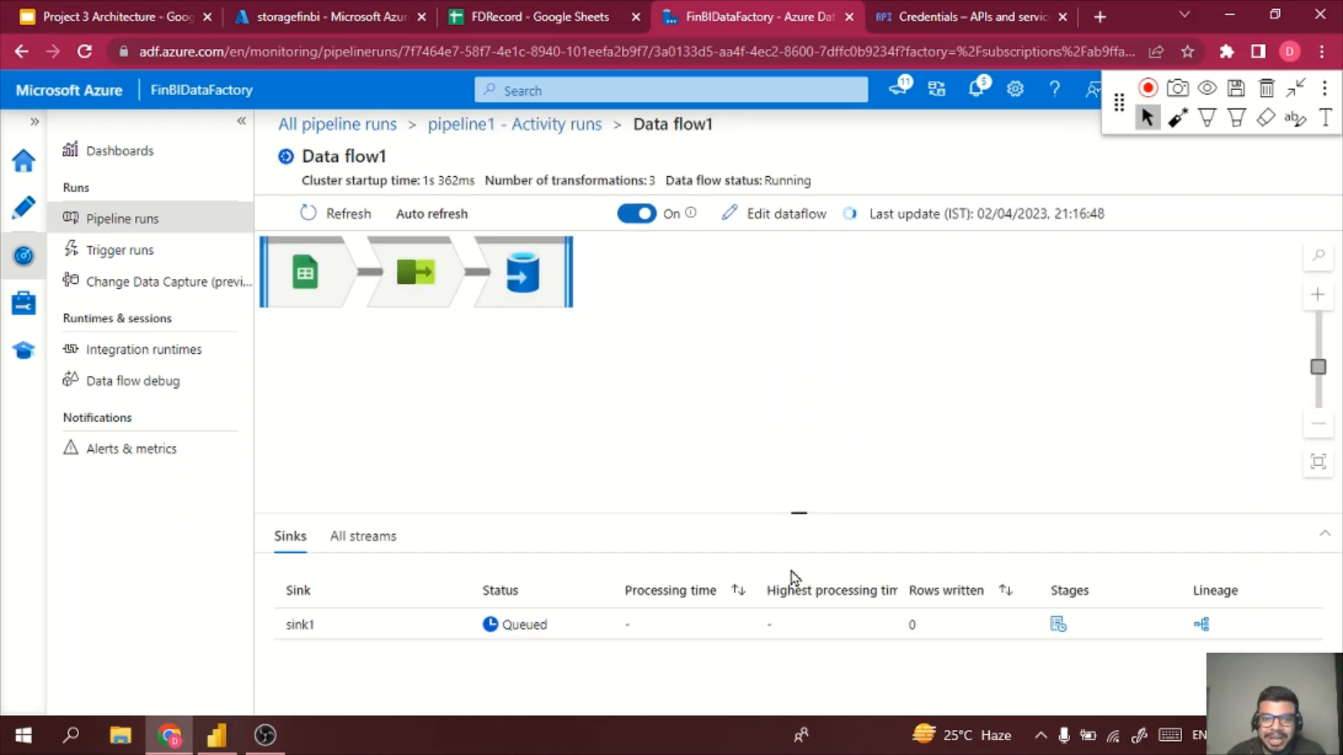
pyautogui.moveTo(785, 511); pyautogui.dragTo(815, 363)
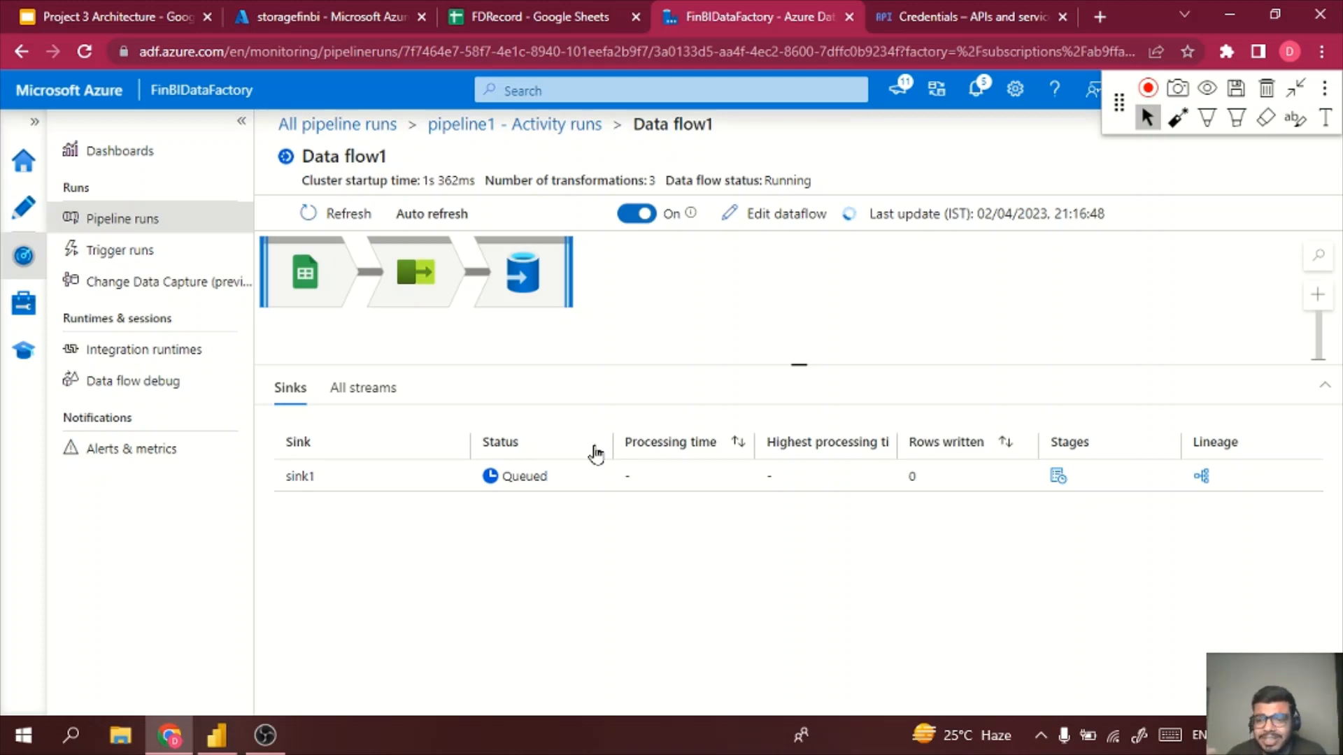
pyautogui.click(1057, 477)
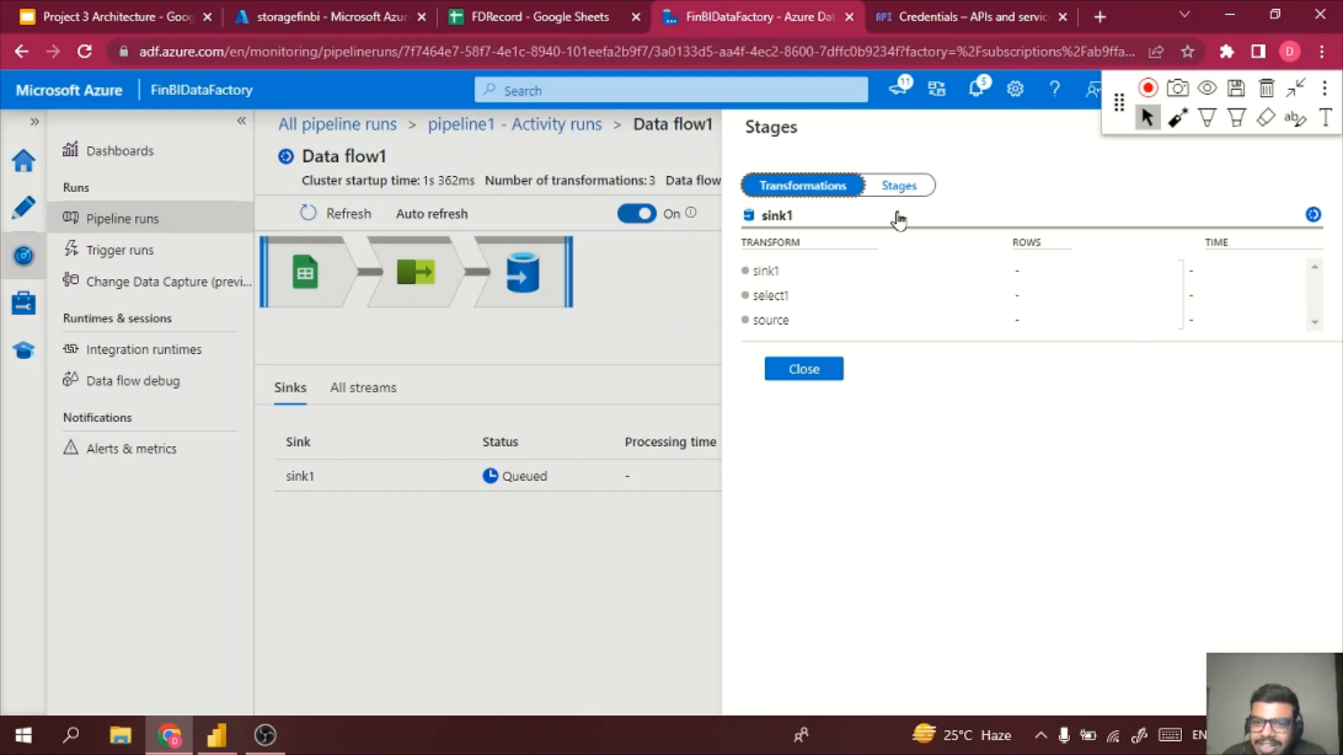
pyautogui.click(897, 187)
pyautogui.click(811, 187)
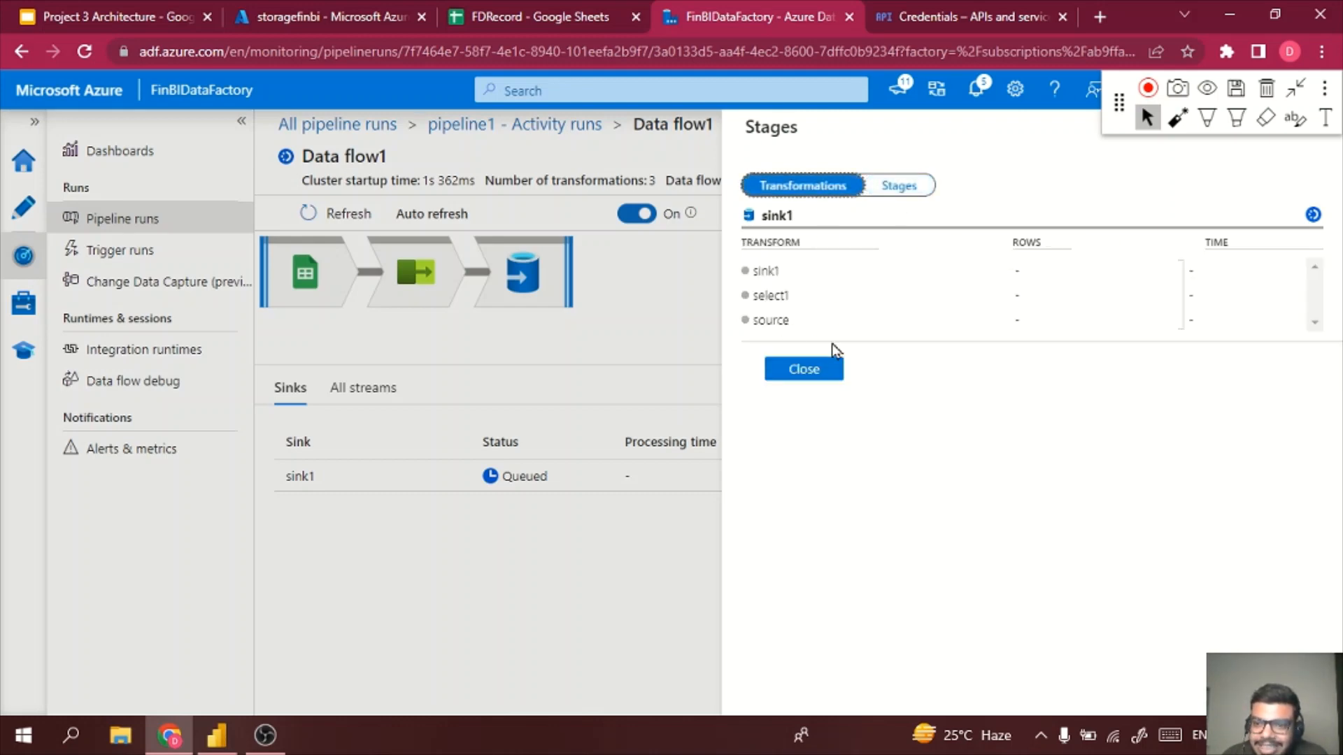
pyautogui.click(832, 369)
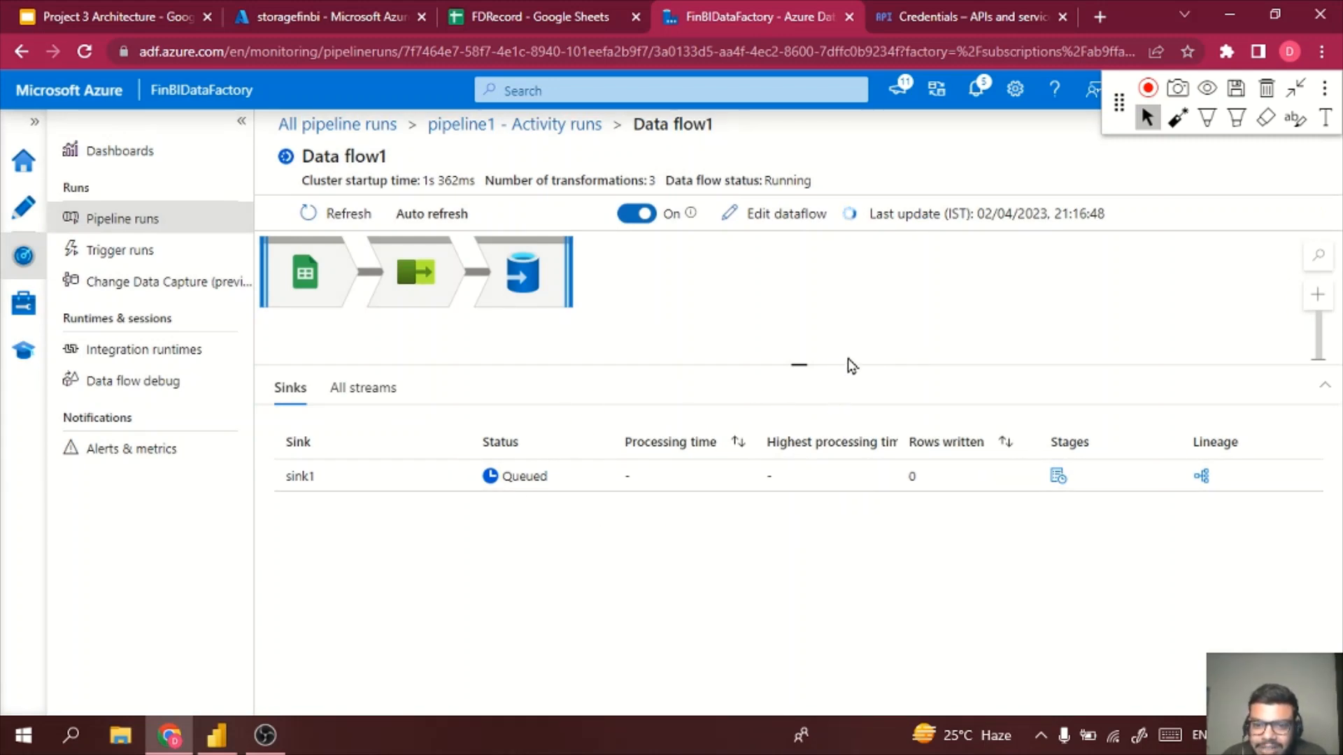
pyautogui.click(305, 216)
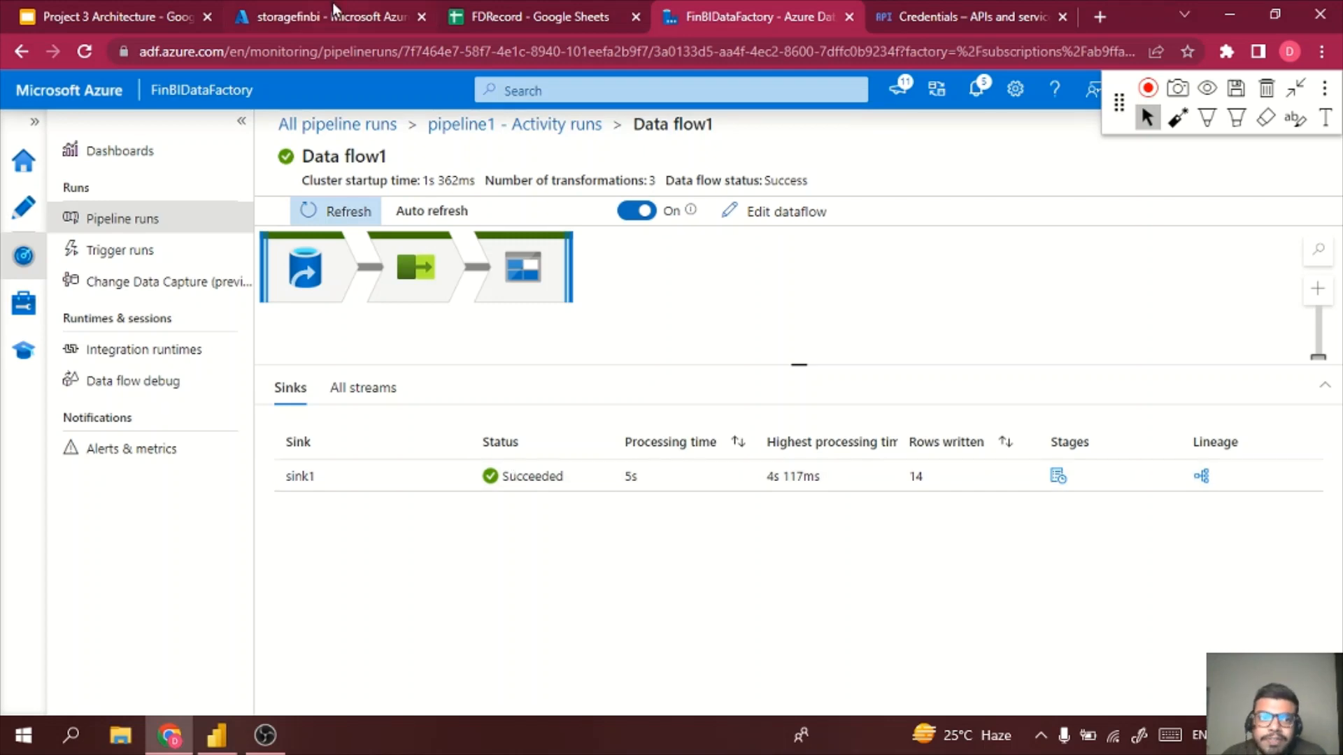
# - Switch to the Azure portal to check the finbi container for the written file, and return to the Project 3 Architecture presentation
pyautogui.click(334, 12)
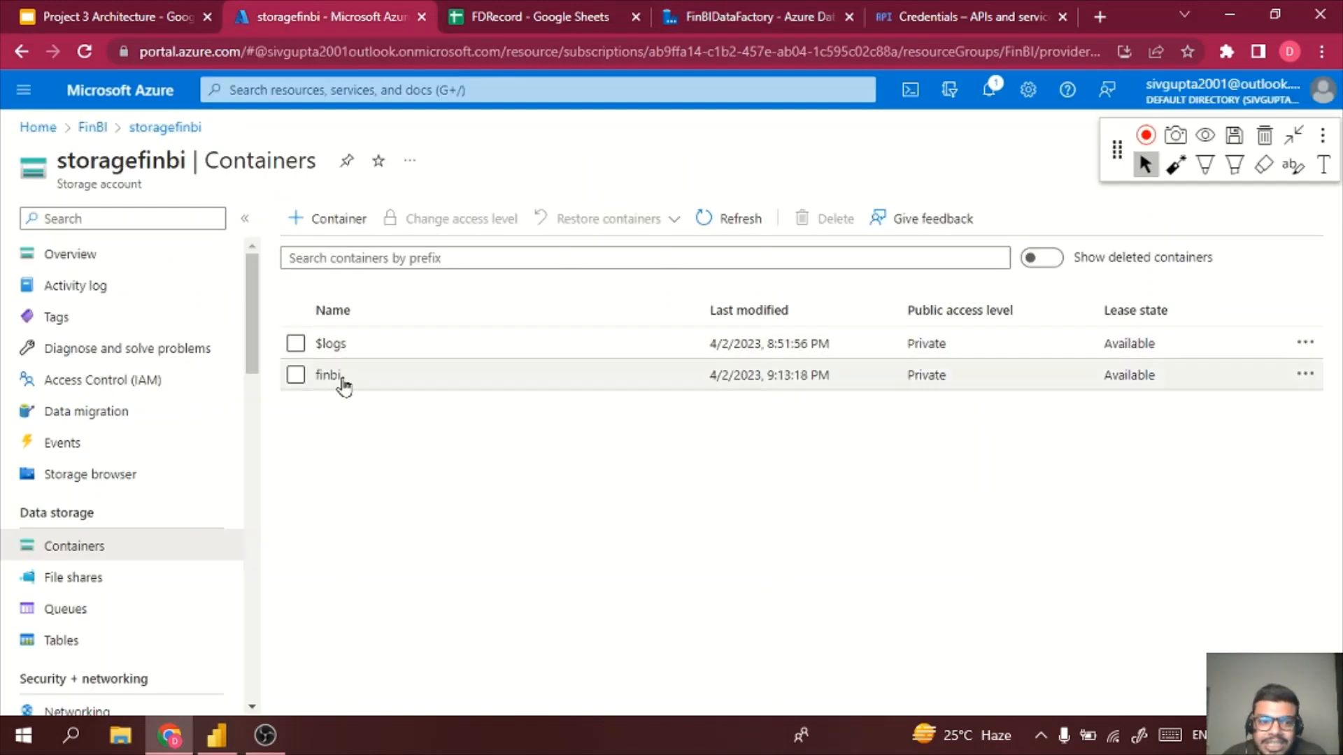
pyautogui.click(343, 377)
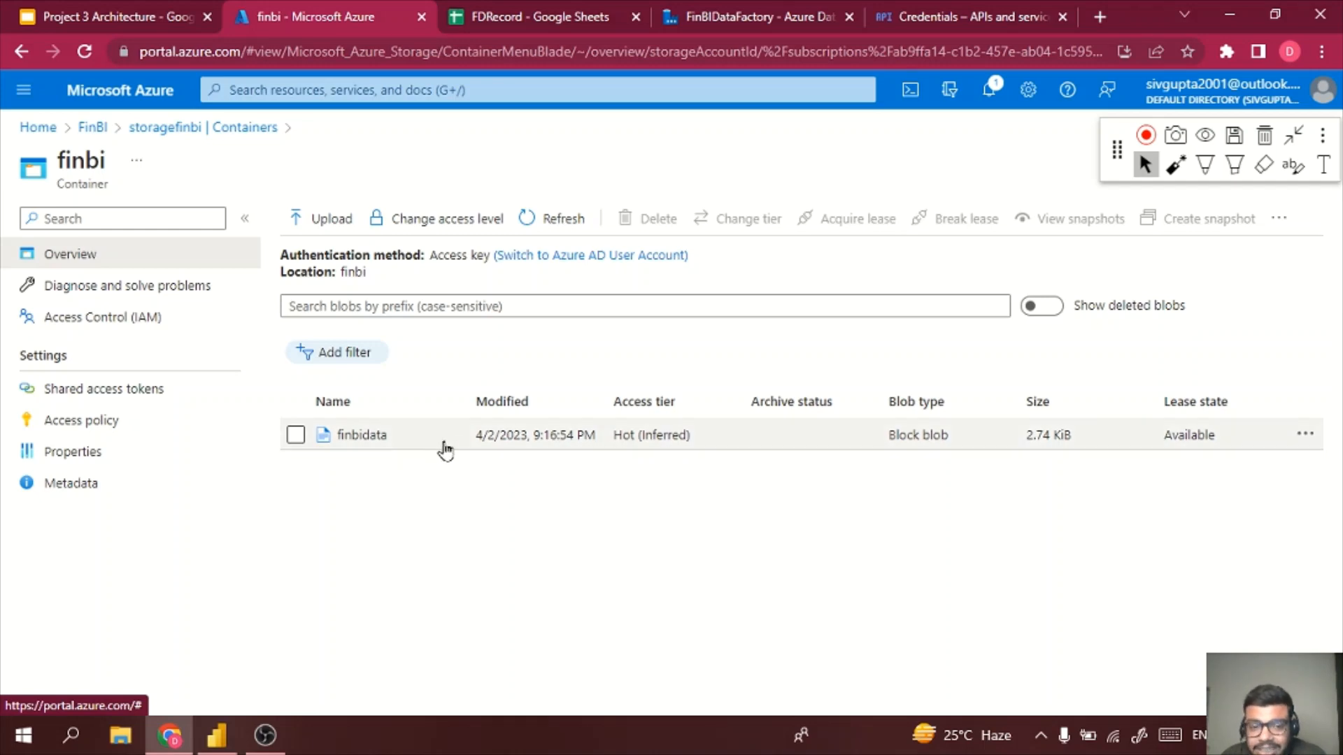
pyautogui.click(93, 10)
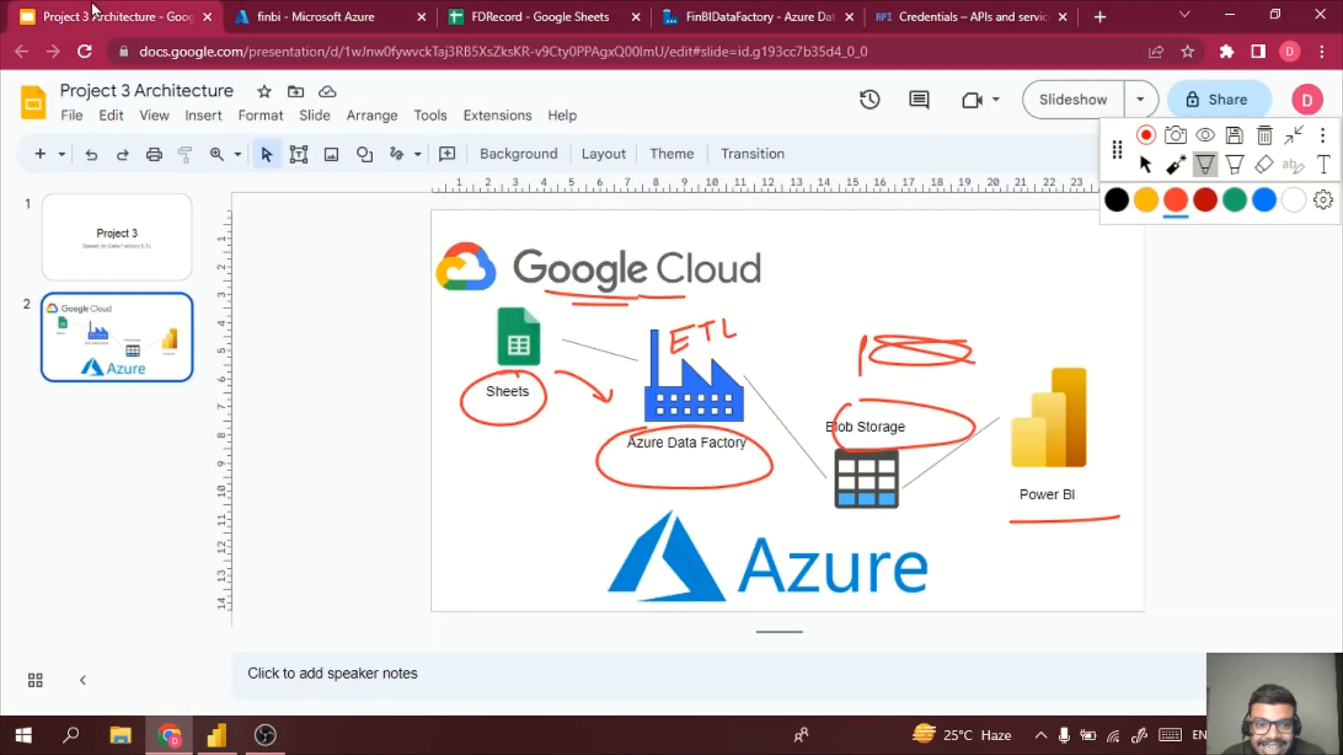
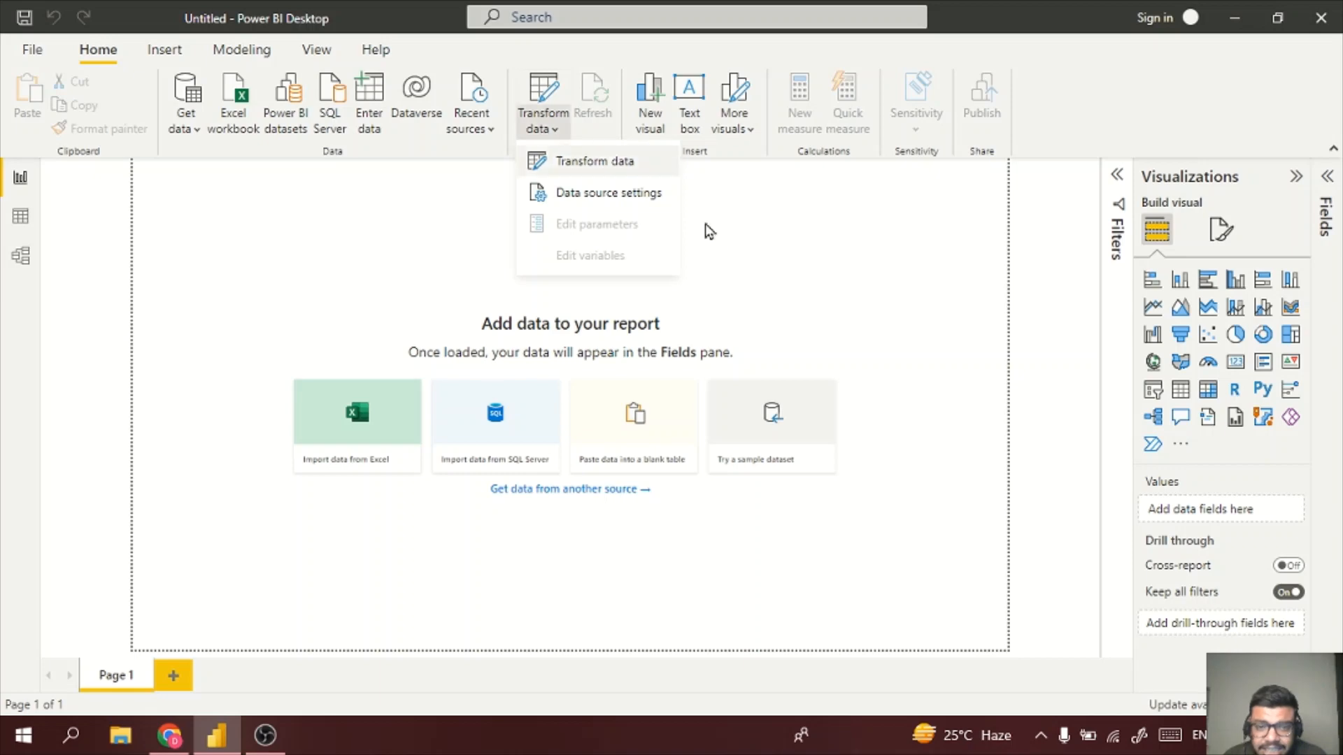
# - Choose Parquet from the full list of data sources and open its connection dialog
pyautogui.click(740, 231)
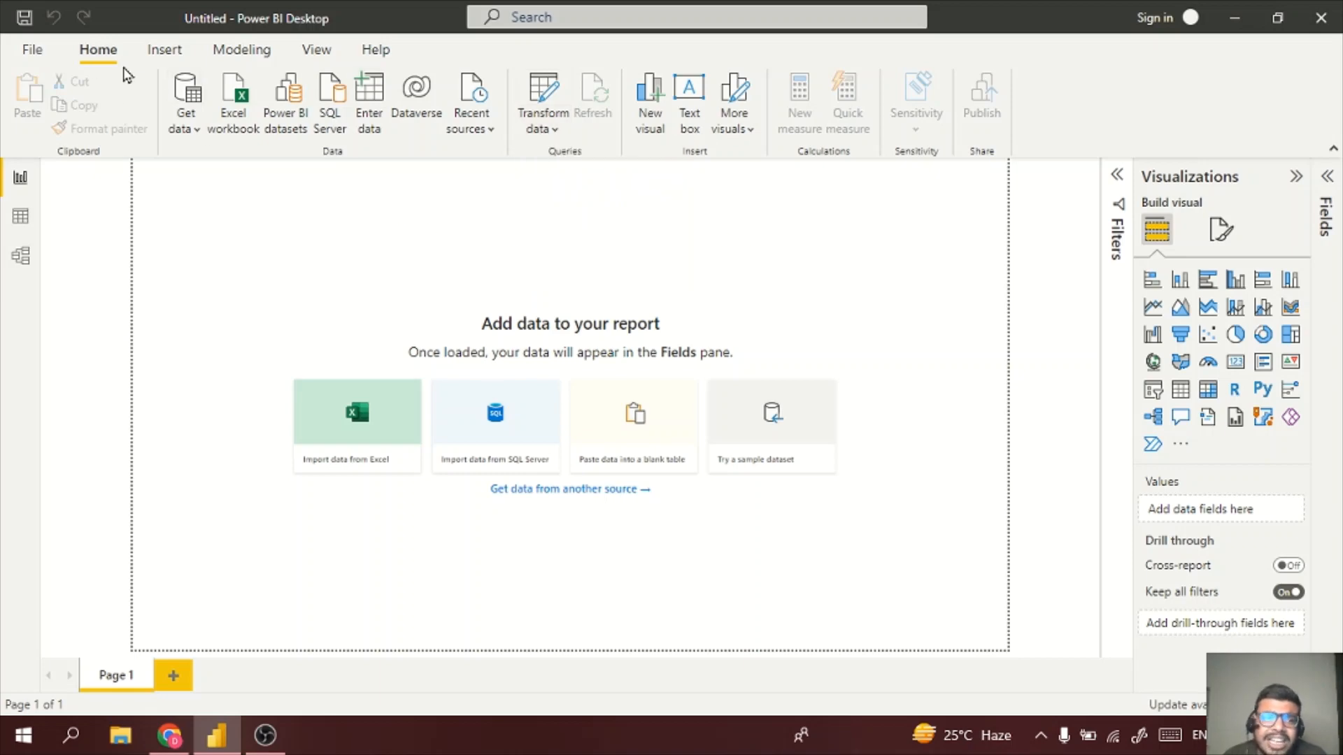
pyautogui.click(197, 133)
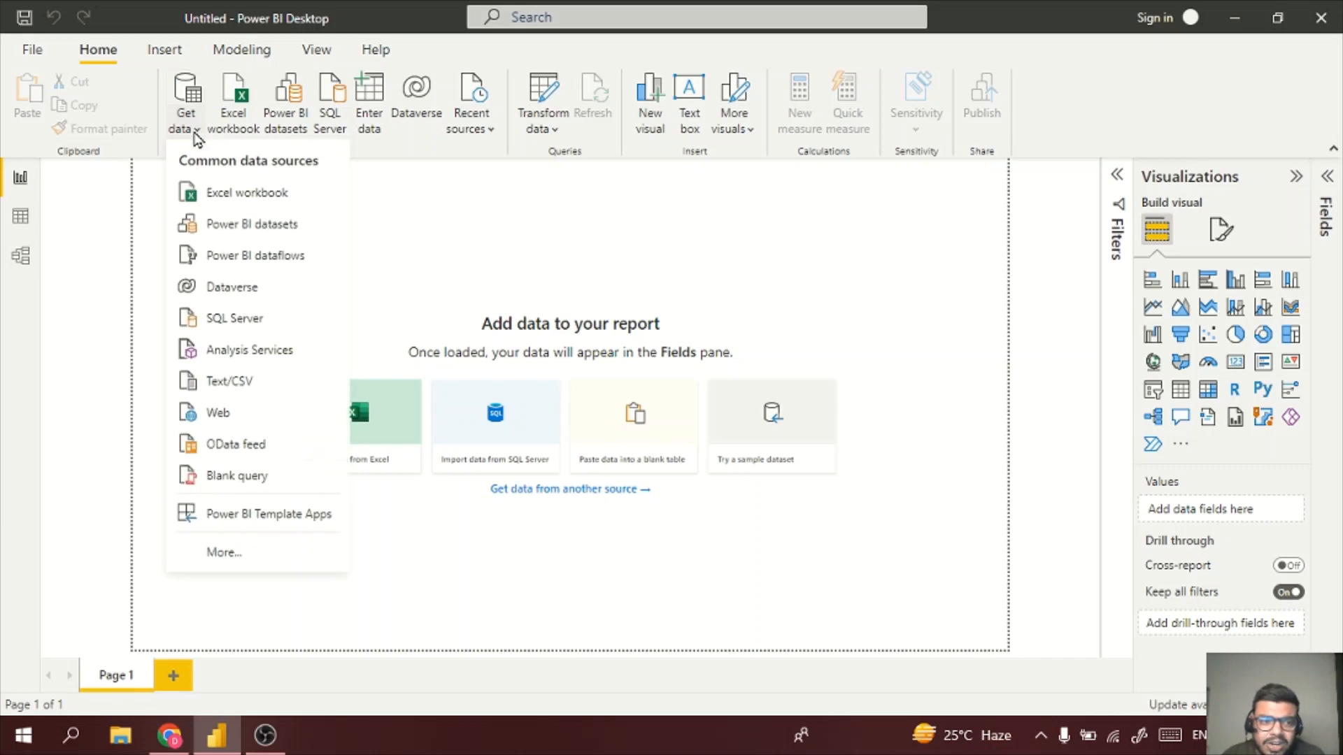
pyautogui.click(224, 554)
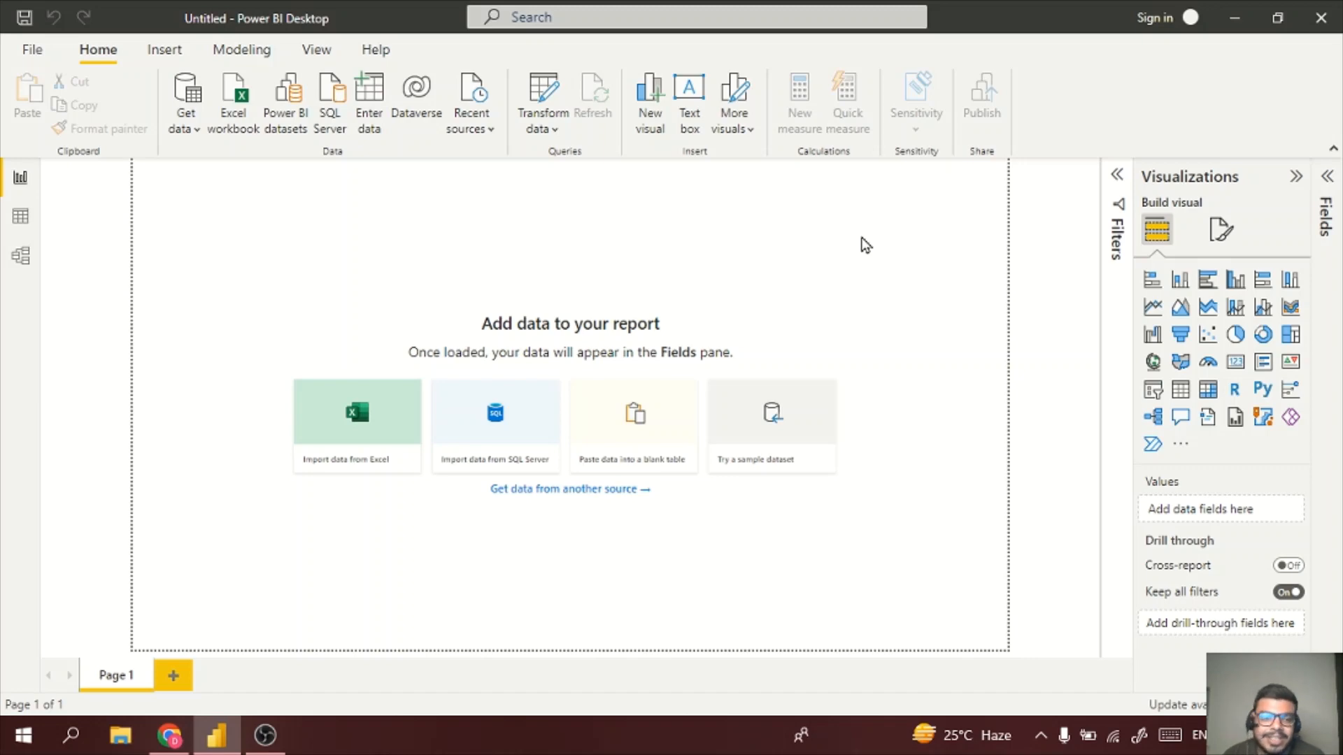
pyautogui.click(272, 747)
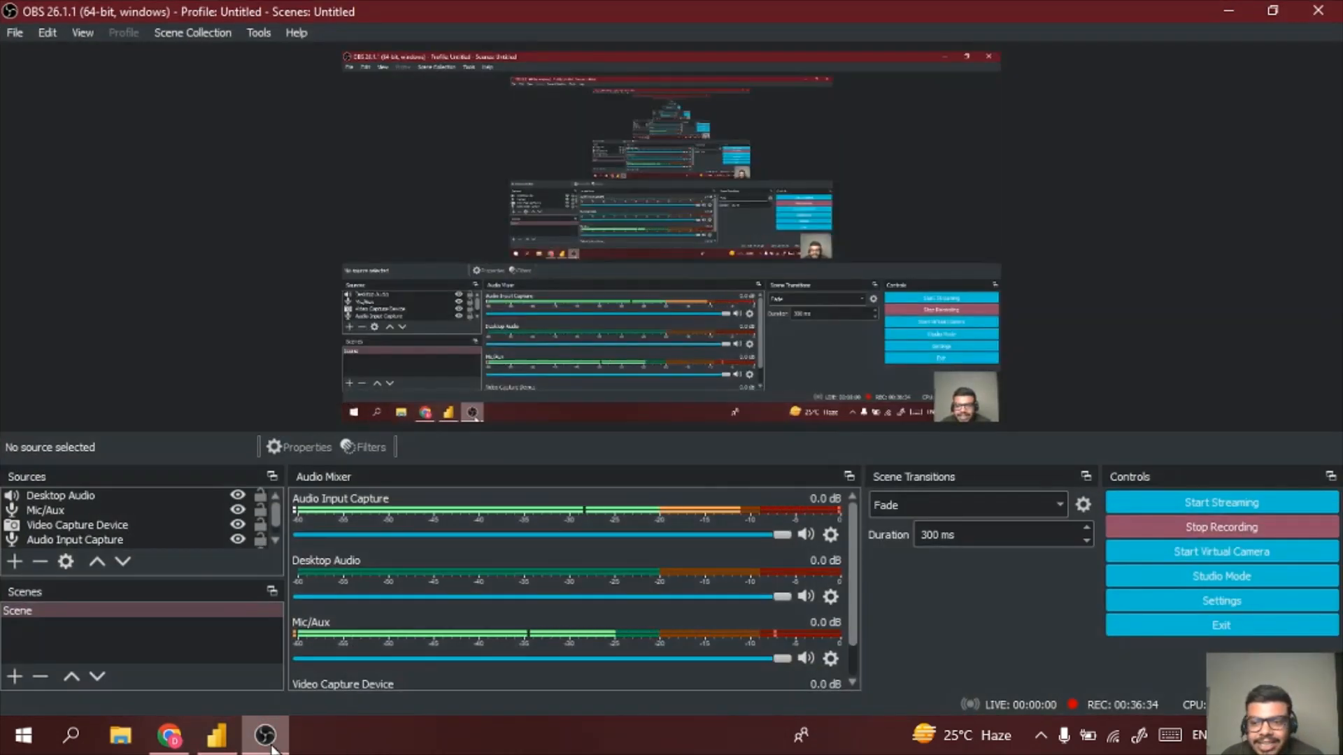
pyautogui.click(271, 746)
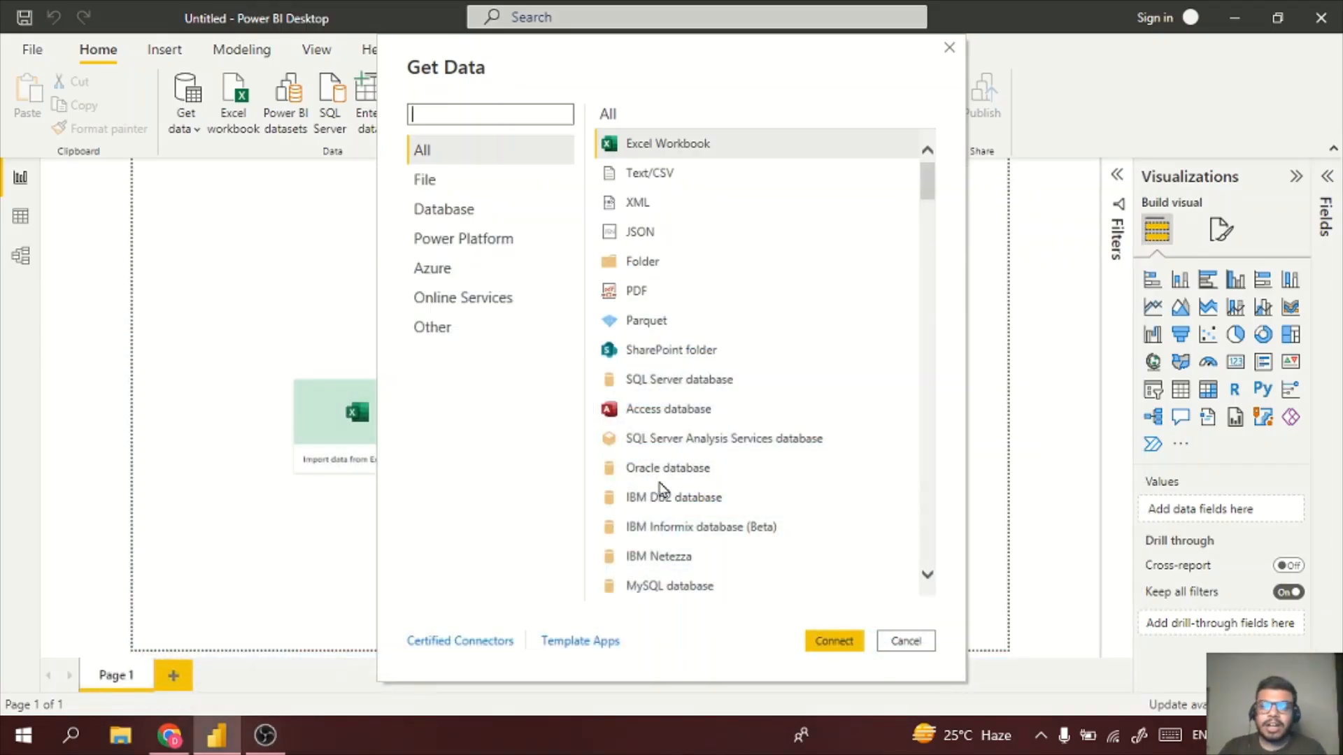
pyautogui.scroll(-3, 664, 484)
pyautogui.scroll(3, 699, 381)
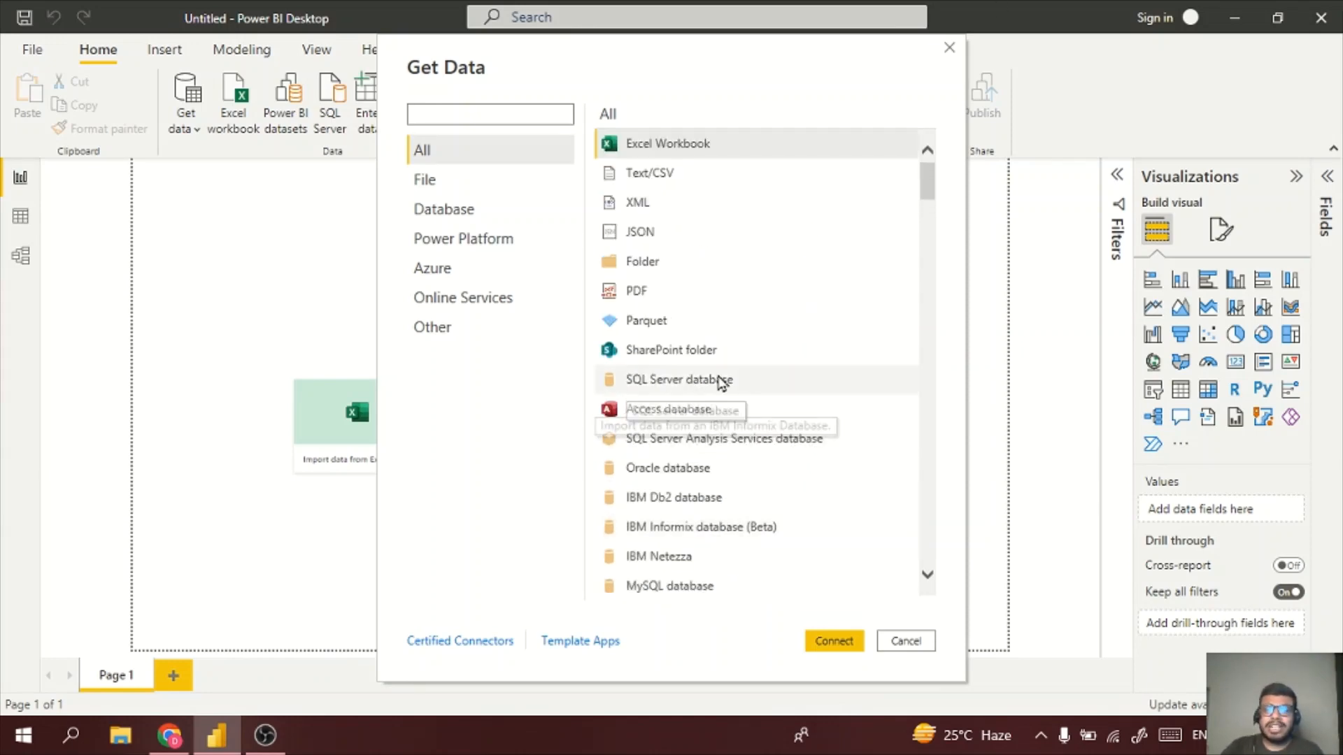
pyautogui.click(694, 327)
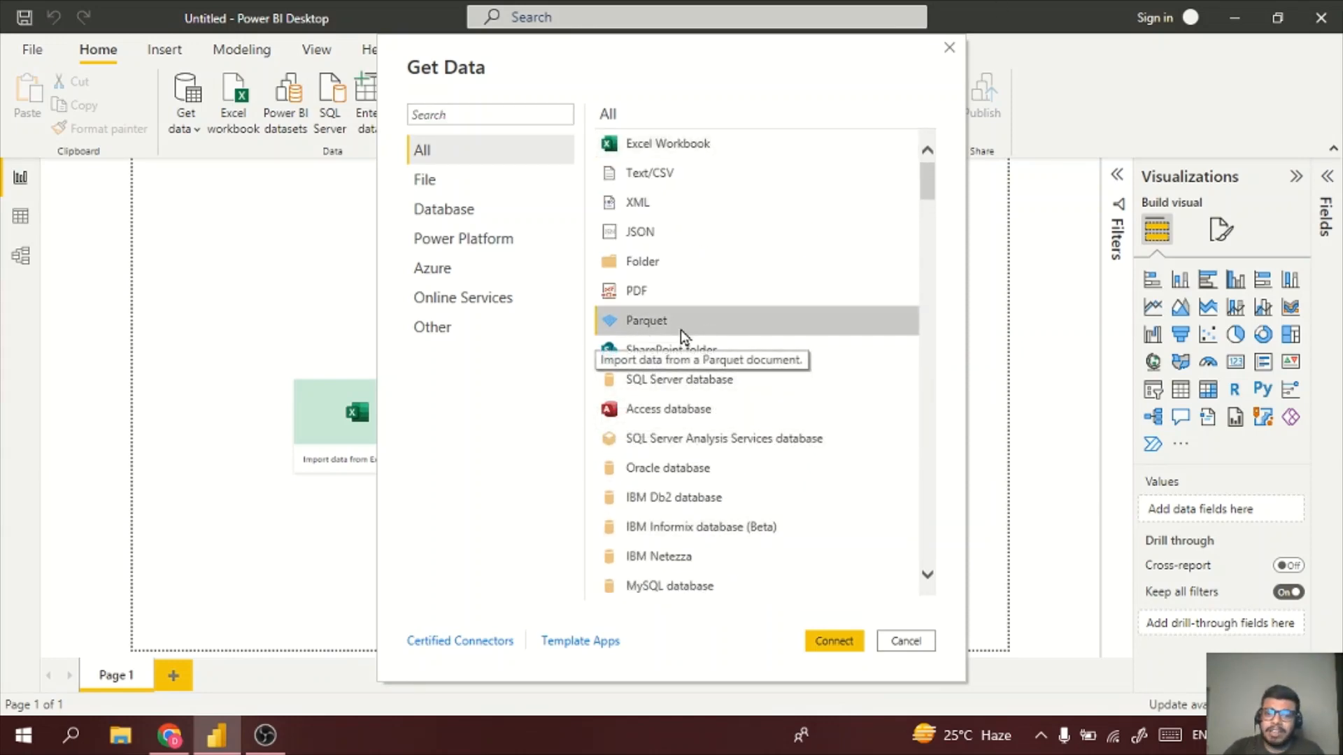
pyautogui.click(833, 649)
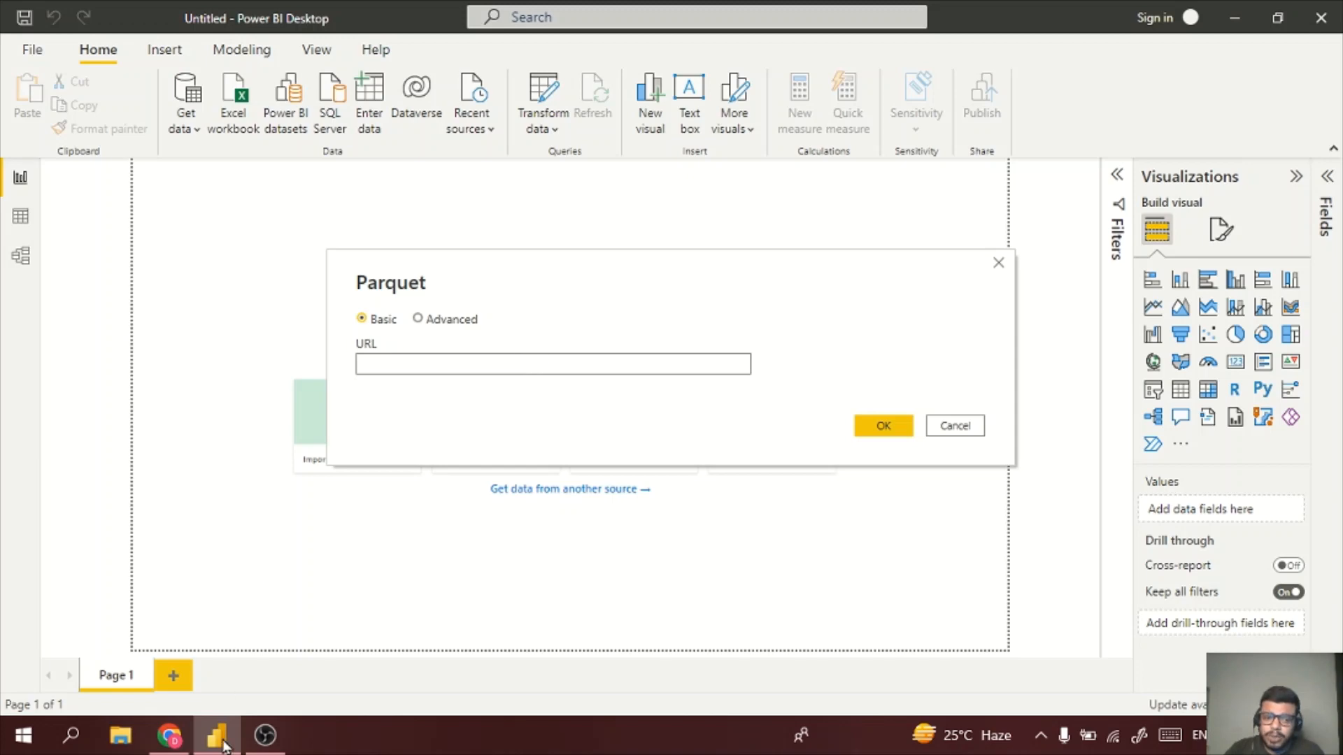
# - Switch to the Azure portal in Chrome and copy the URL from the properties of the finbi container in storagefinbi
pyautogui.click(168, 735)
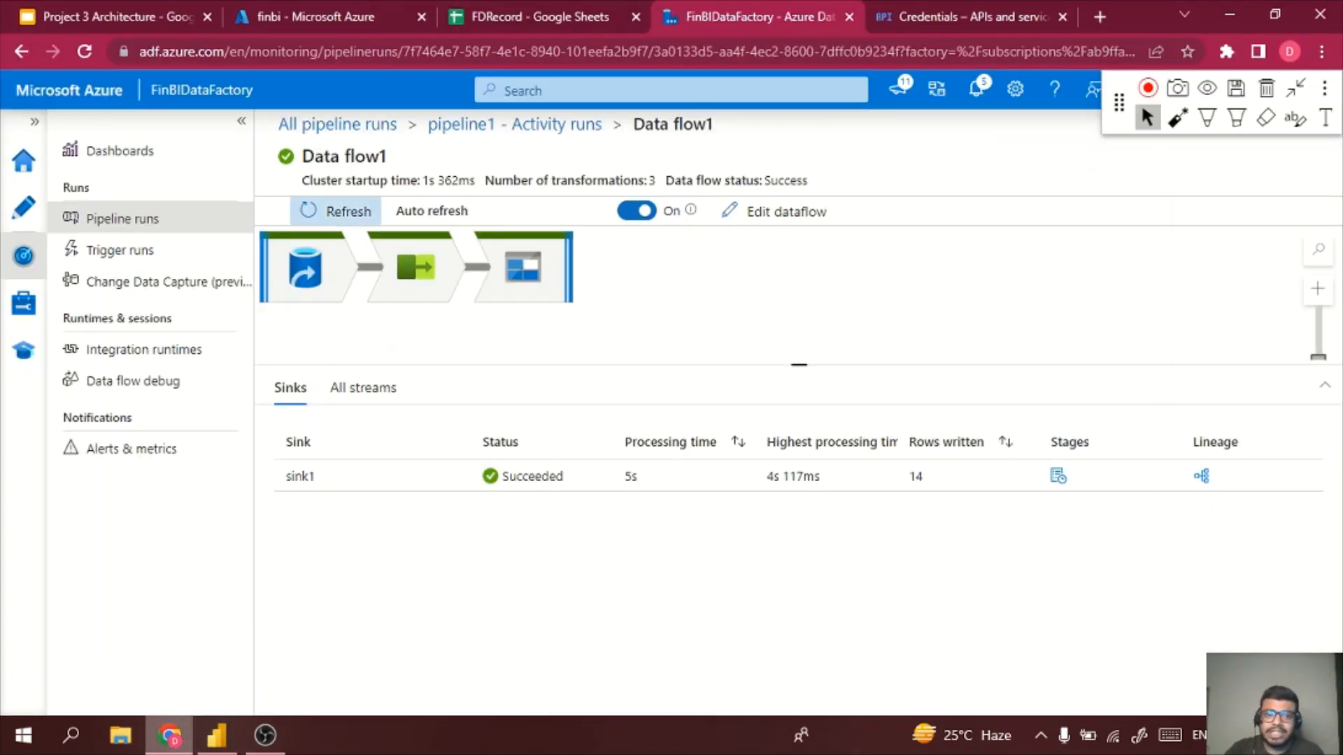
pyautogui.click(272, 11)
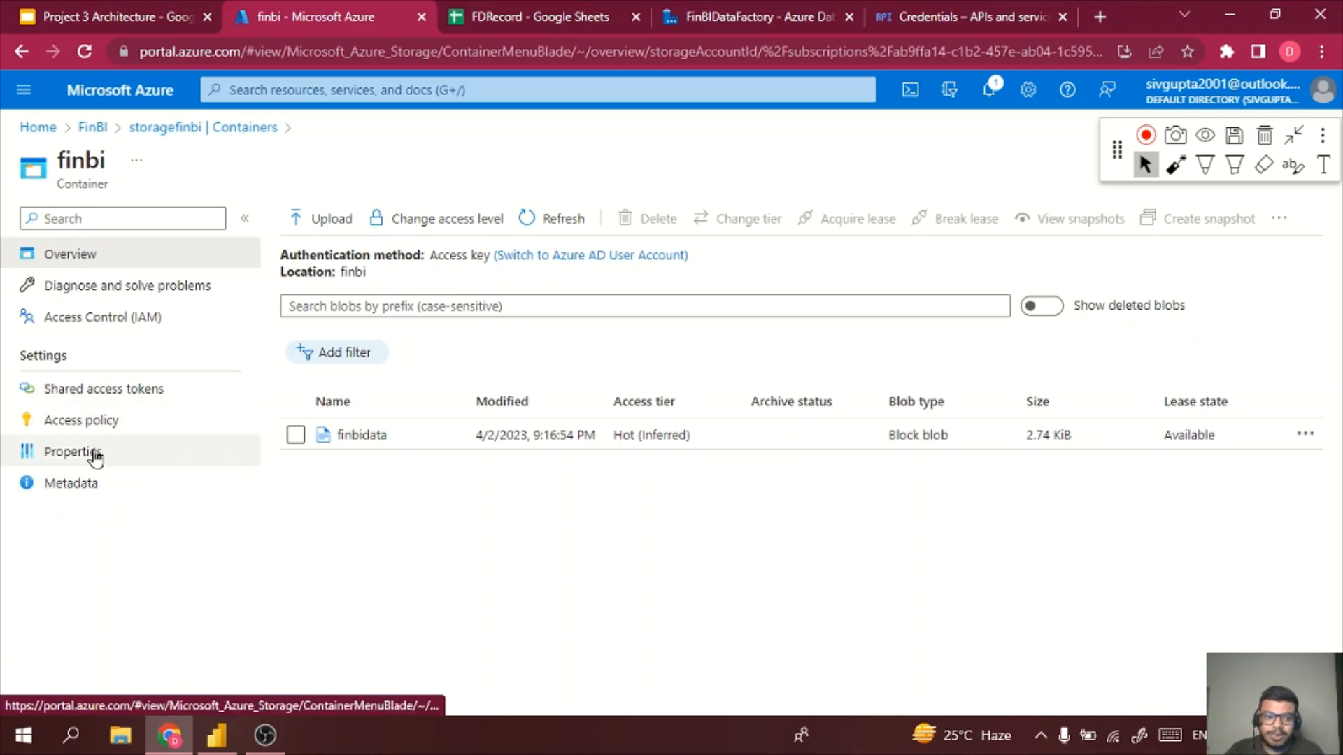
pyautogui.click(156, 128)
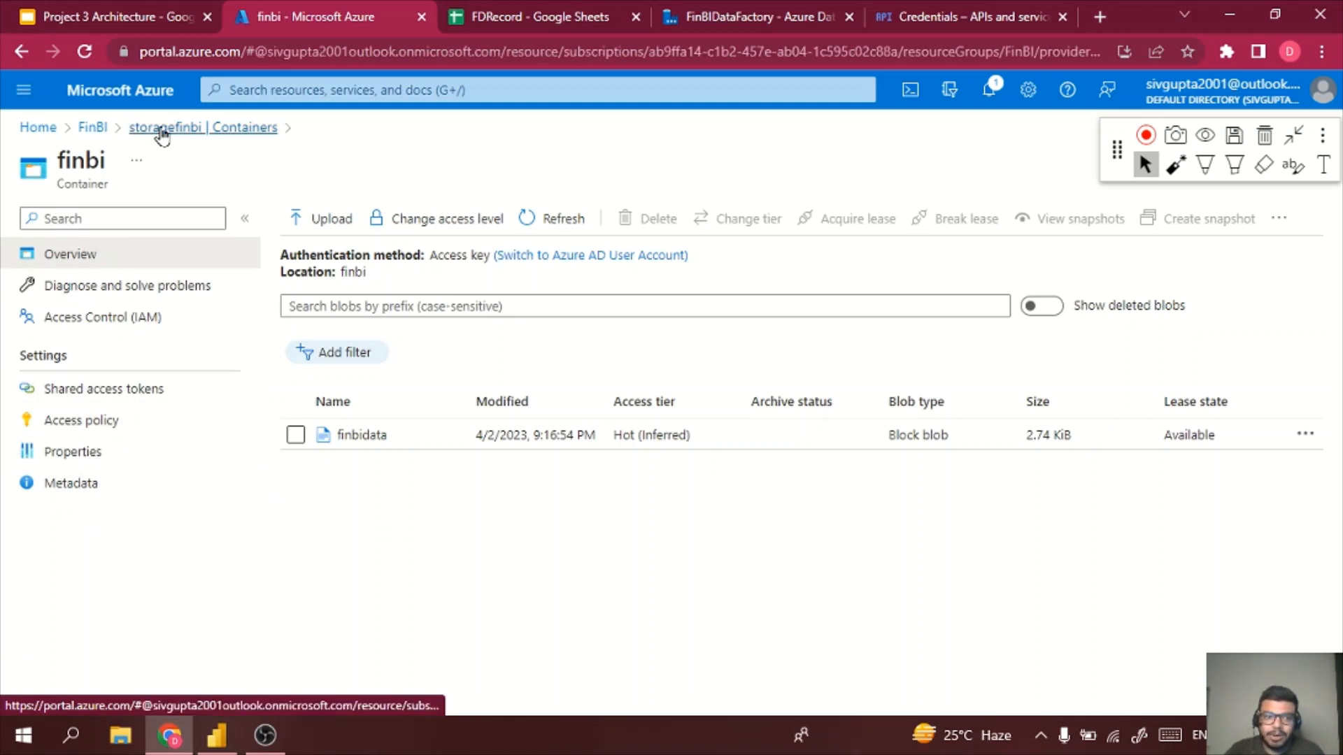
pyautogui.scroll(-1, 151, 605)
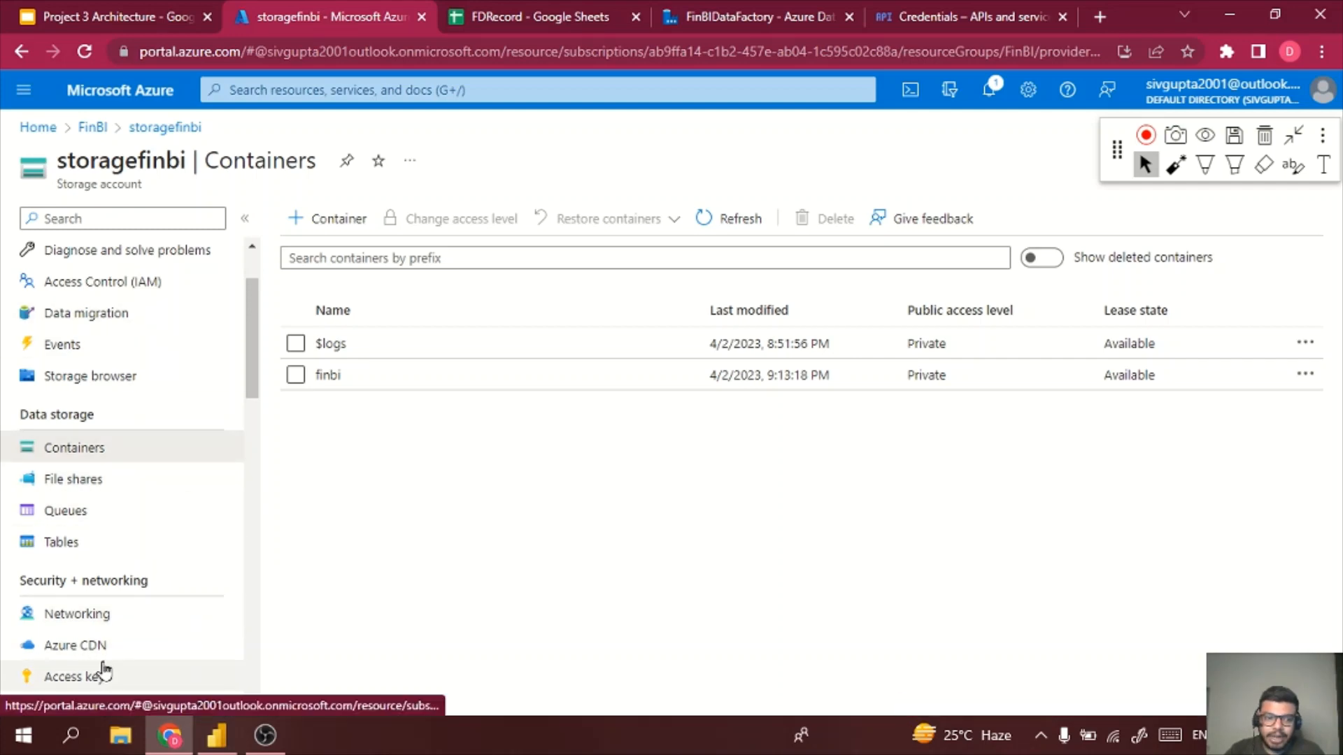
pyautogui.click(103, 674)
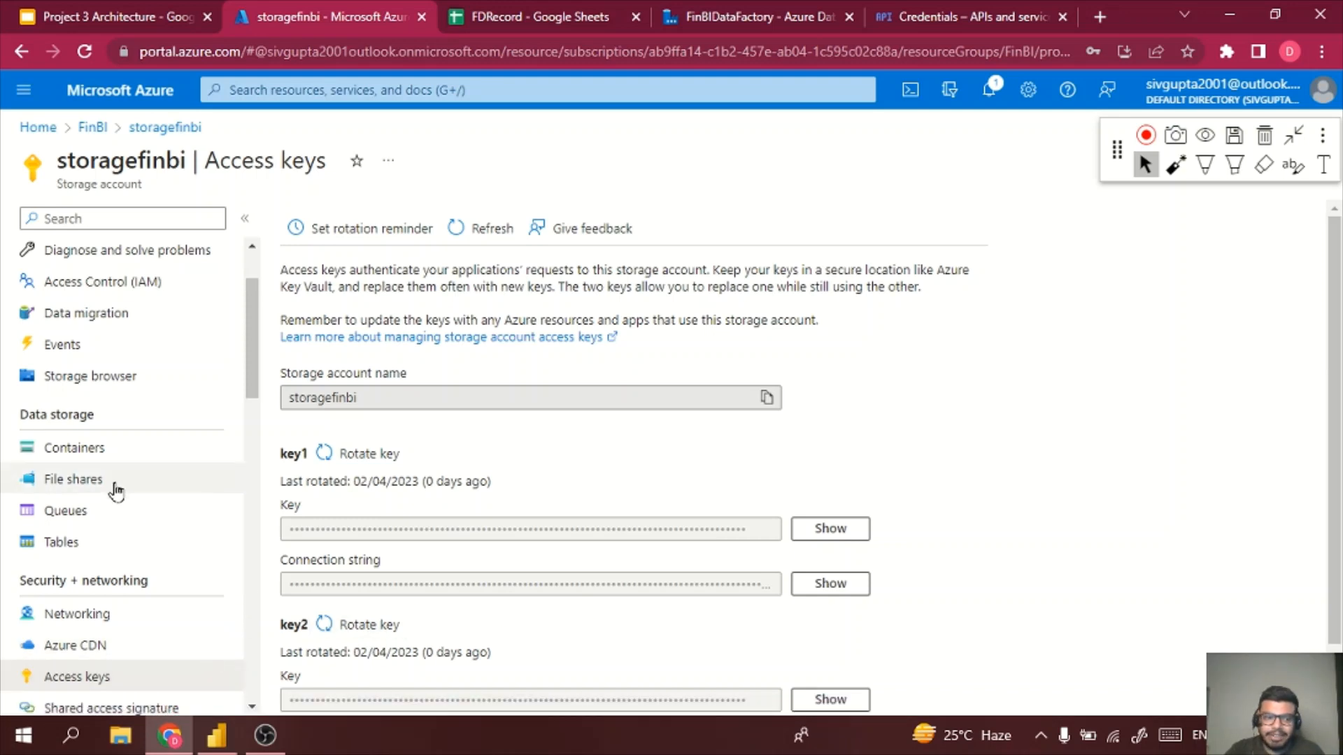
pyautogui.click(142, 450)
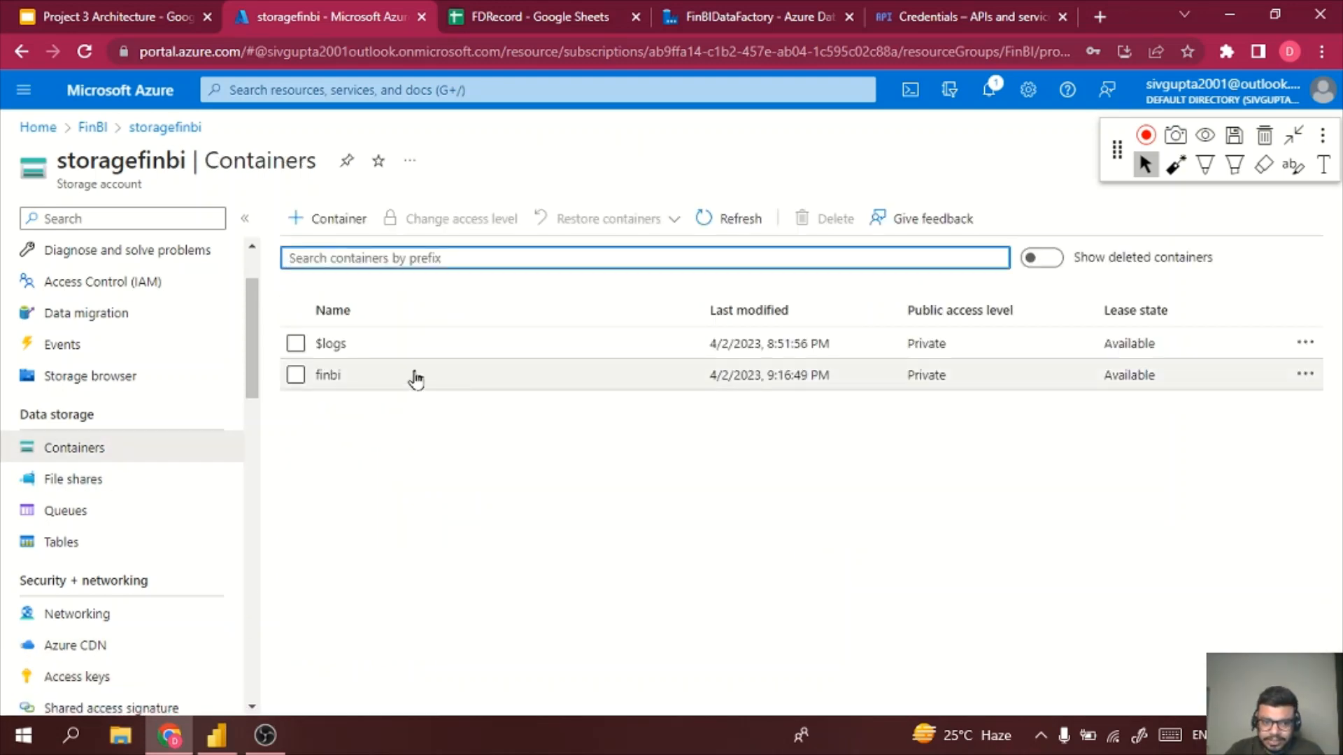
pyautogui.rightClick(413, 375)
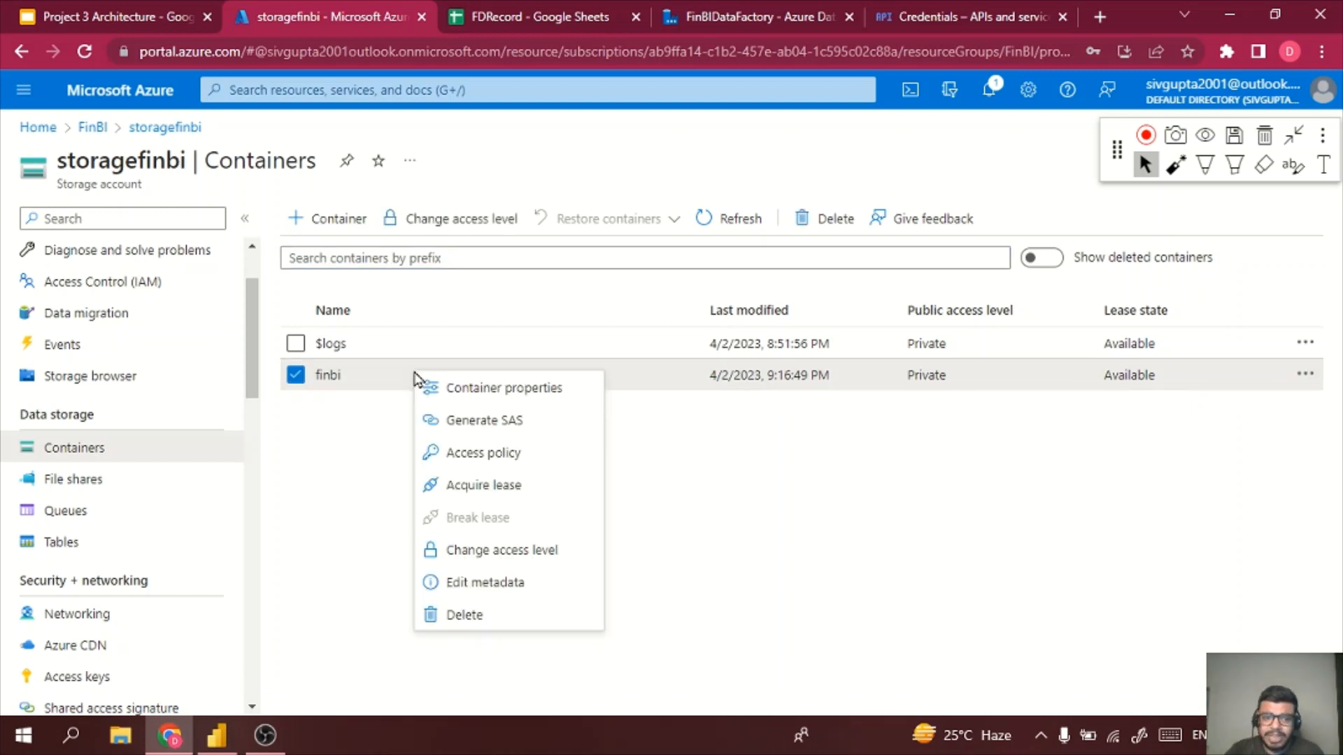
pyautogui.click(434, 384)
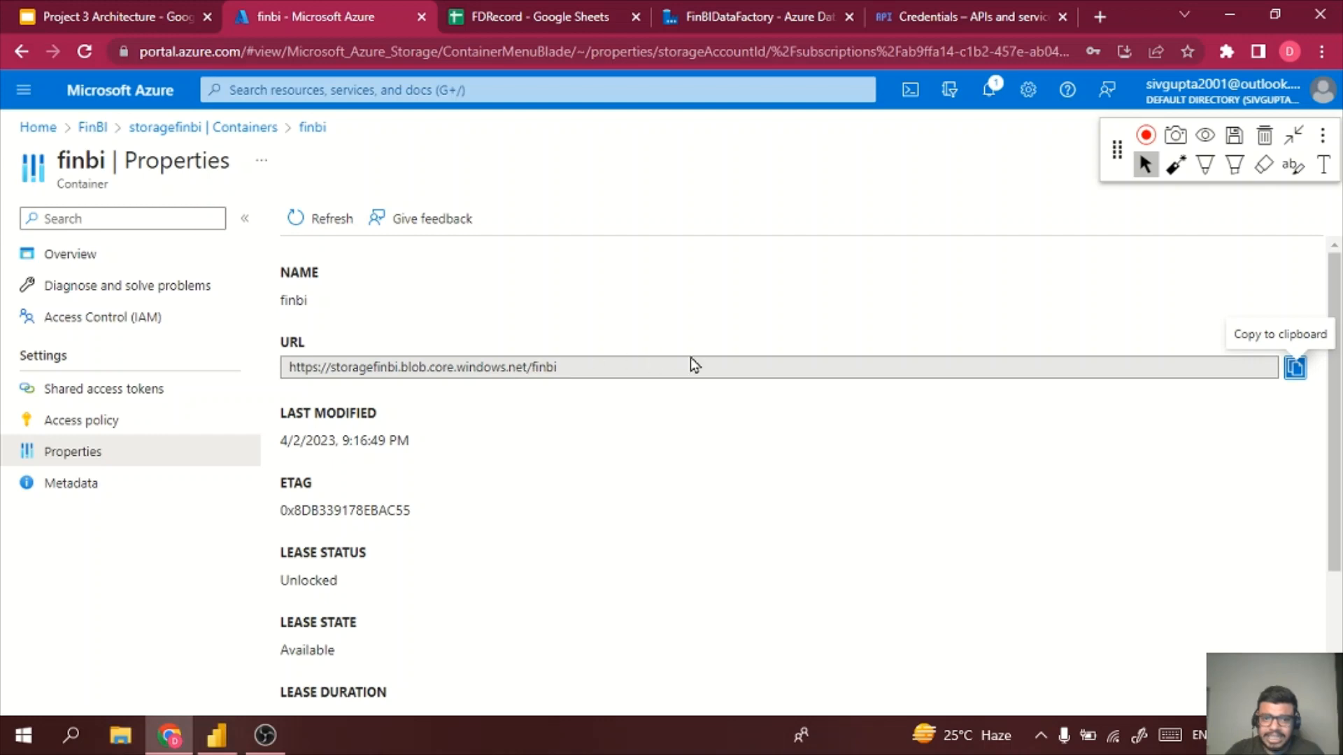
pyautogui.click(1301, 376)
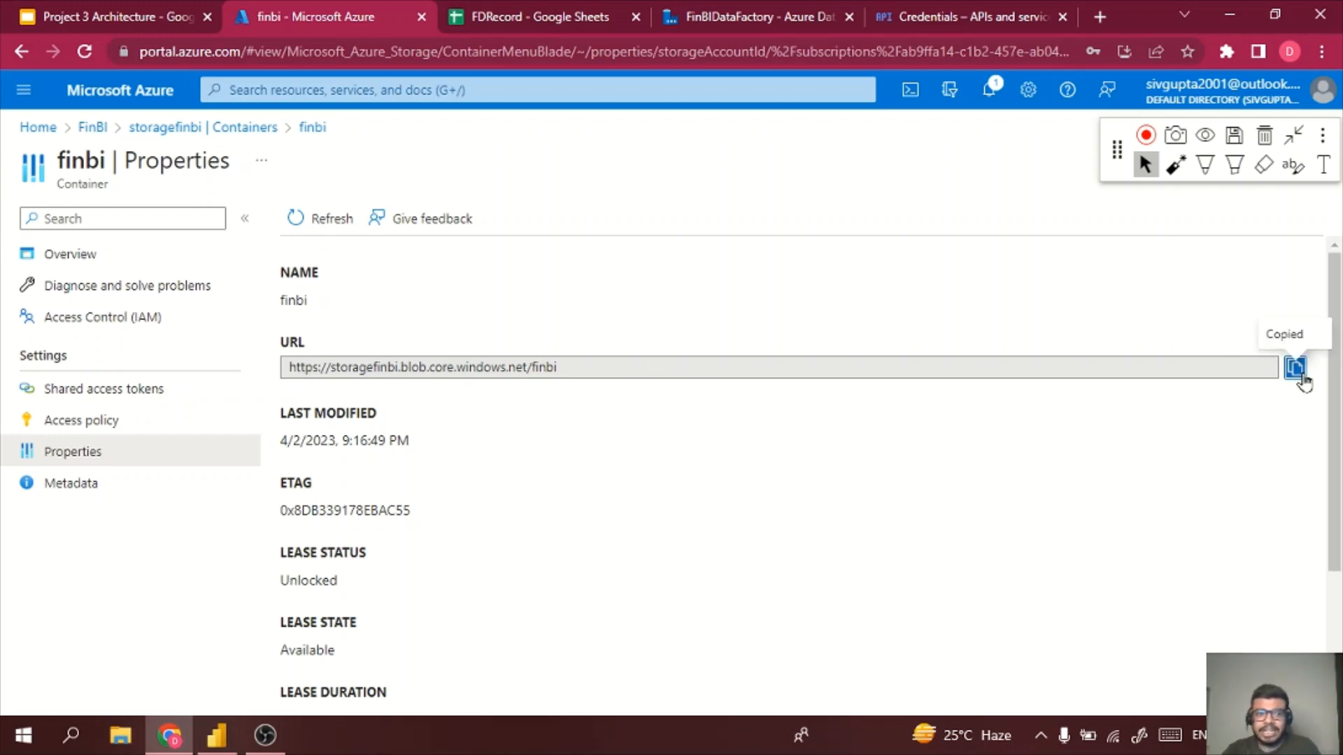
pyautogui.hotkey('alt', 'Tab')
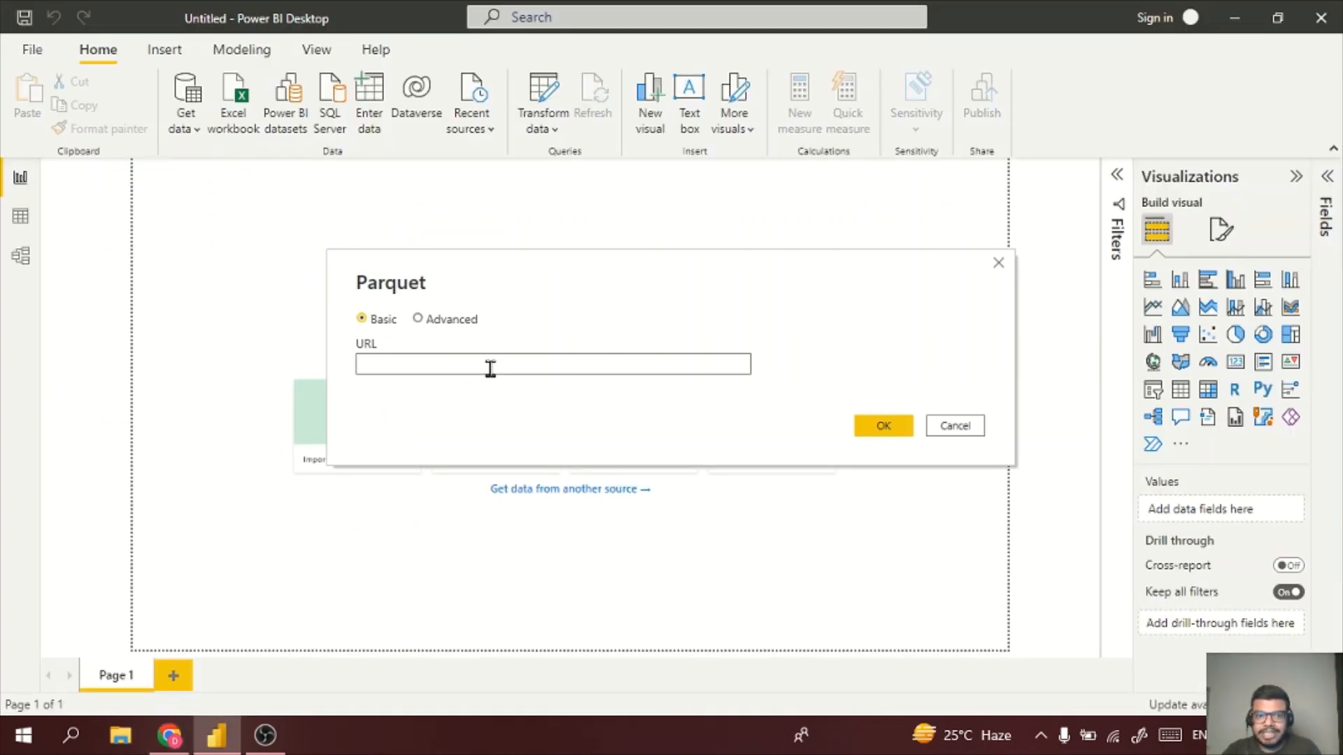
pyautogui.hotkey('ctrl', 'v')
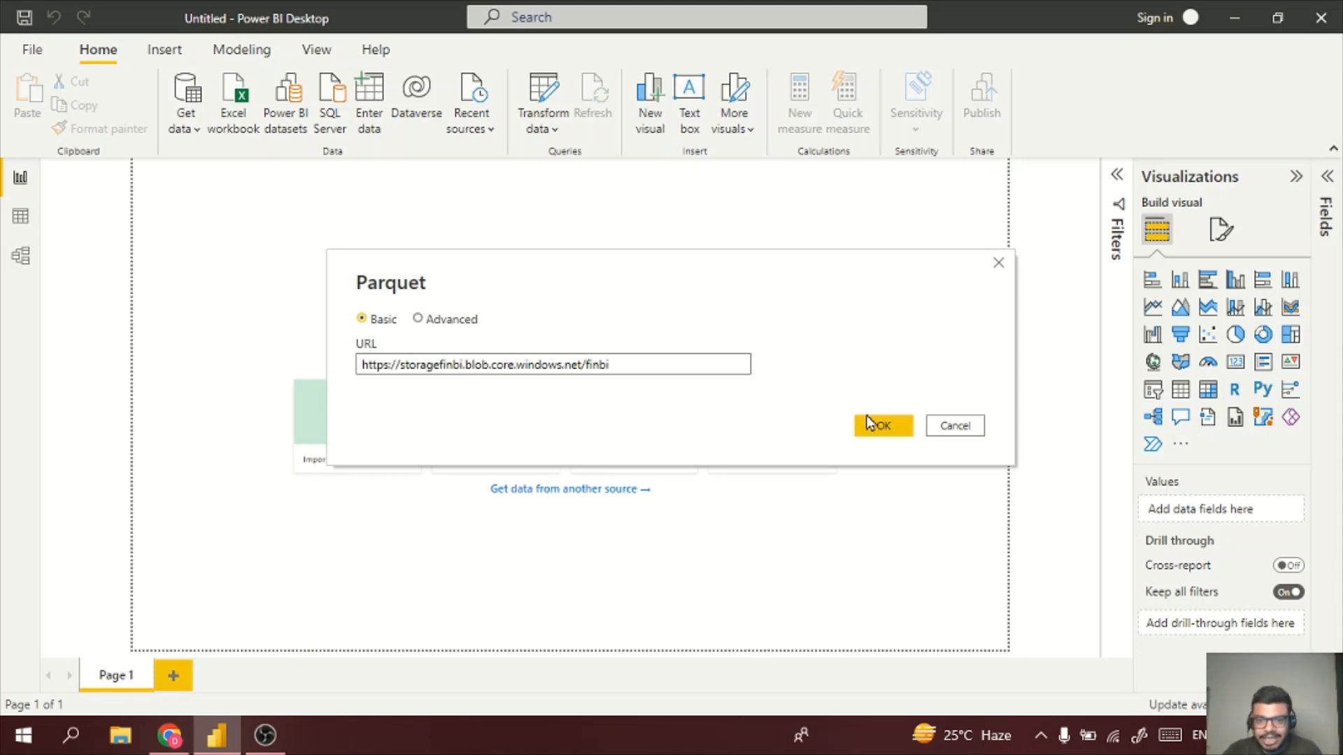
pyautogui.click(908, 427)
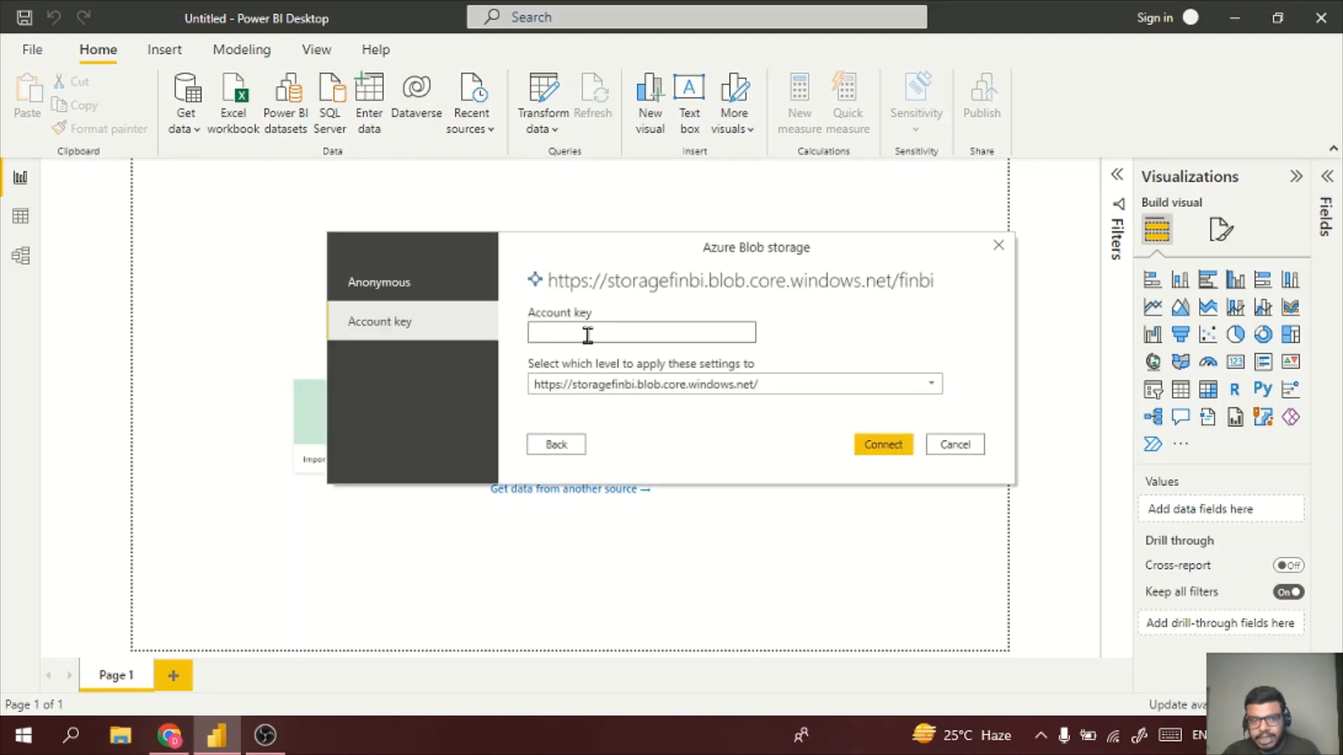
# - Switch to the Azure portal in Chrome and copy the key1 access key of the storagefinbi storage account
pyautogui.hotkey('alt', 'Tab')
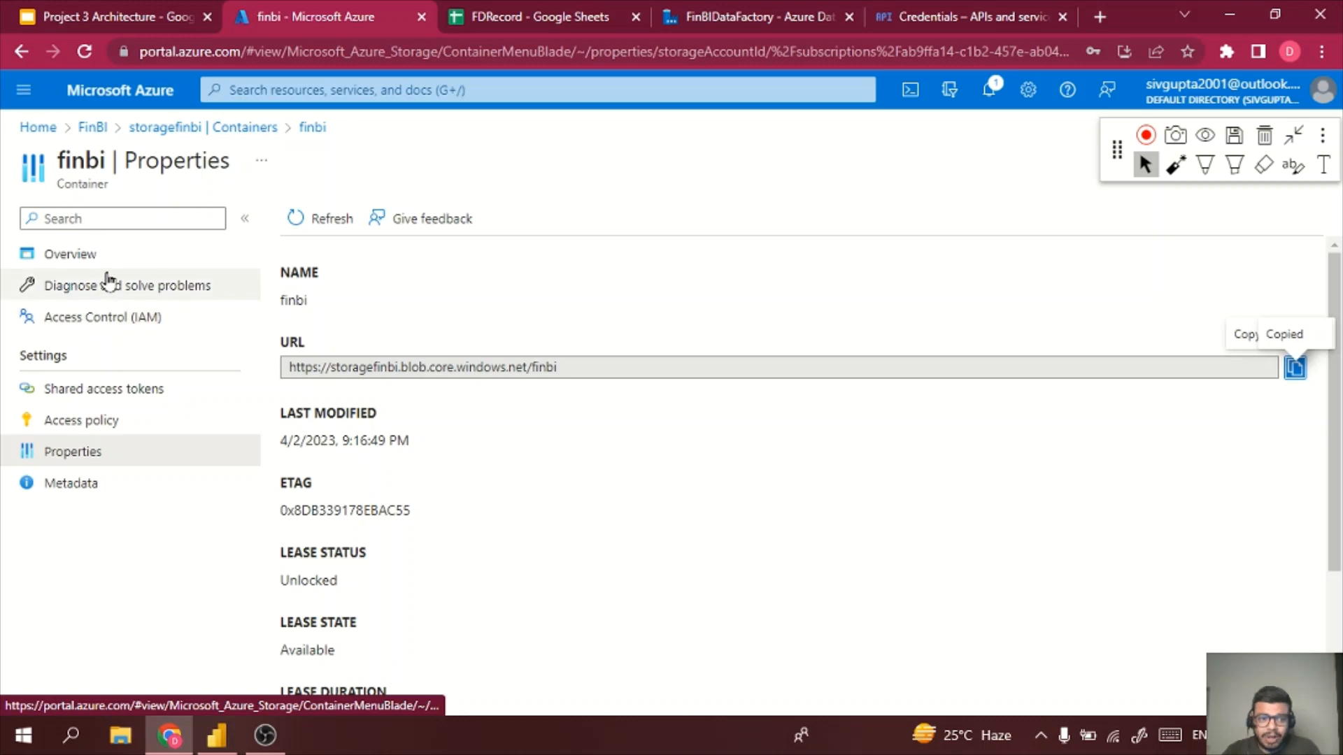
pyautogui.click(102, 128)
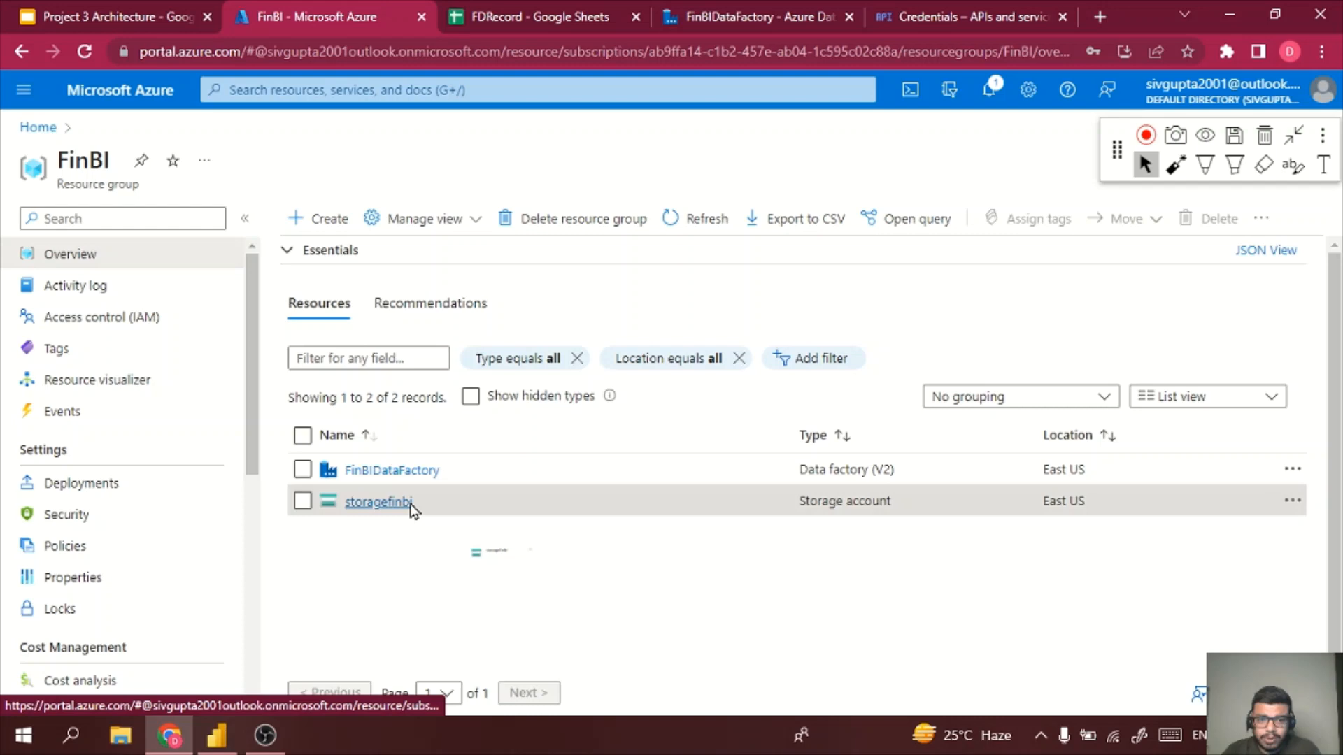
pyautogui.click(412, 503)
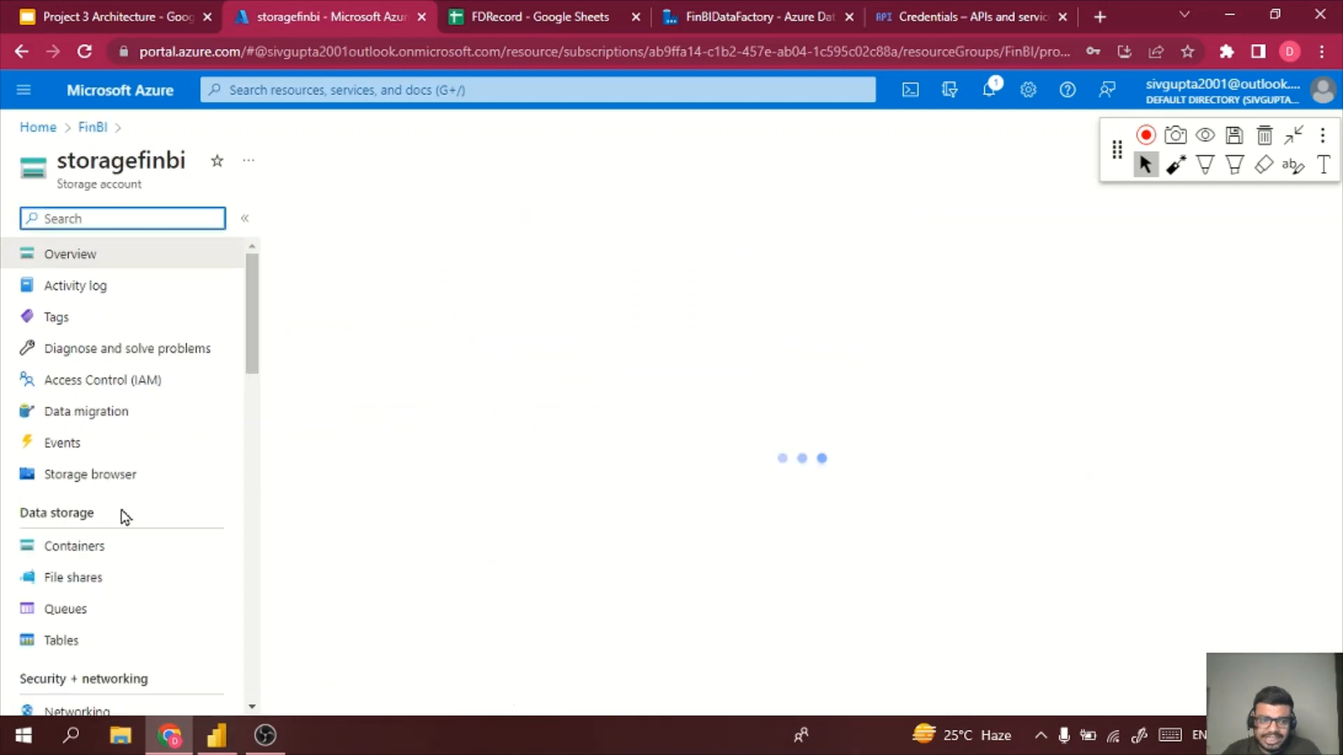
pyautogui.scroll(-5, 124, 517)
pyautogui.click(108, 429)
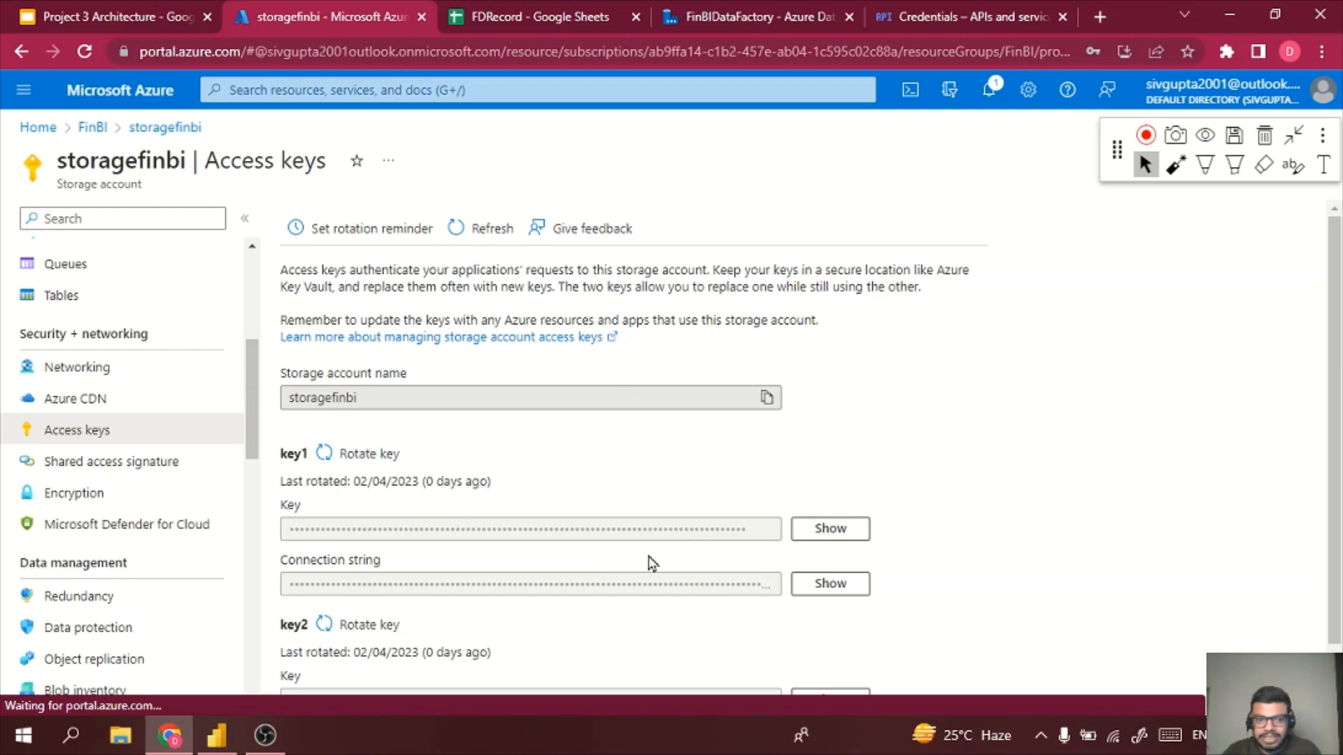
pyautogui.click(843, 528)
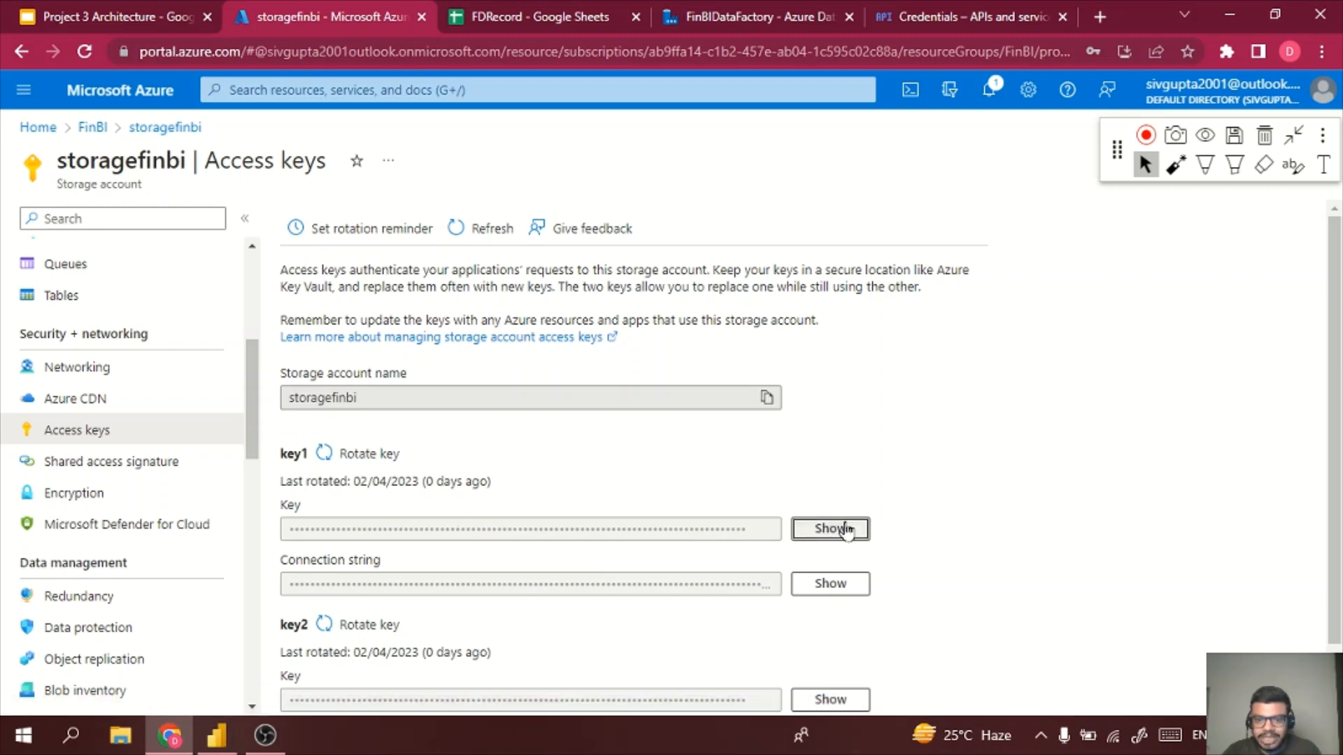
pyautogui.click(830, 536)
# - Switch to Power BI Desktop and try to connect to the Azure Blob storage by pasting the copied account key
pyautogui.hotkey('alt', 'Tab')
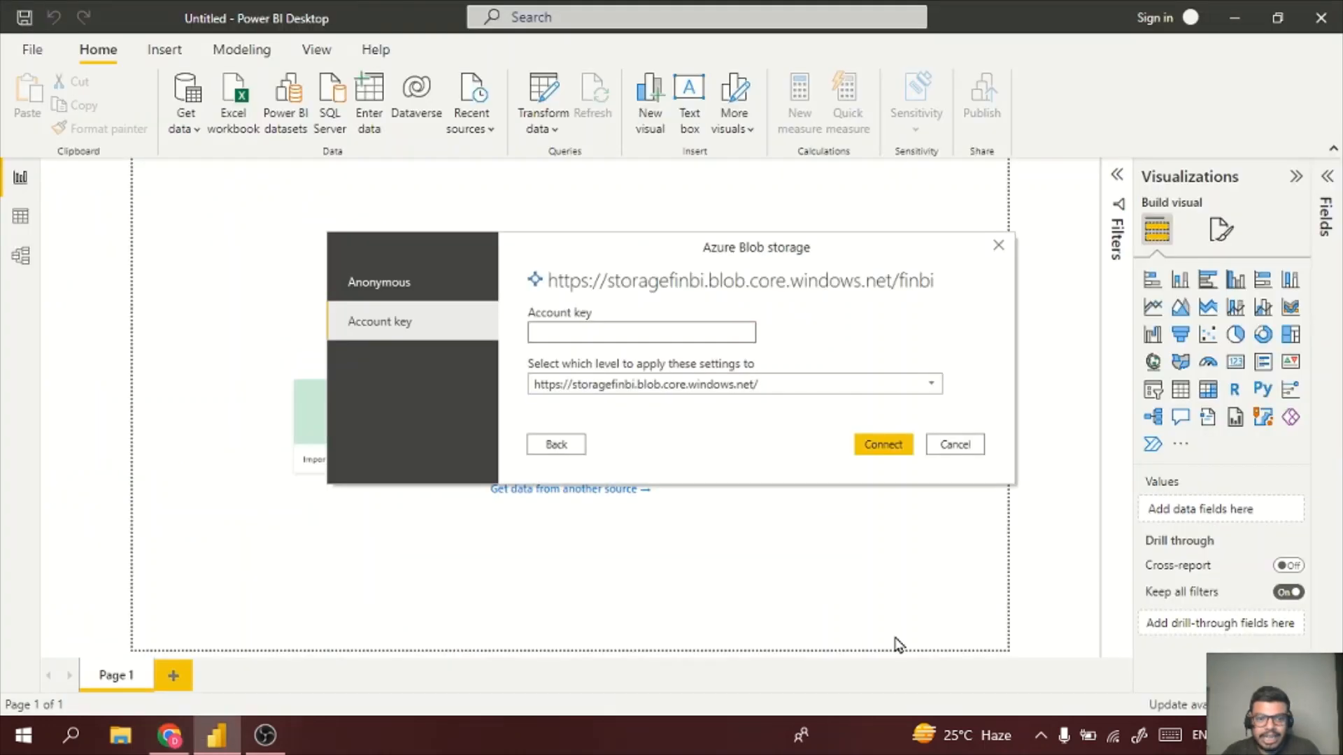
pyautogui.click(609, 334)
pyautogui.hotkey('ctrl', 'v')
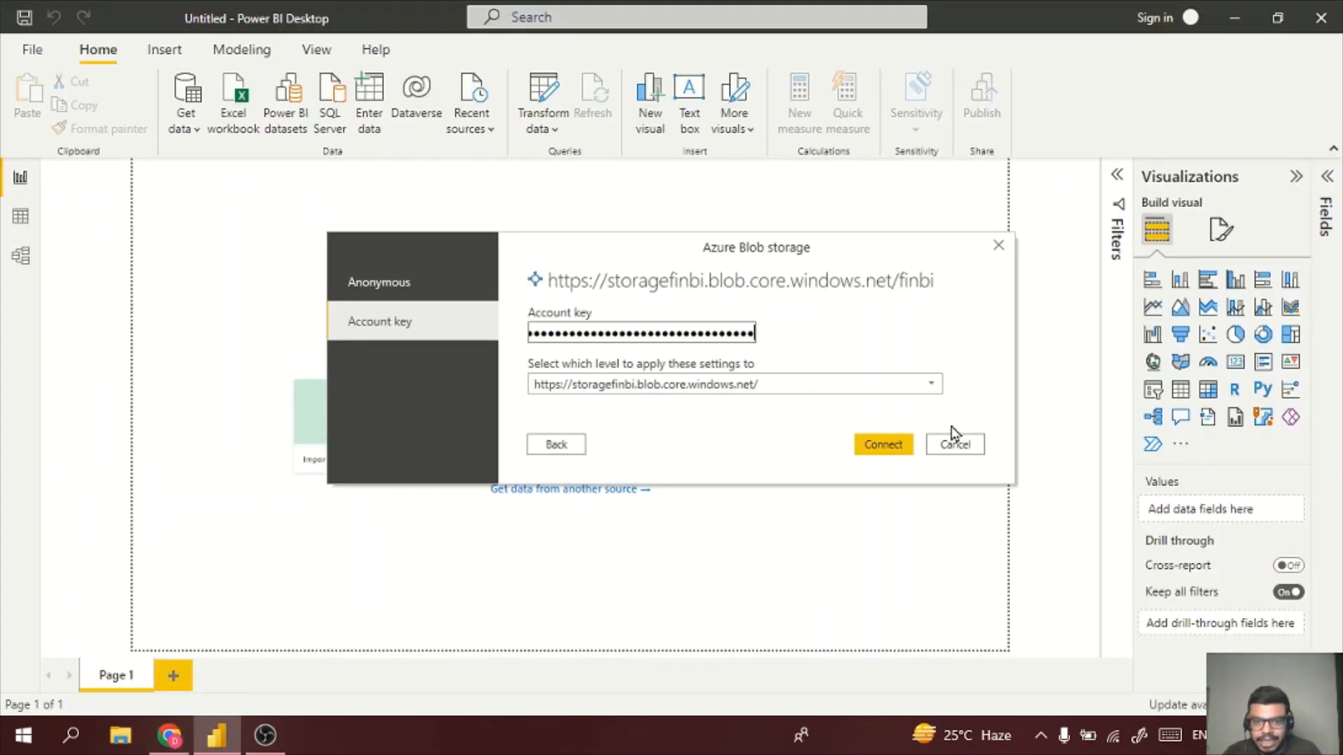
pyautogui.click(908, 448)
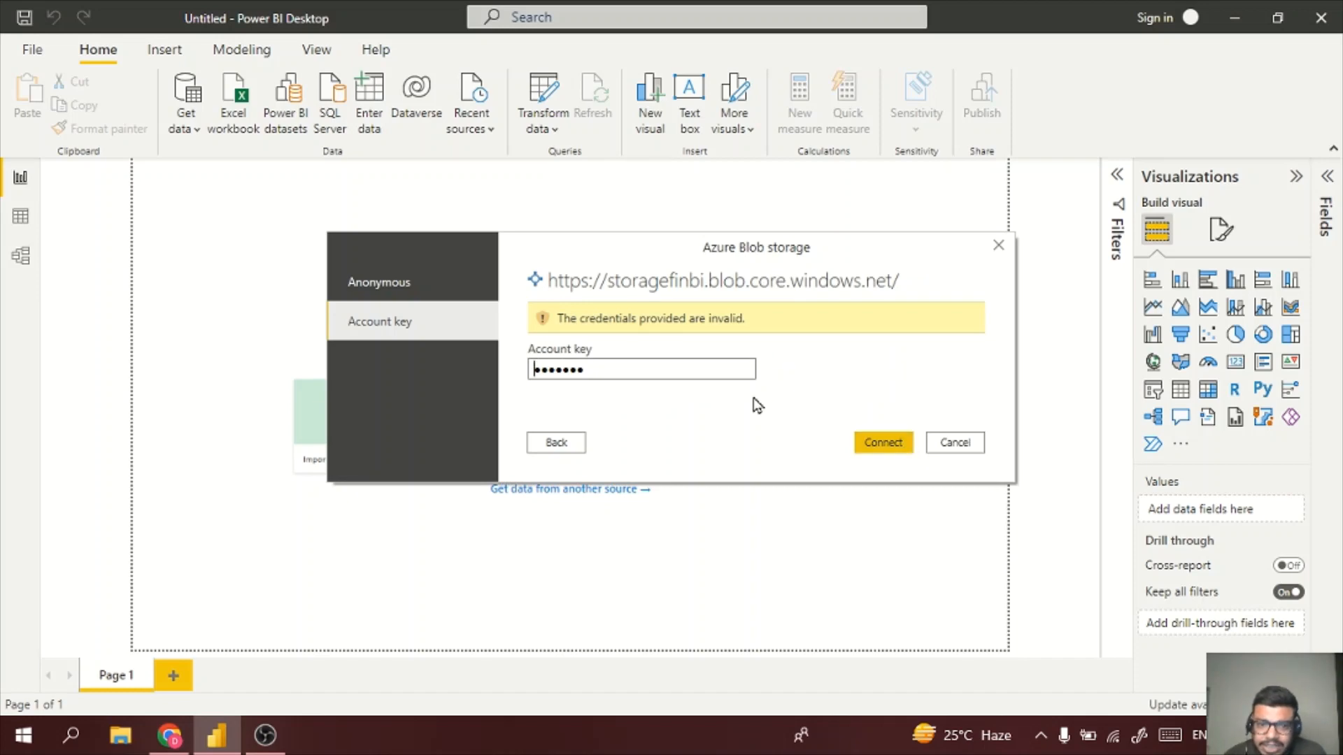
pyautogui.doubleClick(677, 367)
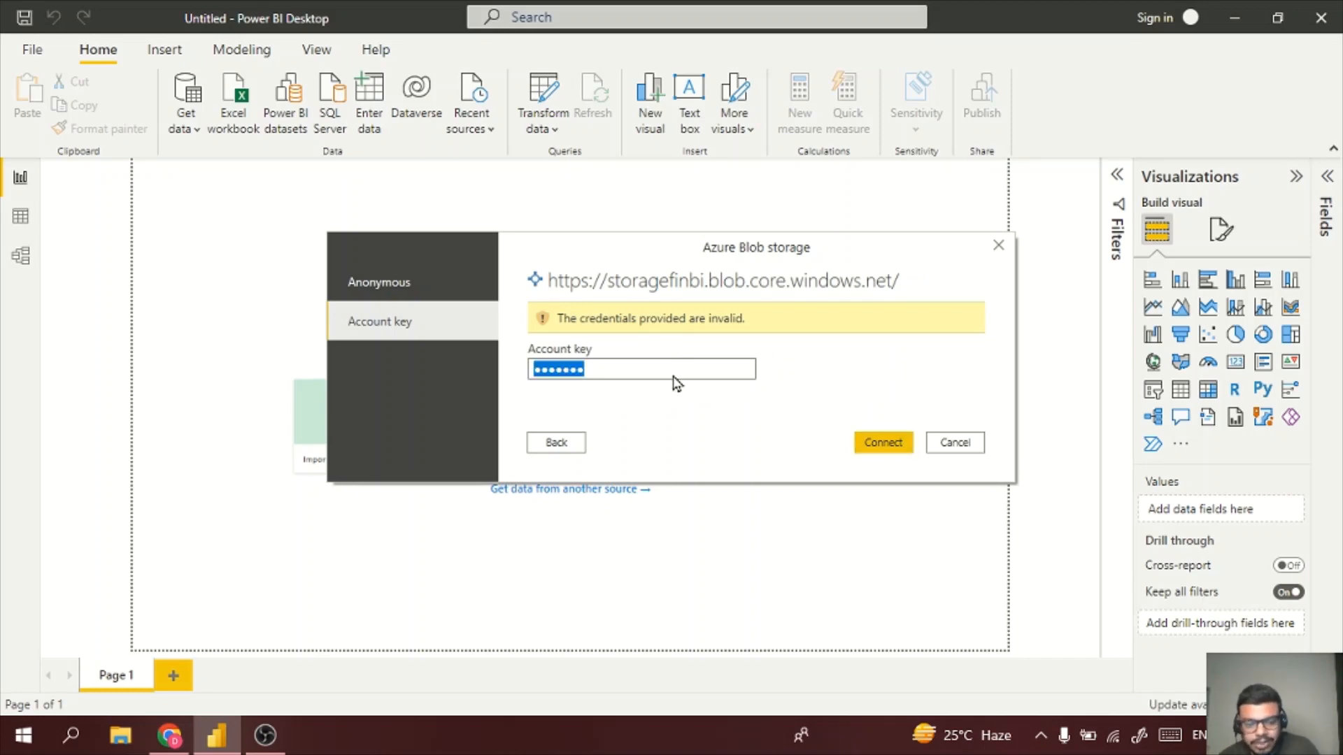
pyautogui.hotkey('ctrl', 'v')
pyautogui.click(880, 444)
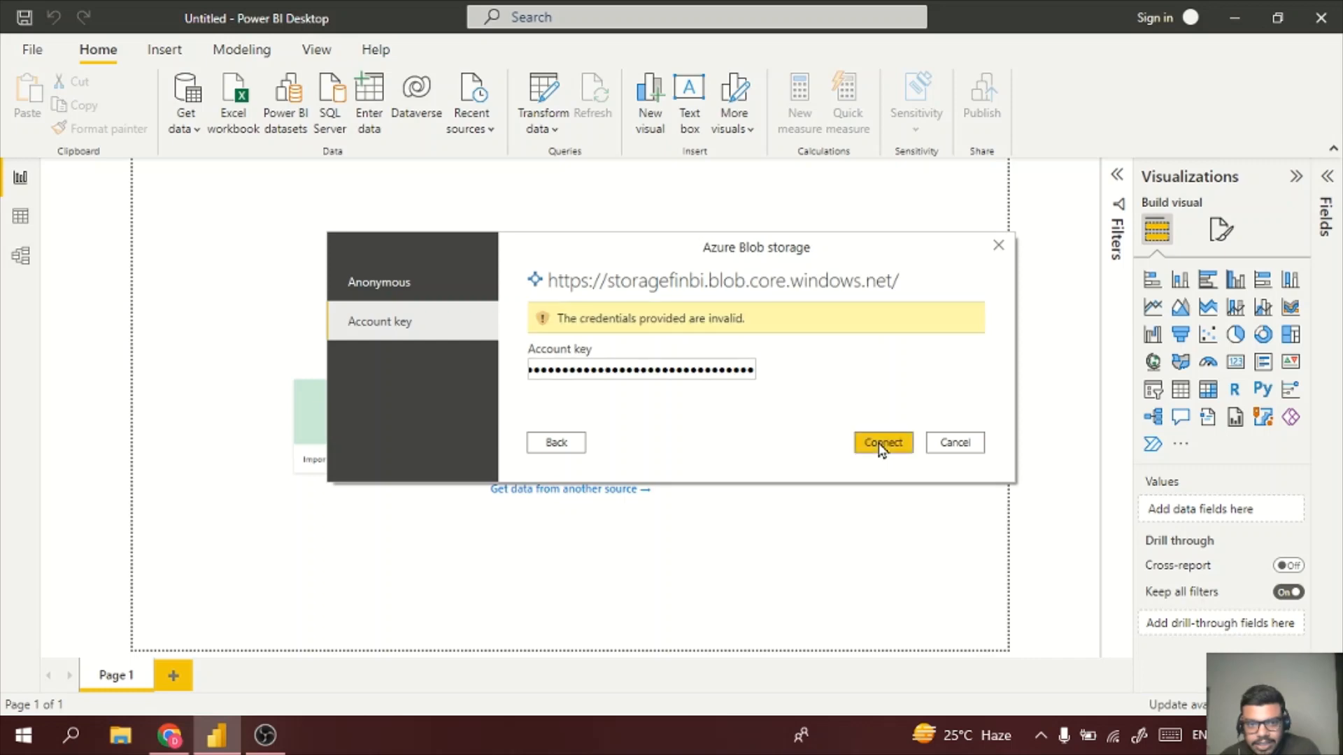
# - Go back to the Parquet source settings and resubmit the same container URL with the Basic option
pyautogui.click(412, 282)
pyautogui.click(565, 444)
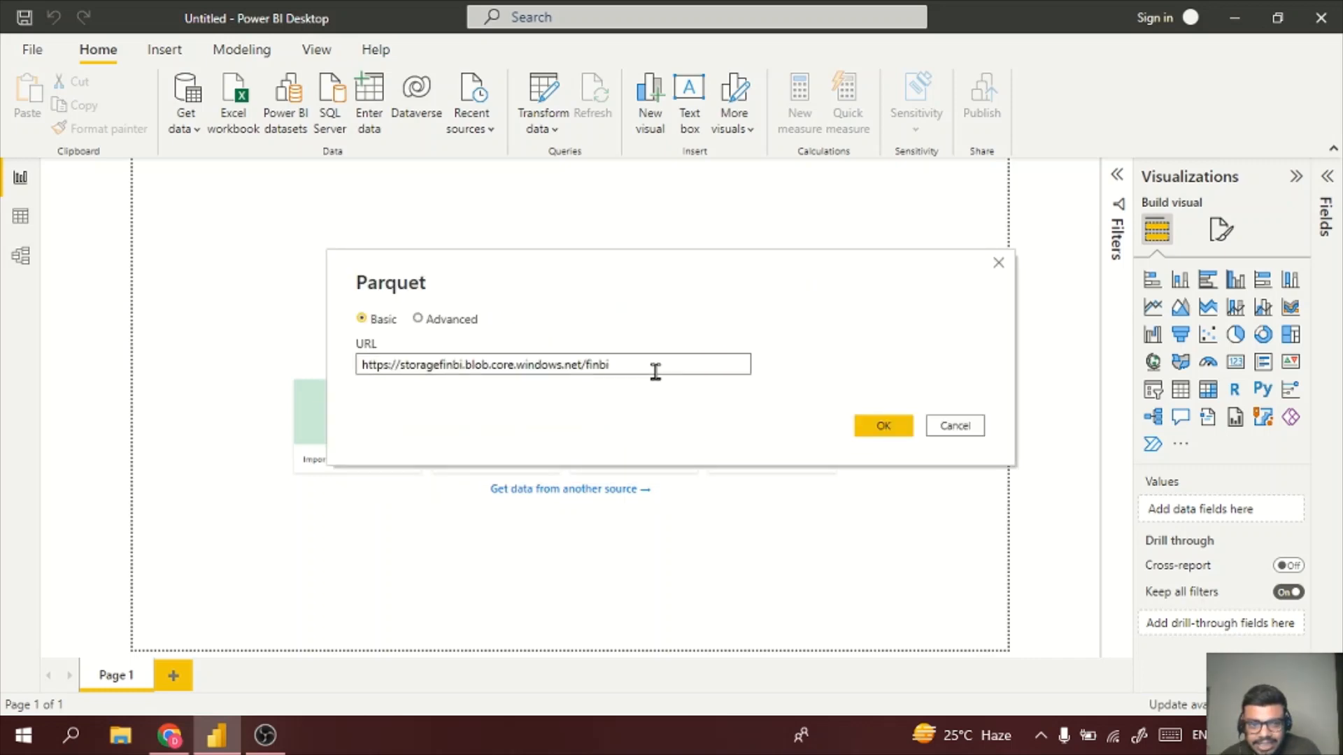
pyautogui.click(451, 320)
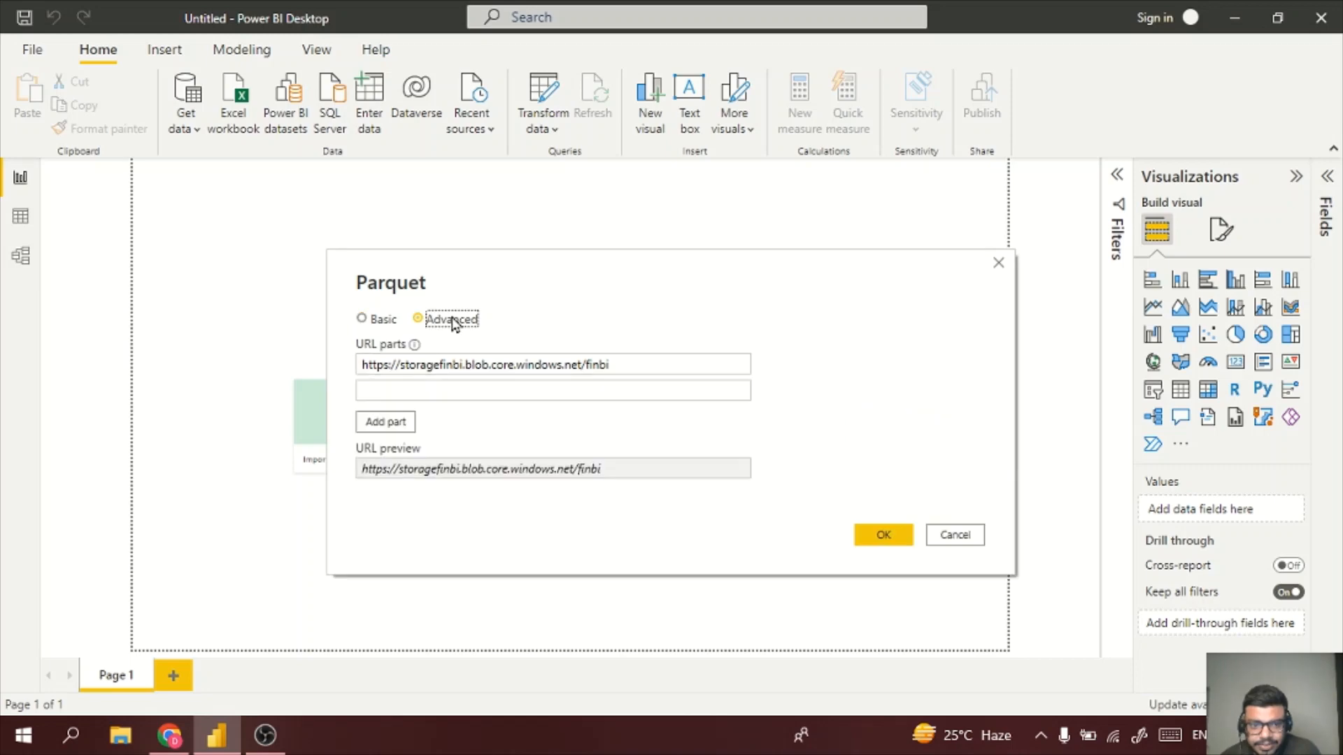
pyautogui.click(376, 320)
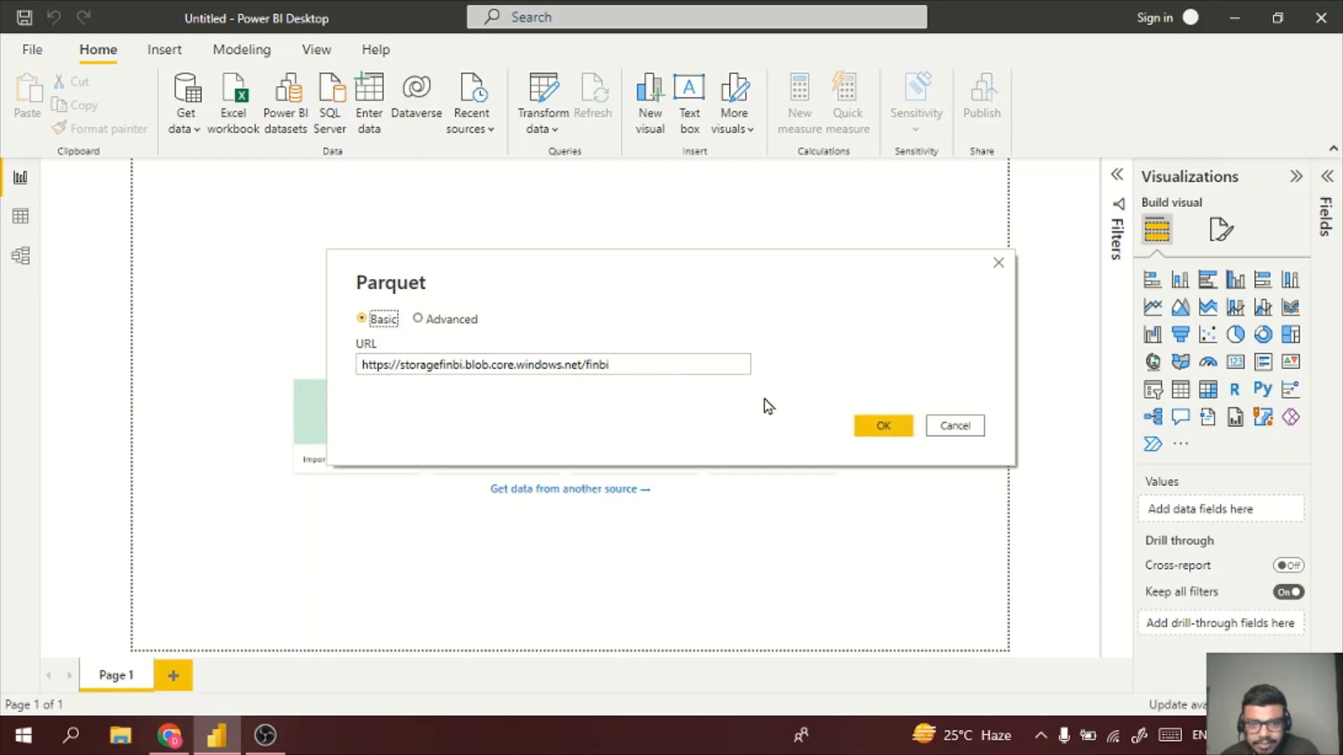
pyautogui.click(885, 427)
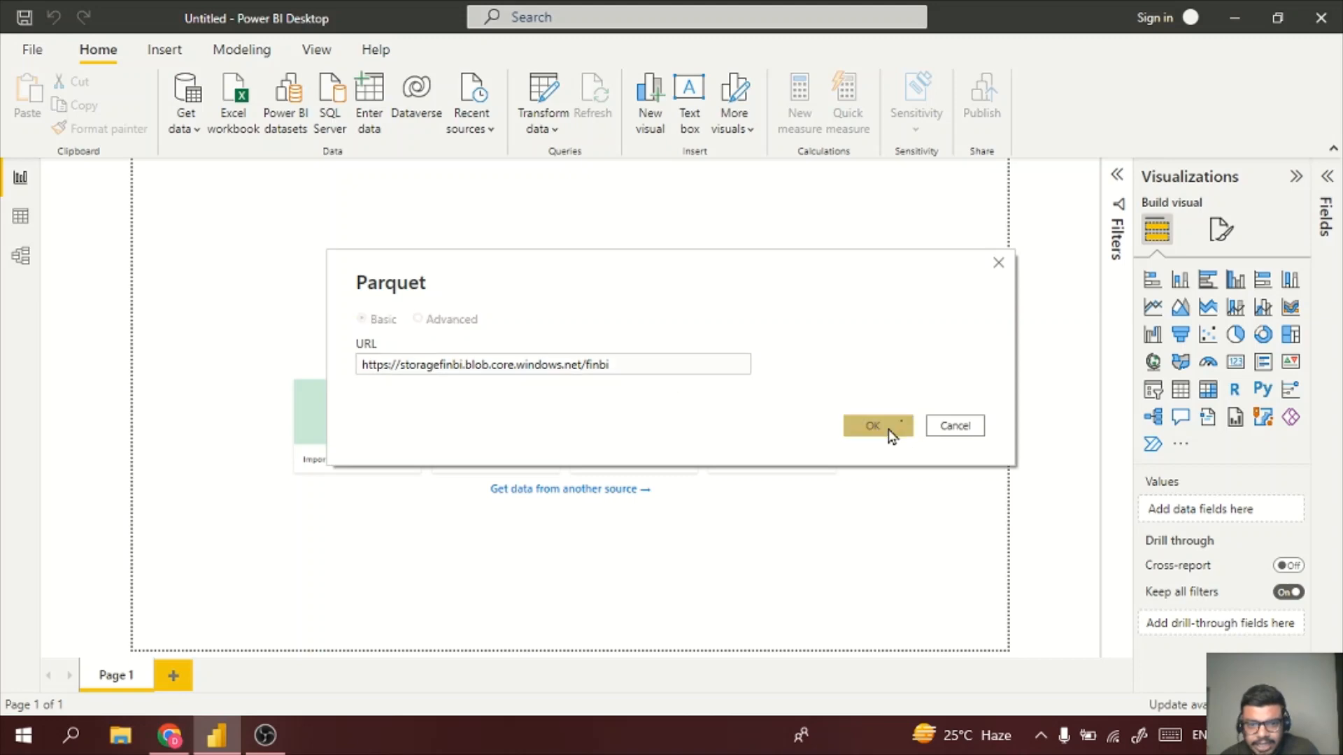
# - Switch to the Azure portal in Chrome and copy the URL of the finbidata blob in storagefinbi's finbi container
pyautogui.hotkey('alt', 'Tab')
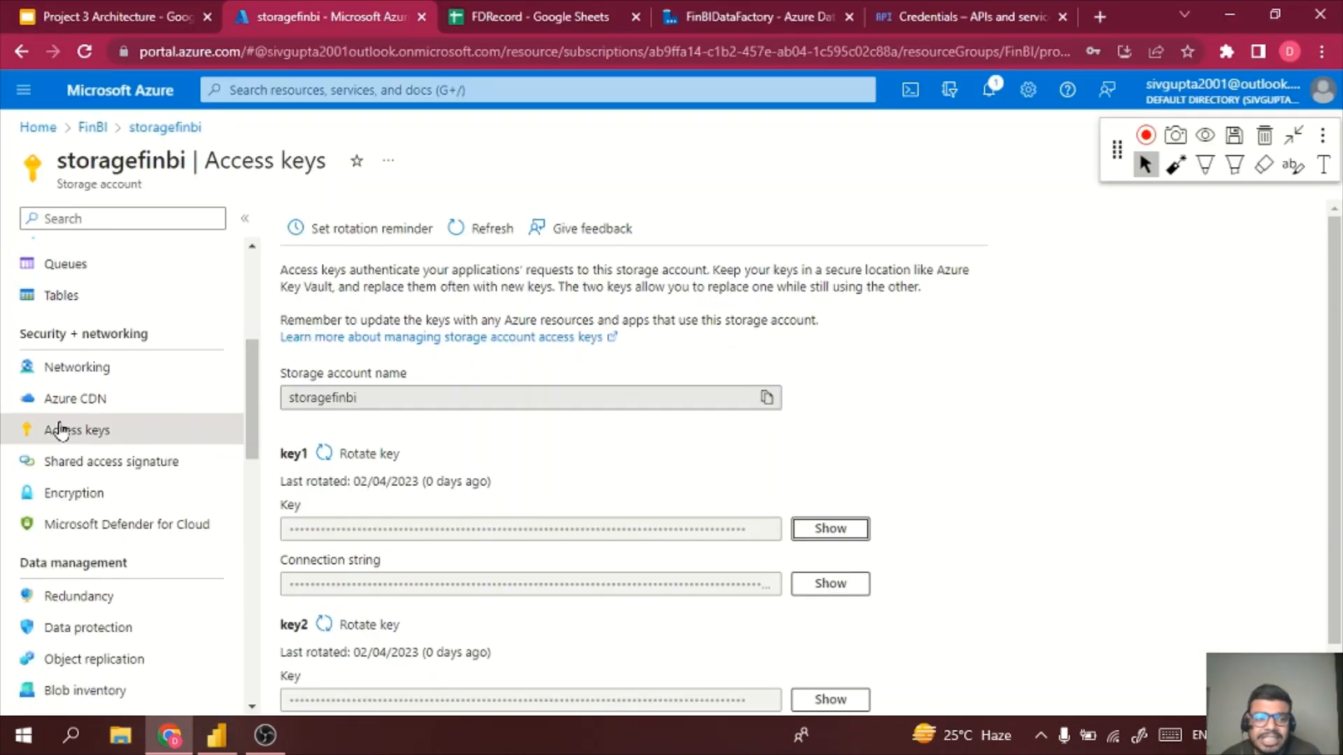
pyautogui.click(94, 129)
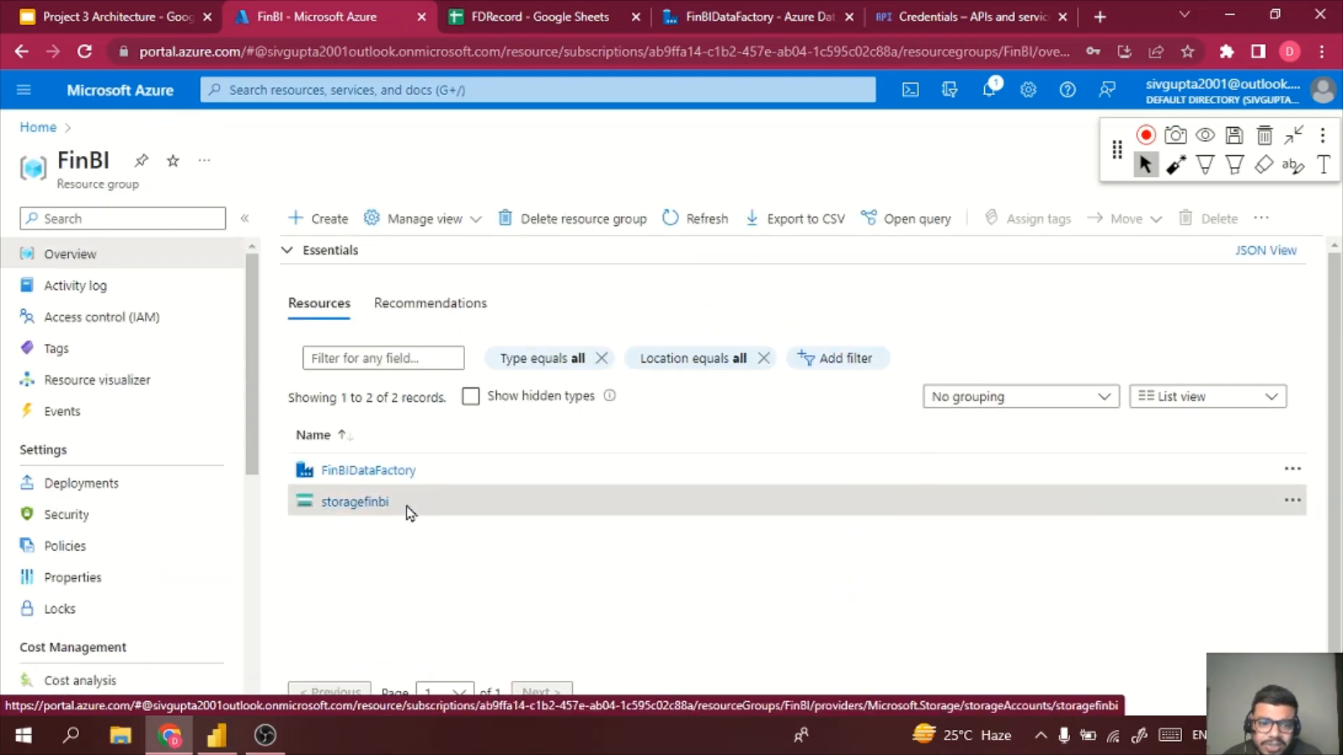
pyautogui.click(406, 506)
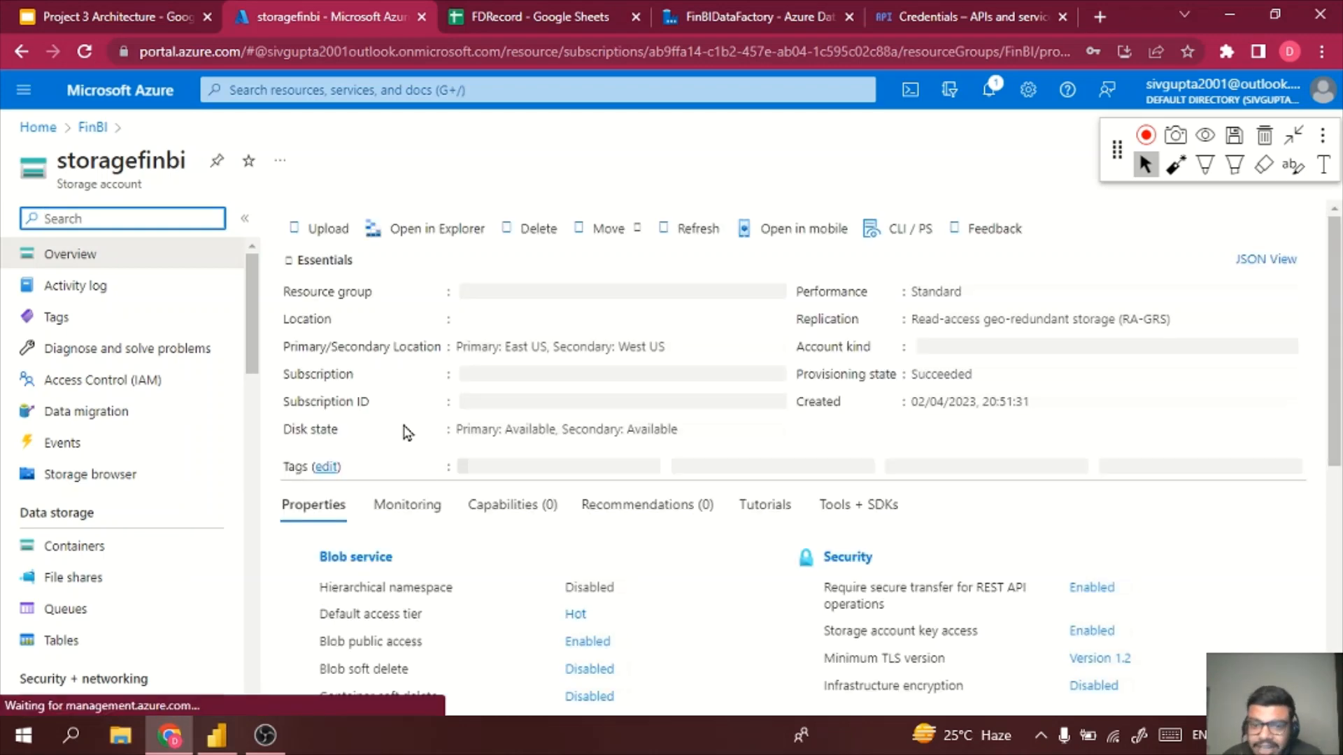
pyautogui.click(73, 549)
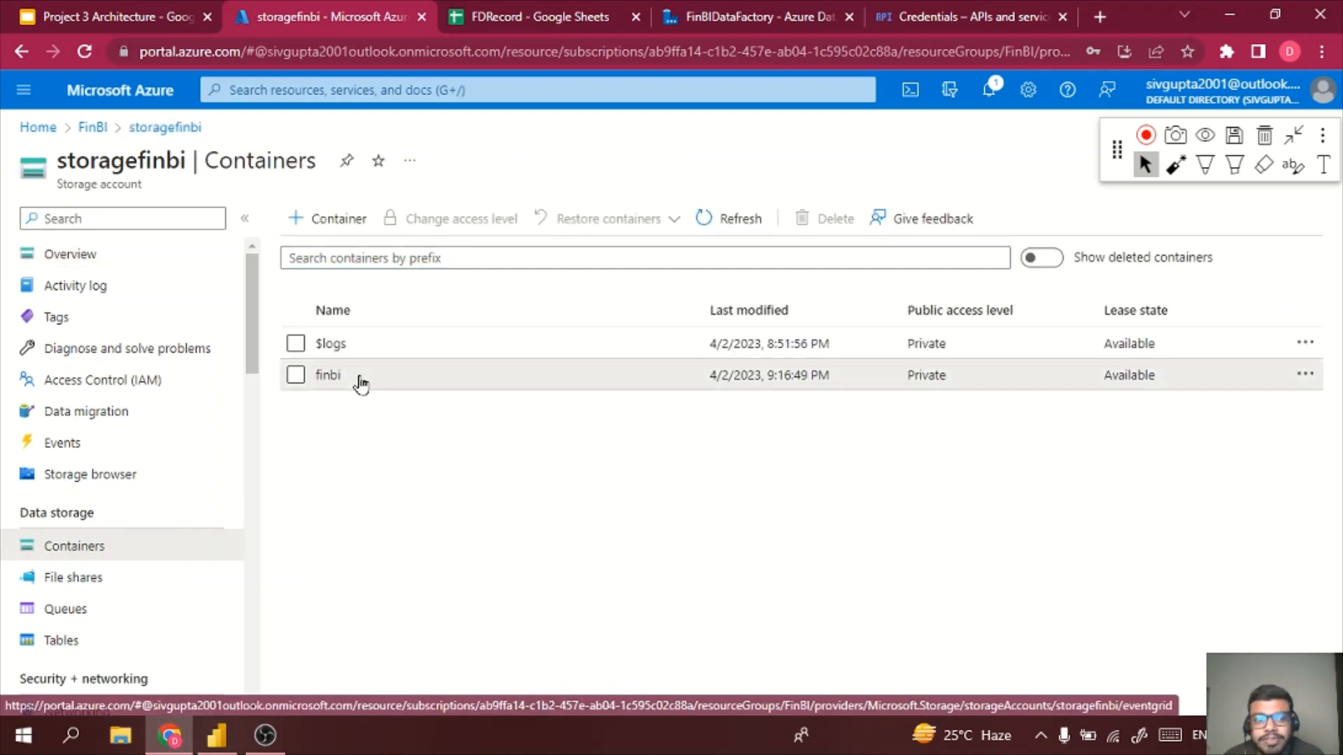
pyautogui.click(353, 379)
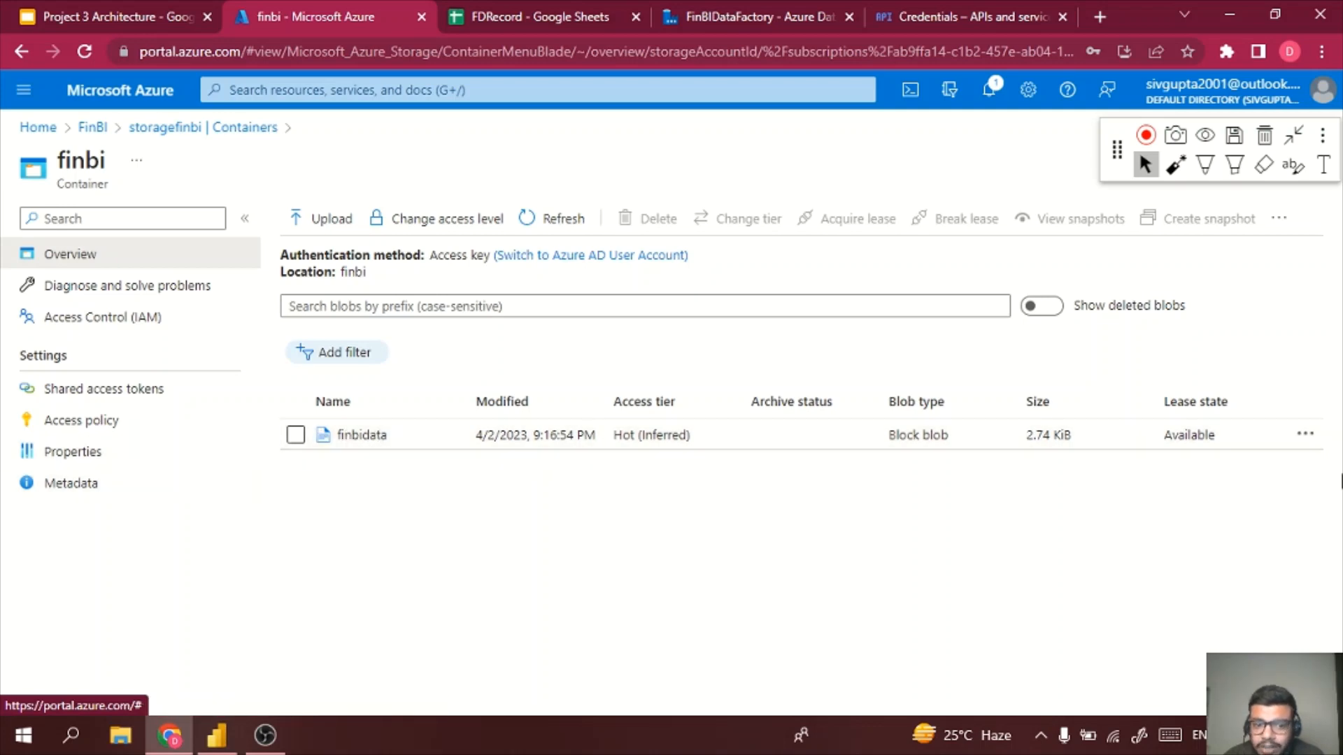
pyautogui.click(1302, 435)
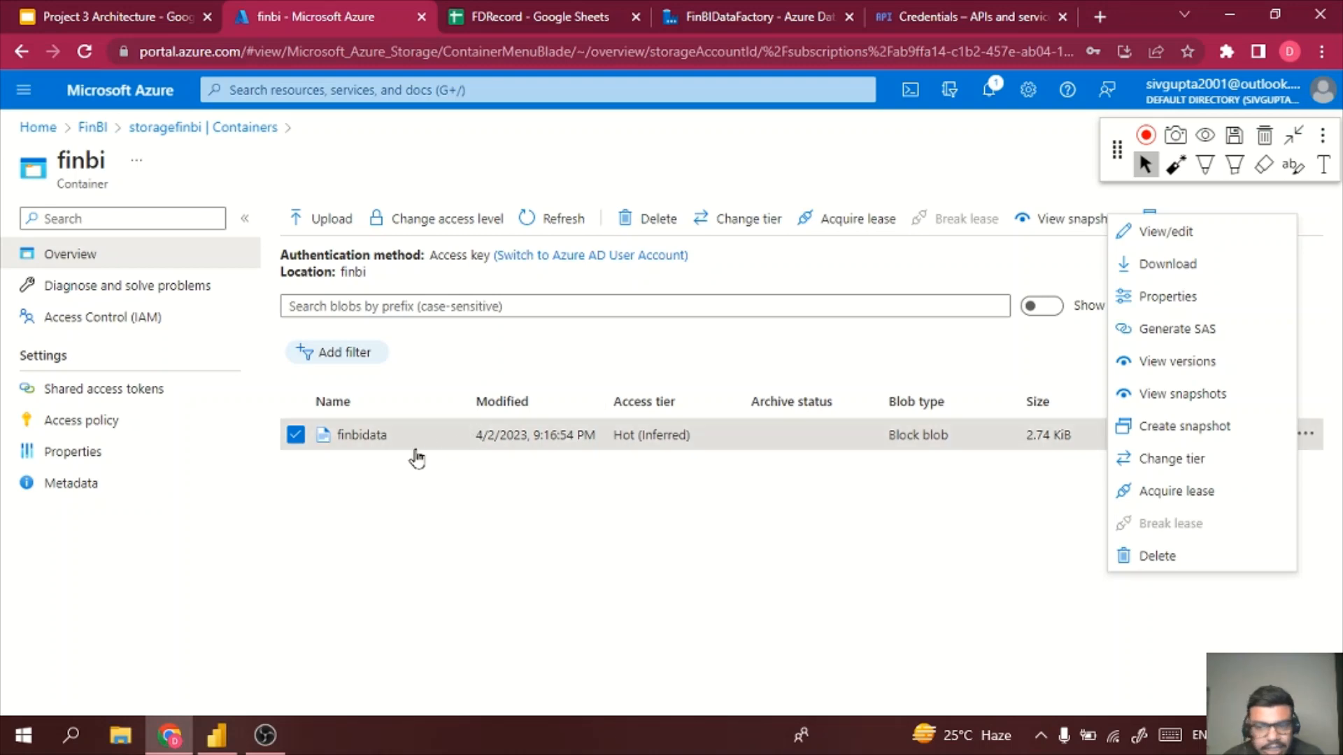
pyautogui.click(430, 447)
pyautogui.click(430, 448)
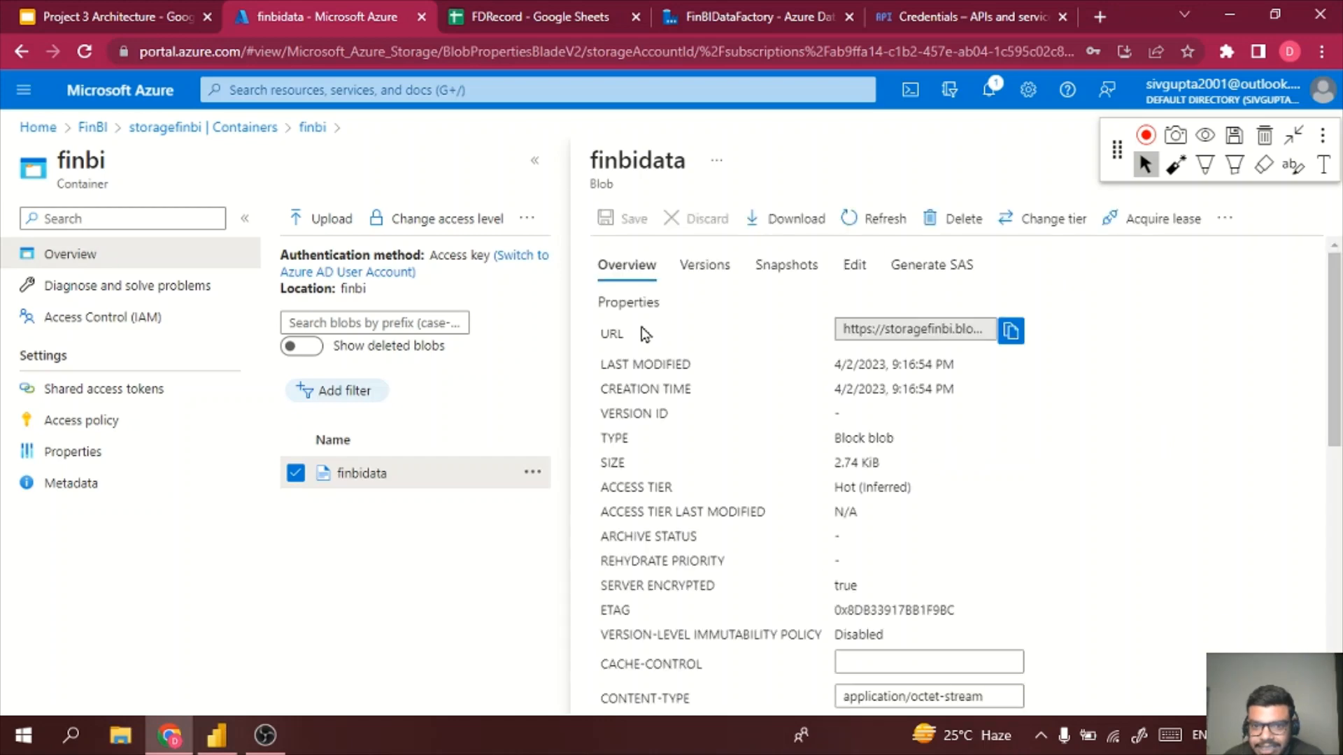
pyautogui.click(1014, 332)
pyautogui.hotkey('alt', 'Tab')
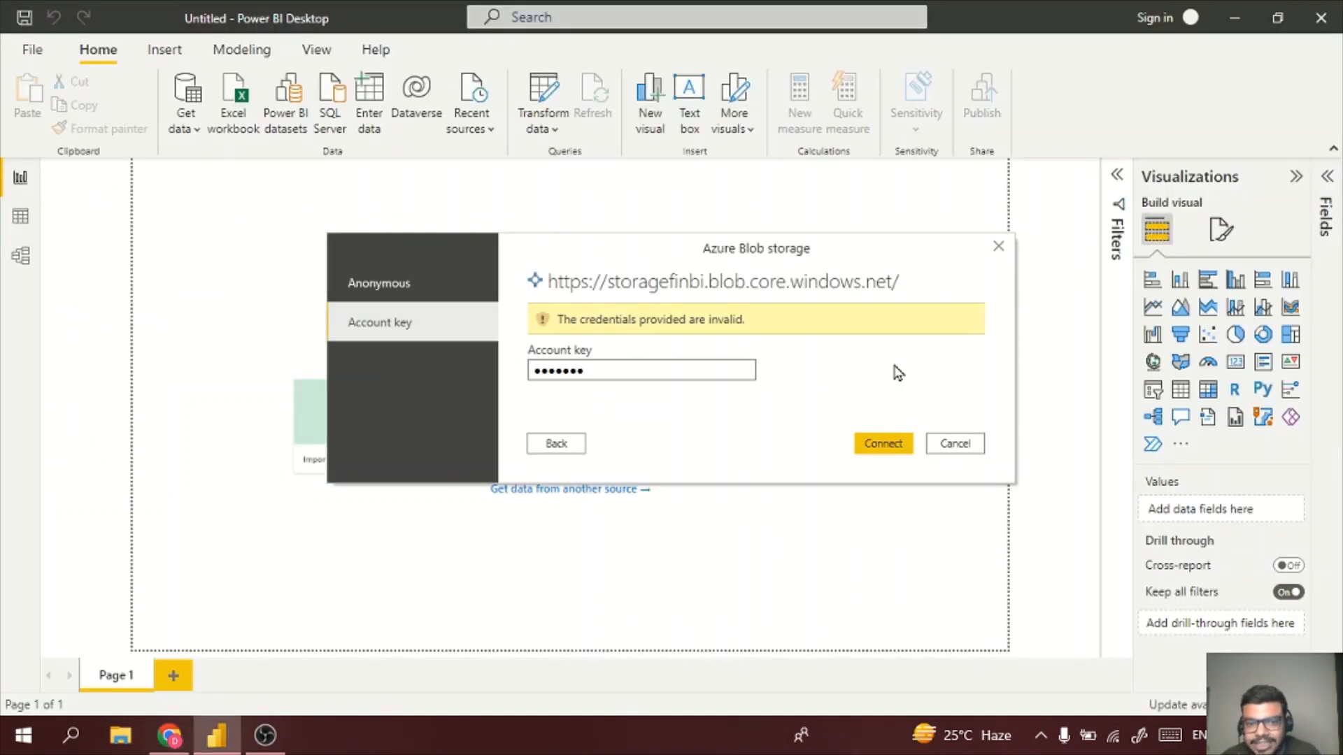
pyautogui.click(438, 291)
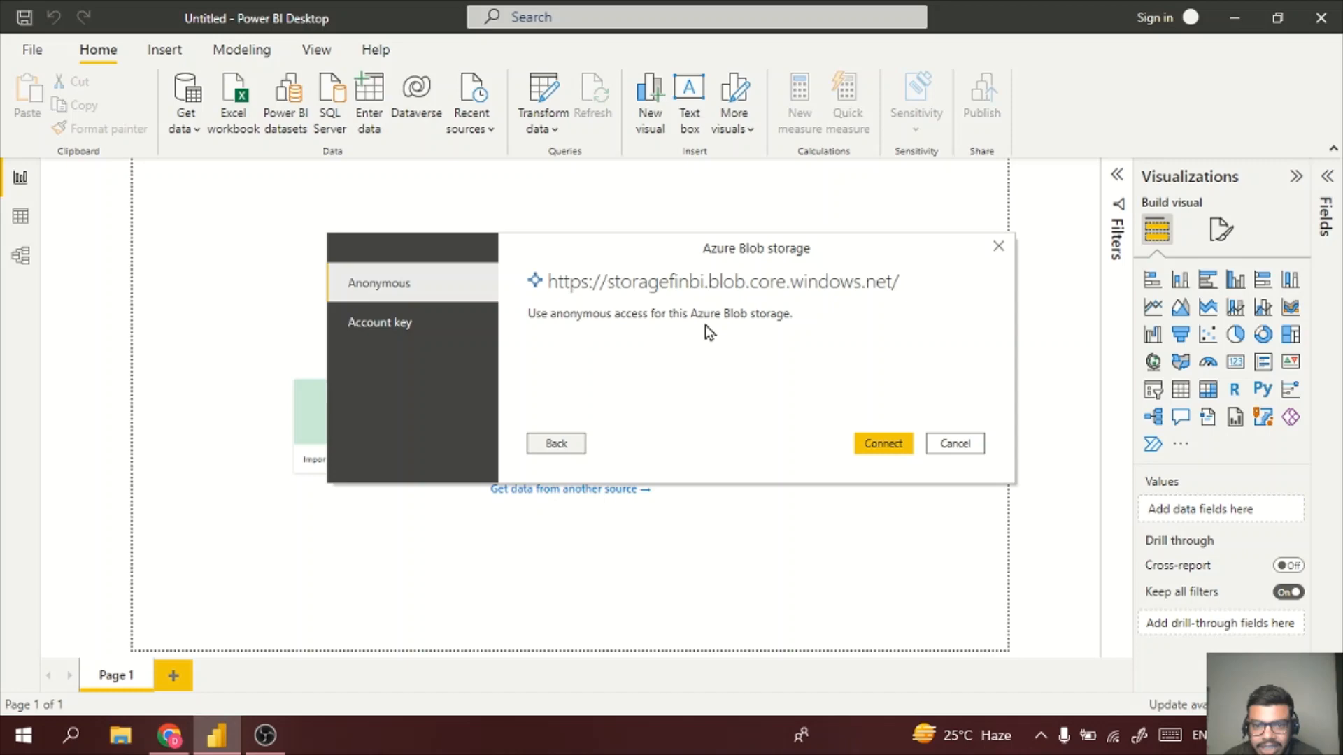
pyautogui.click(556, 442)
pyautogui.tripleClick(684, 369)
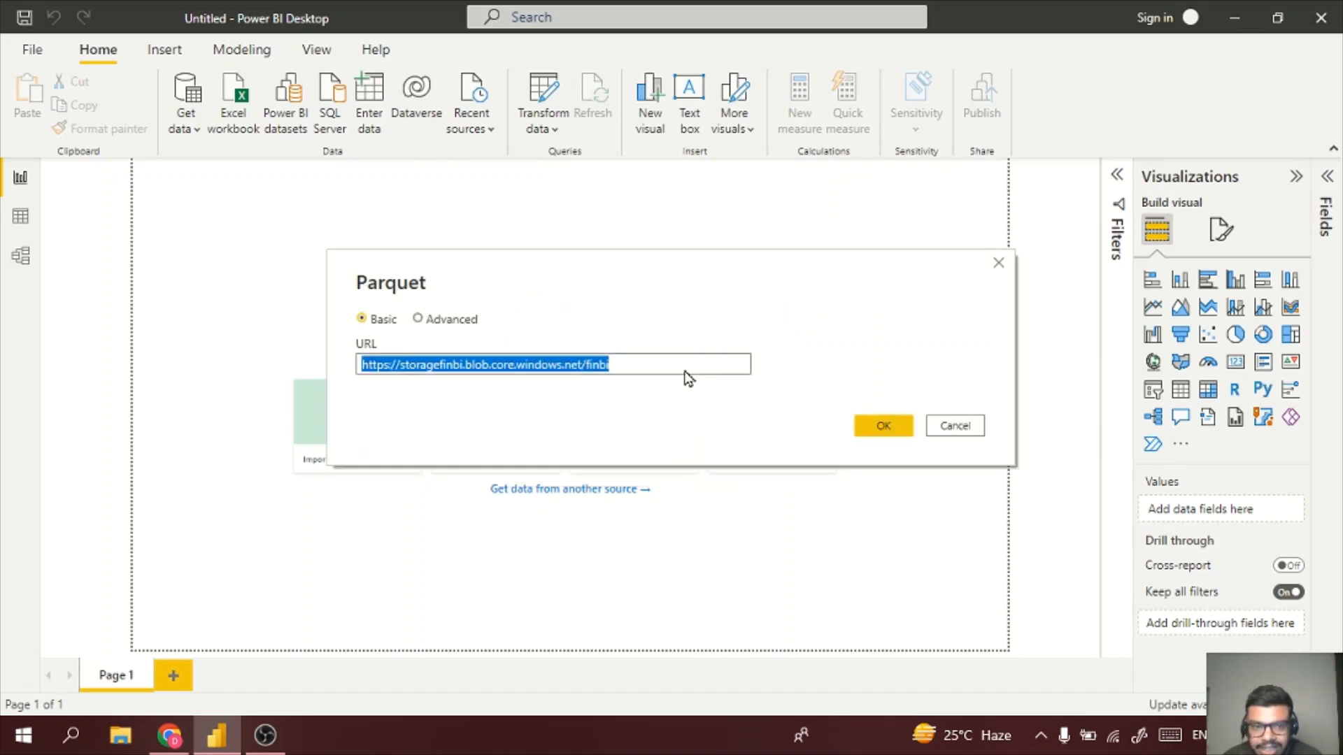
pyautogui.hotkey('ctrl', 'v')
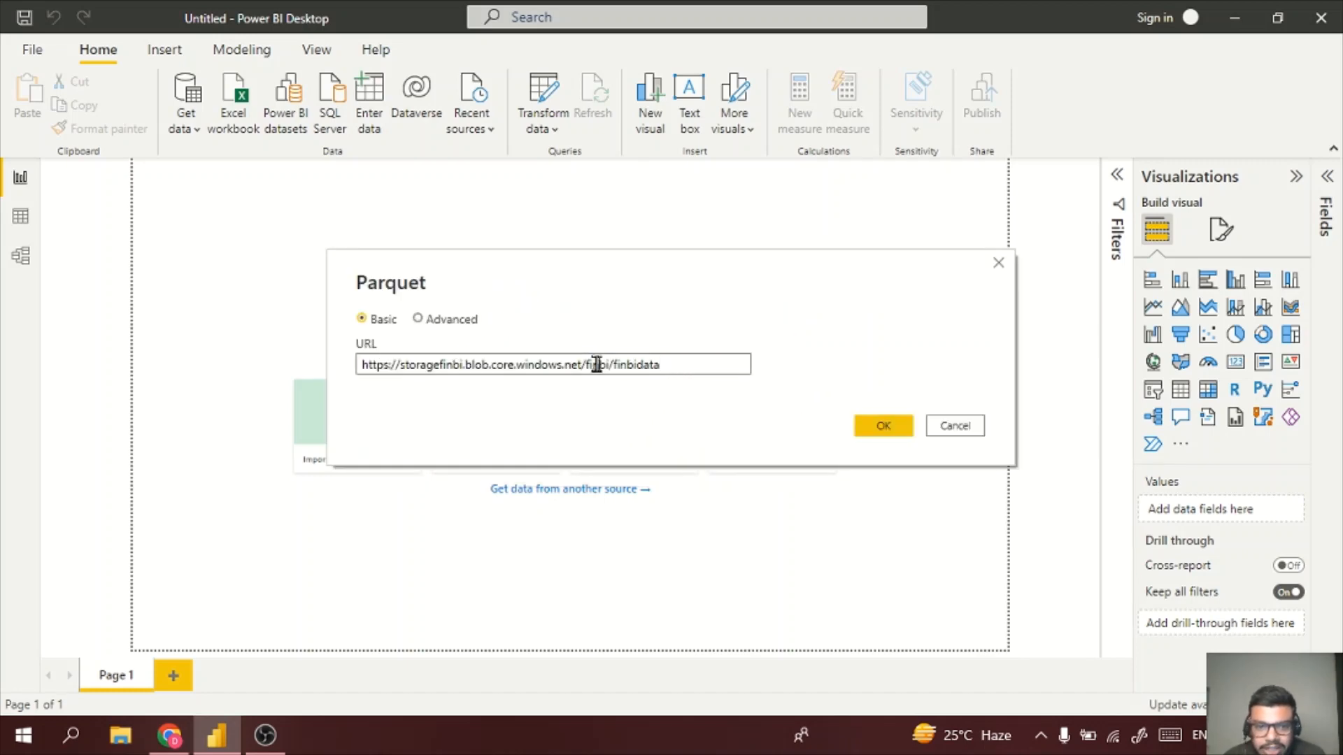
pyautogui.doubleClick(596, 365)
pyautogui.doubleClick(636, 367)
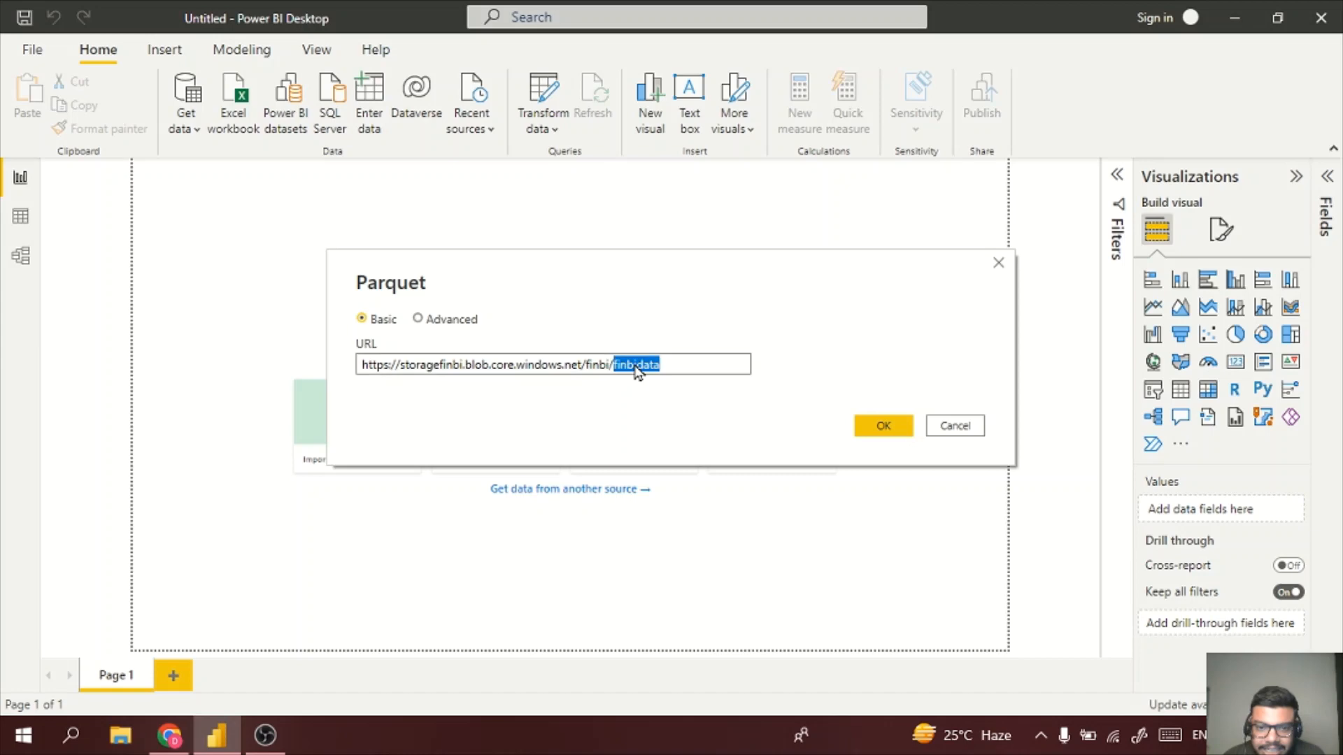
pyautogui.click(685, 368)
pyautogui.click(870, 423)
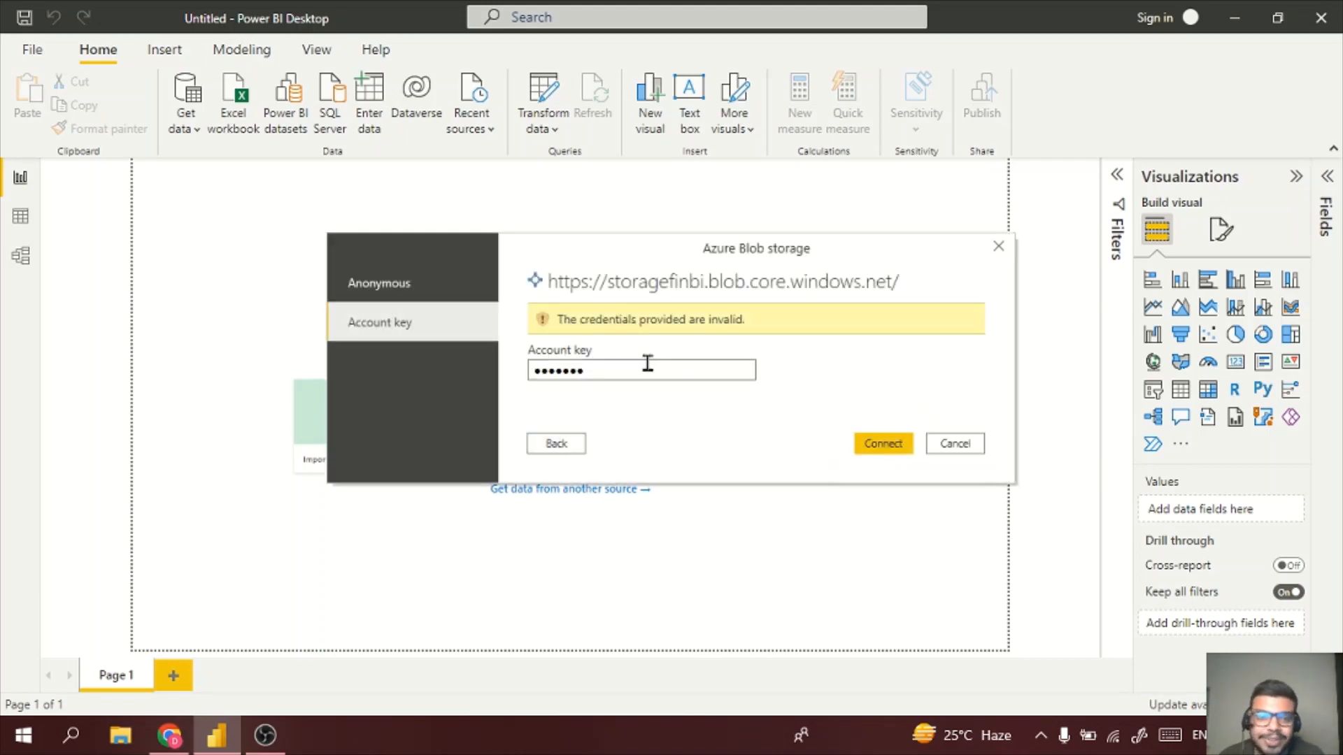
# - Try to connect to the Azure Blob storage by pasting the clipboard content as the account key
pyautogui.doubleClick(649, 371)
pyautogui.hotkey('ctrl', 'v')
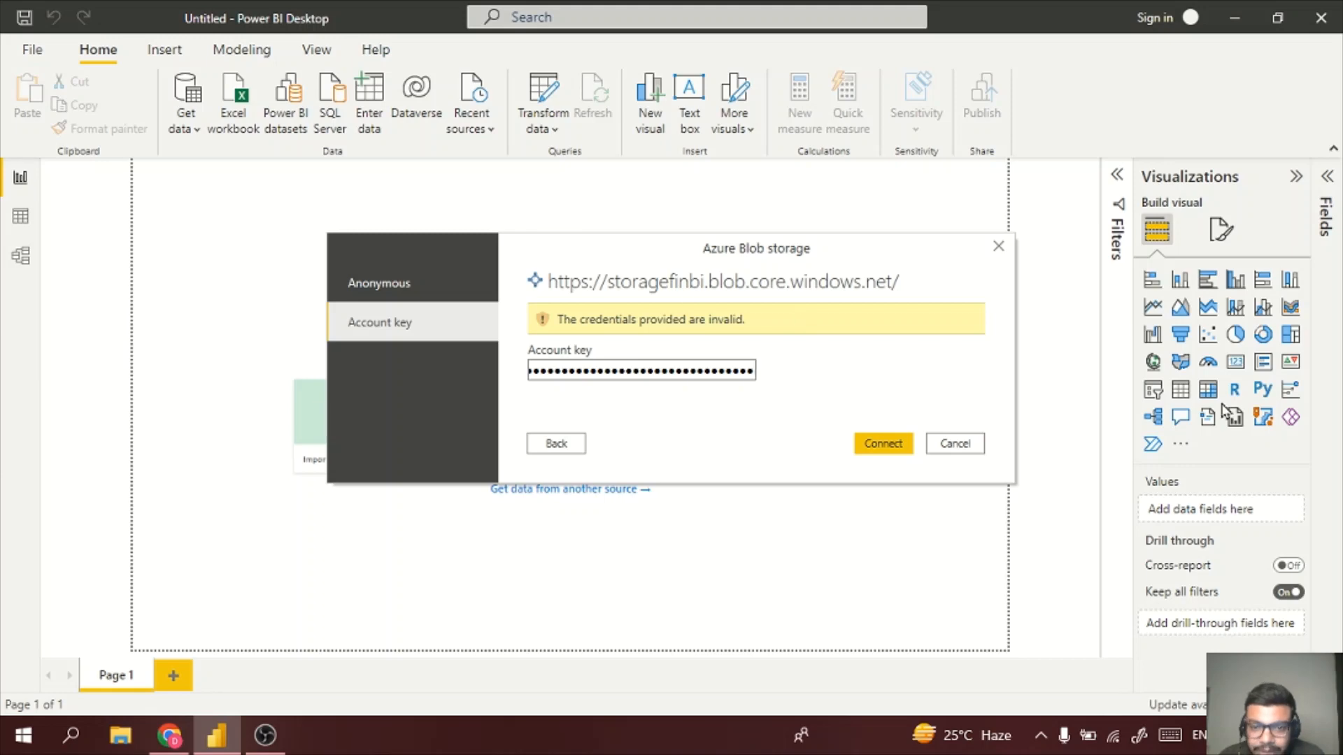
pyautogui.click(878, 444)
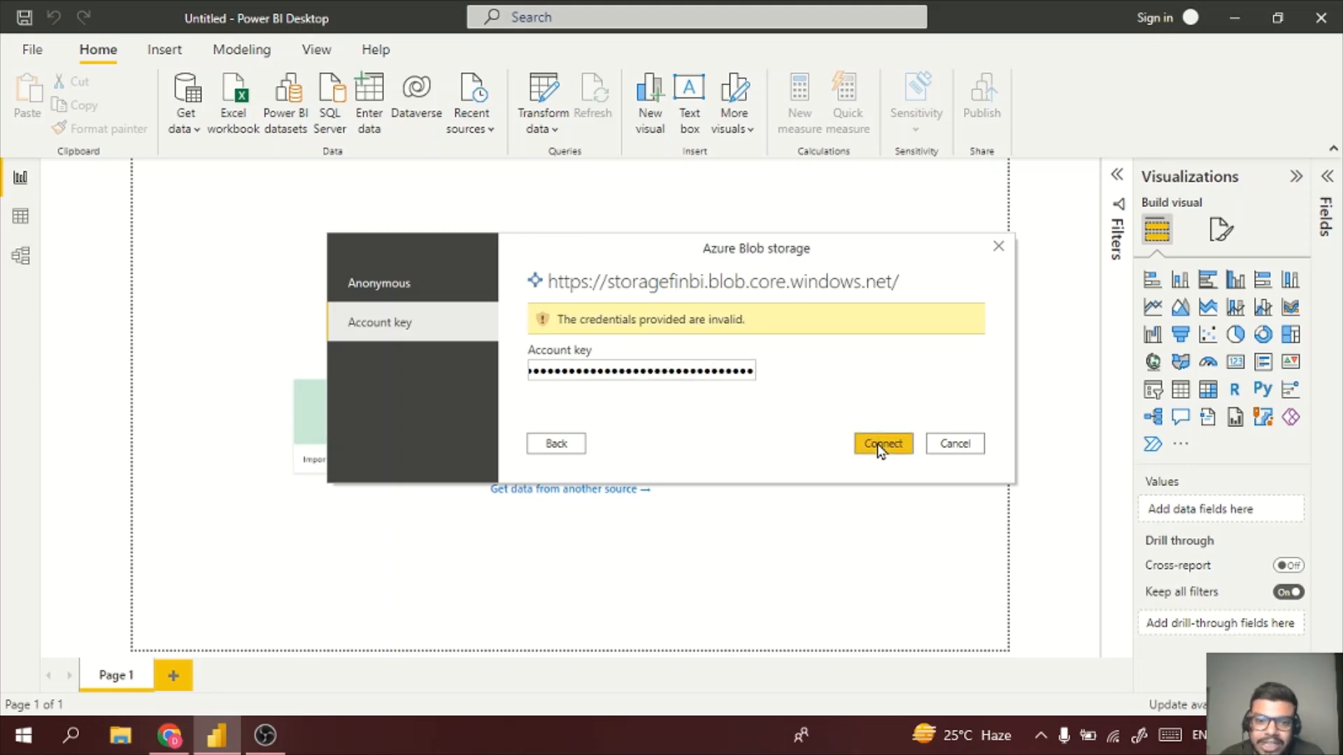
pyautogui.click(877, 443)
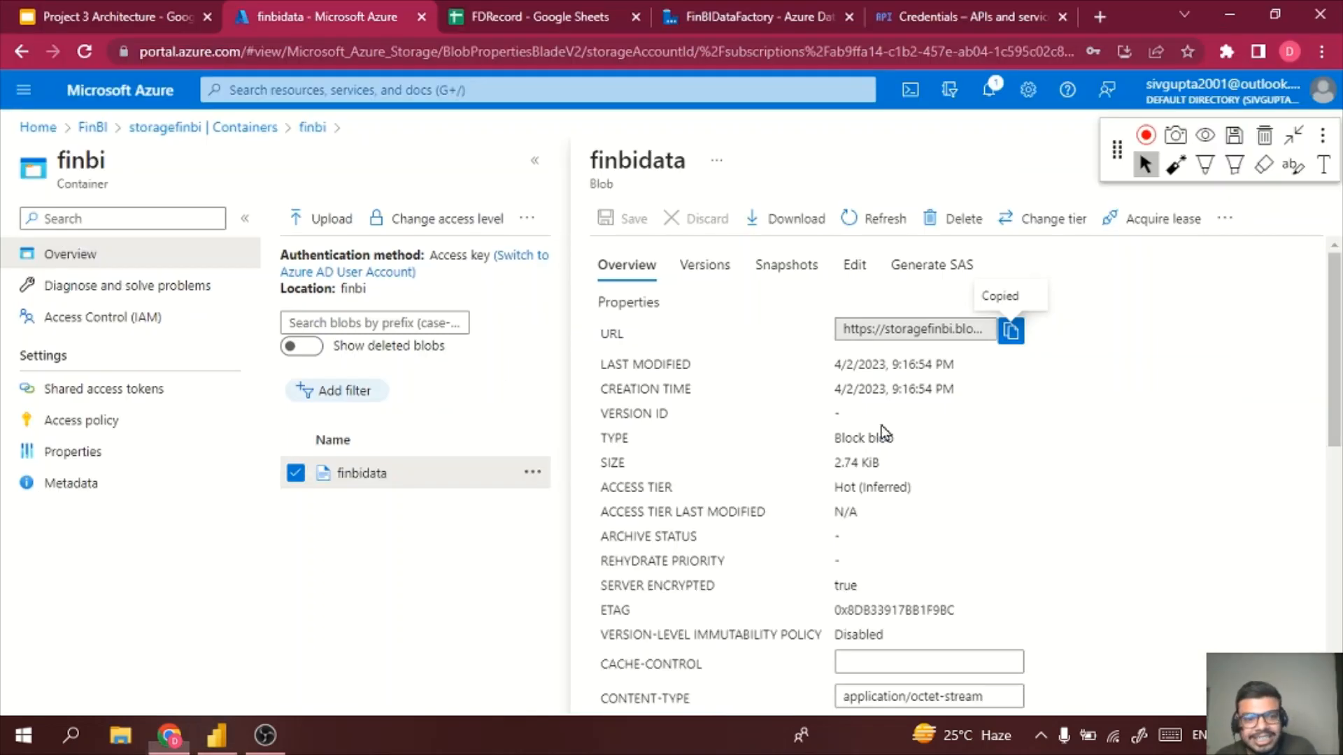
# - Switch to the Azure portal in Chrome and copy key1 from the storagefinbi account's access keys
pyautogui.click(108, 420)
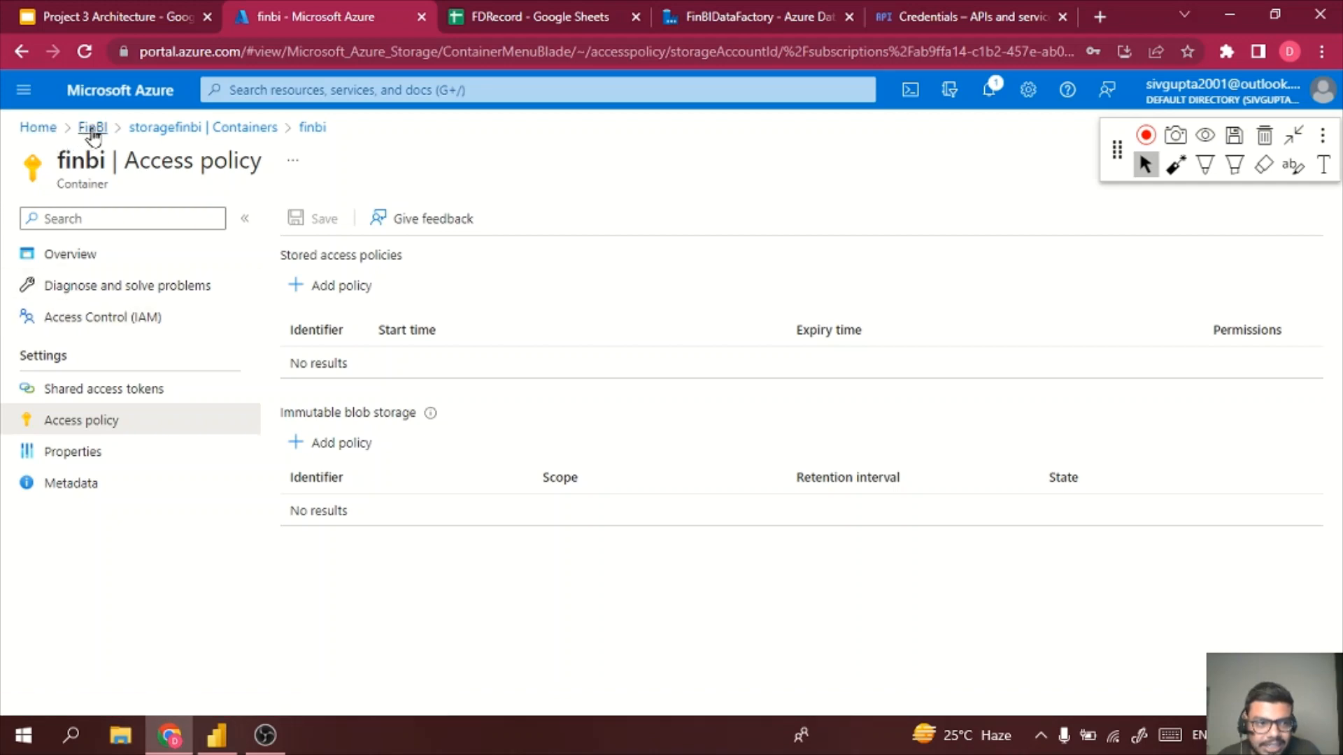
pyautogui.click(166, 128)
pyautogui.scroll(-7, 112, 559)
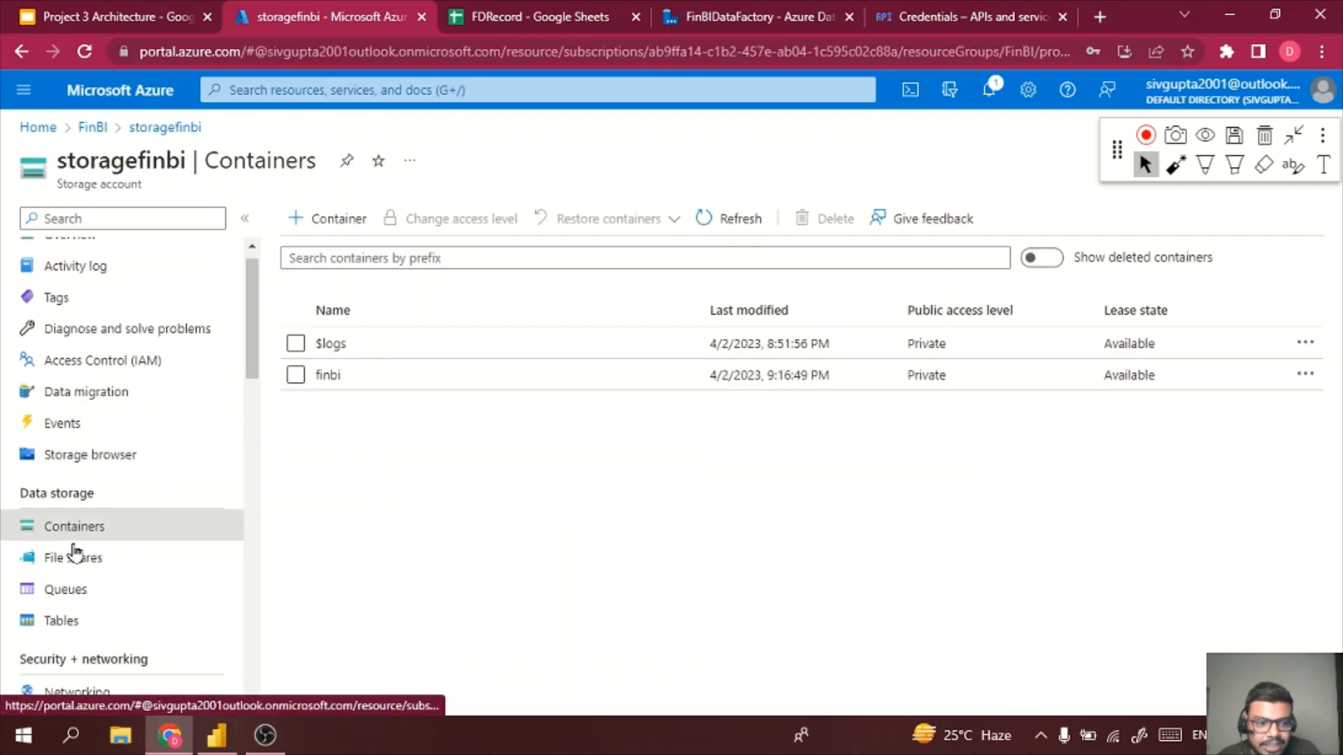
pyautogui.click(120, 285)
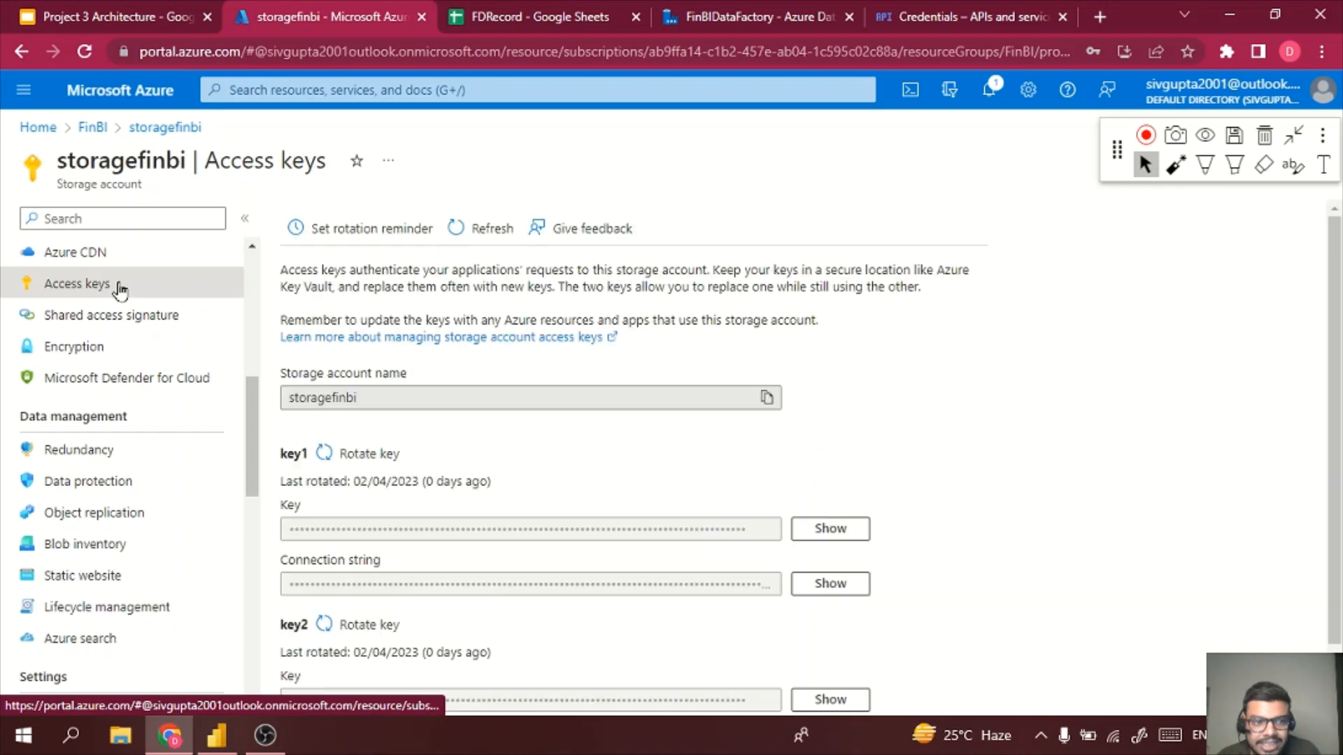
pyautogui.scroll(-1, 678, 540)
pyautogui.click(801, 473)
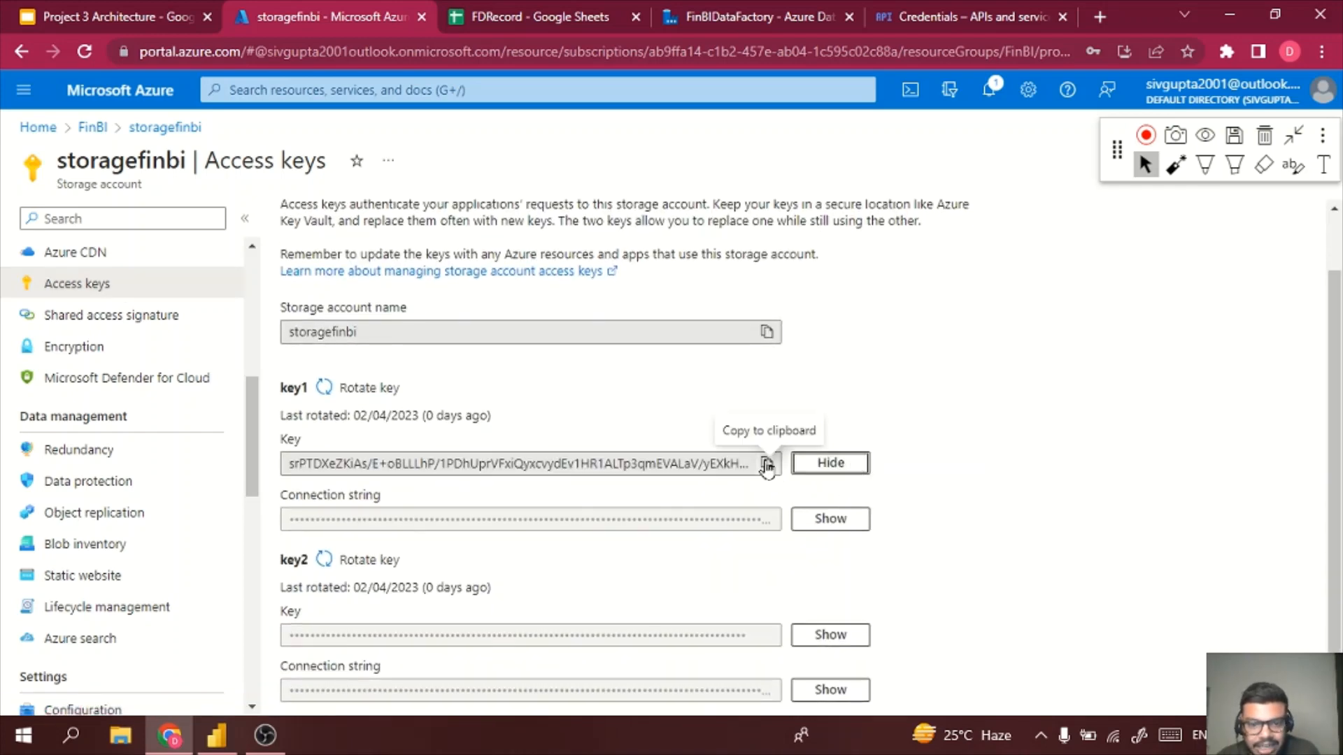
pyautogui.click(767, 463)
# - Switch to Power BI Desktop and connect to the Azure Blob storage with the copied key as the account key
pyautogui.hotkey('alt', 'Tab')
pyautogui.click(714, 376)
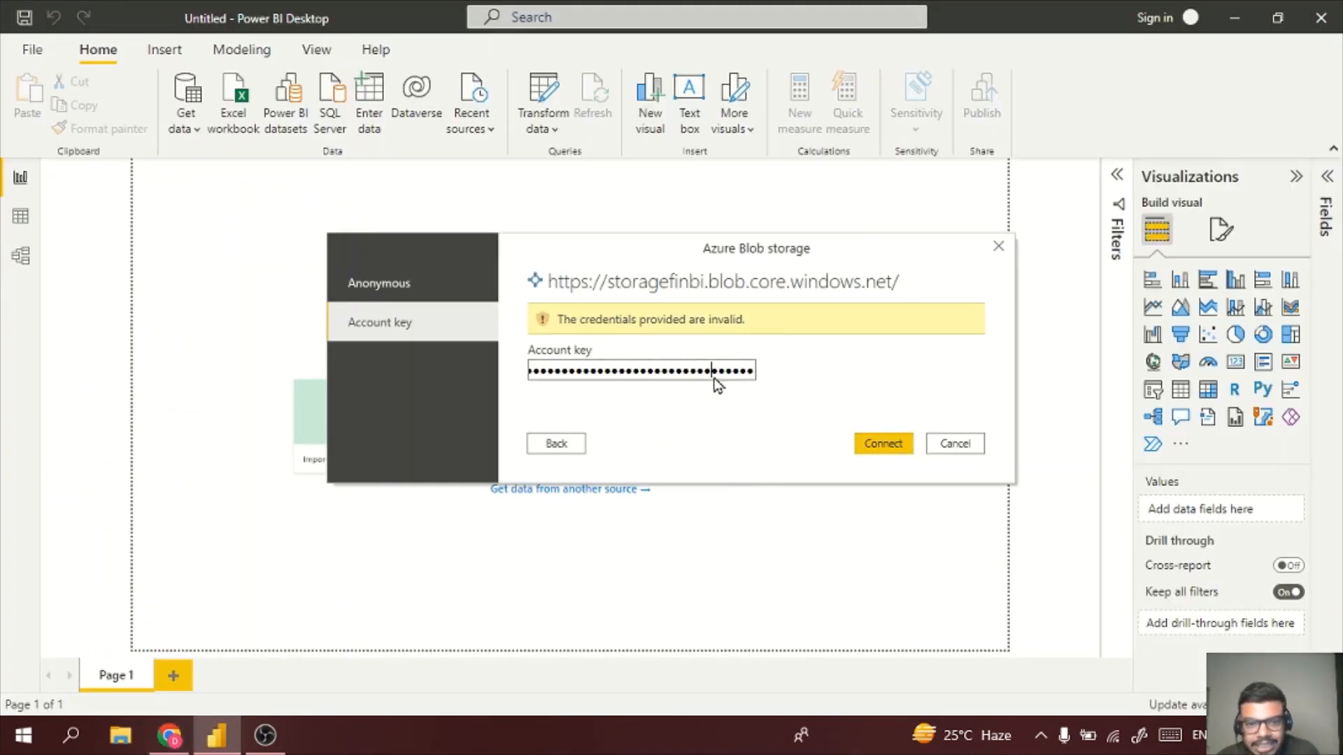
pyautogui.hotkey('ctrl', 'a')
pyautogui.hotkey('ctrl', 'v')
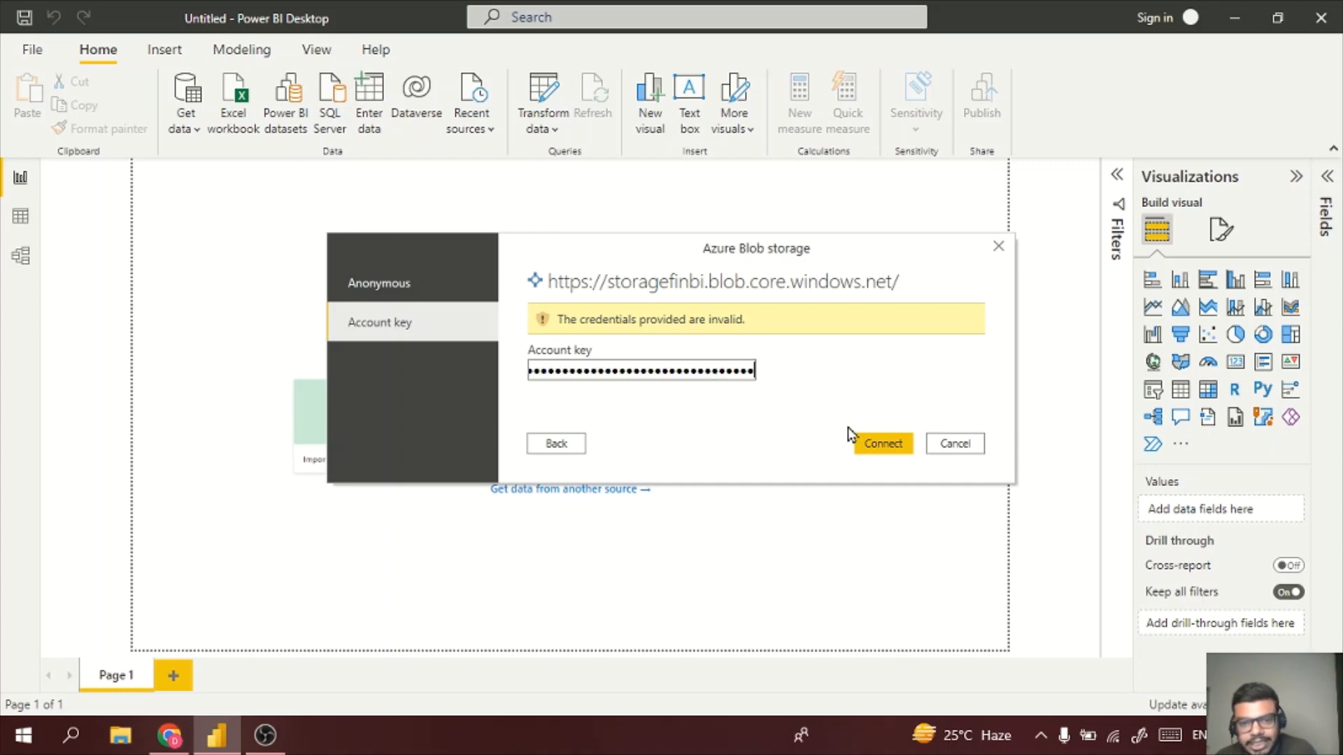
pyautogui.click(870, 441)
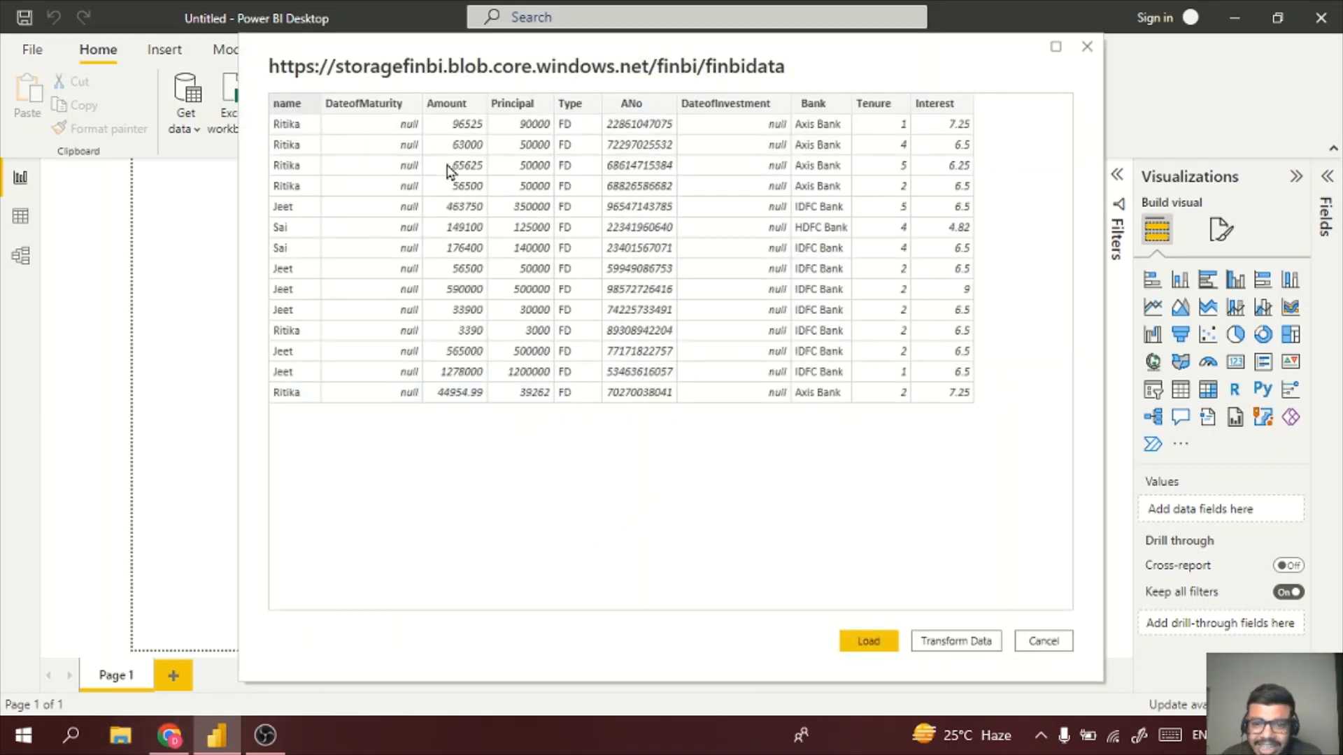
# - Load the previewed finbidata table into the report and apply the pending query changes
pyautogui.click(883, 642)
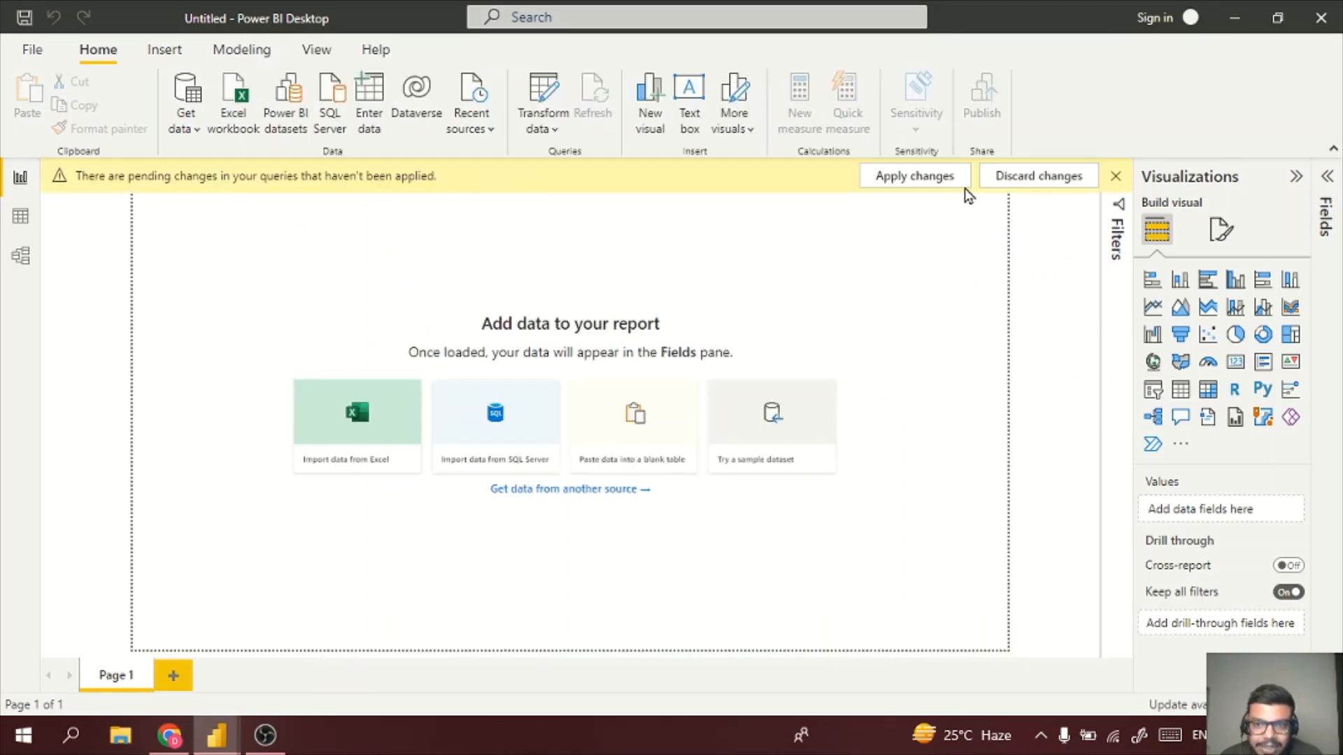
pyautogui.click(962, 183)
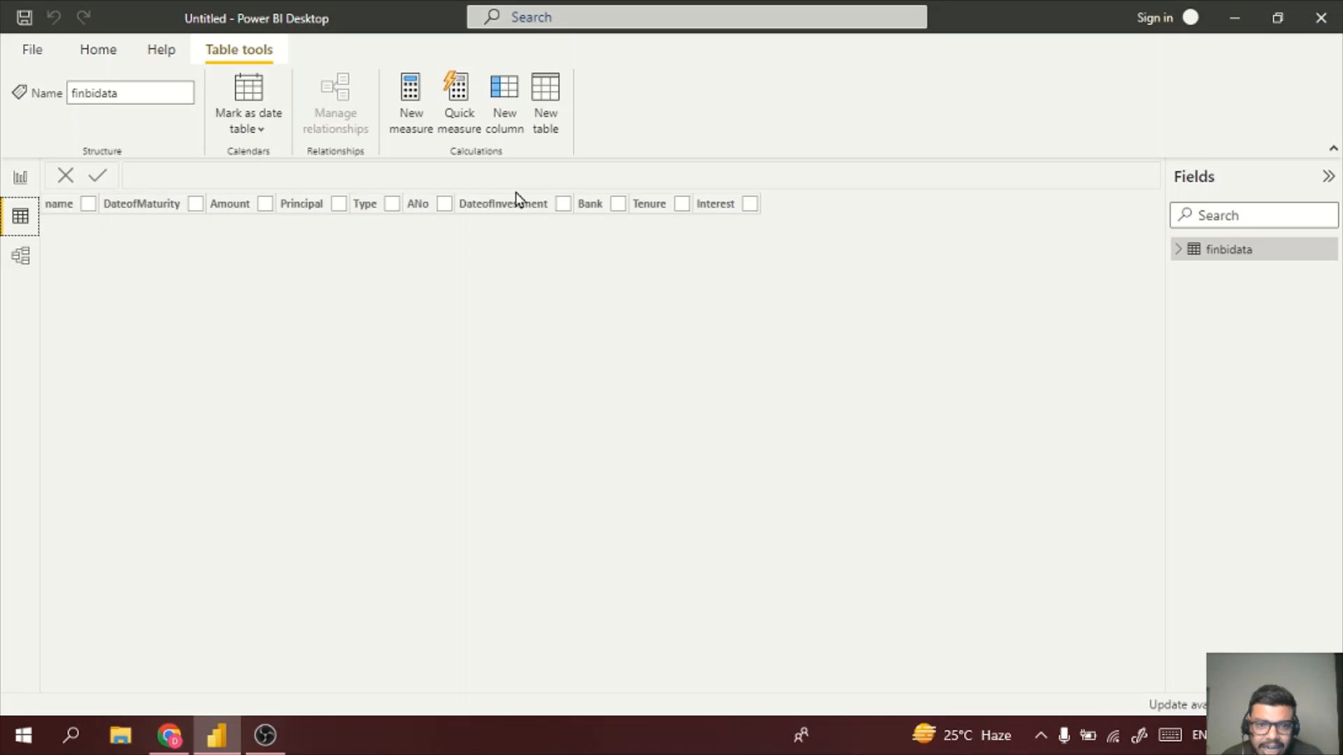
# - Switch to the FDRecord Google Sheet in Chrome and examine the formulas behind columns F, B and C
pyautogui.hotkey('alt', 'Tab')
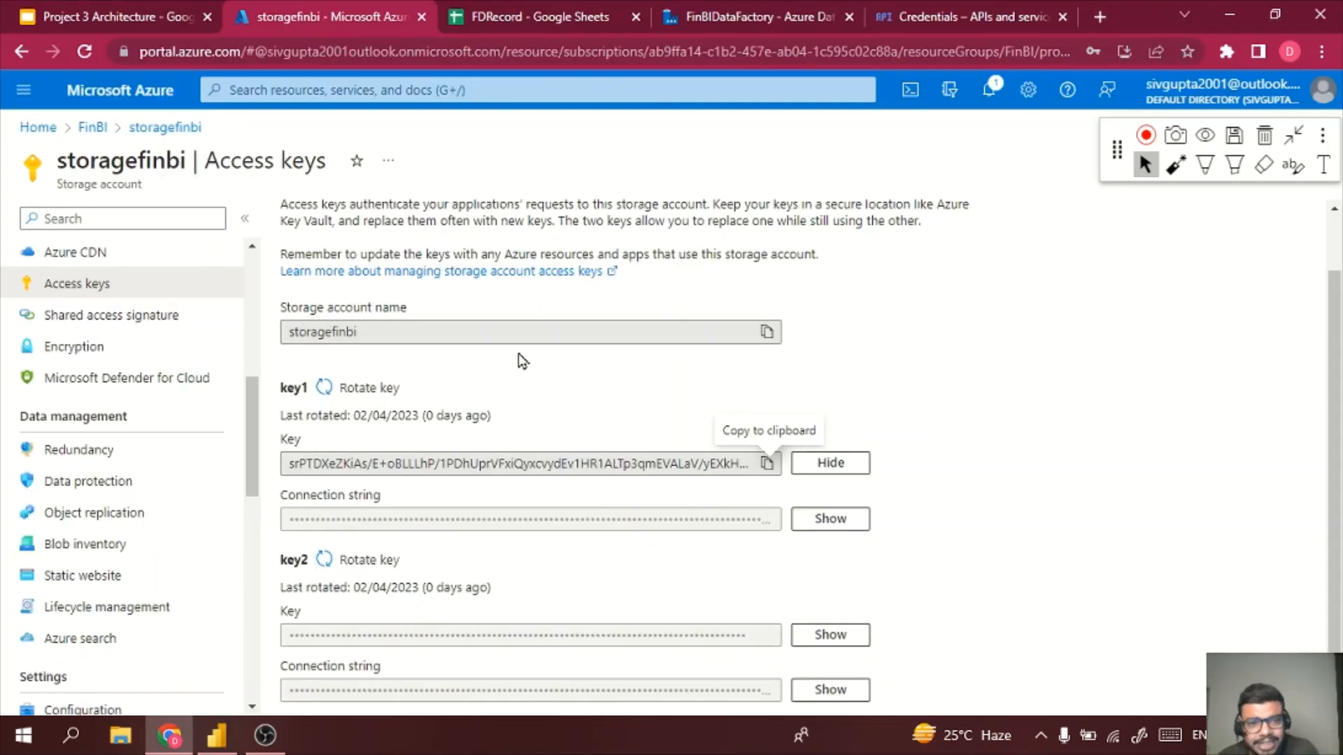
pyautogui.hotkey('ctrl', 'Tab')
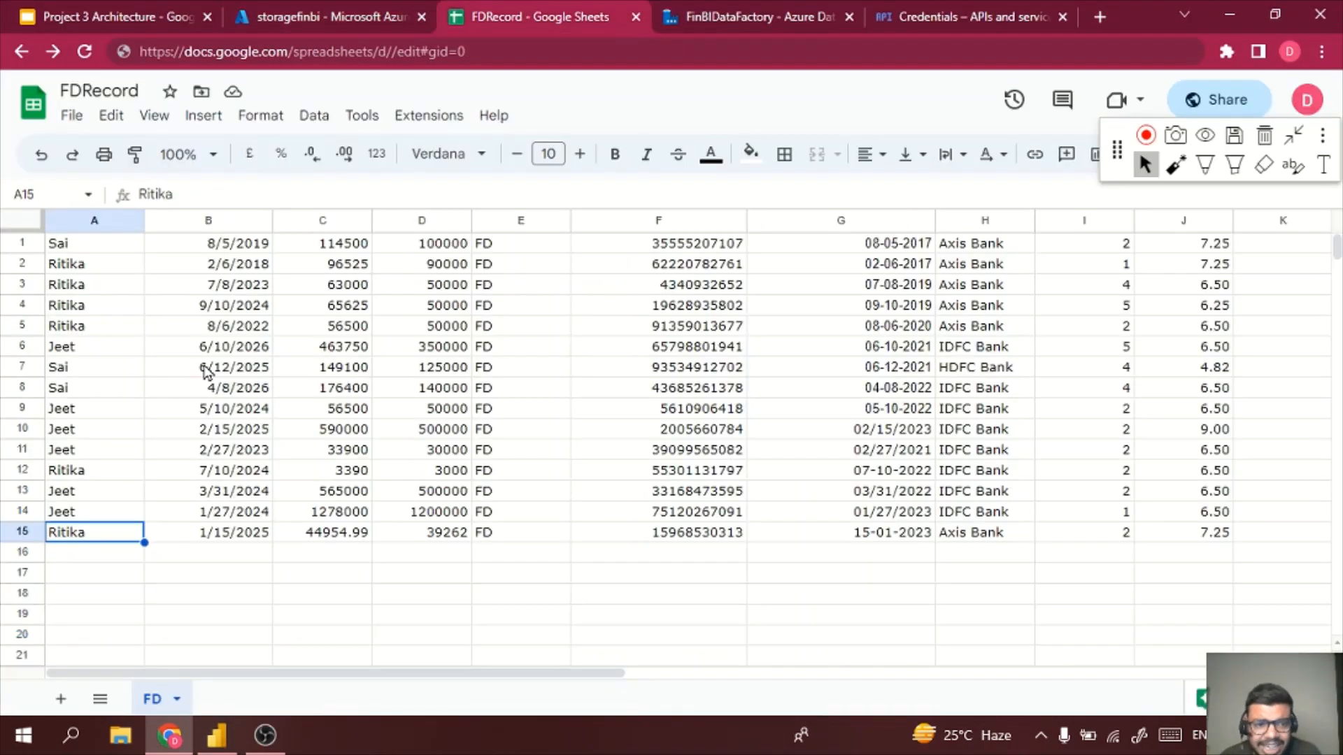
pyautogui.scroll(-1, 420, 383)
pyautogui.click(620, 392)
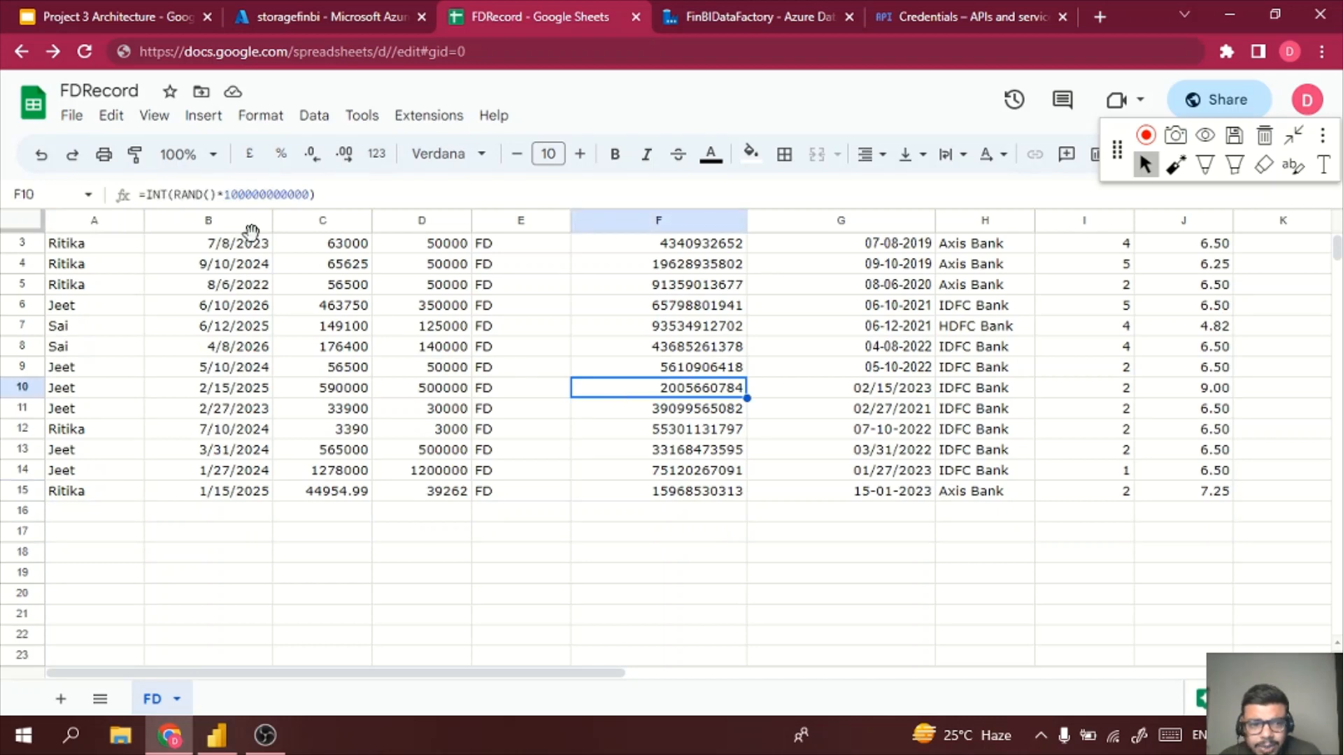
pyautogui.click(248, 241)
pyautogui.click(239, 284)
pyautogui.click(242, 350)
pyautogui.click(299, 496)
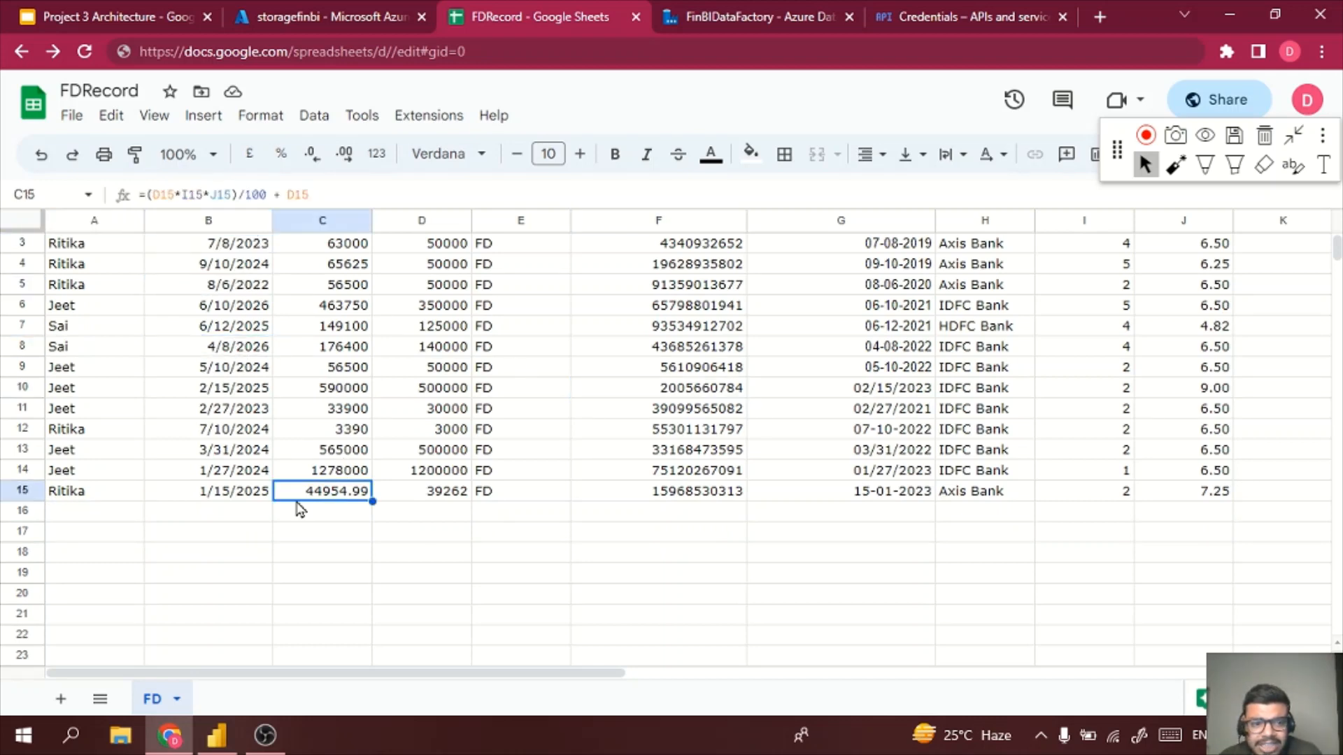
pyautogui.click(239, 496)
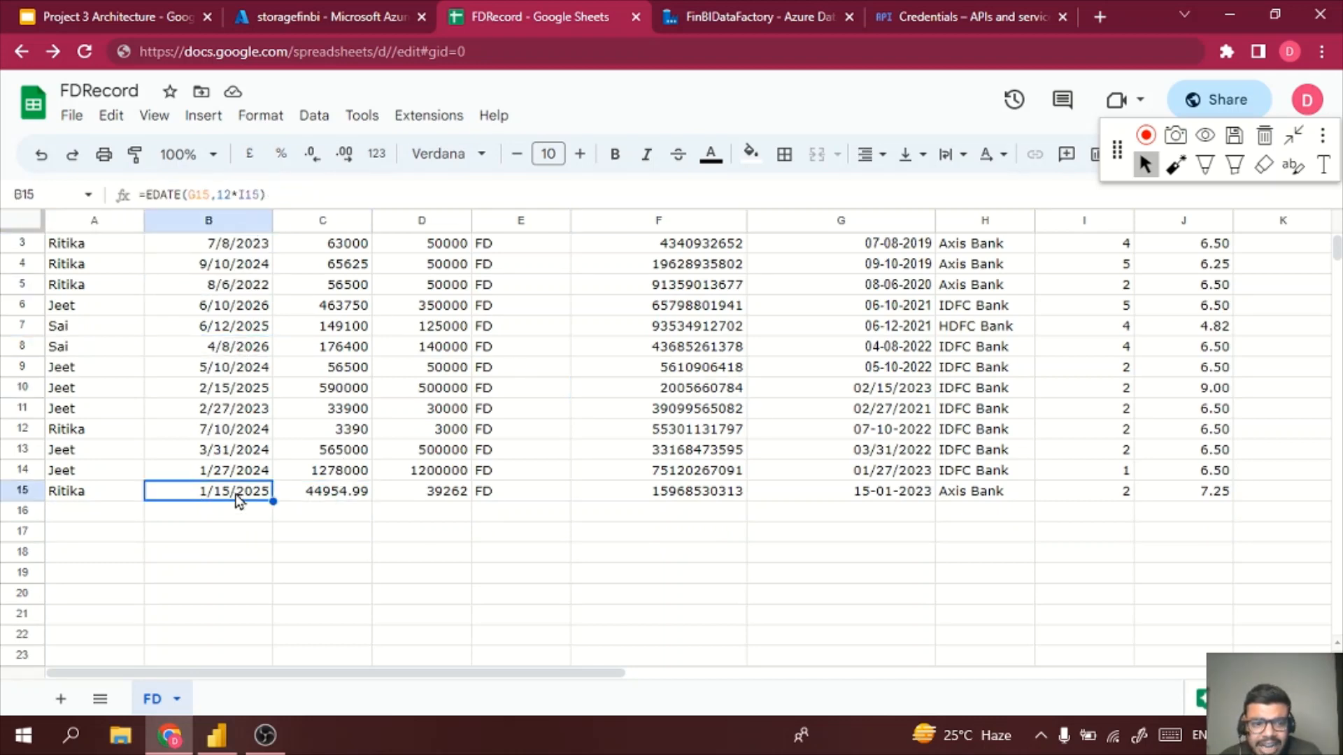
# - Highlight the full record range A1:J15 on the FD sheet to review it, and clear the selection
pyautogui.click(1182, 498)
pyautogui.hotkey('shift', 'Up')
pyautogui.hotkey('shift', 'Up')
pyautogui.hotkey('shift', 'Up')
pyautogui.hotkey('shift', 'Up')
pyautogui.hotkey('shift', 'Up')
pyautogui.hotkey('shift', 'Up')
pyautogui.hotkey('shift', 'Up')
pyautogui.hotkey('shift', 'Up')
pyautogui.hotkey('shift', 'Up')
pyautogui.hotkey('shift', 'Up')
pyautogui.hotkey('shift', 'Up')
pyautogui.hotkey('shift', 'Up')
pyautogui.hotkey('shift', 'Up')
pyautogui.hotkey('shift', 'Up')
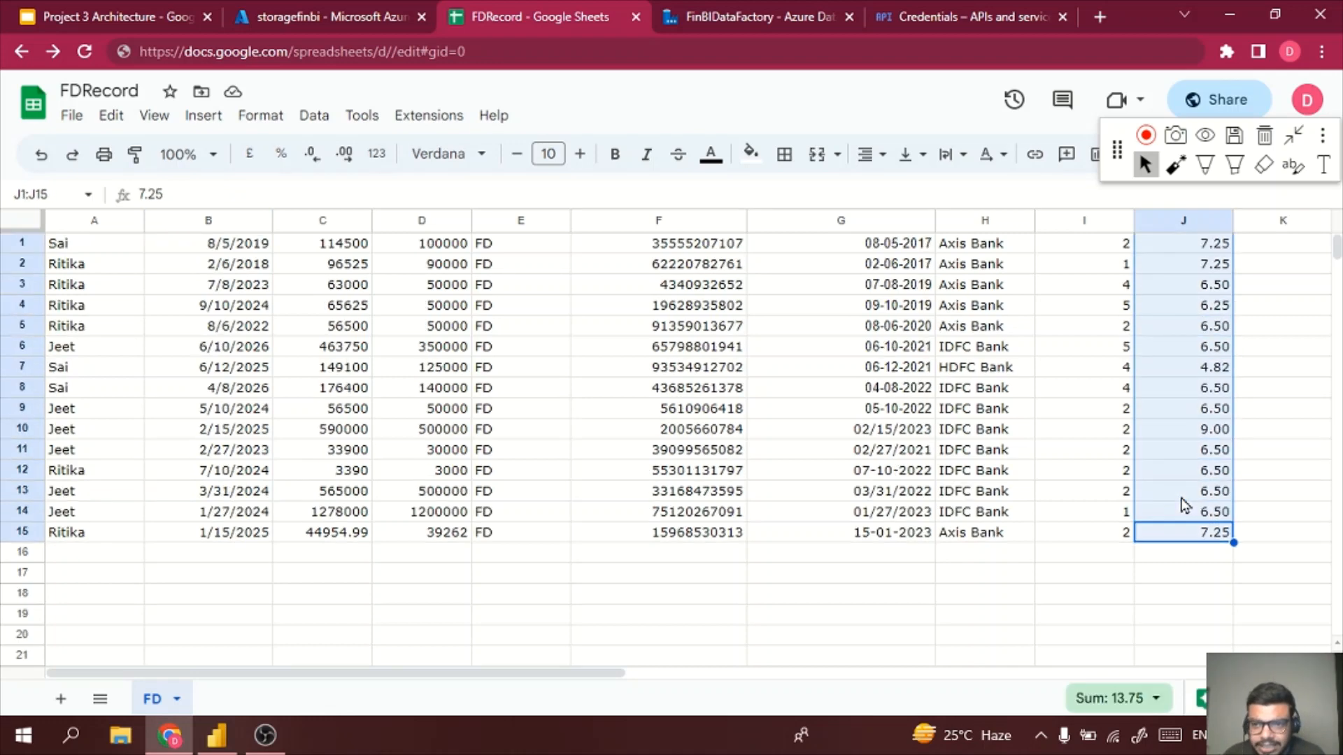
pyautogui.hotkey('shift', 'Left')
pyautogui.hotkey('shift', 'Left')
pyautogui.hotkey('shift', 'Left')
pyautogui.hotkey('shift', 'Left')
pyautogui.hotkey('shift', 'Left')
pyautogui.hotkey('shift', 'Left')
pyautogui.hotkey('shift', 'Left')
pyautogui.hotkey('shift', 'Left')
pyautogui.hotkey('shift', 'Left')
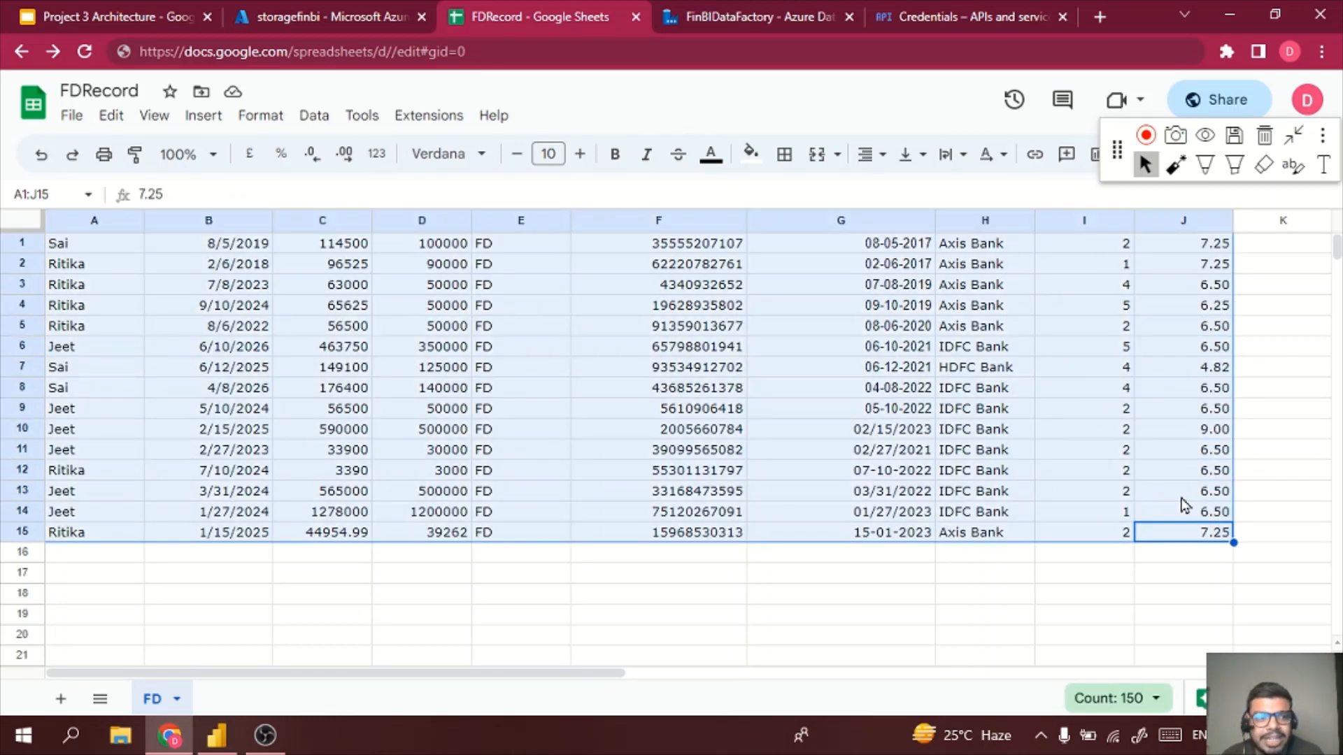
pyautogui.hotkey('shift', 'Down')
pyautogui.press('Up')
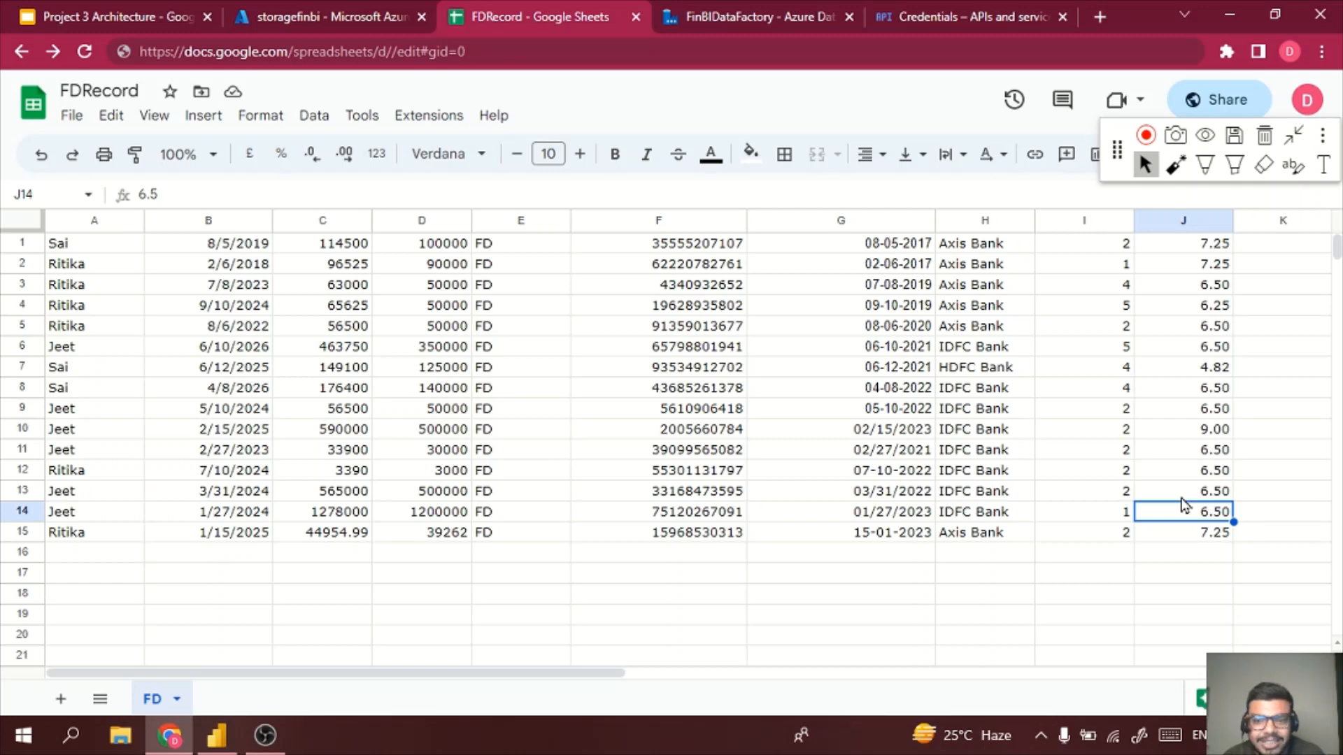
# - Select cells A1:A16 in the name column of the FD sheet
pyautogui.click(100, 245)
pyautogui.hotkey('shift', 'Down')
pyautogui.hotkey('shift', 'Down')
pyautogui.hotkey('shift', 'Down')
pyautogui.hotkey('shift', 'Down')
pyautogui.hotkey('shift', 'Down')
pyautogui.hotkey('shift', 'Down')
pyautogui.hotkey('shift', 'Down')
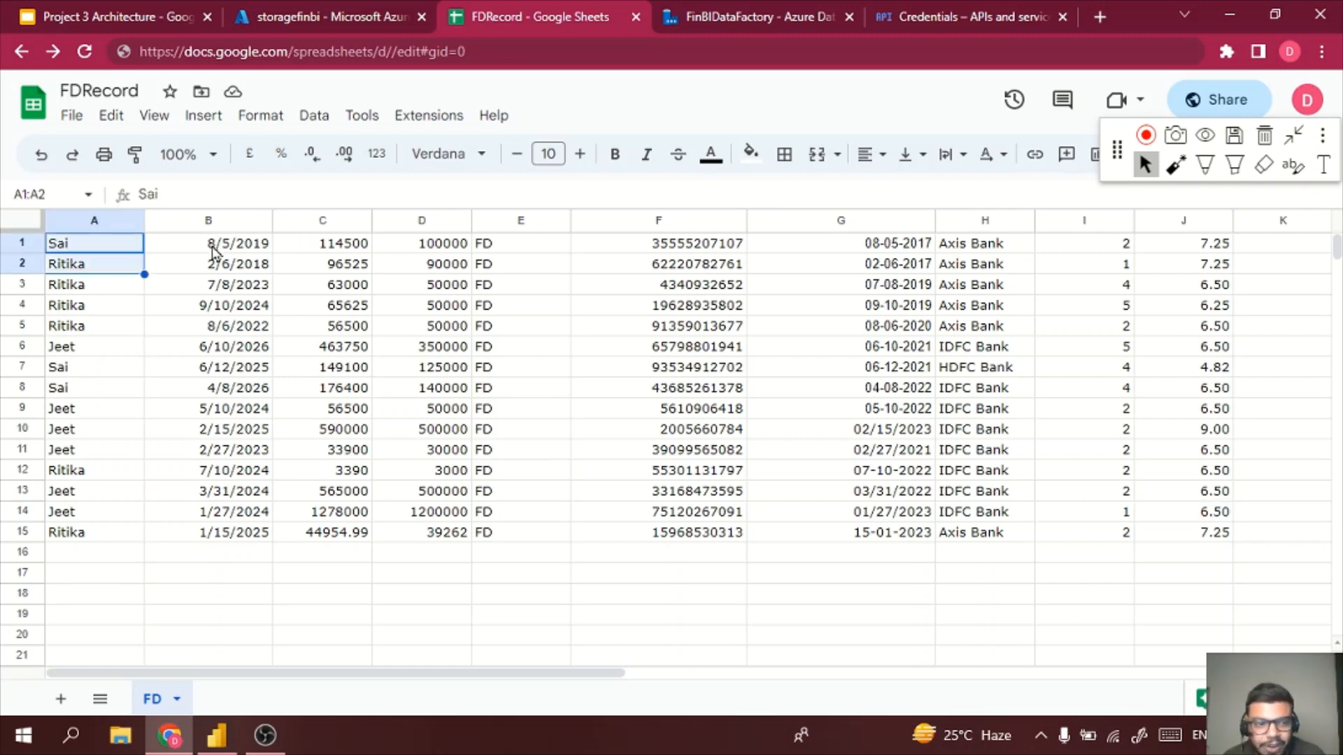
pyautogui.hotkey('shift', 'Down')
pyautogui.hotkey('shift', 'Down')
pyautogui.hotkey('shift', 'Down')
pyautogui.hotkey('shift', 'Down')
pyautogui.hotkey('shift', 'Down')
pyautogui.hotkey('shift', 'Down')
pyautogui.hotkey('shift', 'Down')
pyautogui.hotkey('shift', 'Down')
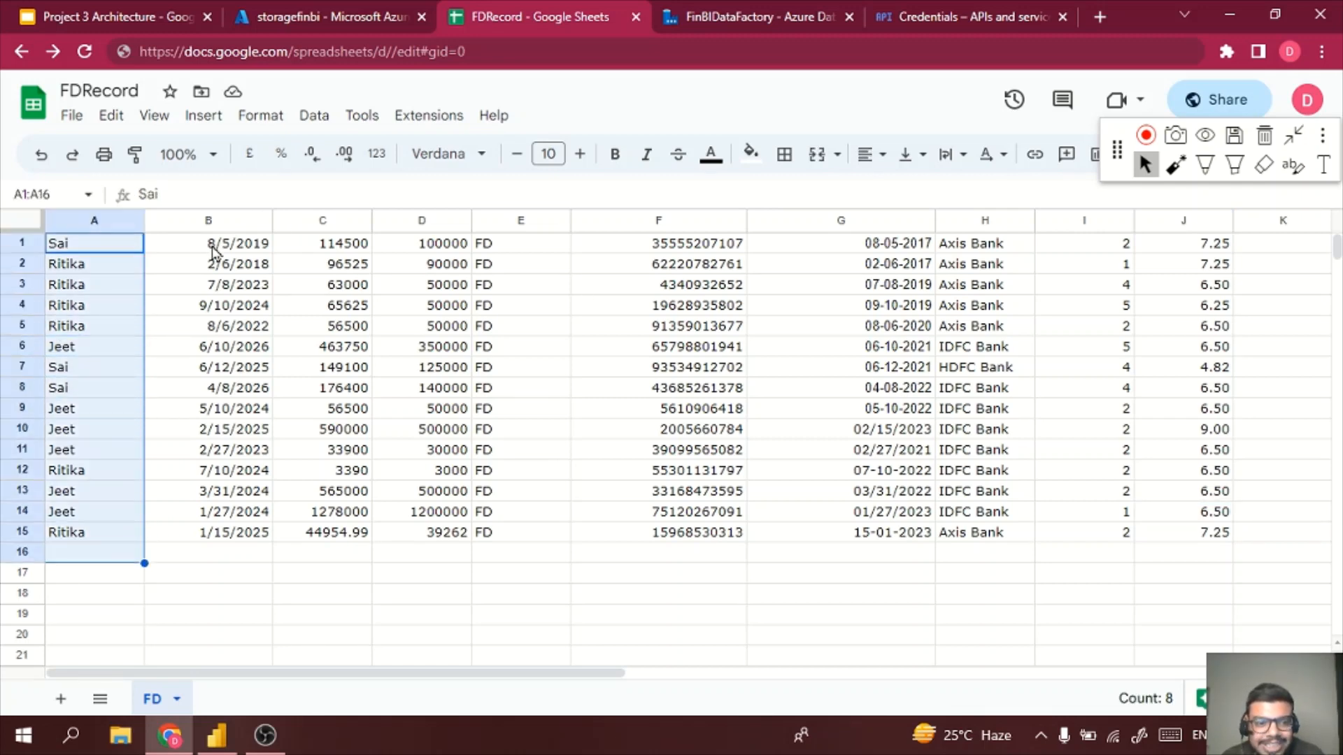
# - Extend the selection to the full record range A1:J15 on the FD sheet and copy it
pyautogui.hotkey('shift', 'Up')
pyautogui.hotkey('shift', 'Right')
pyautogui.hotkey('shift', 'Right')
pyautogui.hotkey('shift', 'Right')
pyautogui.hotkey('shift', 'Right')
pyautogui.hotkey('shift', 'Right')
pyautogui.hotkey('shift', 'Right')
pyautogui.hotkey('shift', 'Right')
pyautogui.hotkey('shift', 'Right')
pyautogui.hotkey('shift', 'Right')
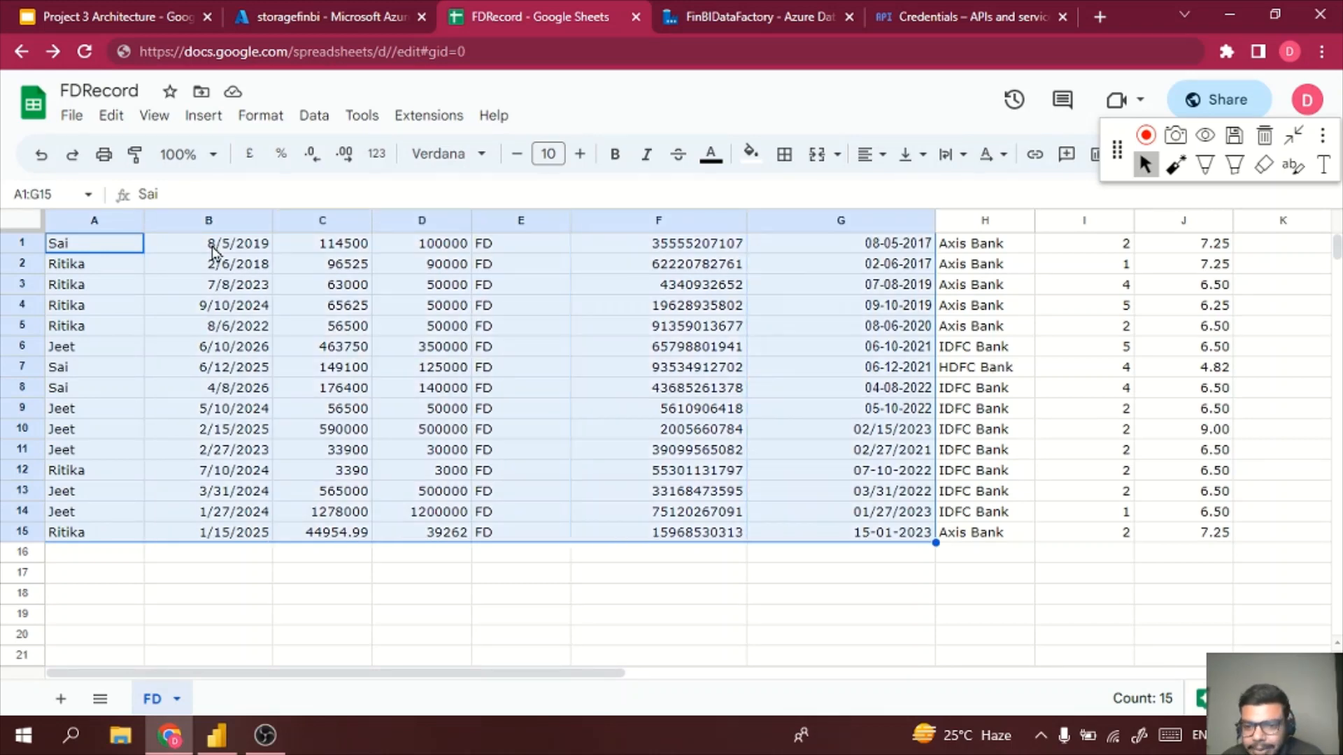
pyautogui.hotkey('ctrl', 'c')
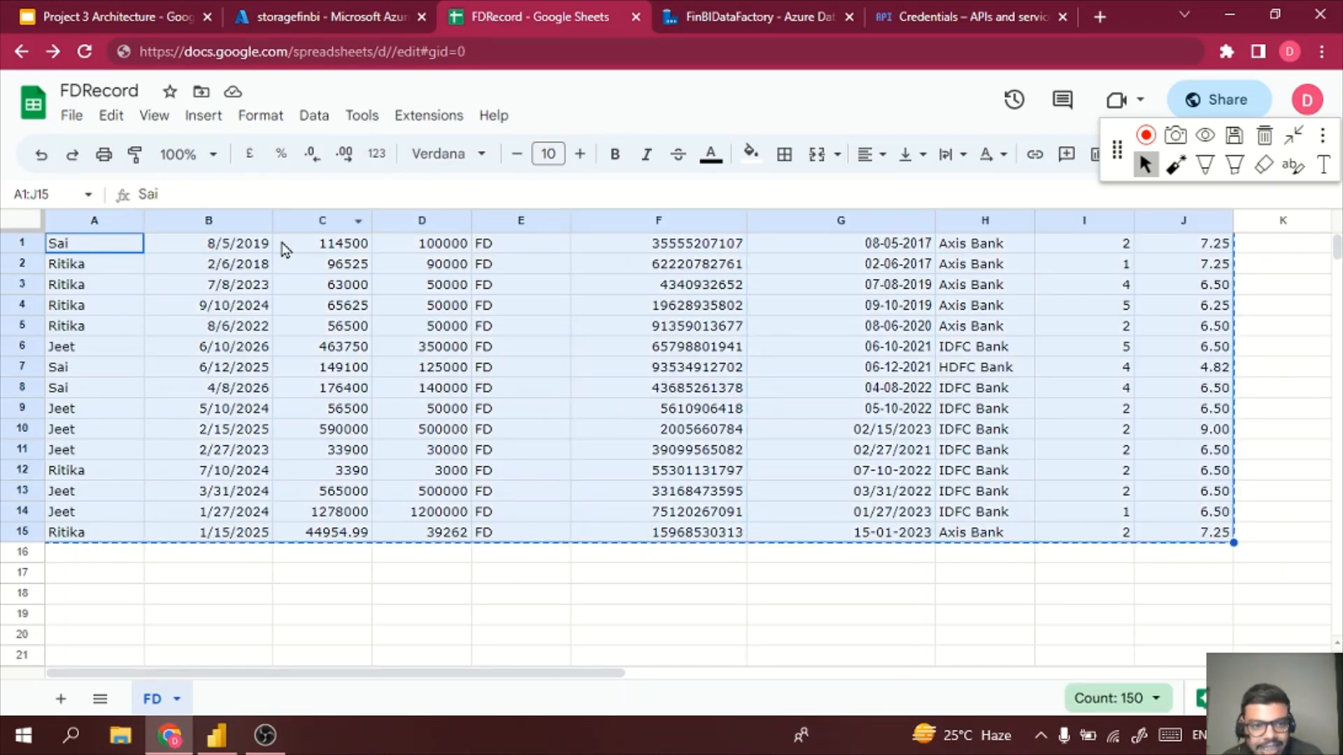
# - Paste the copied range back onto cell A1 as values only and check several cells for remaining formulas
pyautogui.click(130, 253)
pyautogui.rightClick(130, 254)
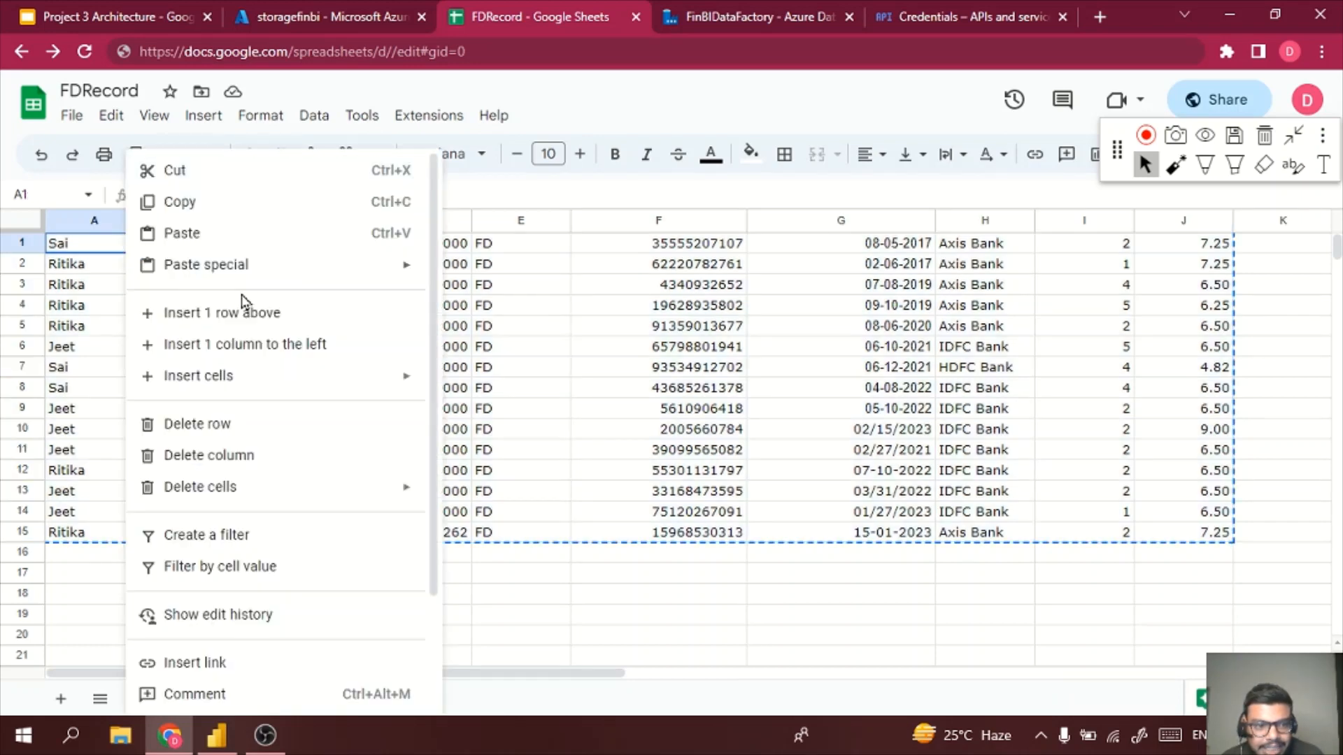
pyautogui.moveTo(370, 276)
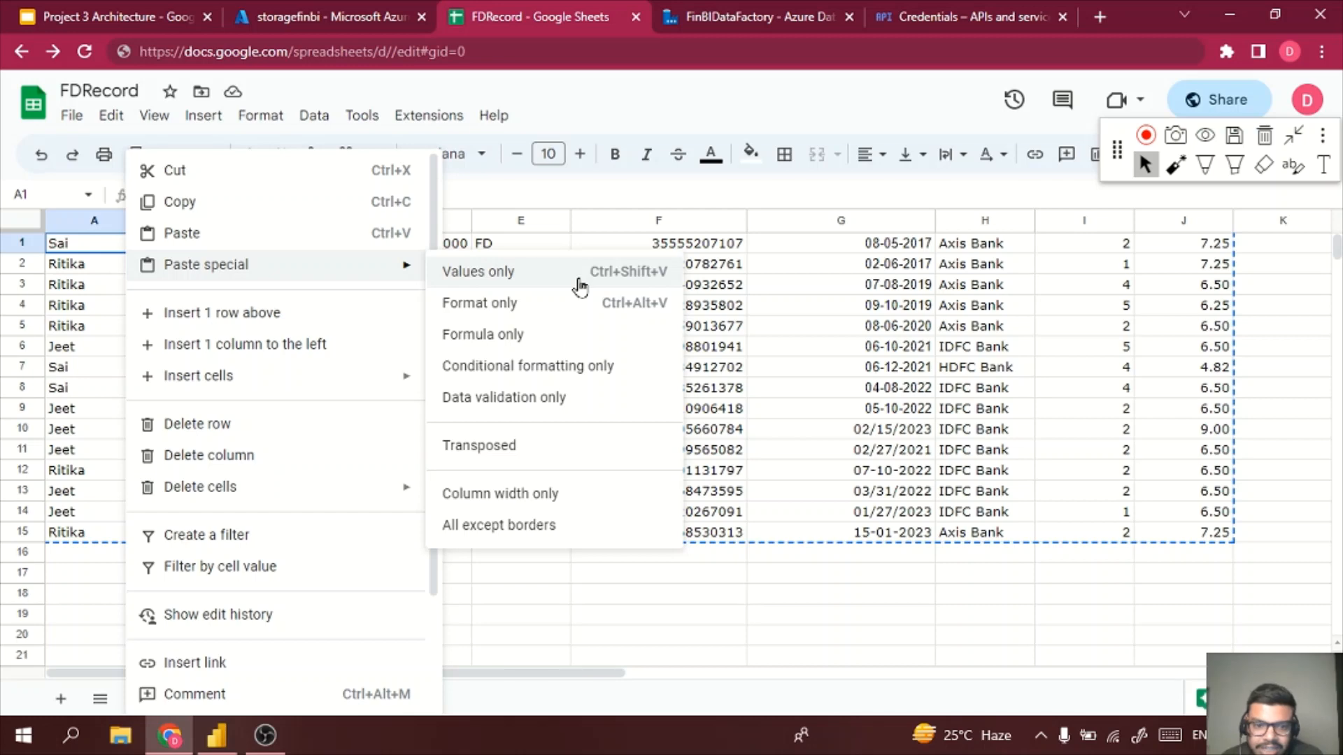
pyautogui.click(580, 273)
pyautogui.click(680, 529)
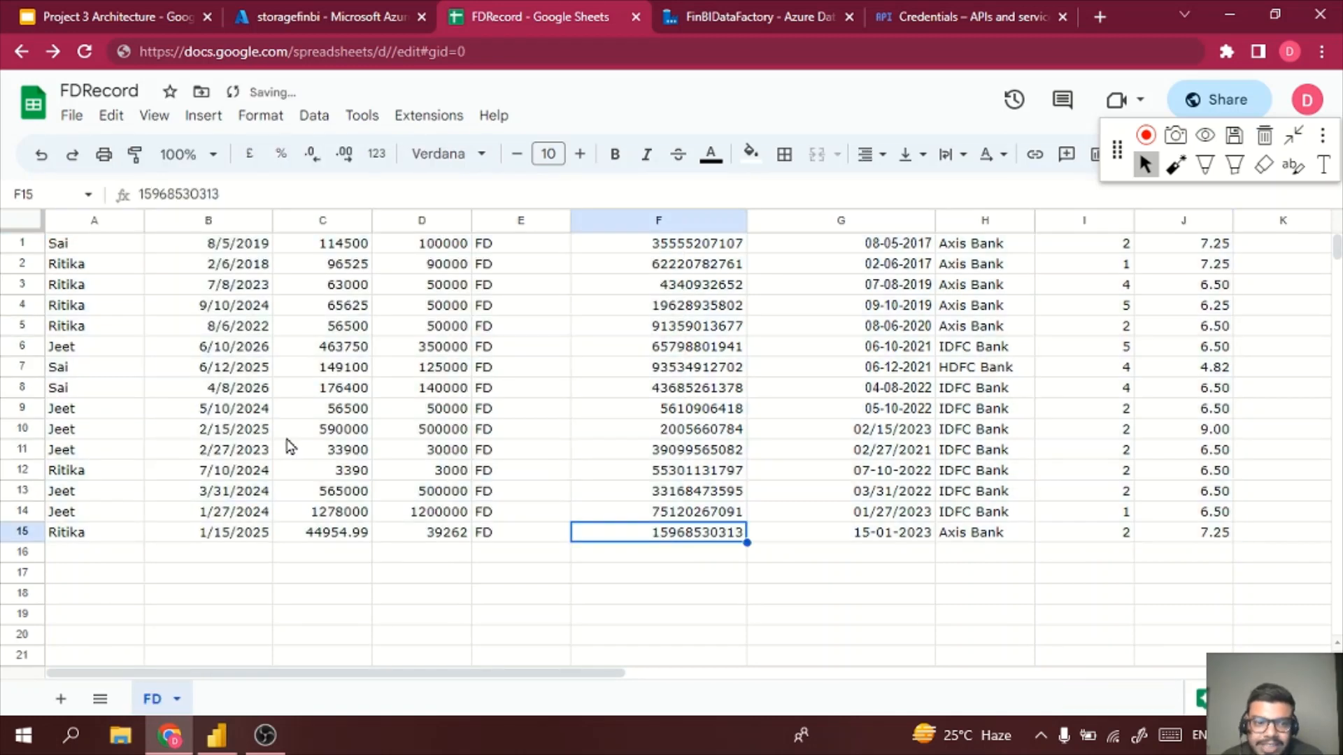
pyautogui.click(239, 438)
pyautogui.click(559, 345)
pyautogui.click(604, 345)
pyautogui.click(320, 392)
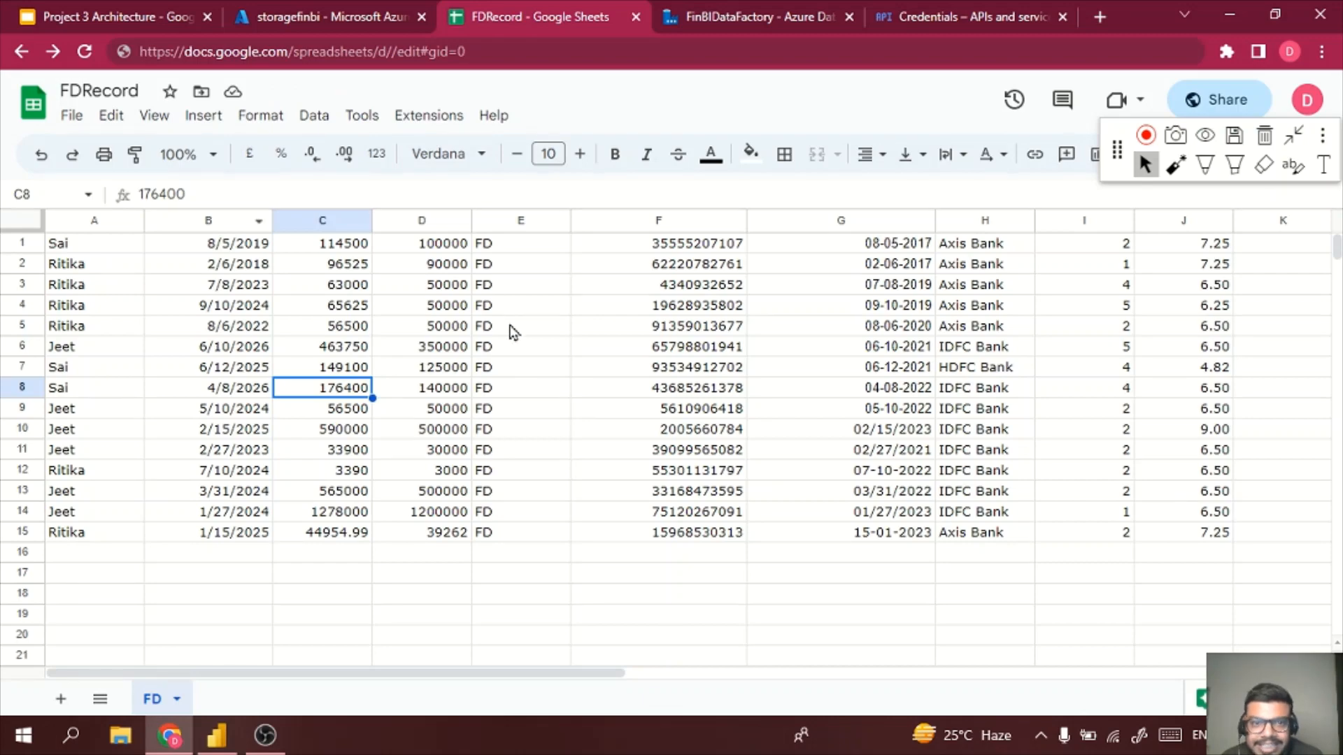
# - Switch to the FinBIDataFactory page in Azure Data Factory and open dataflow1 for authoring
pyautogui.click(327, 15)
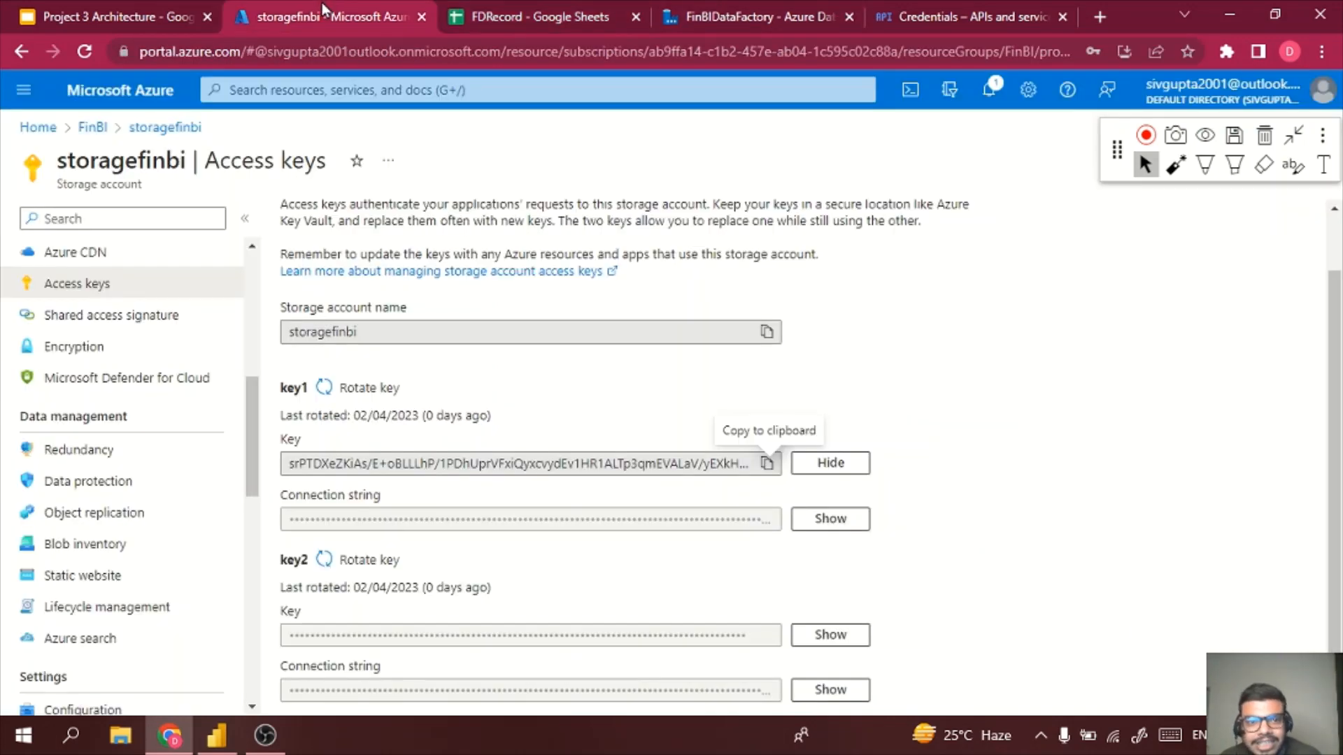
pyautogui.click(539, 15)
pyautogui.click(804, 11)
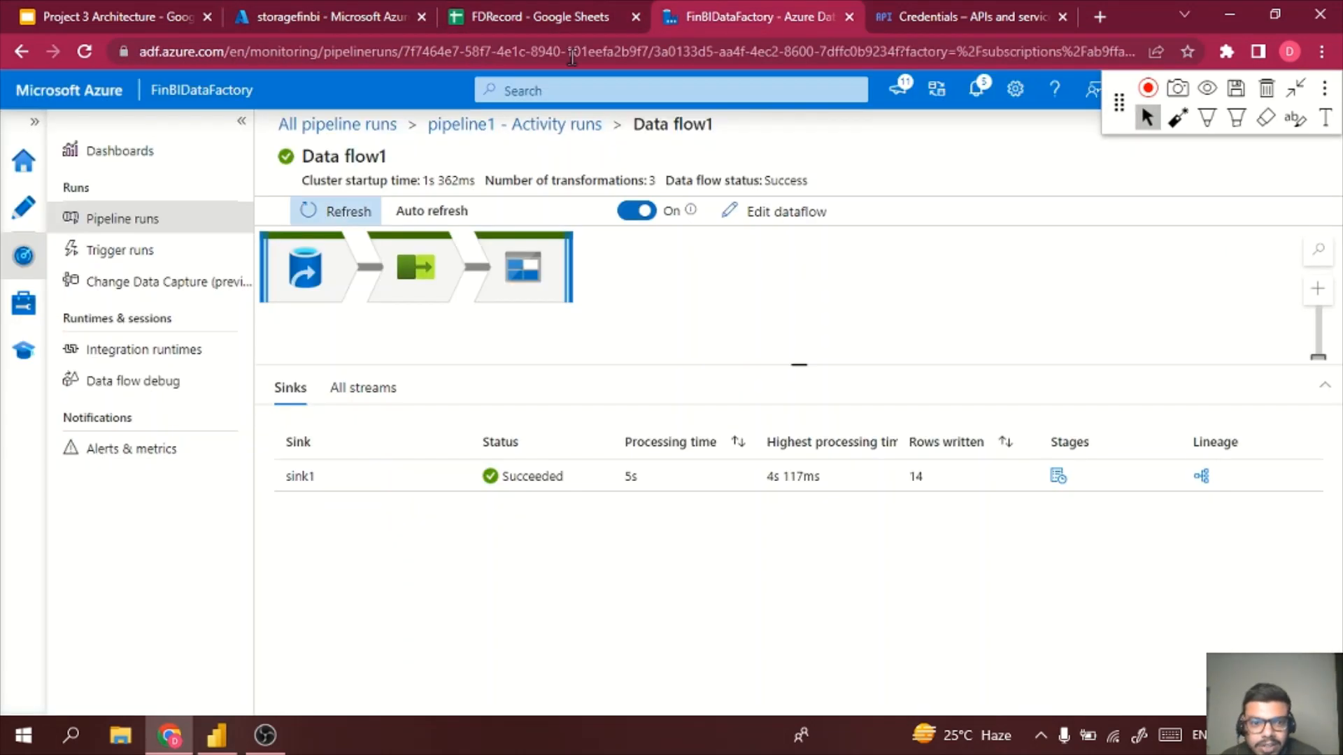
pyautogui.click(21, 223)
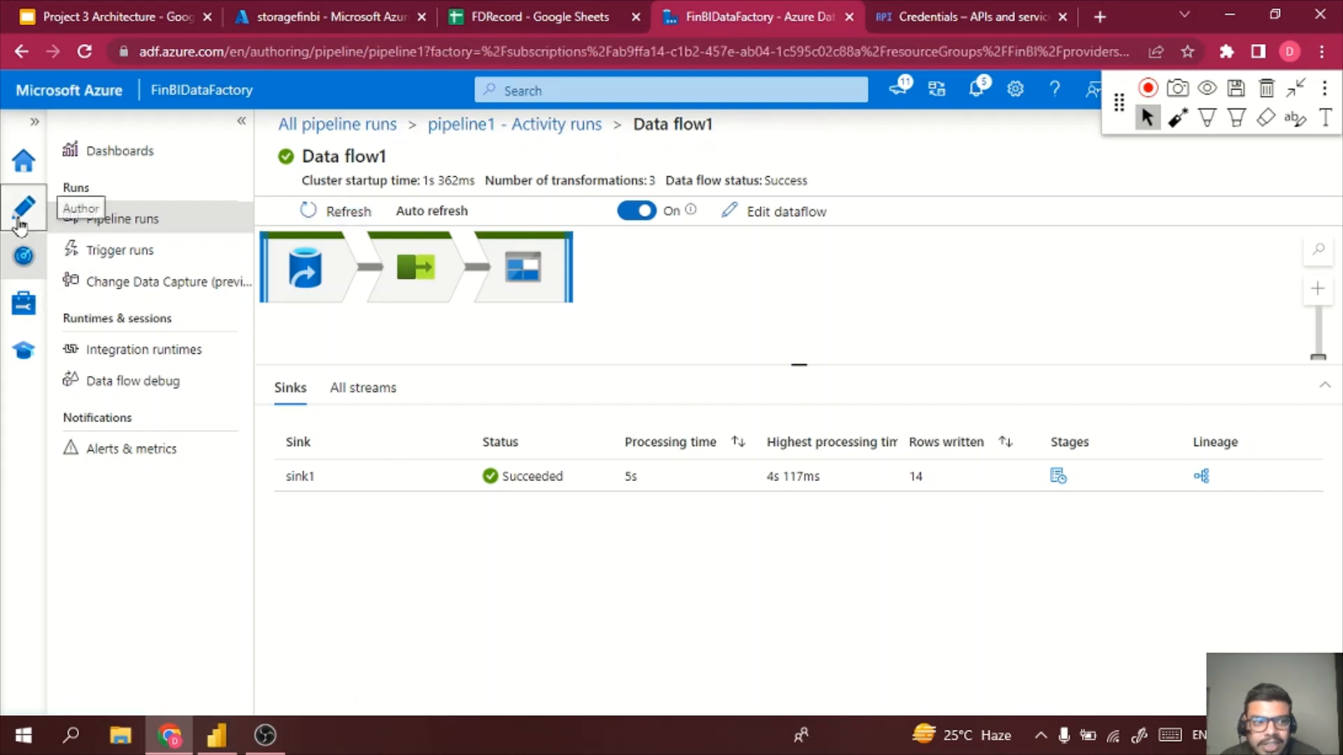
pyautogui.click(154, 378)
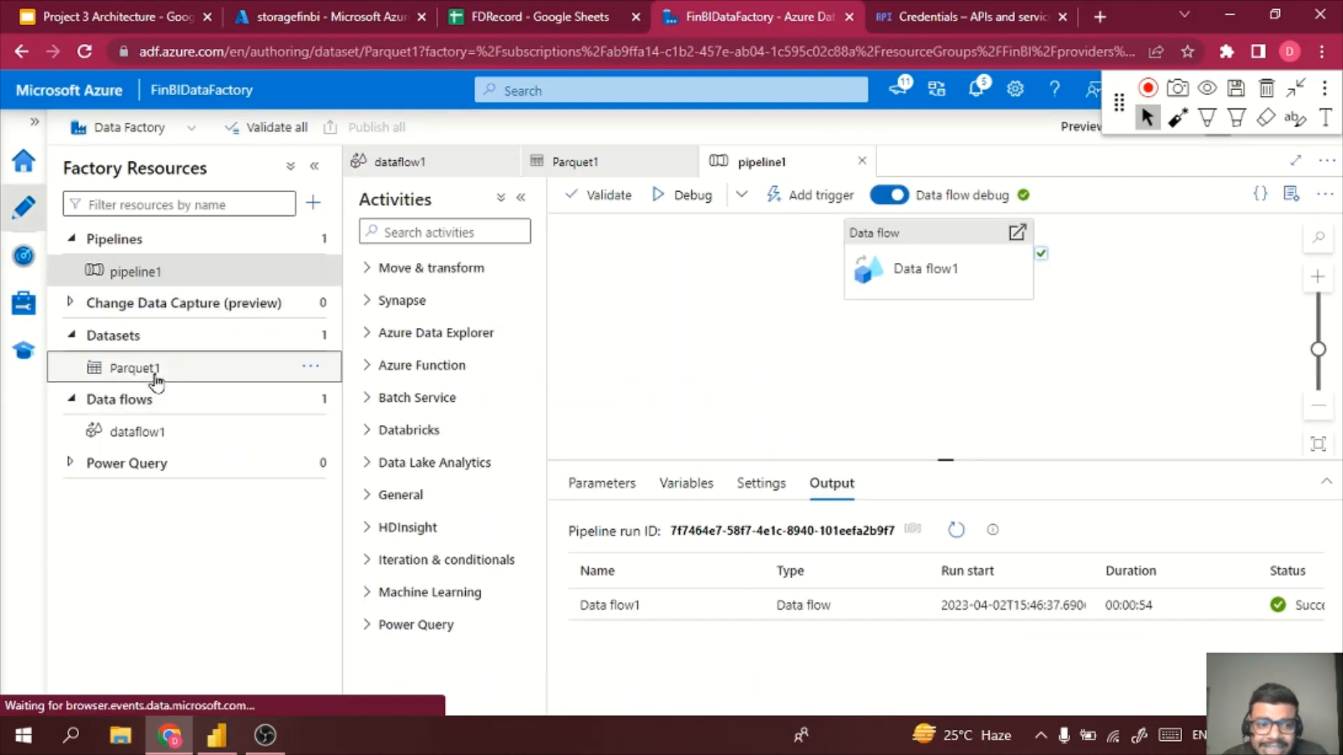
pyautogui.click(154, 432)
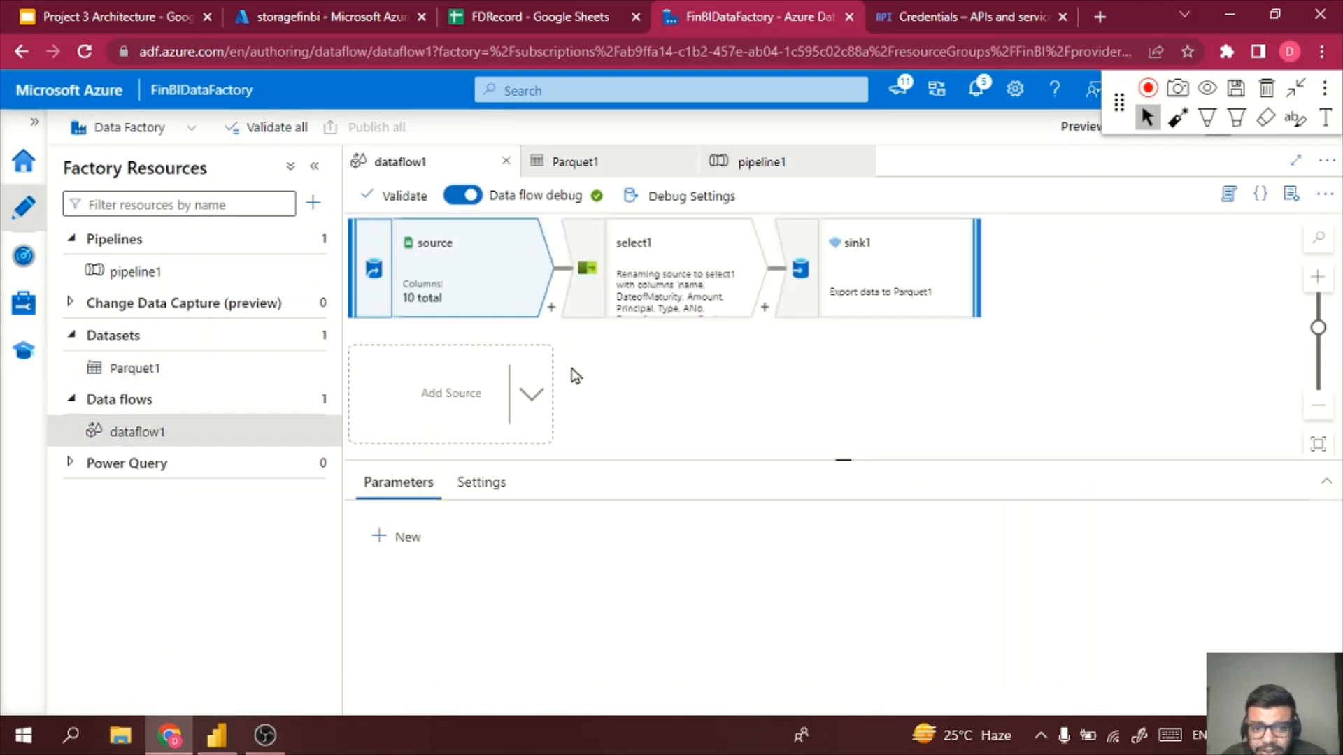
# - Select the source transformation in dataflow1, enlarge its settings area and refresh its data preview
pyautogui.moveTo(844, 456); pyautogui.dragTo(834, 417)
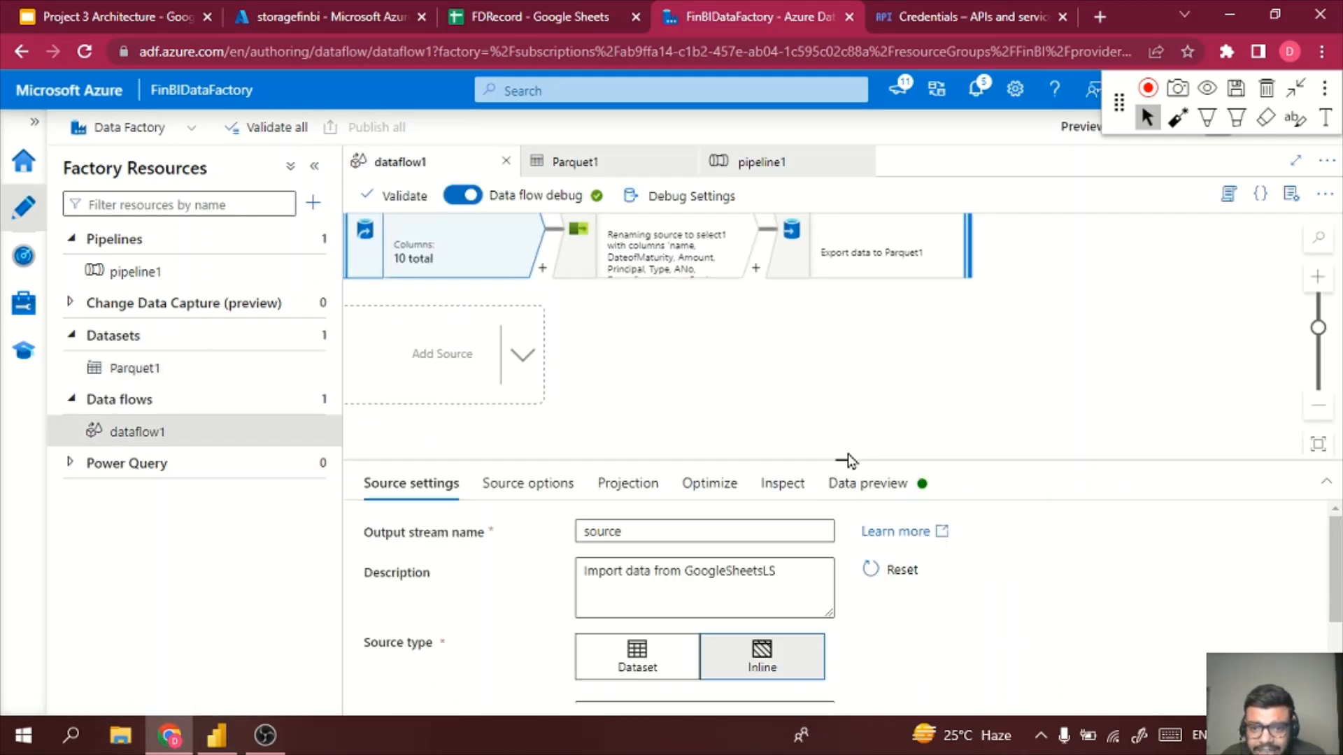
pyautogui.click(846, 456)
pyautogui.click(471, 263)
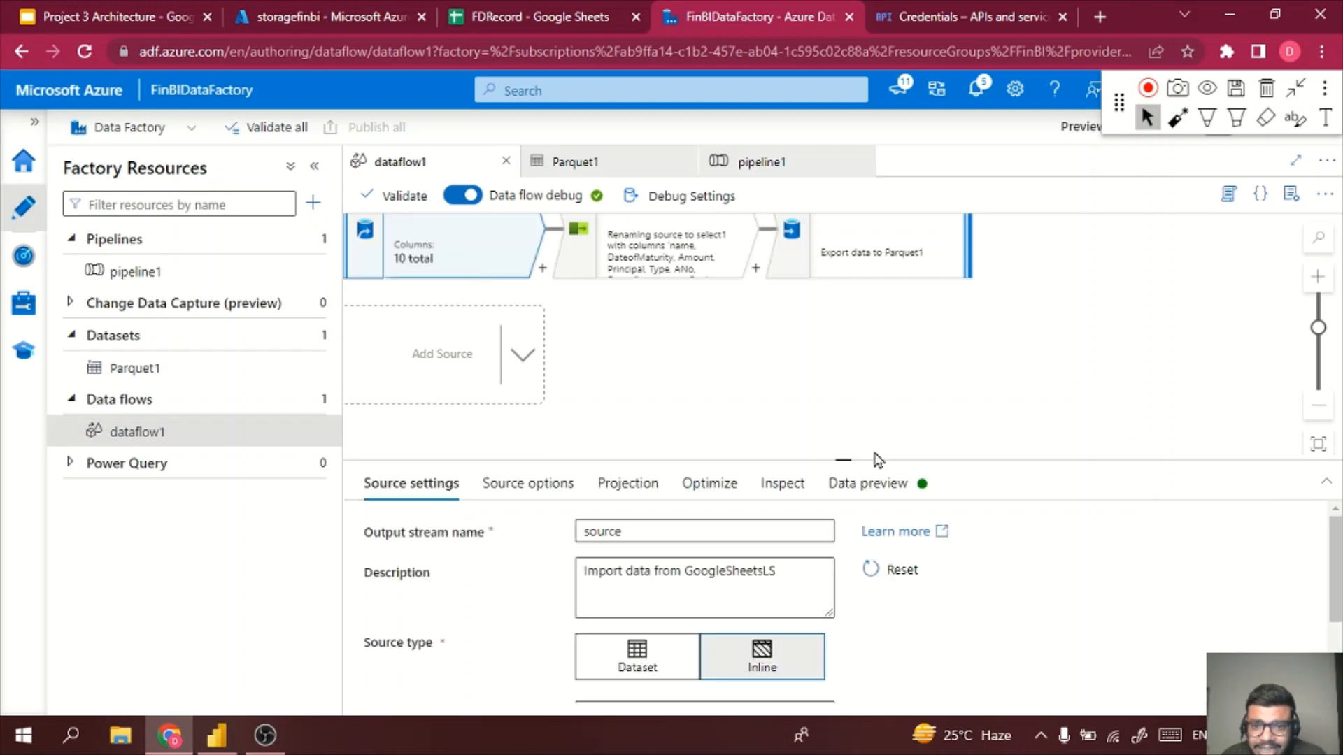
pyautogui.moveTo(845, 456); pyautogui.dragTo(844, 343)
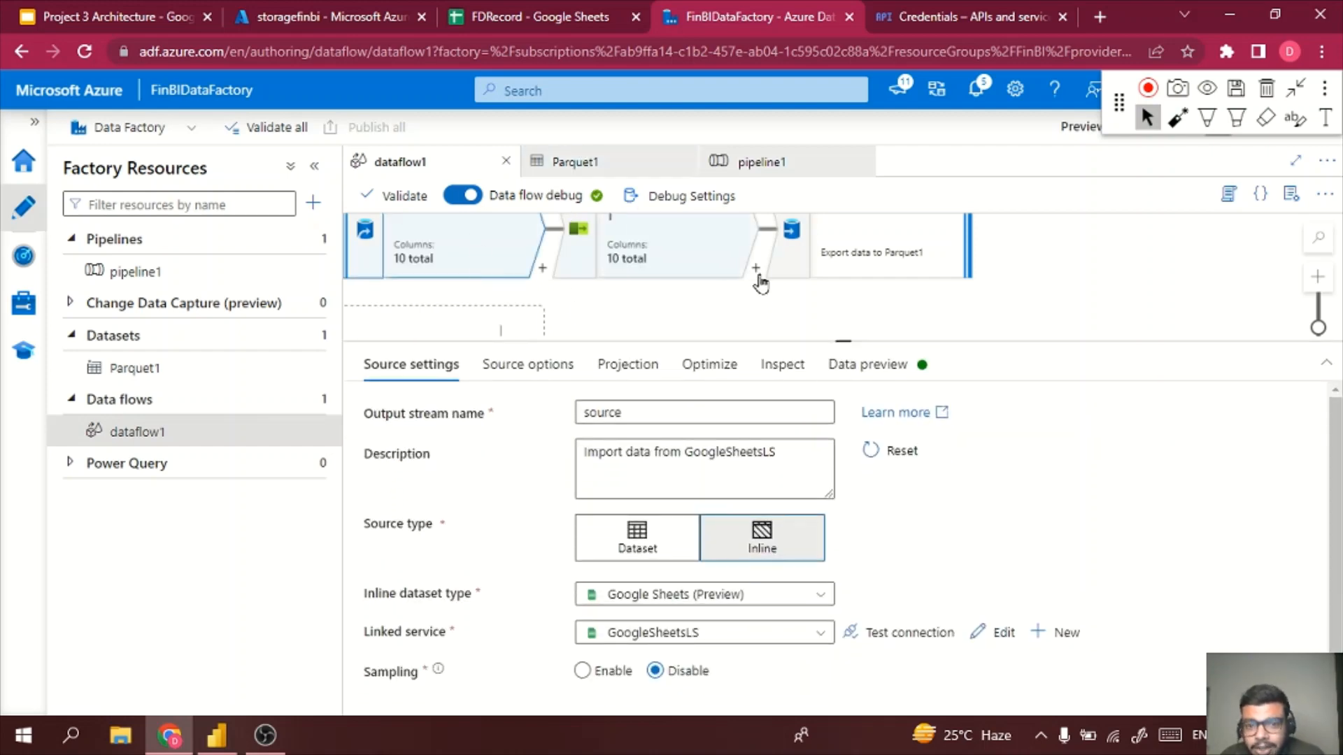
pyautogui.click(900, 369)
pyautogui.click(383, 441)
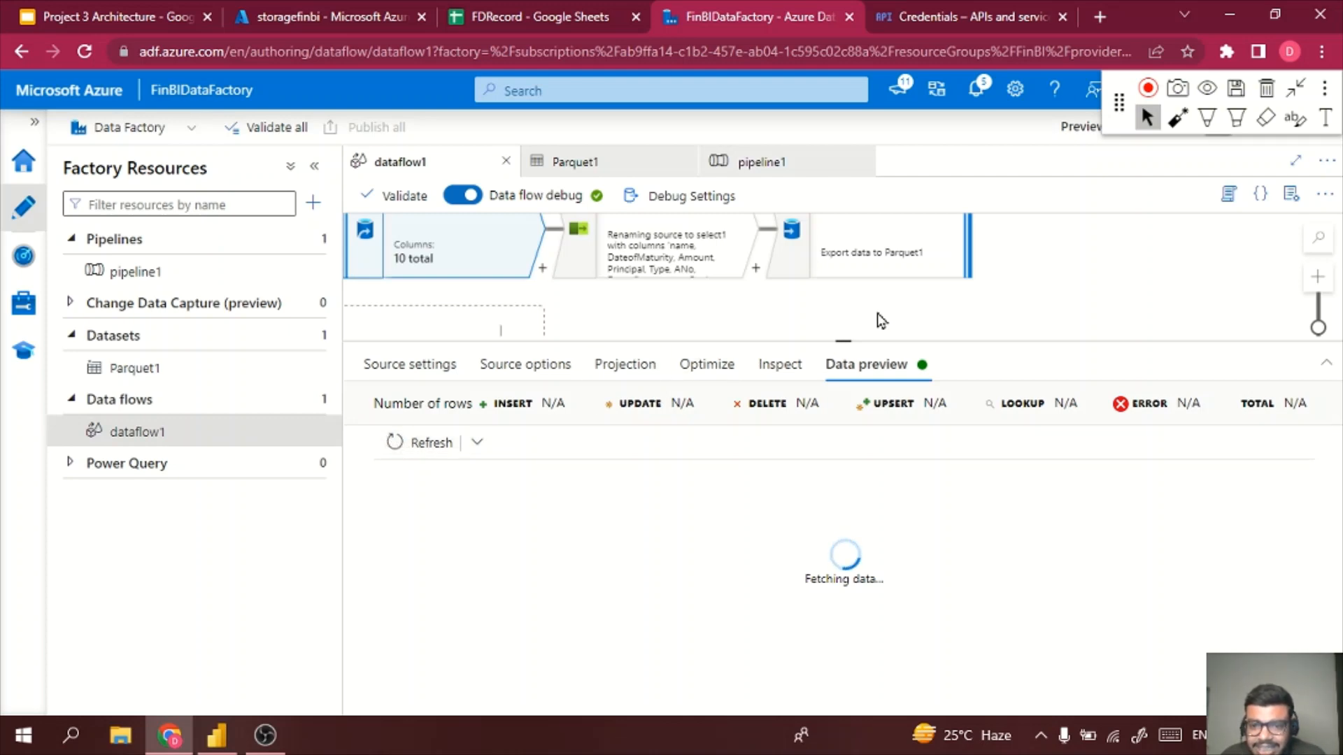
pyautogui.moveTo(843, 342); pyautogui.dragTo(843, 283)
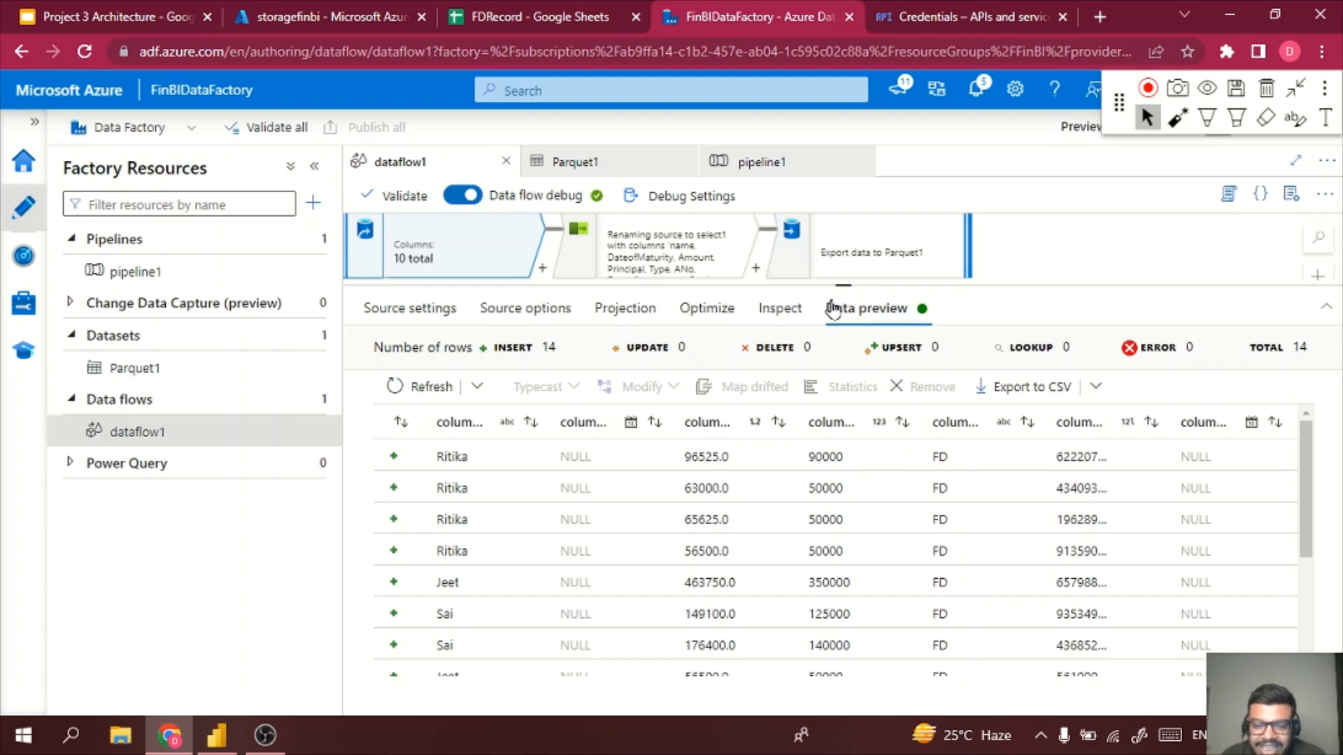
pyautogui.click(638, 424)
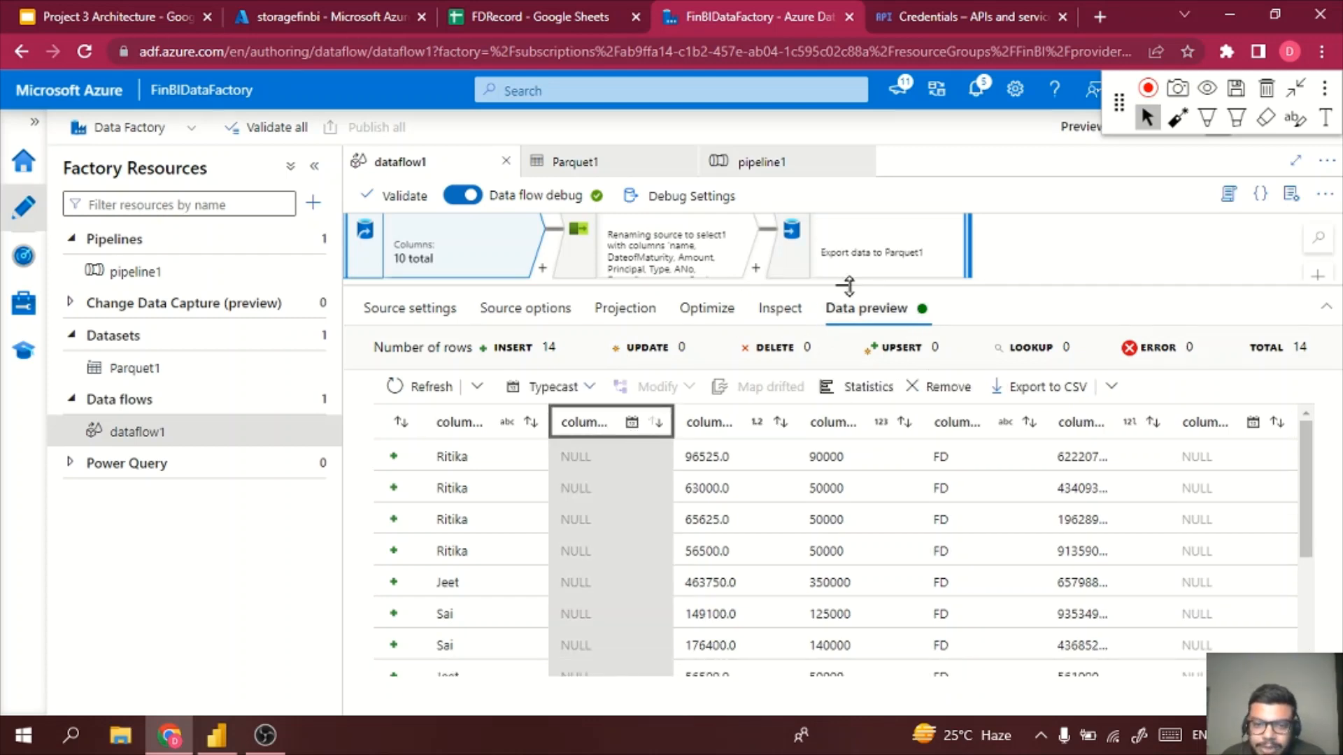
pyautogui.moveTo(848, 286); pyautogui.dragTo(818, 521)
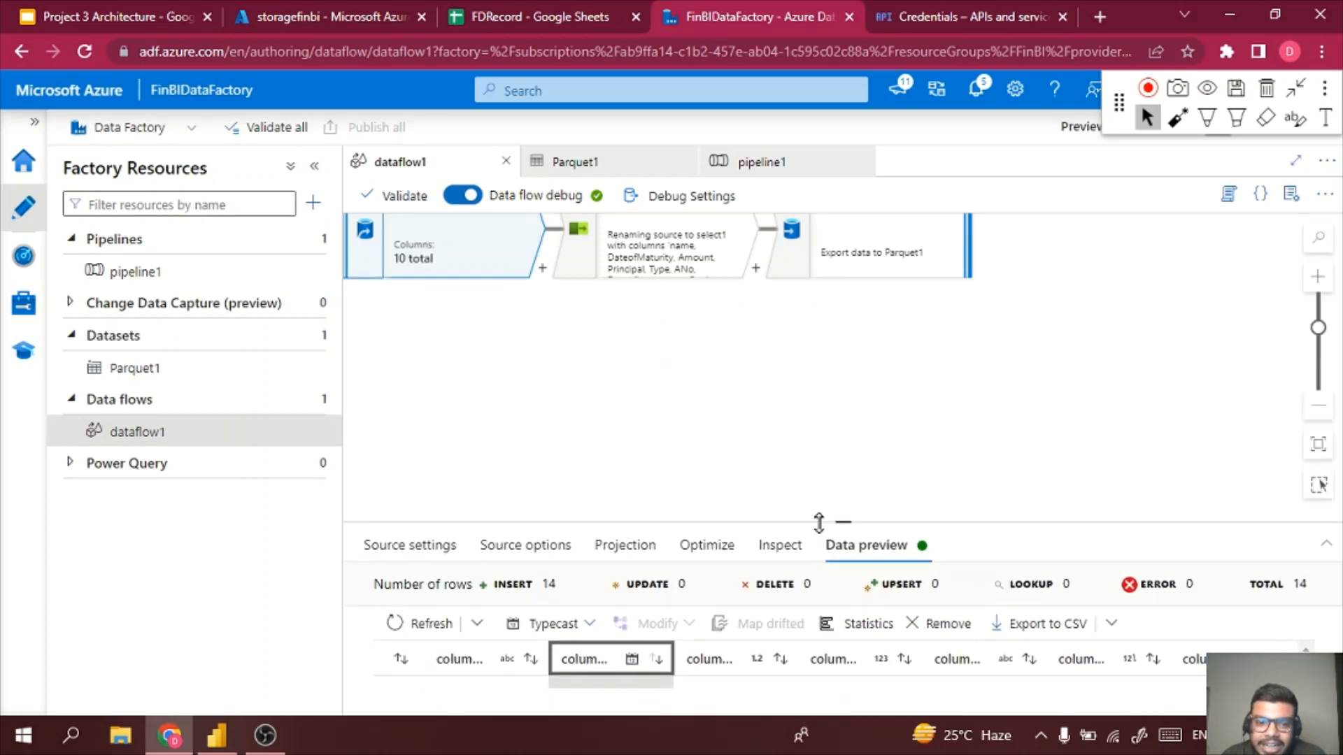
pyautogui.click(576, 630)
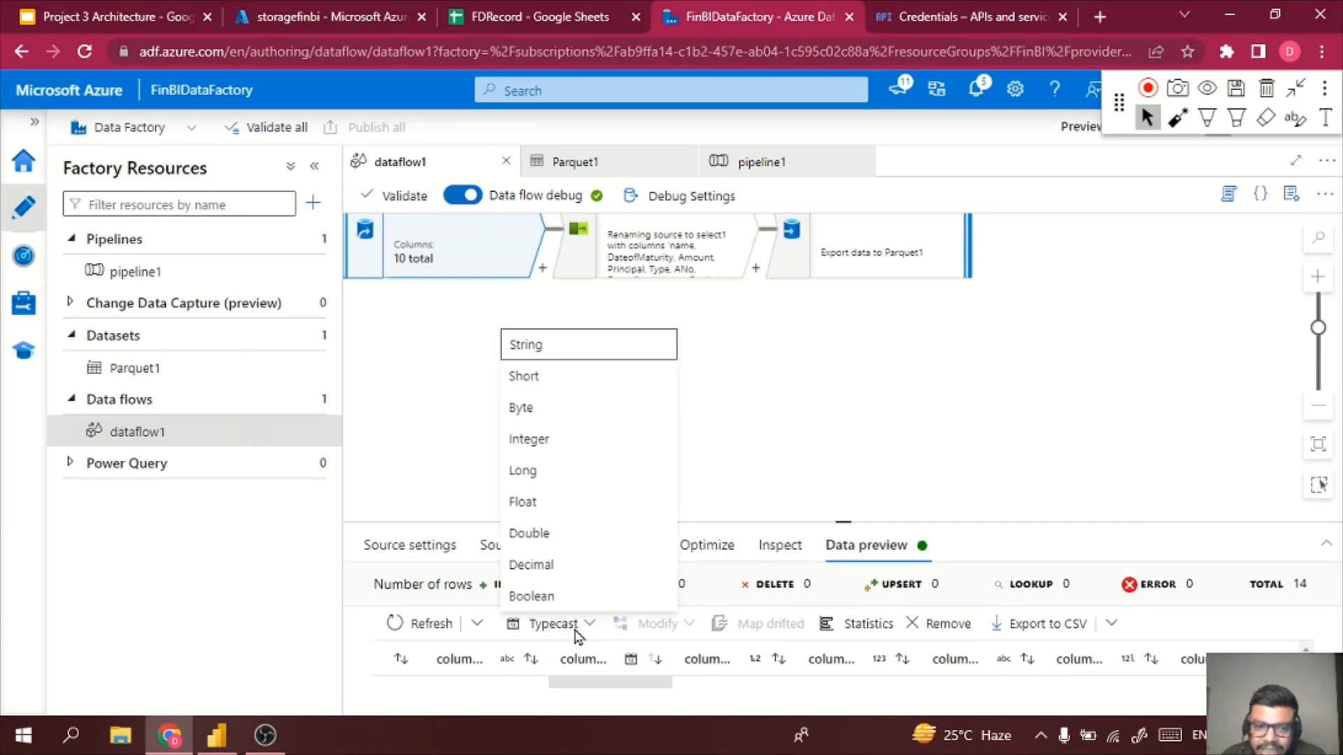
pyautogui.click(892, 486)
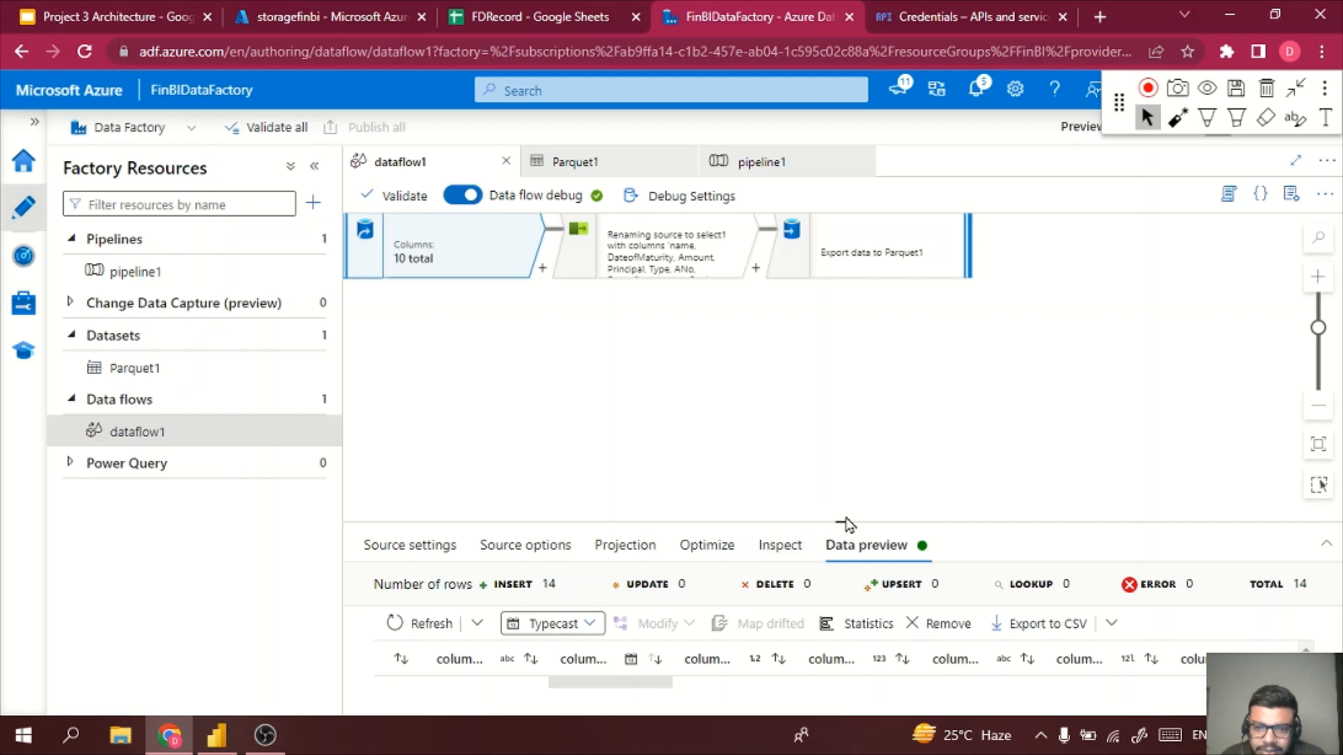
# - Validate dataflow1, close the validation output, and review the source's settings and its spreadsheet, sheet and cell range options
pyautogui.click(403, 198)
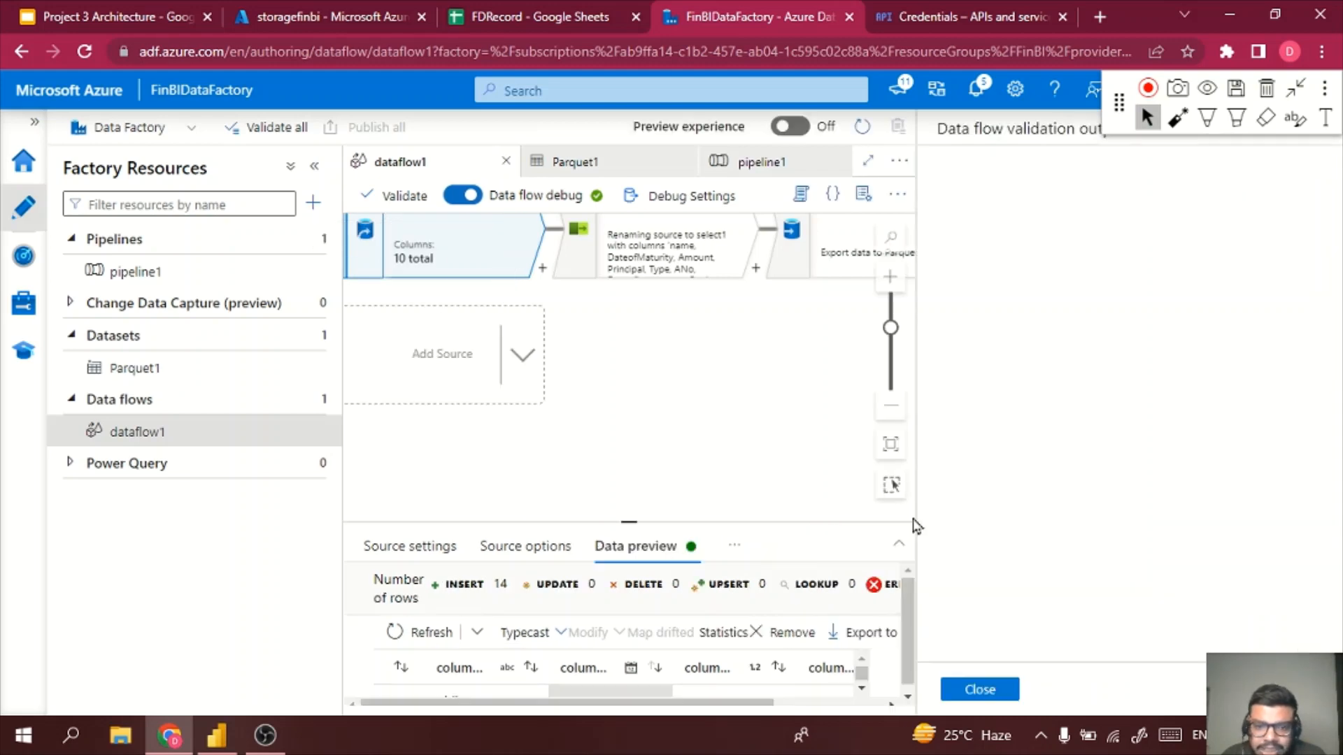
pyautogui.click(980, 690)
pyautogui.moveTo(849, 523); pyautogui.dragTo(842, 334)
pyautogui.click(413, 360)
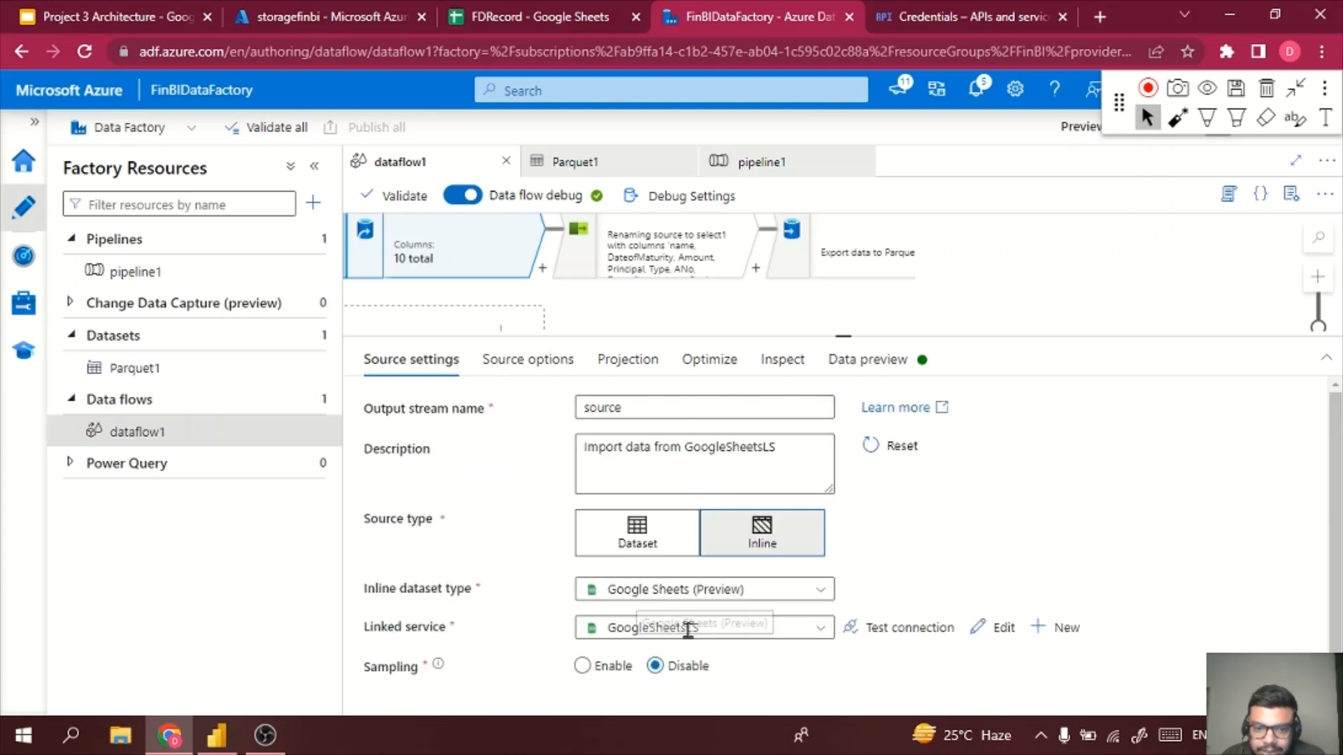
pyautogui.click(545, 366)
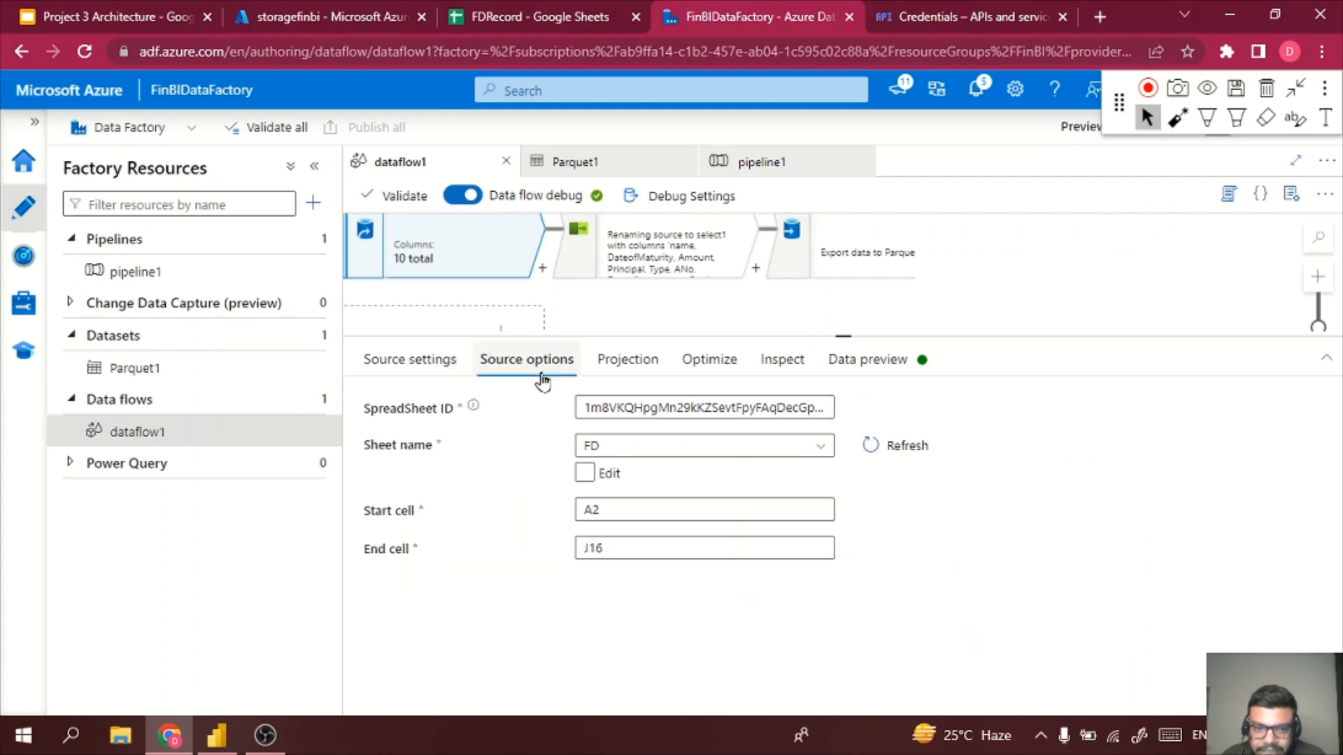
# - Show the source's projection with its column types and enable overwriting the schema
pyautogui.click(642, 364)
pyautogui.moveTo(840, 336); pyautogui.dragTo(830, 265)
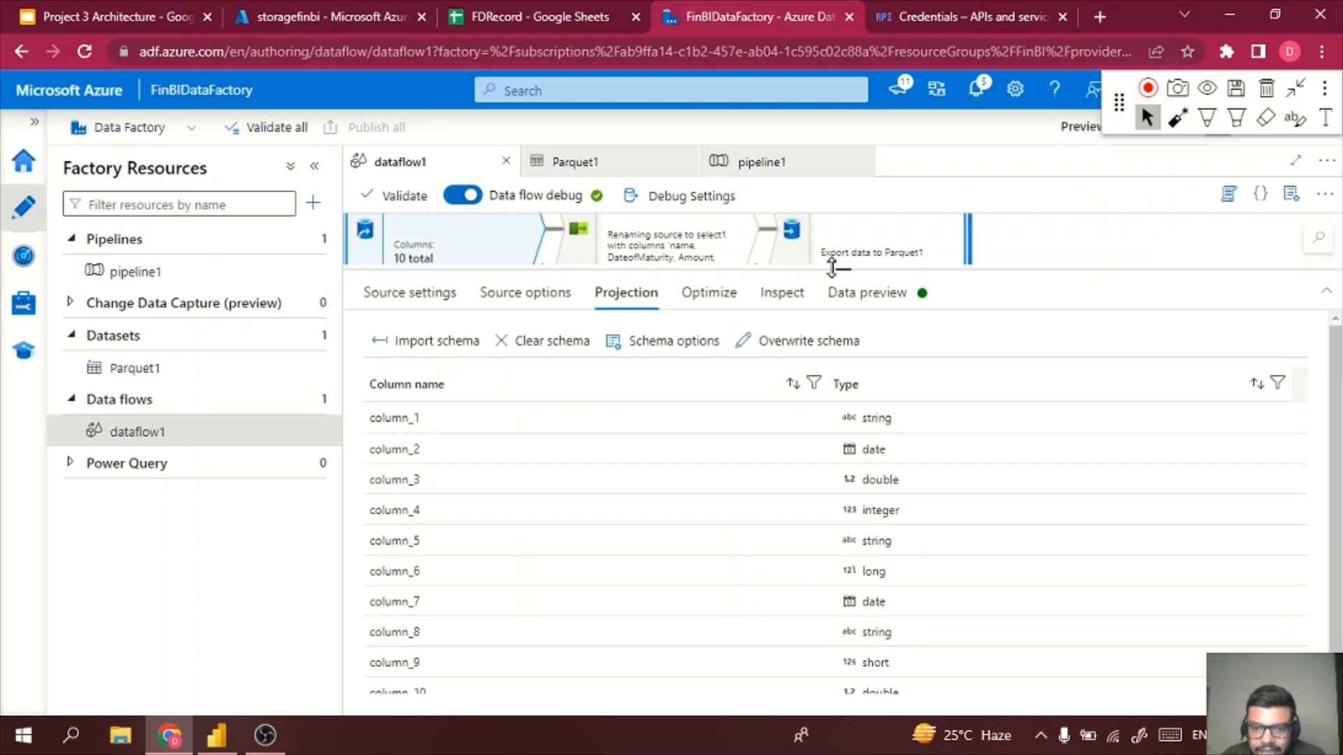
pyautogui.doubleClick(880, 456)
pyautogui.click(1114, 446)
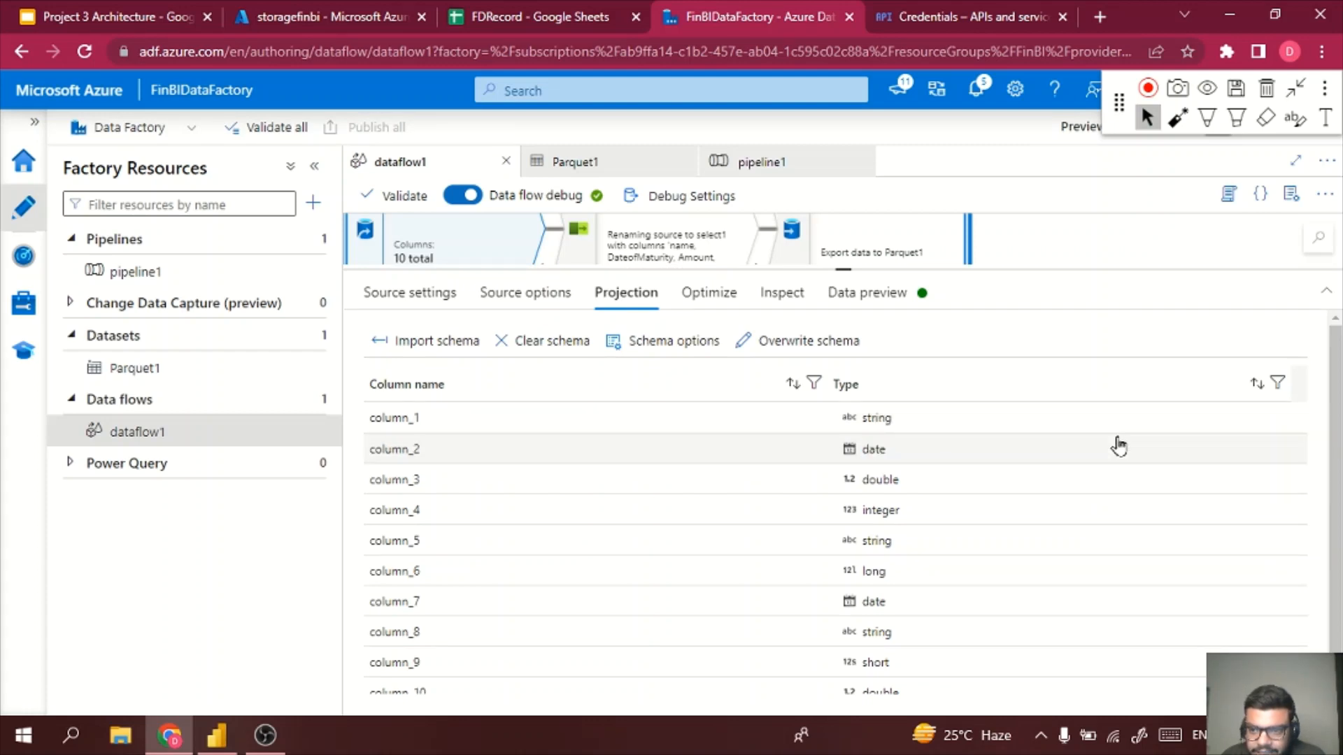
pyautogui.click(782, 346)
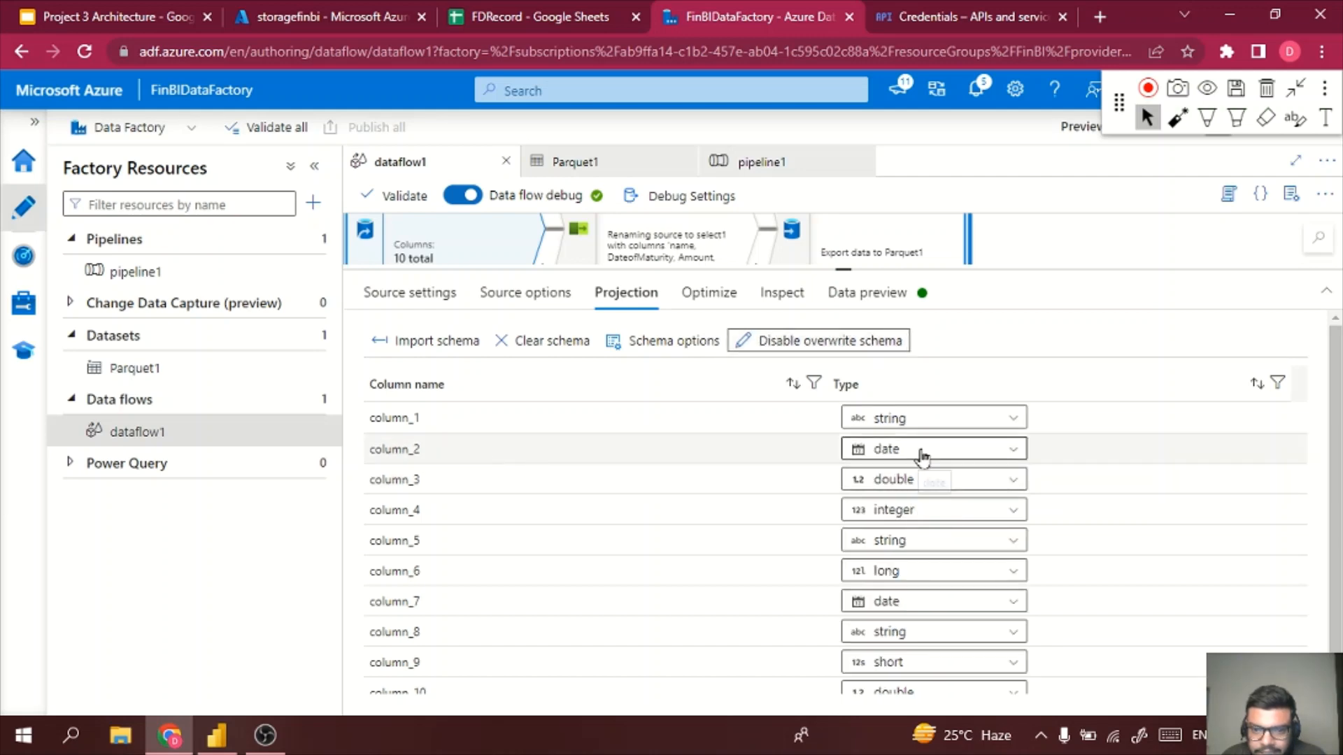
# - Change the types of column_2 and column_7 to timestamp in the source's projection
pyautogui.click(976, 462)
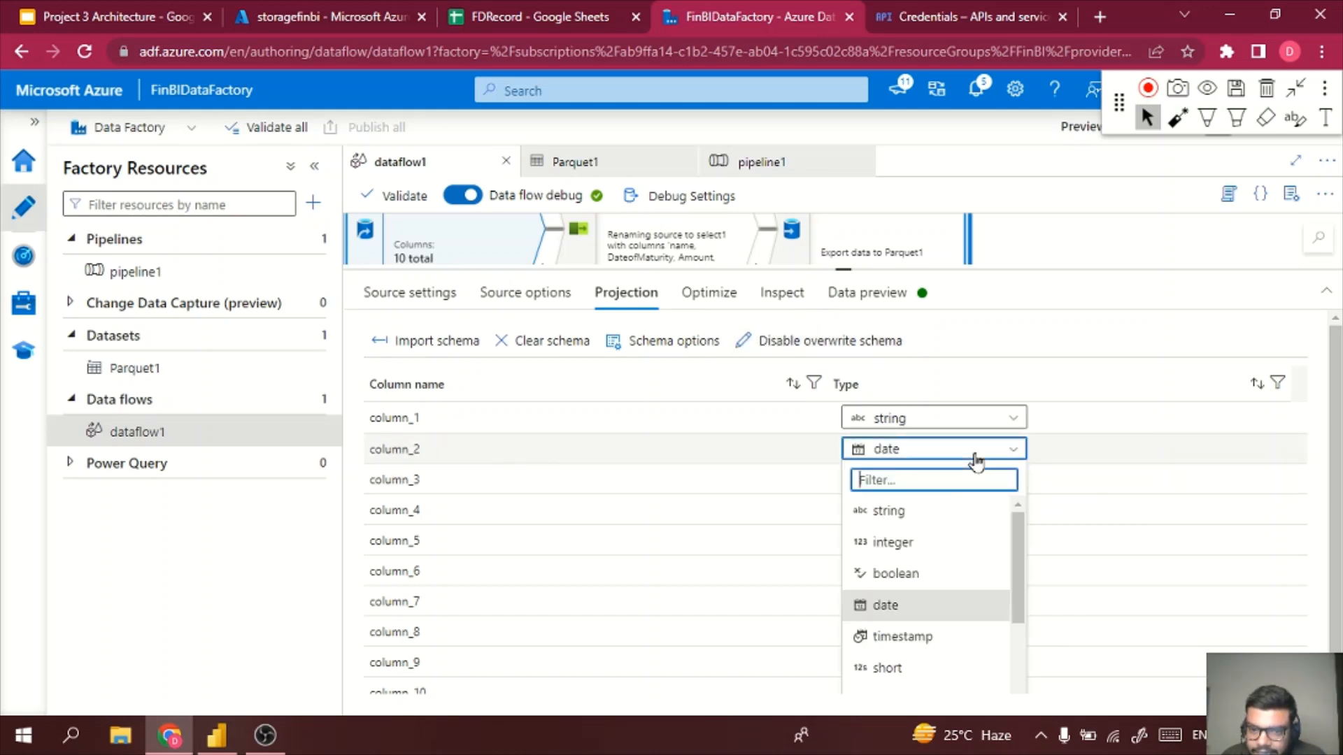
pyautogui.click(922, 635)
pyautogui.click(925, 611)
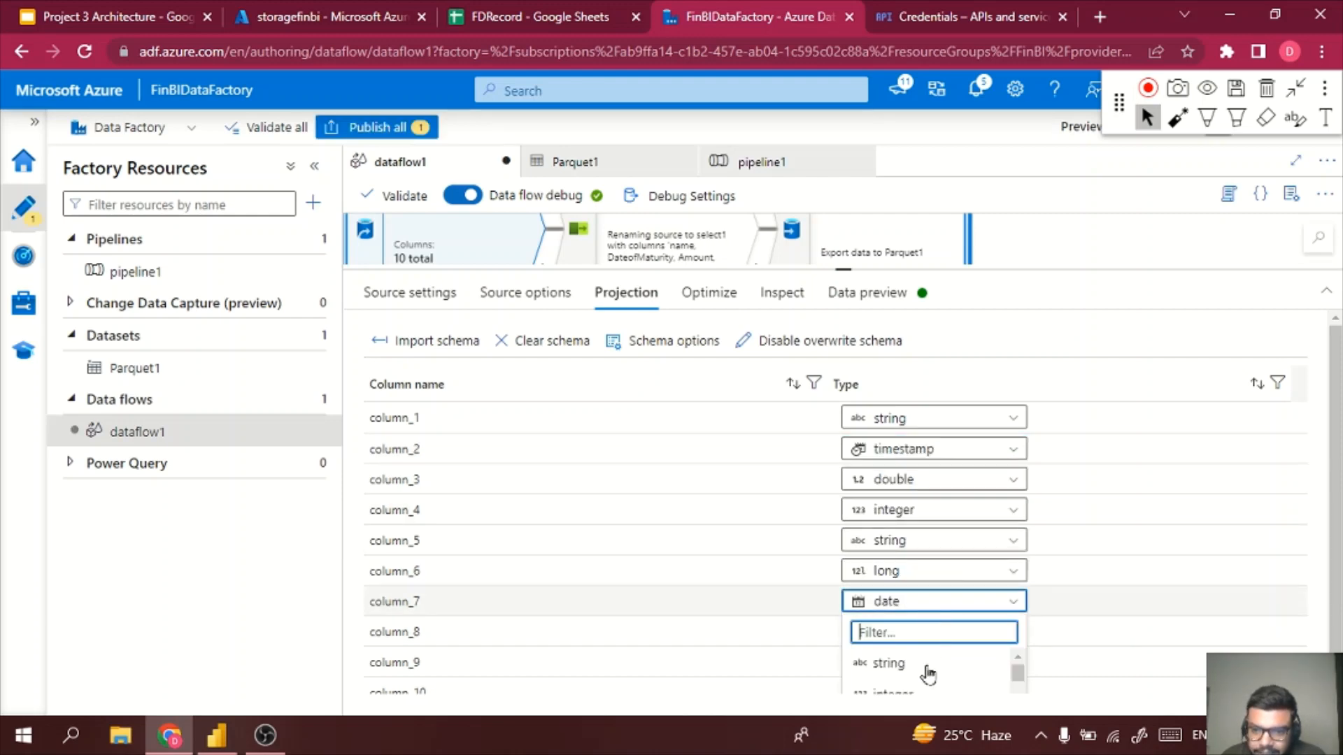
pyautogui.scroll(-1, 1120, 531)
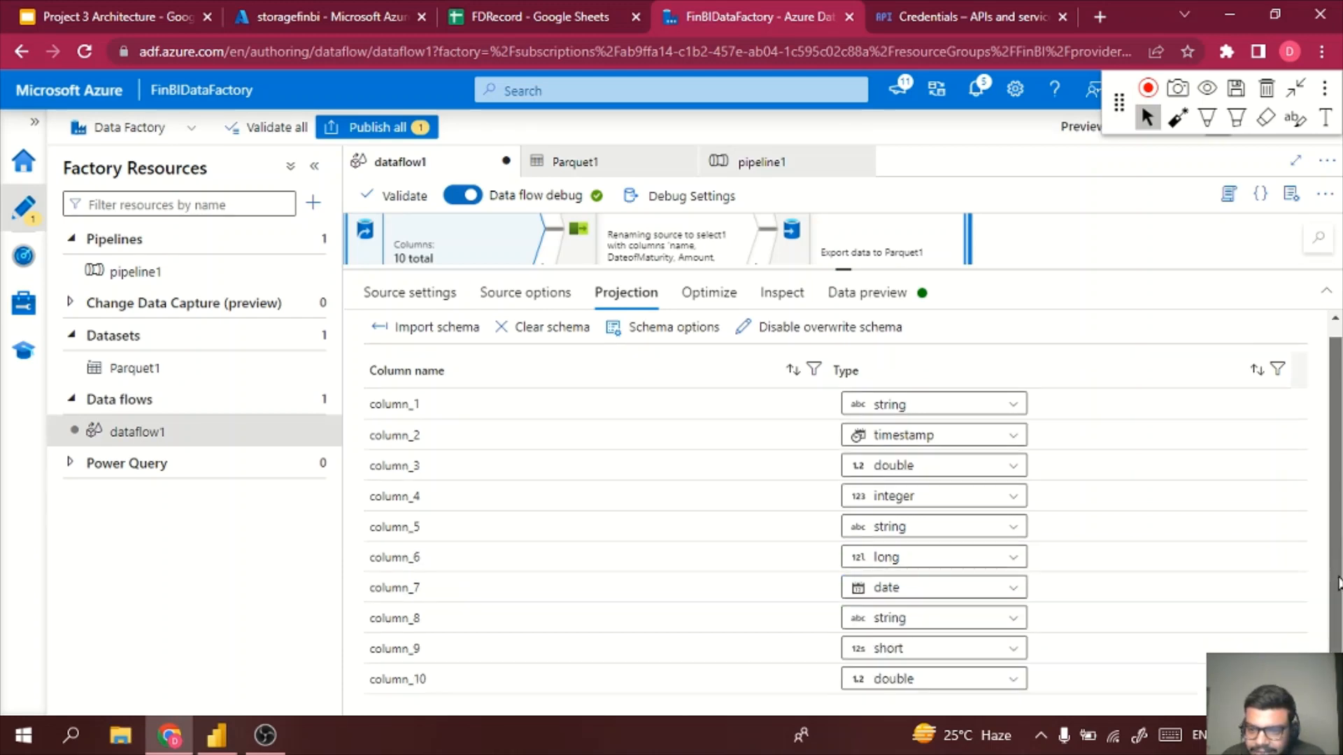
pyautogui.click(905, 591)
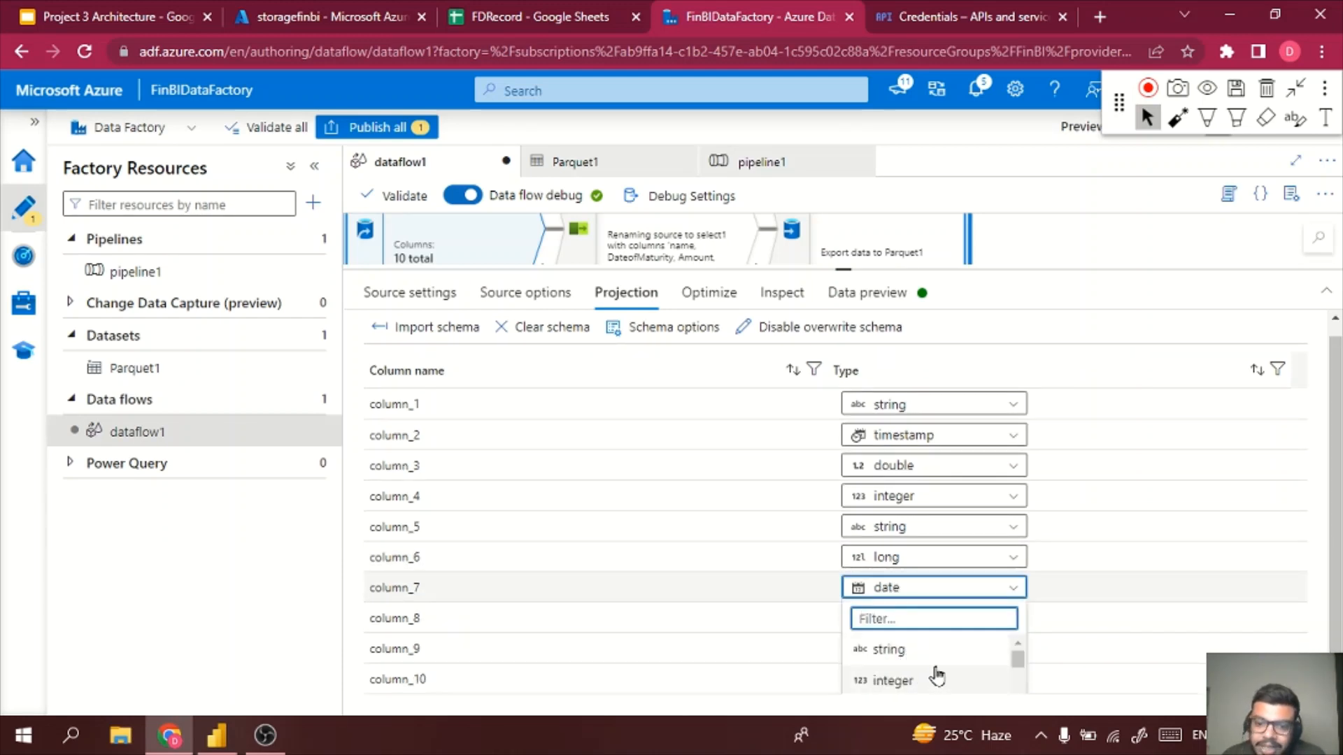
pyautogui.moveTo(1016, 656)
pyautogui.mouseDown()
pyautogui.moveTo(1019, 689)
pyautogui.moveTo(1019, 669)
pyautogui.mouseUp()
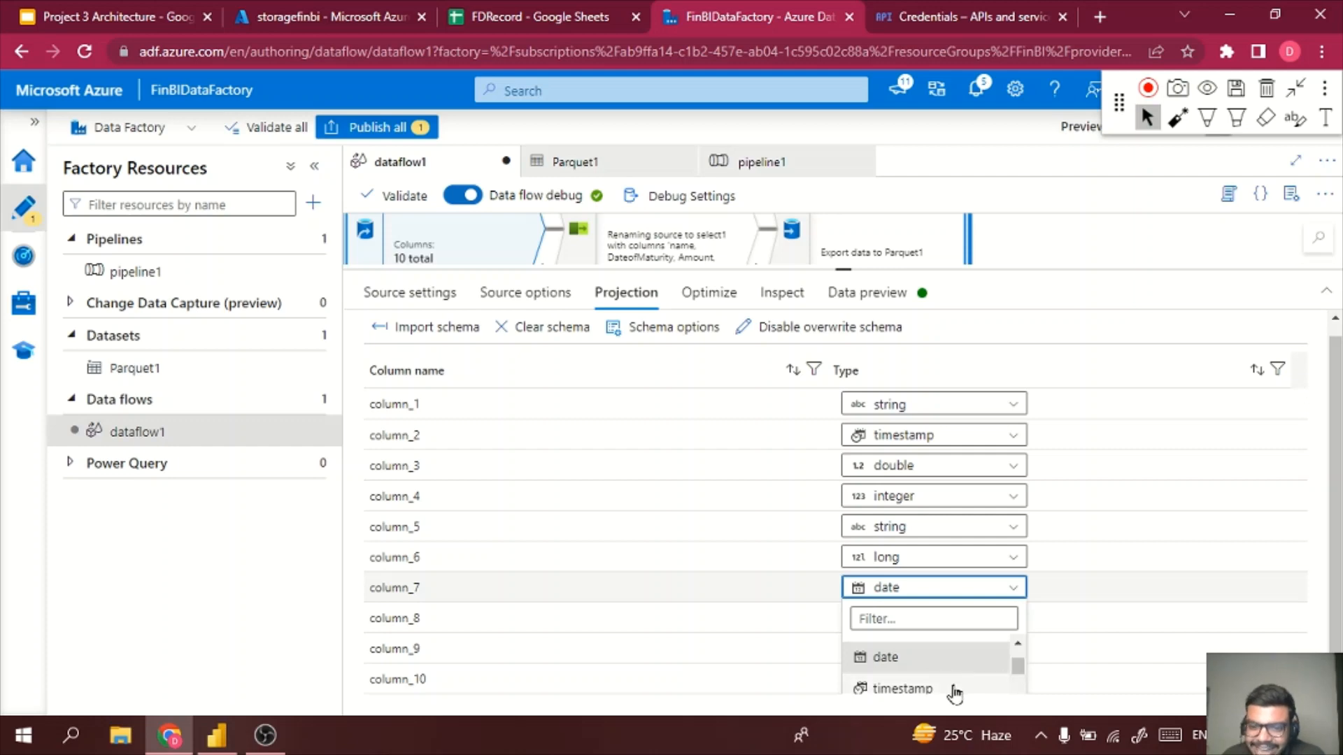
pyautogui.click(929, 689)
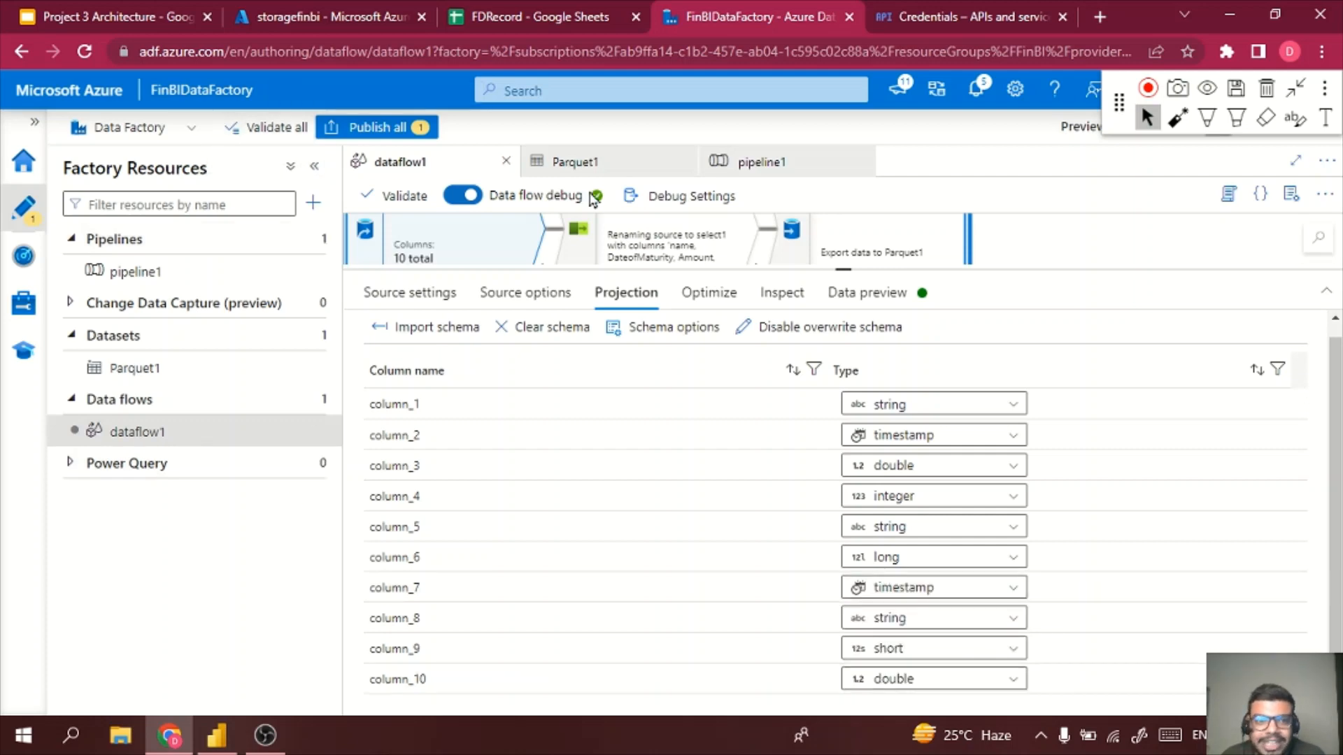
# - Refresh the source's data preview to check the date columns, and return to the source settings
pyautogui.click(849, 296)
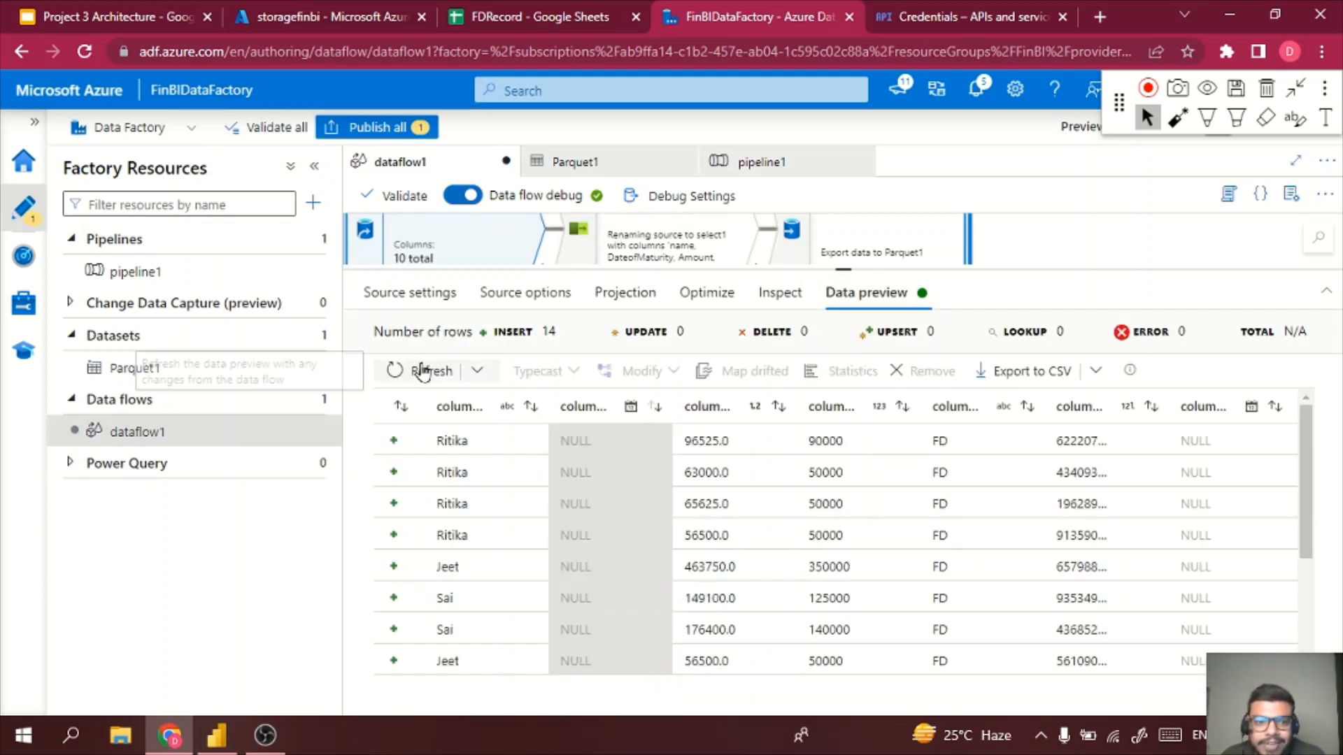
pyautogui.click(421, 368)
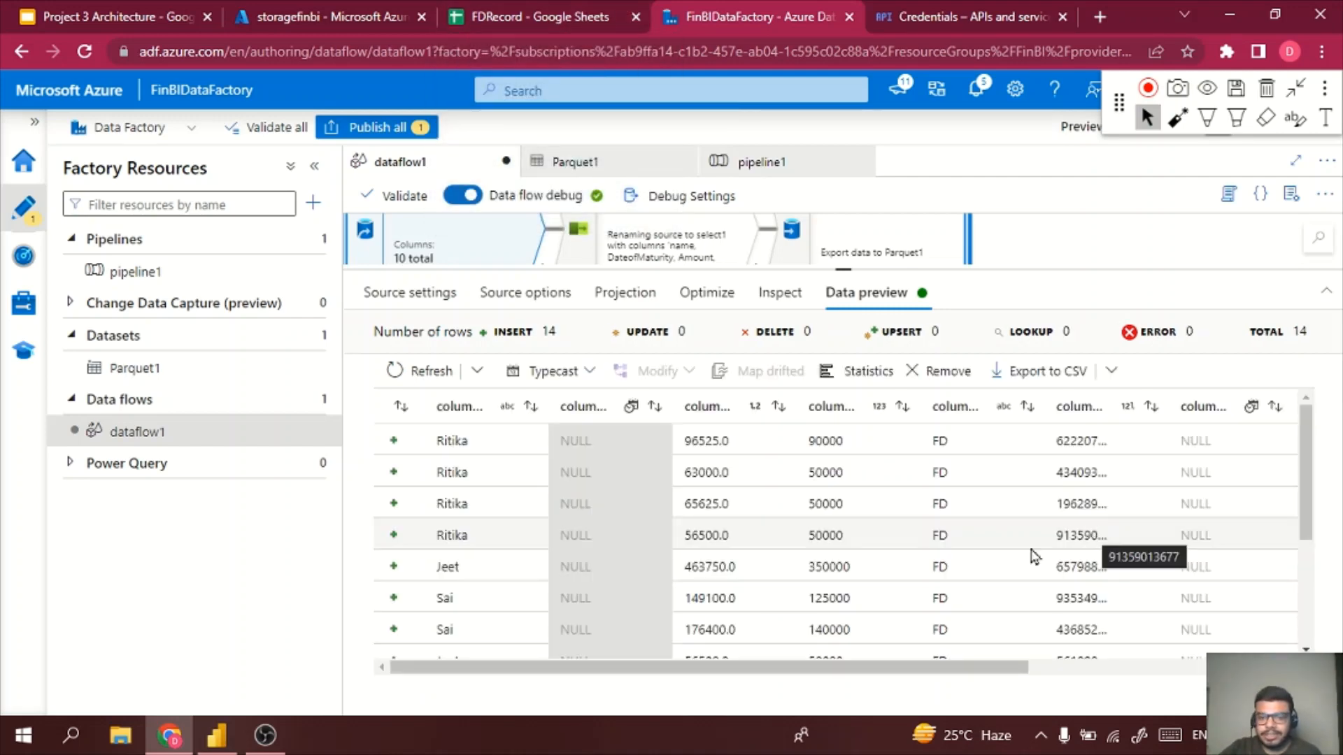
pyautogui.click(440, 297)
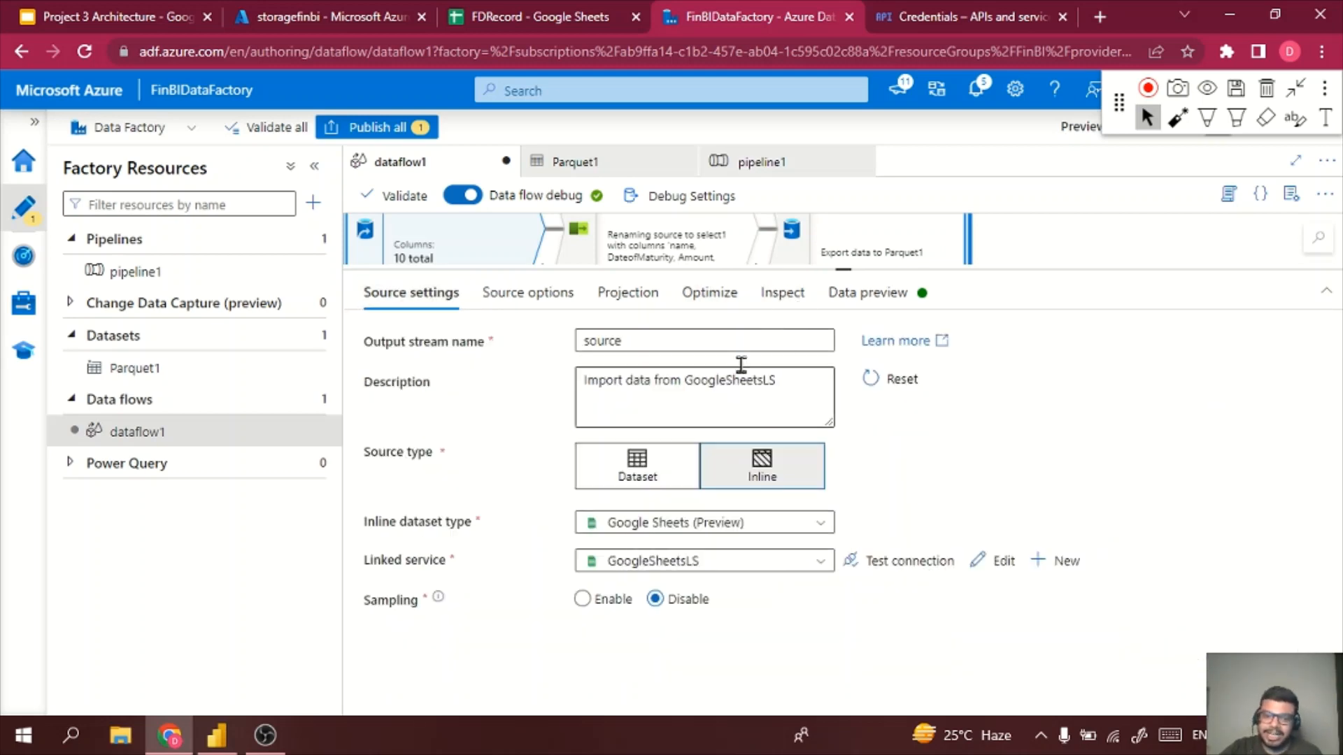
# - Change the types of column_2 and column_7 back to string in the source's projection
pyautogui.click(533, 294)
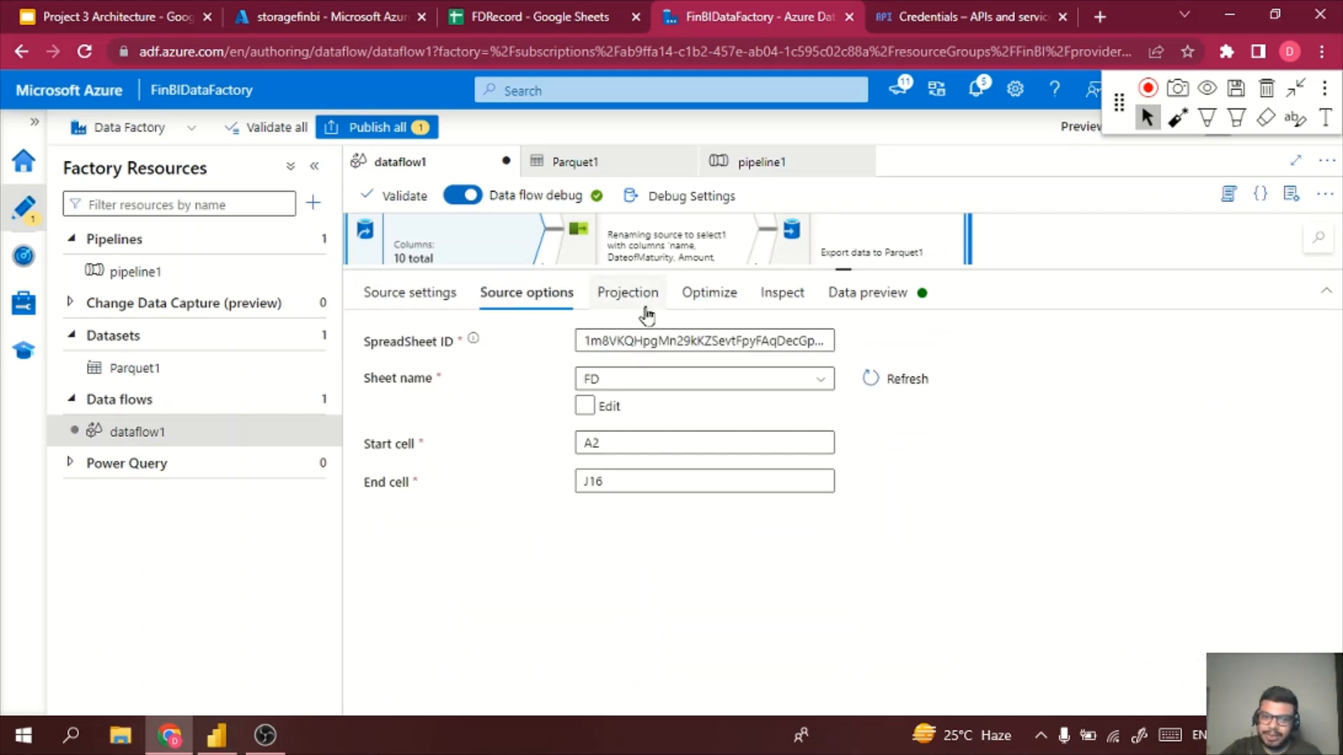
pyautogui.click(626, 294)
pyautogui.click(999, 449)
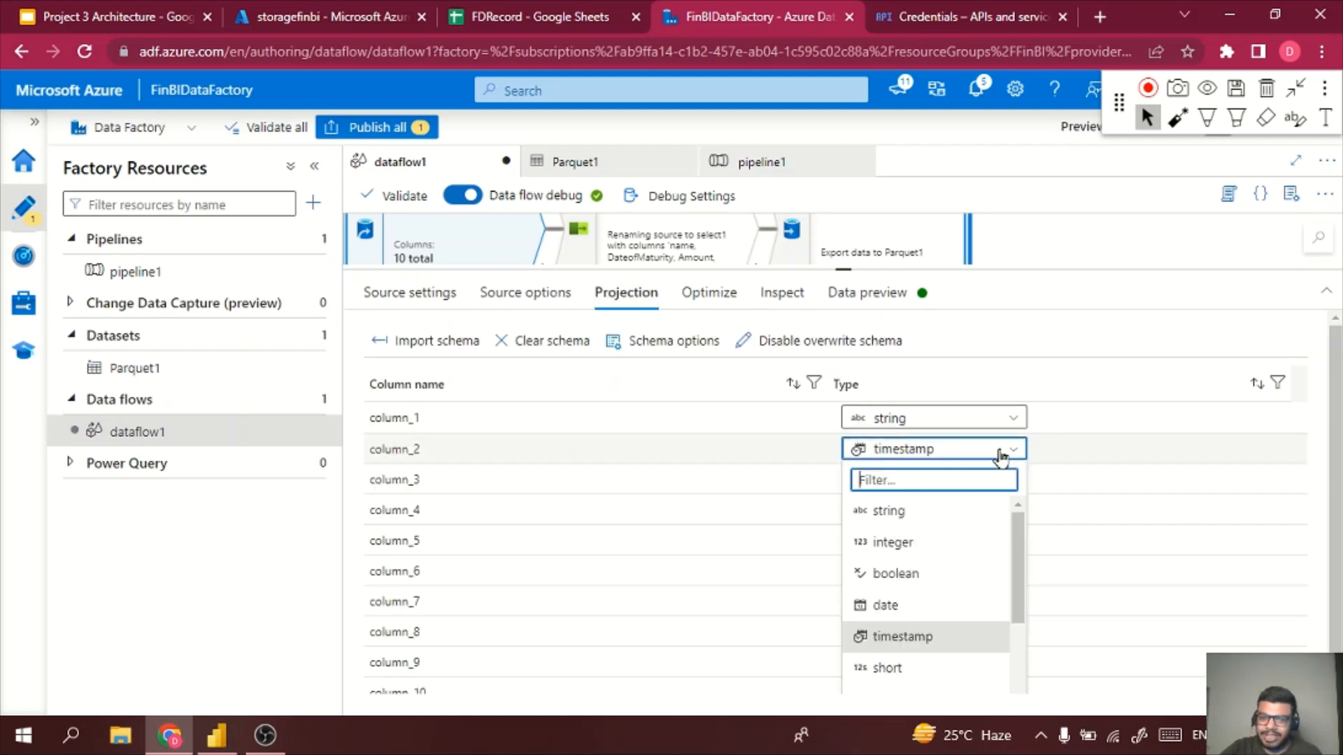
pyautogui.click(903, 510)
pyautogui.click(938, 601)
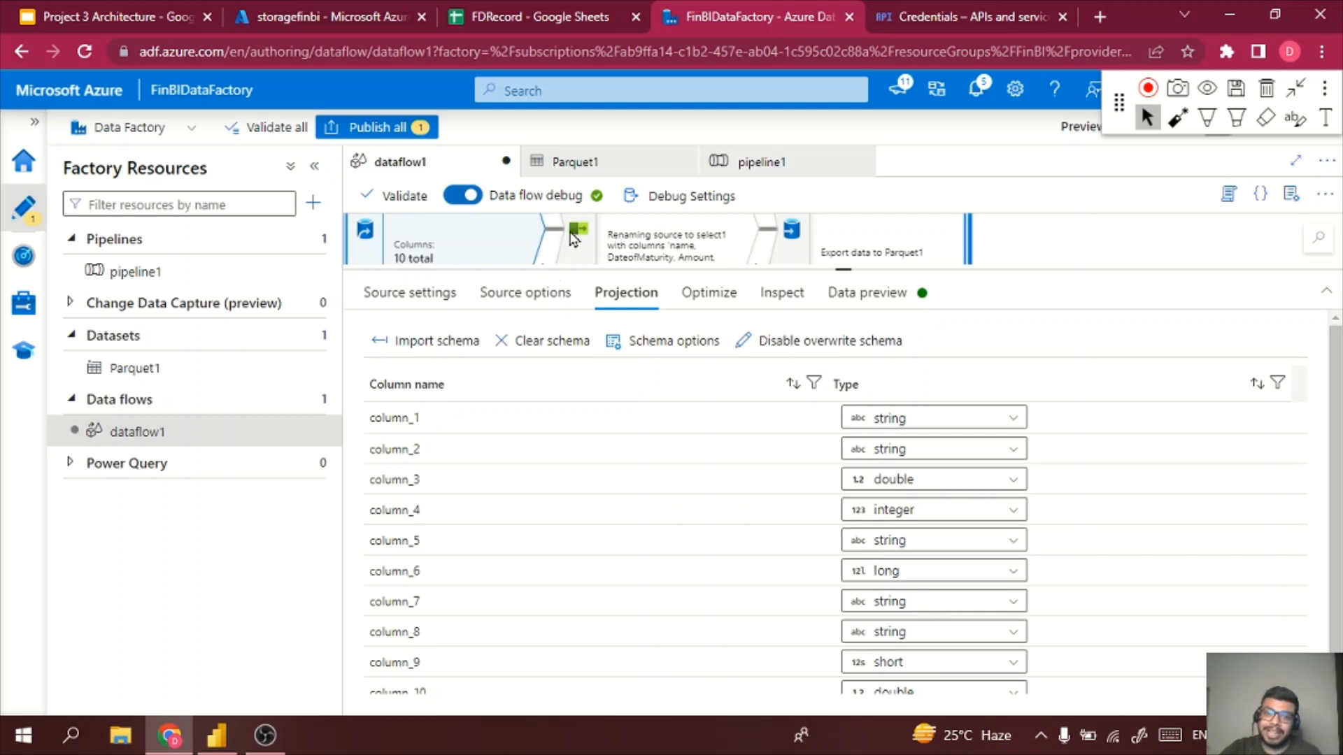
# - Refresh the source's data preview, widen column_2, and examine the date values in column_2 and column_7
pyautogui.click(824, 297)
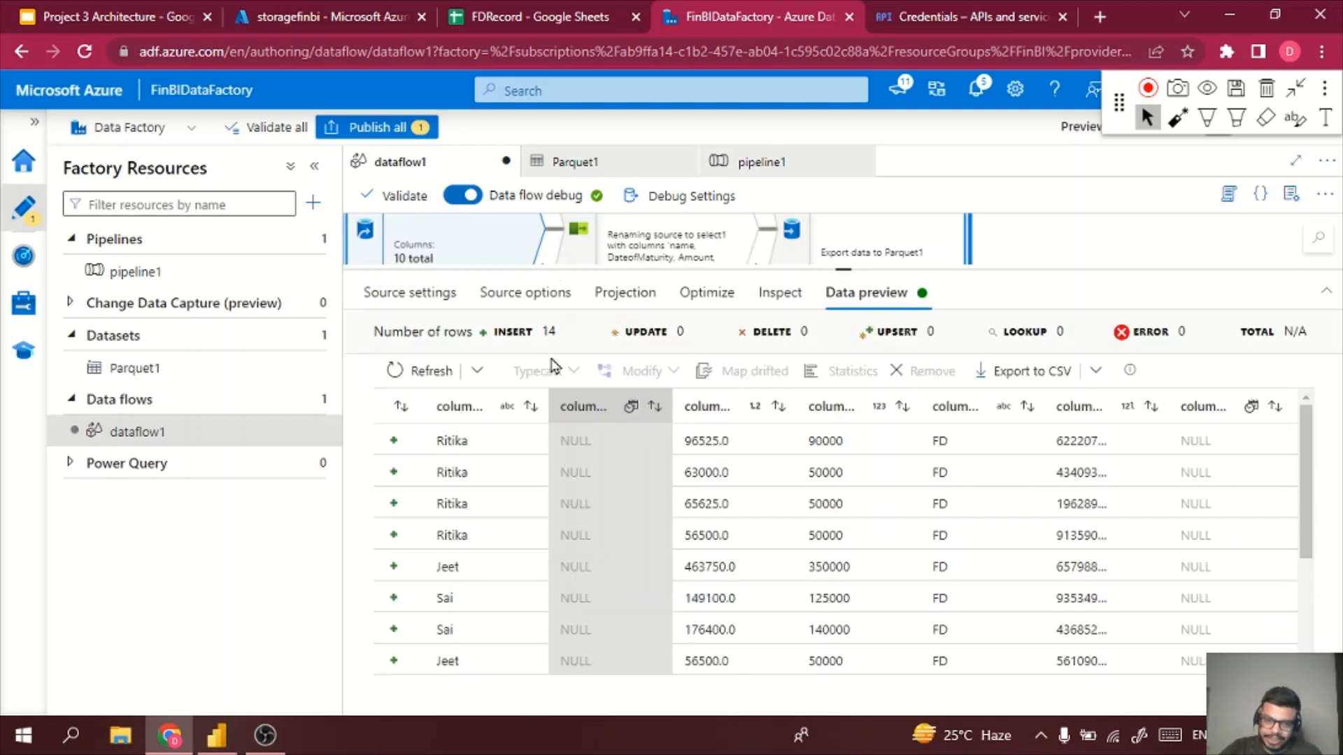
pyautogui.click(449, 366)
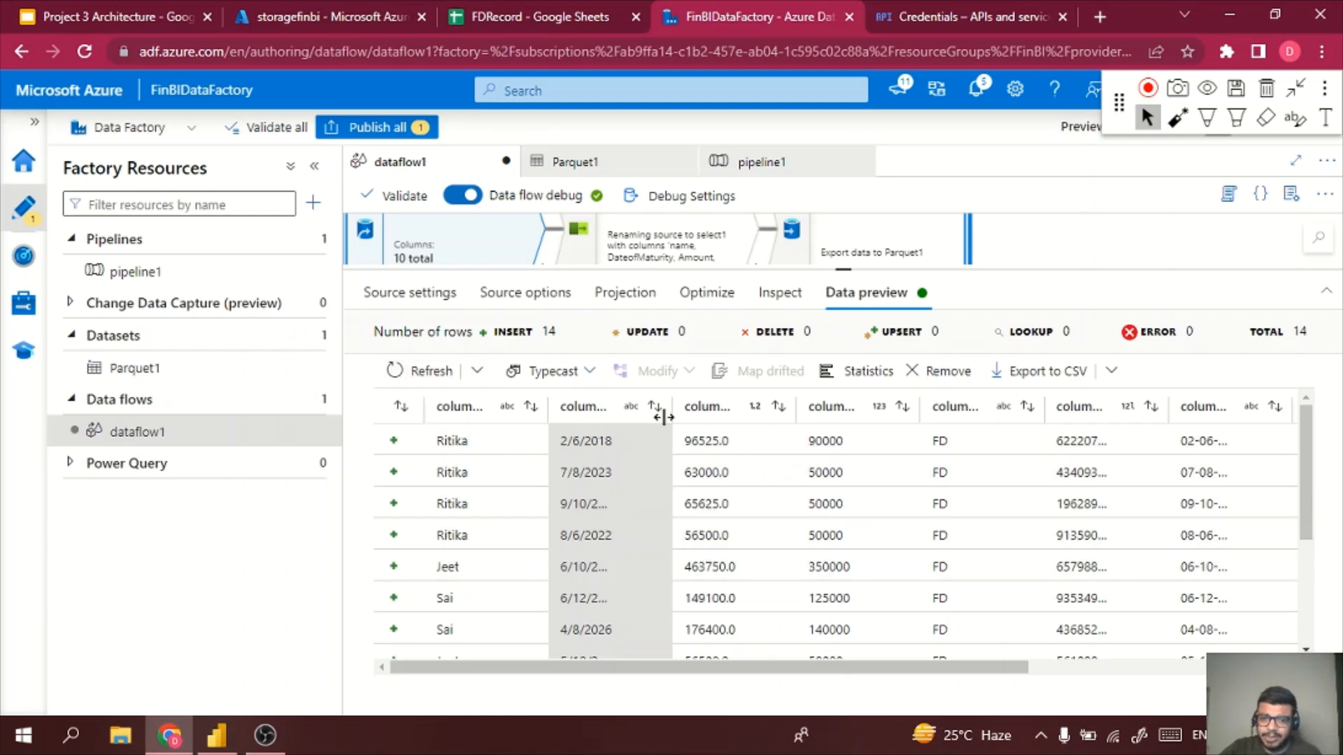
pyautogui.moveTo(663, 417); pyautogui.dragTo(766, 418)
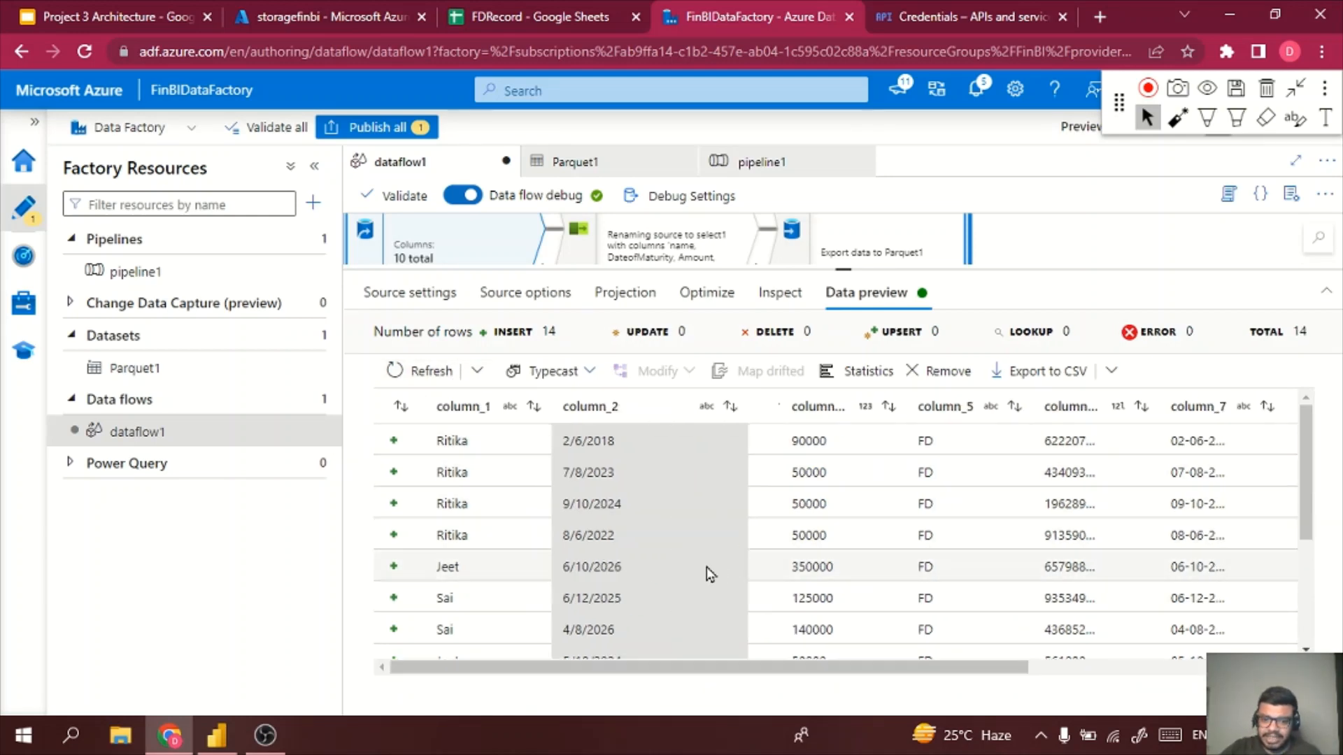
pyautogui.scroll(-3, 707, 566)
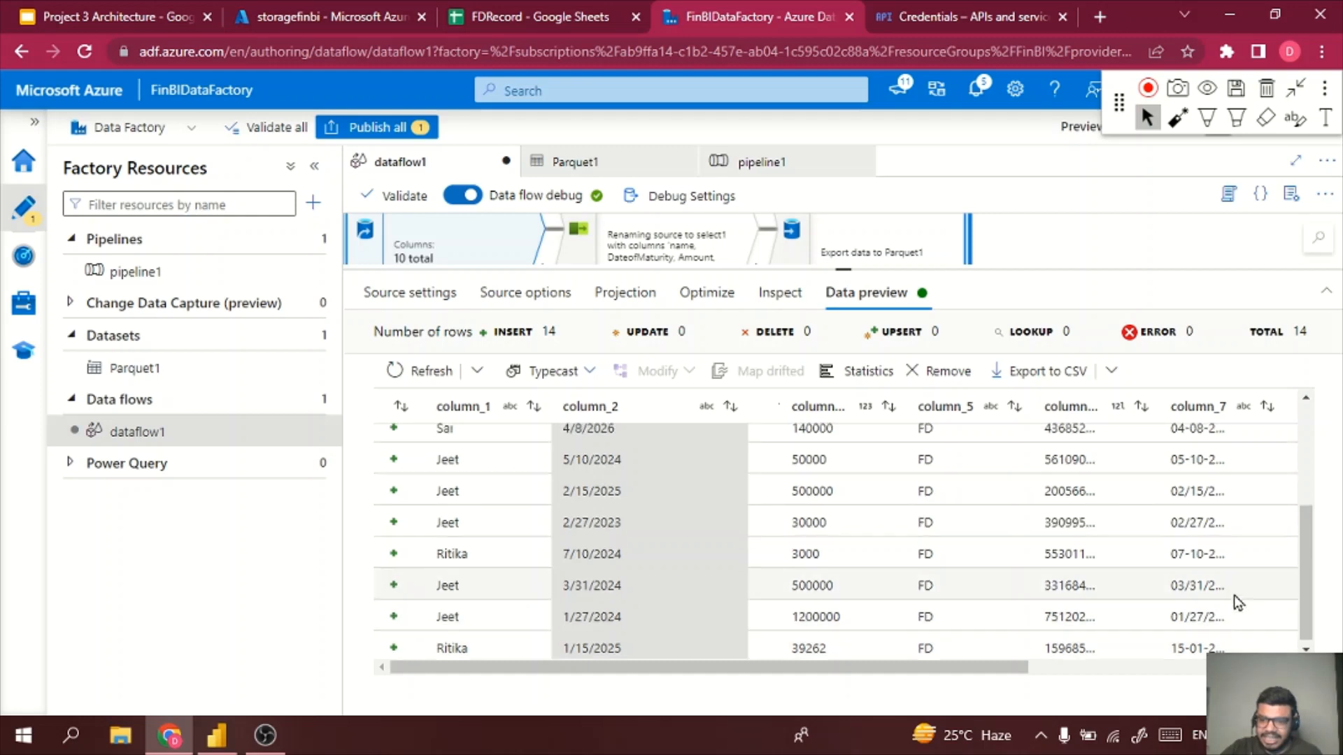
pyautogui.scroll(3, 1237, 602)
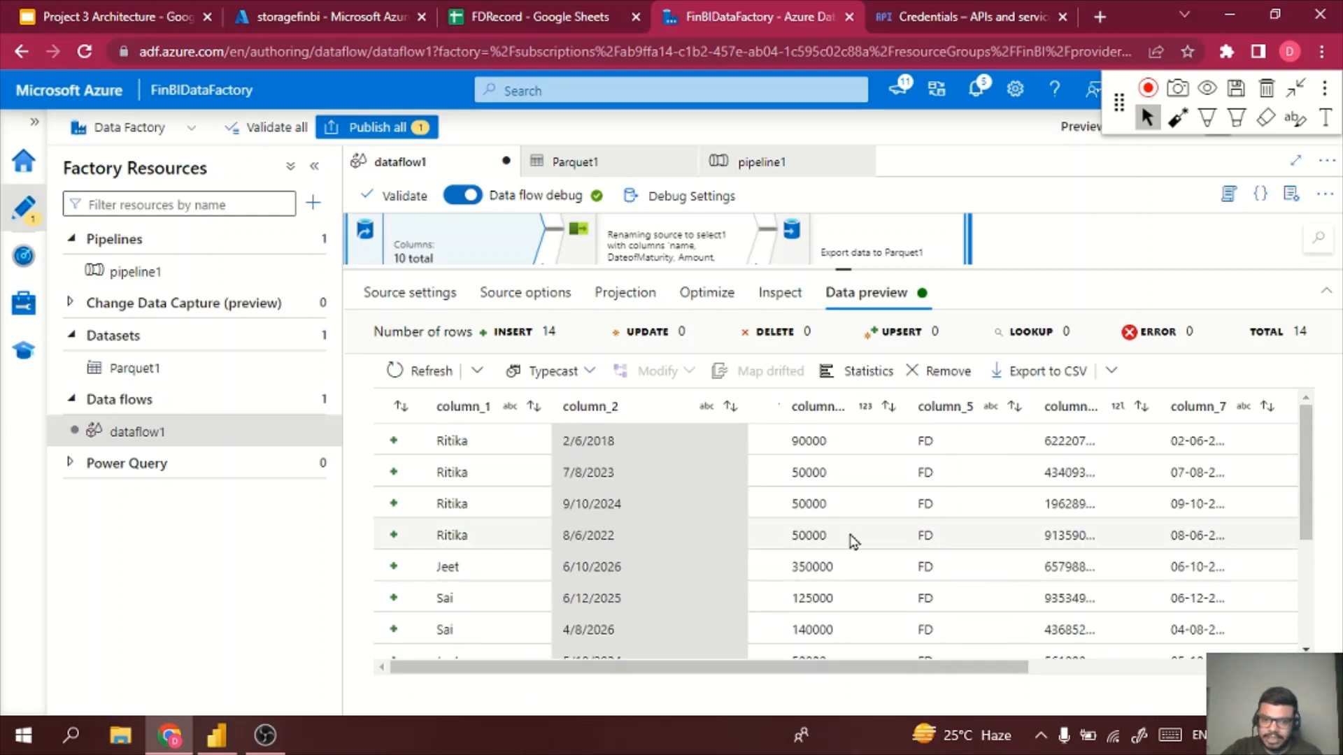
pyautogui.scroll(-2, 852, 542)
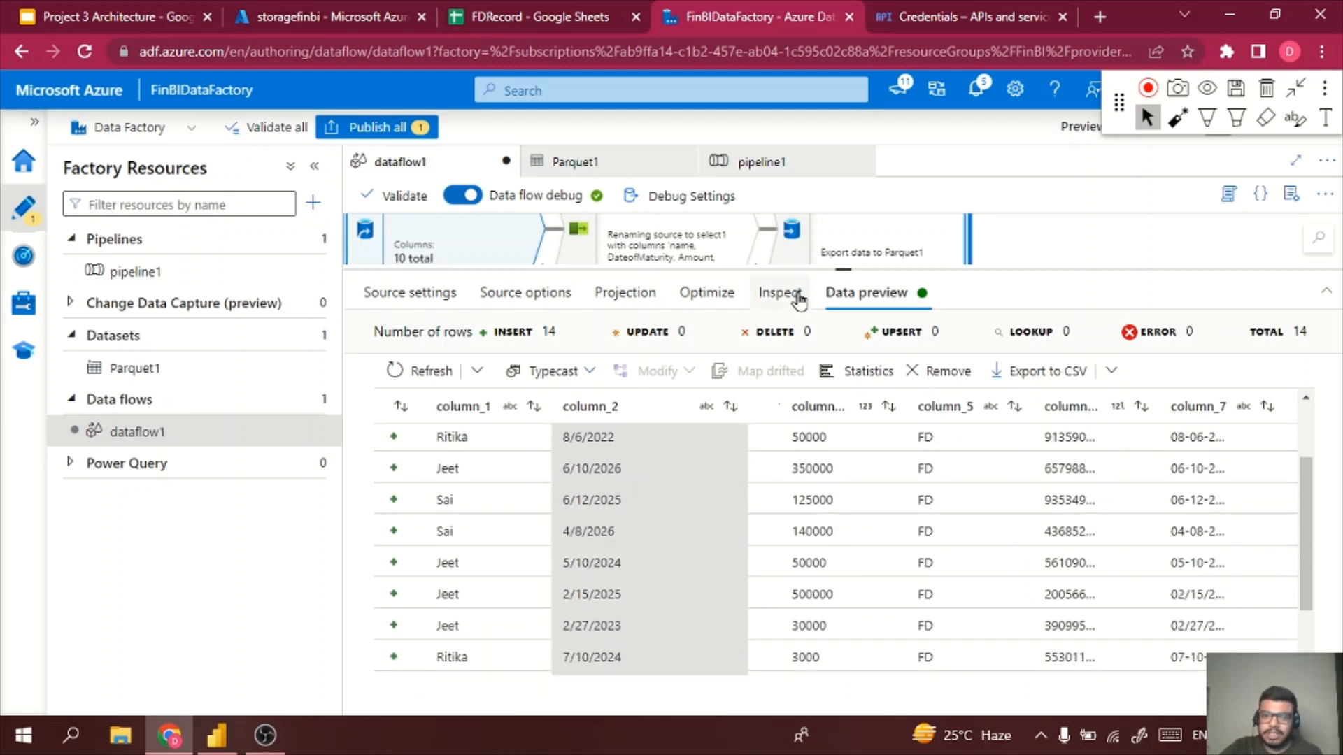
# - Review the sink1 settings in the dataflow and return to the source's data preview
pyautogui.moveTo(841, 268); pyautogui.dragTo(839, 428)
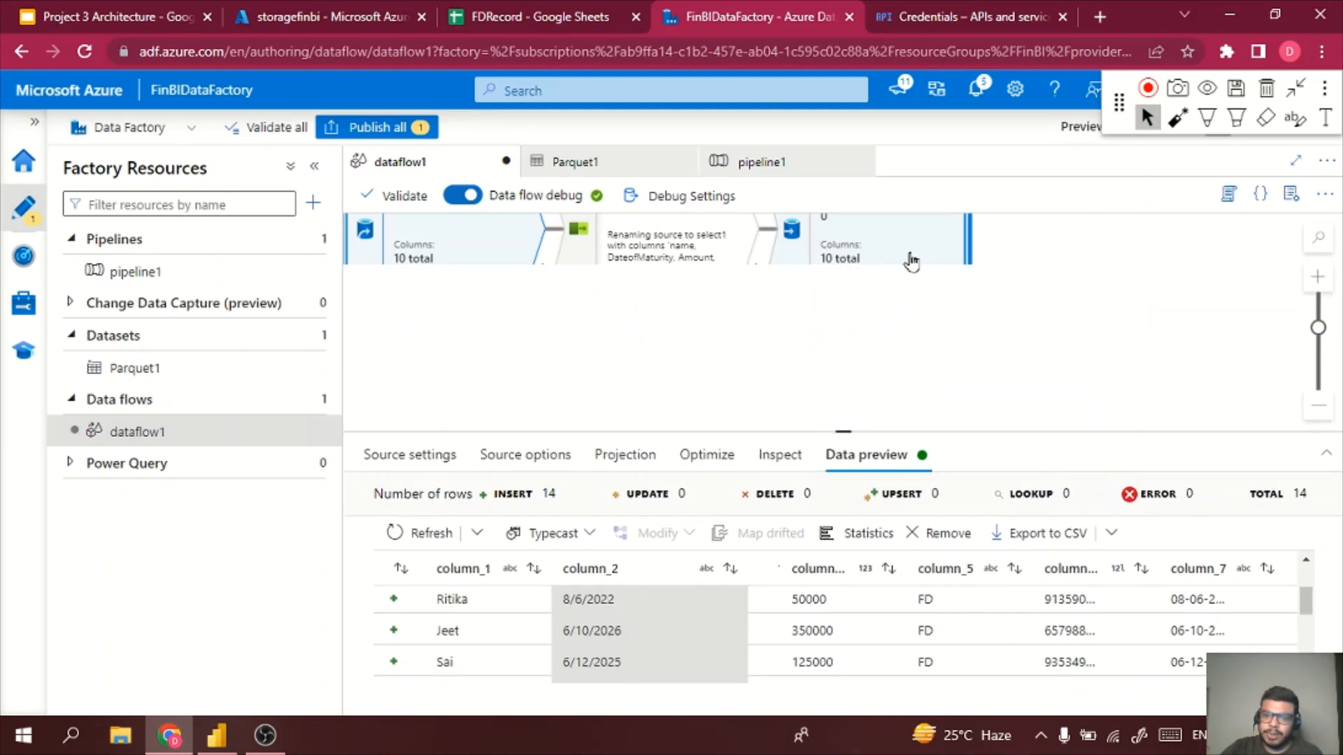
pyautogui.click(917, 264)
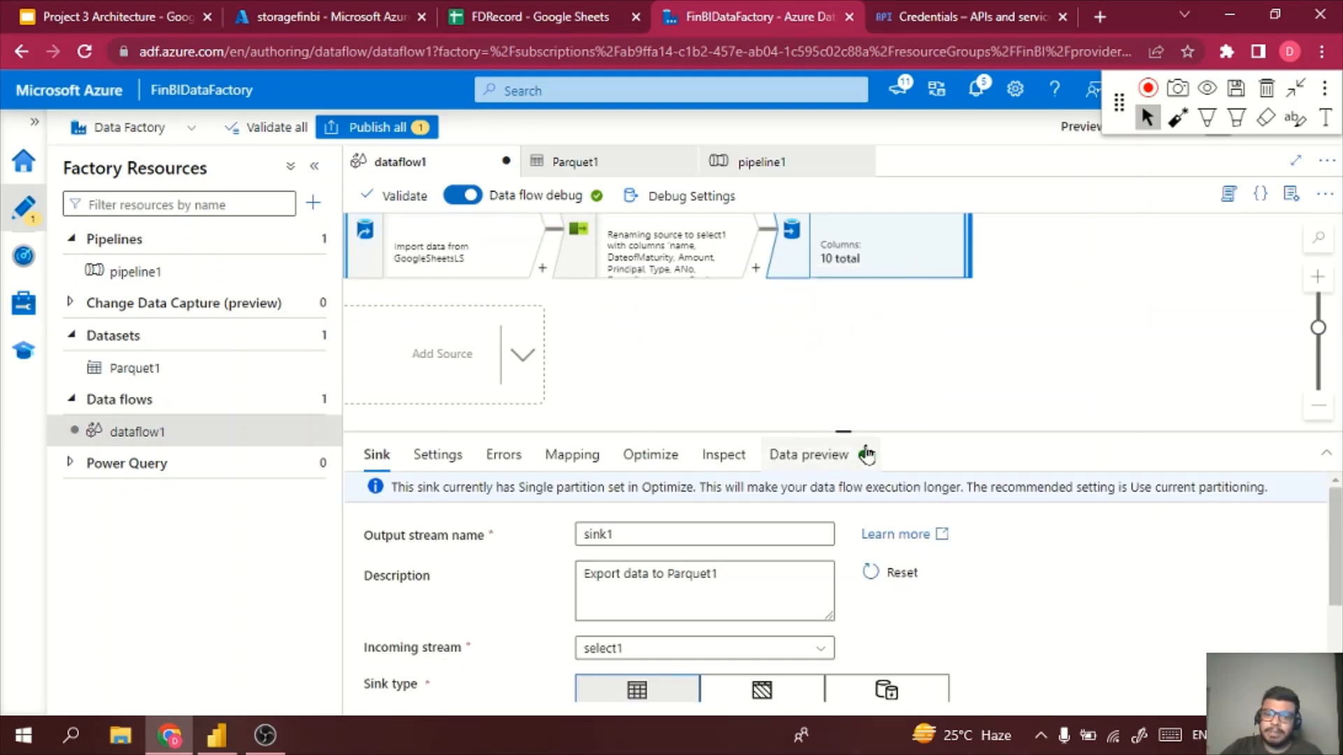
pyautogui.moveTo(860, 428); pyautogui.dragTo(879, 340)
pyautogui.click(461, 250)
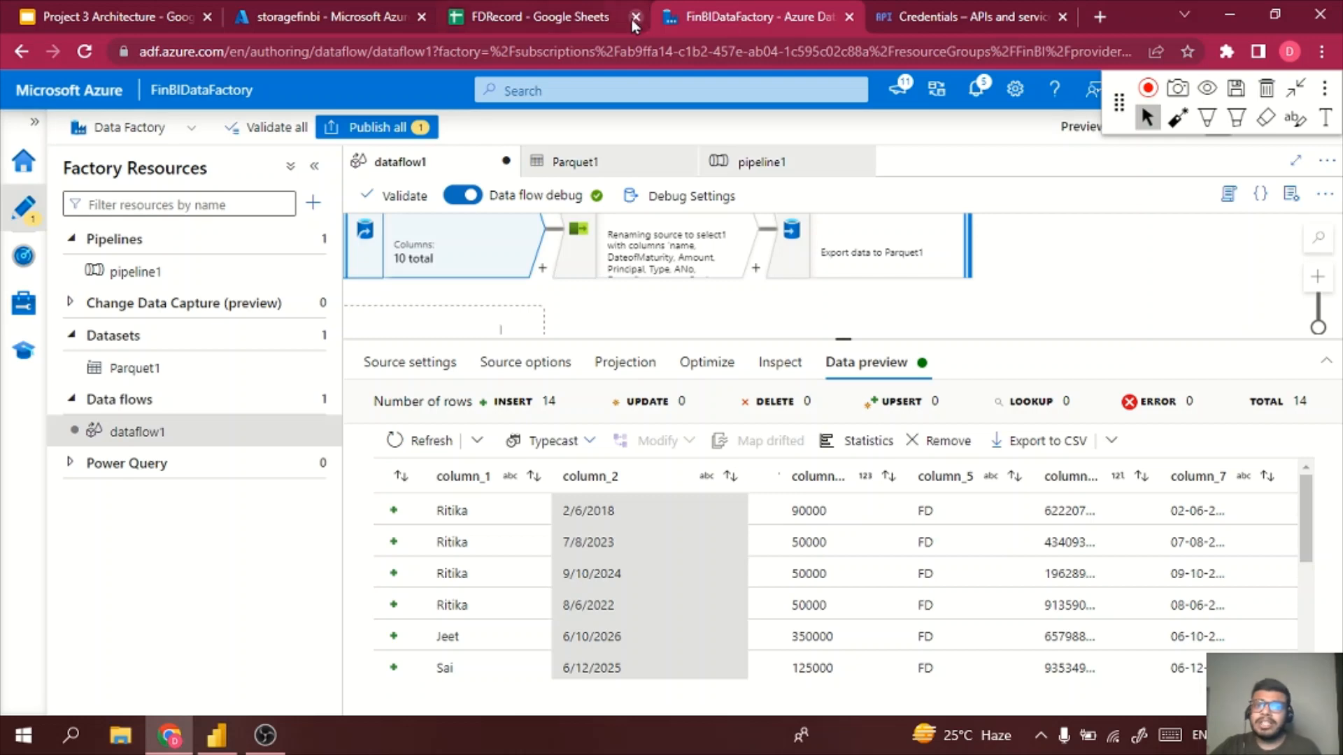
# - Compare the date columns in the FDRecord Google Sheet with the source's data preview in Data Factory
pyautogui.click(557, 21)
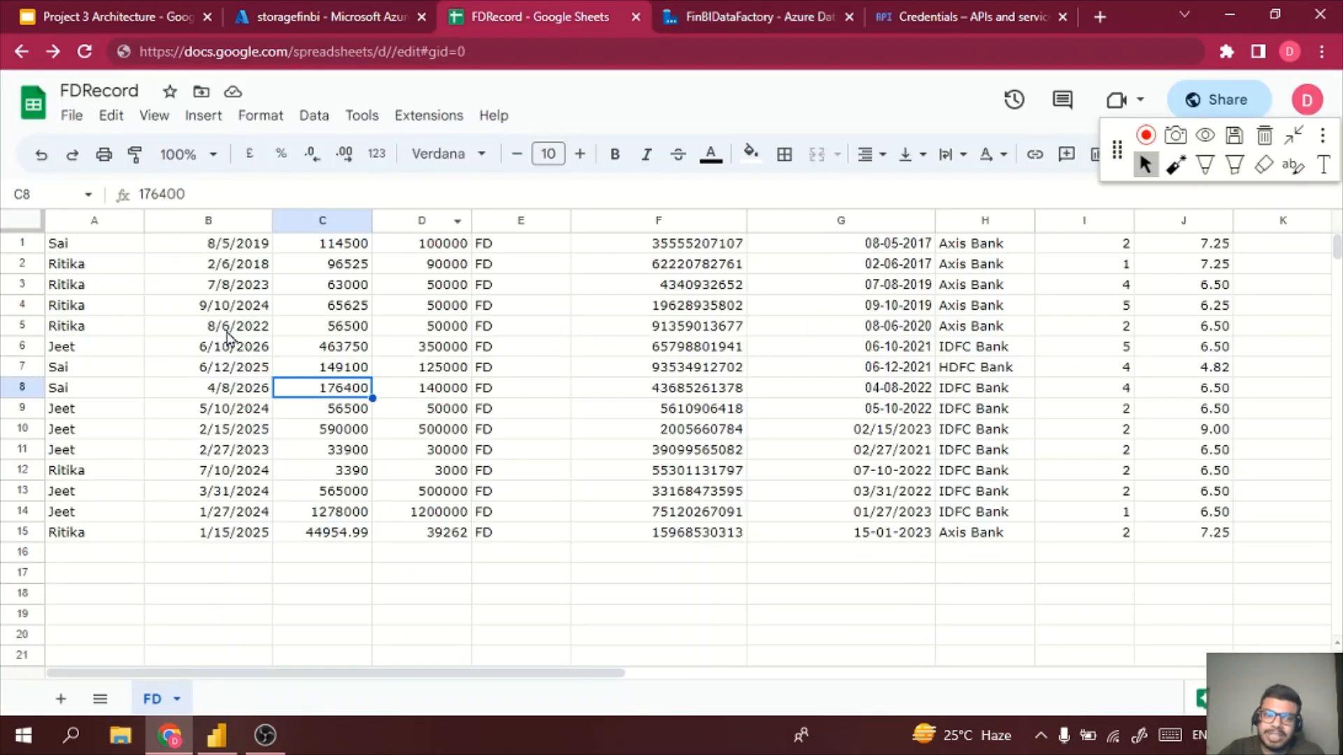
pyautogui.click(294, 13)
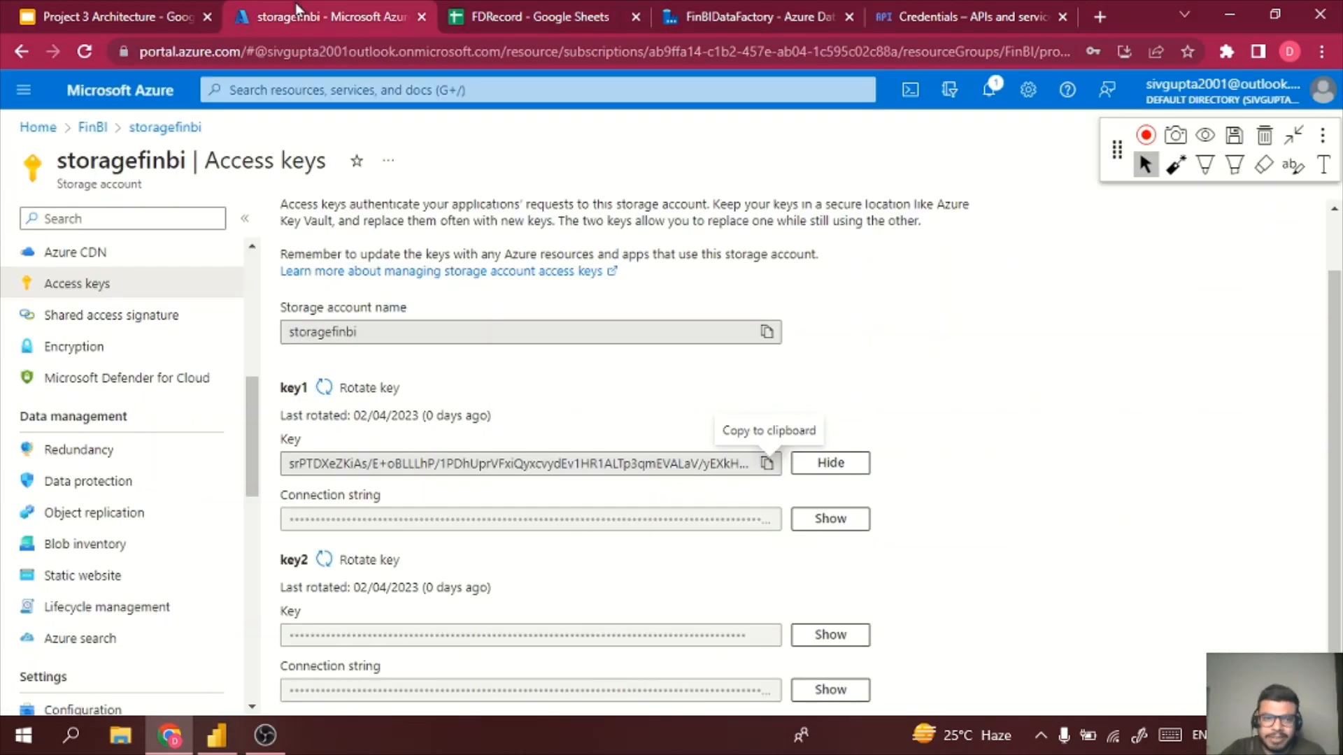
pyautogui.click(514, 11)
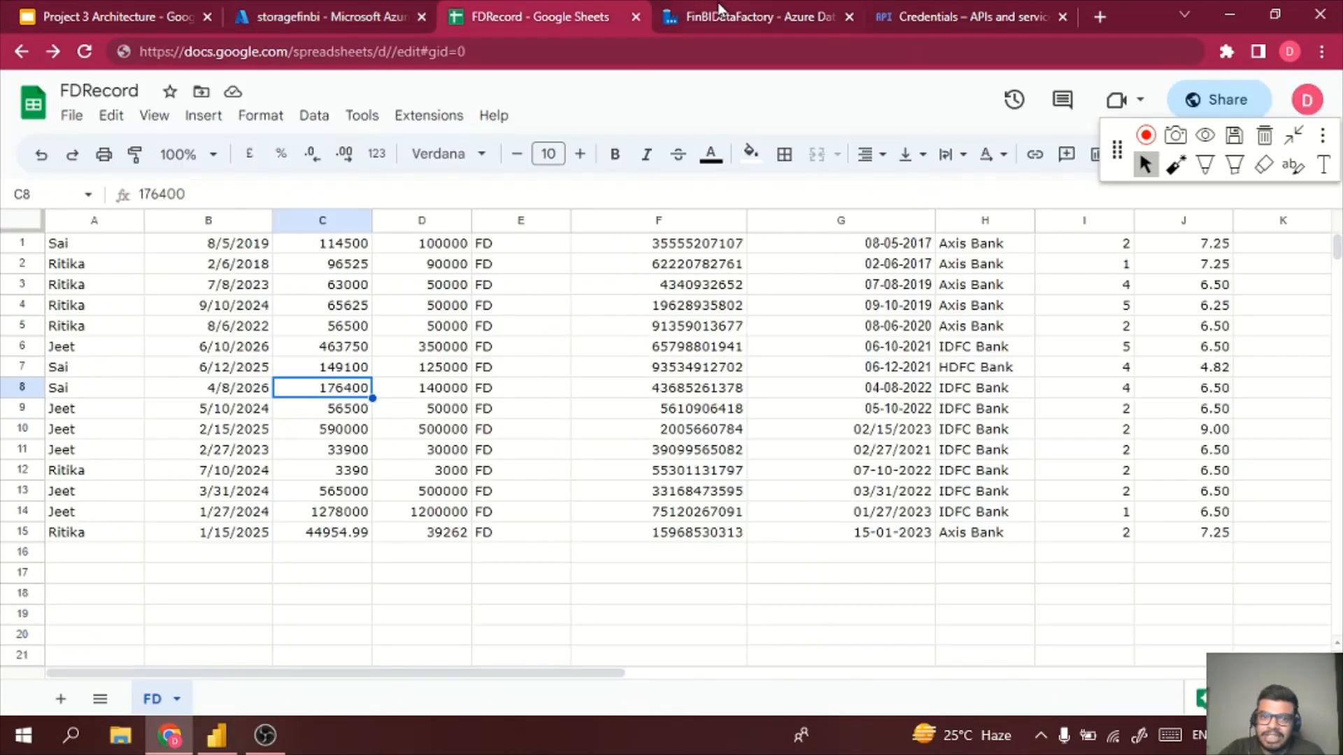
pyautogui.click(719, 7)
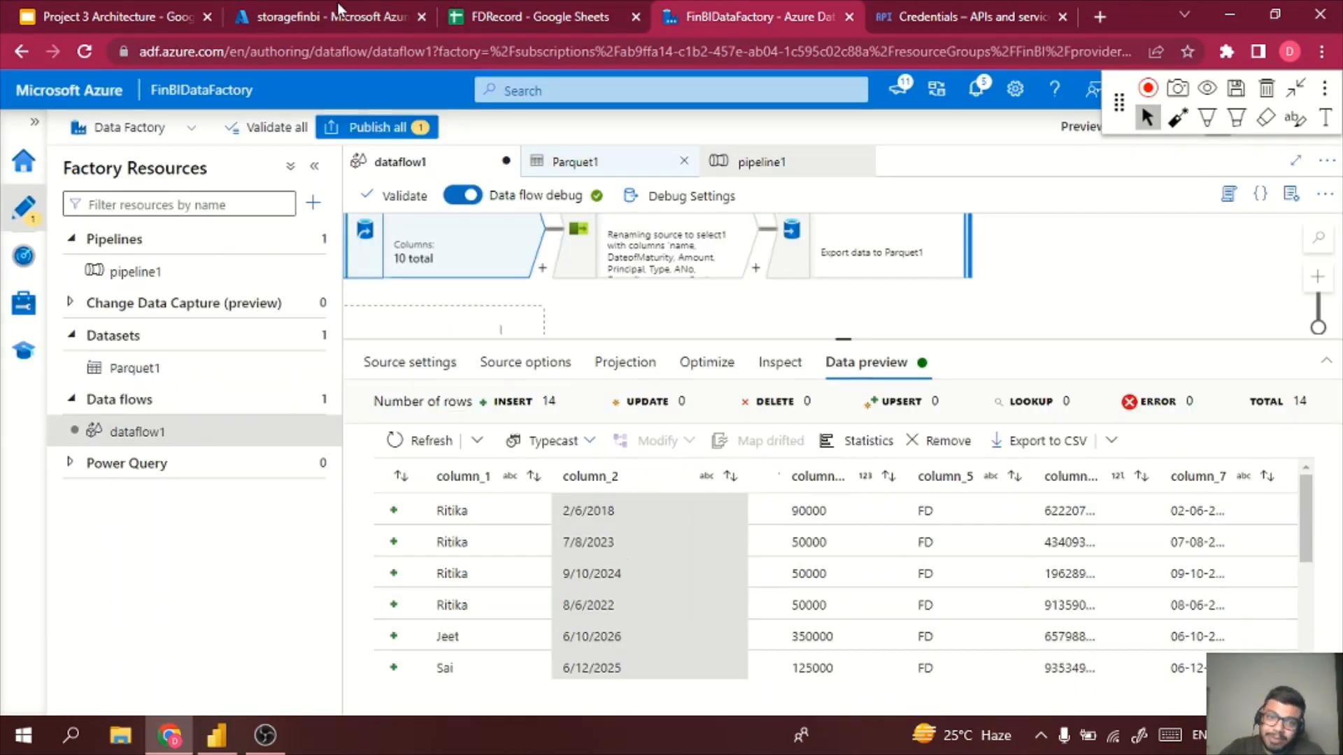
pyautogui.click(633, 12)
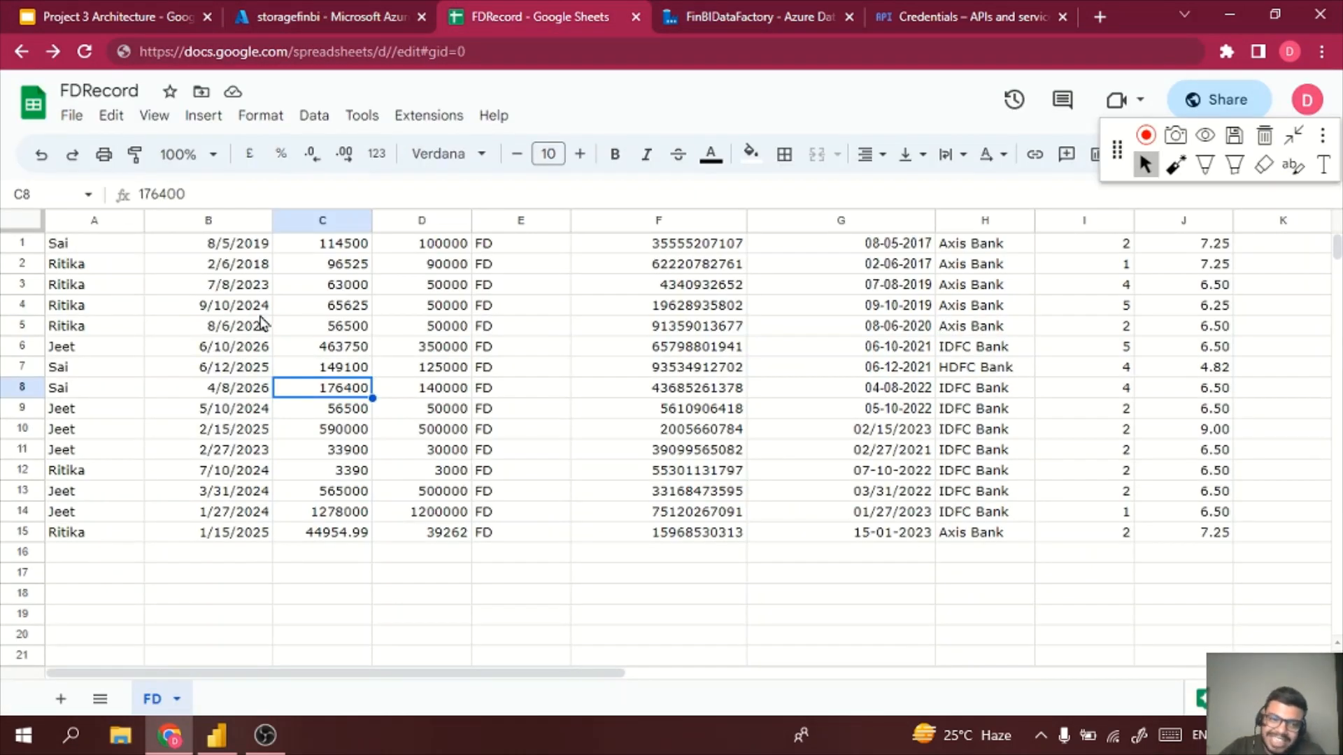
pyautogui.click(784, 8)
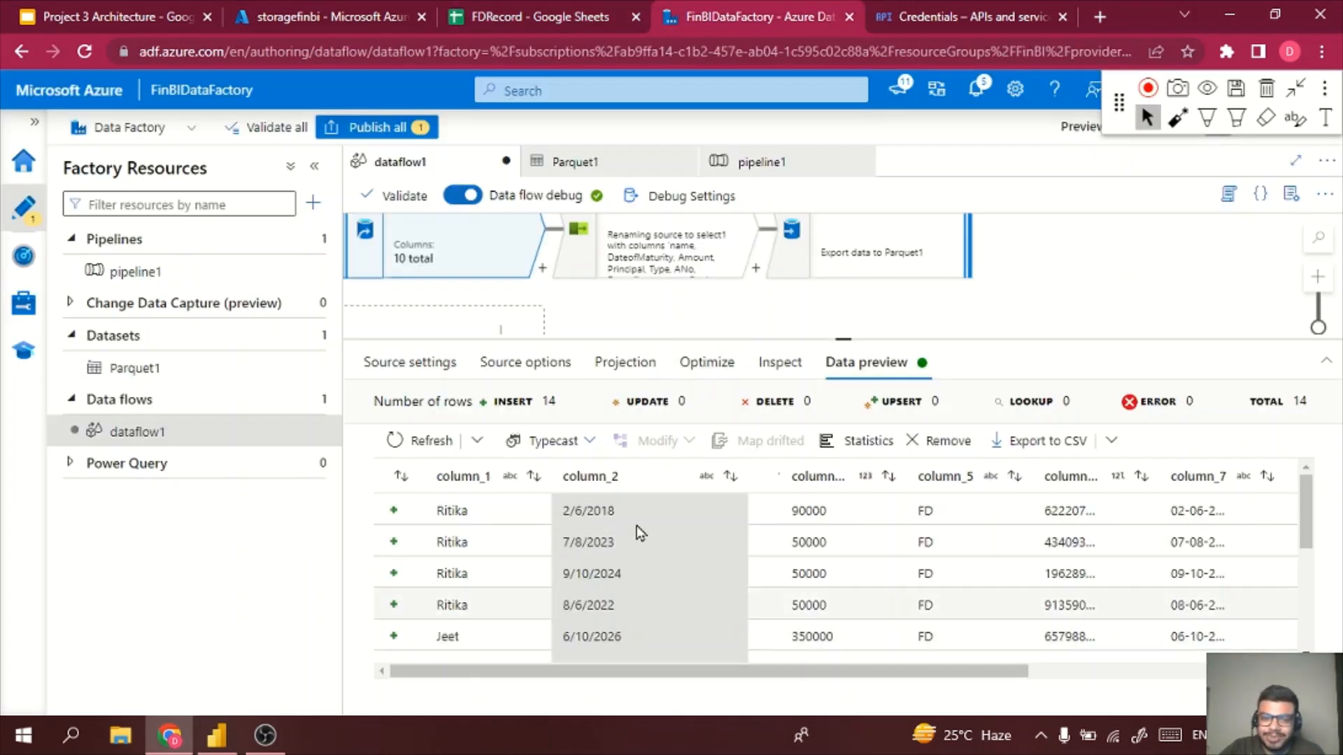
# - Publish the pending dataflow1 changes and open pipeline1
pyautogui.click(428, 130)
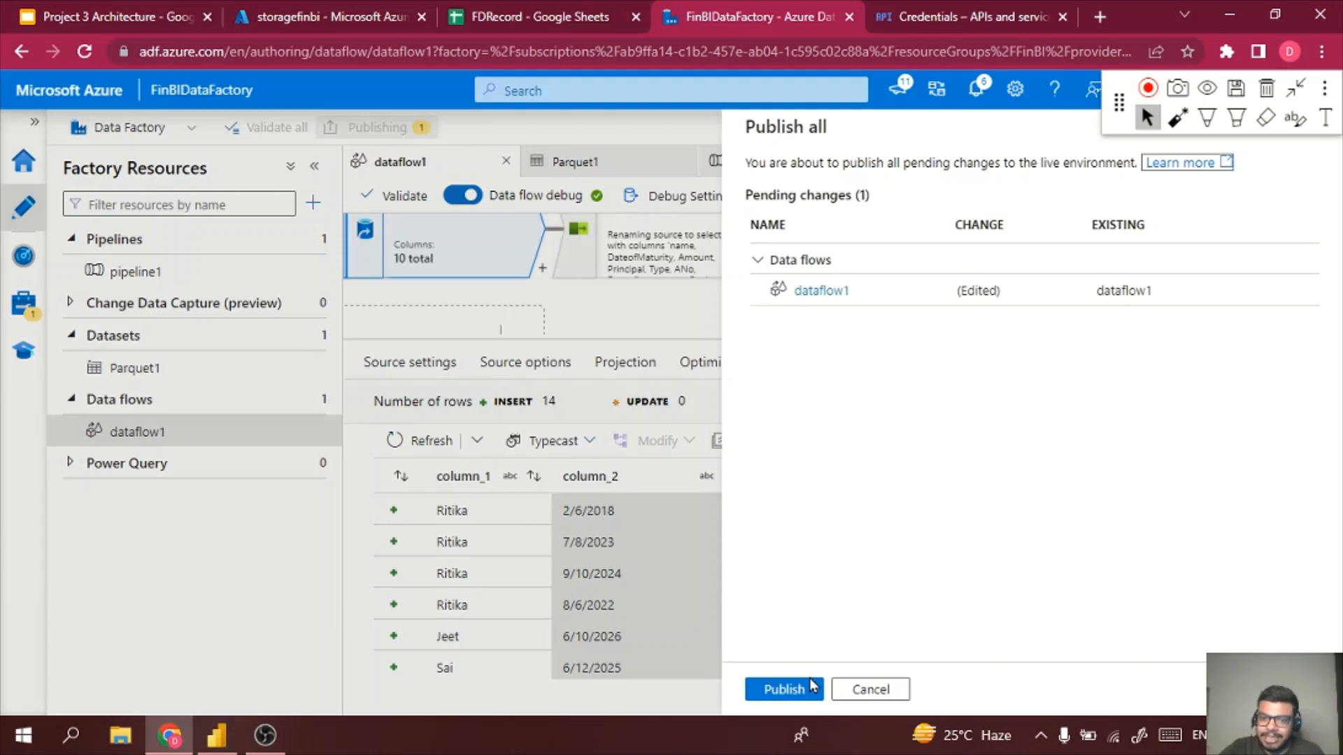
pyautogui.click(804, 692)
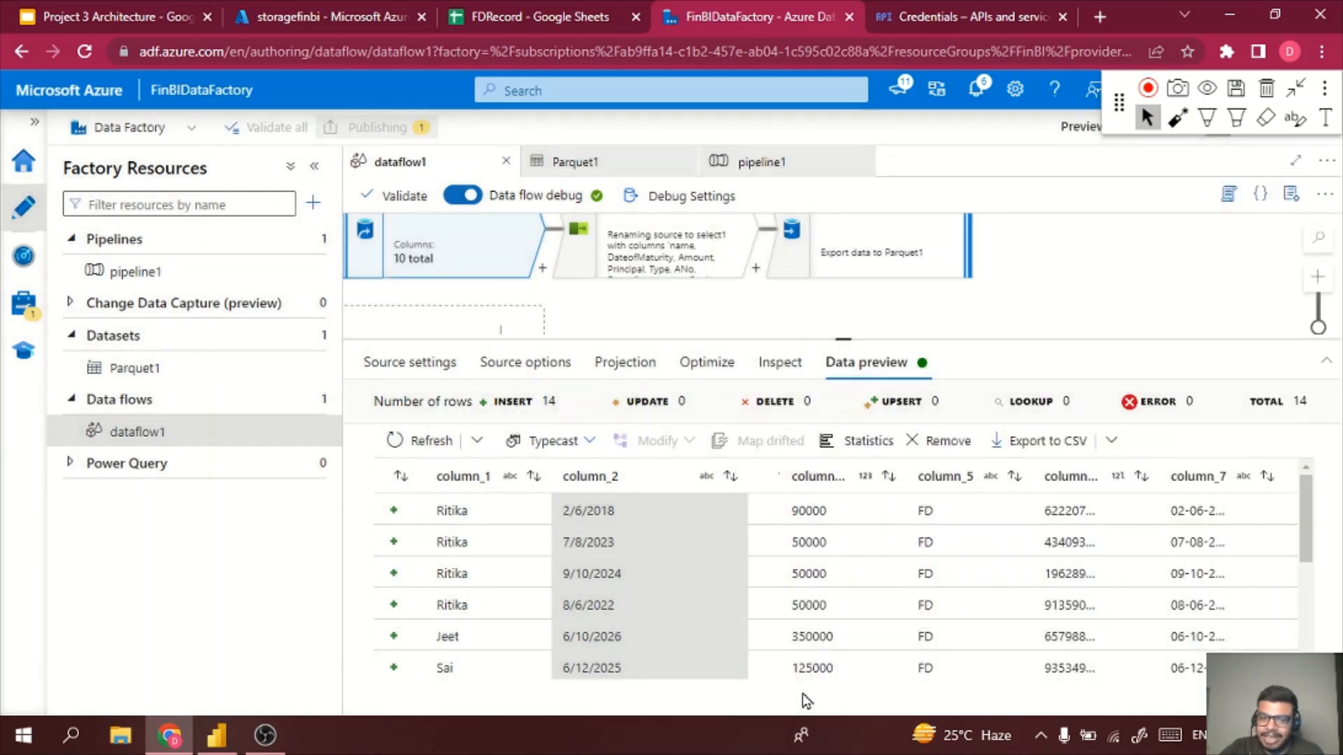
pyautogui.click(158, 272)
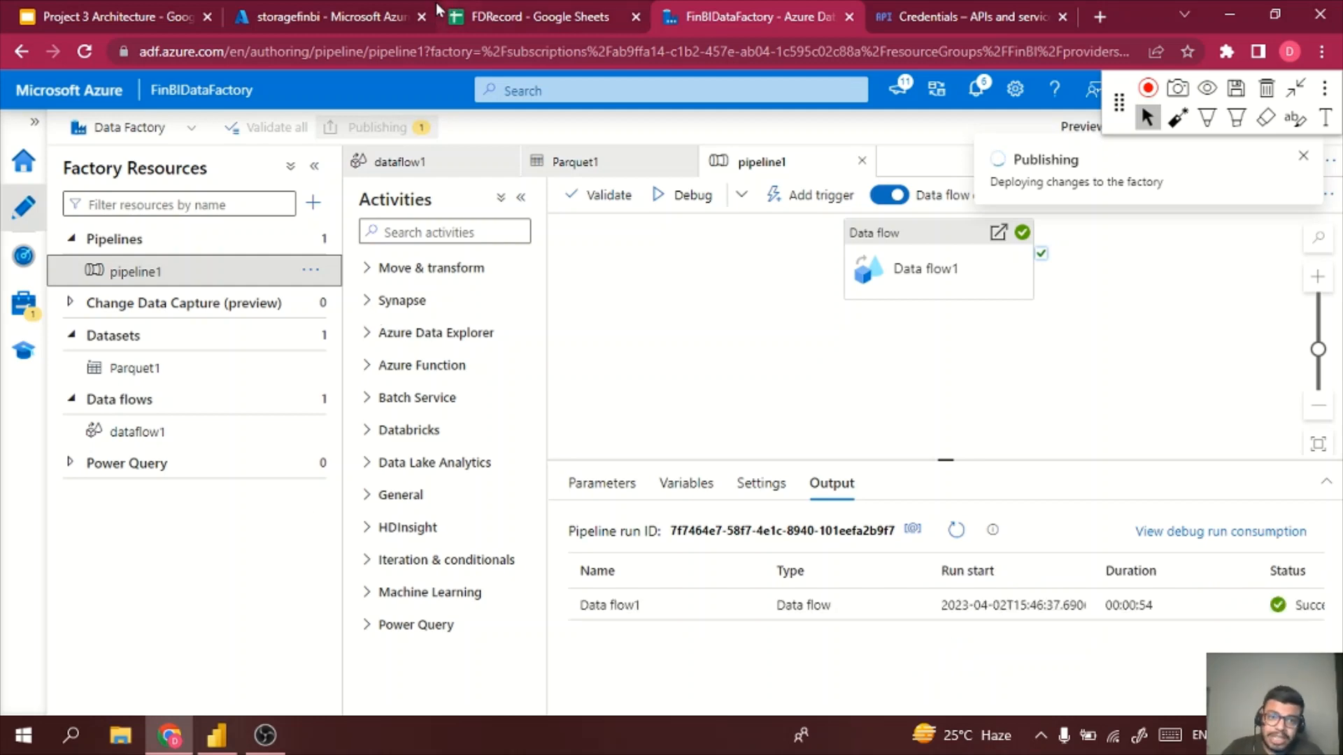
# - In the Azure portal, view the properties of the finbidata blob in storagefinbi's finbi container, and close them
pyautogui.click(308, 16)
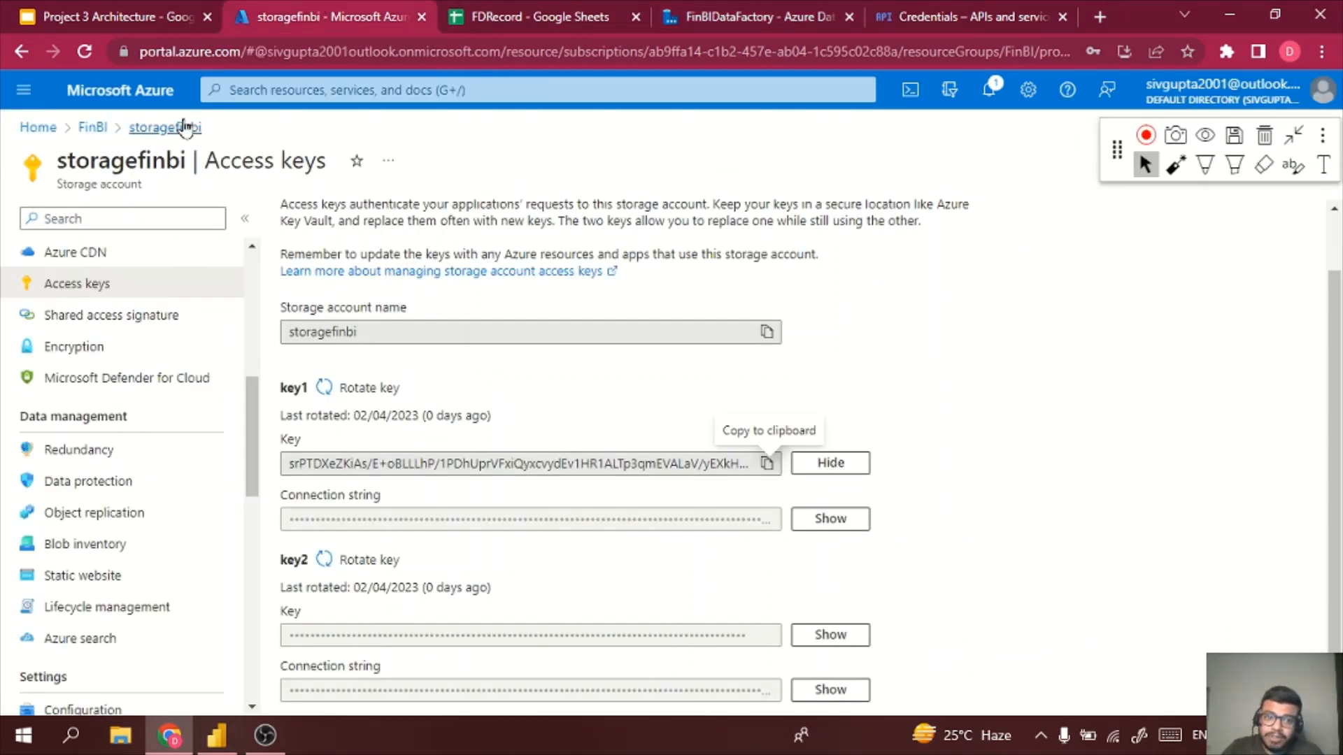
pyautogui.click(92, 127)
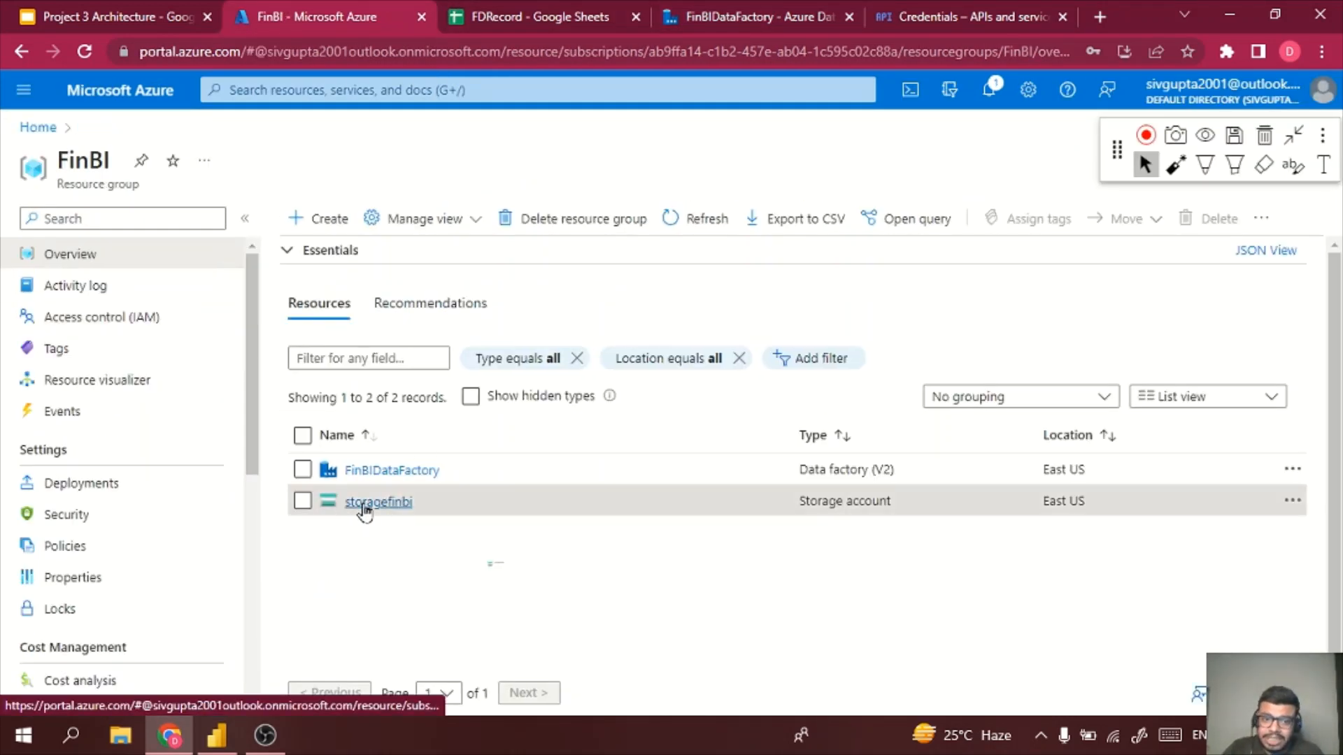
pyautogui.click(364, 505)
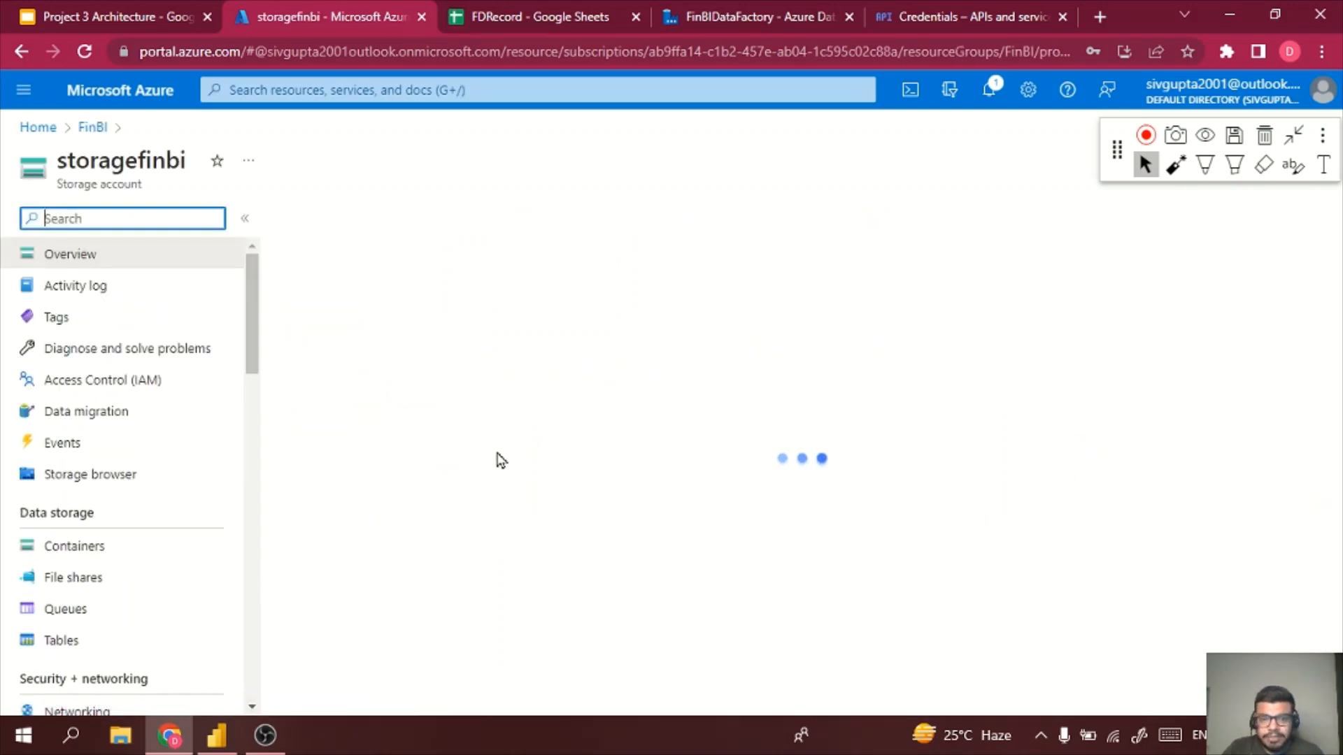
pyautogui.click(42, 547)
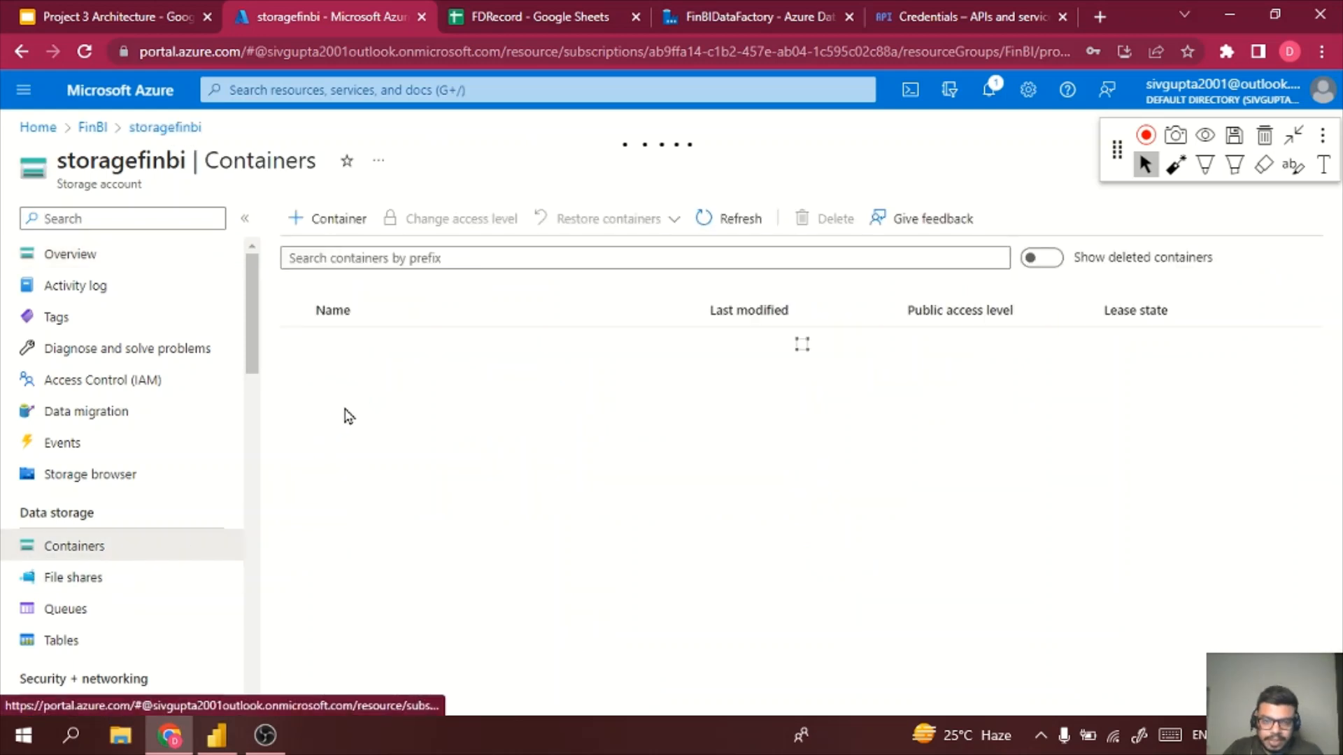
pyautogui.click(334, 378)
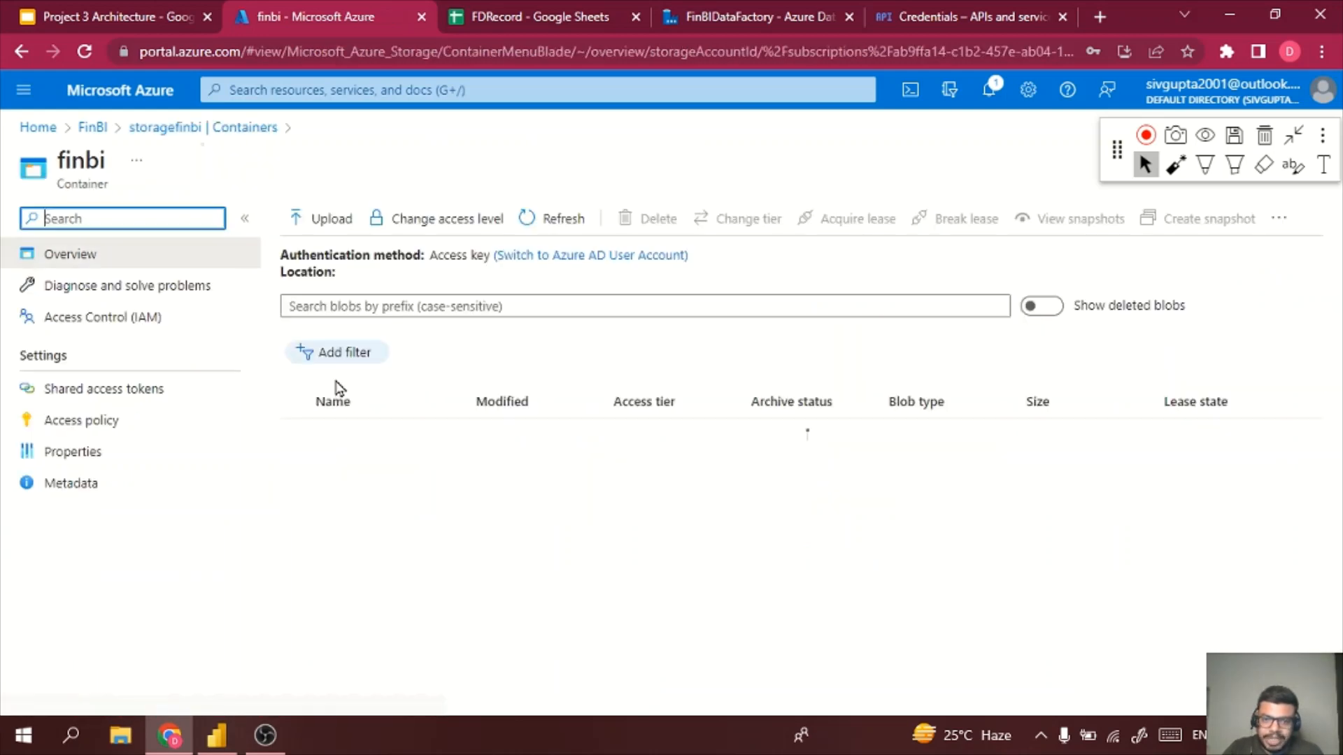
pyautogui.click(384, 441)
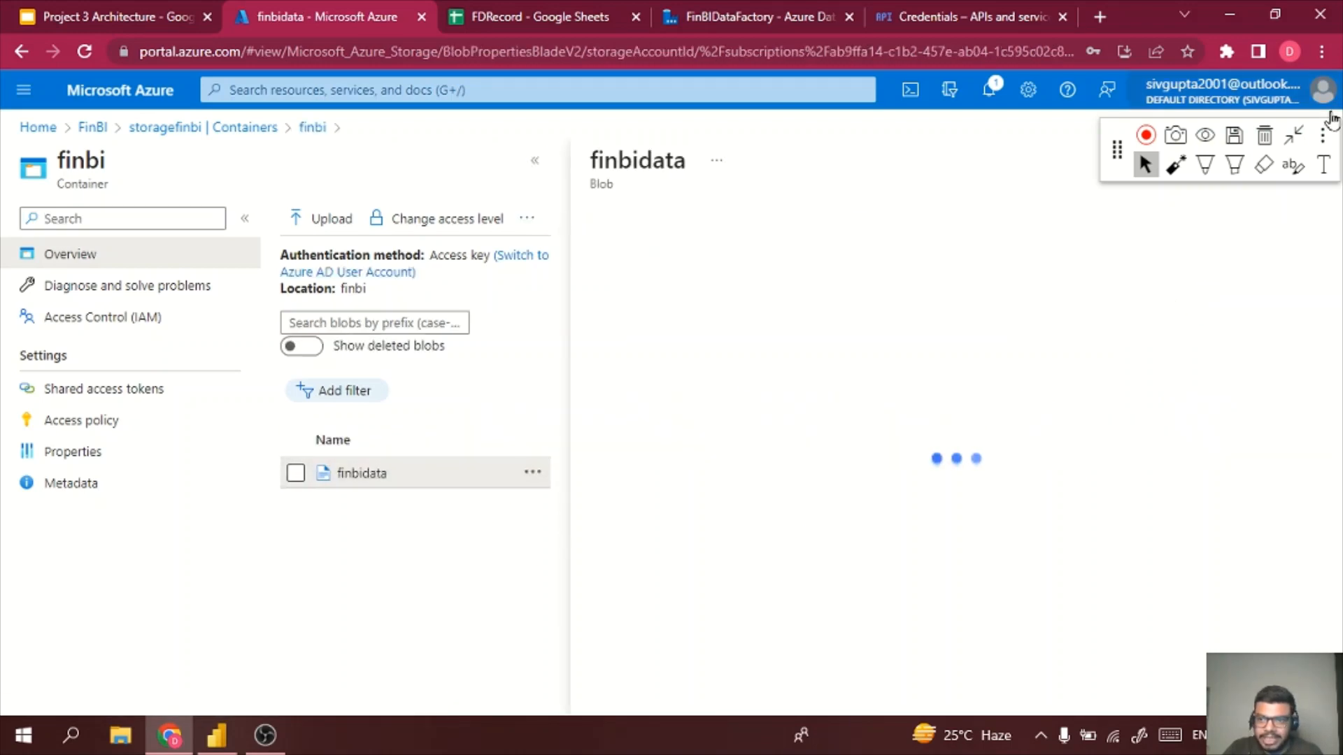
pyautogui.click(1322, 135)
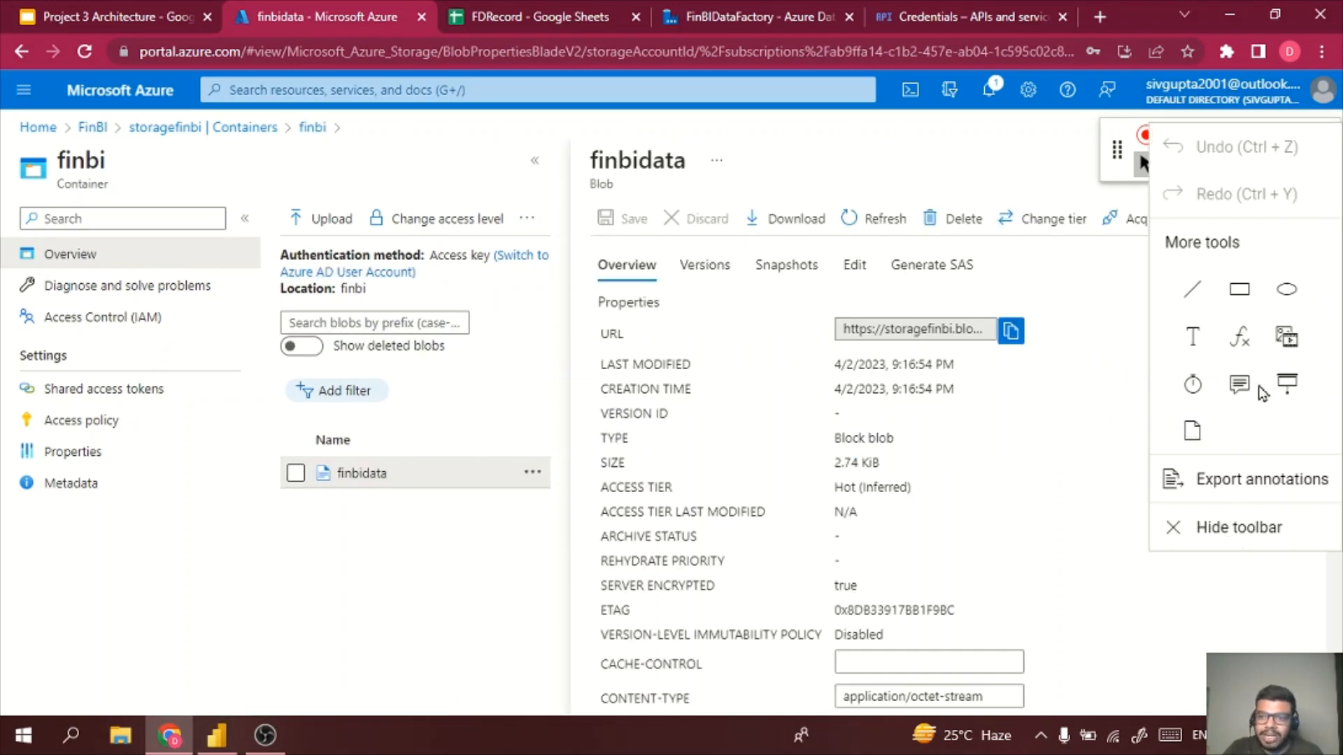
pyautogui.moveTo(1118, 150)
pyautogui.mouseDown()
pyautogui.moveTo(35, 142)
pyautogui.moveTo(18, 104)
pyautogui.mouseUp()
pyautogui.click(1306, 160)
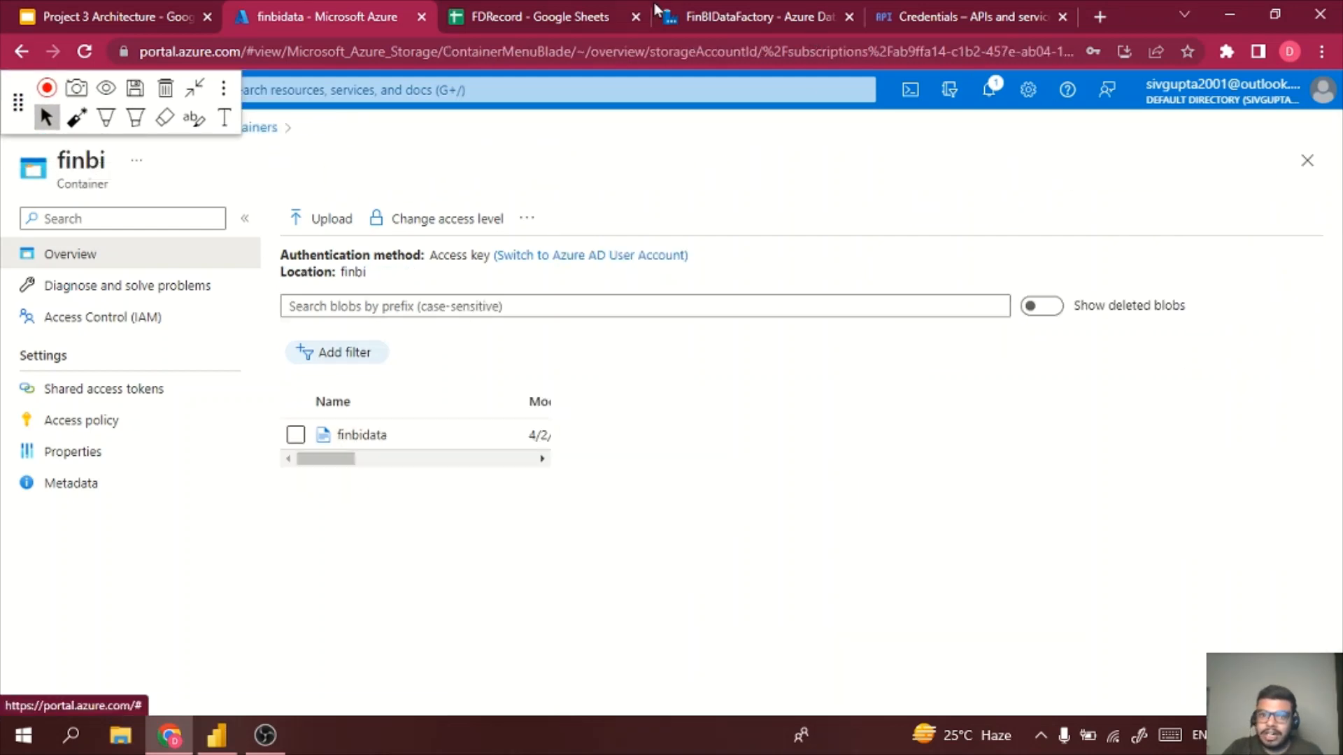
# - Switch to Power BI Desktop to check the finbidata table's date columns, and return to the finbi container
pyautogui.click(552, 11)
pyautogui.click(386, 15)
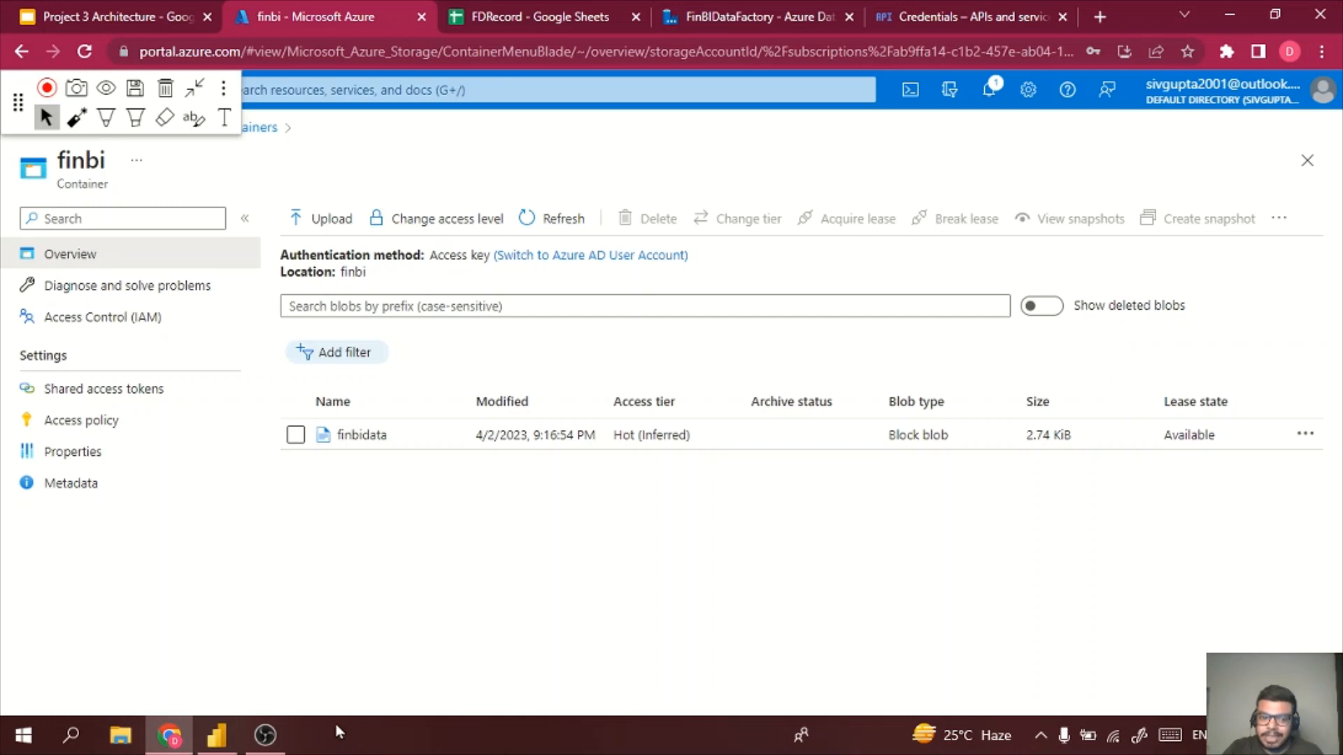
pyautogui.click(216, 735)
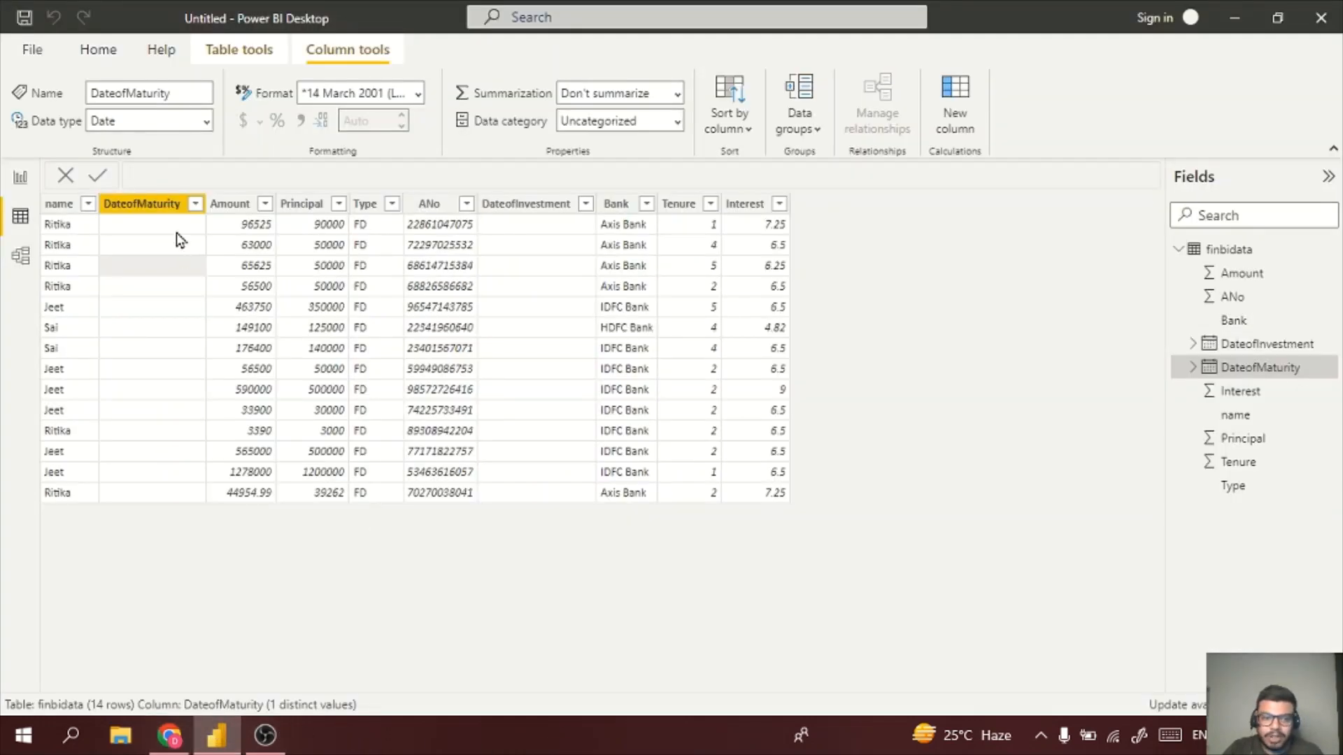
pyautogui.click(1231, 14)
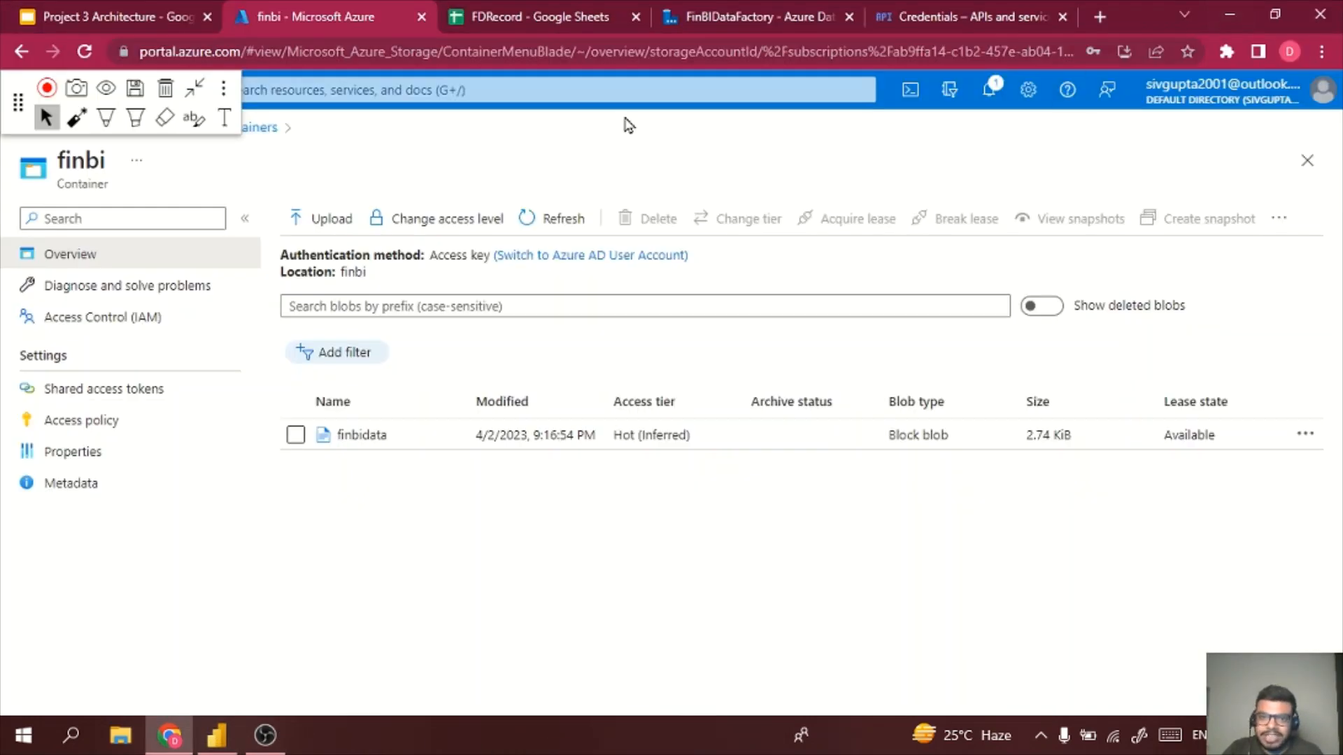
# - Start a debug run of pipeline1 in Data Factory and dismiss the publishing notification
pyautogui.click(705, 11)
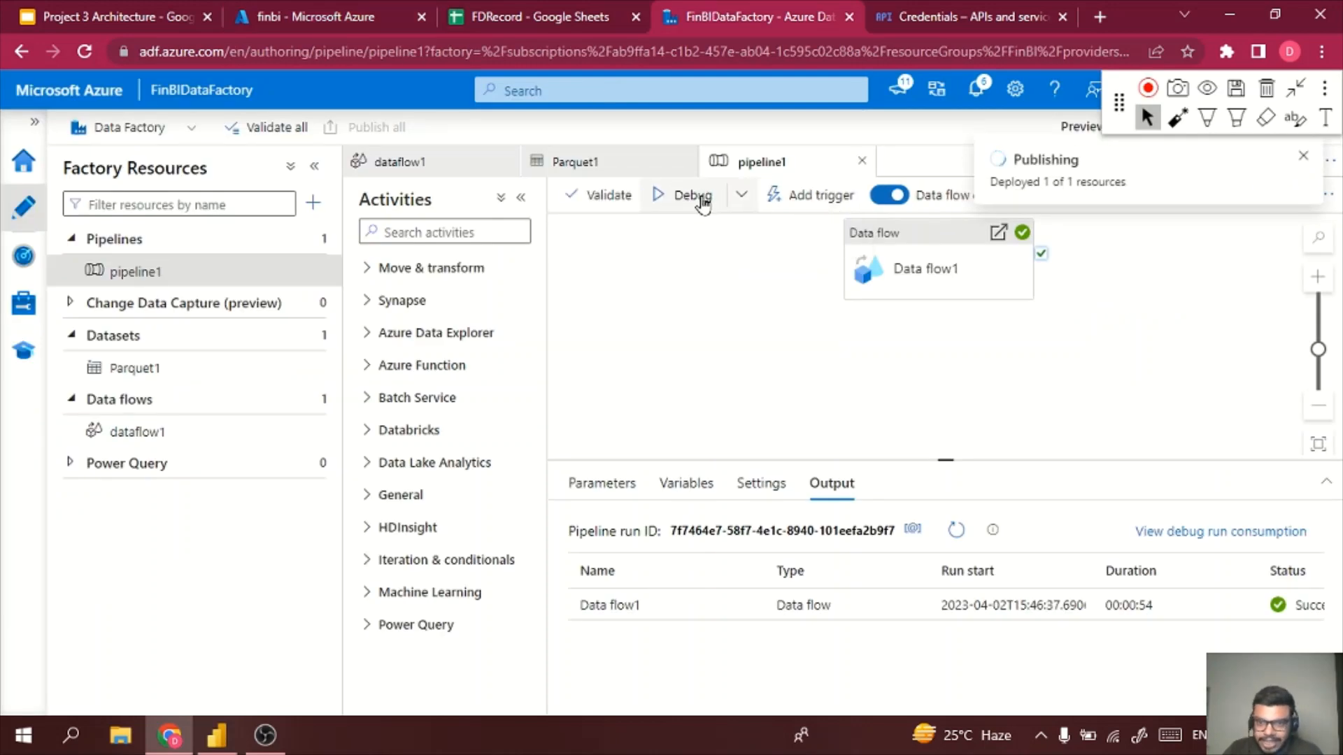
pyautogui.click(703, 203)
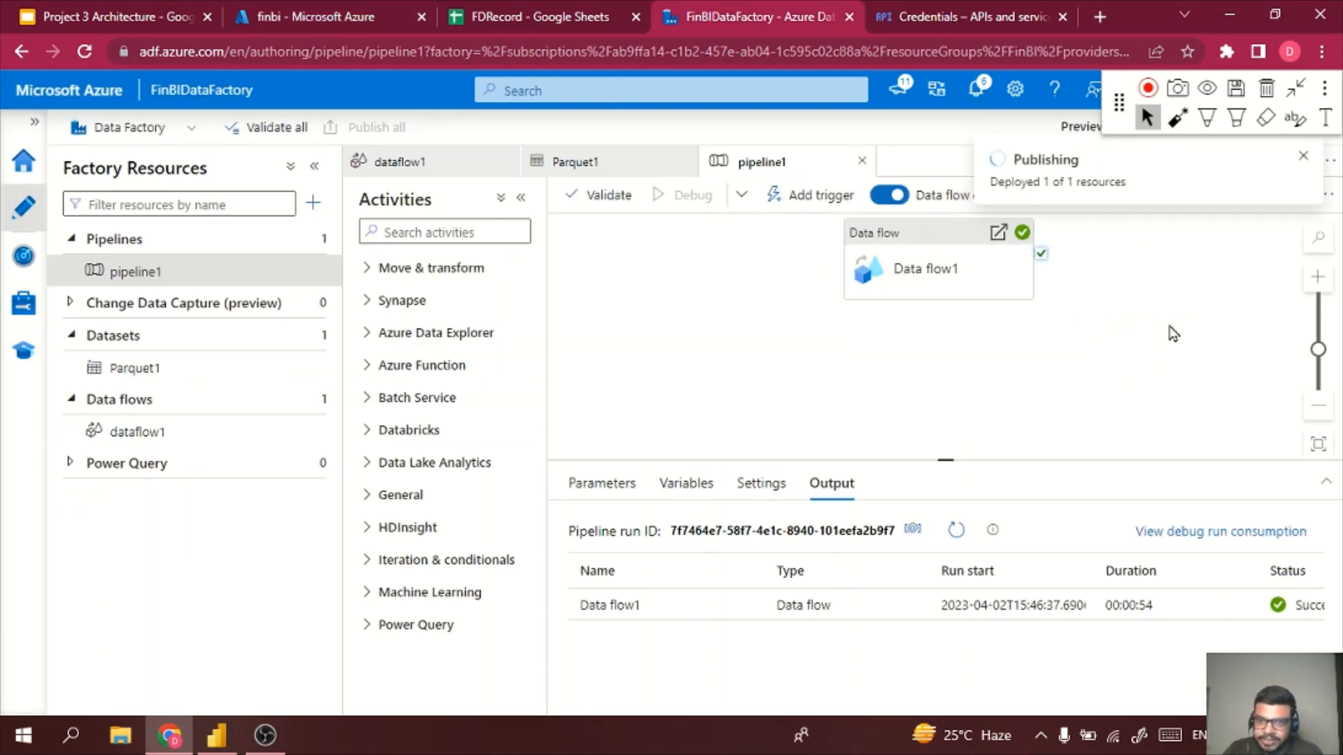
pyautogui.click(1302, 161)
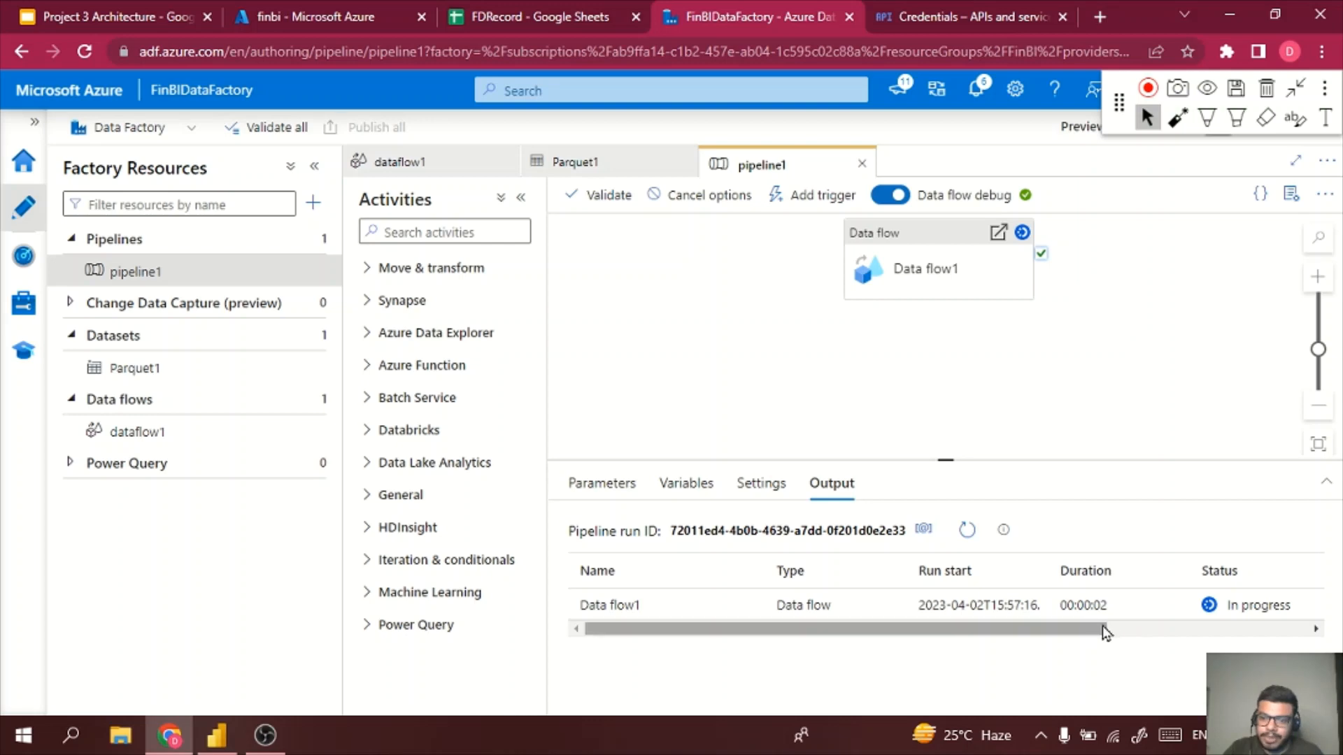
# - Refresh the output of the pipeline1 debug run repeatedly to monitor the Data flow1 activity until it finishes
pyautogui.moveTo(1103, 631); pyautogui.dragTo(1167, 645)
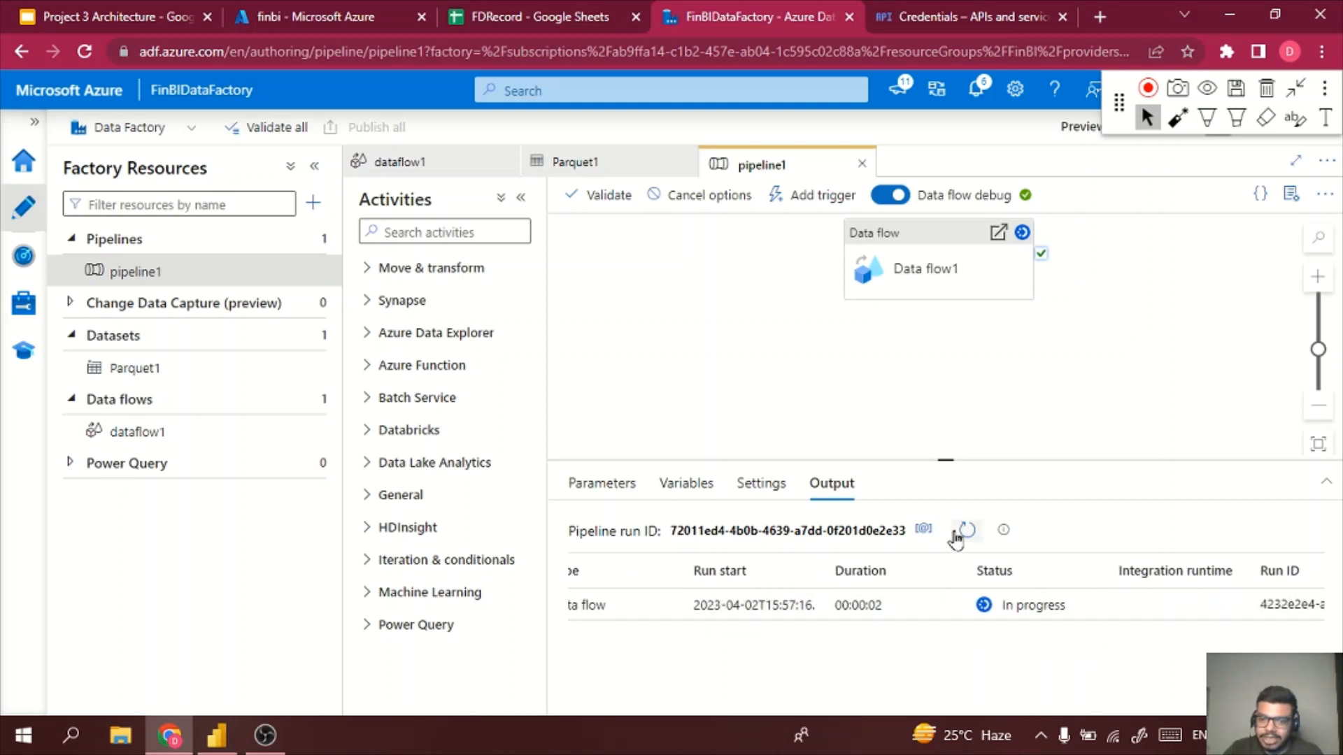
pyautogui.click(964, 532)
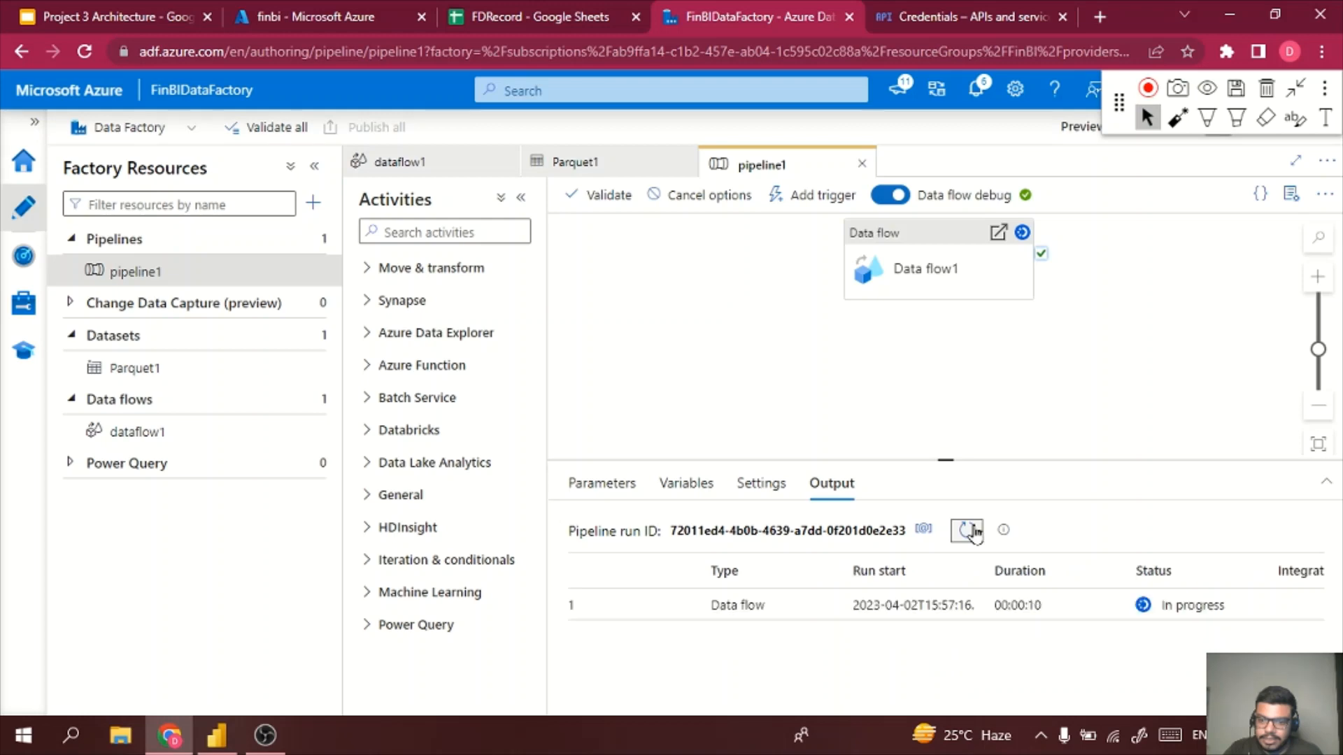
pyautogui.click(970, 531)
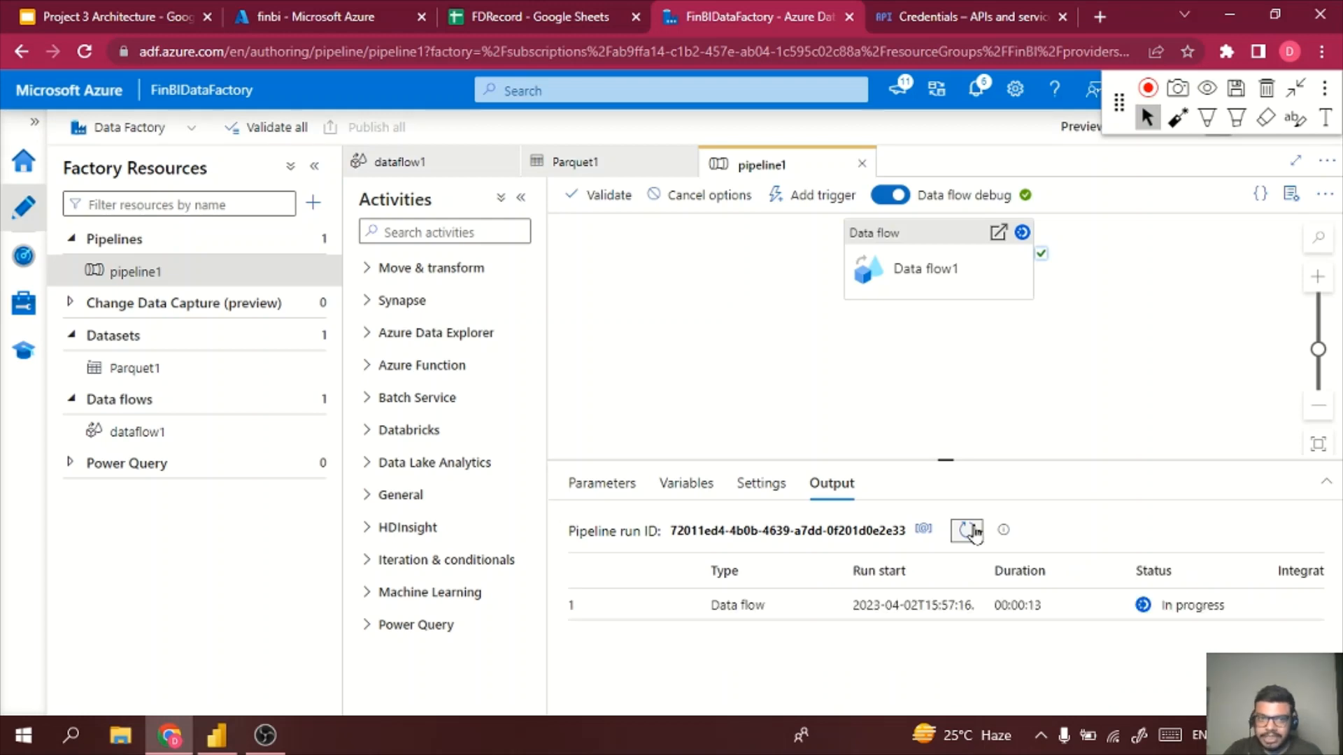
pyautogui.click(970, 531)
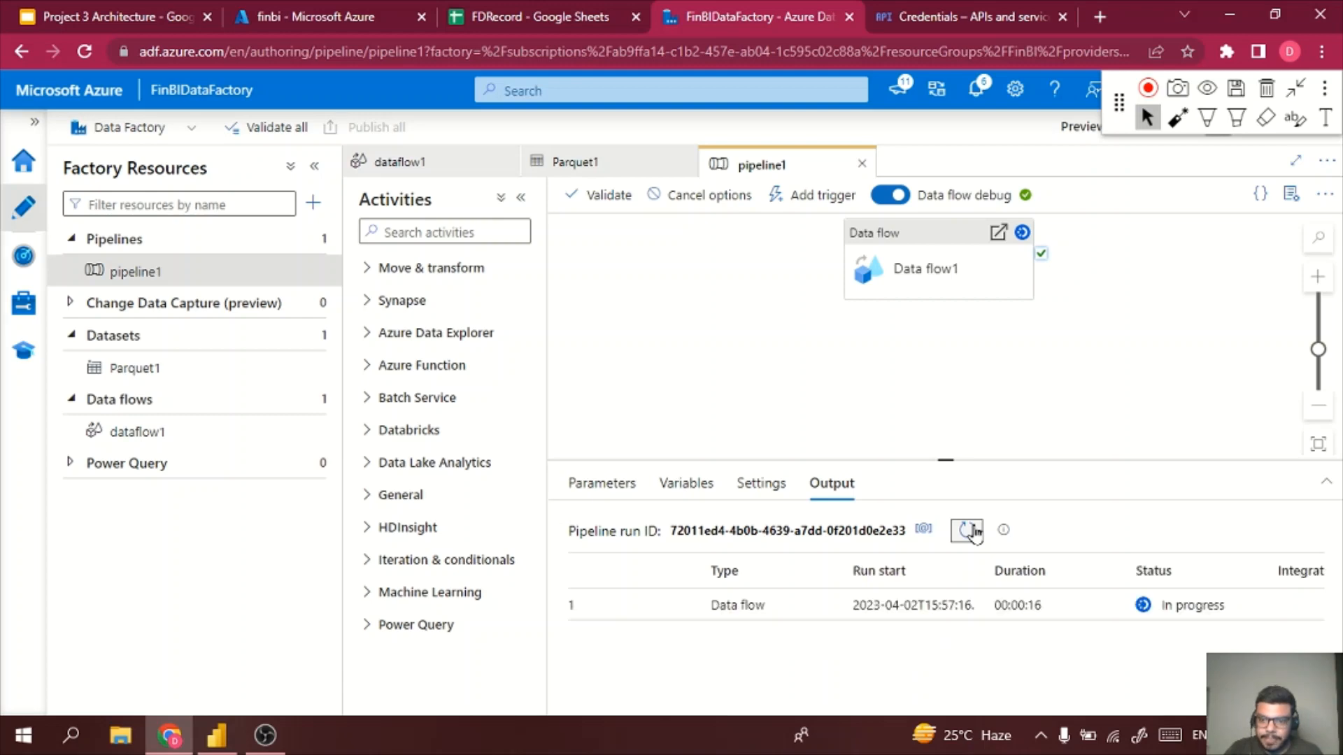
pyautogui.click(970, 531)
pyautogui.click(972, 533)
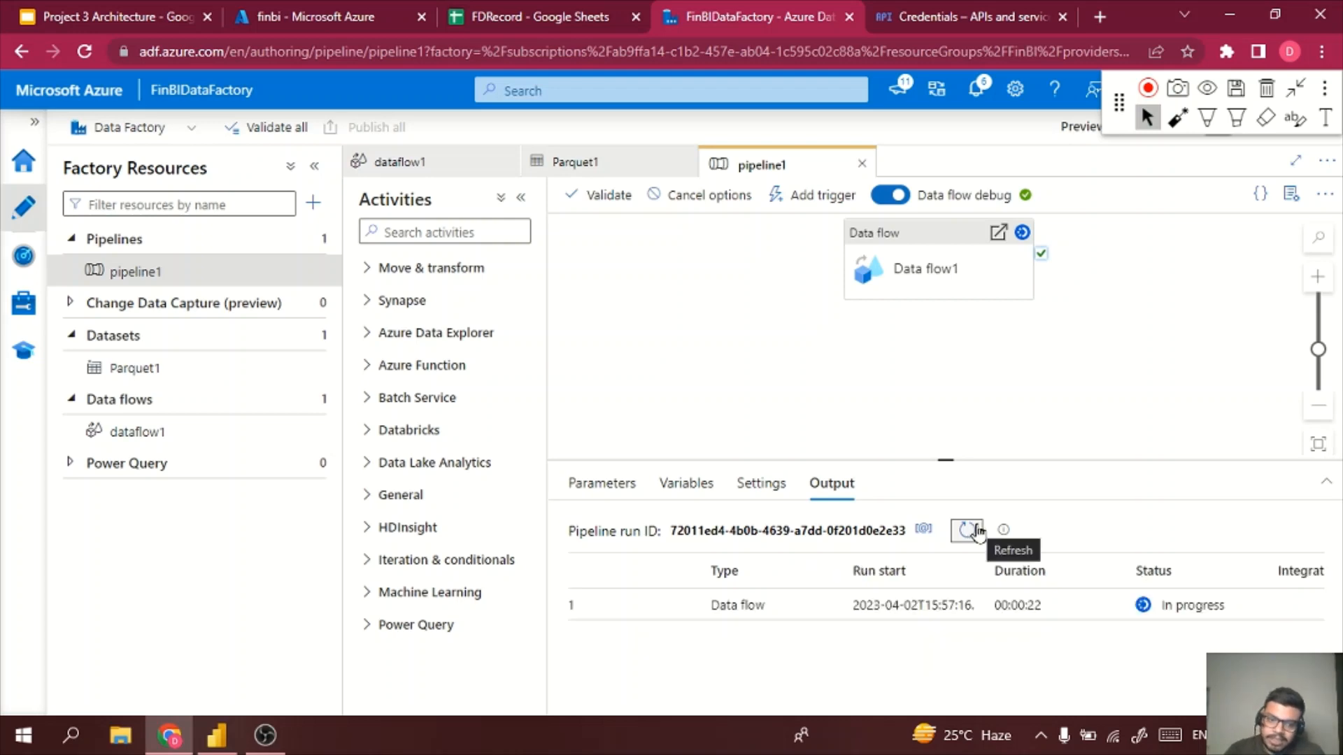
pyautogui.click(973, 533)
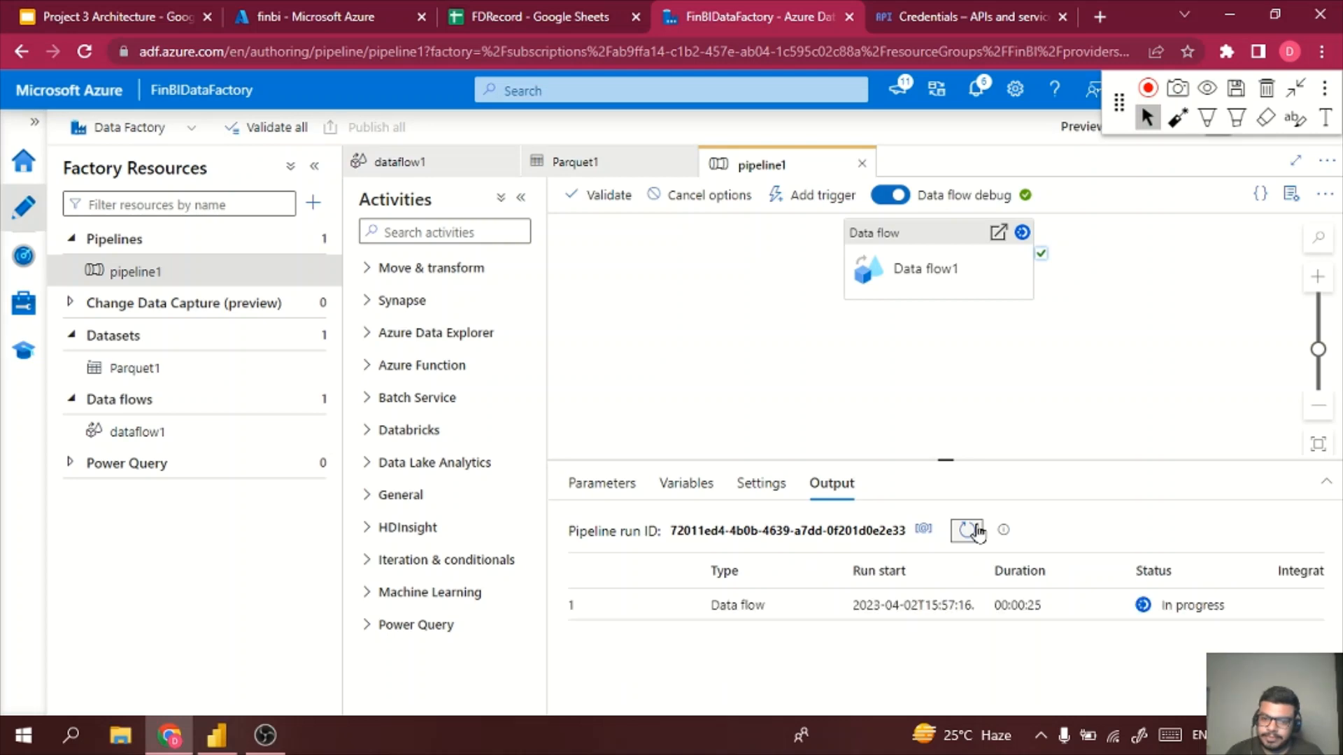
pyautogui.click(976, 533)
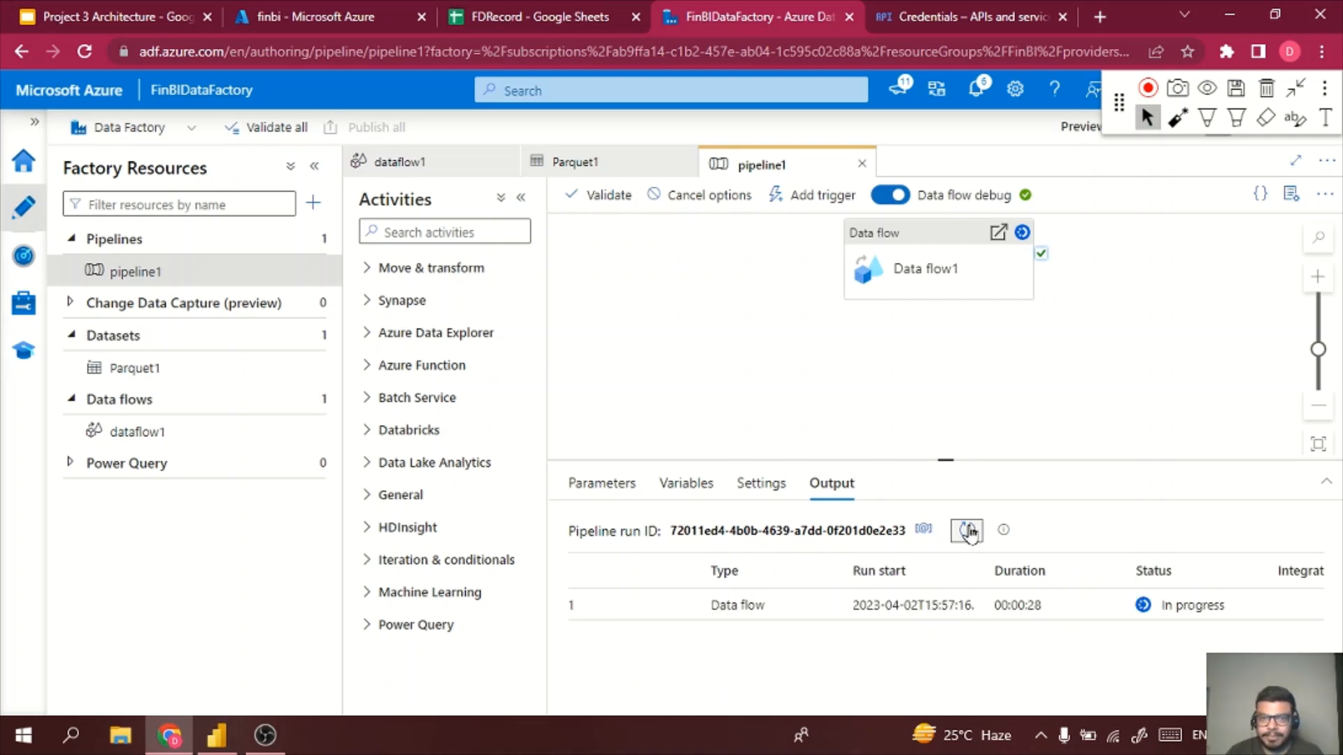
pyautogui.click(971, 533)
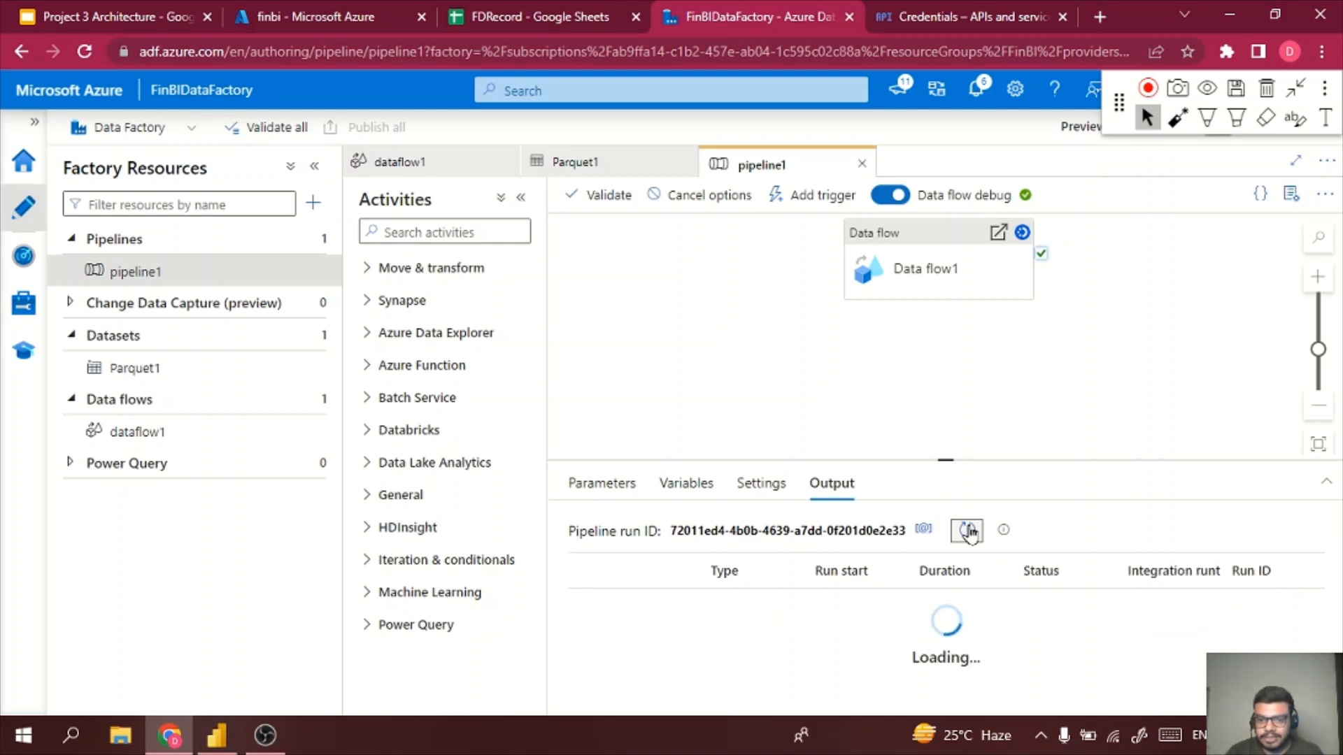
pyautogui.click(969, 532)
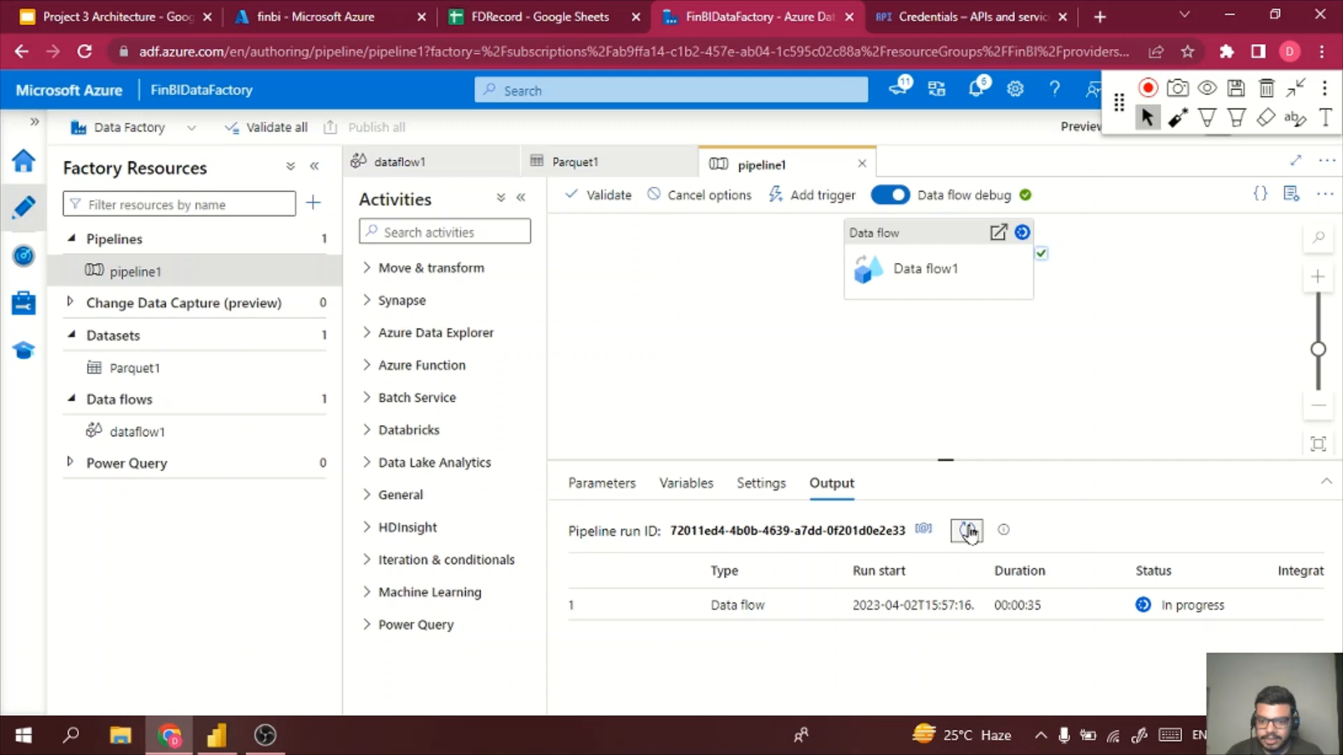
pyautogui.click(969, 532)
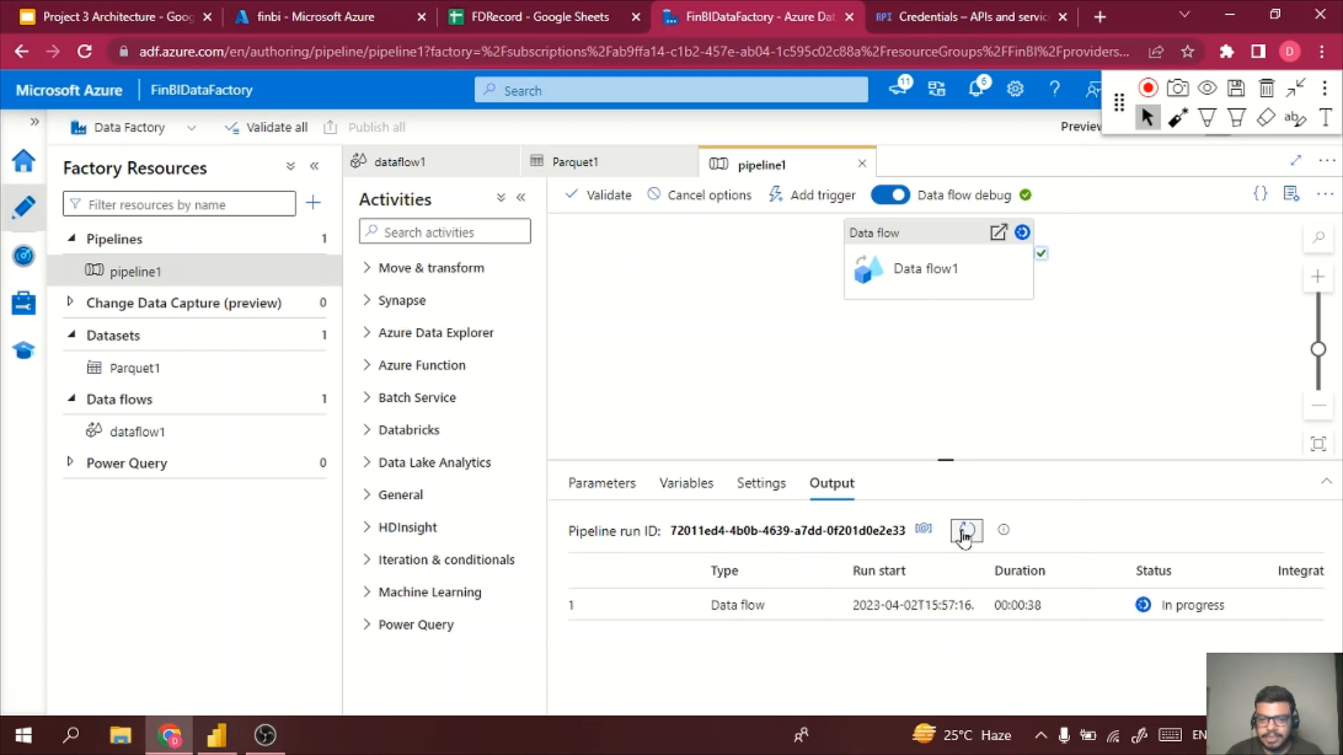
pyautogui.click(968, 532)
pyautogui.moveTo(949, 459); pyautogui.dragTo(949, 400)
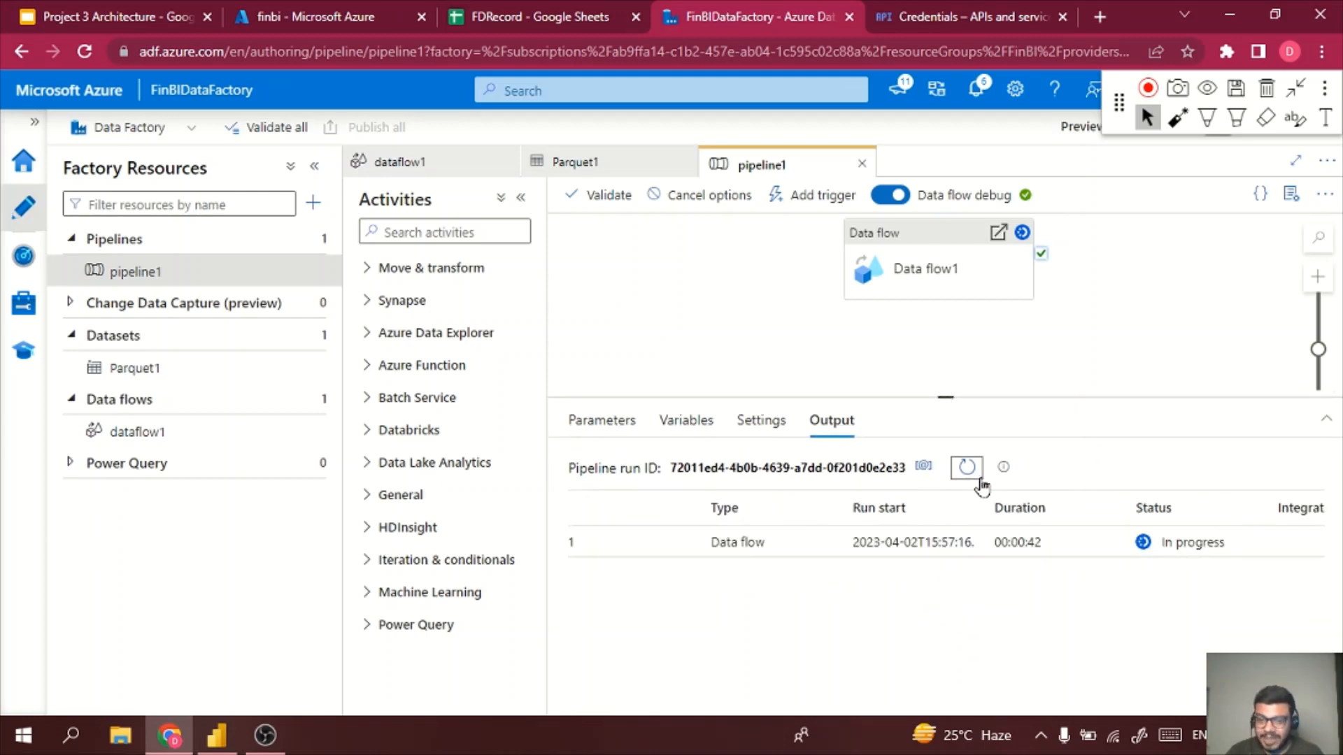
pyautogui.click(967, 469)
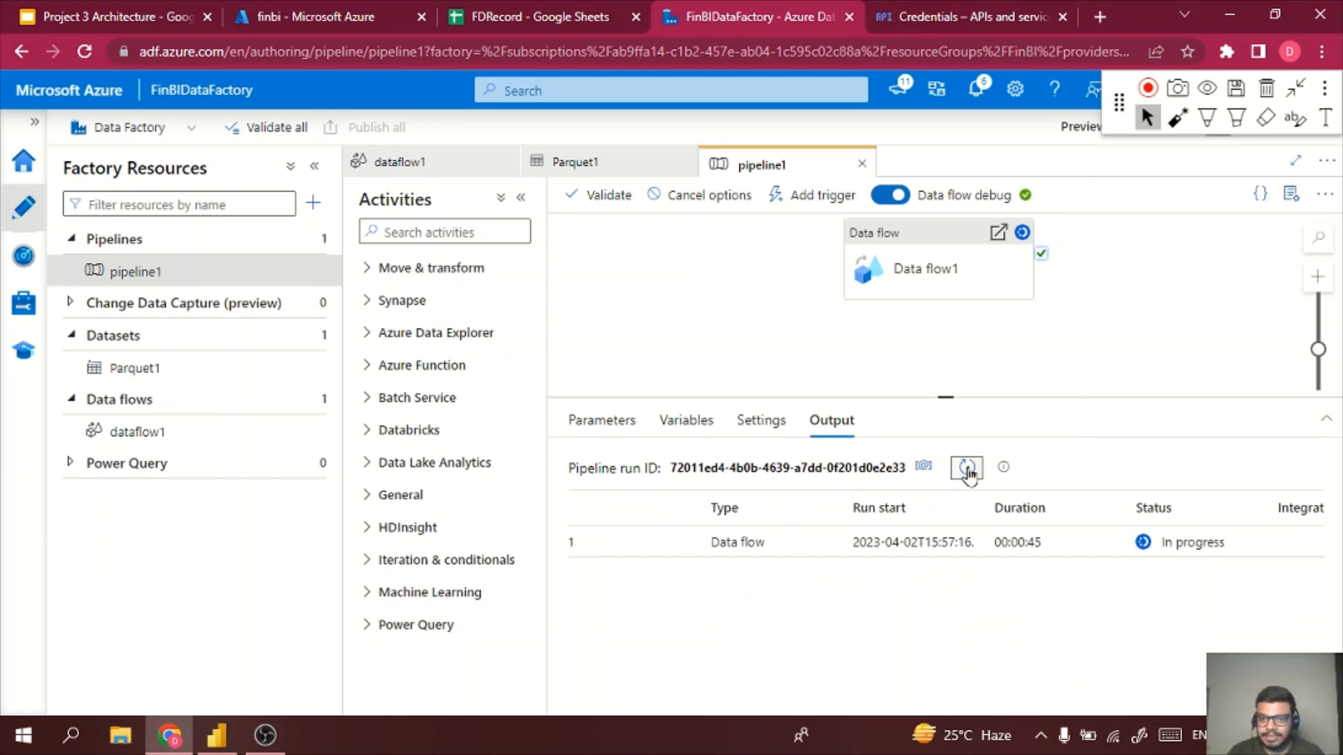
pyautogui.click(967, 468)
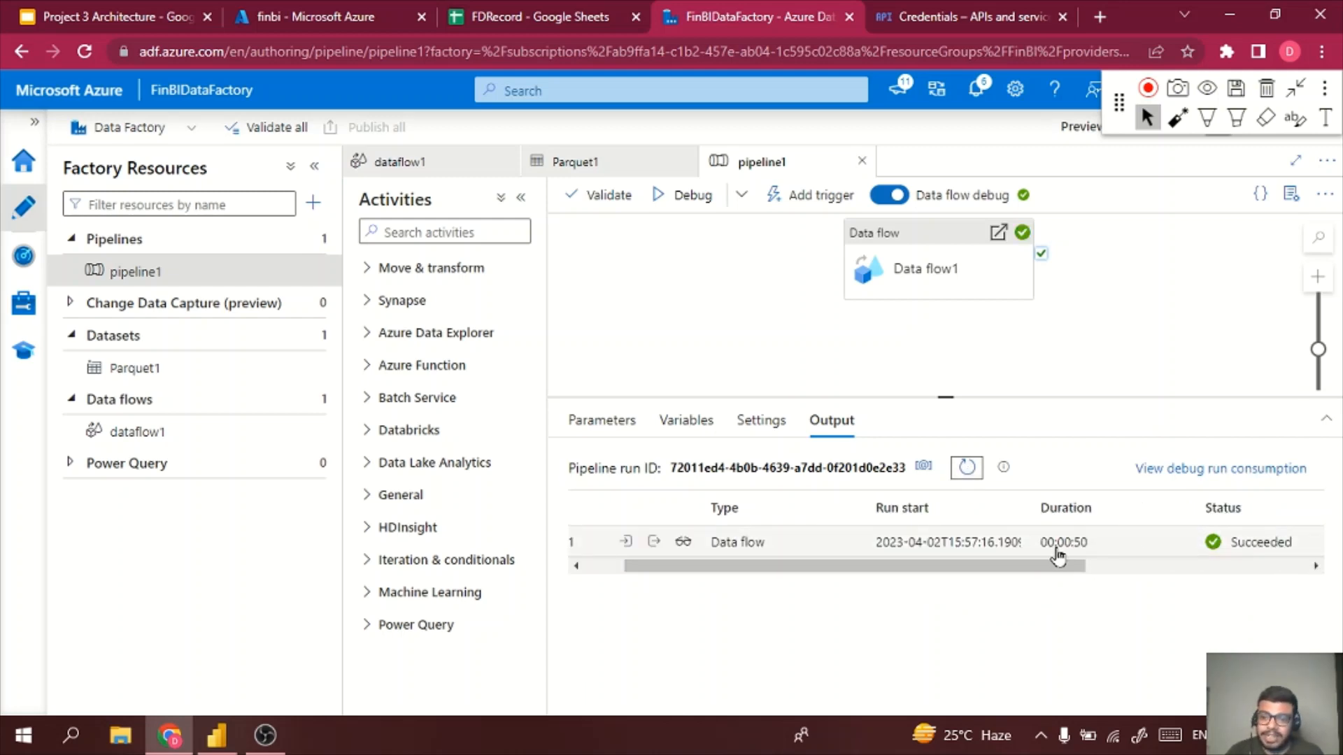
# - Switch to the finbi container in the Azure portal, reload it, and check the finbidata blob's modified time
pyautogui.click(400, 10)
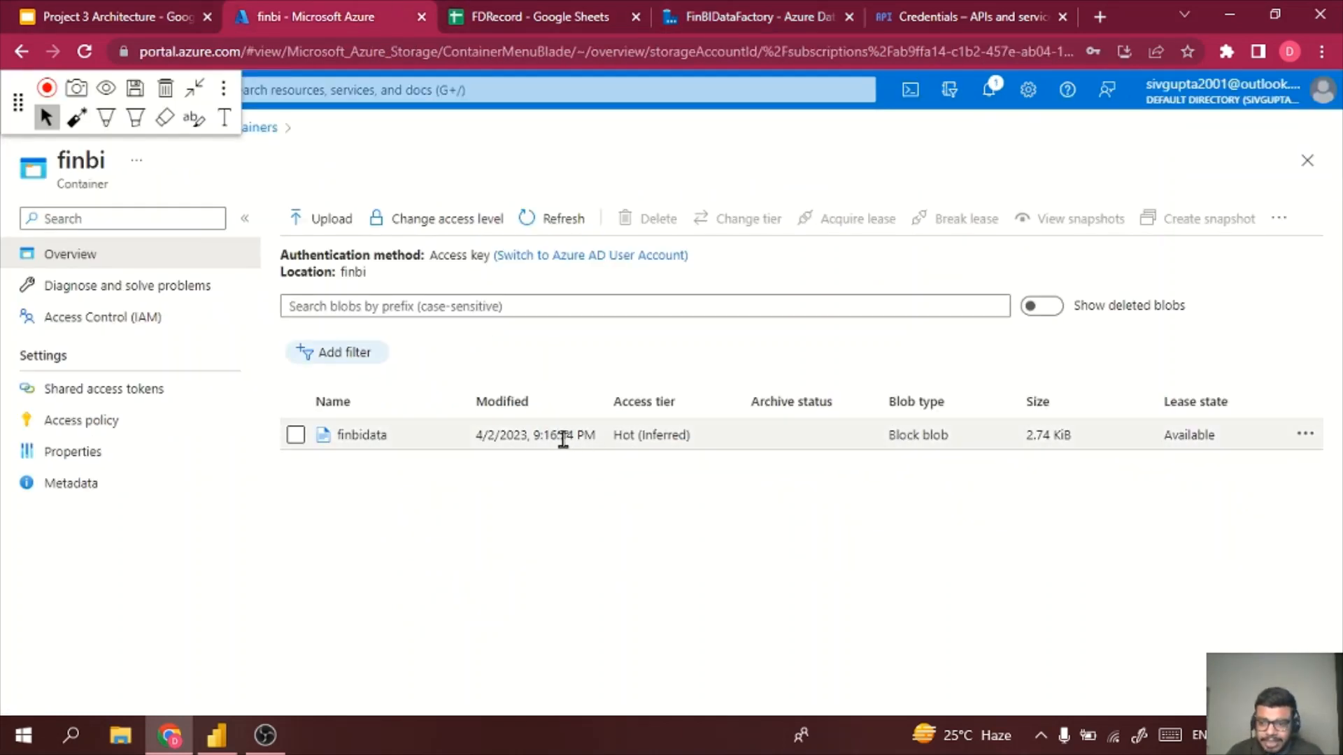
pyautogui.click(84, 53)
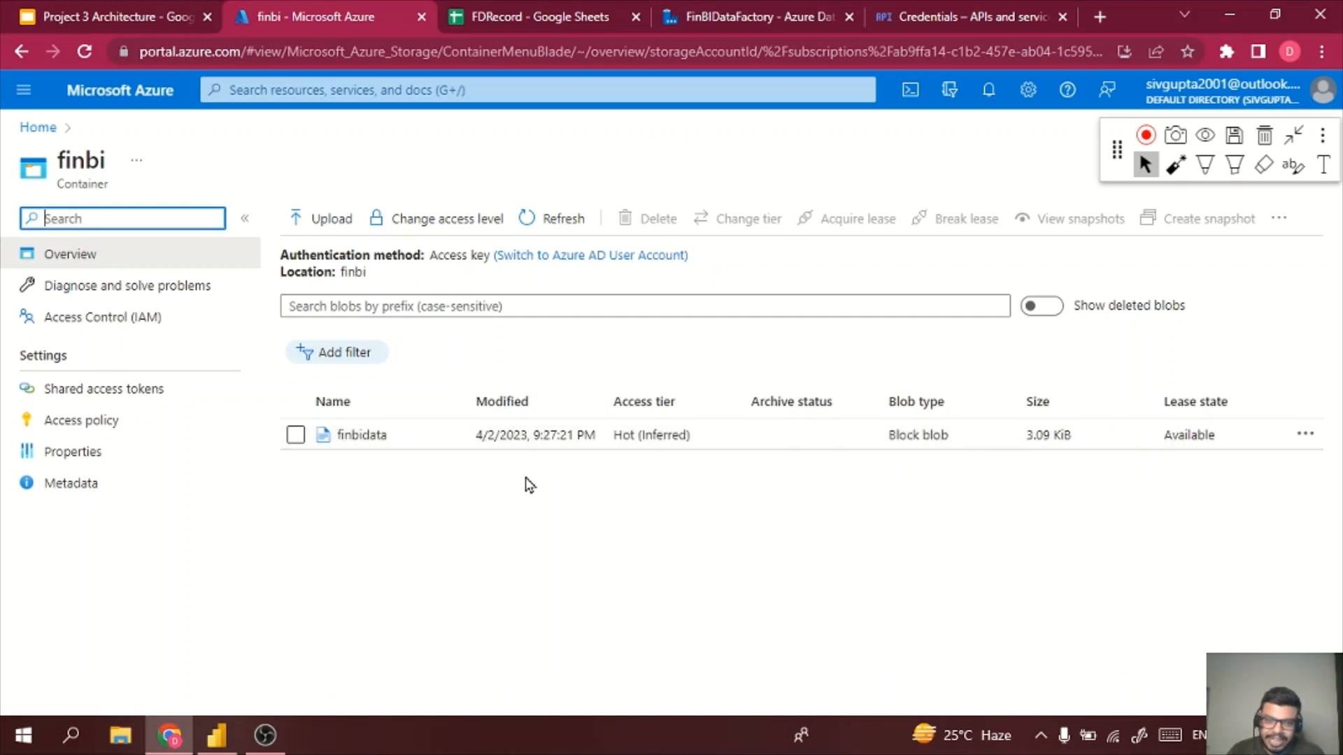
pyautogui.doubleClick(566, 435)
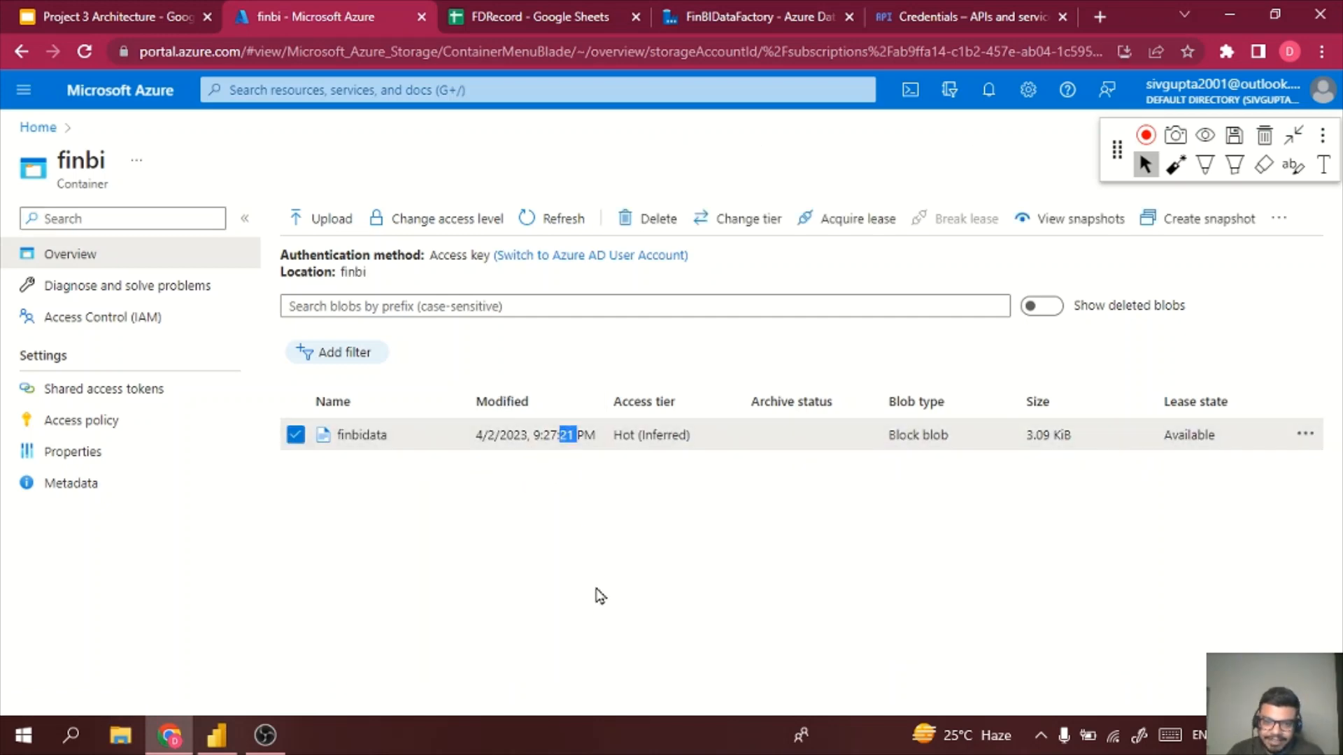
pyautogui.tripleClick(543, 435)
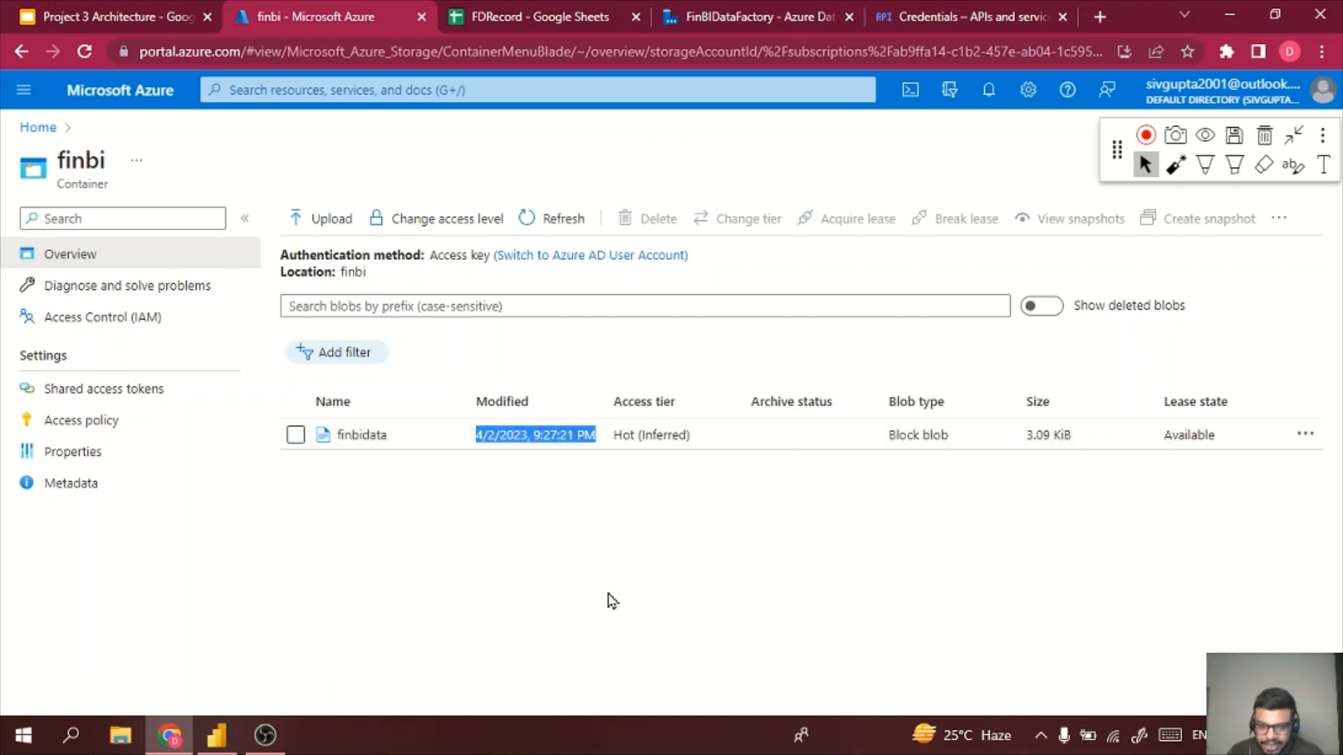
# - Switch to Power BI Desktop and refresh the finbidata data from the report view
pyautogui.click(216, 735)
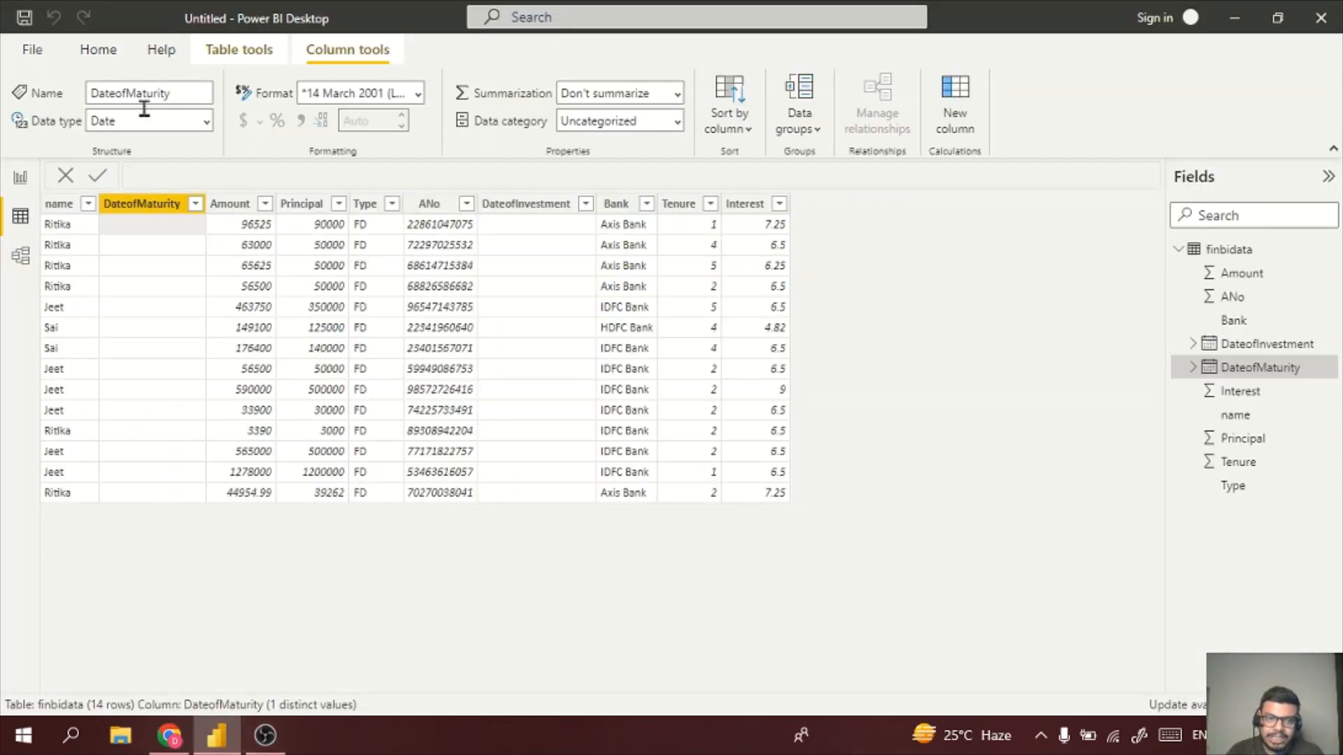
pyautogui.click(20, 177)
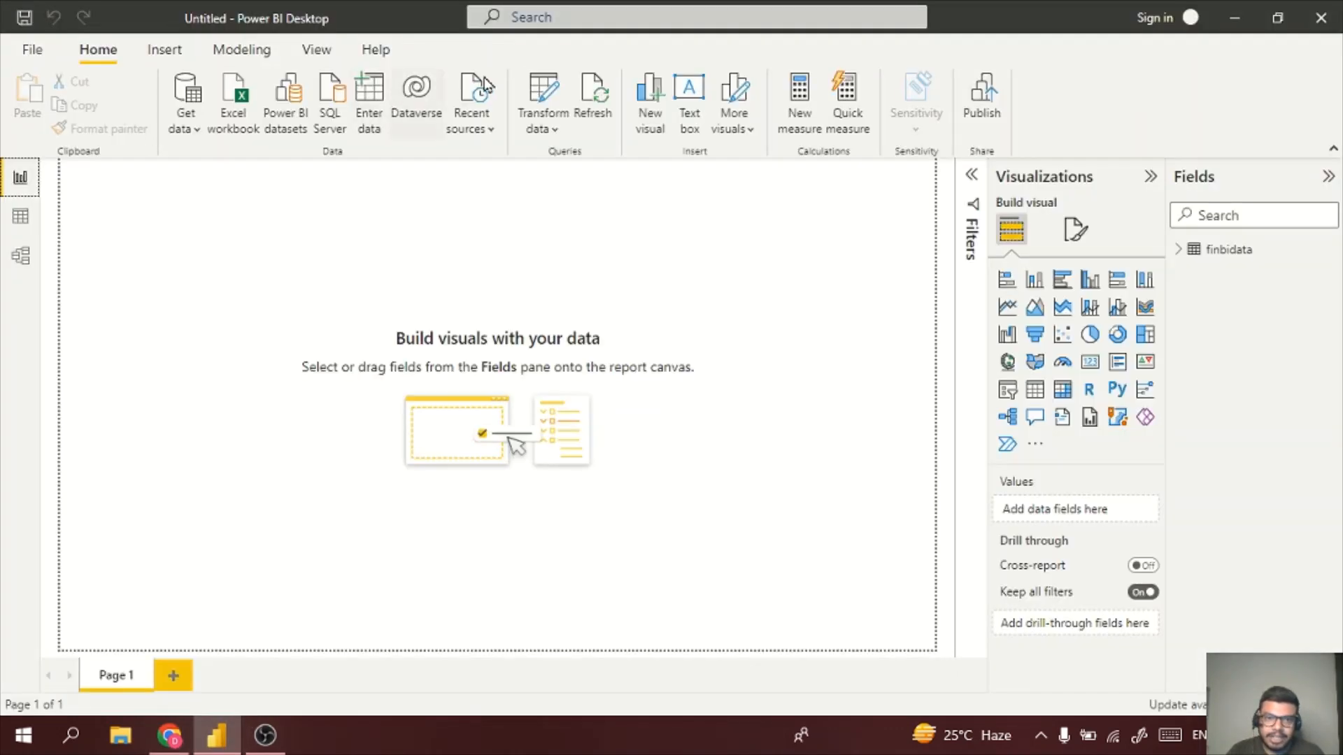
pyautogui.click(594, 105)
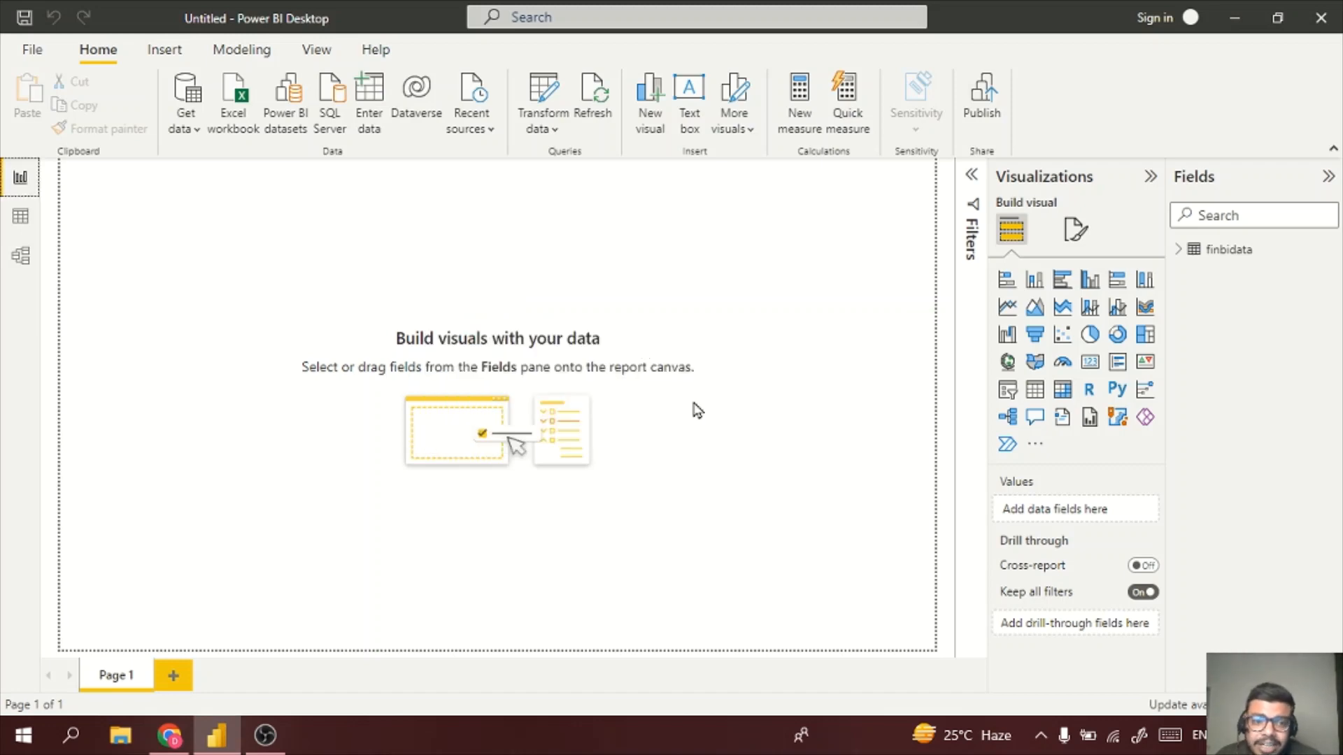
# - In the finbidata table's data view, change the DateofMaturity column's data type to Date and accept the change
pyautogui.click(30, 228)
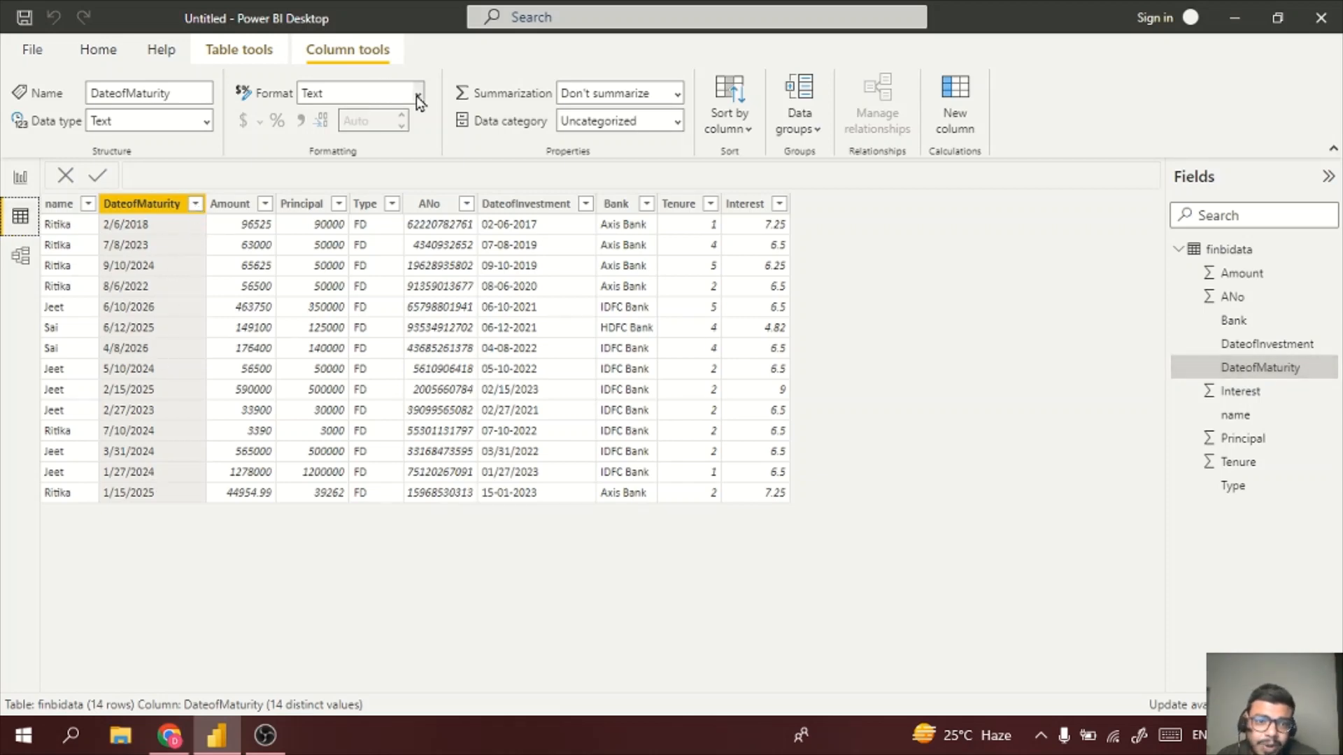
pyautogui.click(207, 122)
pyautogui.click(167, 273)
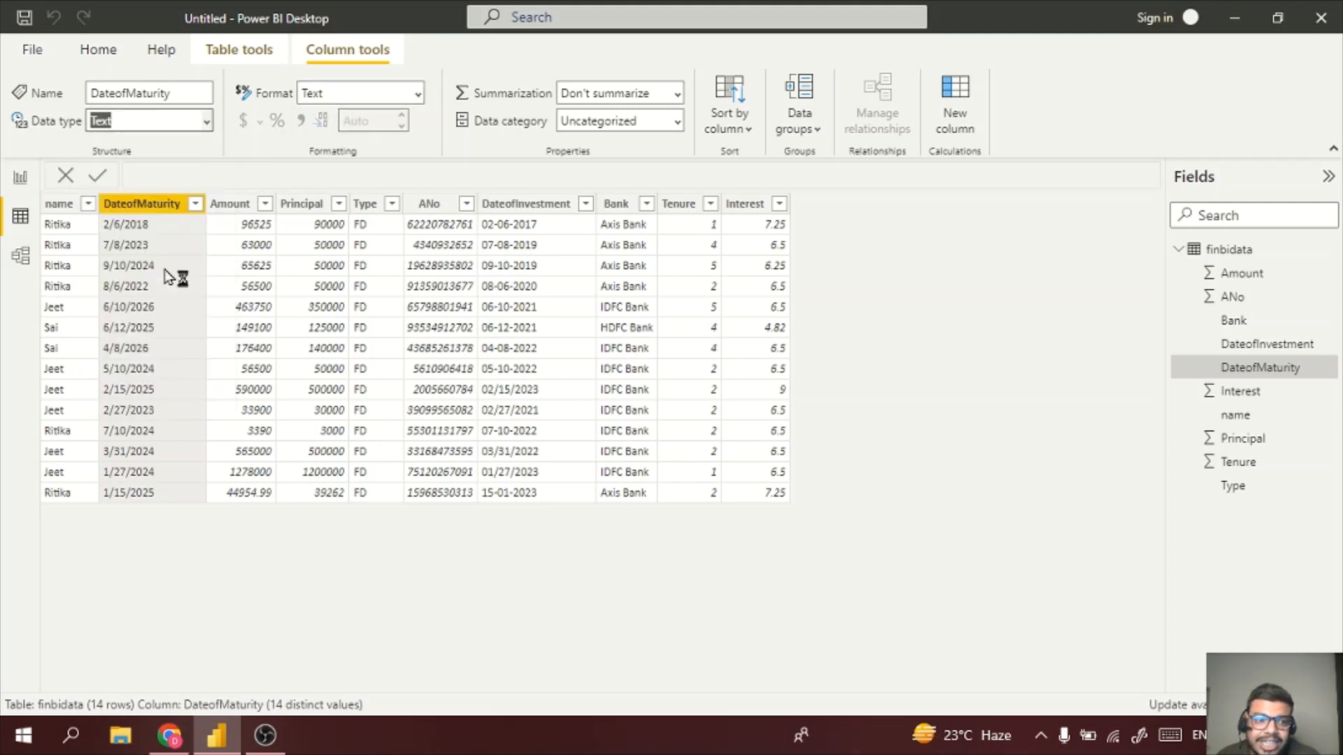
pyautogui.click(765, 434)
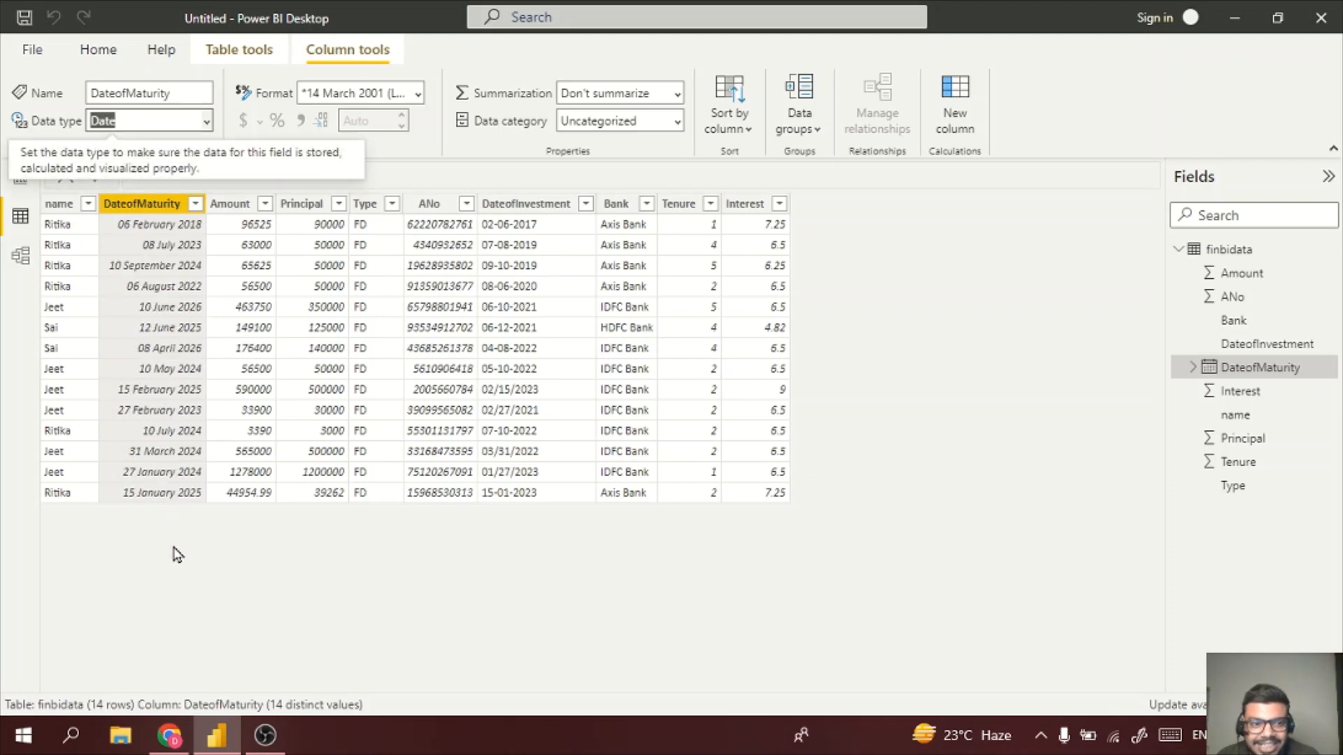
# - Change the DateofInvestment column's data type to Date and accept the change
pyautogui.click(539, 215)
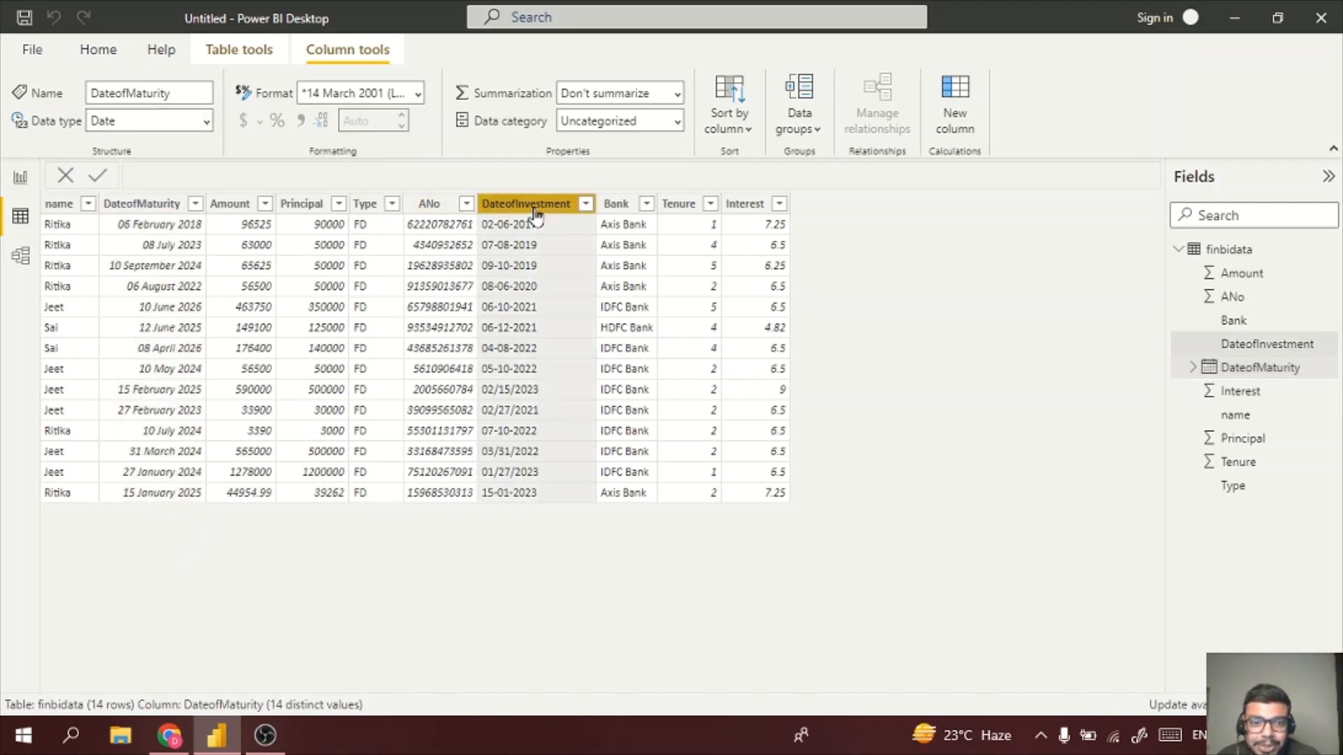
pyautogui.click(206, 123)
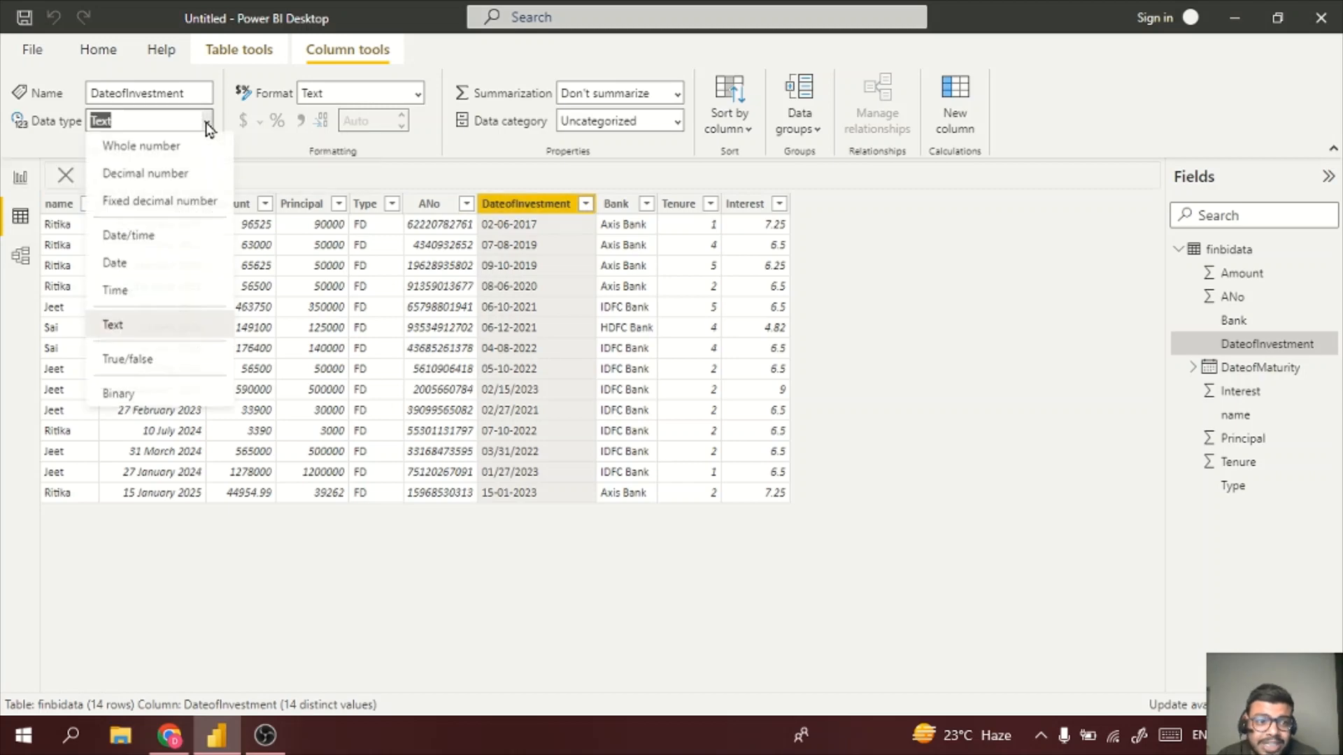
pyautogui.click(161, 264)
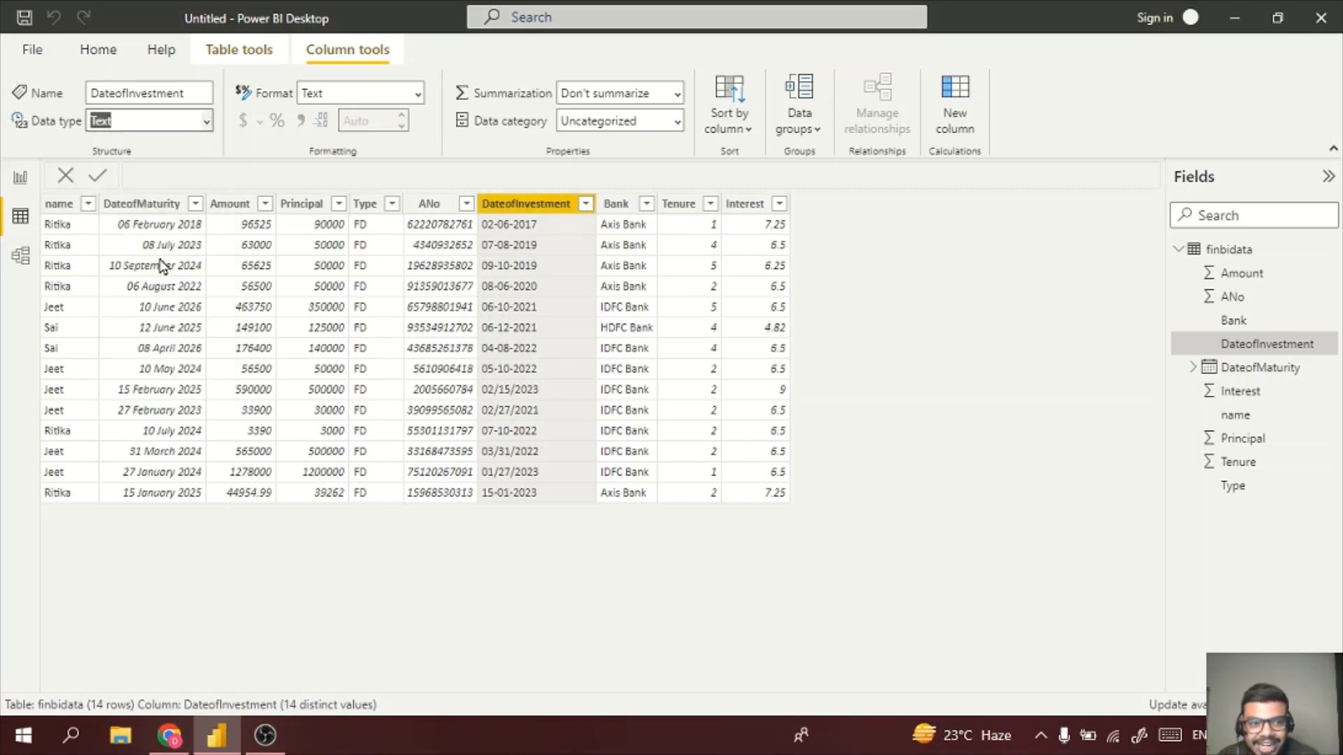
pyautogui.click(787, 441)
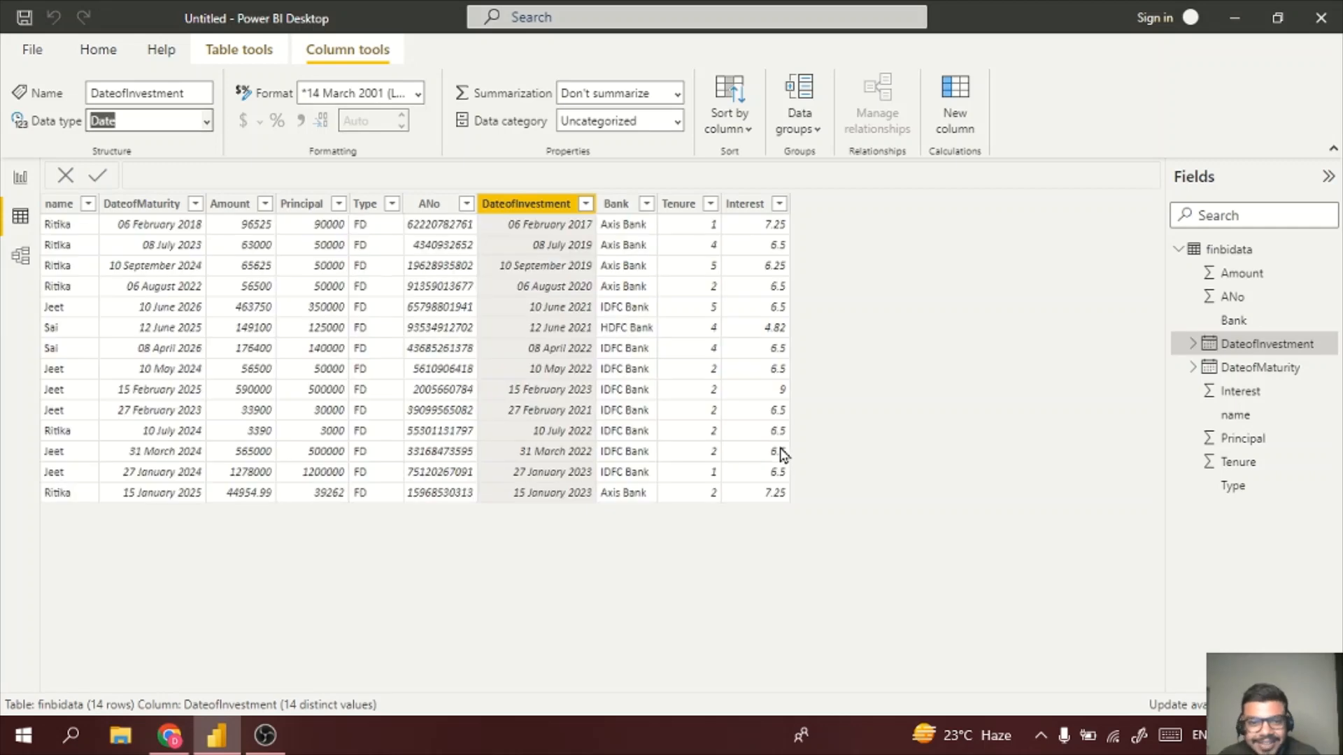
# - Check the data types of the name, DateofMaturity, Amount, Principal and Type columns in the finbidata table
pyautogui.click(63, 204)
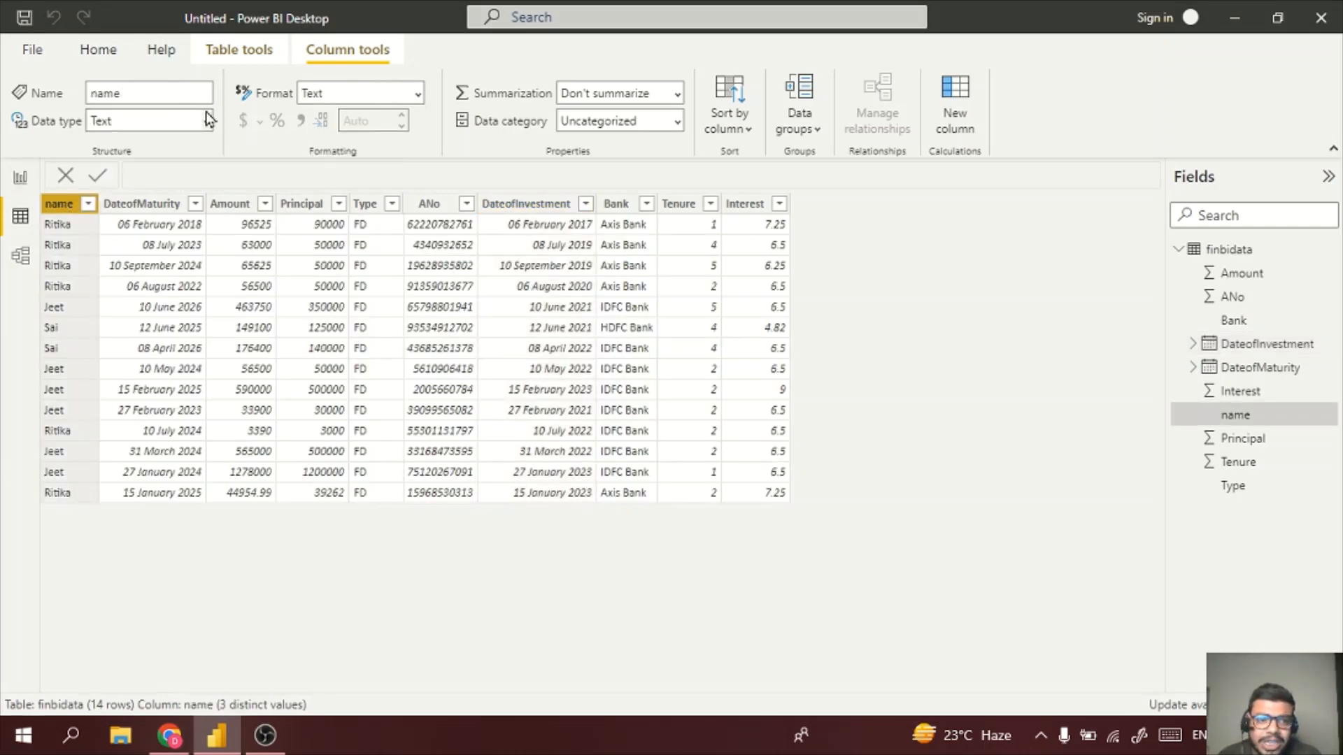
pyautogui.click(127, 205)
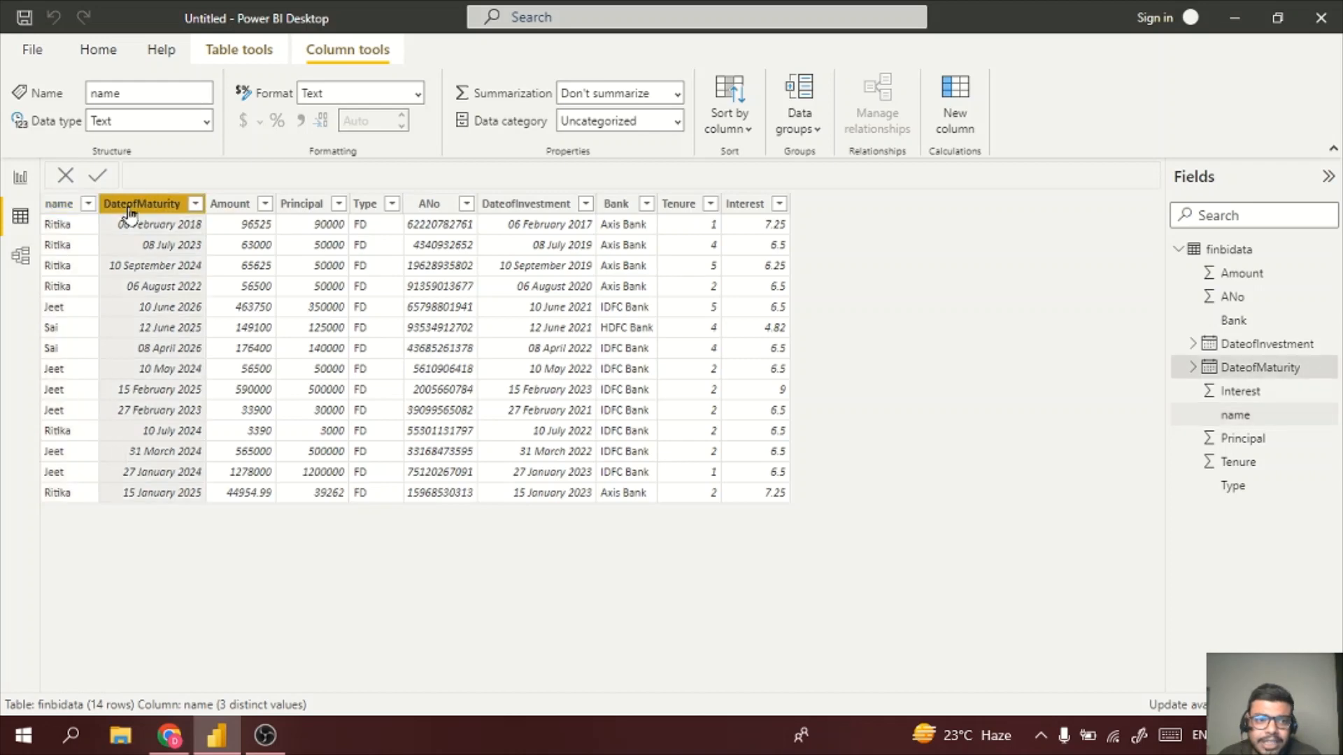
pyautogui.click(242, 209)
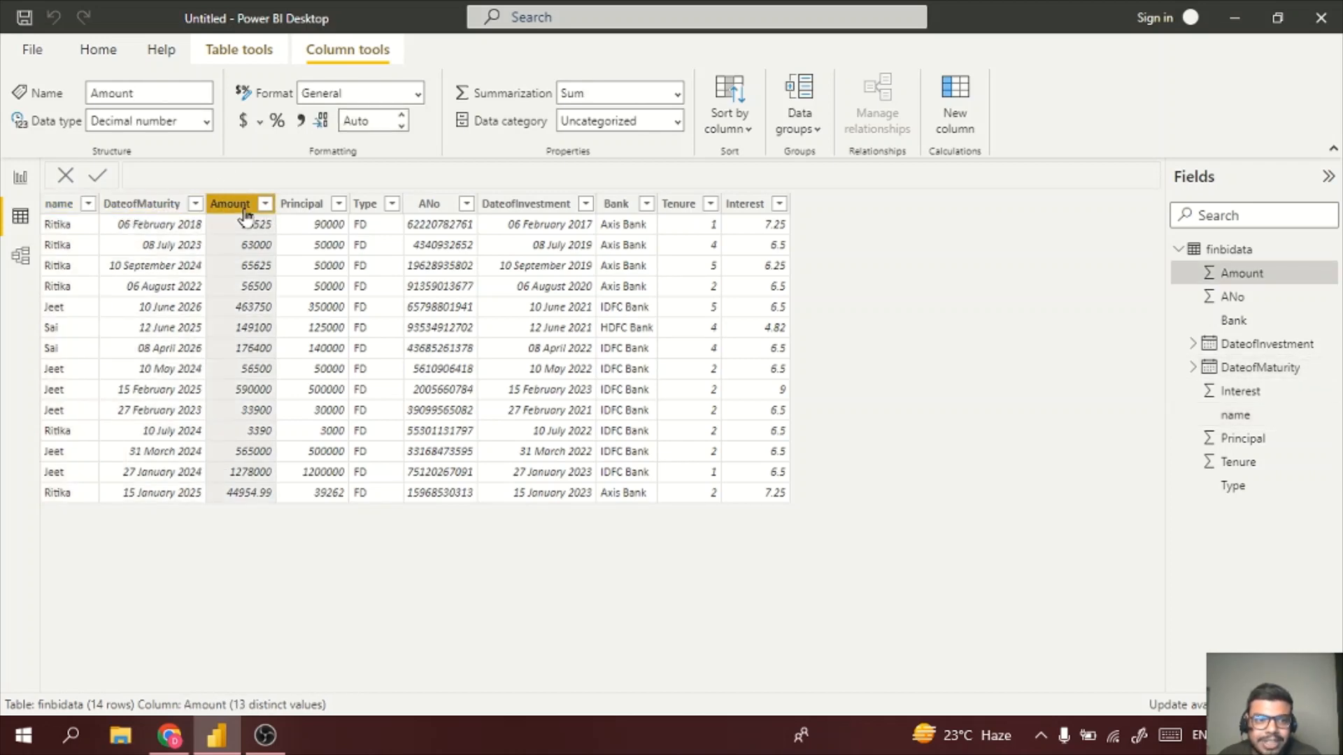
pyautogui.click(315, 205)
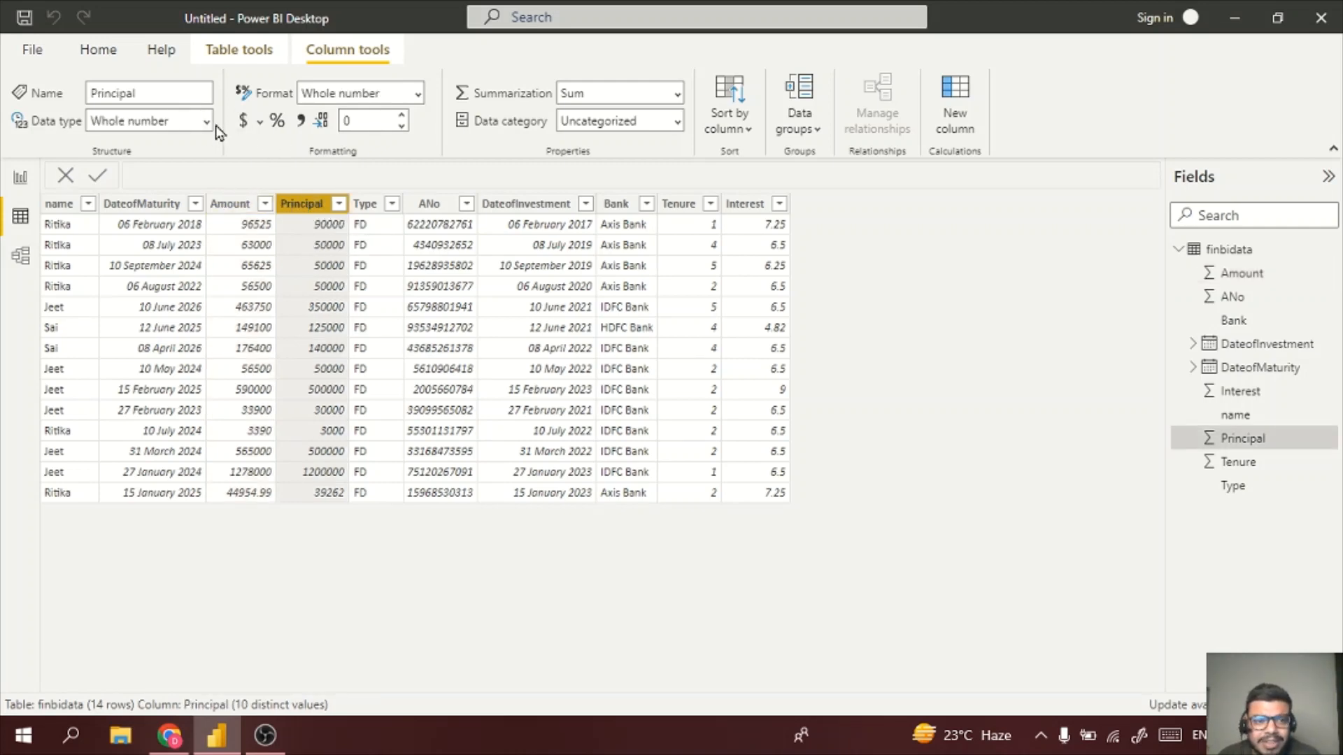
pyautogui.click(231, 206)
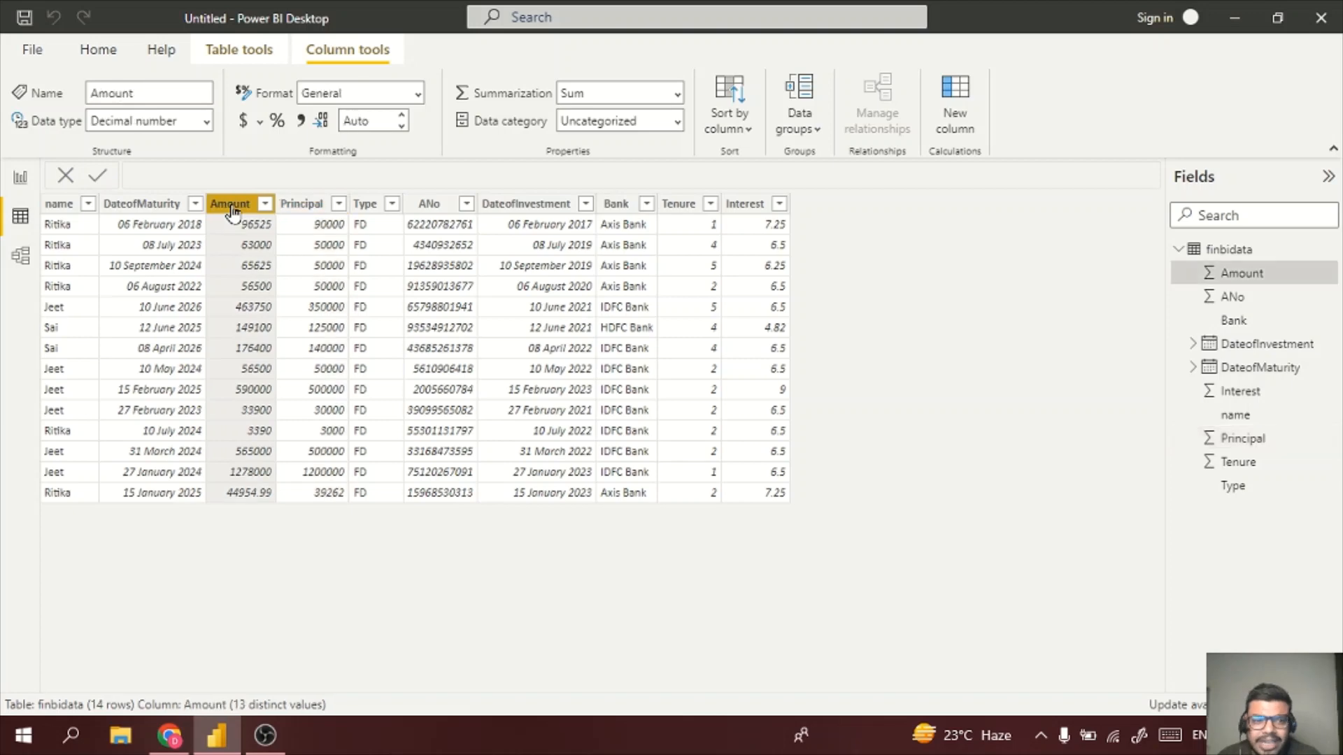
pyautogui.click(361, 208)
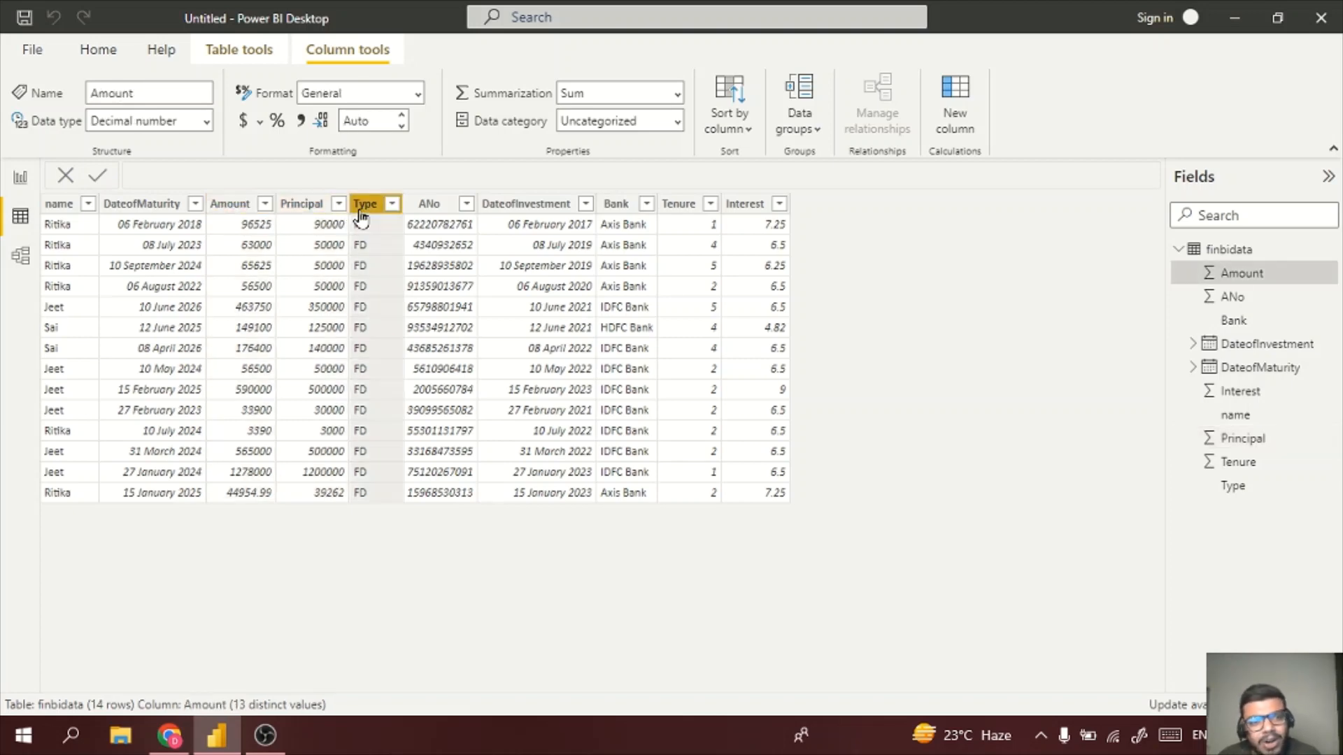
# - Check the data types of the ANo, DateofInvestment, Bank, Tenure and Interest columns in the finbidata table
pyautogui.click(427, 206)
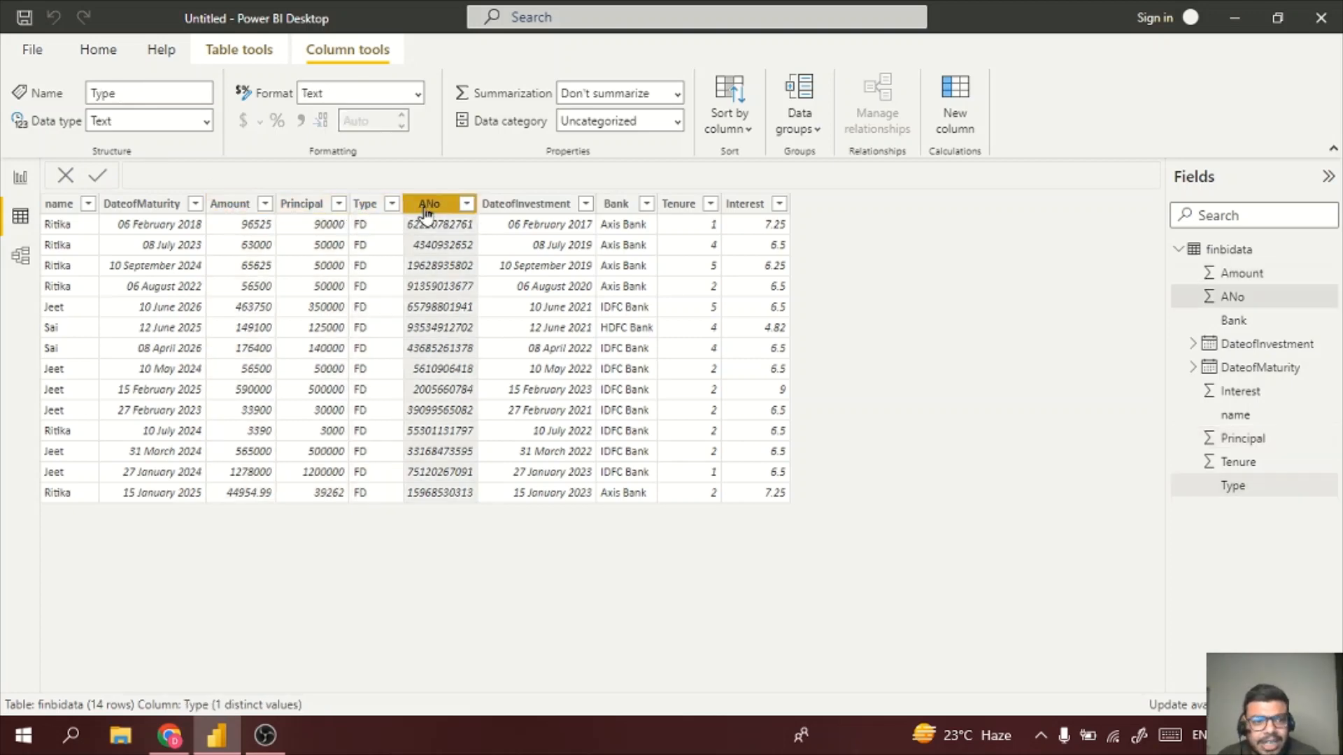
pyautogui.click(207, 121)
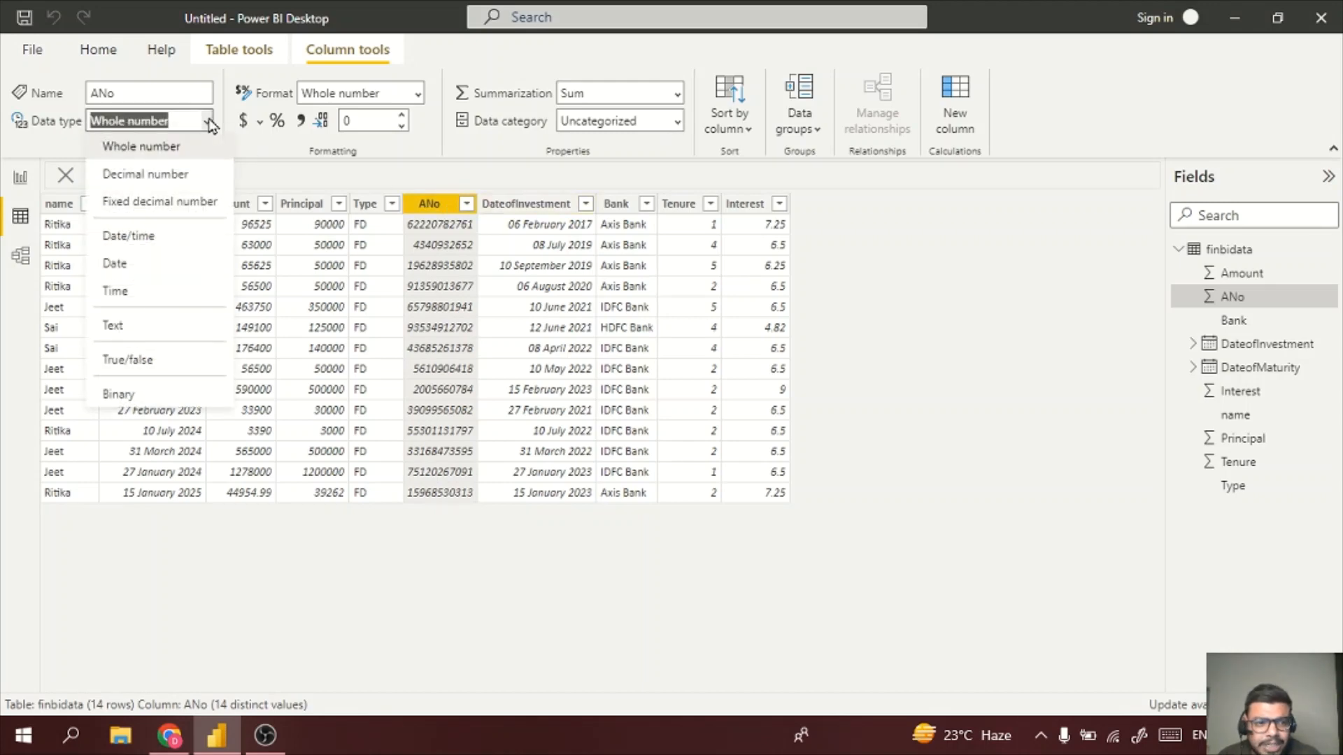
pyautogui.click(294, 155)
pyautogui.click(515, 205)
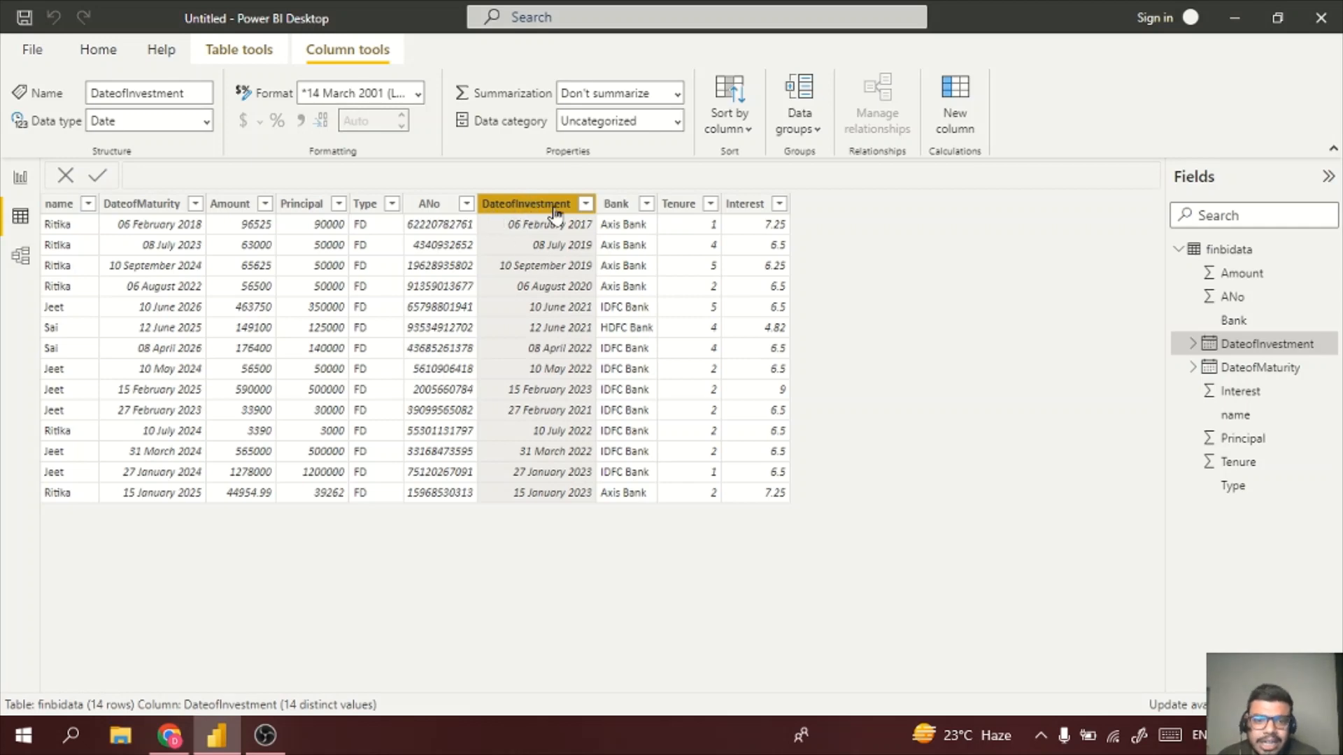
pyautogui.click(610, 205)
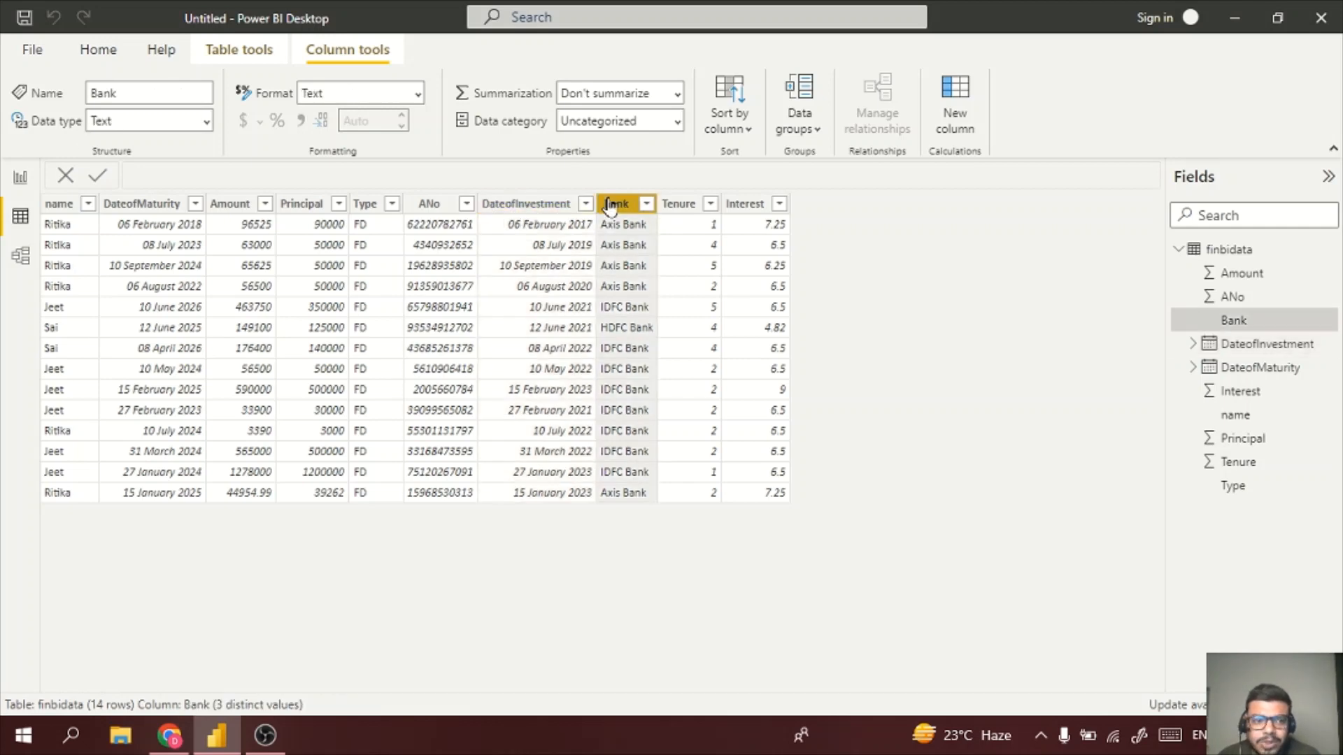
pyautogui.click(689, 207)
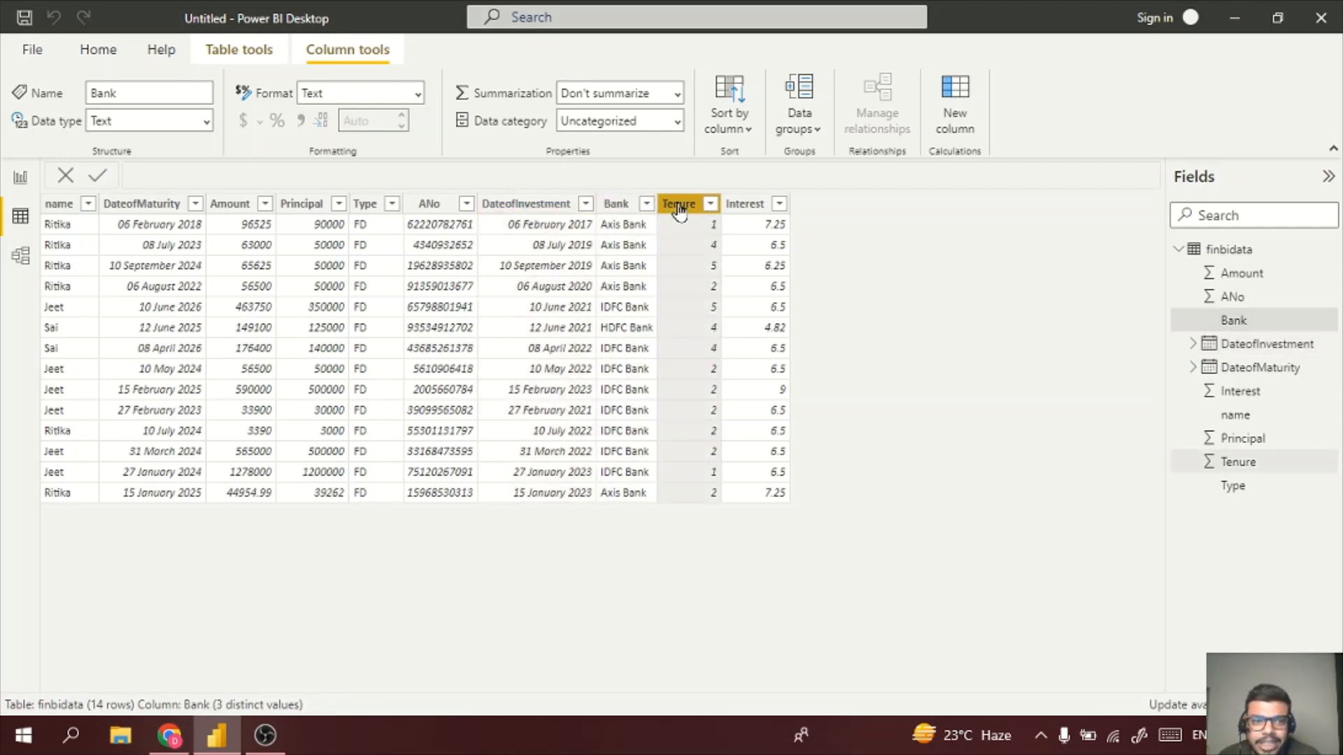
pyautogui.click(752, 210)
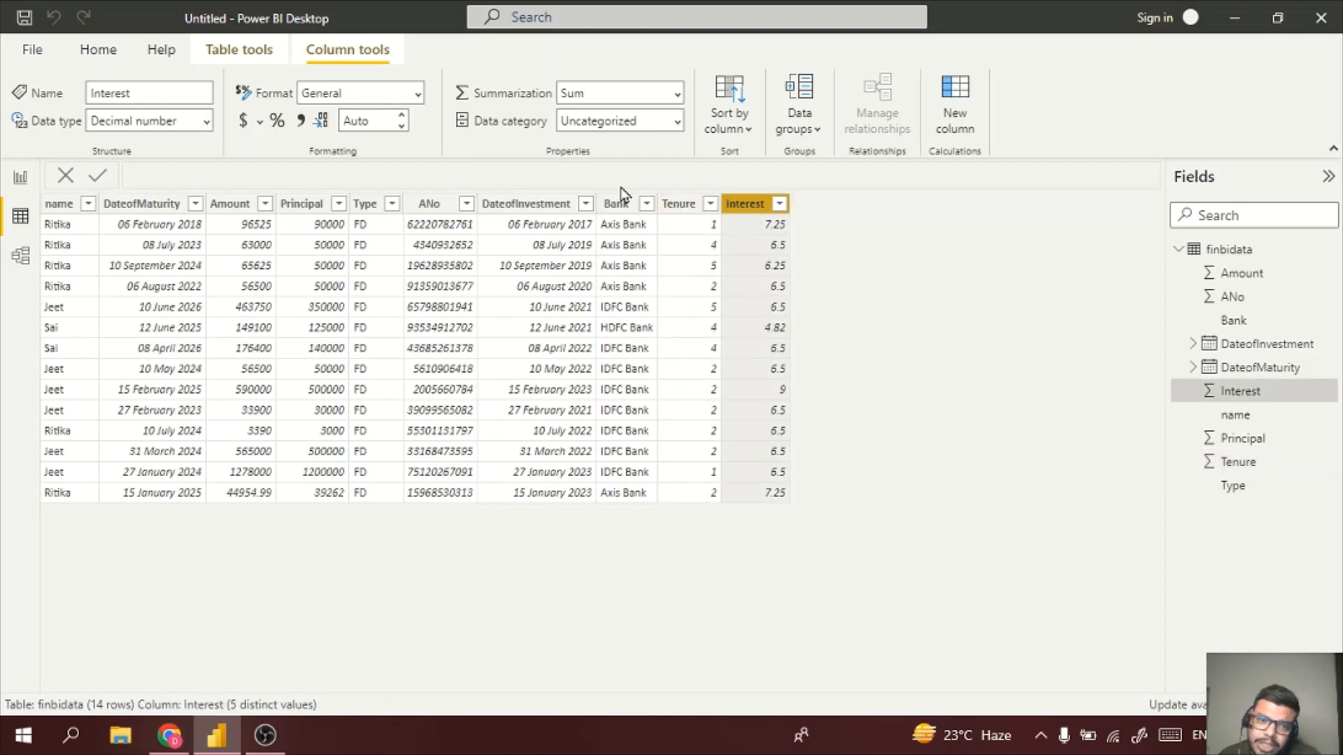
# - In the report view, add a pie chart of Amount by Bank and place it in the lower-right part of the page
pyautogui.click(16, 179)
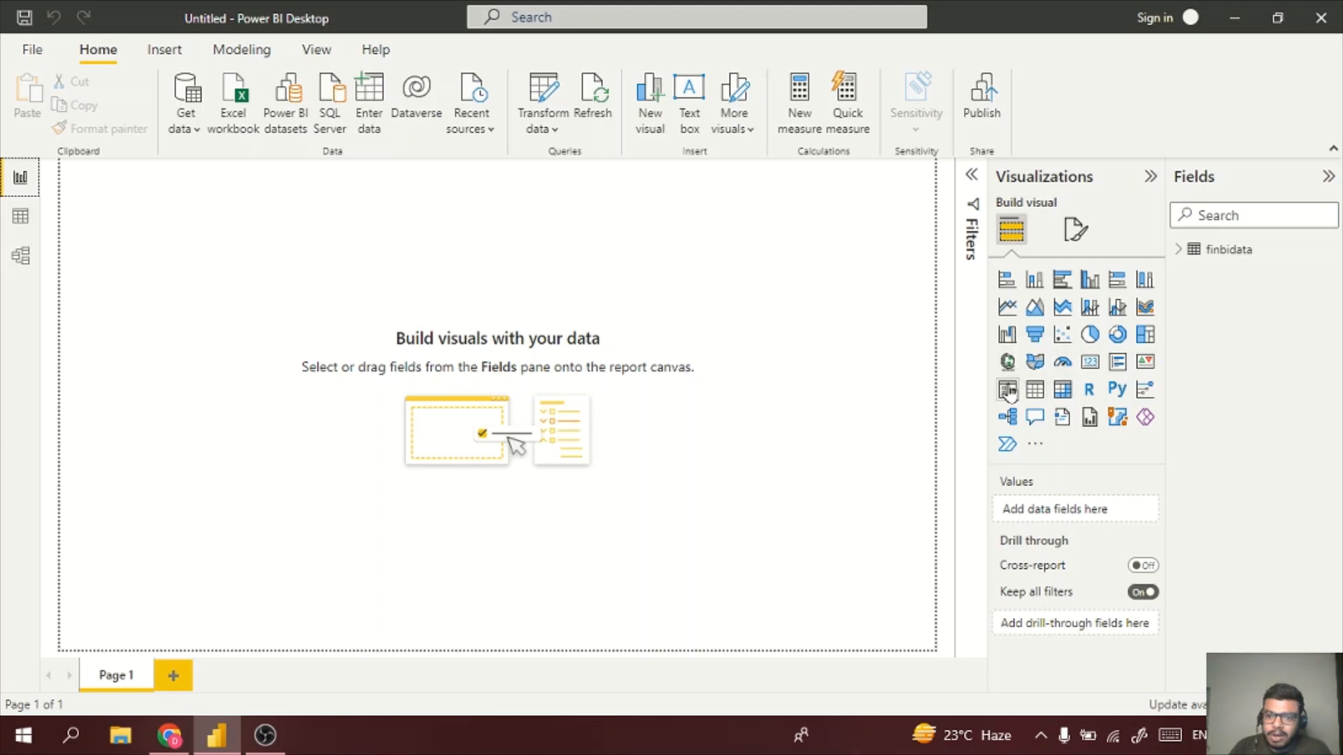
pyautogui.click(1187, 256)
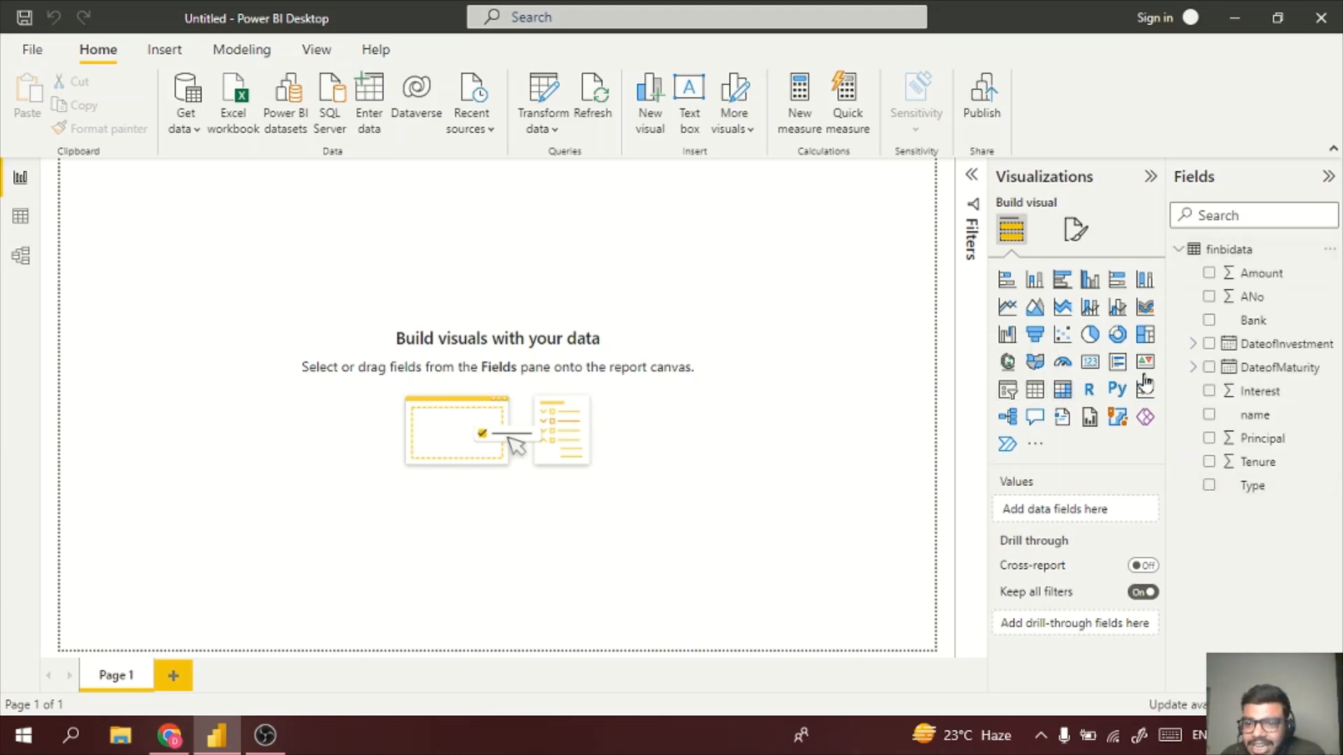
pyautogui.click(1089, 335)
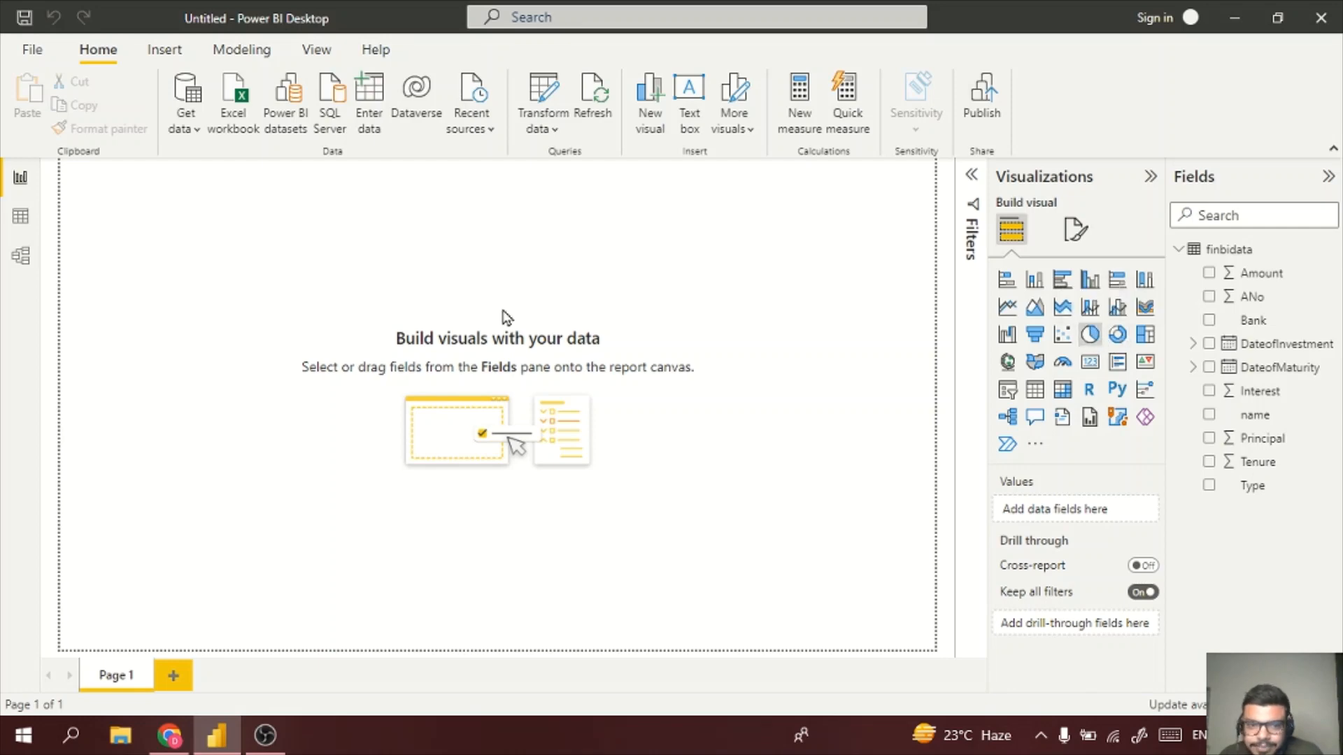
pyautogui.click(1089, 335)
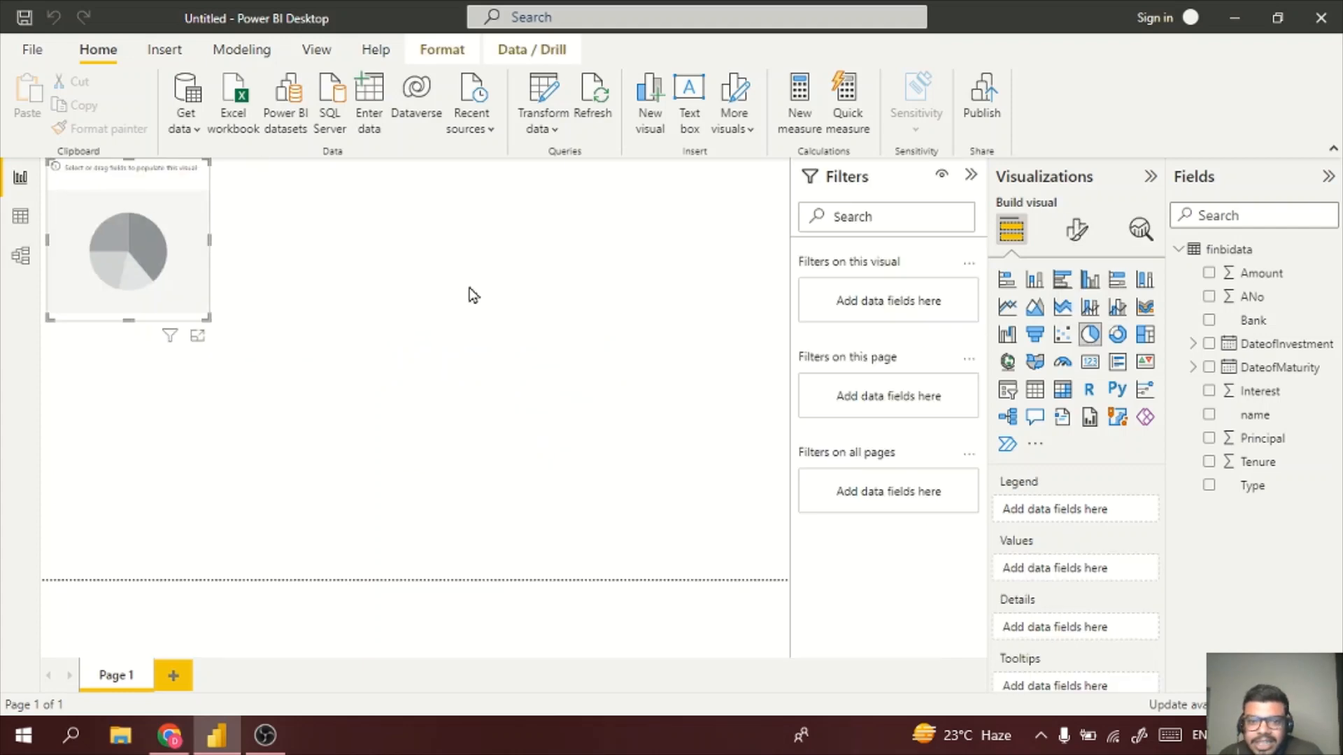
pyautogui.moveTo(162, 258); pyautogui.dragTo(676, 456)
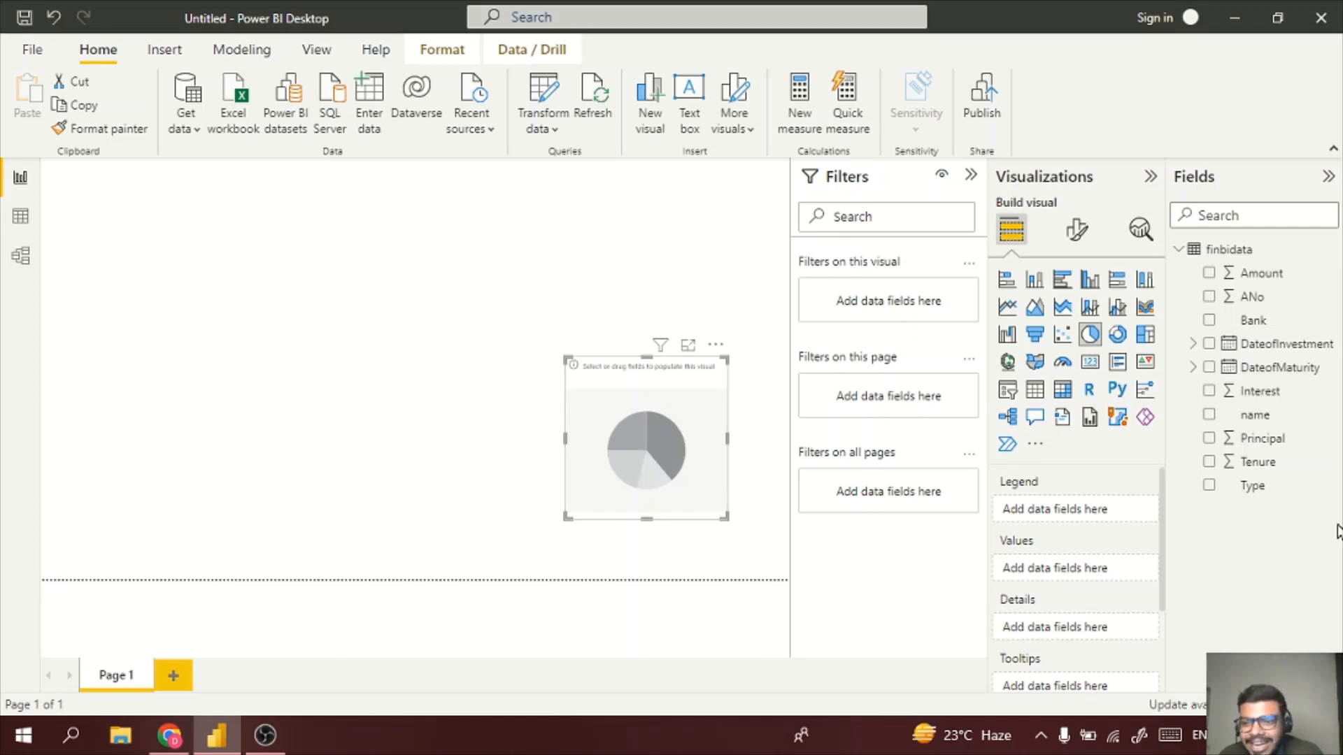
pyautogui.click(1209, 321)
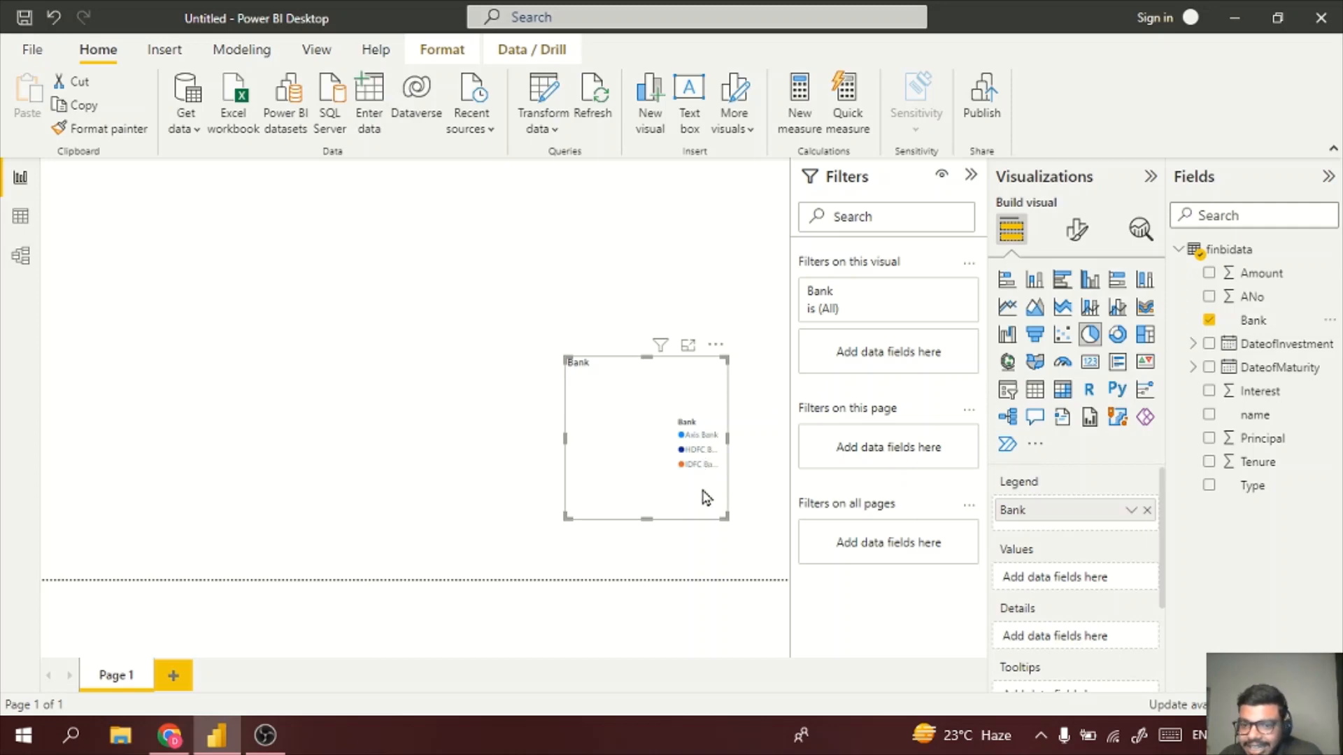
pyautogui.click(1209, 274)
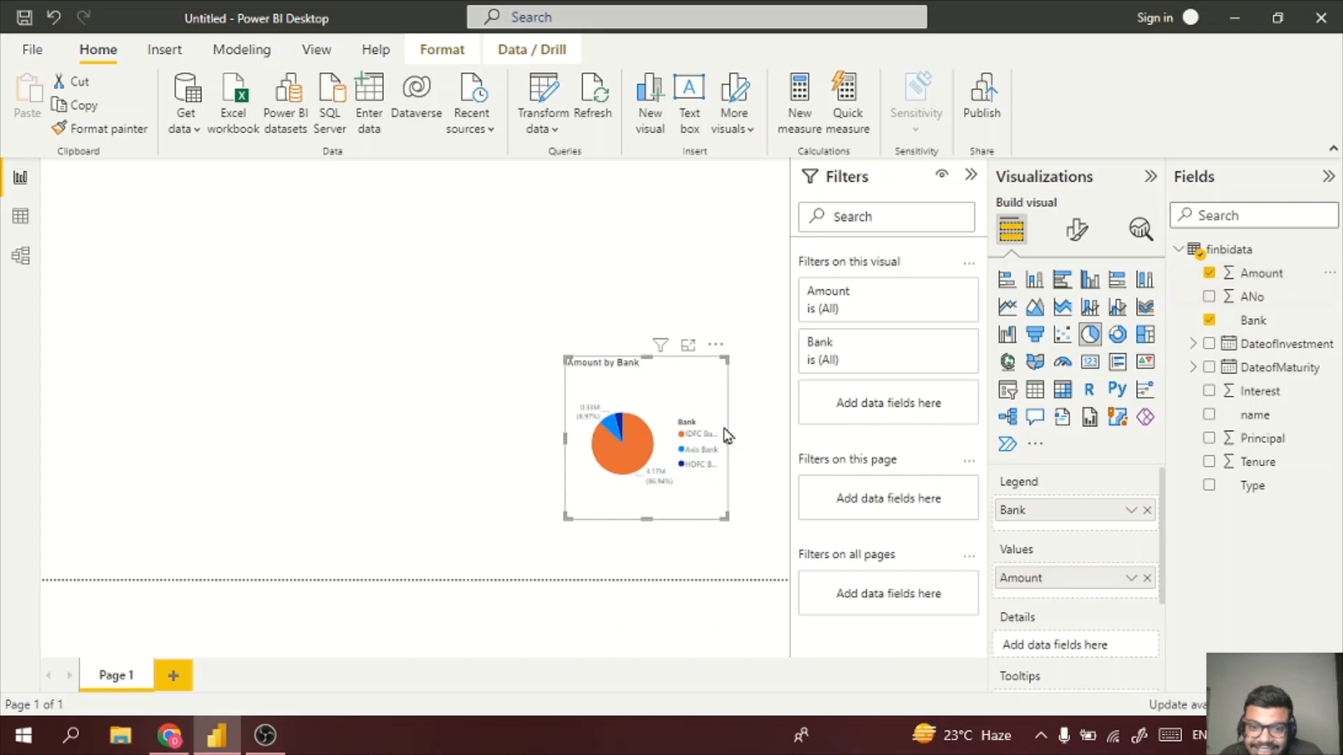
# - Widen the Amount by Bank pie chart and reposition it in the lower-right area of the report page
pyautogui.moveTo(727, 437); pyautogui.dragTo(773, 439)
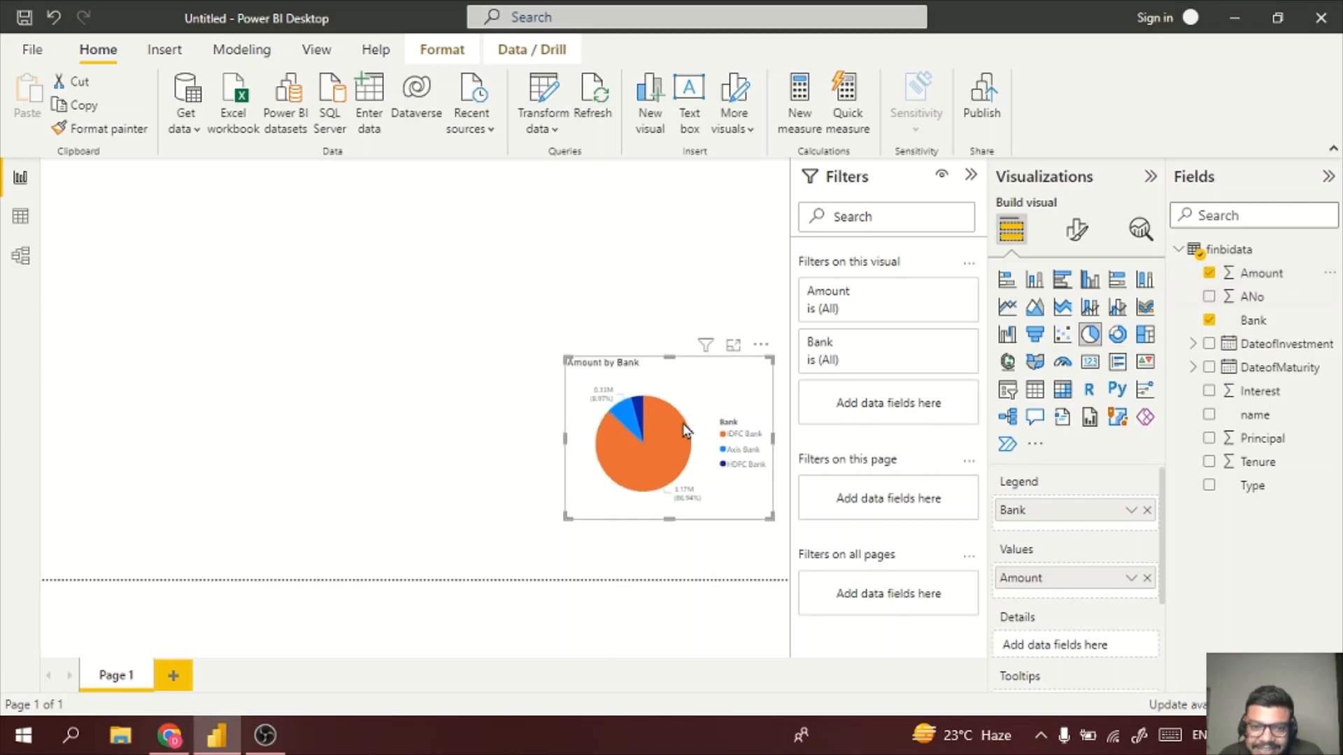
pyautogui.moveTo(683, 423); pyautogui.dragTo(653, 406)
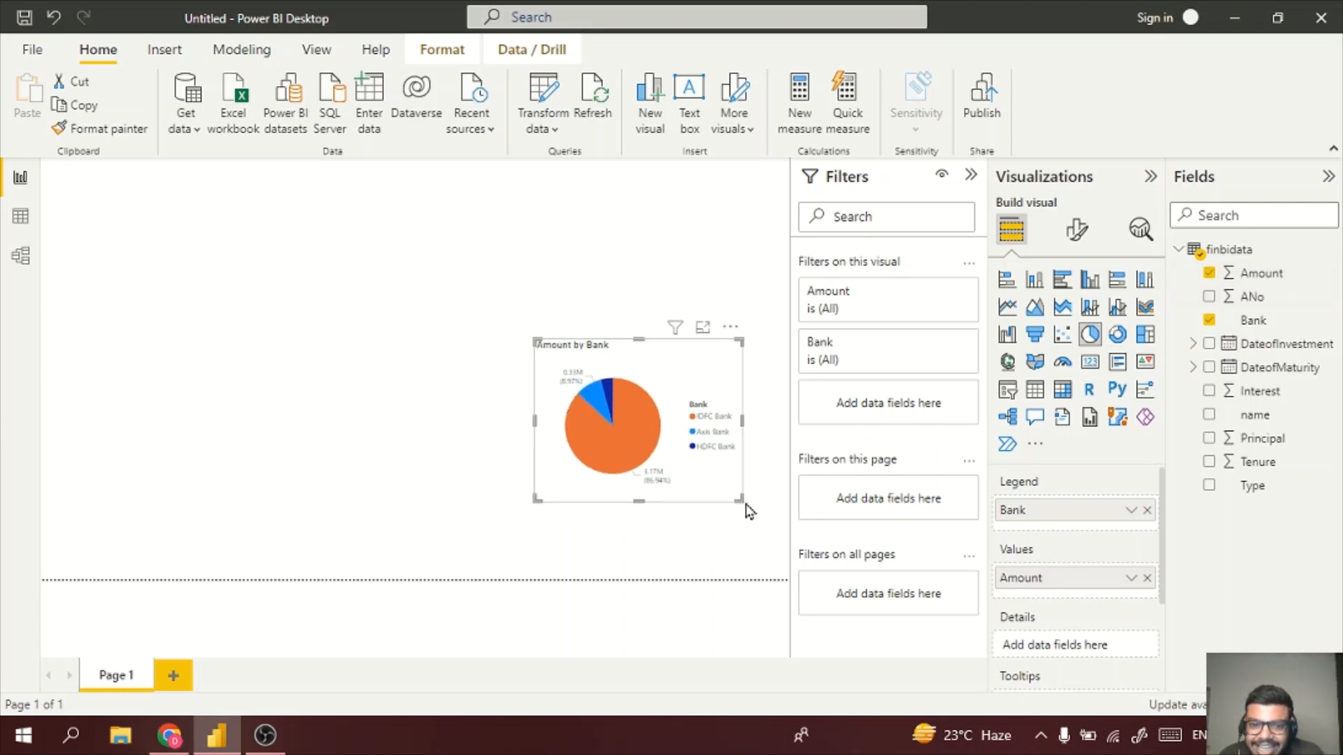
pyautogui.moveTo(742, 420); pyautogui.dragTo(758, 423)
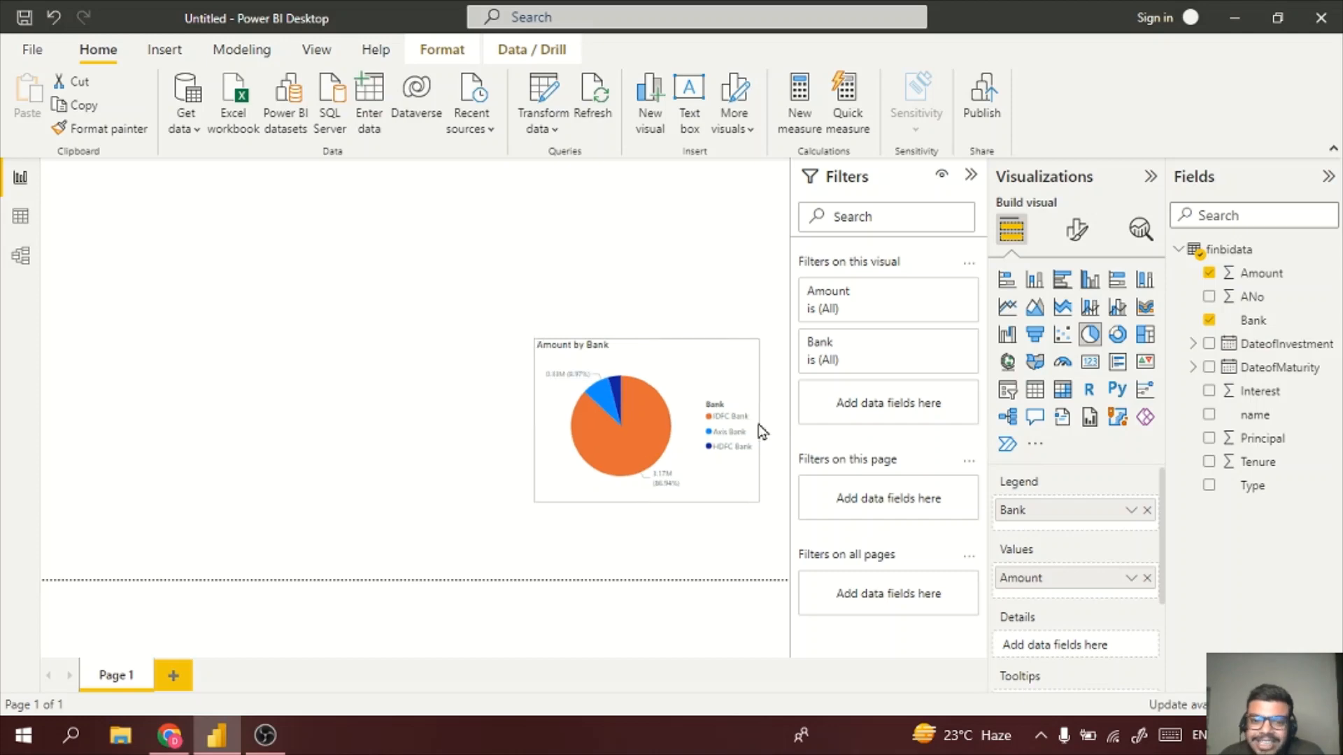
pyautogui.moveTo(664, 414); pyautogui.dragTo(655, 454)
# - Switch to Chrome to compare the source rows in the FDRecord sheet with the pie chart, and return to Power BI Desktop
pyautogui.click(163, 740)
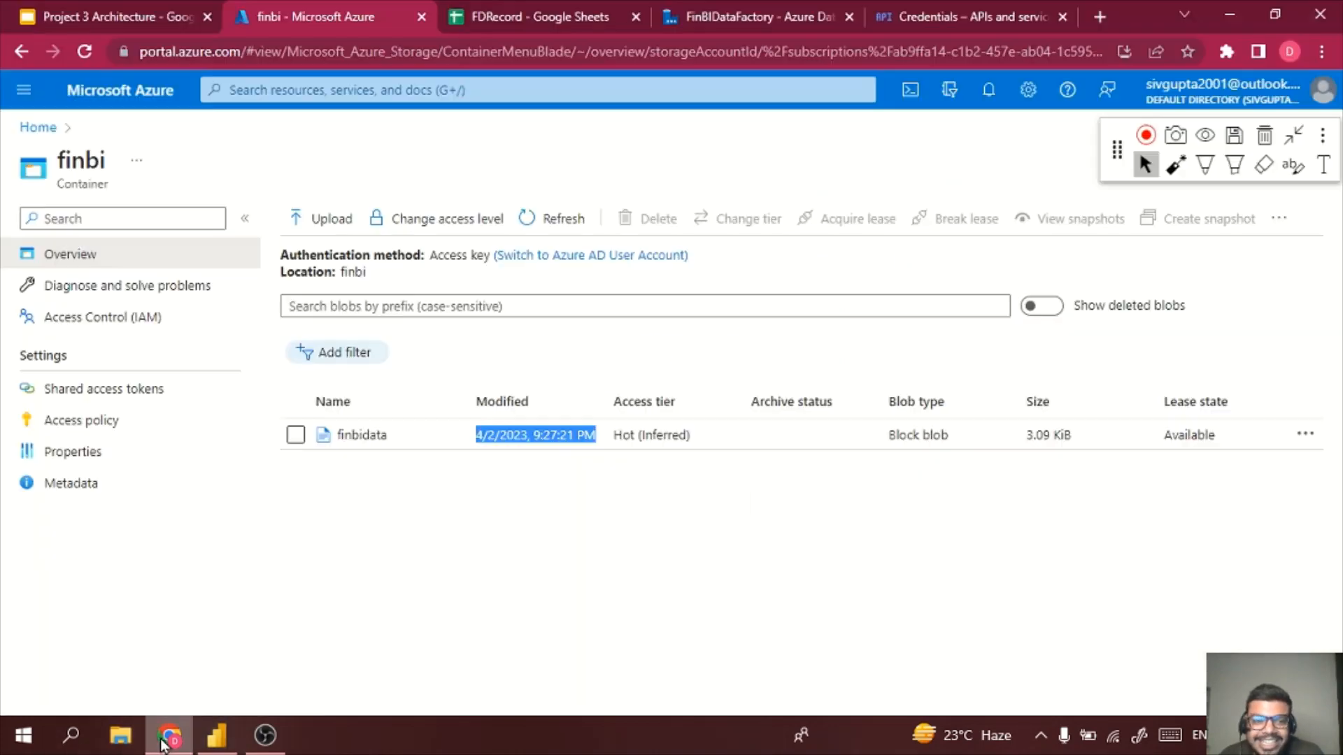
pyautogui.click(532, 16)
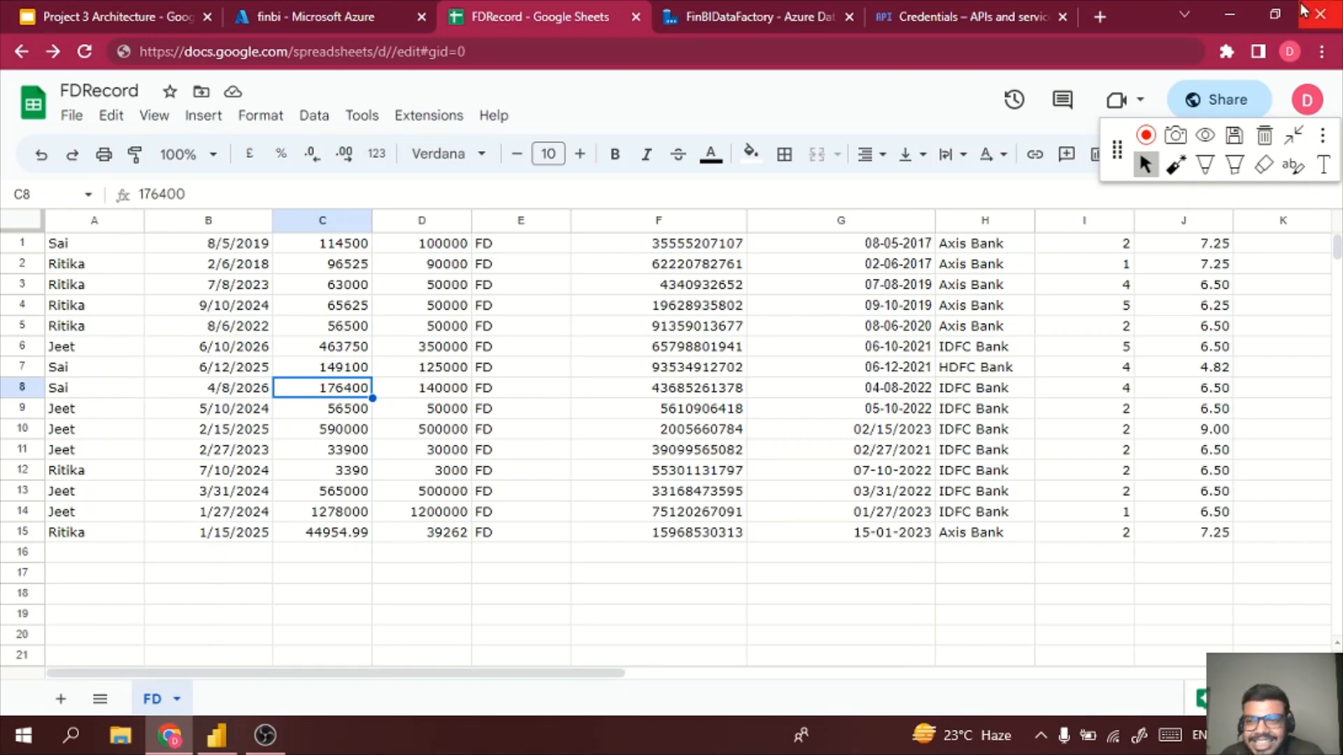
pyautogui.click(1229, 15)
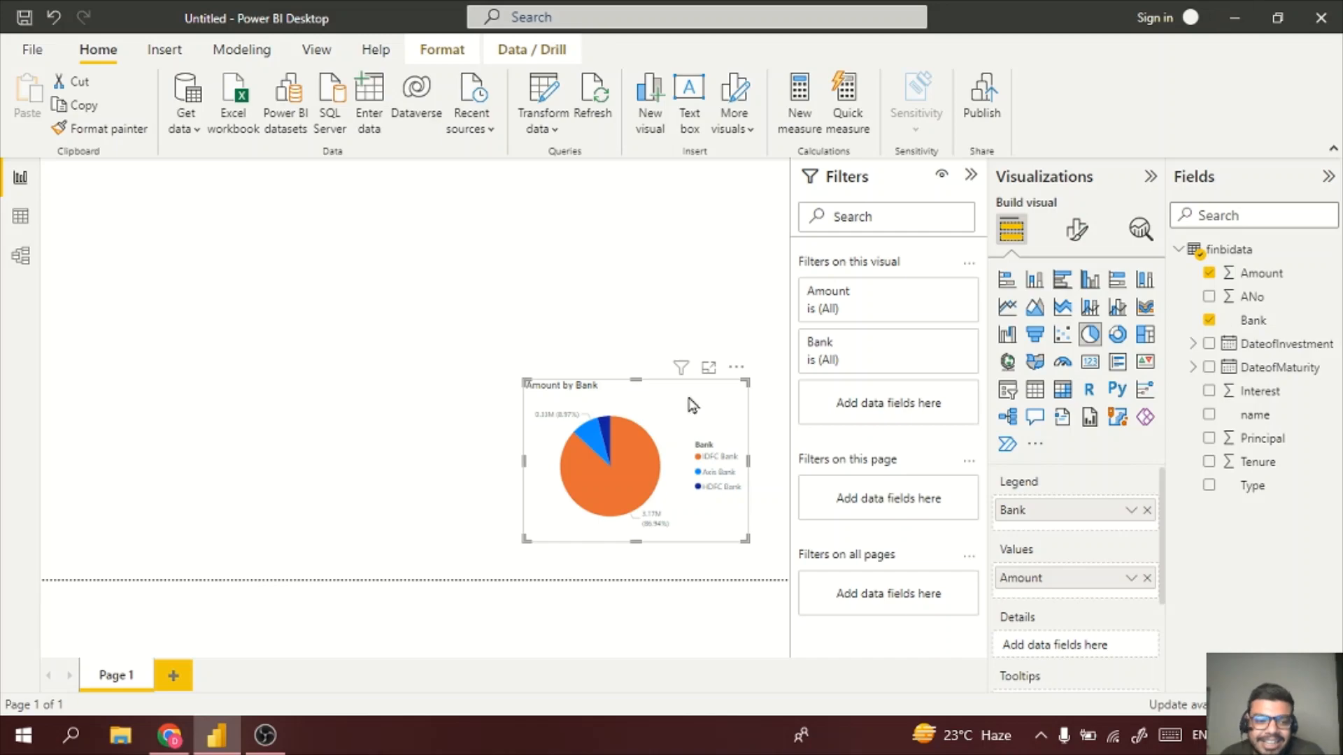
pyautogui.click(168, 735)
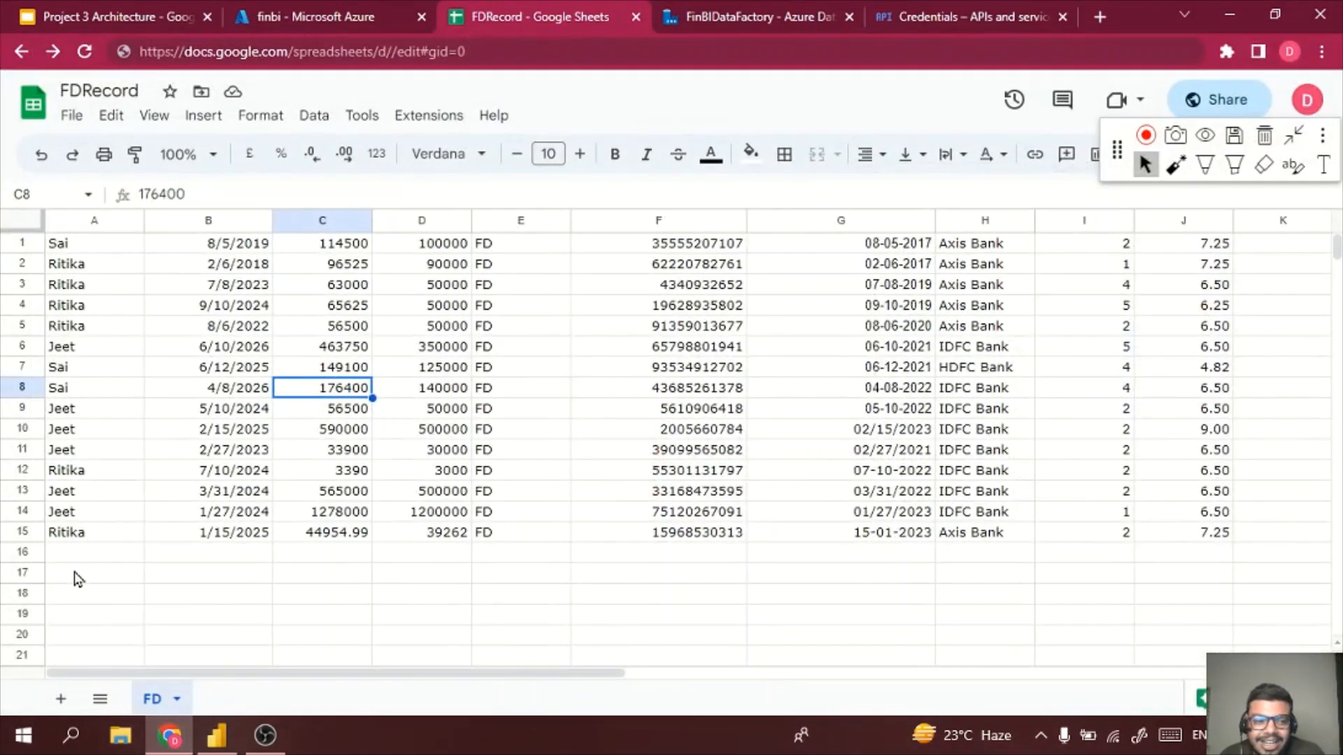
pyautogui.click(1229, 15)
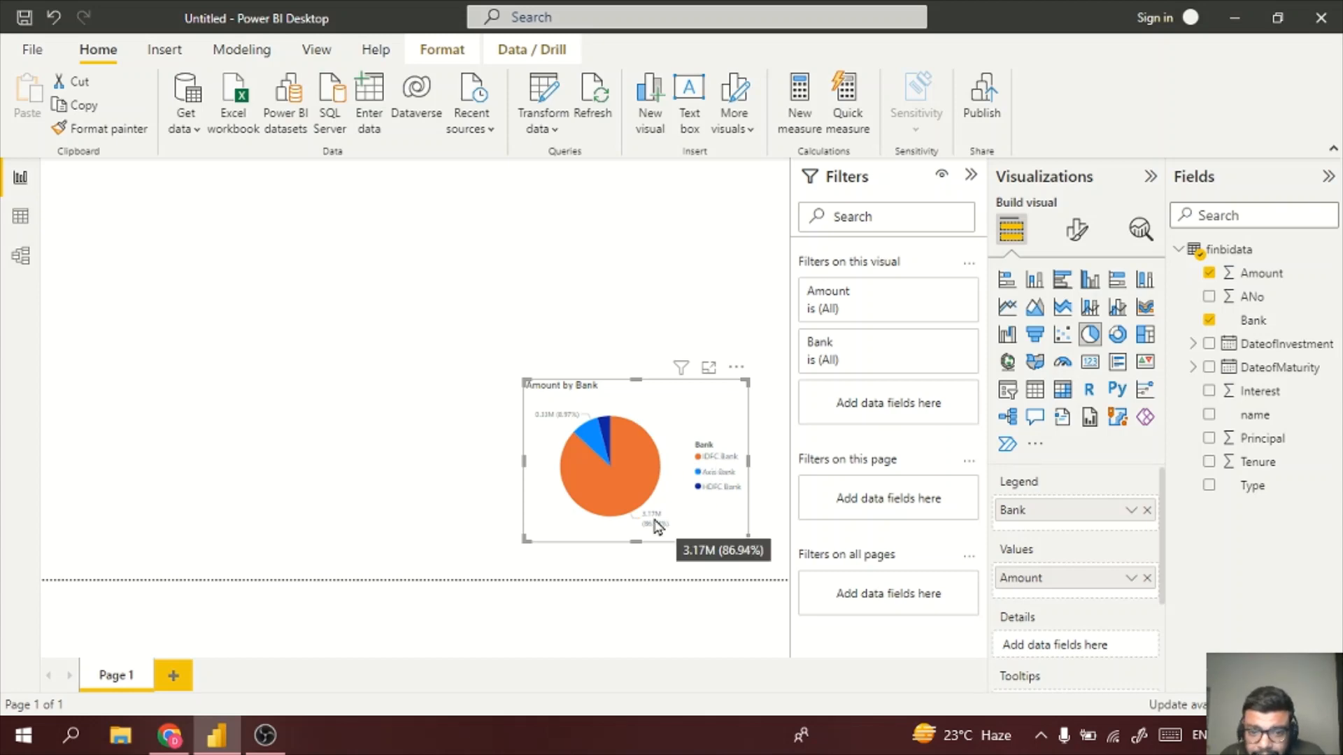
# - Highlight the IDFC Bank slice of the pie chart, shift the chart slightly down and right, and clear the highlight
pyautogui.click(631, 503)
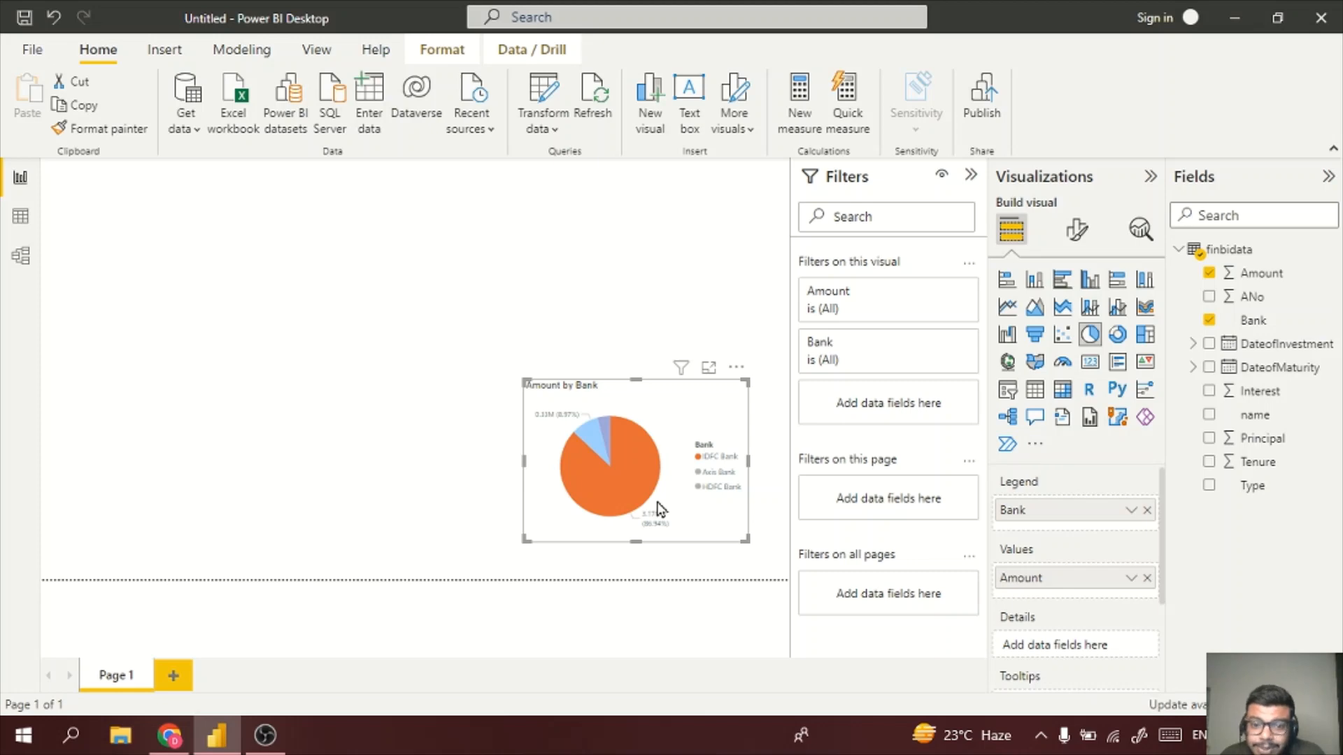
pyautogui.click(464, 479)
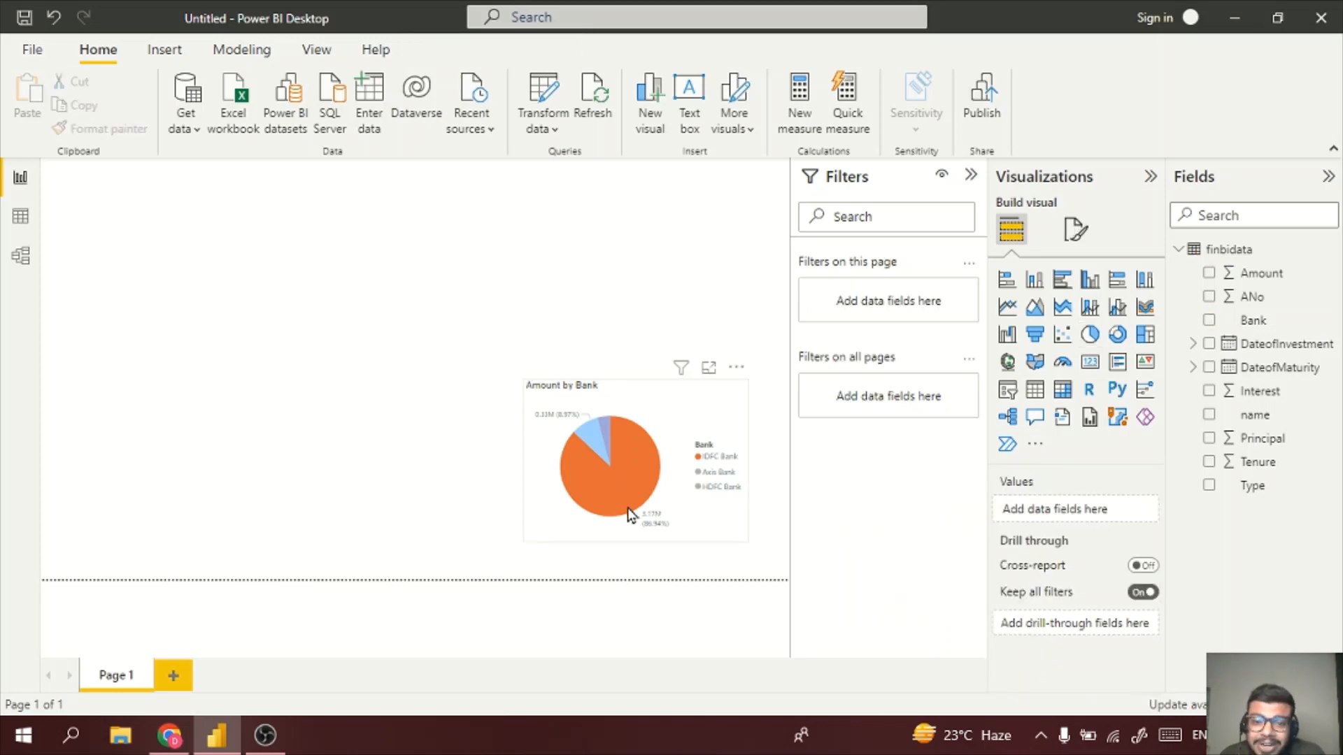
pyautogui.moveTo(627, 509)
pyautogui.mouseDown()
pyautogui.moveTo(631, 523)
pyautogui.moveTo(649, 504)
pyautogui.mouseUp()
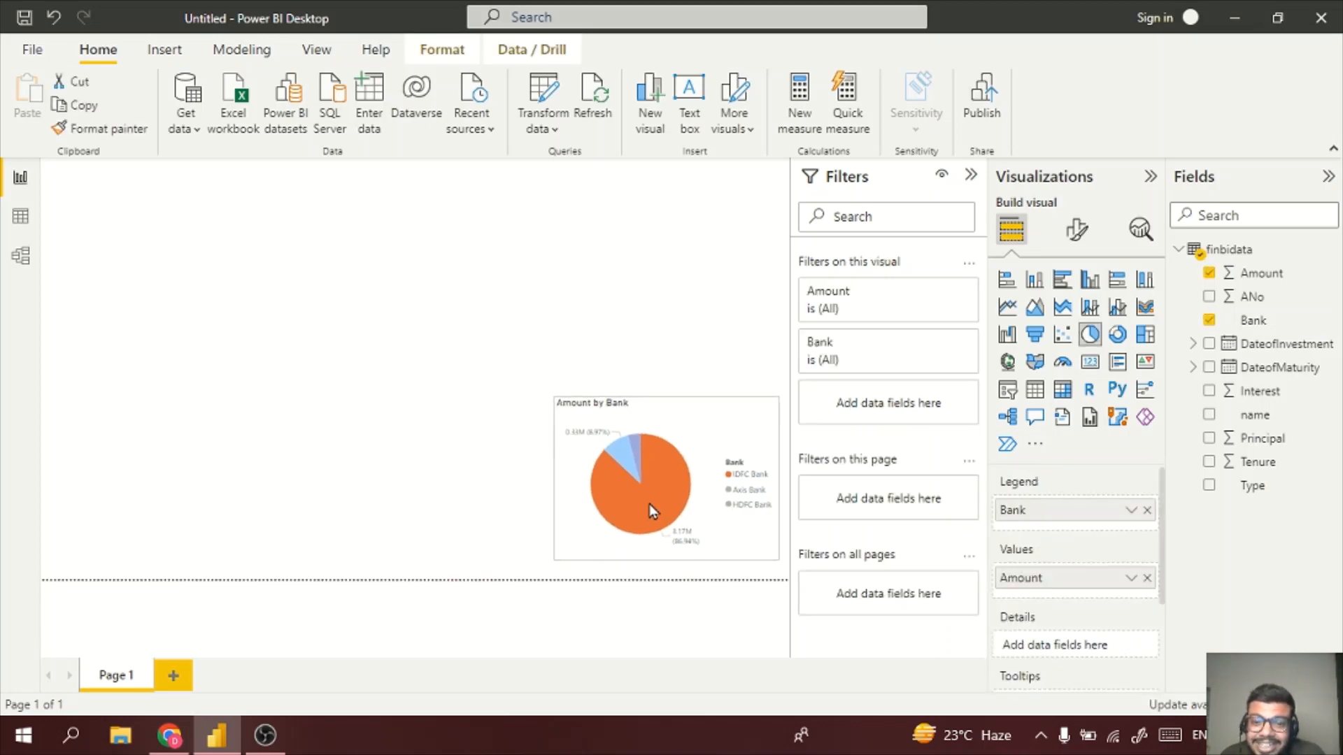
pyautogui.click(448, 471)
pyautogui.click(733, 493)
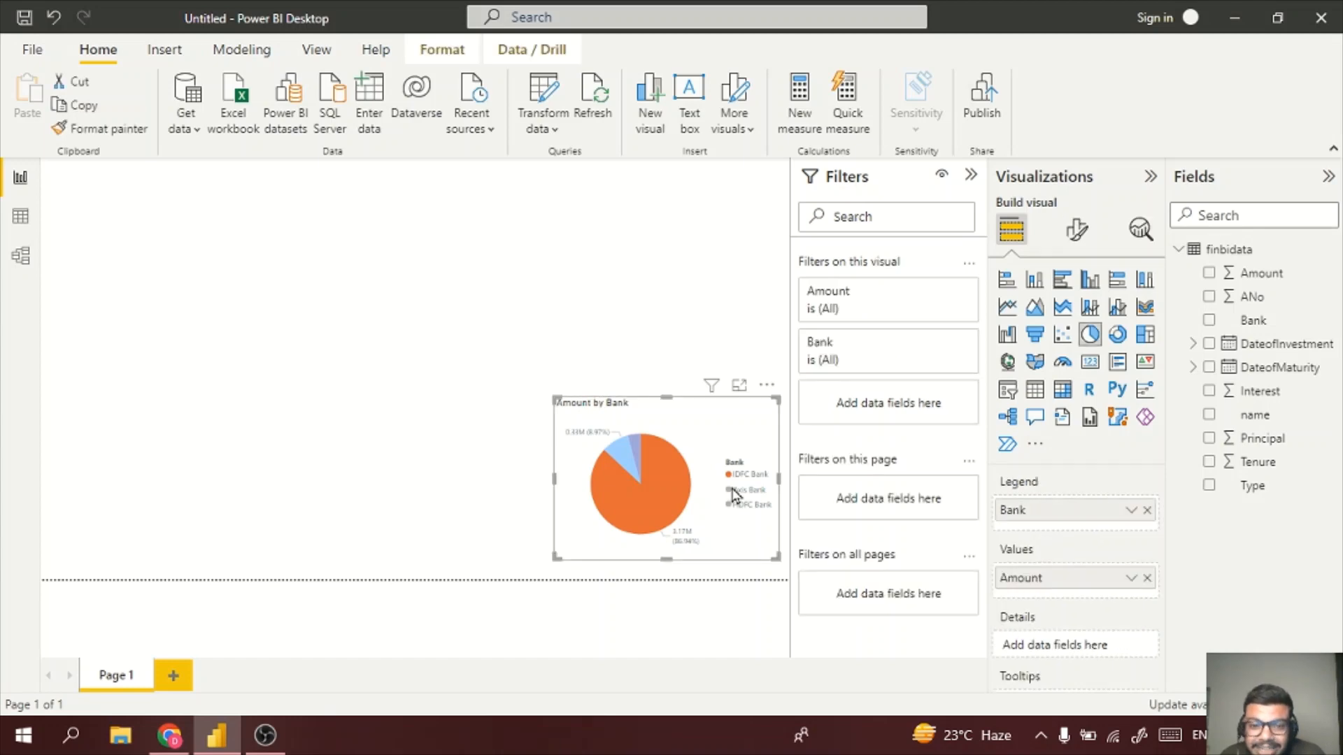
pyautogui.click(517, 424)
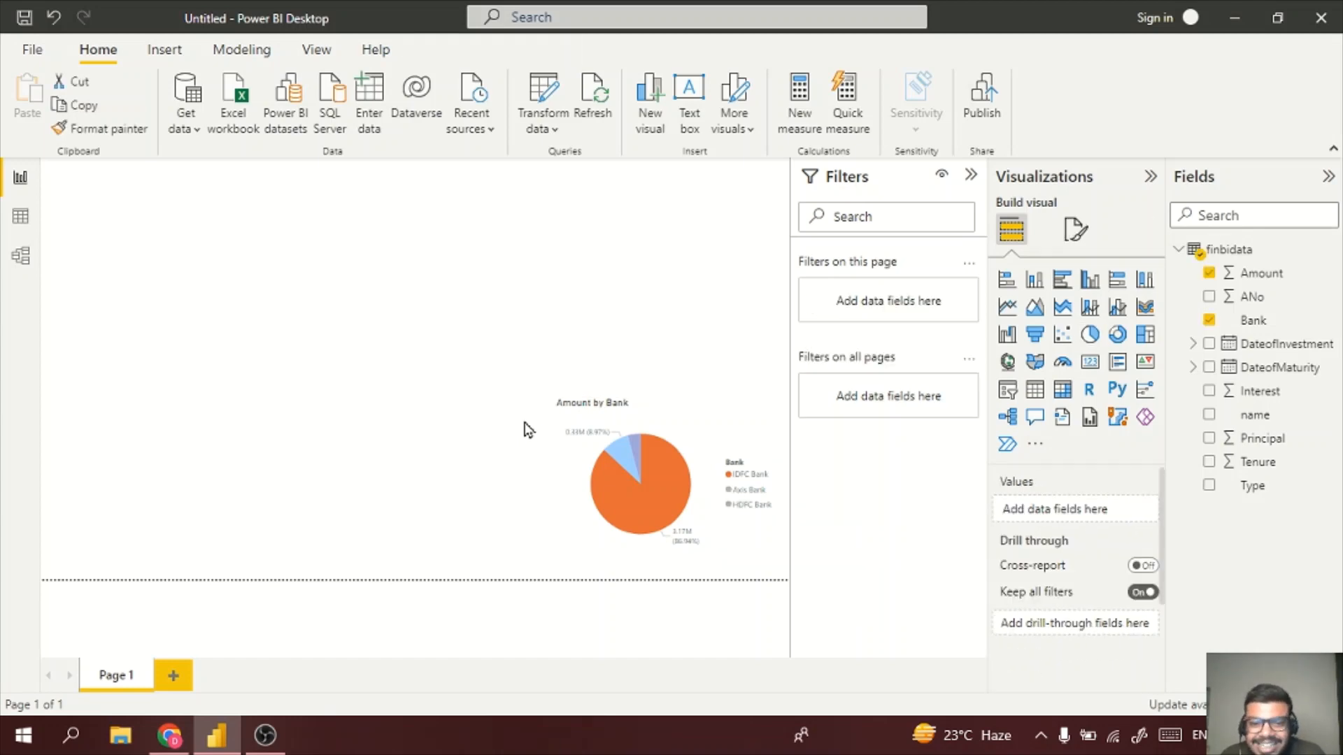
pyautogui.click(669, 477)
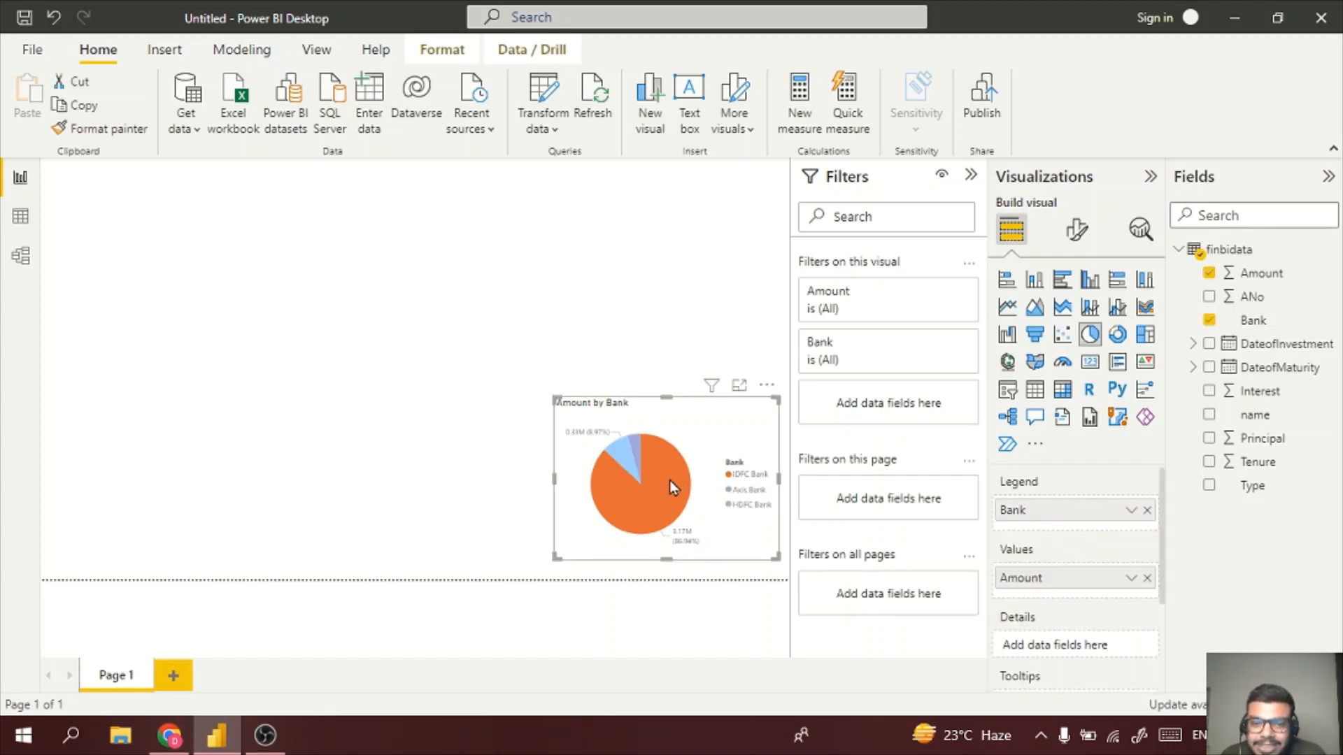
pyautogui.click(393, 203)
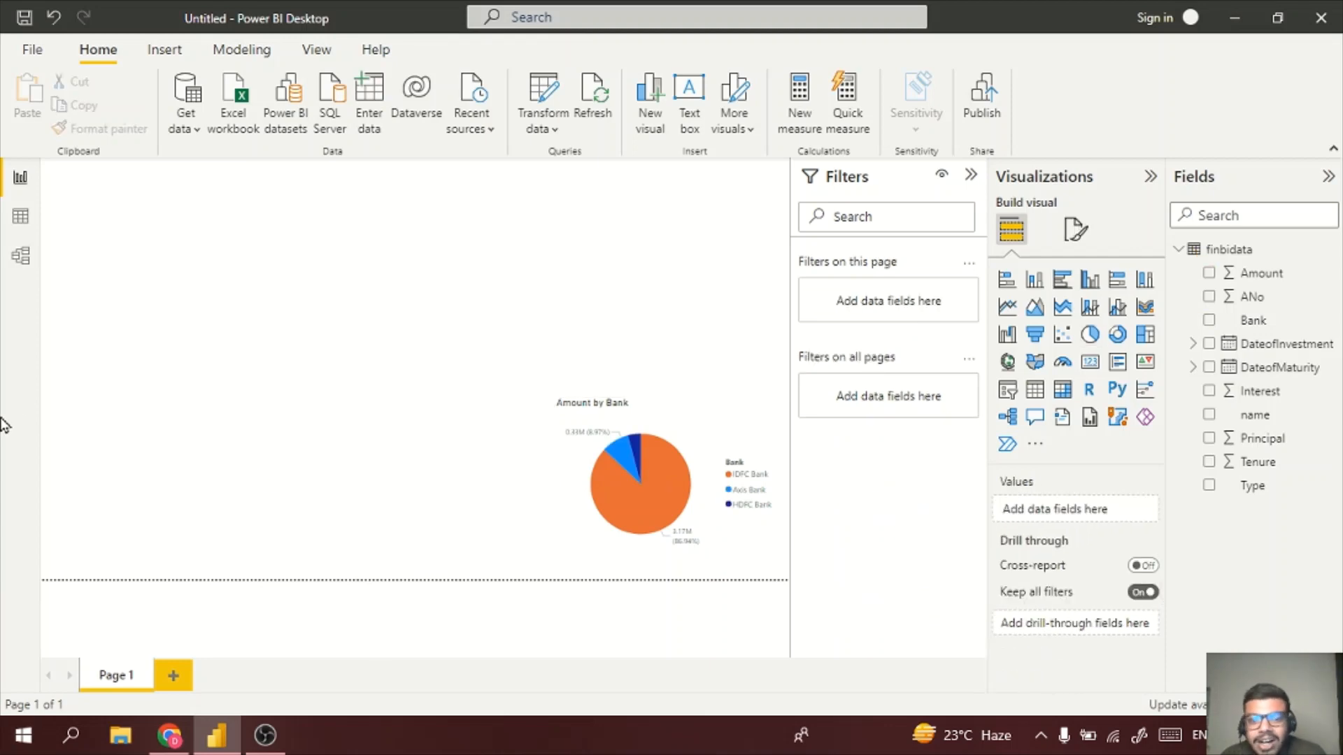
pyautogui.click(726, 436)
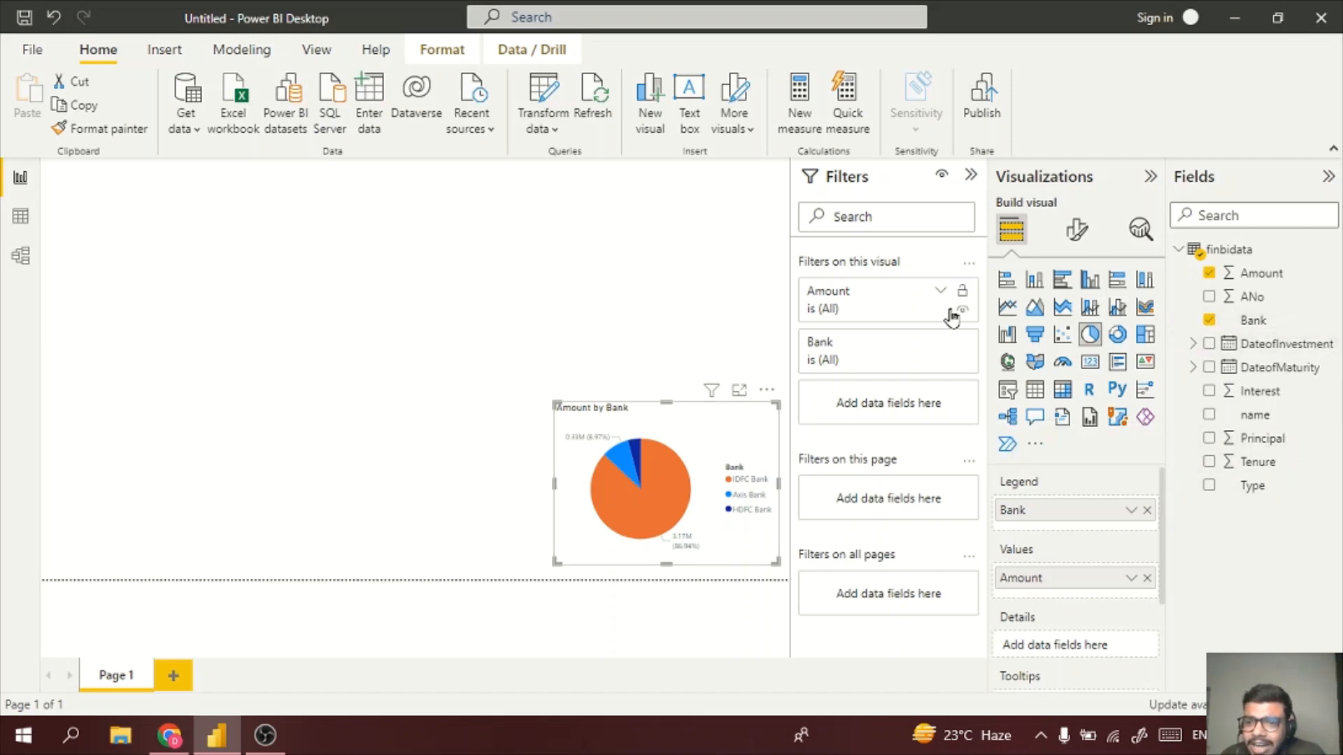
pyautogui.click(1006, 309)
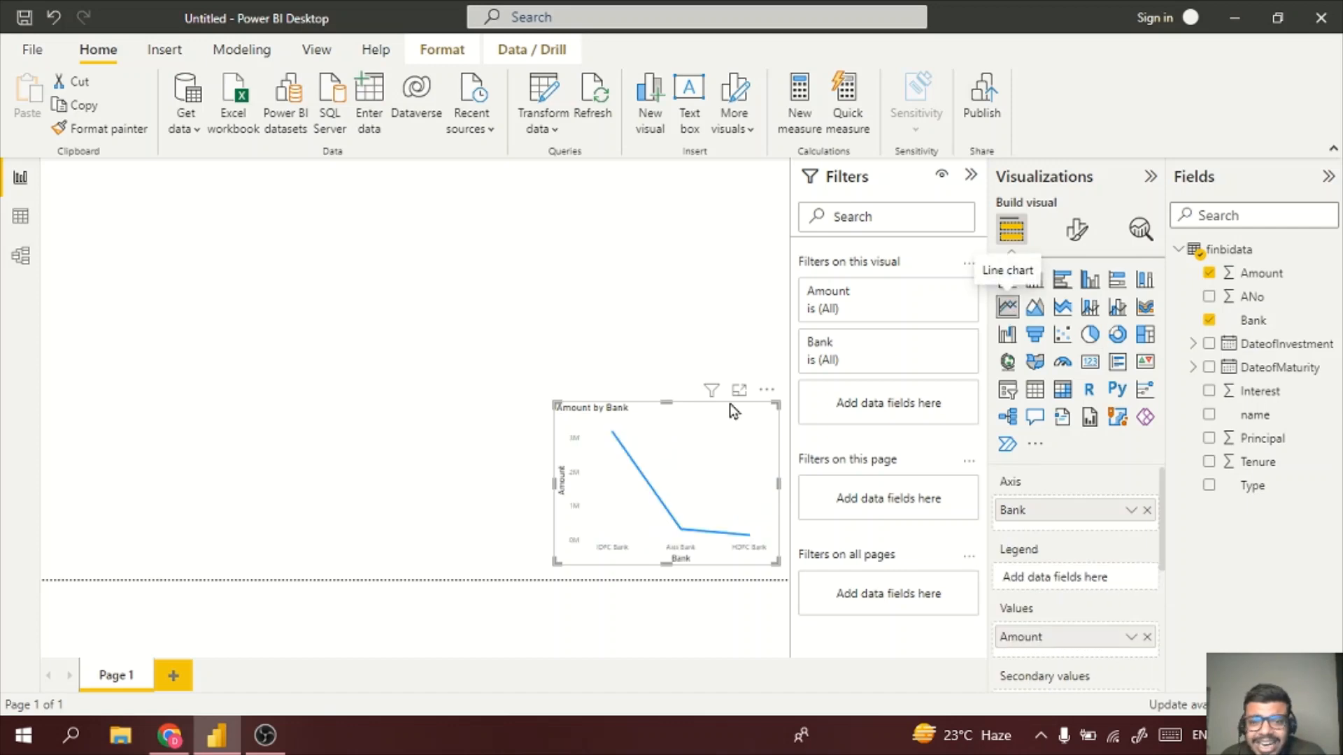
pyautogui.click(54, 18)
# - Add a separate line chart of Amount by DateofInvestment beside the pie chart, in the page's lower-left area, and widen it
pyautogui.click(493, 350)
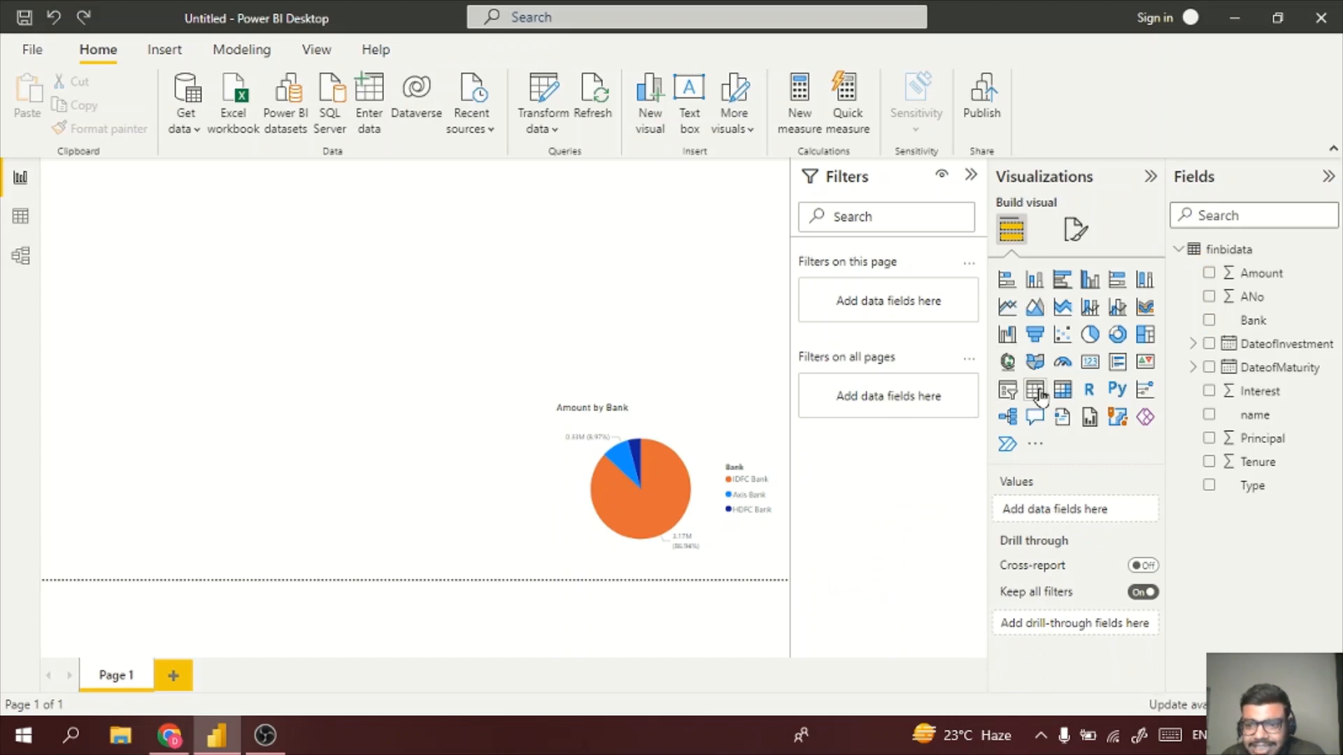
pyautogui.click(1008, 307)
pyautogui.moveTo(146, 416); pyautogui.dragTo(111, 557)
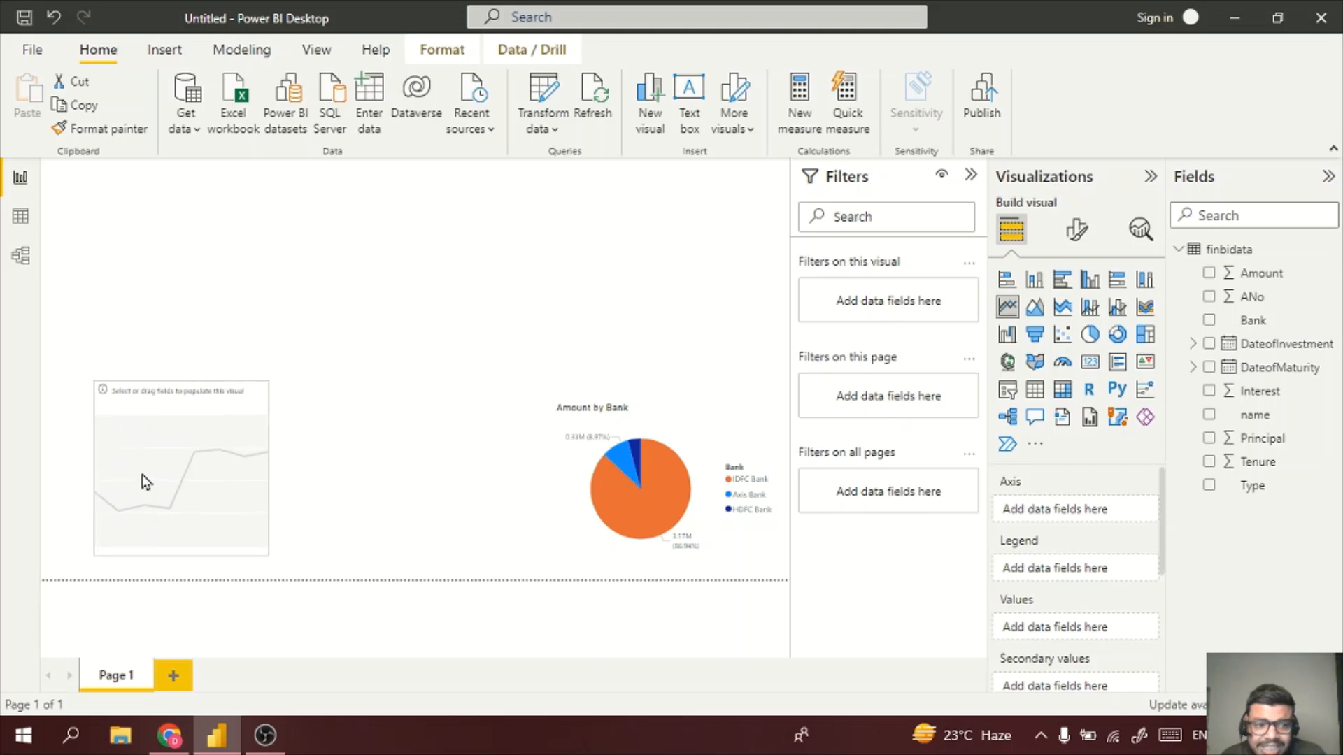
pyautogui.click(1209, 343)
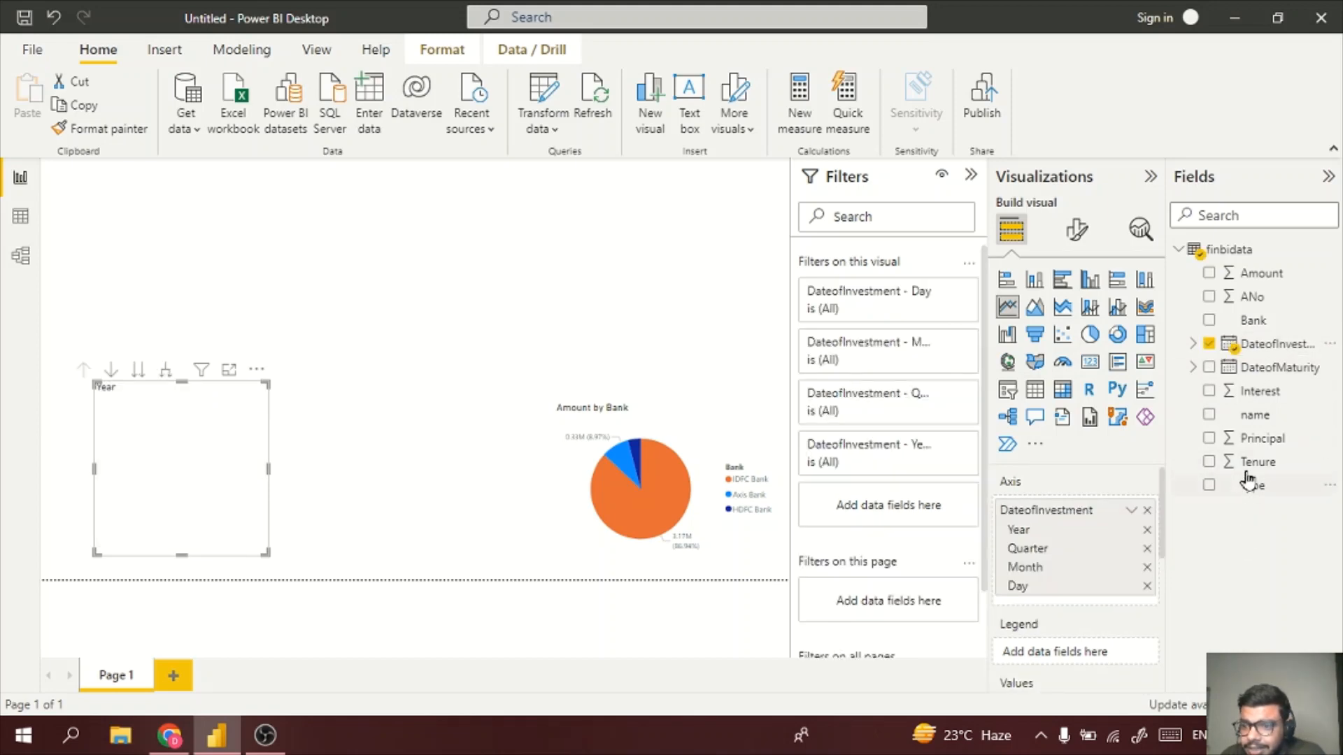
pyautogui.click(1209, 273)
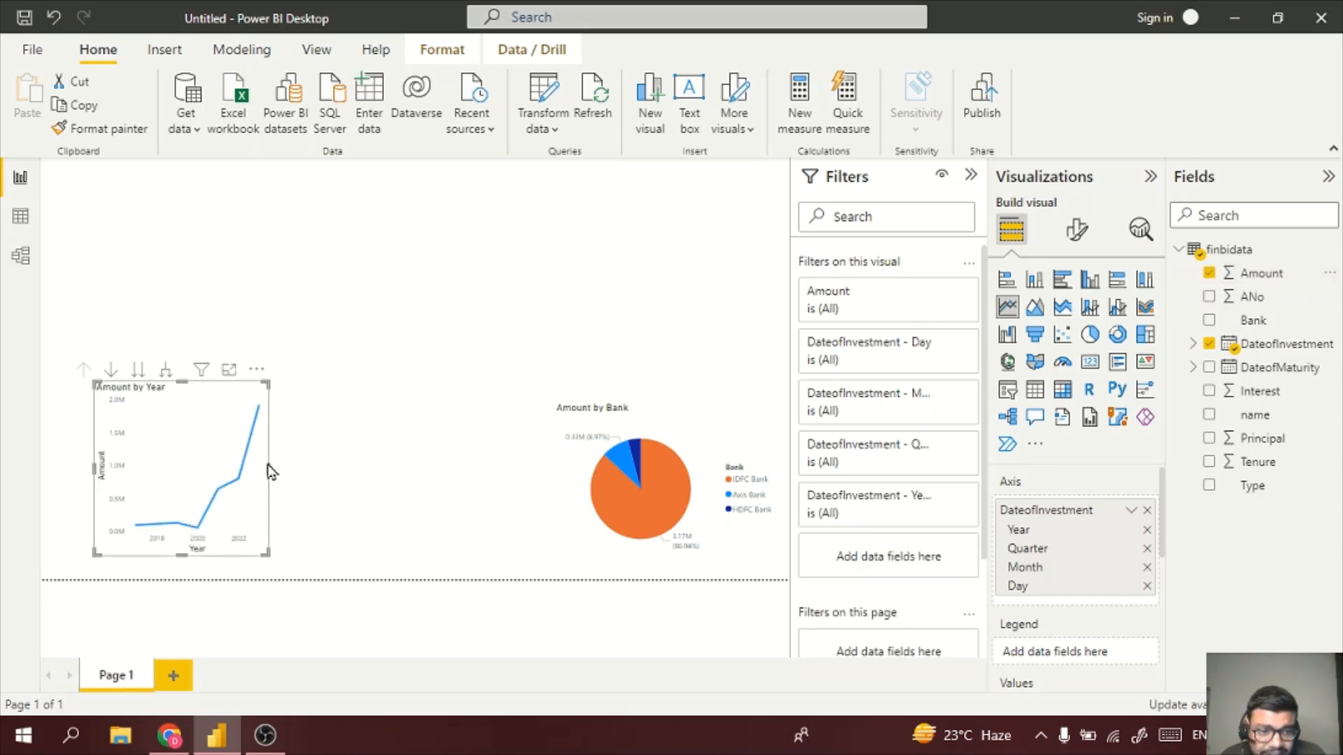
pyautogui.moveTo(269, 467); pyautogui.dragTo(506, 484)
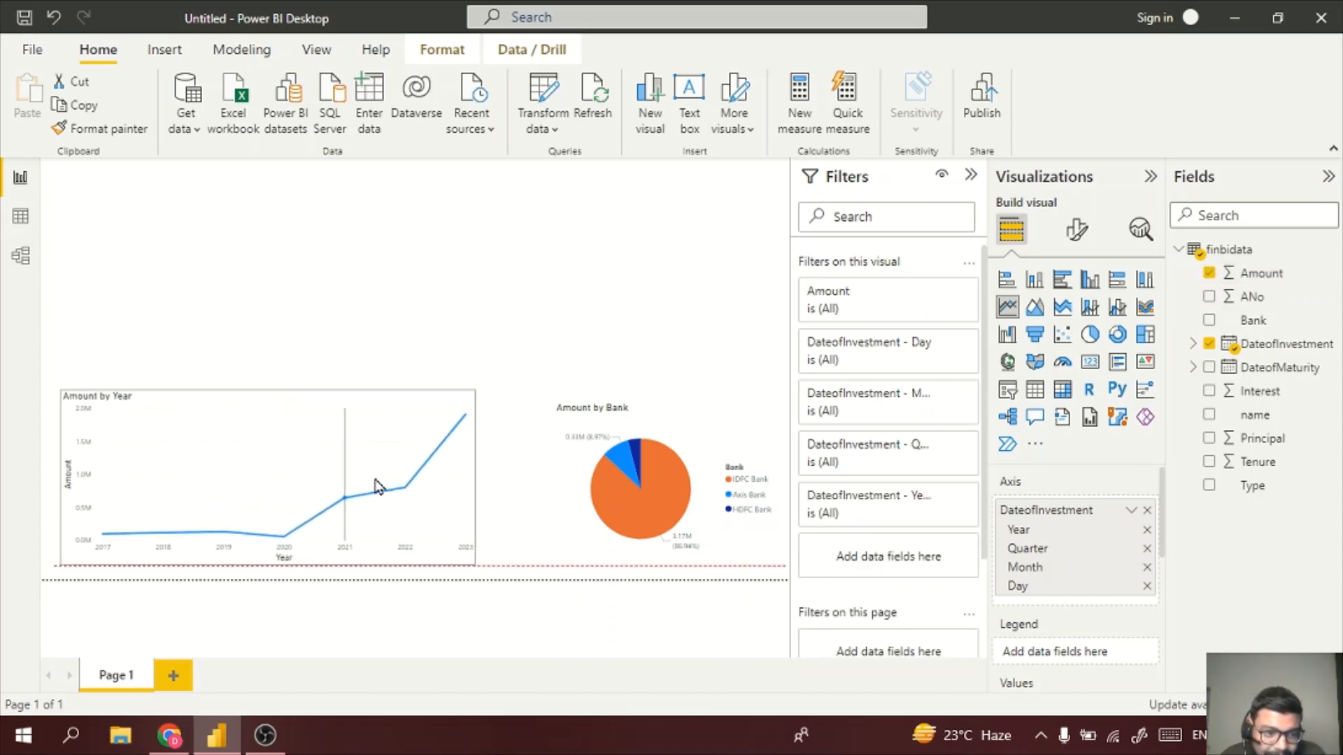
# - Deselect the line chart and examine its Amount values for individual years, starting with 2017
pyautogui.click(470, 304)
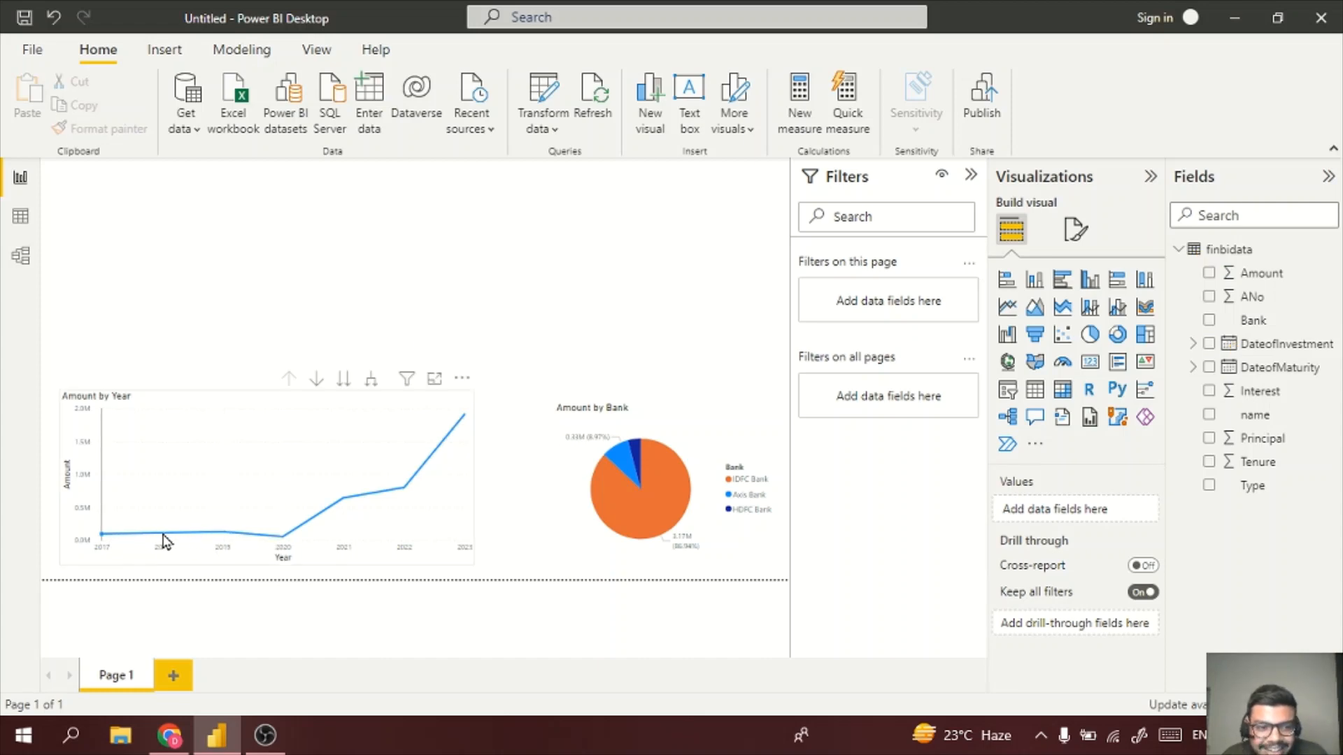
pyautogui.moveTo(126, 544)
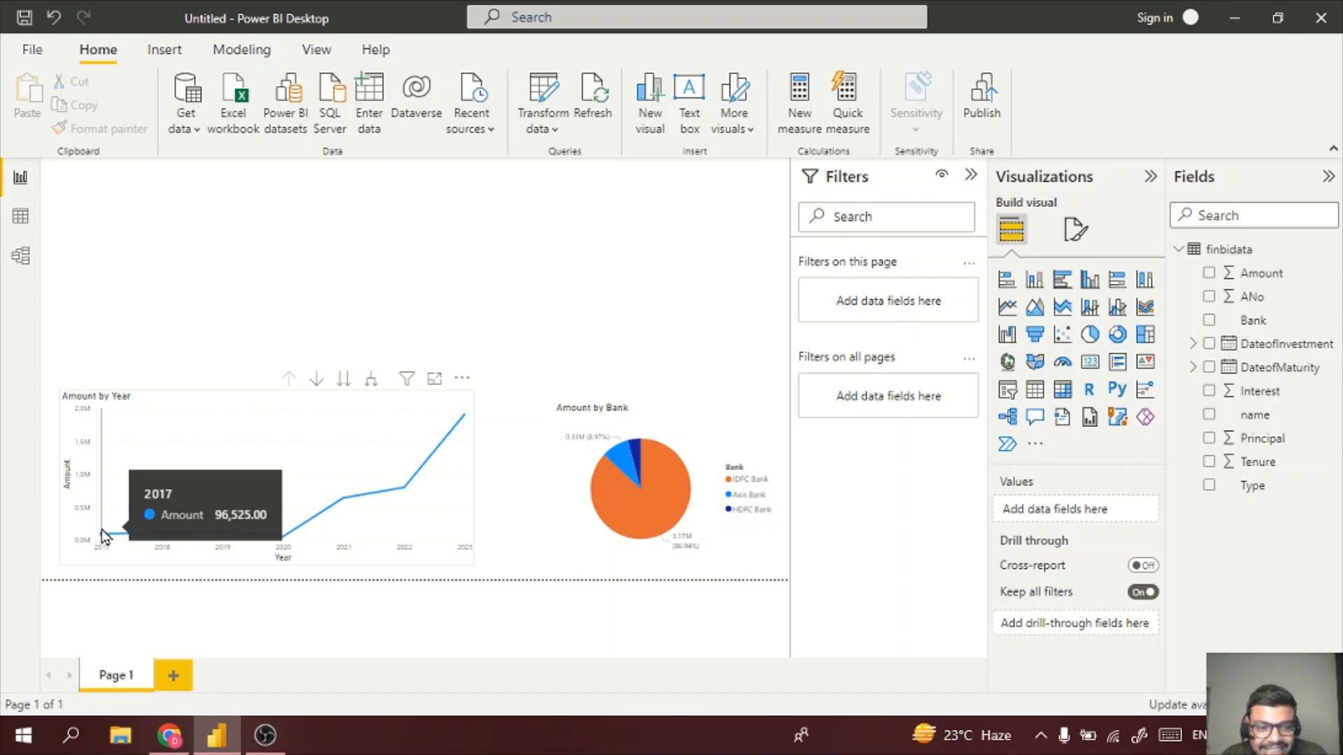
pyautogui.moveTo(198, 541)
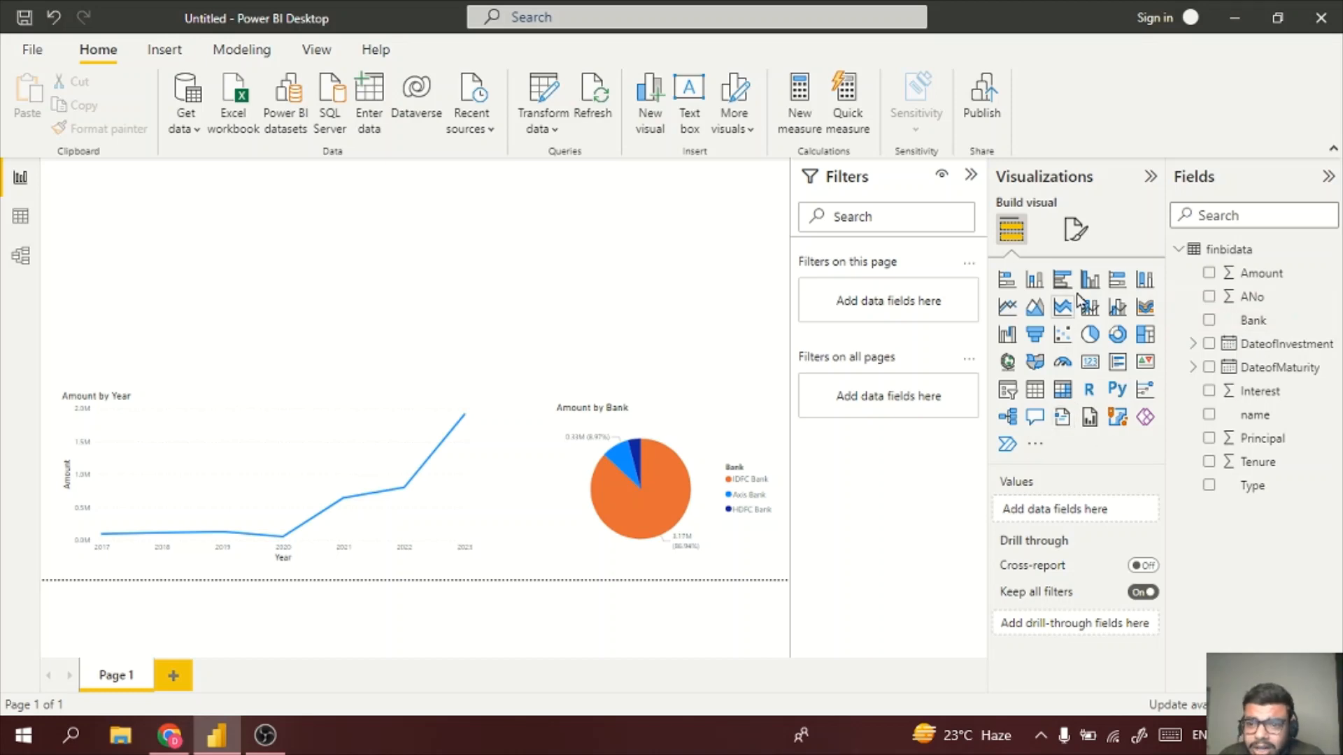
# - Add a stacked column chart of Interest by Bank above the line chart and shift it slightly down and right
pyautogui.click(1034, 282)
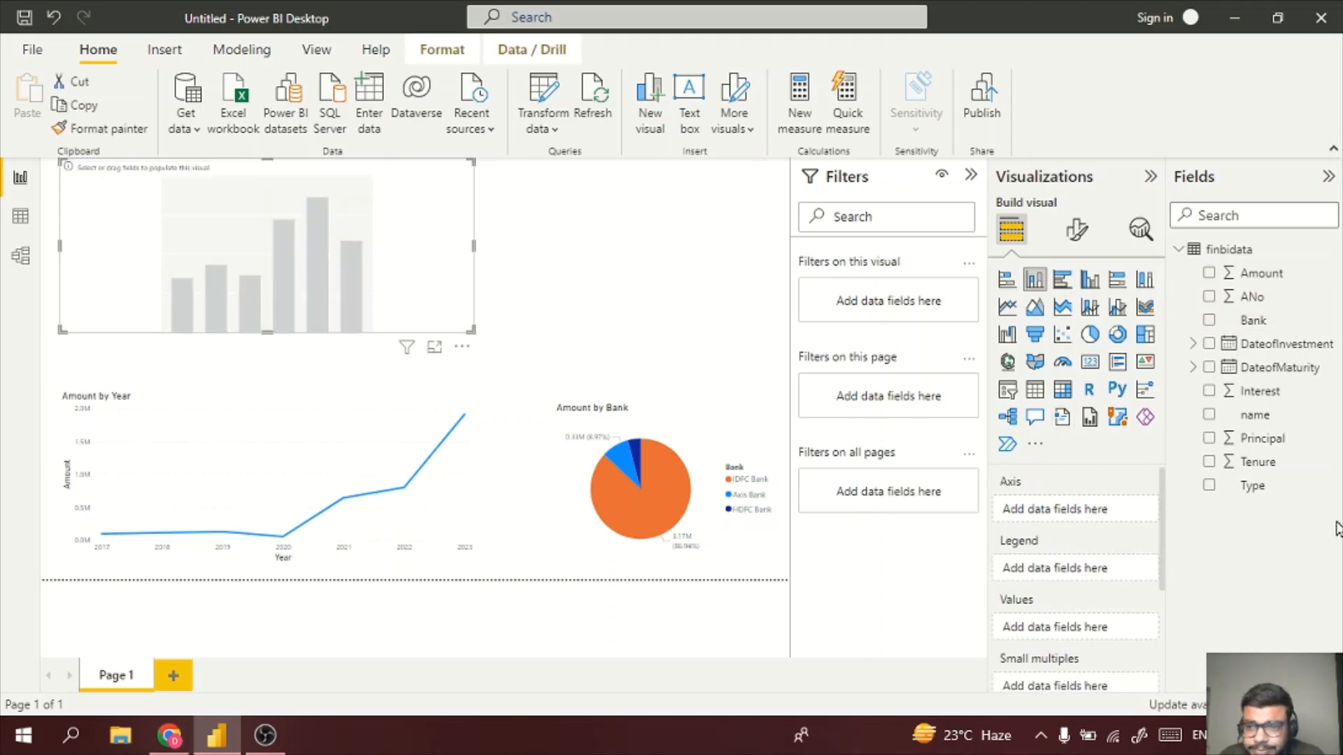
pyautogui.click(1209, 392)
pyautogui.click(1210, 320)
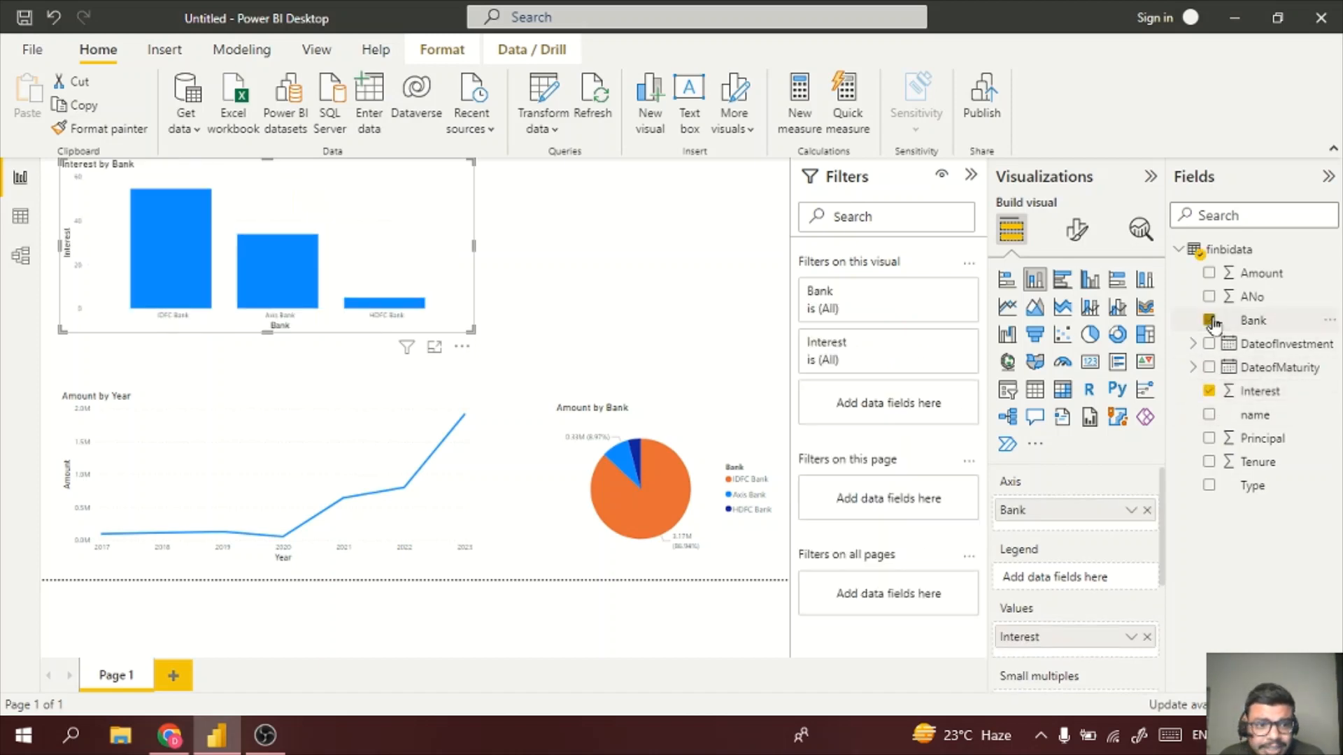
pyautogui.moveTo(439, 273); pyautogui.dragTo(471, 299)
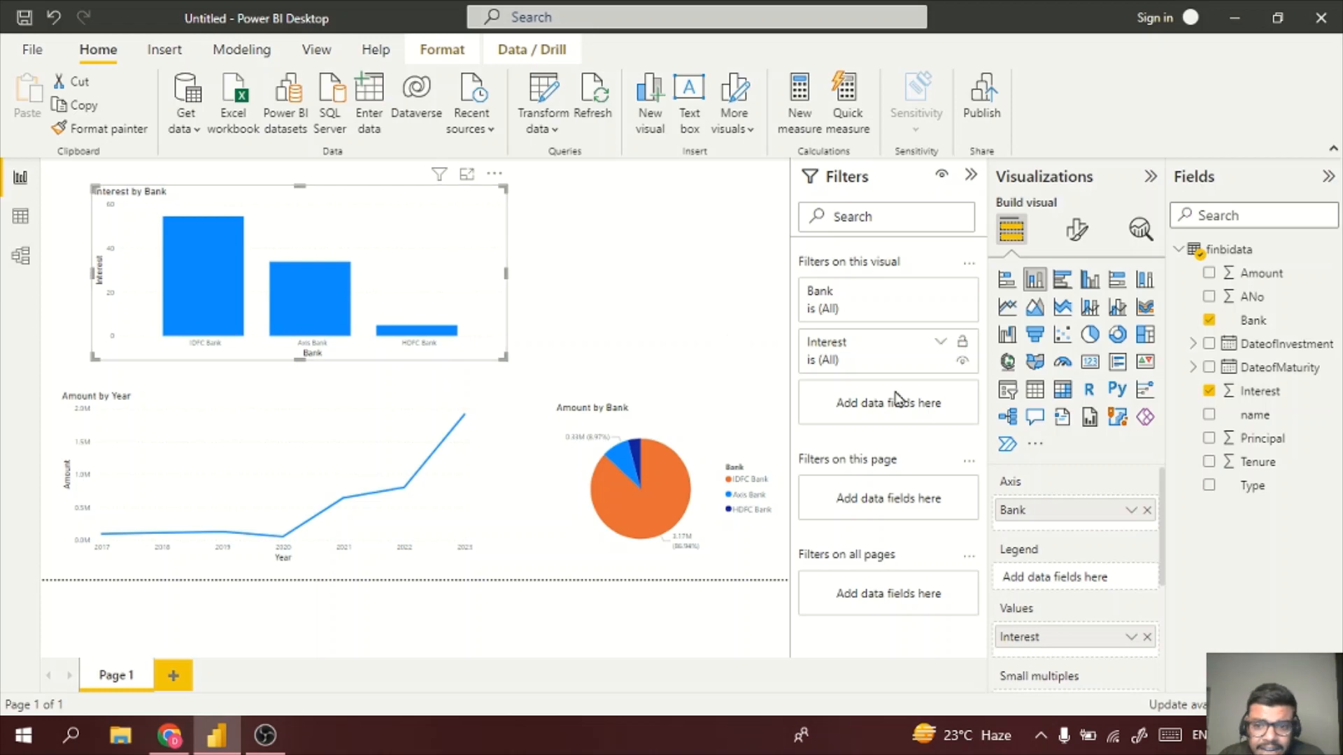
# - Change the column chart's Interest aggregation to Average and line the chart up directly above the line chart
pyautogui.rightClick(1066, 642)
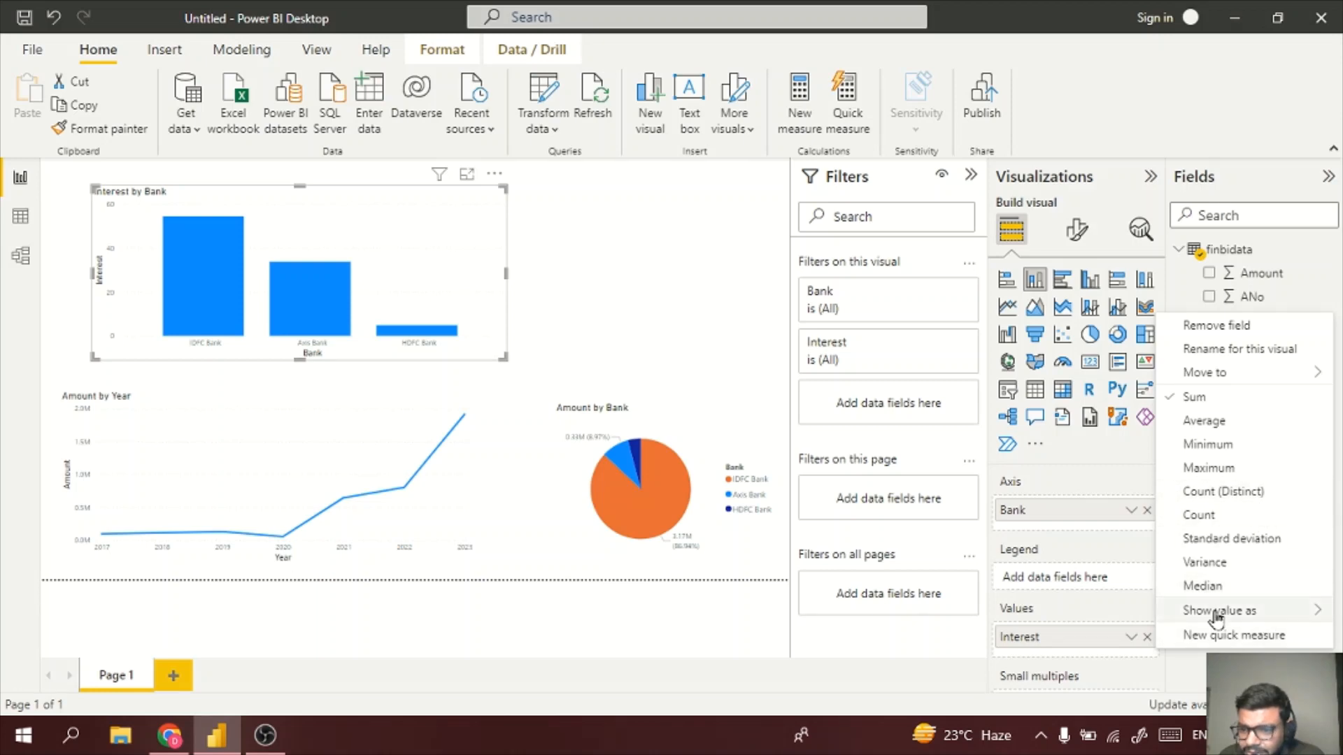
pyautogui.click(1257, 429)
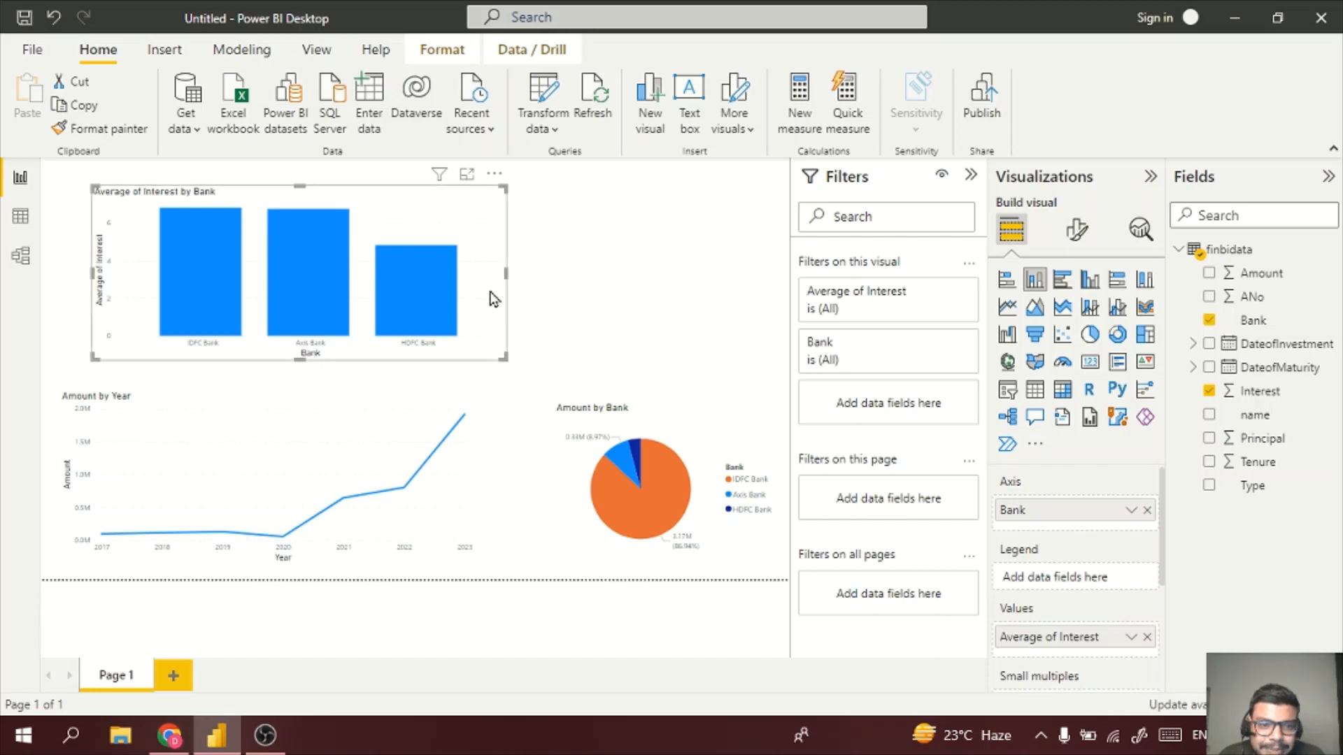
pyautogui.moveTo(381, 296); pyautogui.dragTo(350, 305)
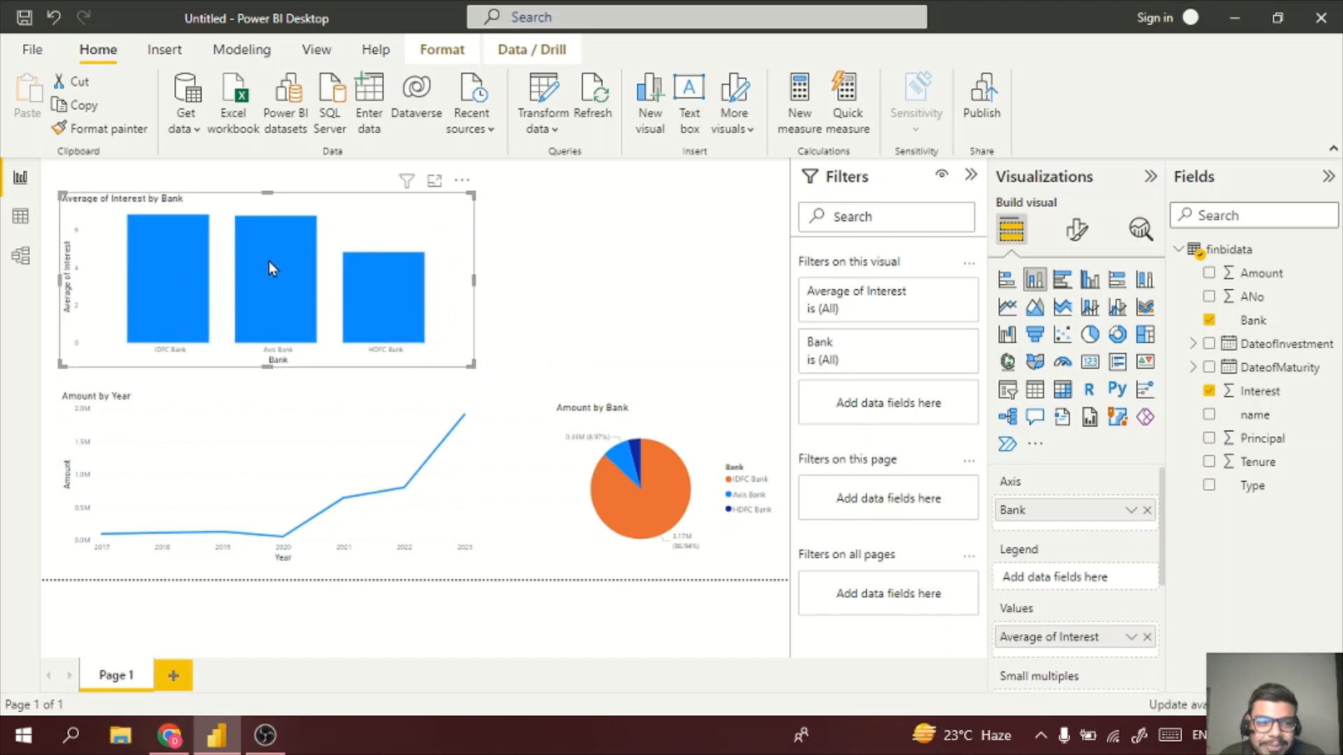
# - Highlight the HDFC, IDFC and Axis Bank columns in turn to compare how the other charts respond, and clear the highlight
pyautogui.click(270, 263)
pyautogui.click(382, 305)
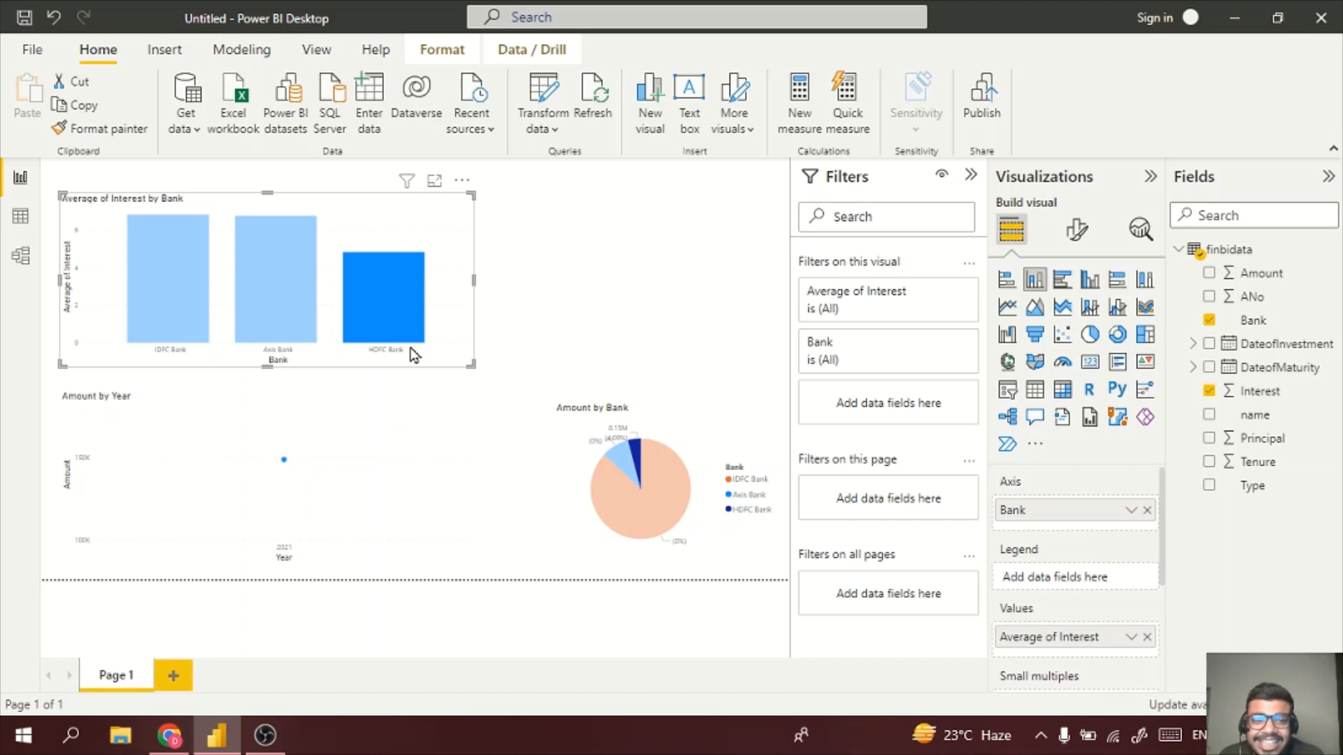
pyautogui.click(188, 280)
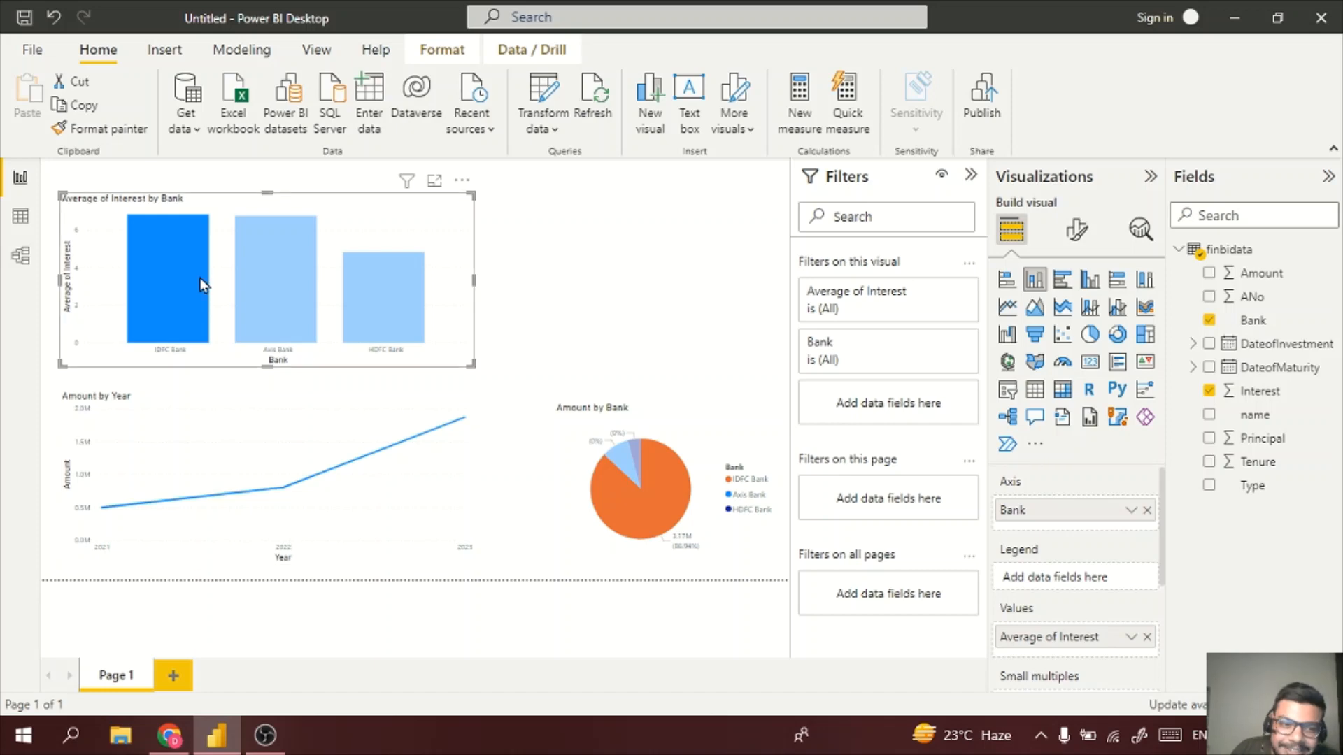
pyautogui.click(188, 252)
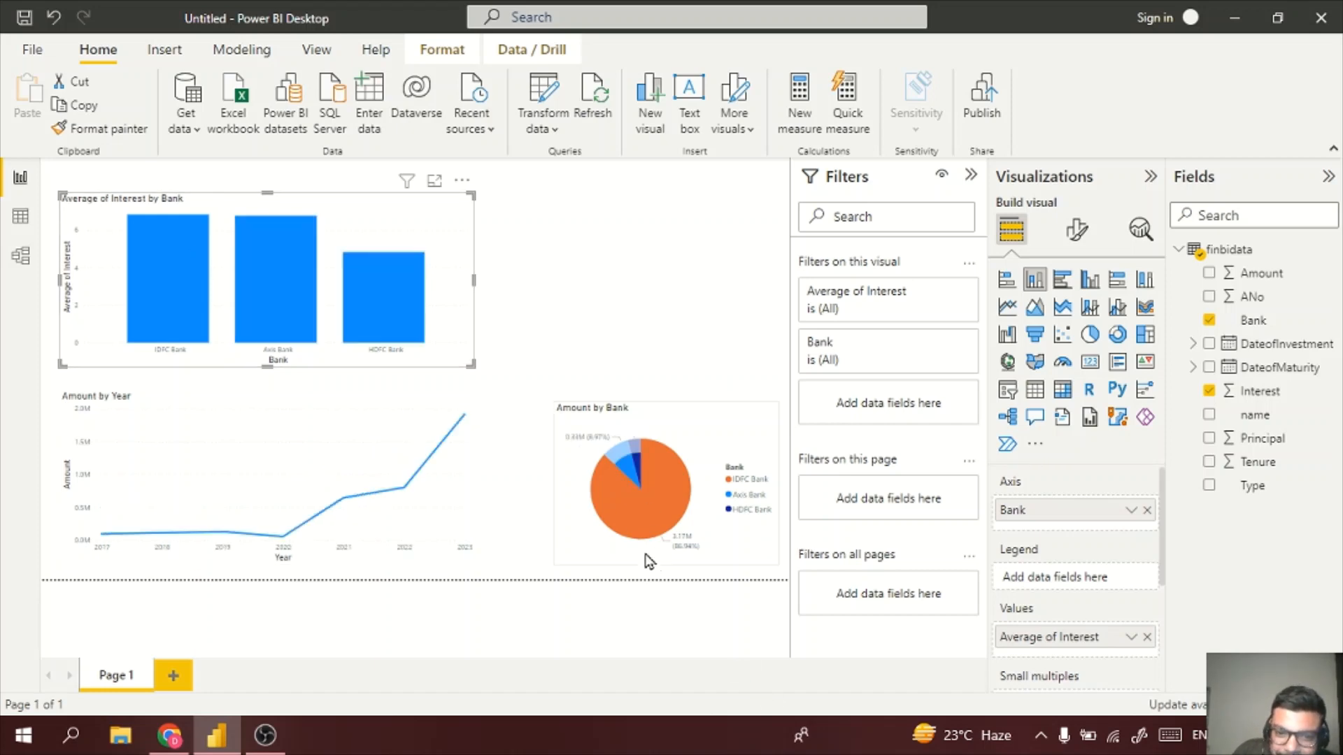
pyautogui.click(654, 535)
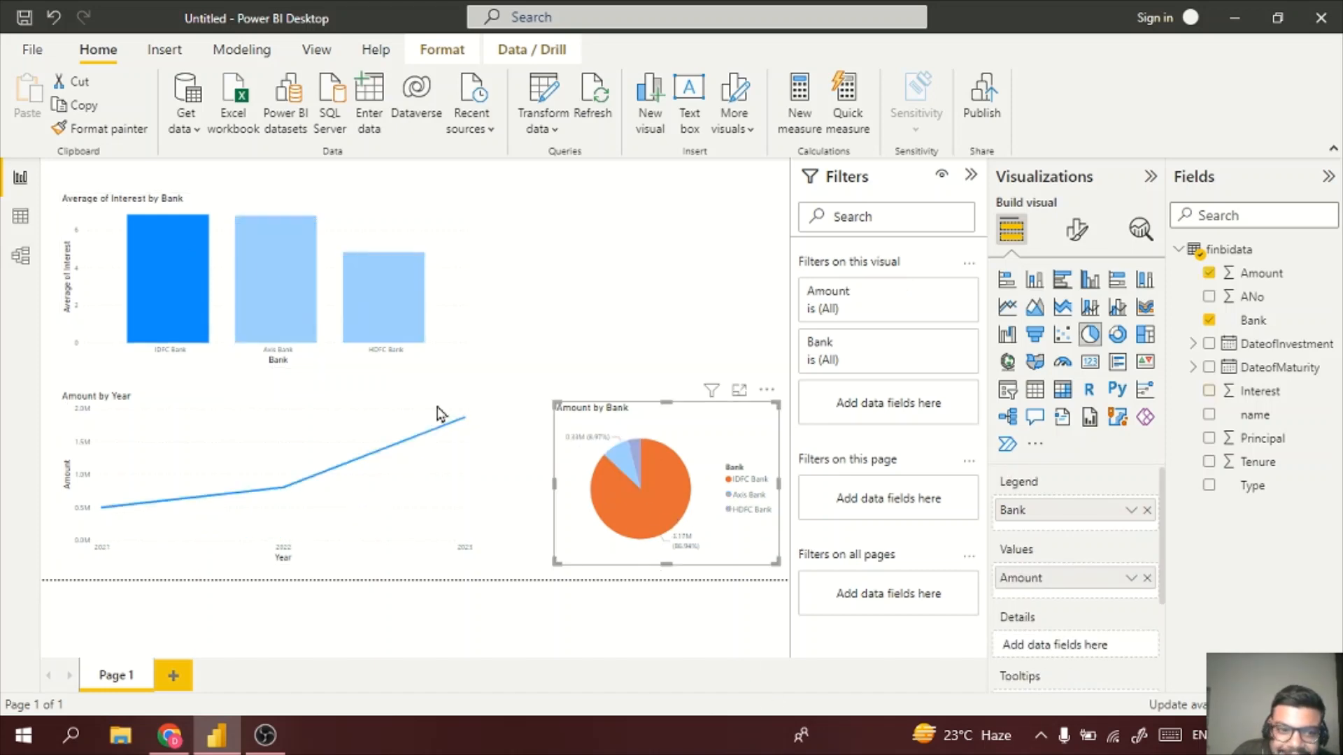
pyautogui.click(254, 250)
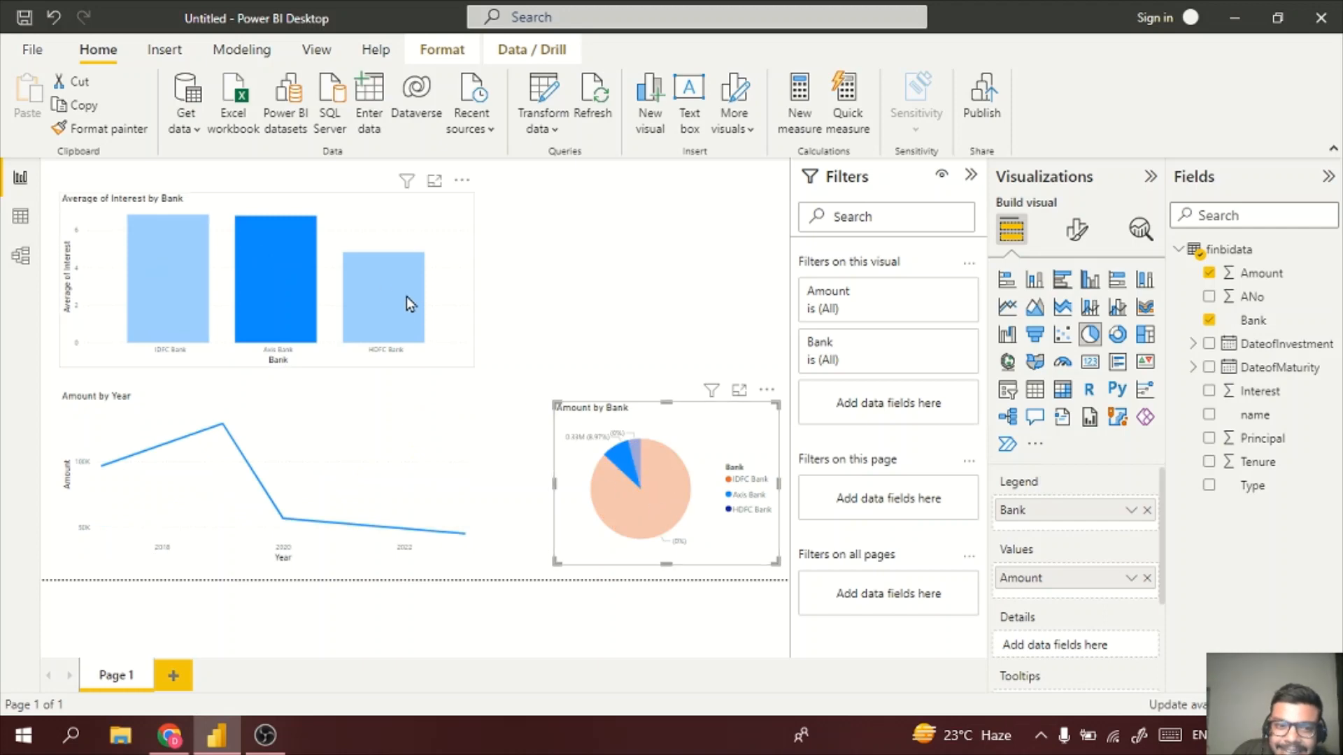
pyautogui.click(376, 283)
pyautogui.click(624, 323)
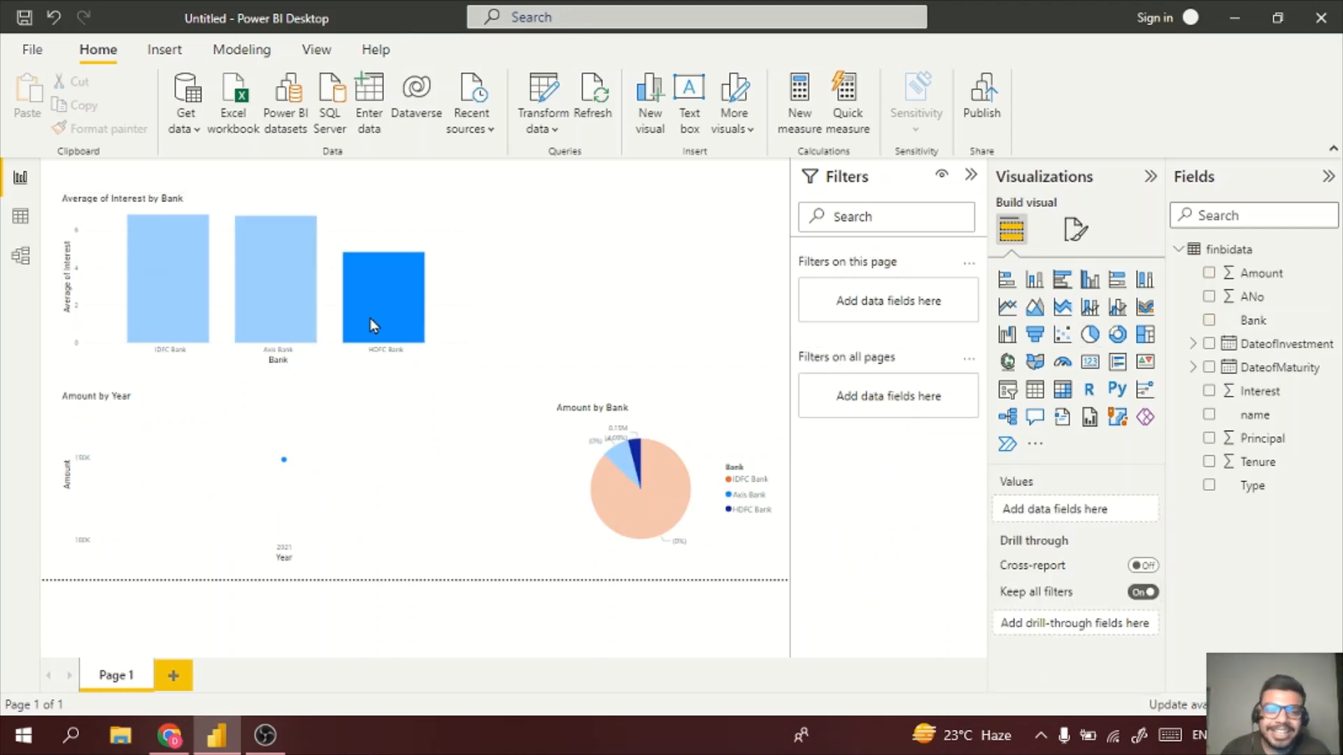
pyautogui.click(399, 305)
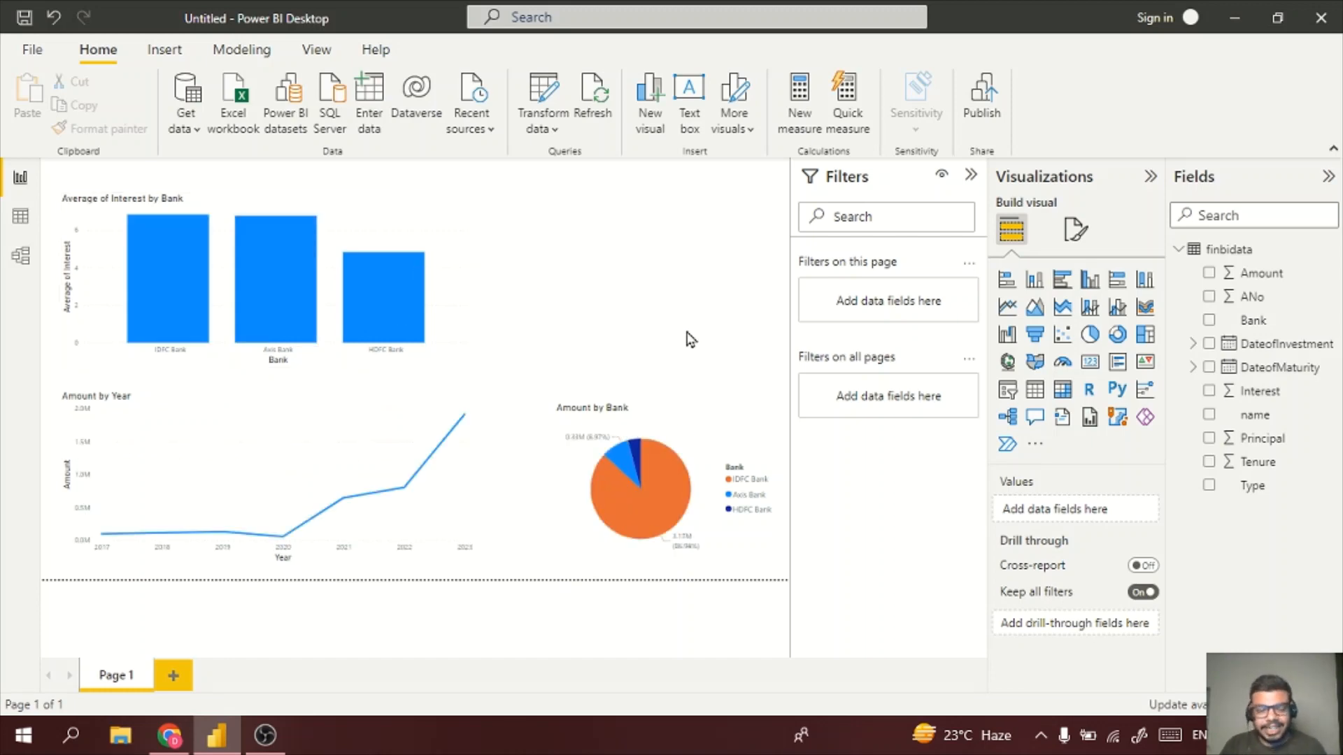
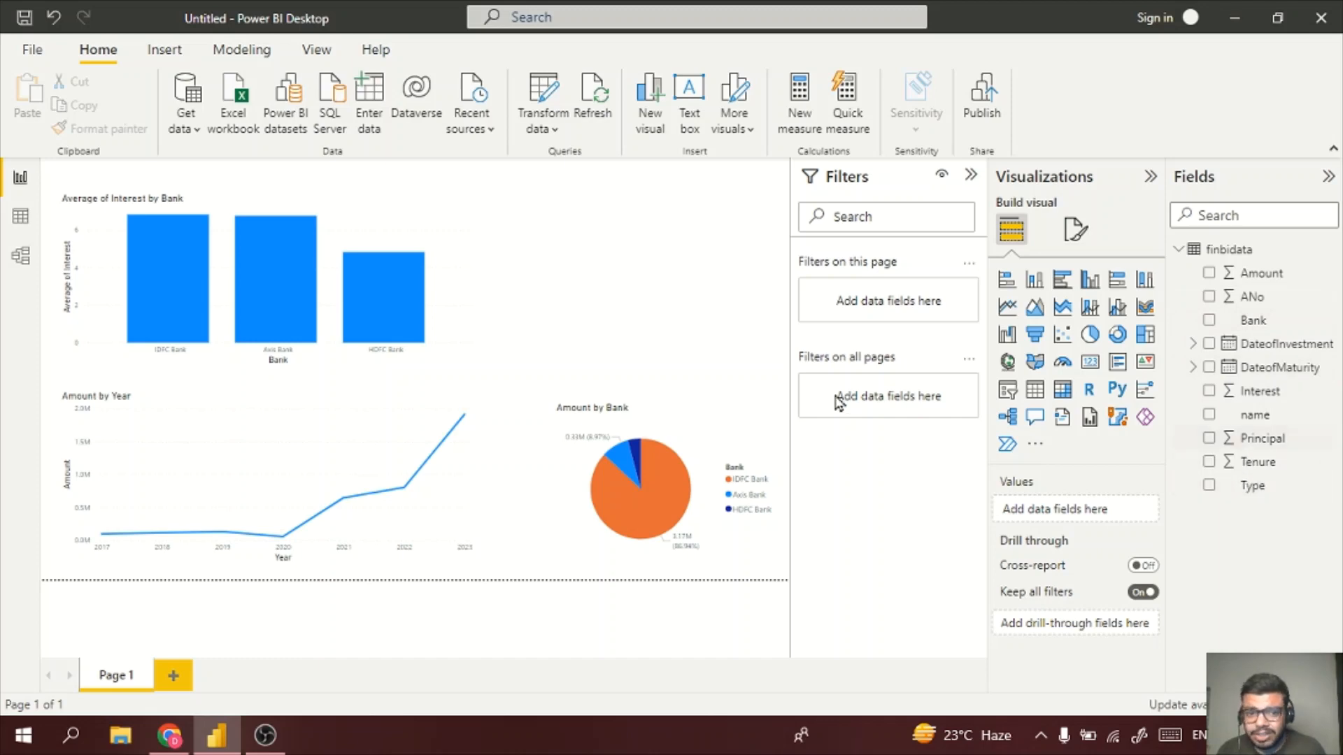
# - Add a stacked column chart of Principal and Amount by Bank above the pie chart and widen it to the pie chart's outer edge
pyautogui.click(1035, 280)
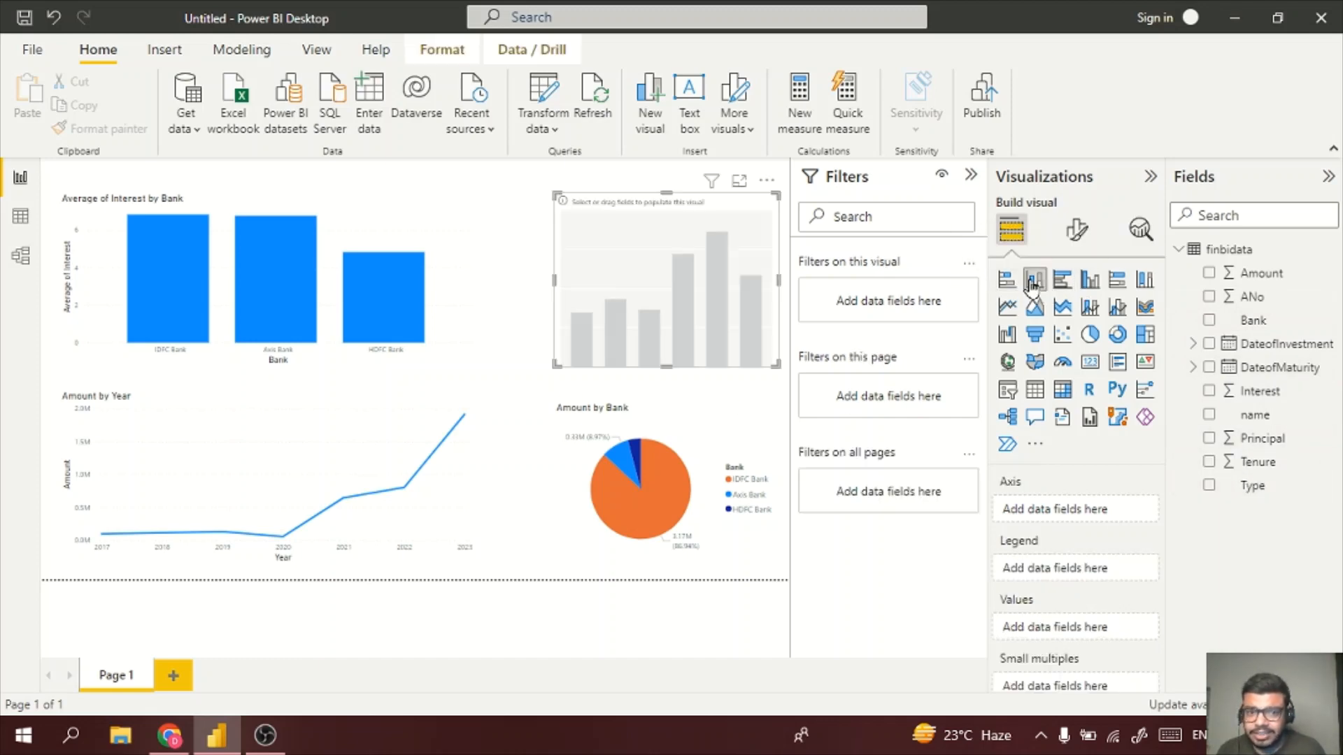
pyautogui.moveTo(674, 329); pyautogui.dragTo(636, 330)
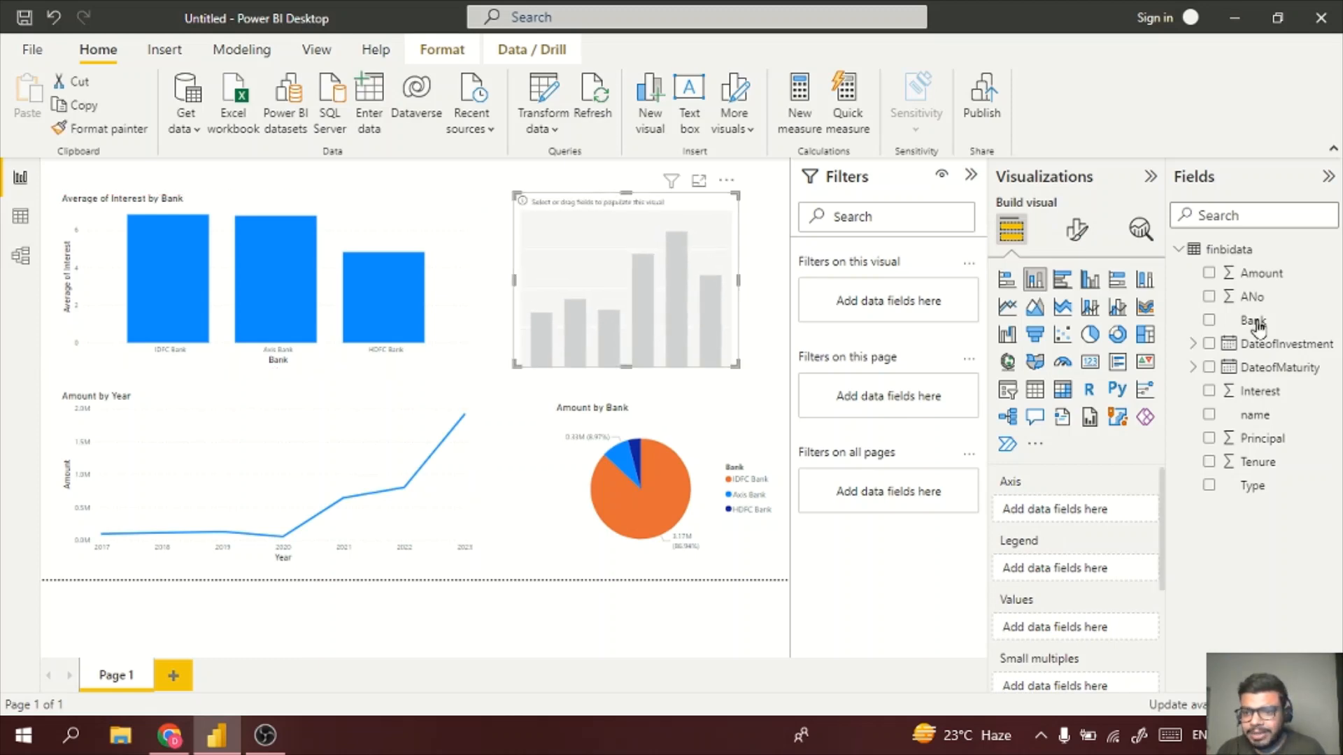
pyautogui.click(1208, 439)
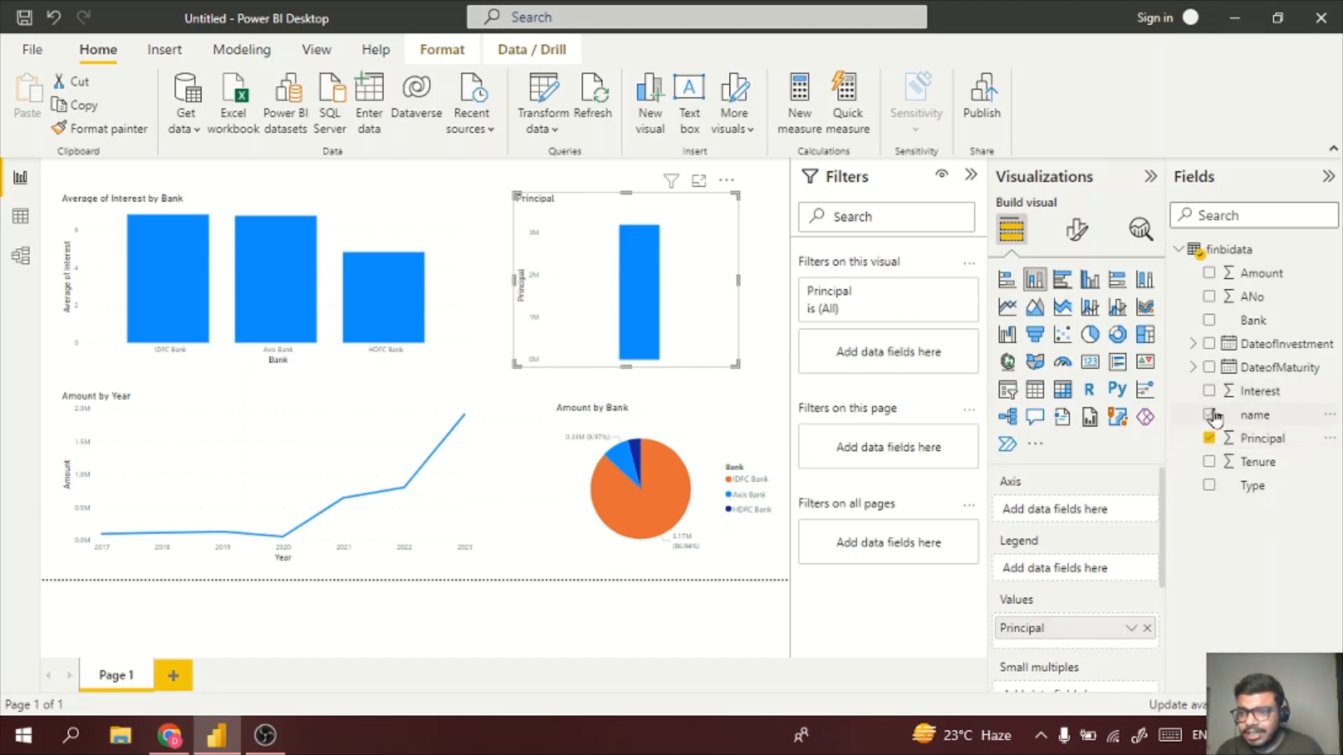
pyautogui.click(1208, 280)
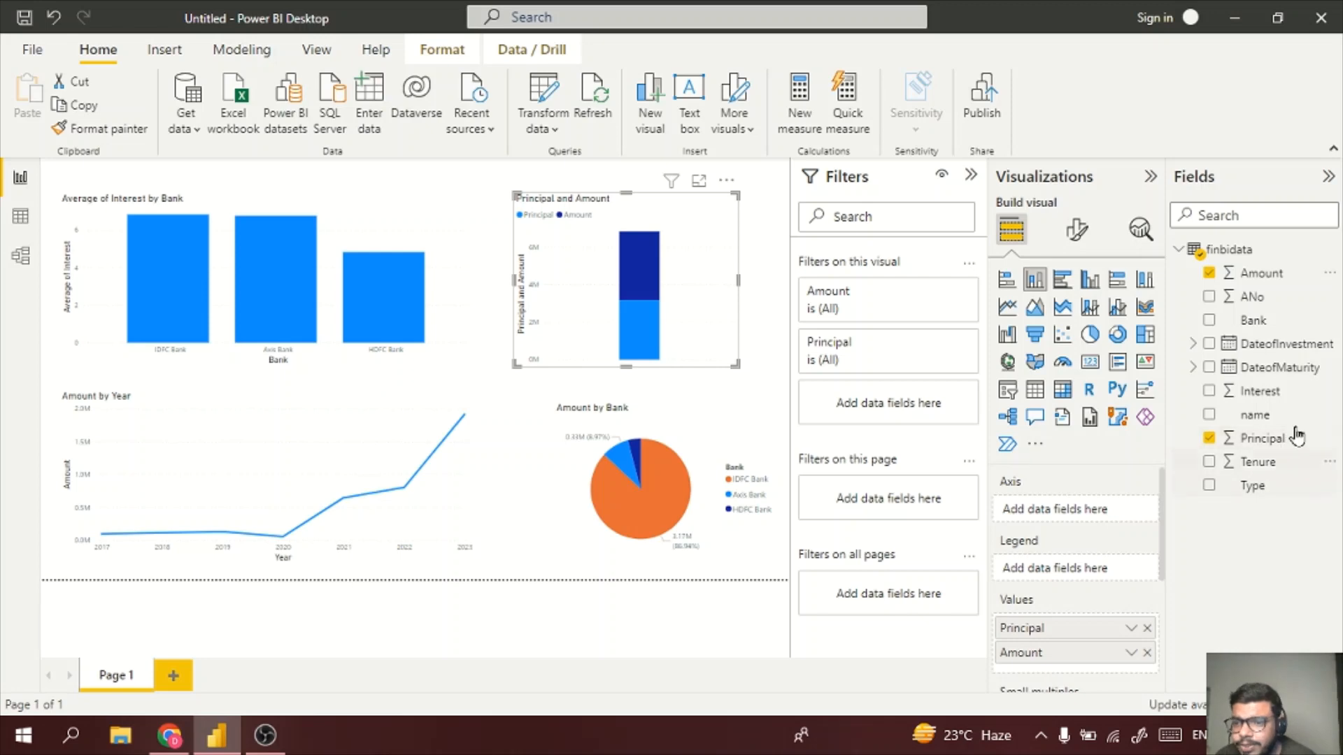
pyautogui.click(1210, 320)
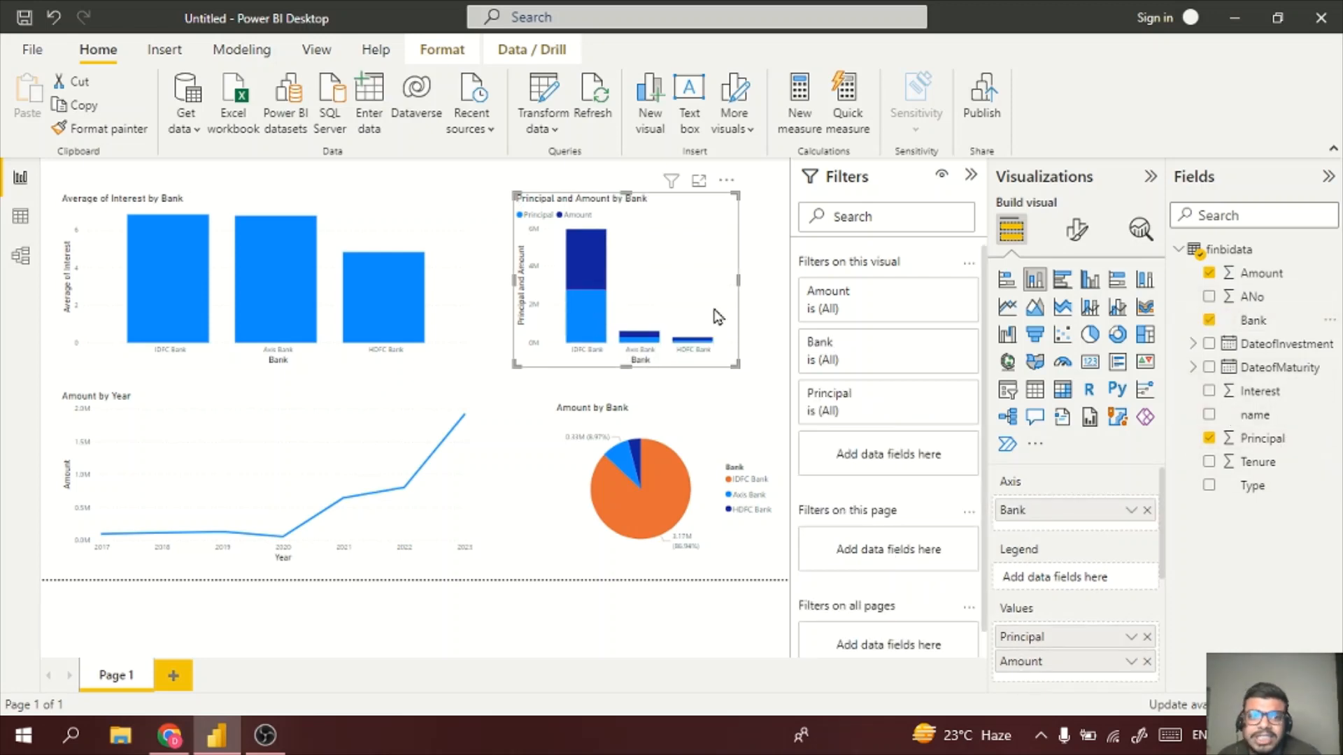
pyautogui.moveTo(738, 280); pyautogui.dragTo(778, 281)
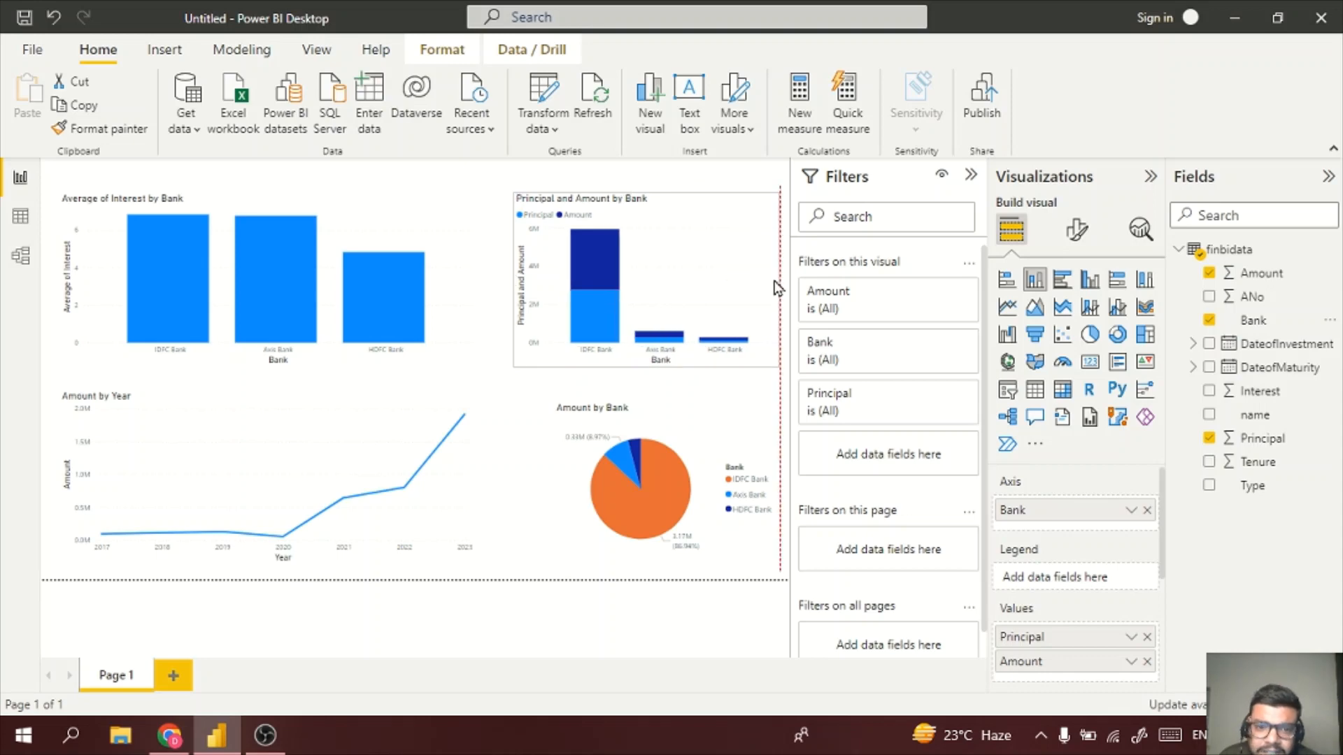
# - Highlight the IDFC Bank column in the Principal and Amount chart, clear the highlight, and deselect the chart
pyautogui.click(594, 325)
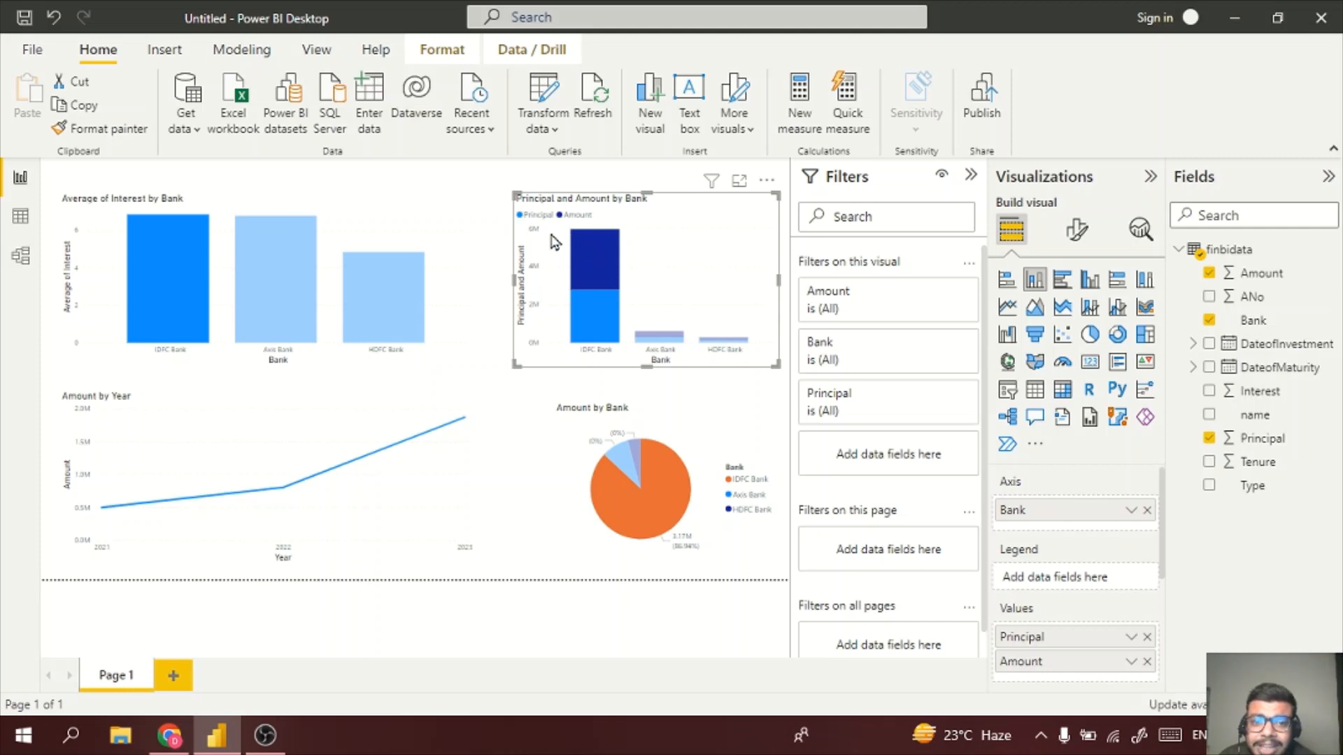
pyautogui.click(661, 348)
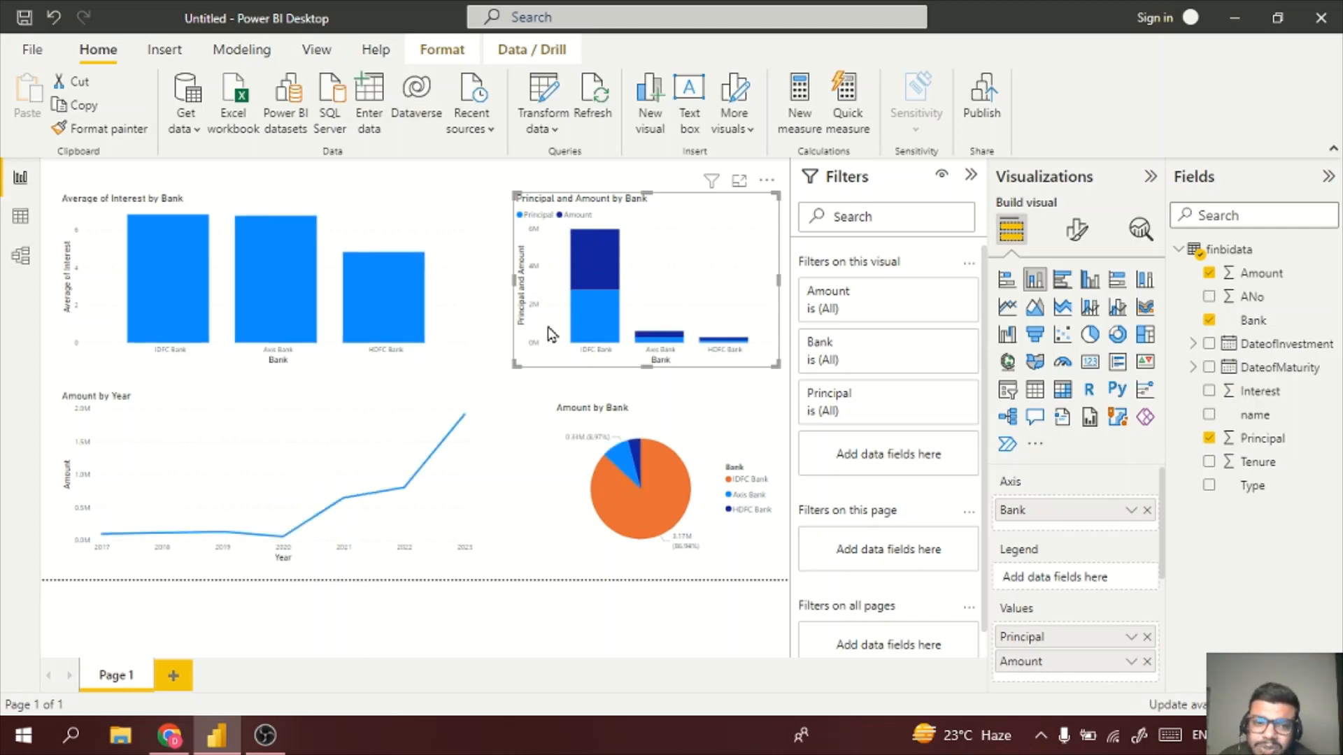
pyautogui.click(686, 387)
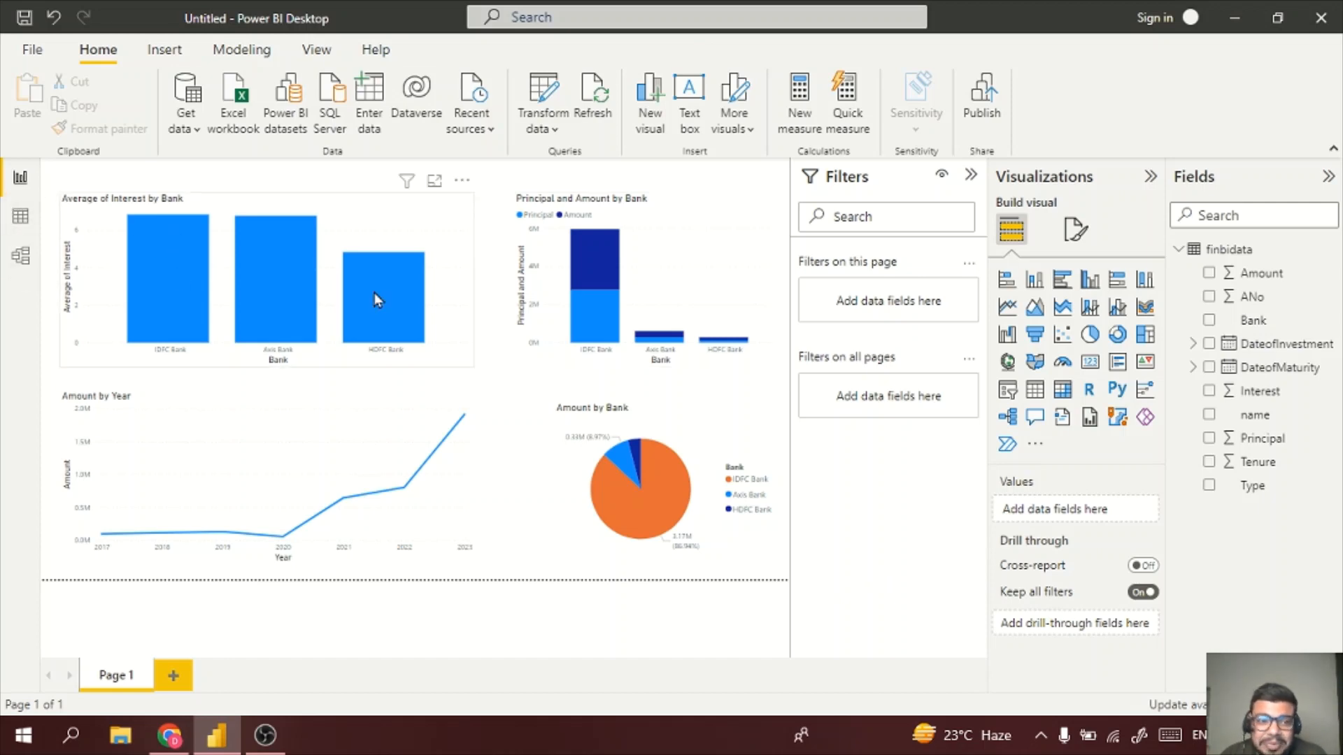
# - Add a second report page with an empty table visual, placed mid-page and widened across most of the page
pyautogui.click(186, 675)
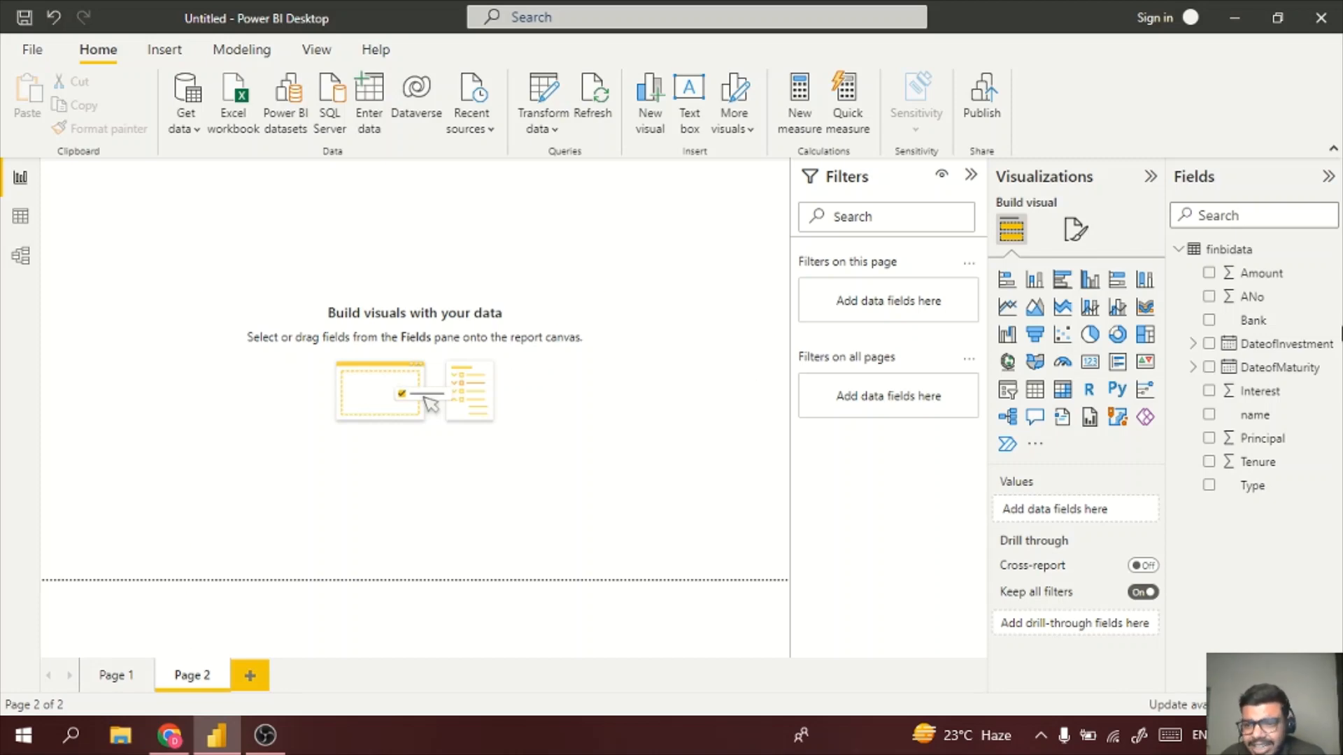
pyautogui.click(1036, 390)
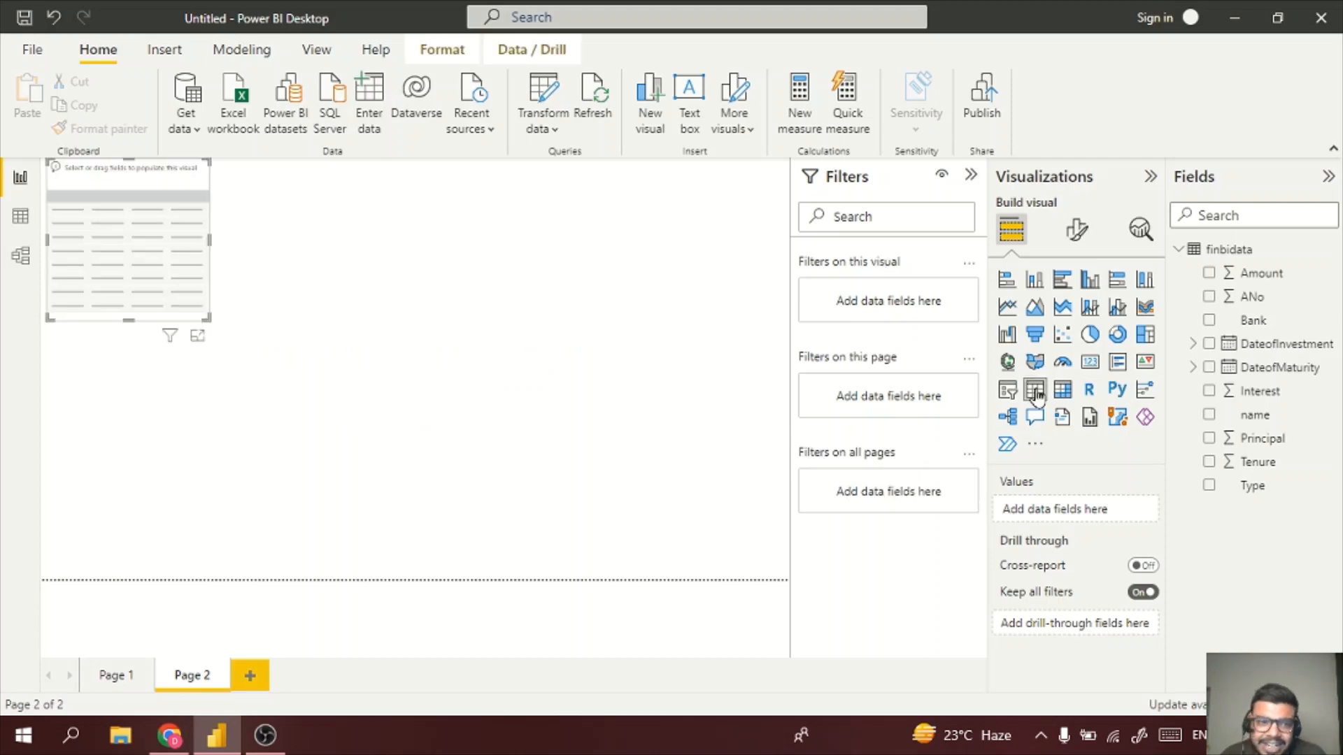
pyautogui.moveTo(154, 256); pyautogui.dragTo(761, 466)
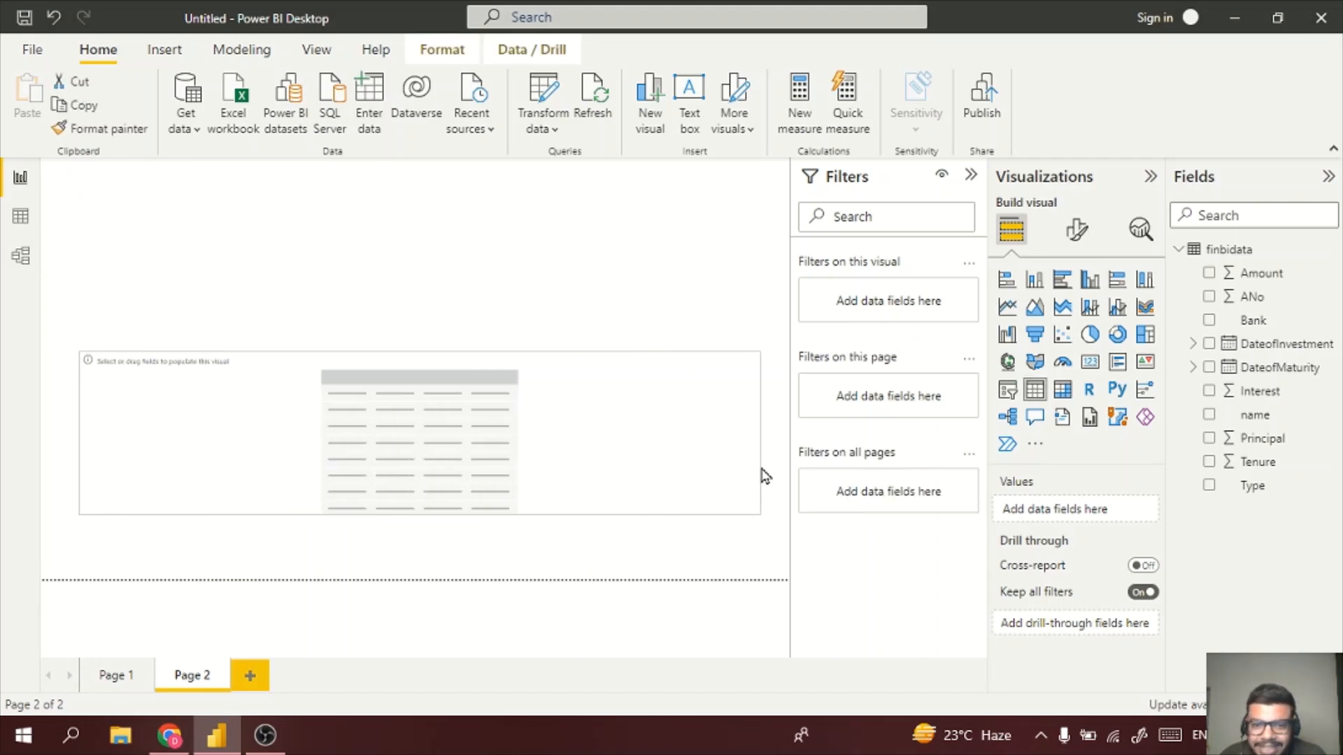
# - Add the ANo, Bank, DateofInvestment and DateofMaturity fields to the table, leaving out Amount
pyautogui.click(1212, 277)
pyautogui.click(1209, 275)
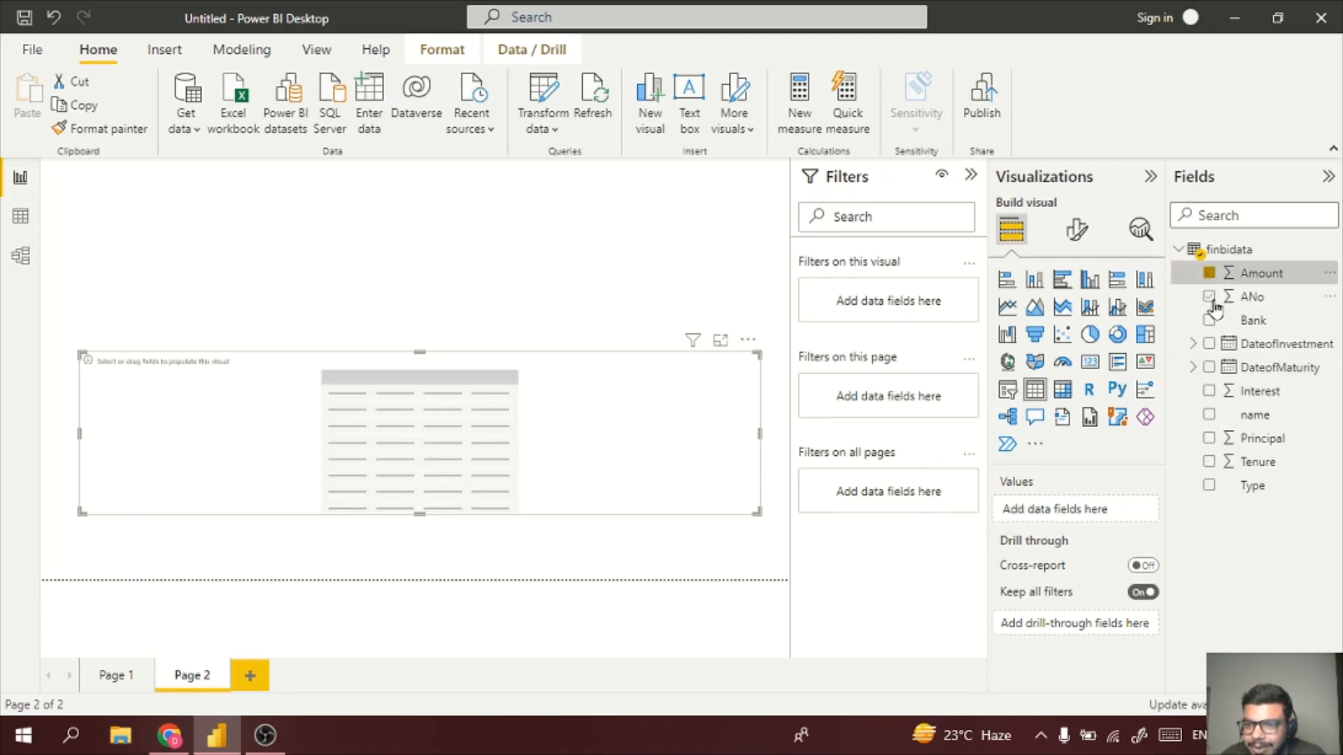
pyautogui.click(1209, 297)
pyautogui.click(1209, 320)
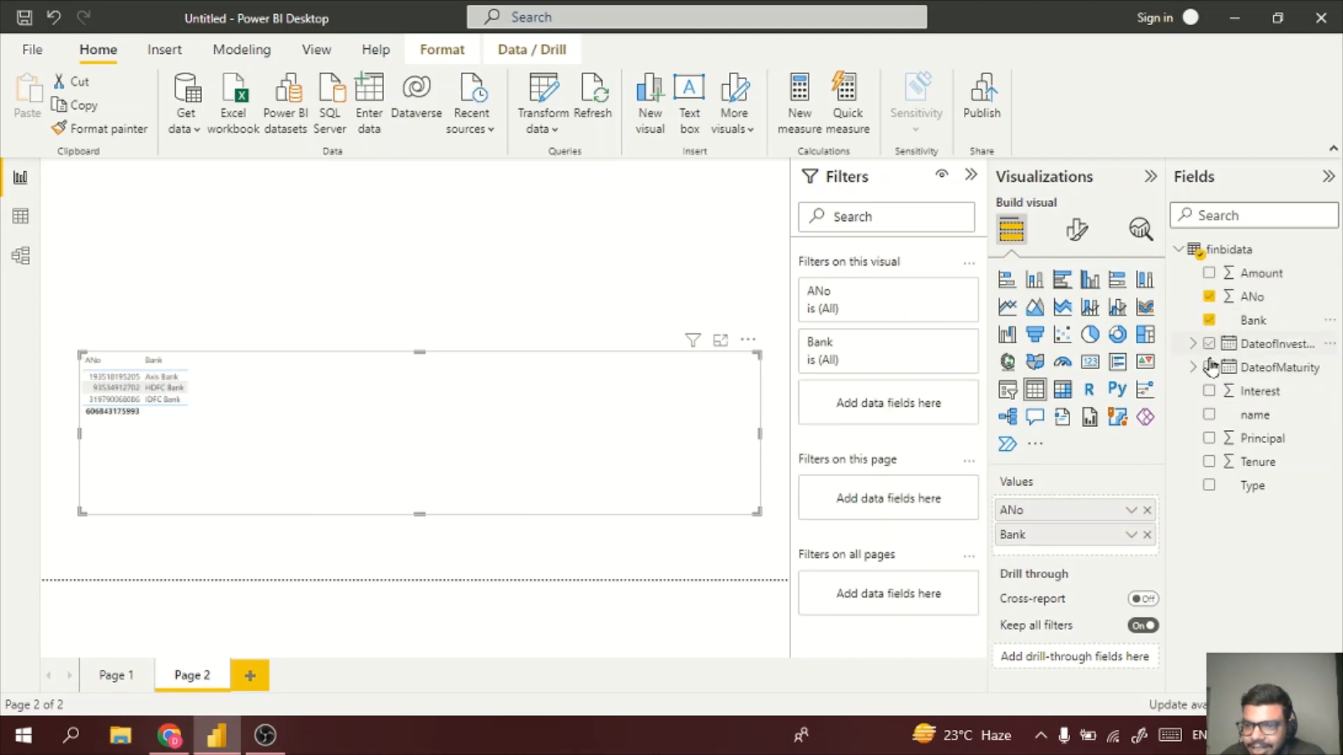
pyautogui.click(1209, 368)
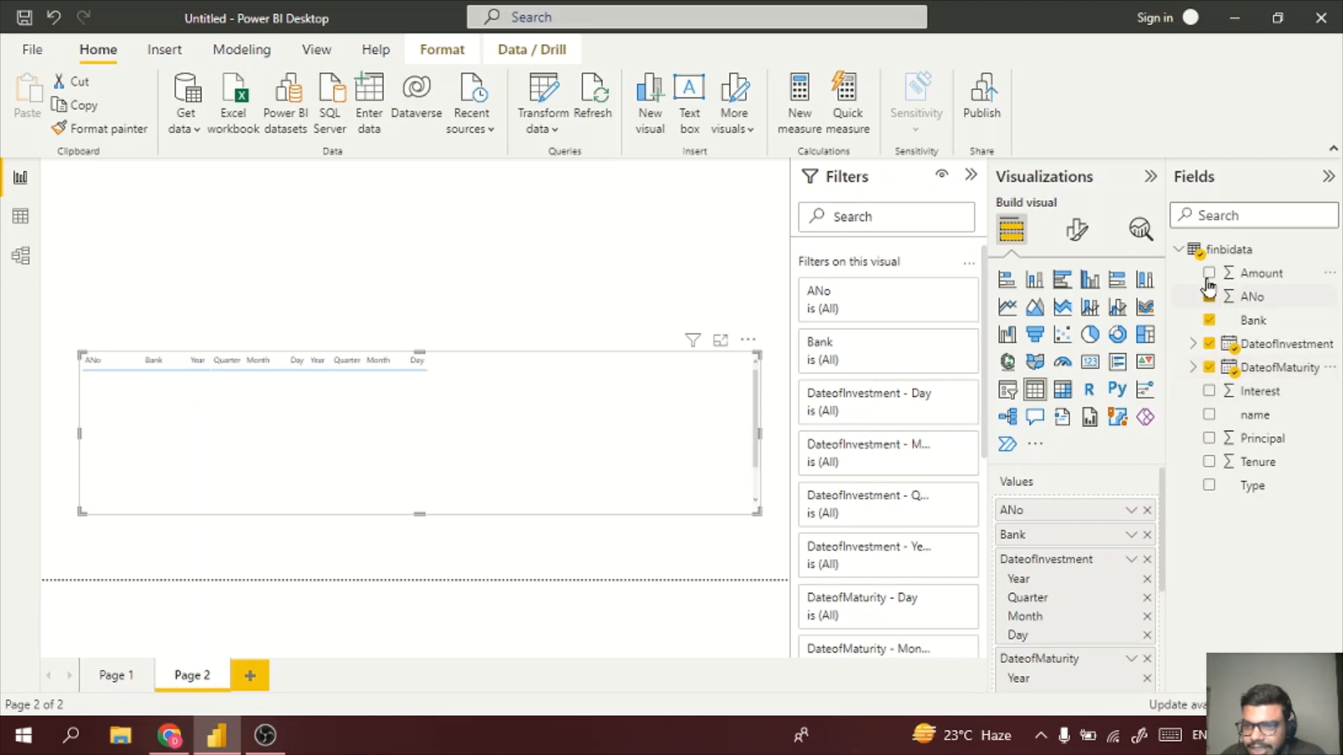
# - Add the Amount, Interest, Principal, Tenure and Type fields to the table and move it lower on the page
pyautogui.click(1209, 274)
pyautogui.click(1209, 392)
pyautogui.click(1209, 416)
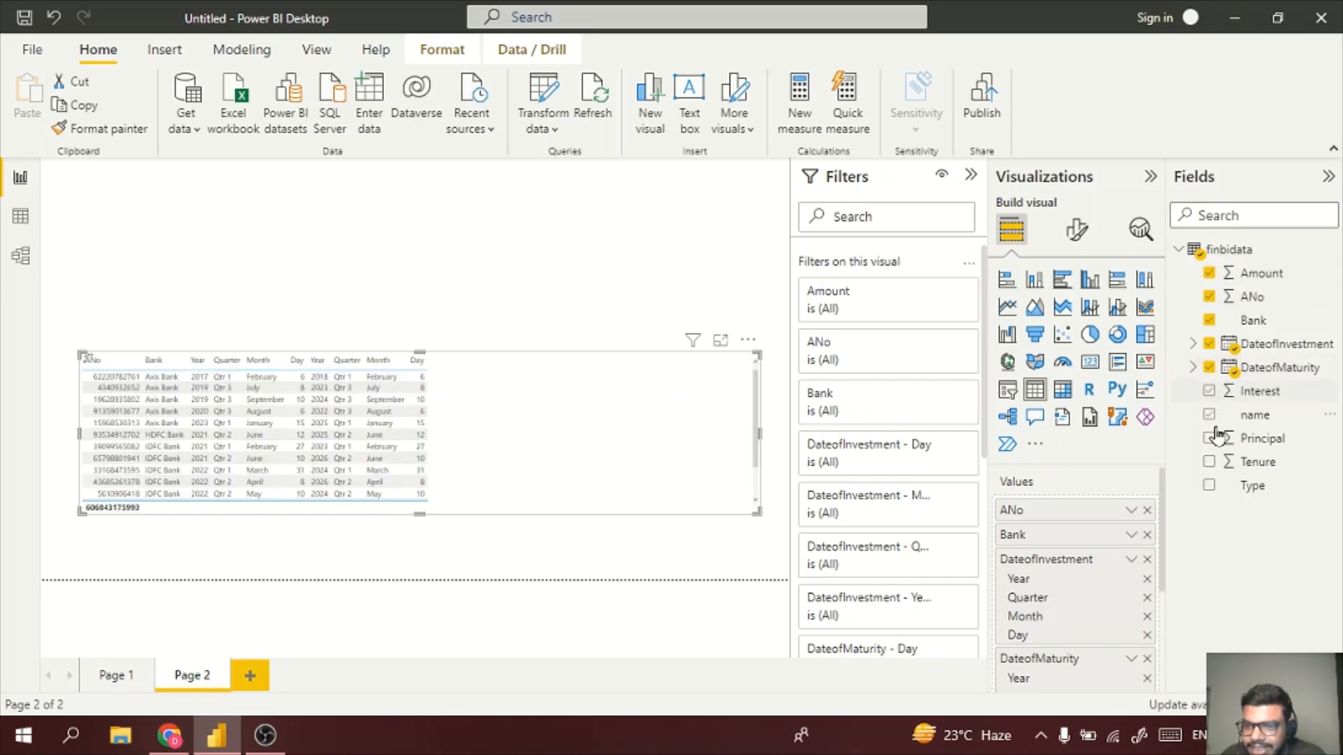
pyautogui.click(1212, 439)
pyautogui.click(1209, 462)
pyautogui.click(1211, 487)
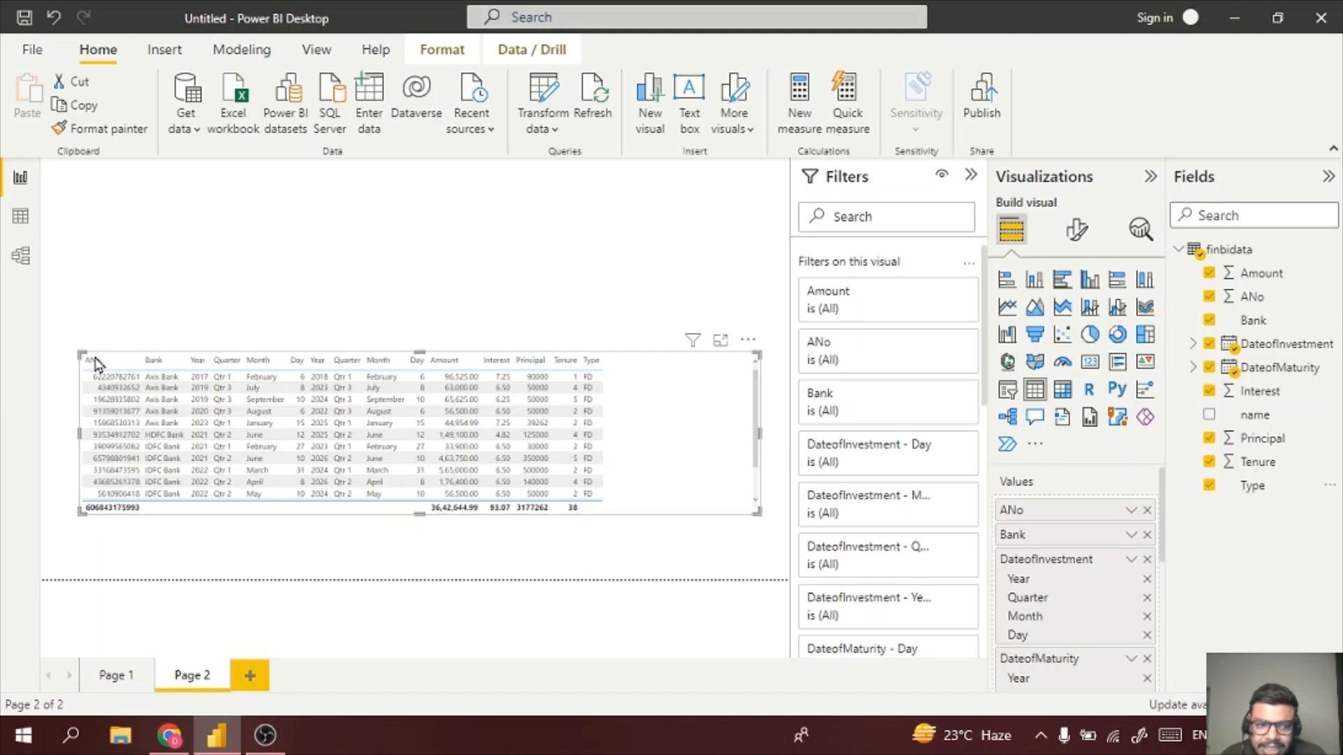
pyautogui.moveTo(716, 408); pyautogui.dragTo(704, 444)
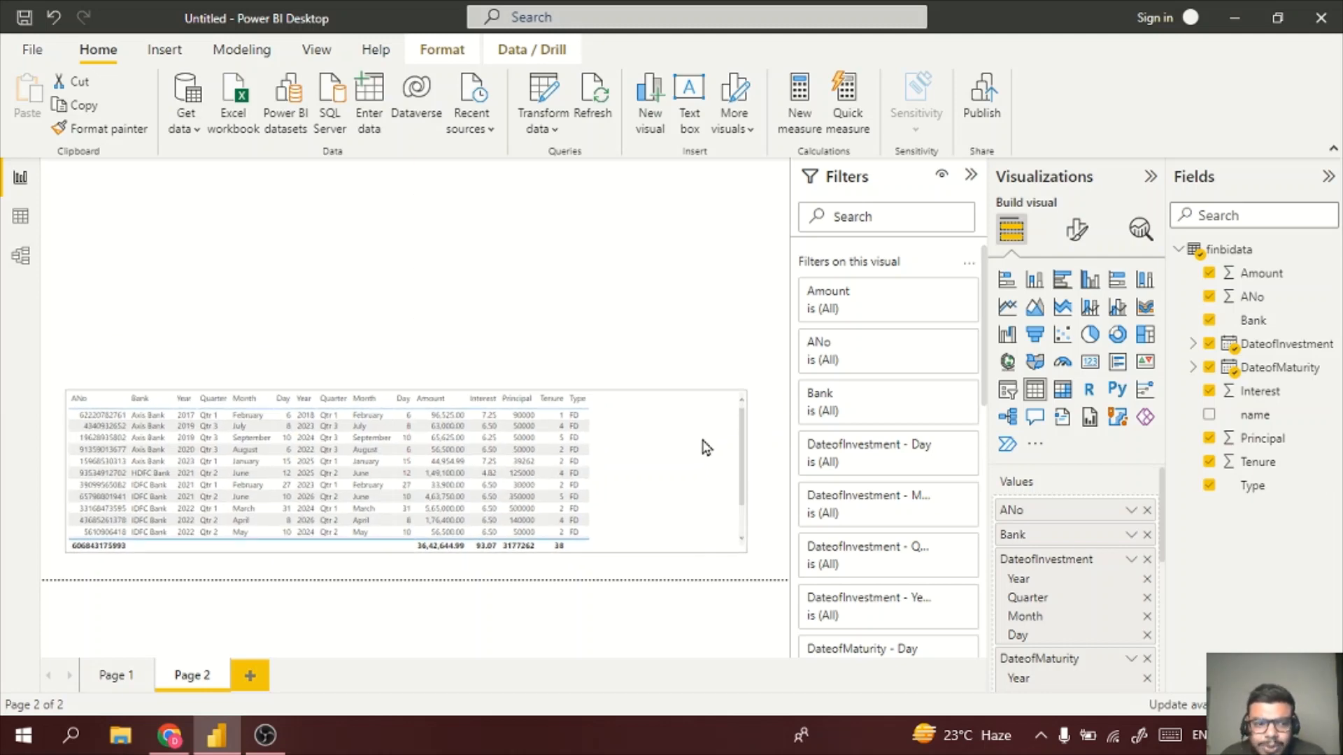
# - Change the ANo column's data type from the table's data view to Text
pyautogui.click(19, 257)
pyautogui.click(20, 216)
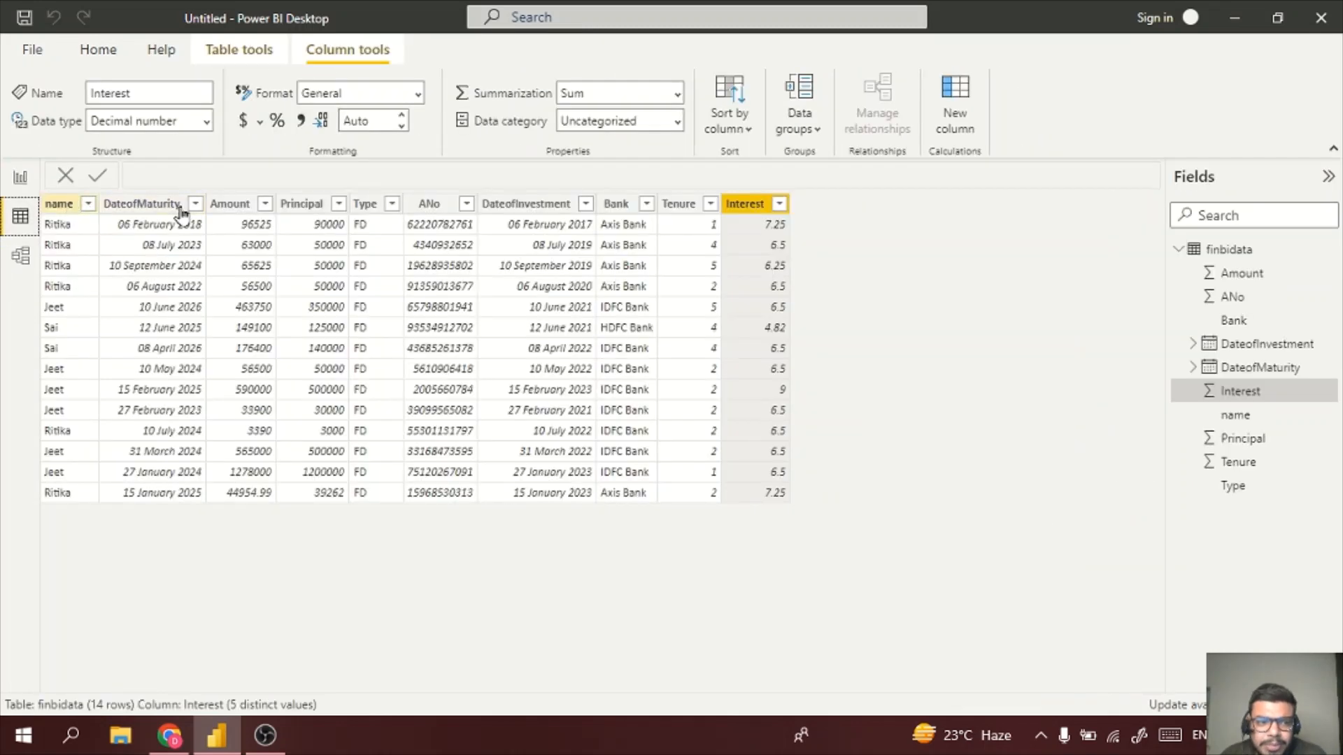
pyautogui.click(466, 209)
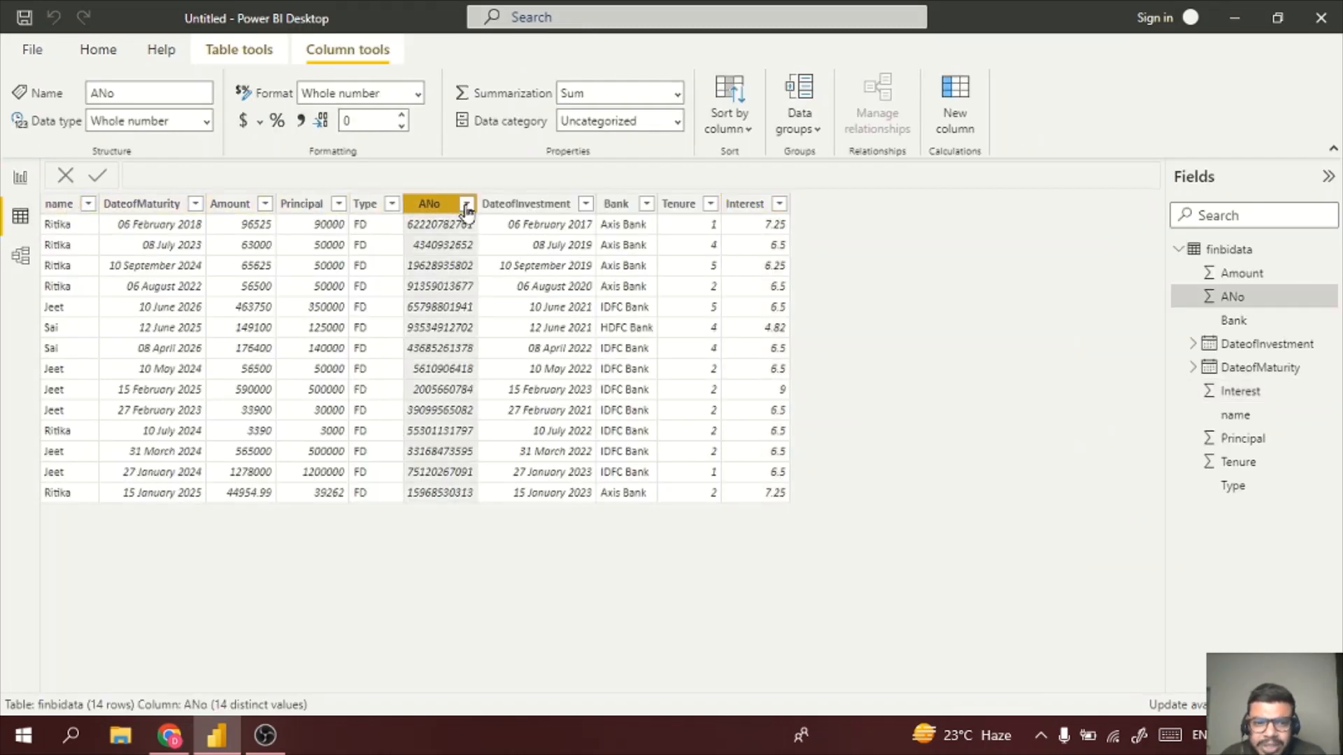
pyautogui.click(466, 205)
pyautogui.click(425, 162)
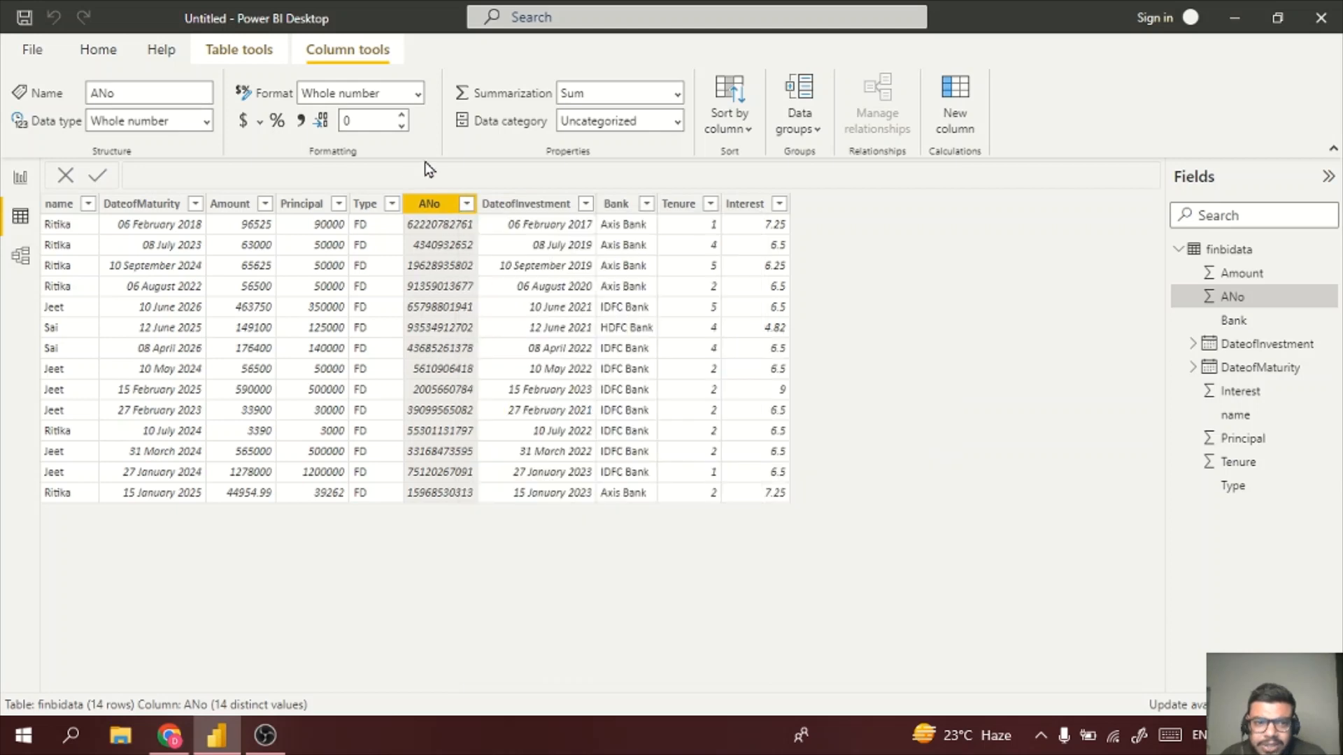
pyautogui.click(208, 123)
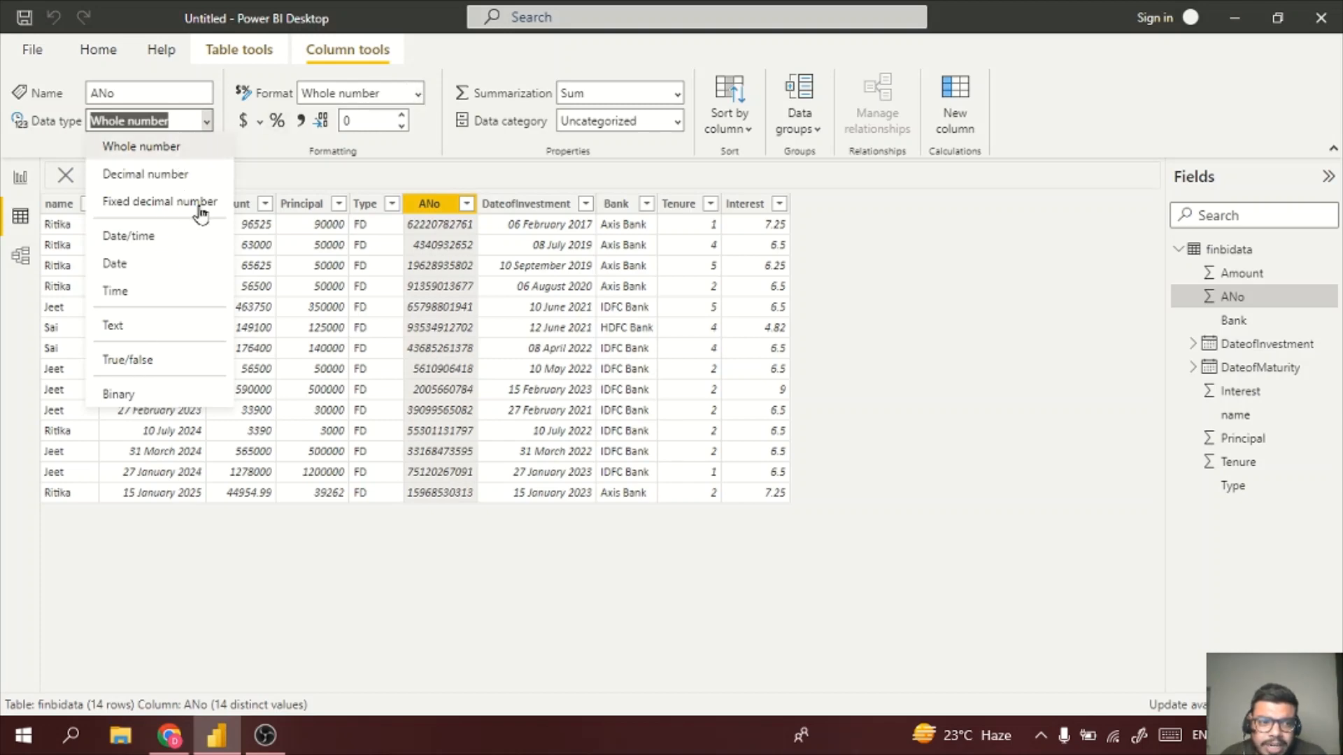
pyautogui.click(170, 326)
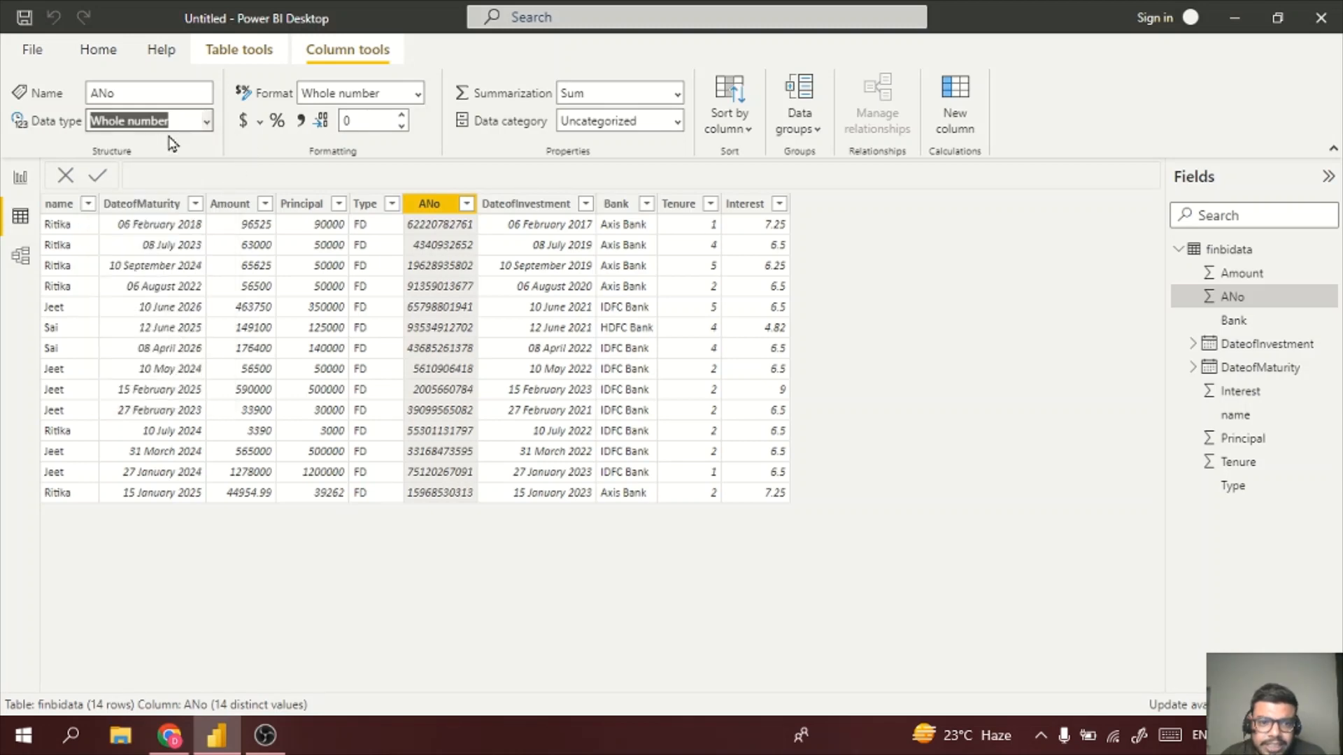
# - Back on the report page, remove the broken Sum of ANo value and add ANo again as the table's first column
pyautogui.click(21, 179)
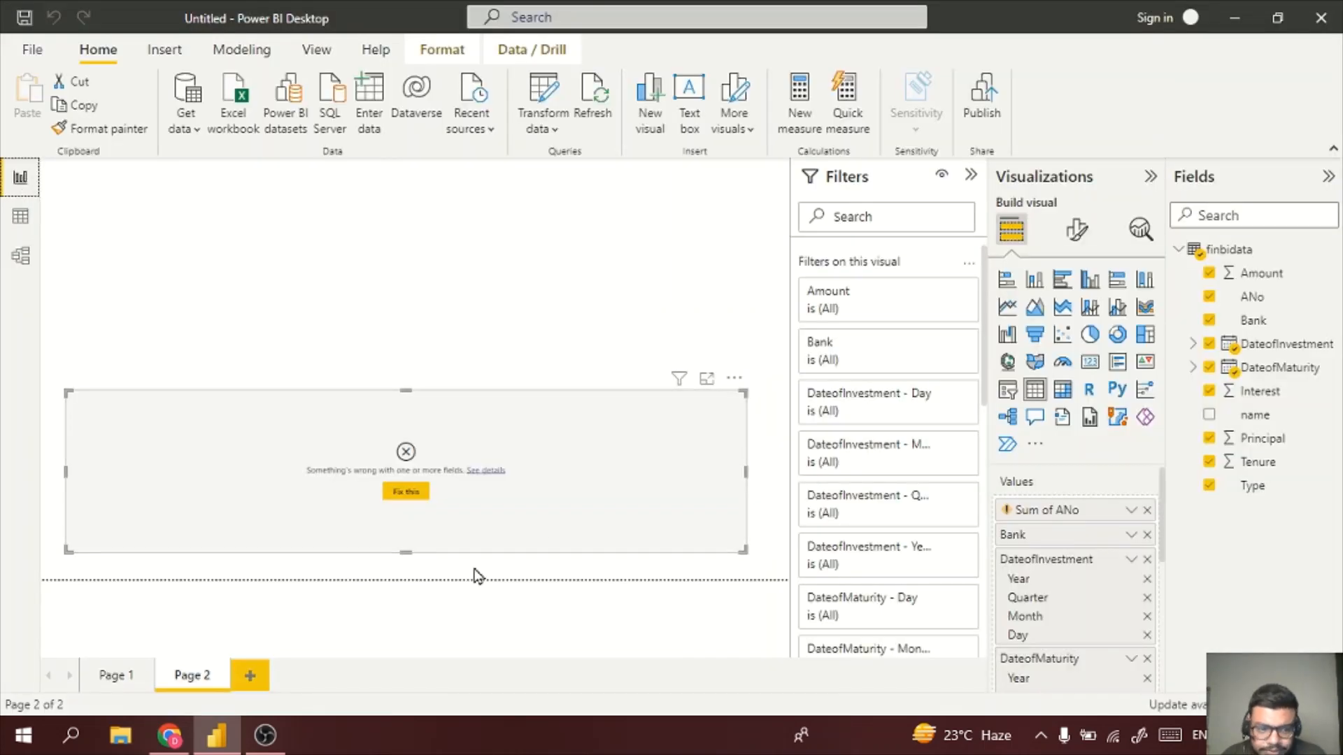
pyautogui.click(1147, 511)
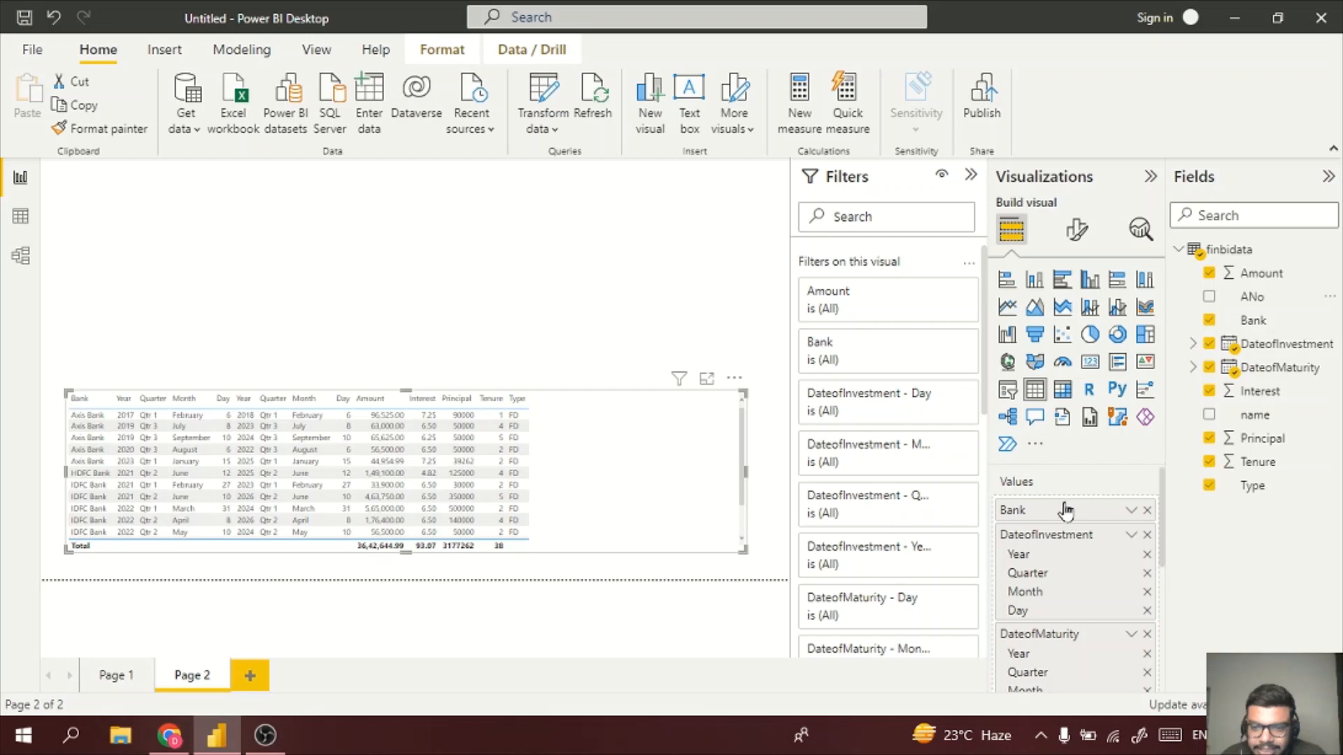
pyautogui.moveTo(1274, 299); pyautogui.dragTo(1096, 513)
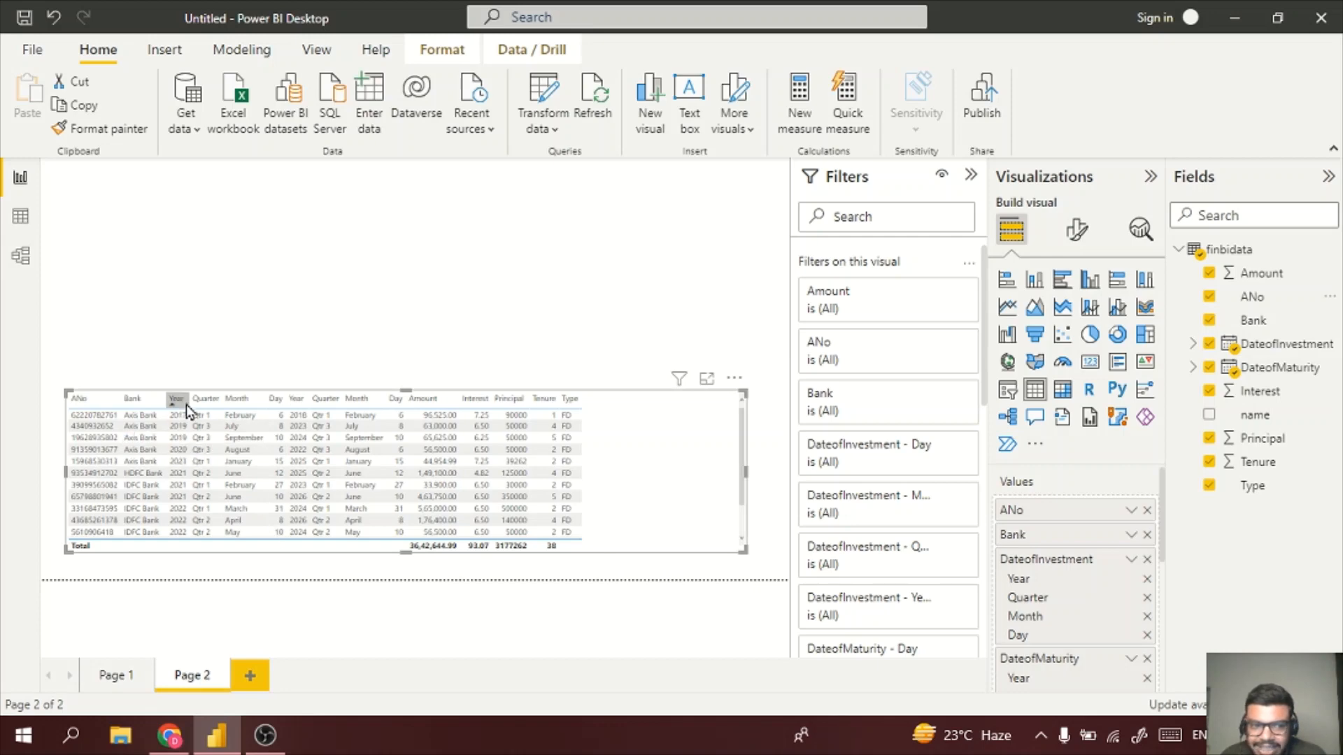
# - Show DateofInvestment and DateofMaturity in the table as plain dates instead of date hierarchies
pyautogui.rightClick(1052, 575)
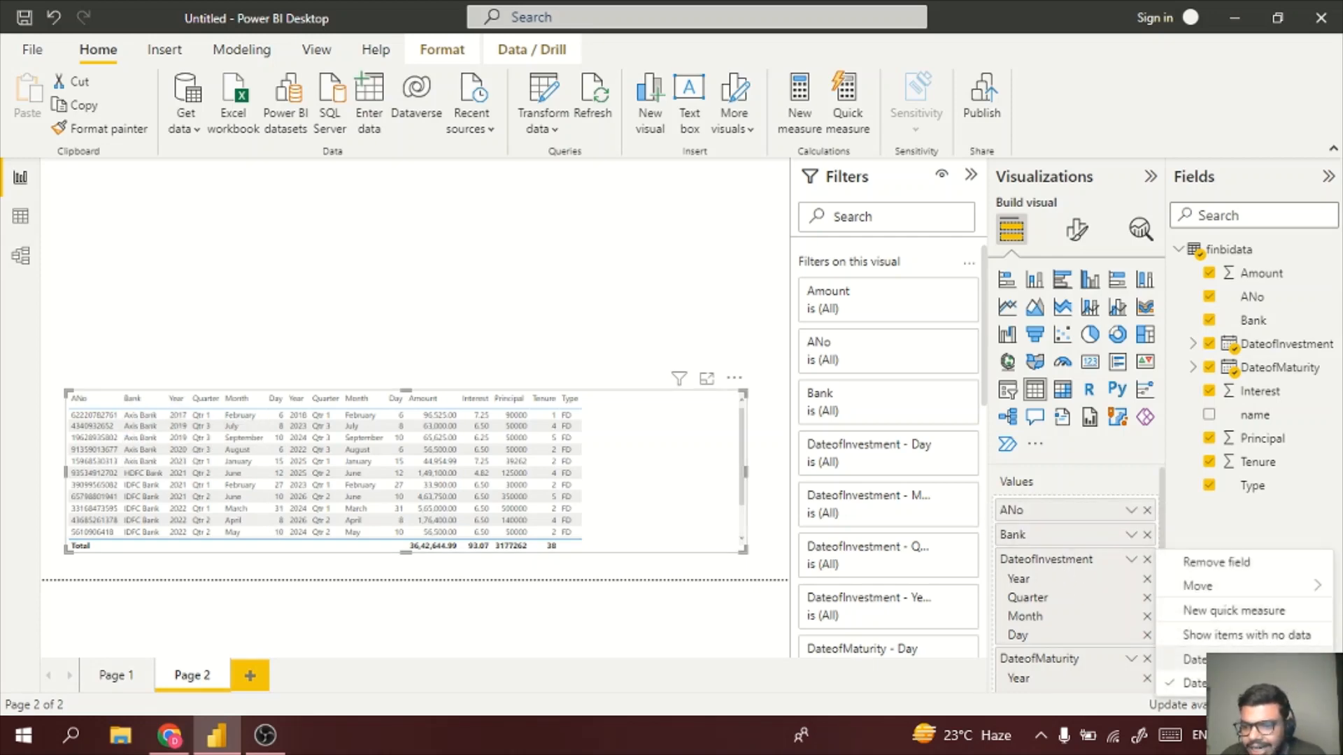
pyautogui.click(1192, 660)
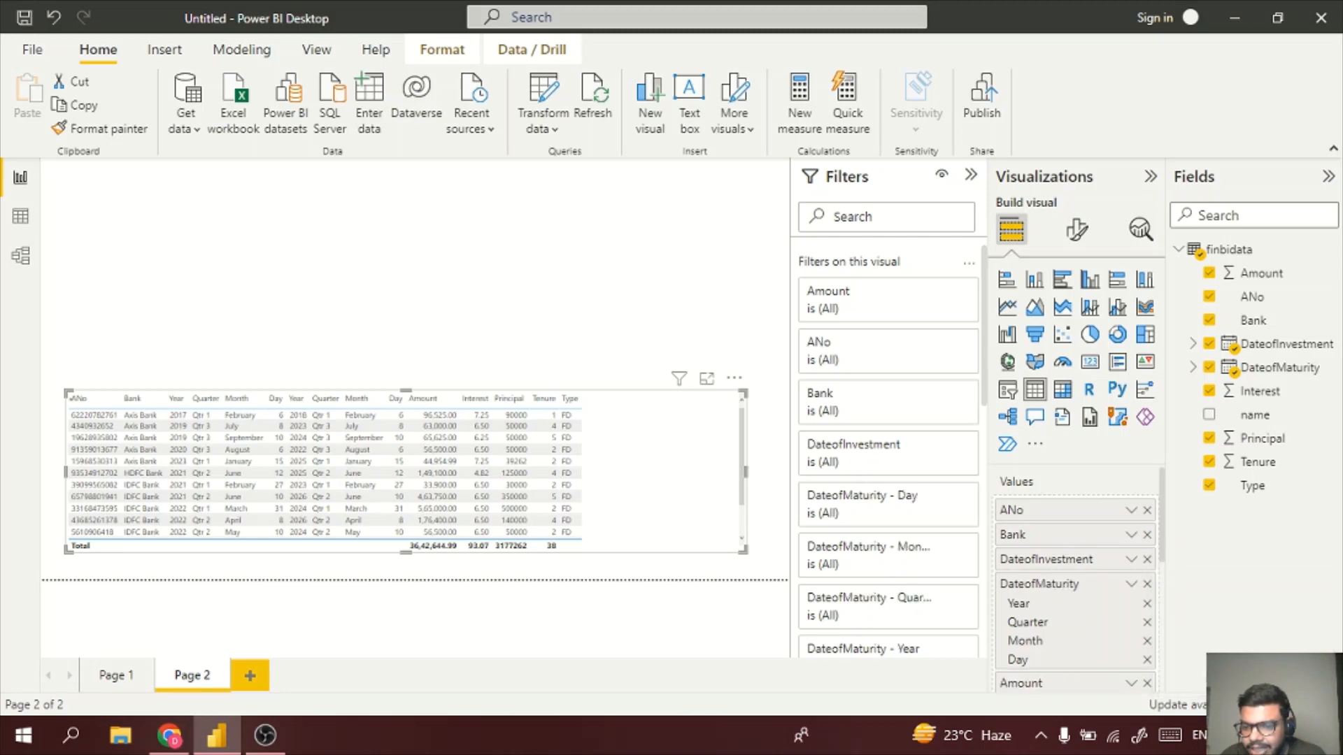
pyautogui.rightClick(1061, 587)
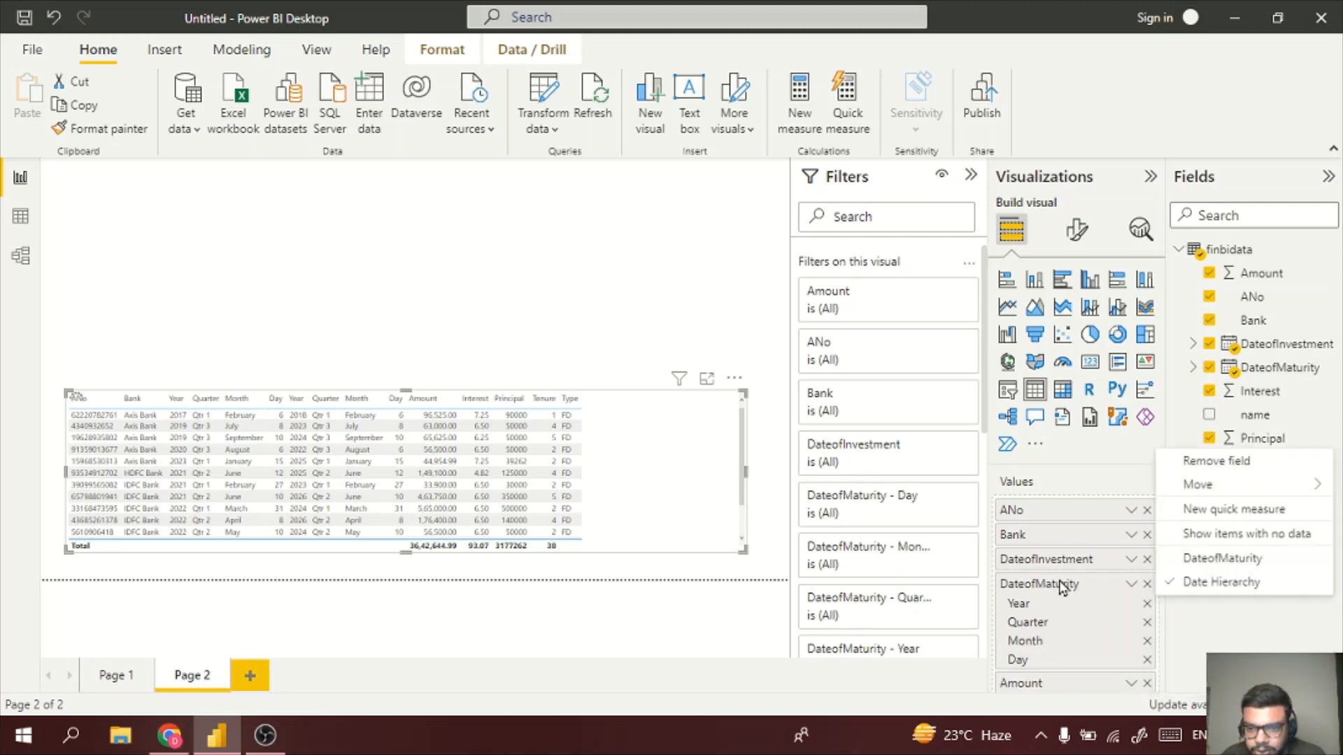
pyautogui.click(1247, 559)
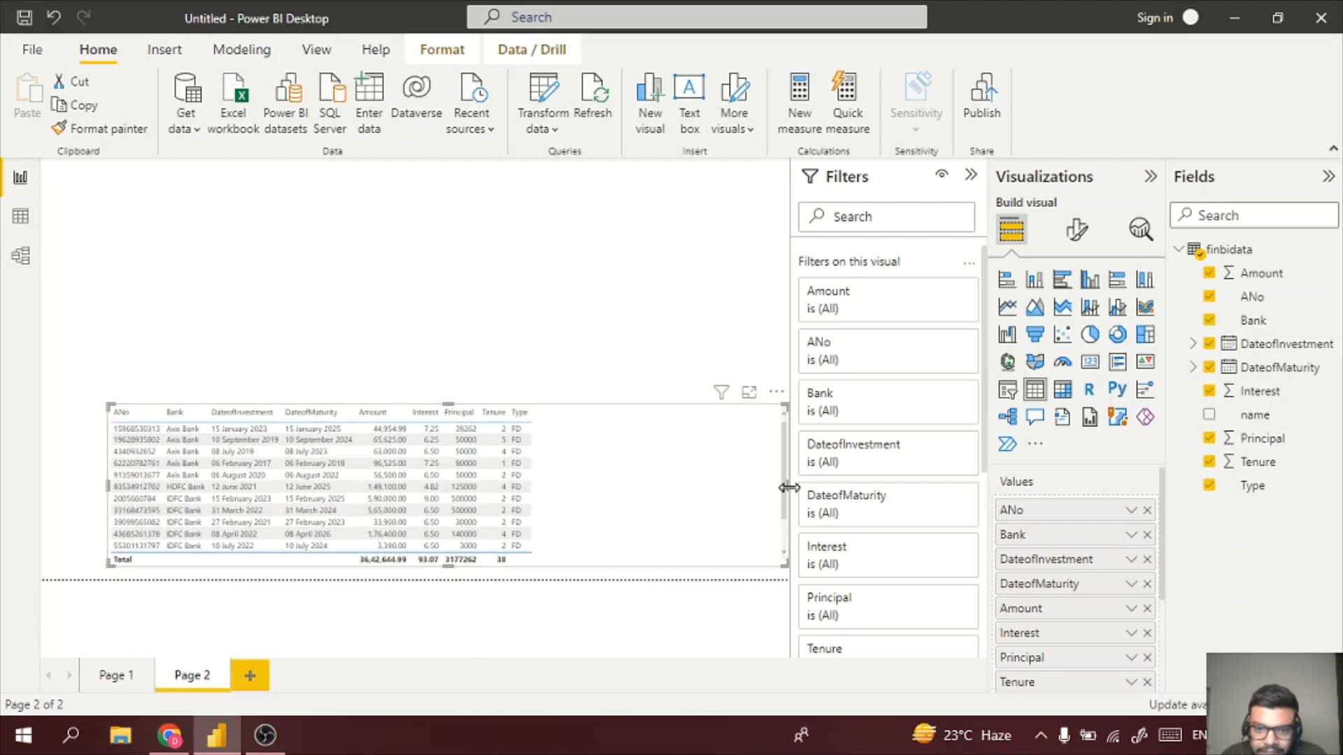
# - Move the table slightly higher, widen its Bank column, and stretch the table across nearly the full page width
pyautogui.moveTo(789, 488); pyautogui.dragTo(619, 440)
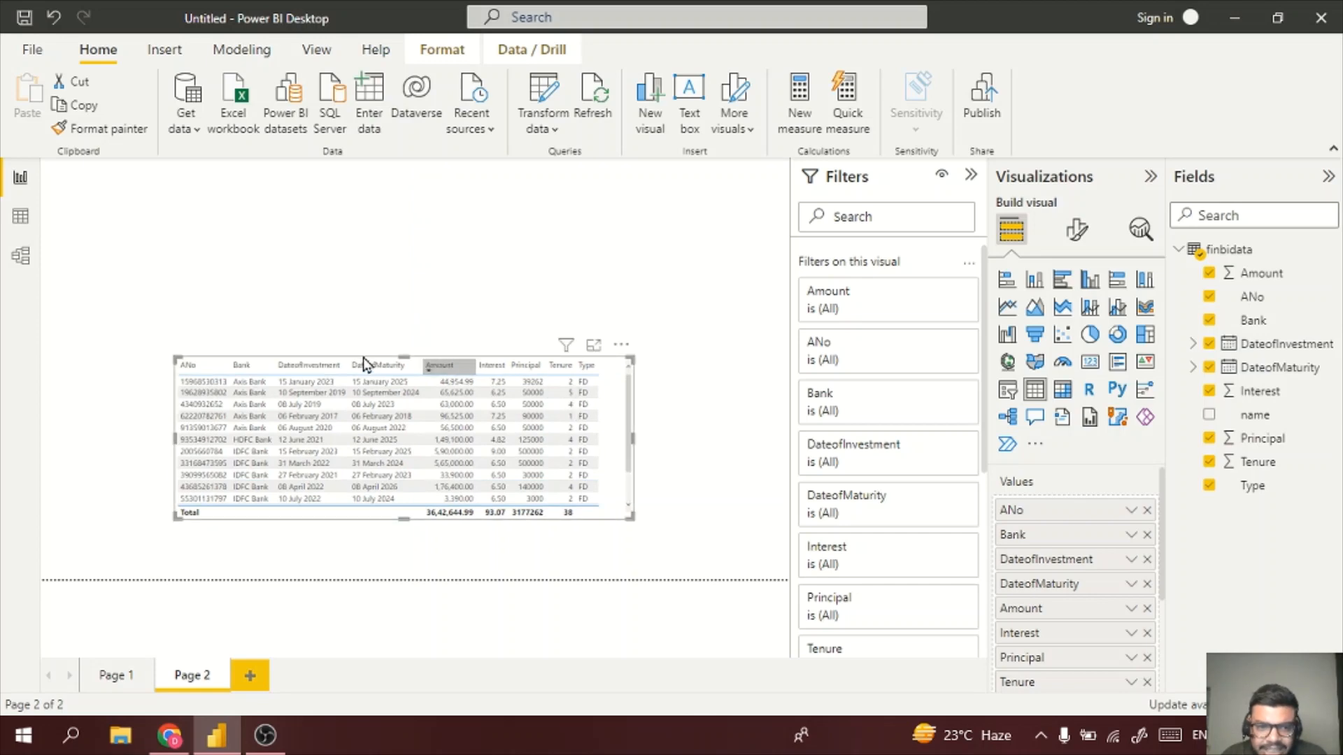
pyautogui.moveTo(275, 364); pyautogui.dragTo(291, 364)
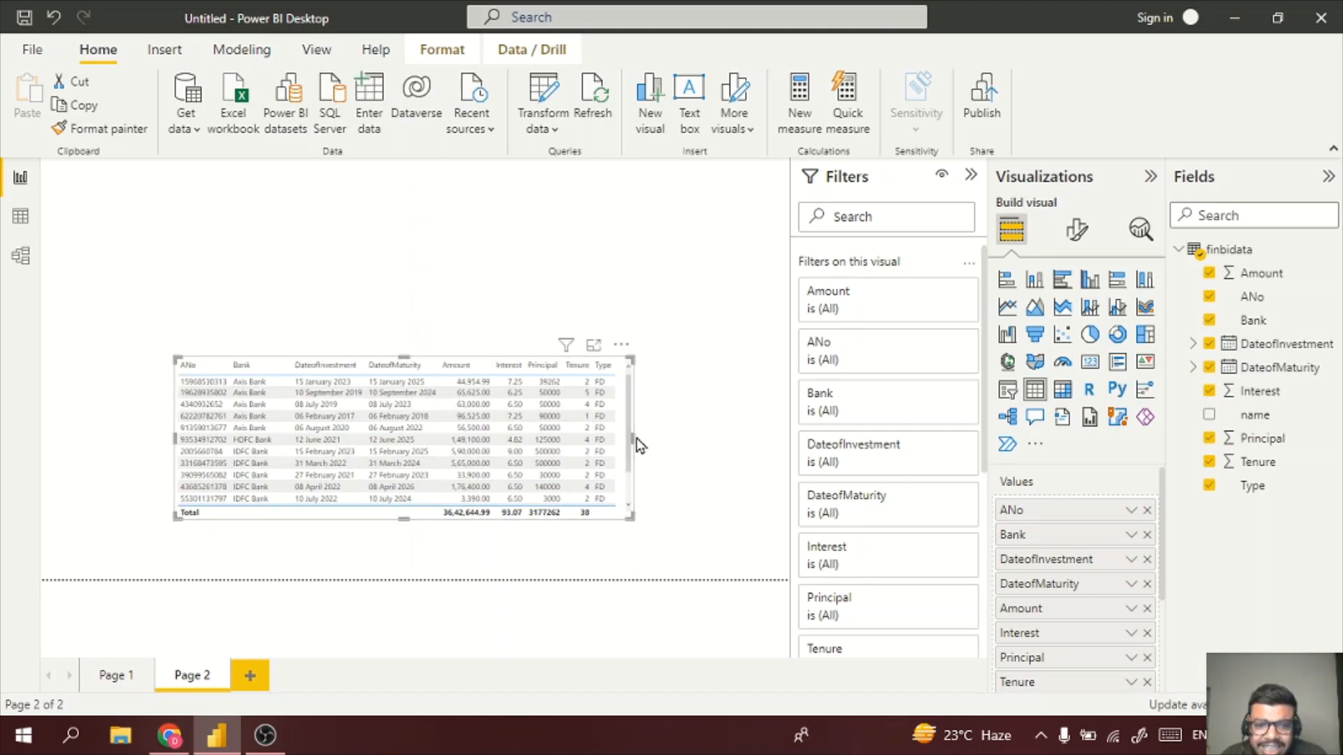
pyautogui.moveTo(632, 439); pyautogui.dragTo(788, 447)
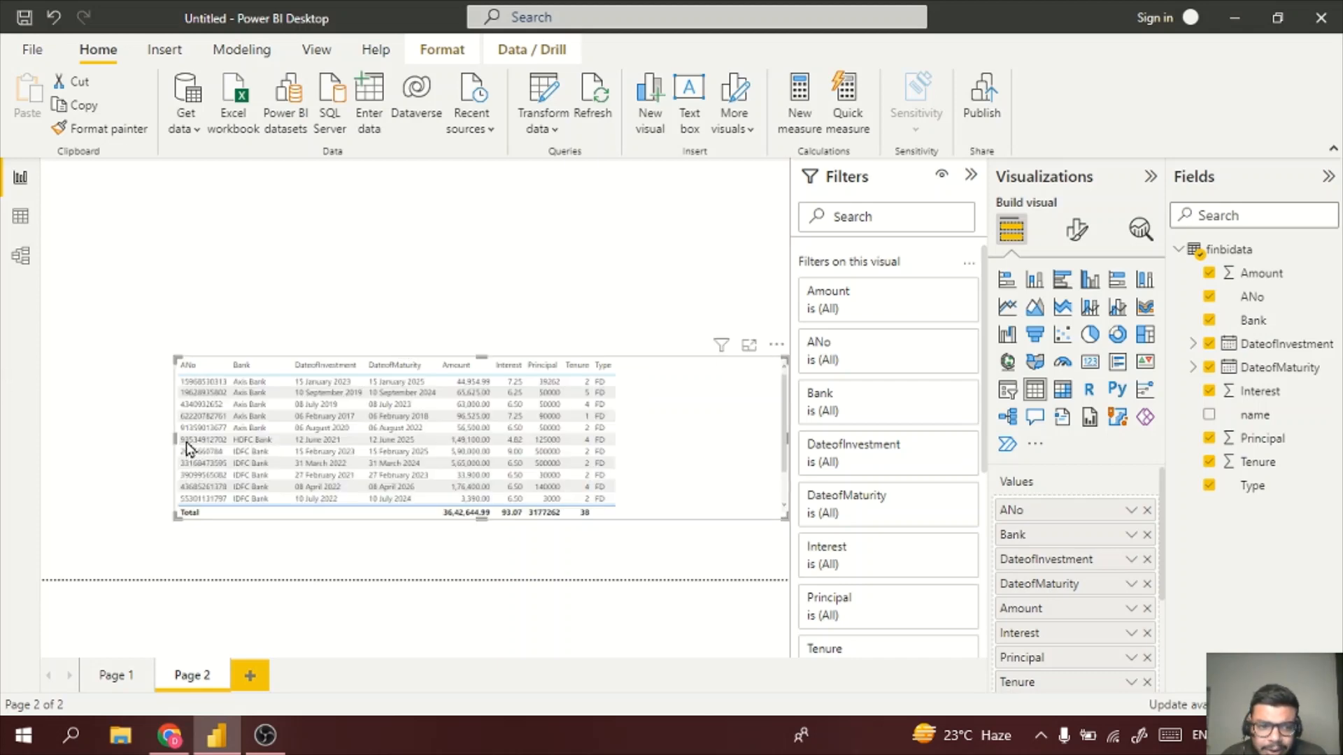
pyautogui.moveTo(174, 435); pyautogui.dragTo(54, 439)
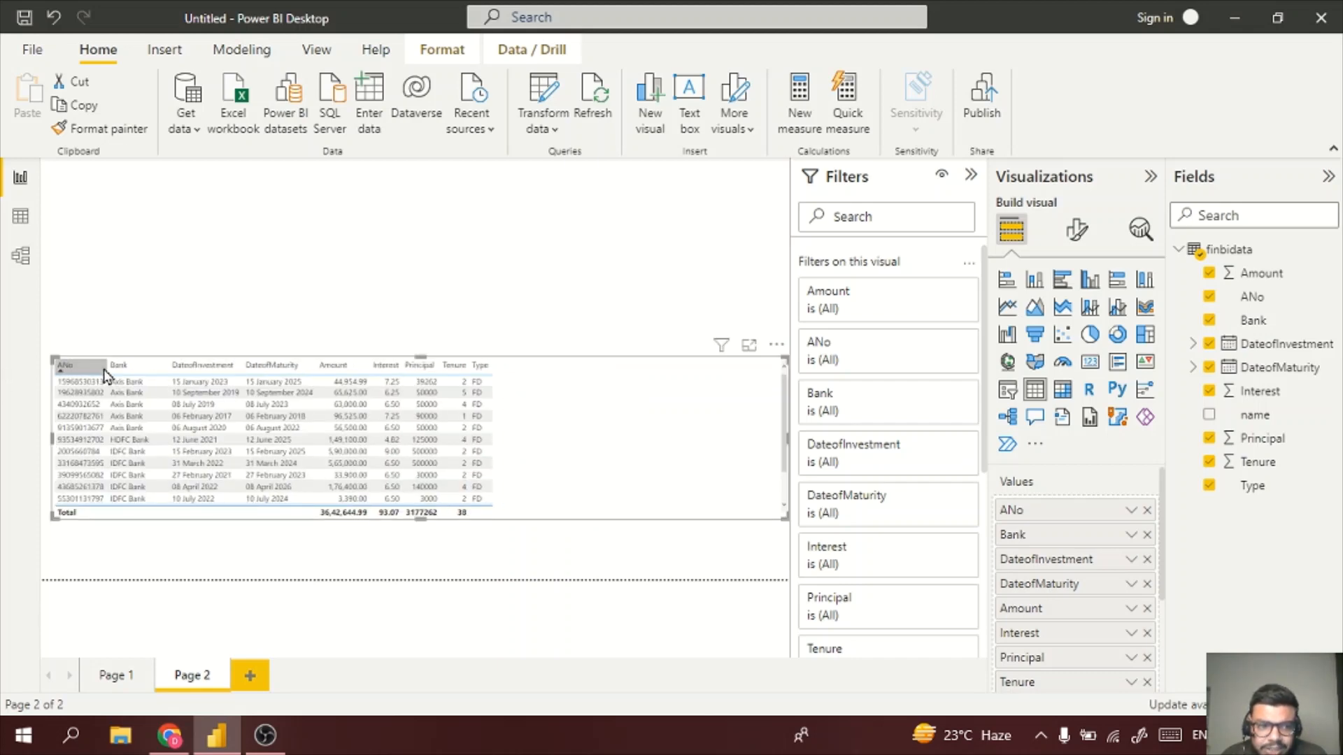
# - Widen the ANo, Bank, DateofInvestment, Amount, Interest and Principal columns to fill the table, and deselect it
pyautogui.moveTo(108, 372); pyautogui.dragTo(224, 366)
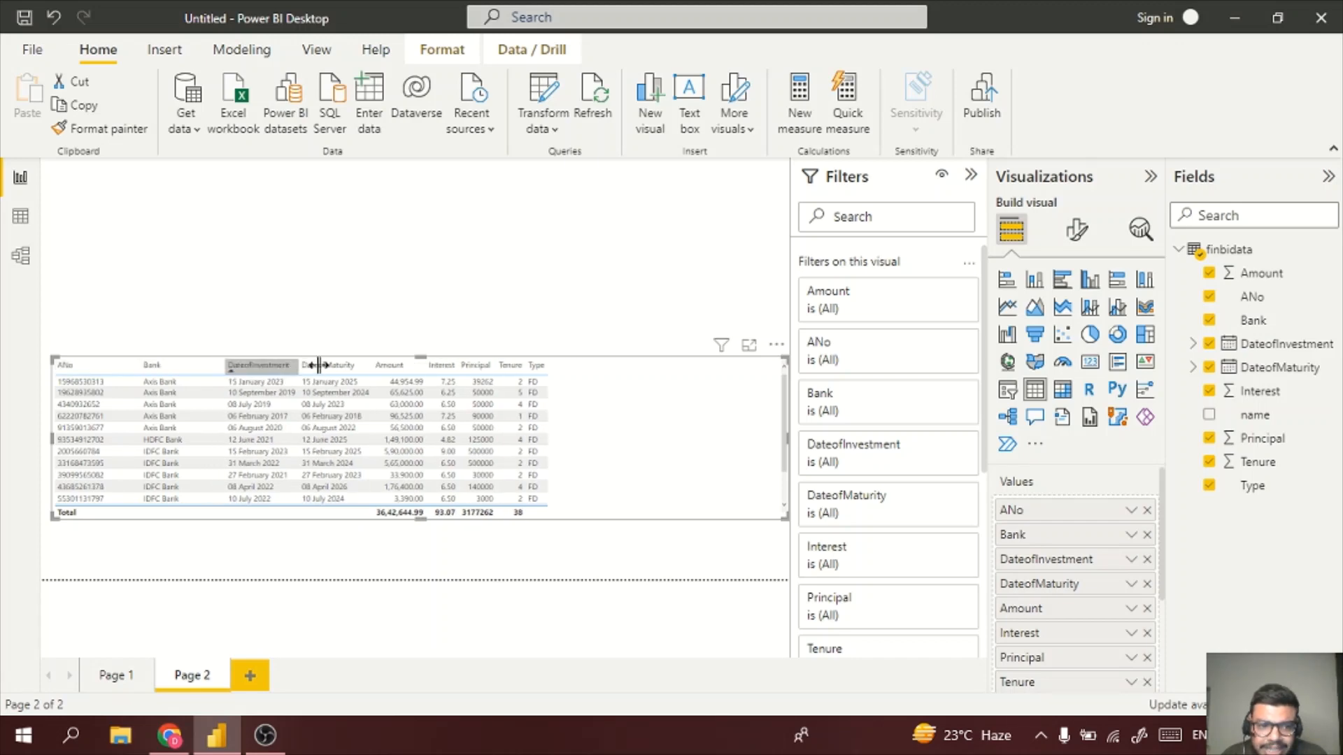
pyautogui.moveTo(313, 364); pyautogui.dragTo(323, 365)
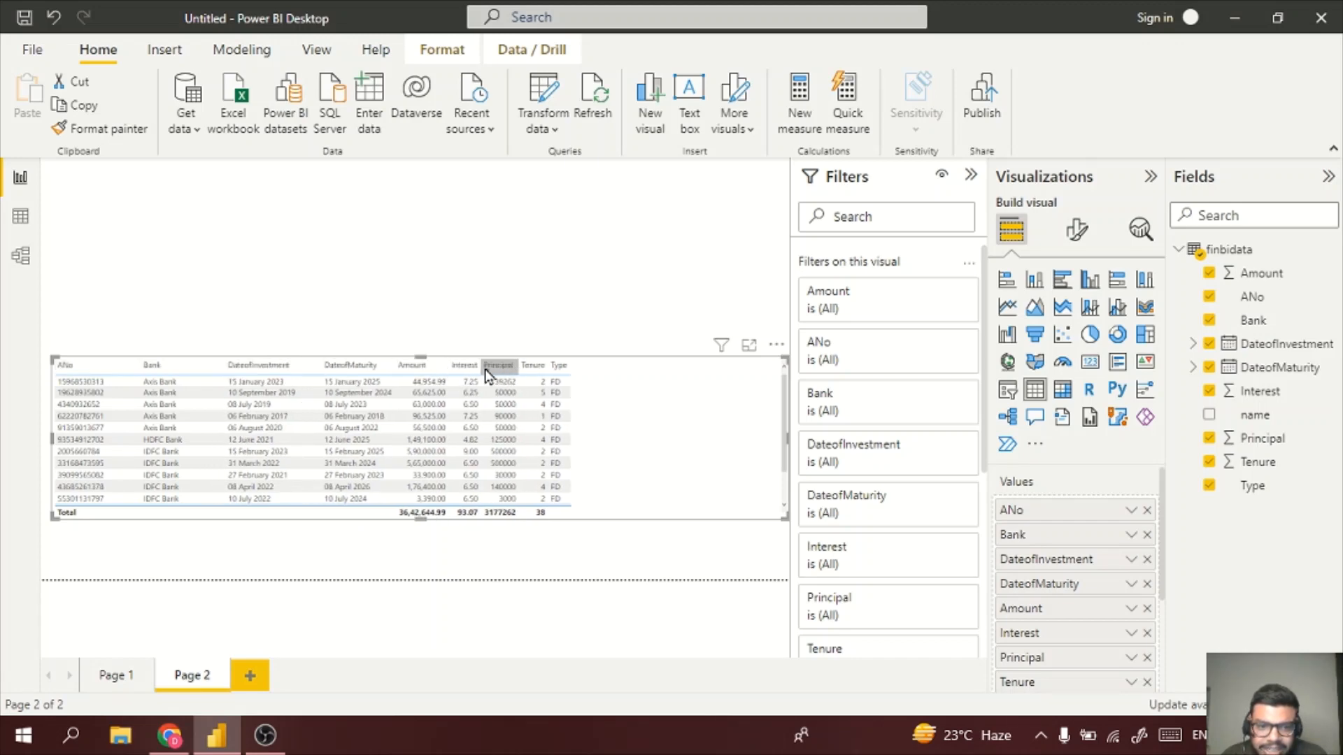
pyautogui.moveTo(448, 365); pyautogui.dragTo(778, 369)
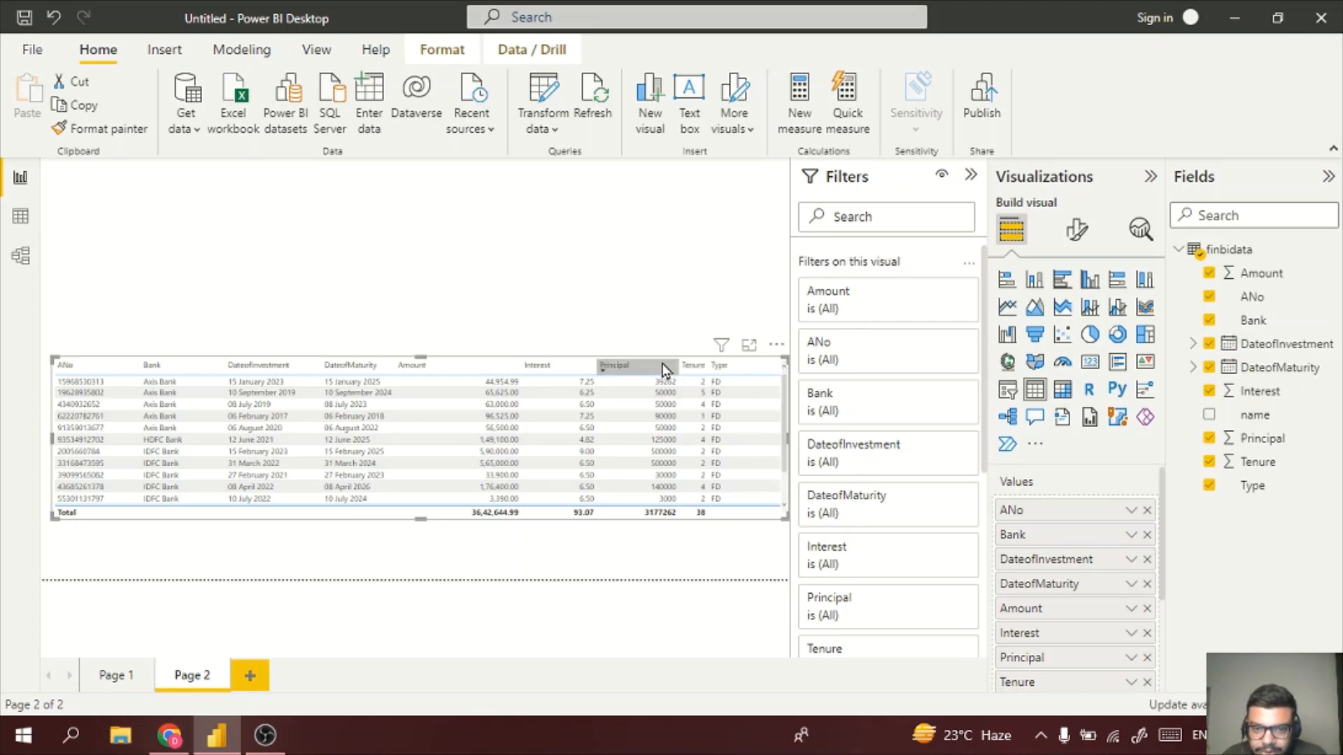
pyautogui.moveTo(645, 358); pyautogui.dragTo(600, 417)
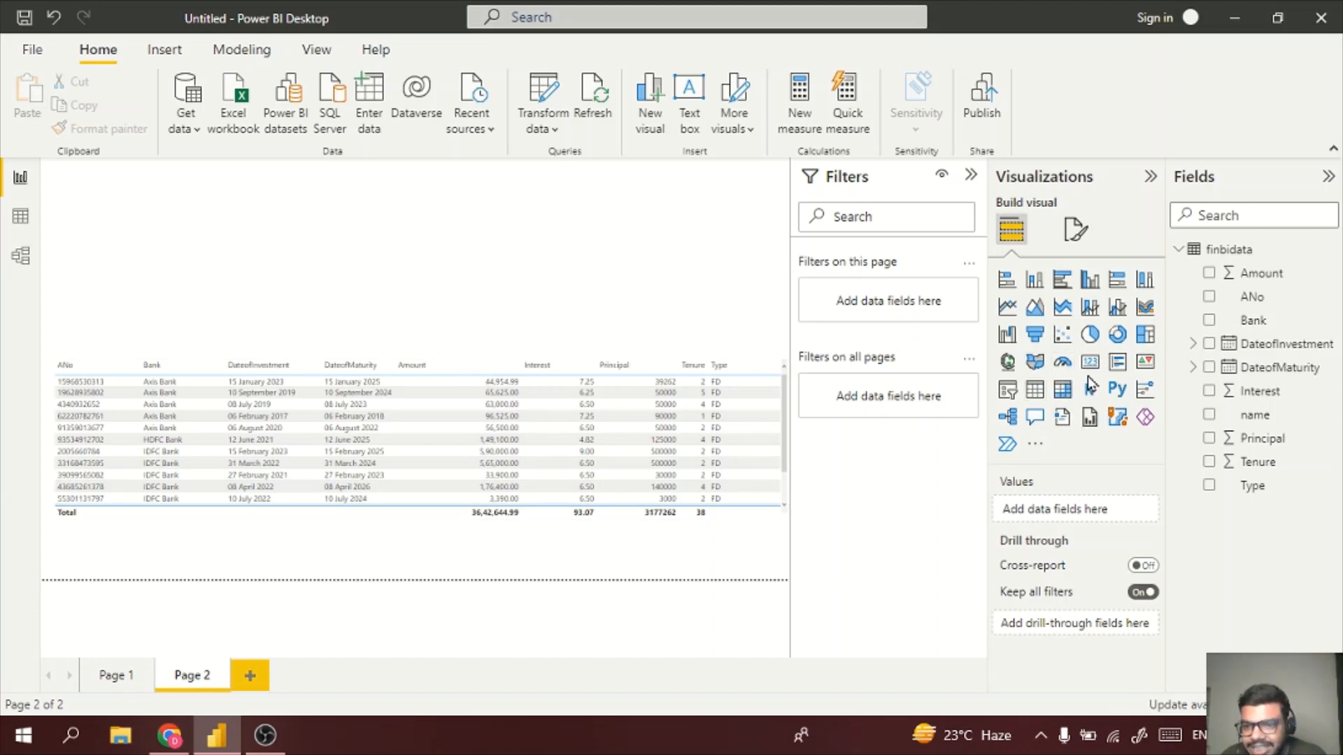
# - Add a small Bank slicer above the table near the page's left edge, collapsing the Filters pane for more room
pyautogui.click(1012, 396)
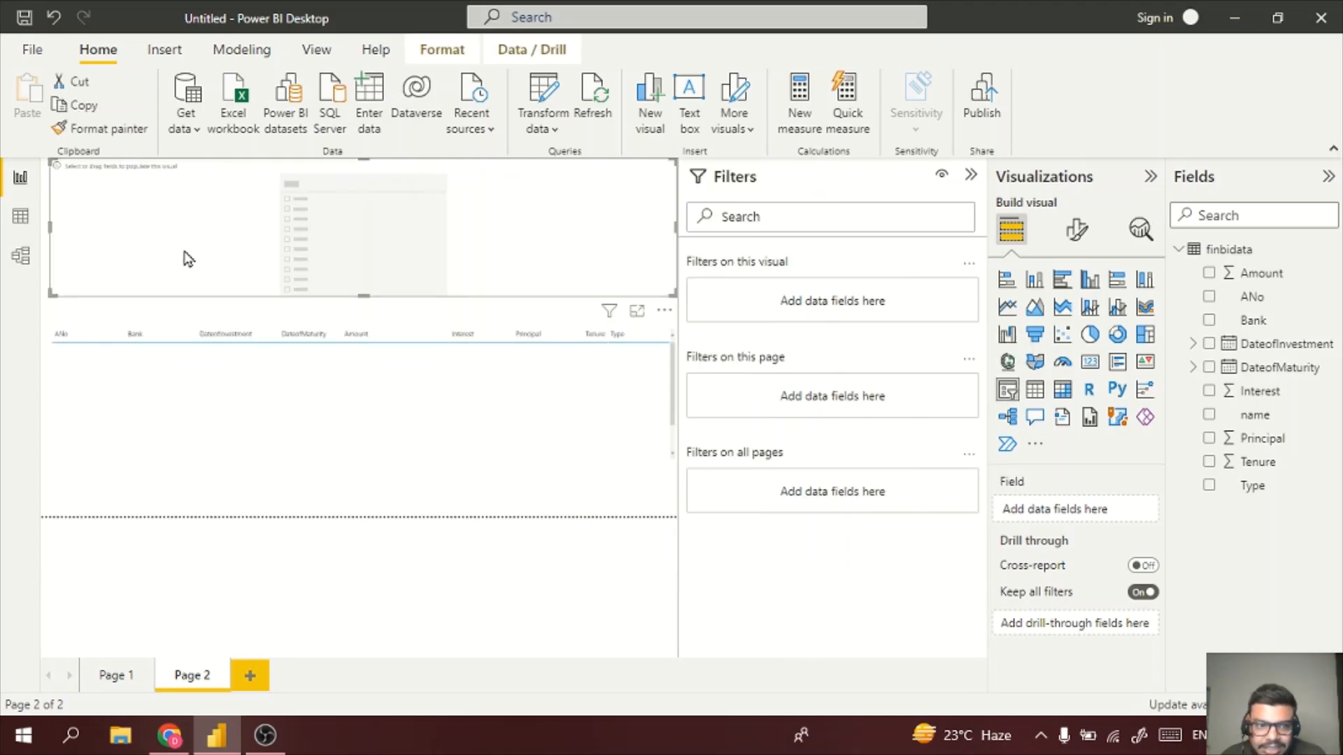
pyautogui.click(970, 176)
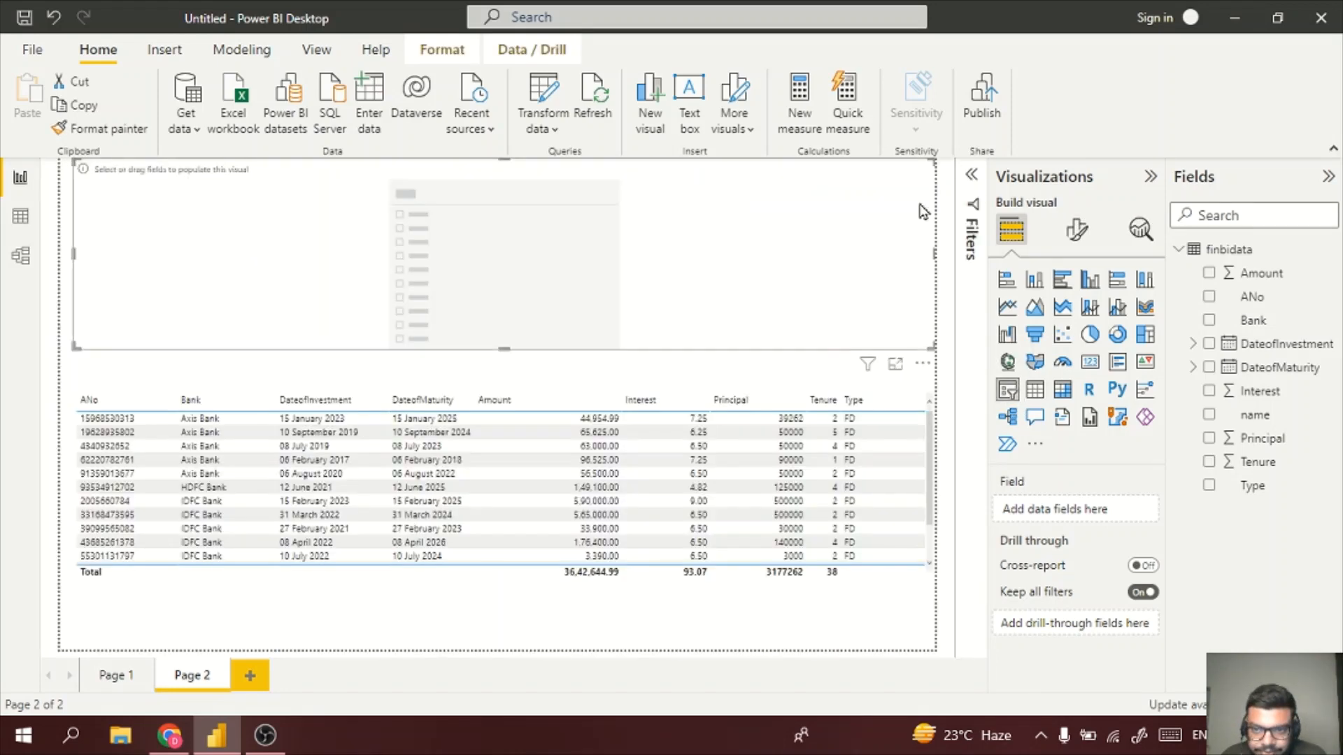
pyautogui.moveTo(932, 255); pyautogui.dragTo(311, 260)
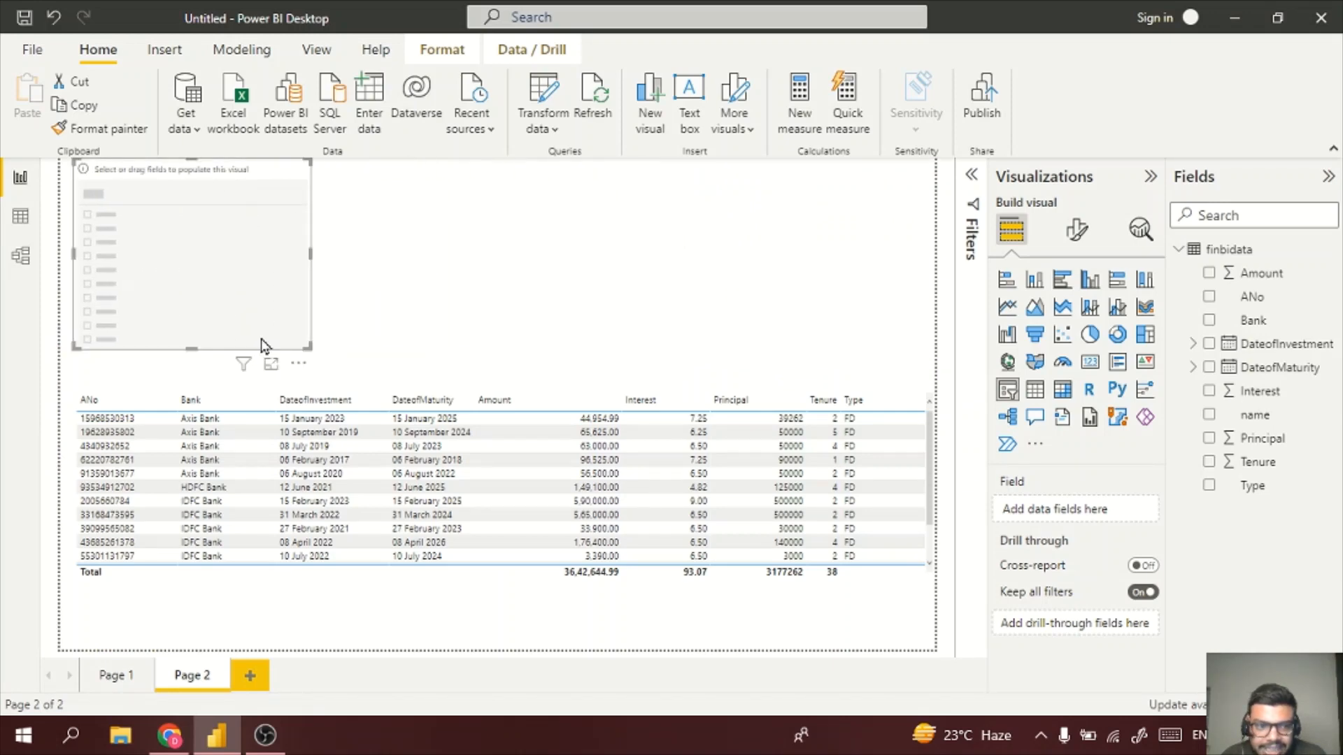
pyautogui.moveTo(188, 349); pyautogui.dragTo(176, 226)
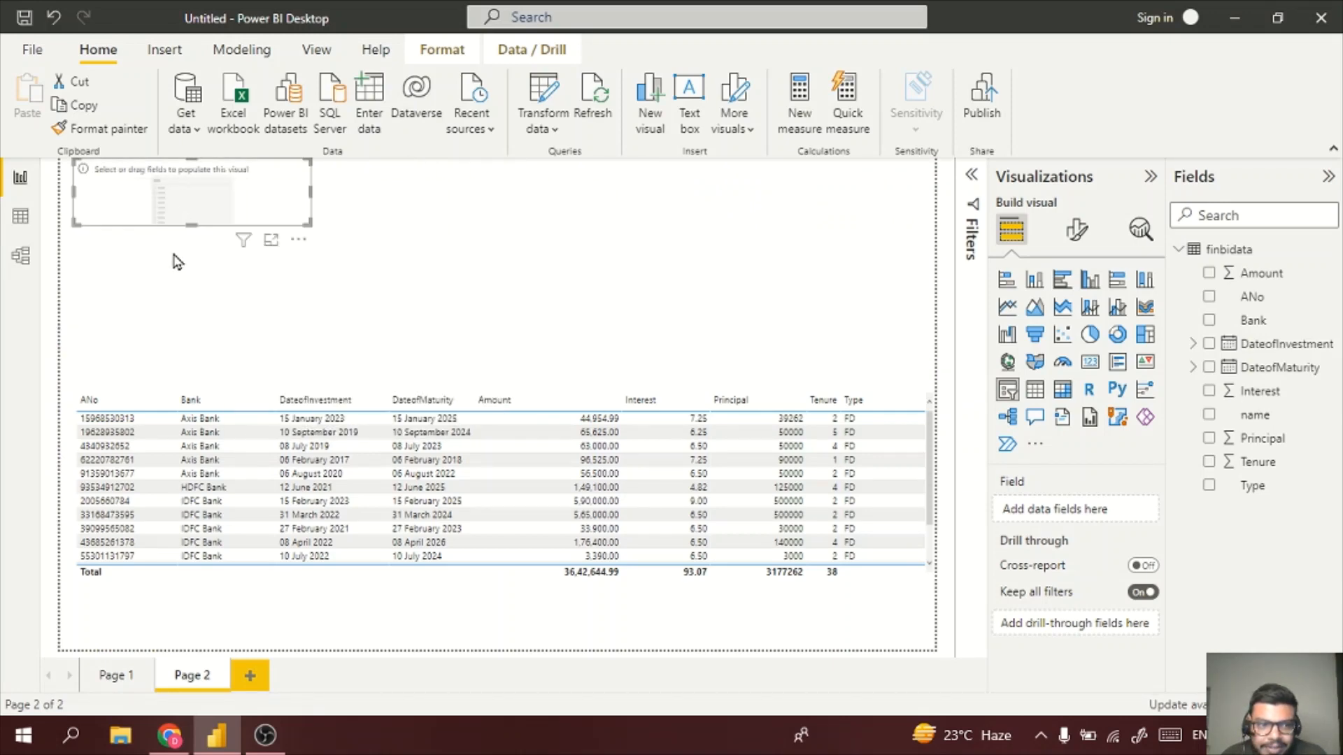
pyautogui.moveTo(186, 172); pyautogui.dragTo(187, 214)
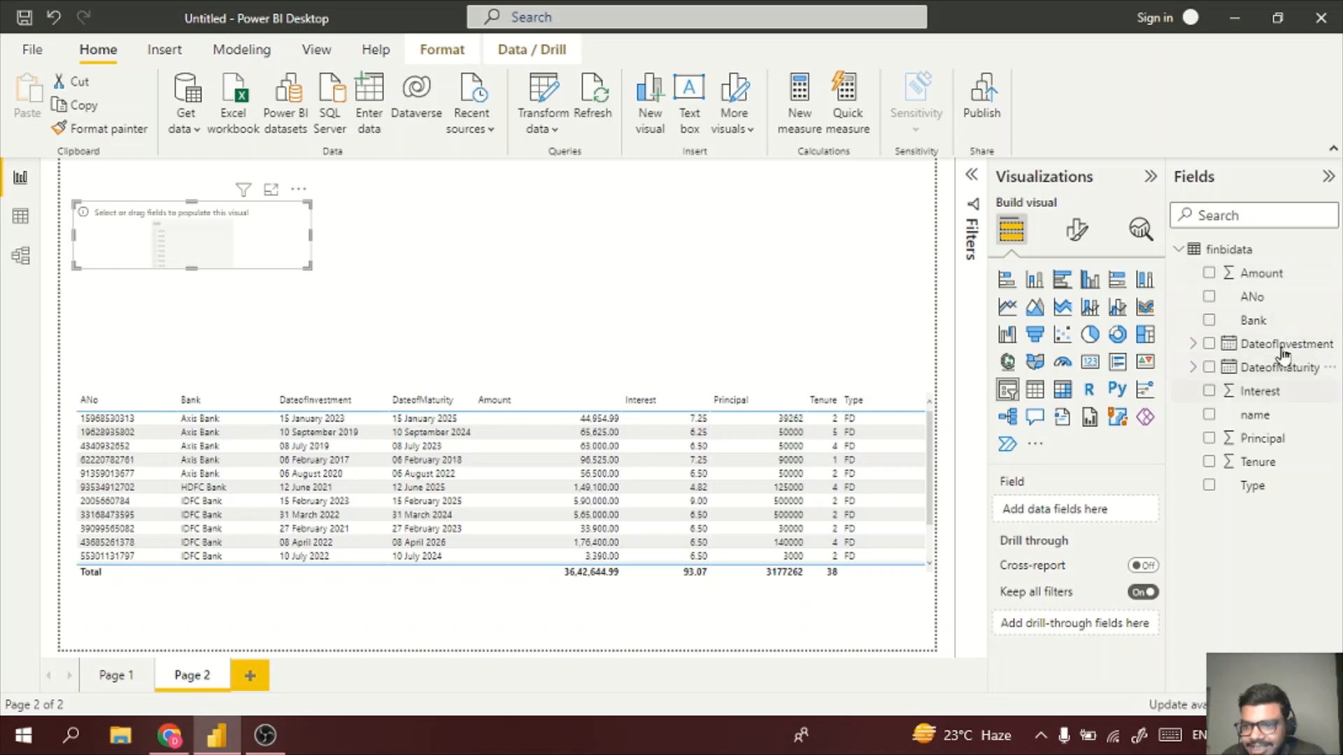
pyautogui.click(1211, 322)
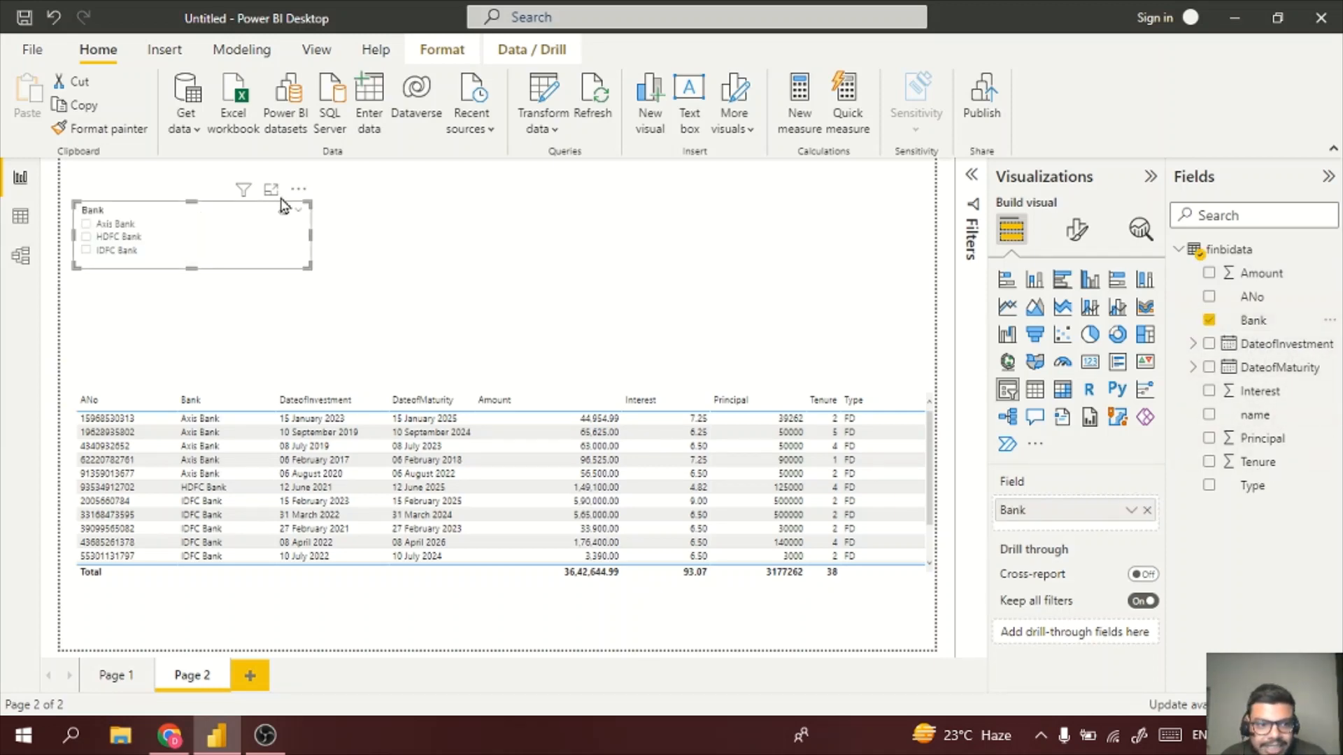
pyautogui.click(298, 190)
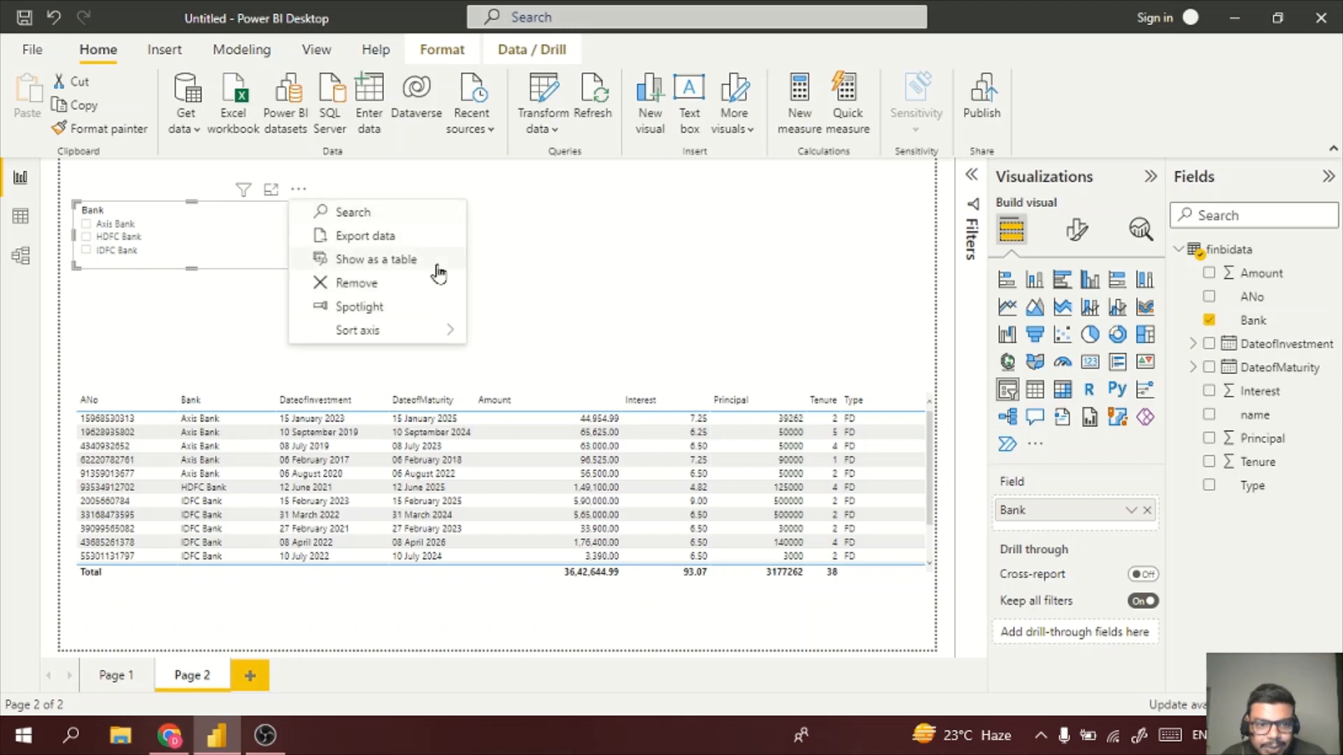
pyautogui.click(609, 271)
pyautogui.click(298, 190)
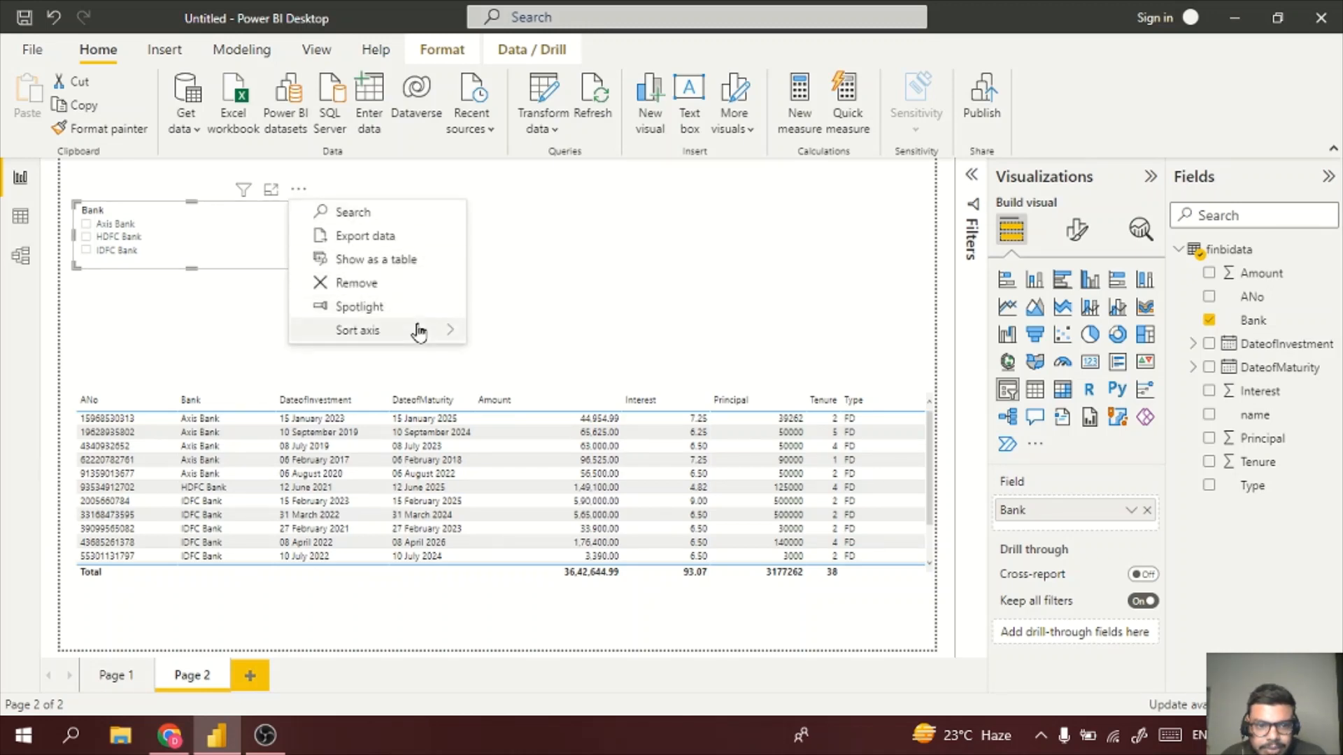
pyautogui.click(264, 266)
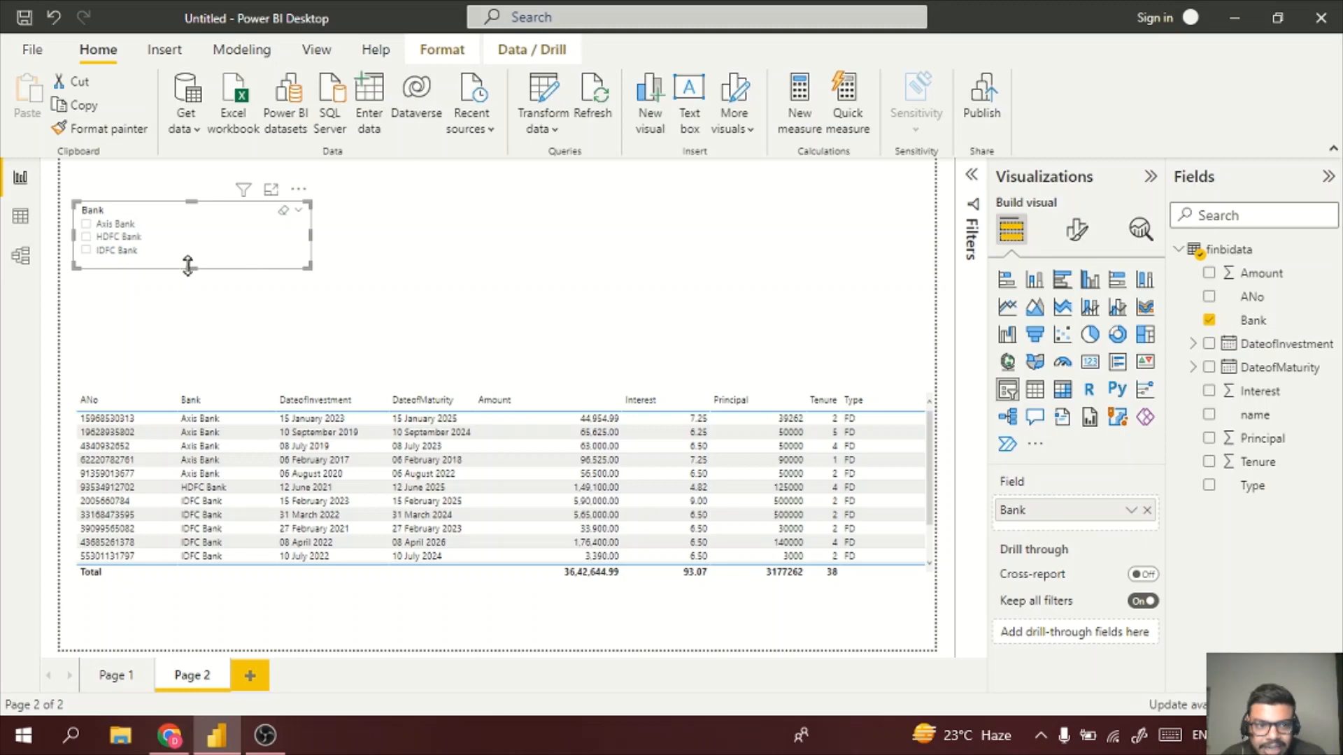
# - Make the Bank slicer slightly taller and test it by filtering to Axis Bank and IDFC Bank, ending with no bank selected
pyautogui.click(186, 291)
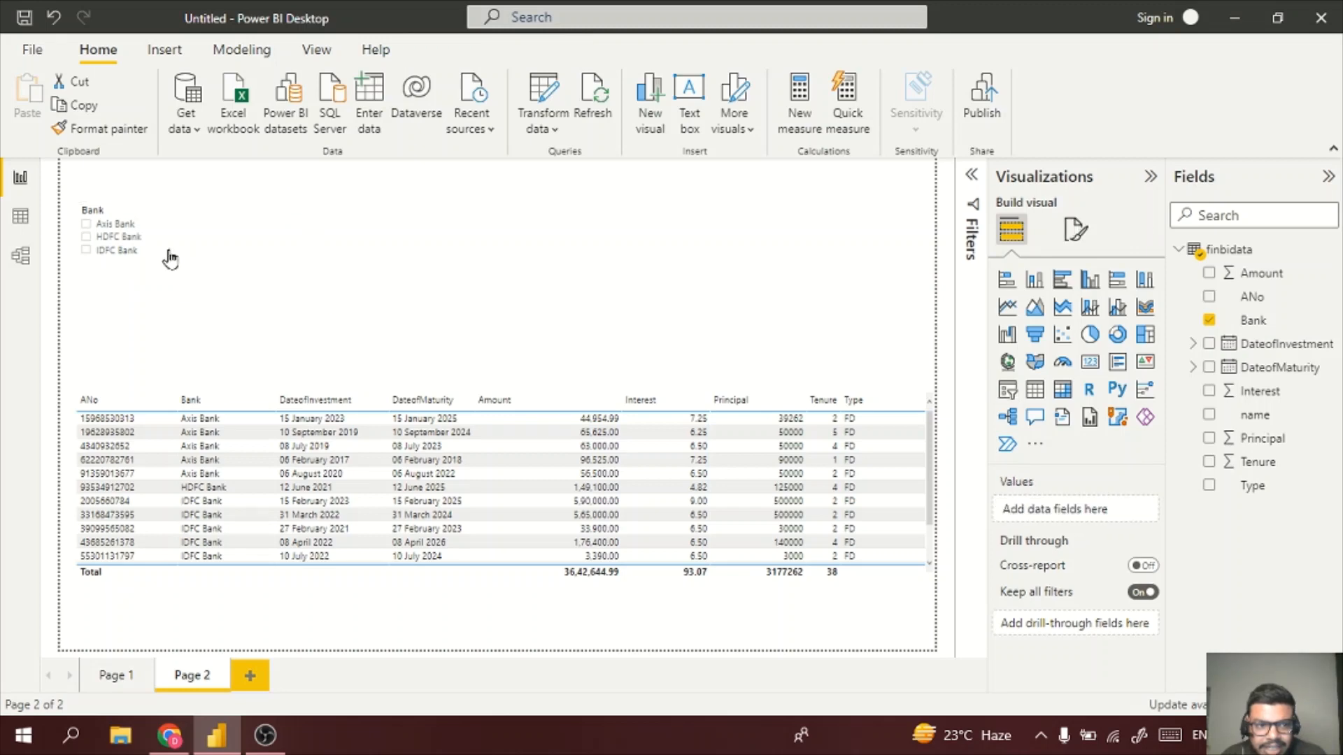
pyautogui.click(87, 225)
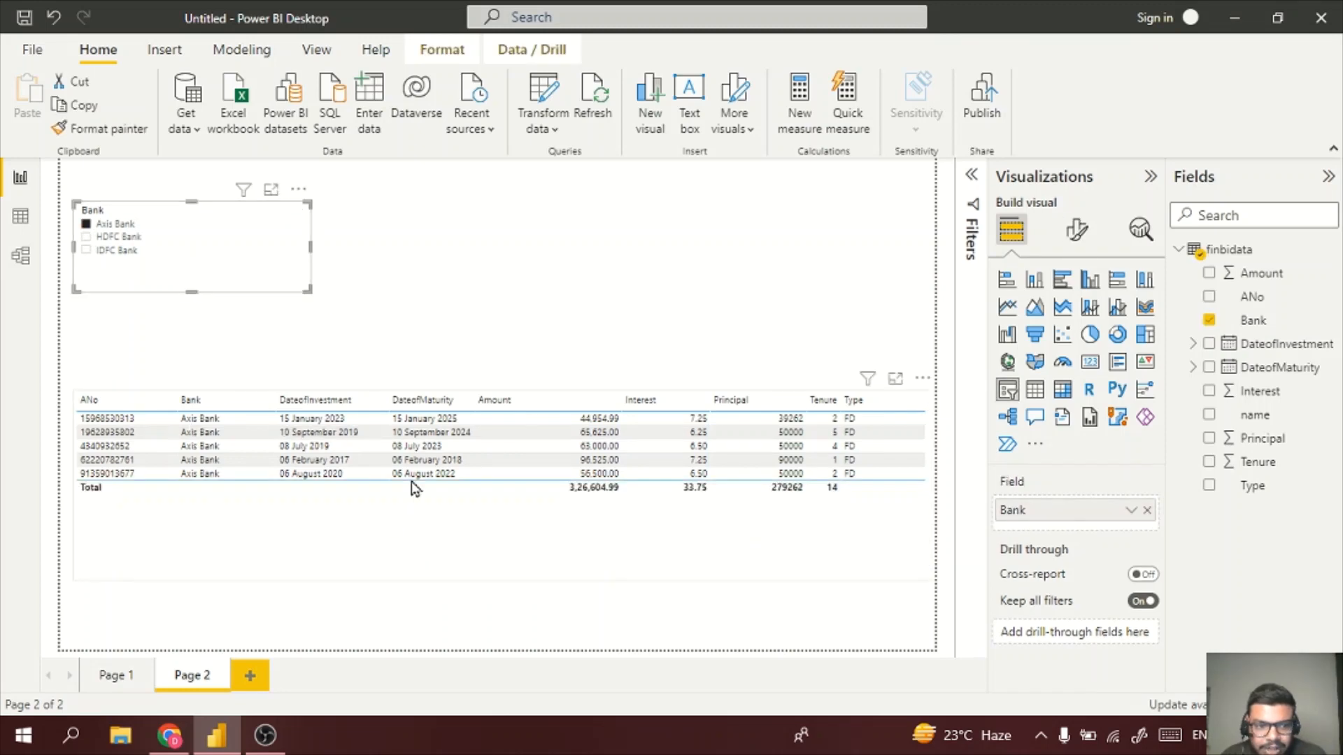
pyautogui.click(86, 236)
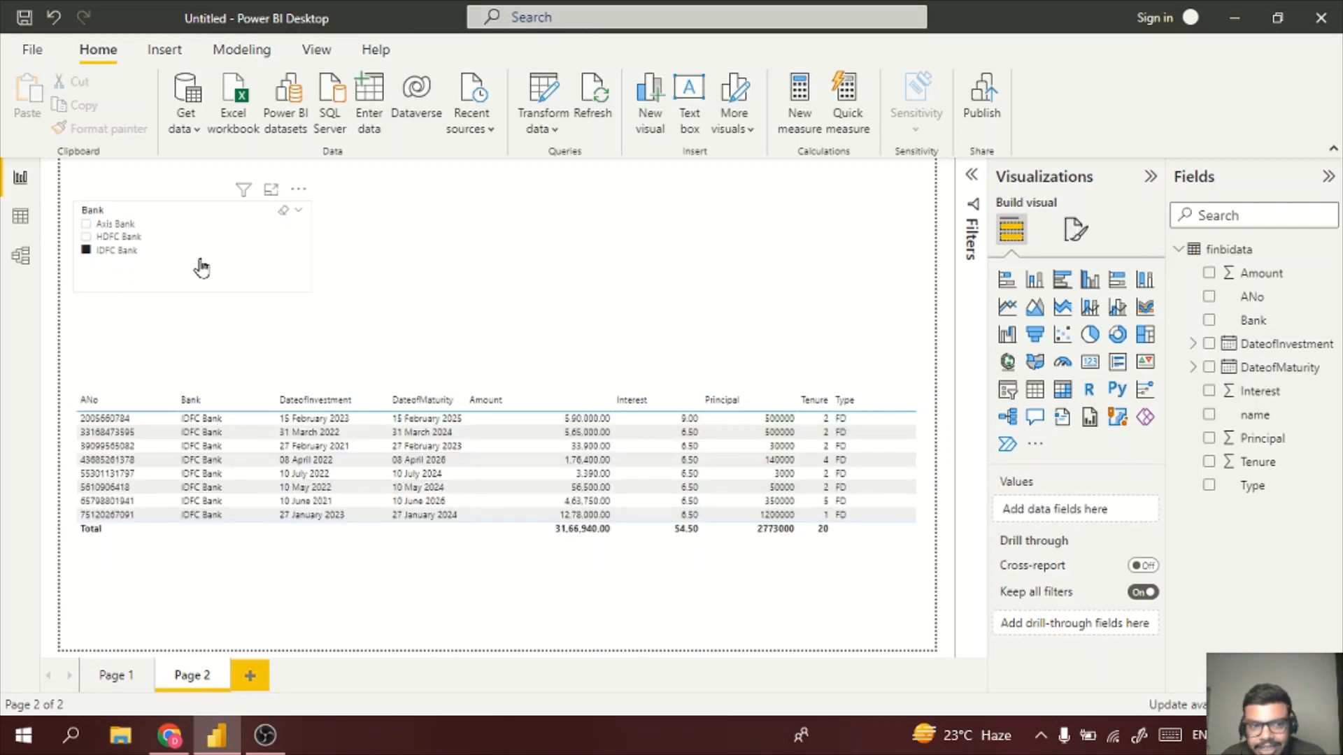
pyautogui.click(112, 250)
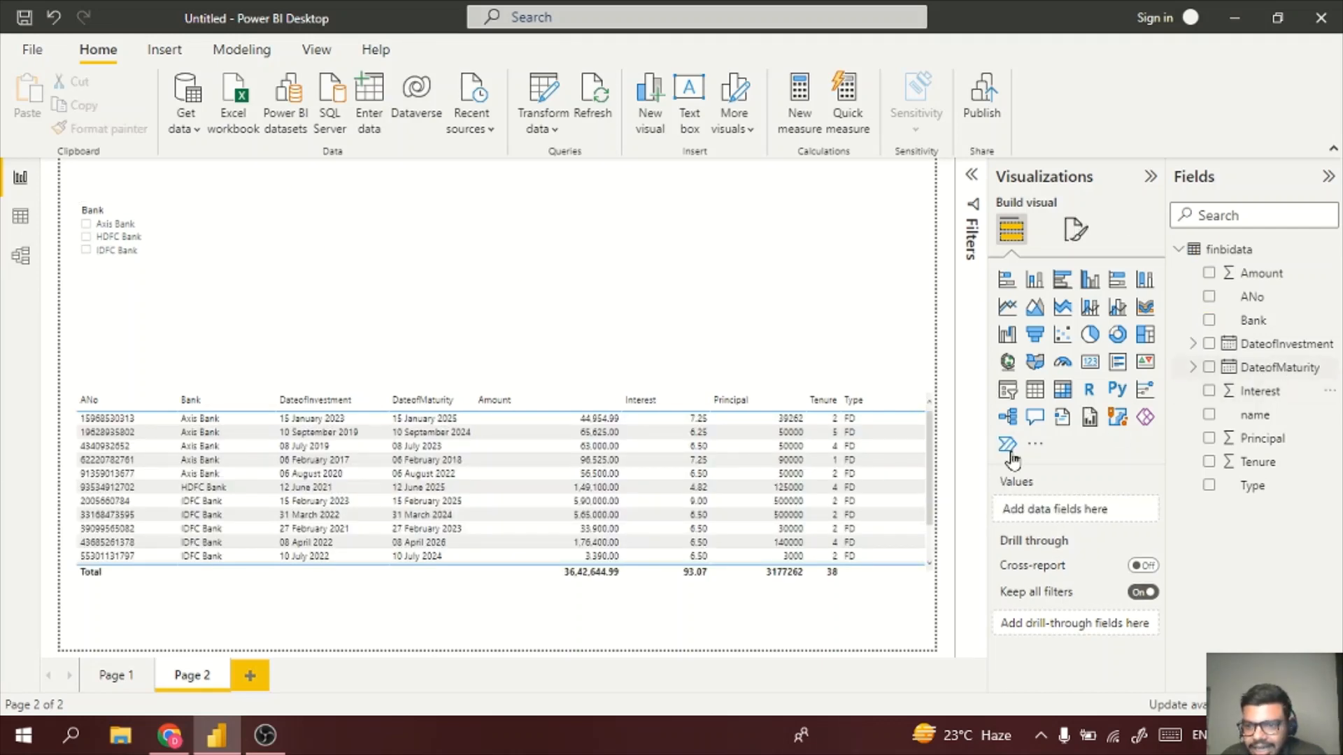
# - Select IDFC Bank in the slicer, duplicate the slicer, and place the copy directly to the right of the original
pyautogui.click(246, 251)
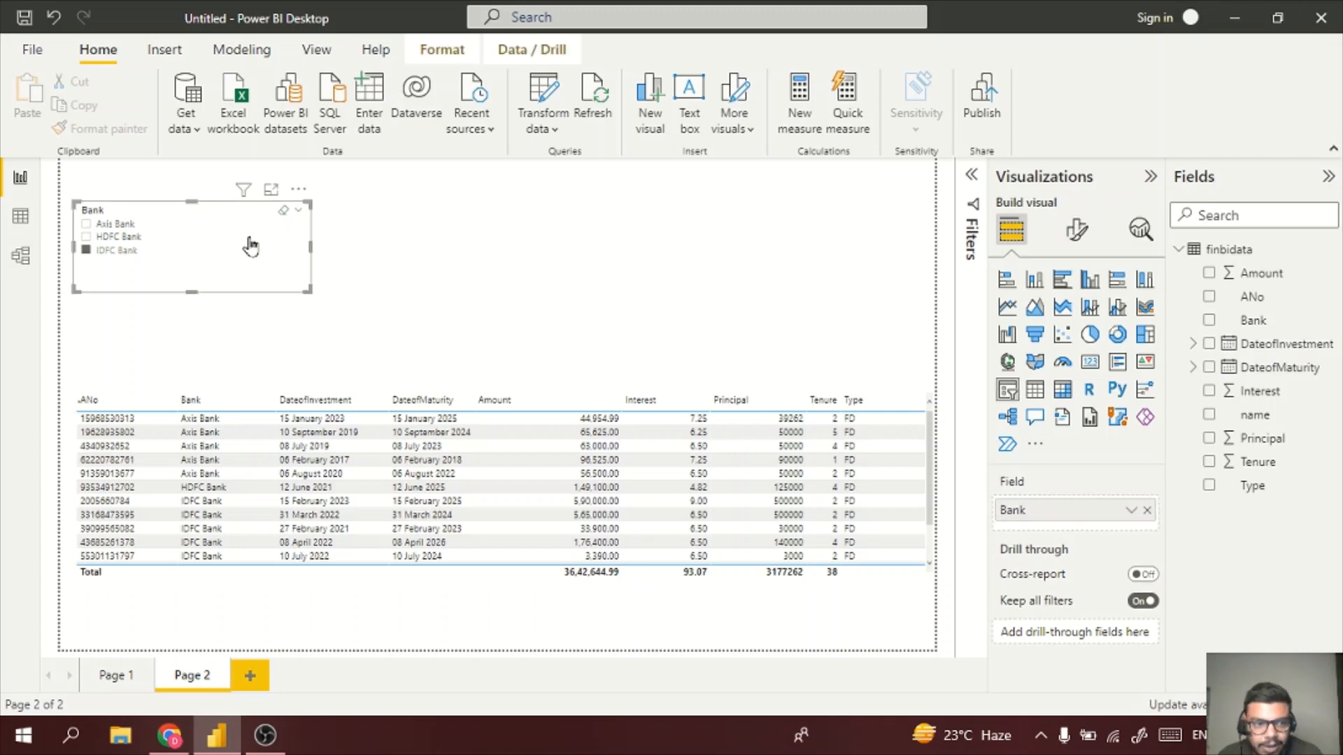
pyautogui.hotkey('ctrl', 'v')
pyautogui.moveTo(214, 243); pyautogui.dragTo(444, 237)
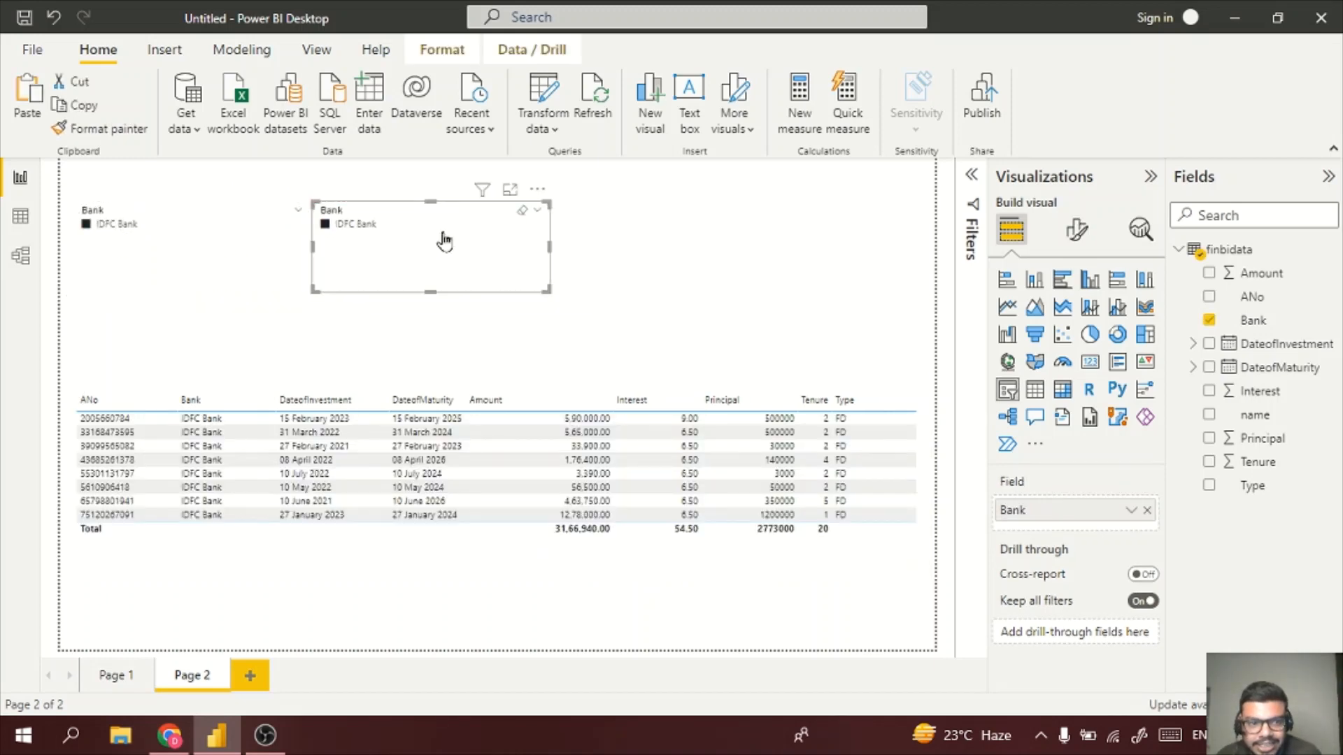
# - Replace Bank with DateofInvestment as the field of the duplicated slicer
pyautogui.click(1151, 512)
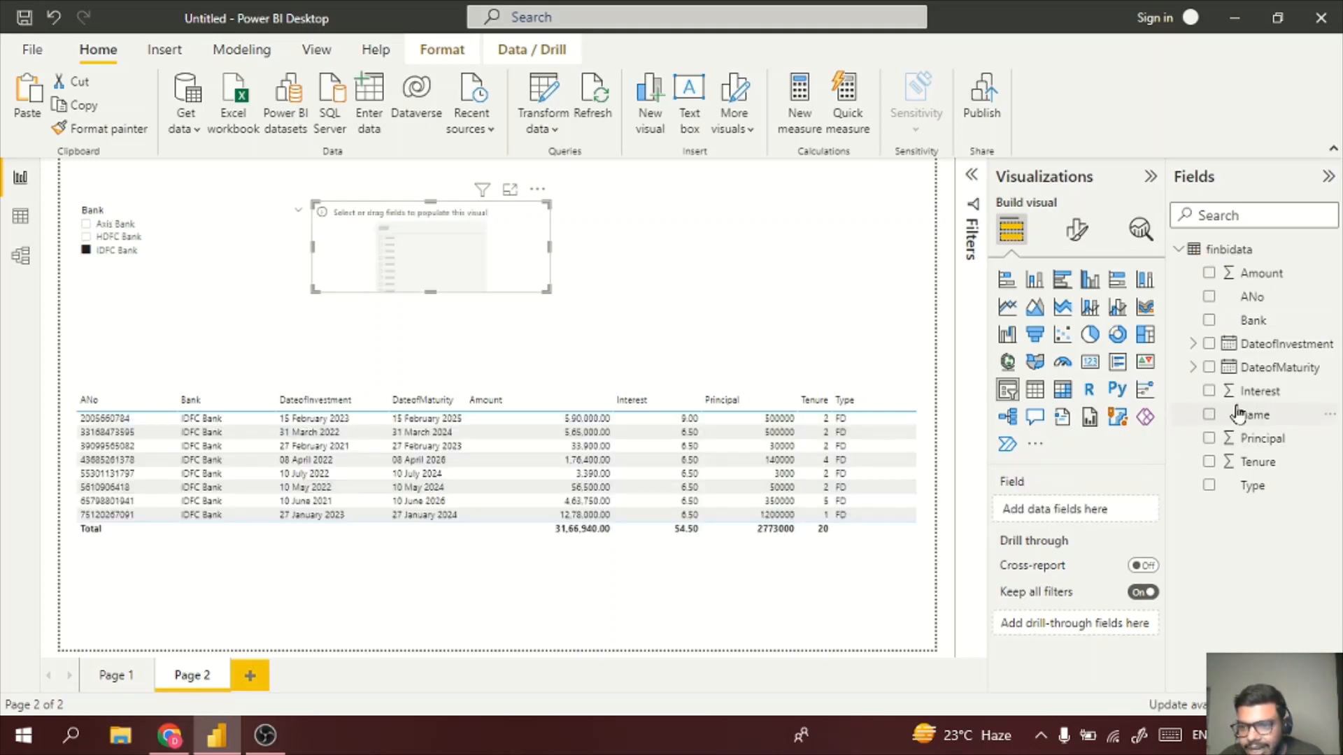
pyautogui.click(1210, 345)
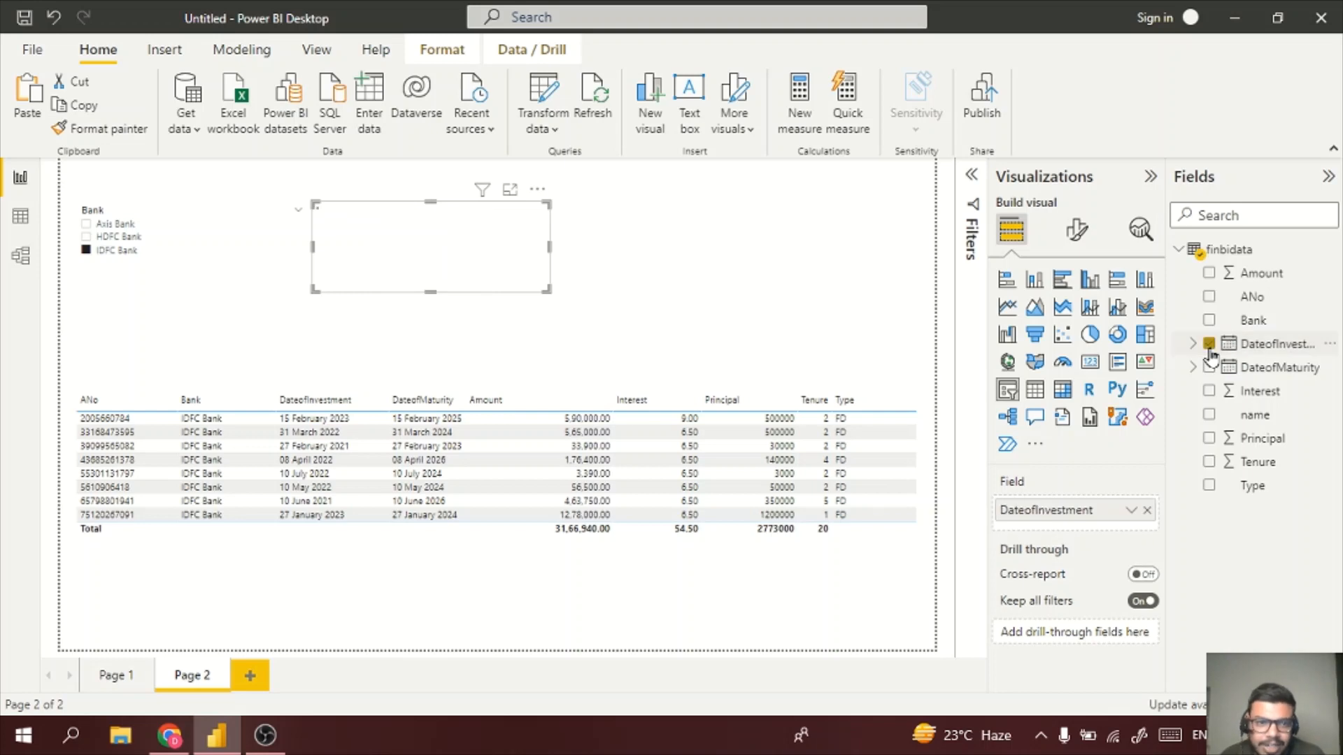
pyautogui.click(537, 193)
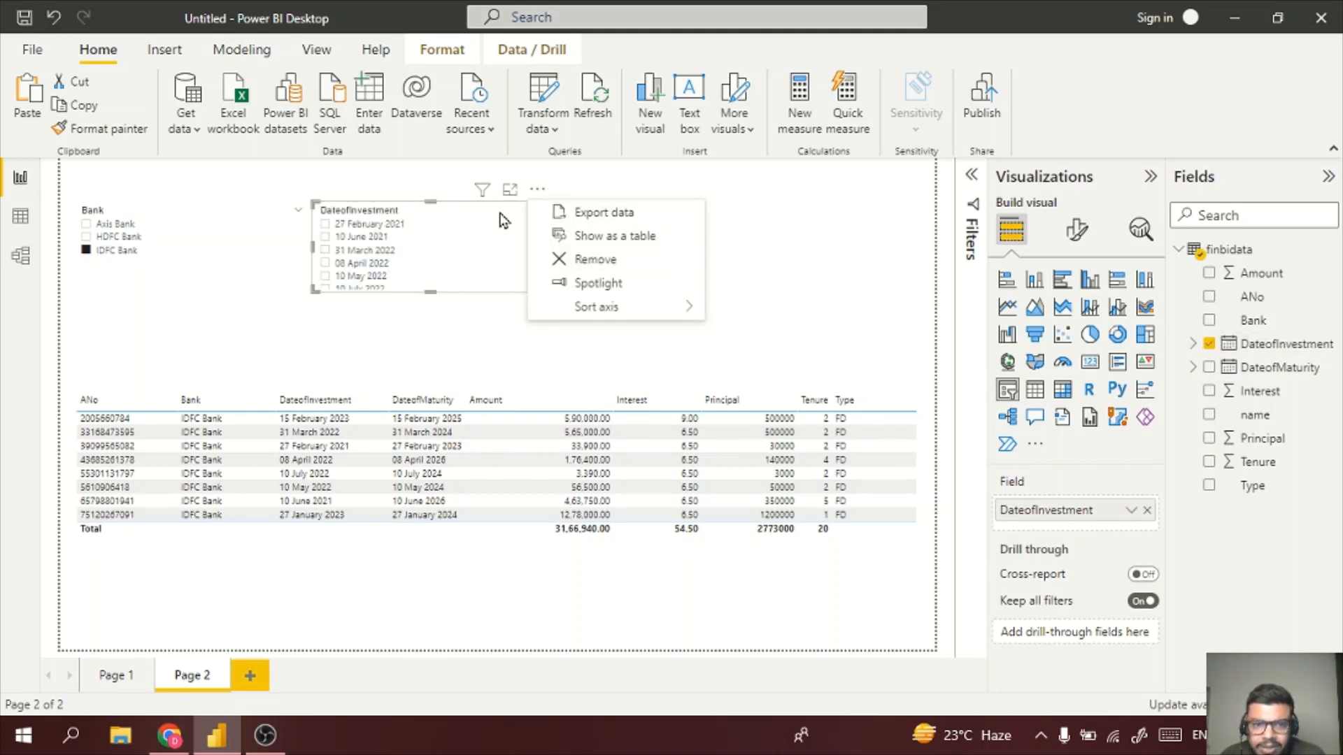
pyautogui.click(784, 300)
# - Set the DateofInvestment slicer's orientation to Horizontal in its visual format settings
pyautogui.click(1077, 241)
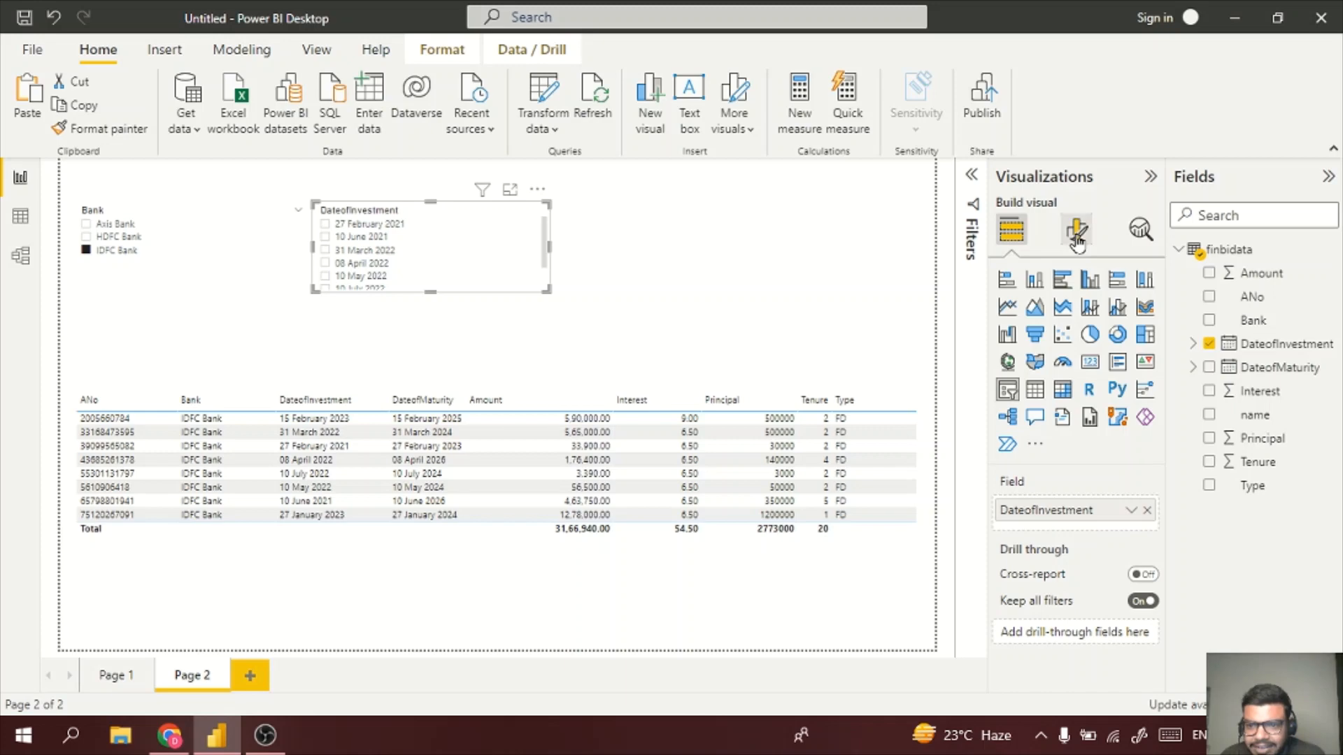
pyautogui.click(1081, 330)
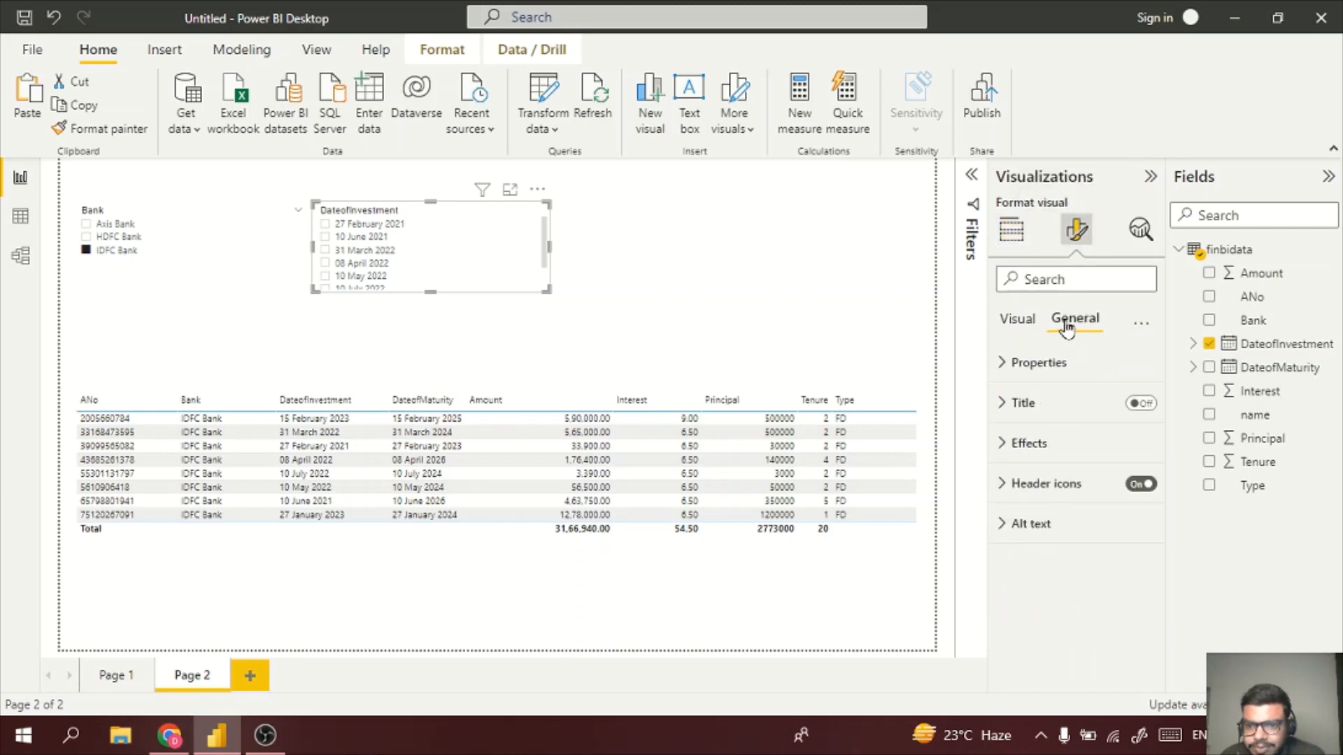
pyautogui.click(1021, 325)
pyautogui.click(1027, 365)
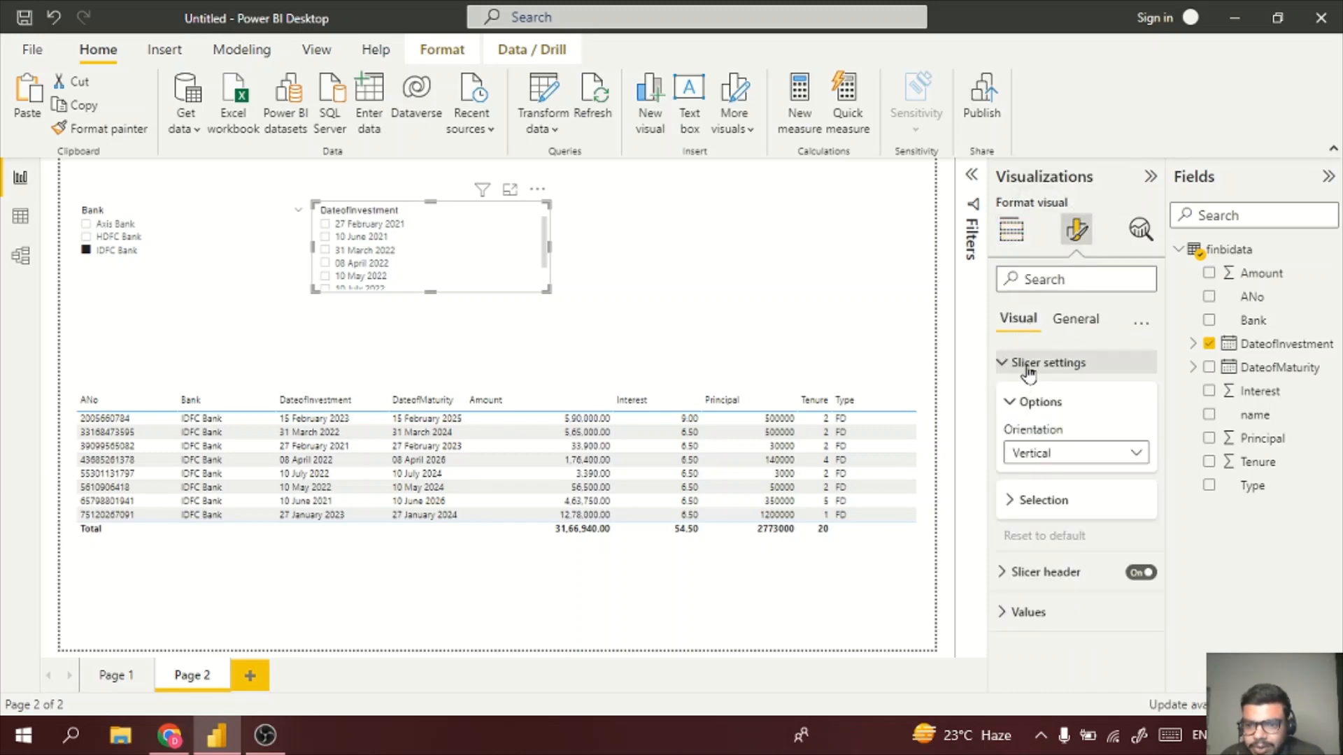
pyautogui.click(1077, 454)
pyautogui.click(1075, 501)
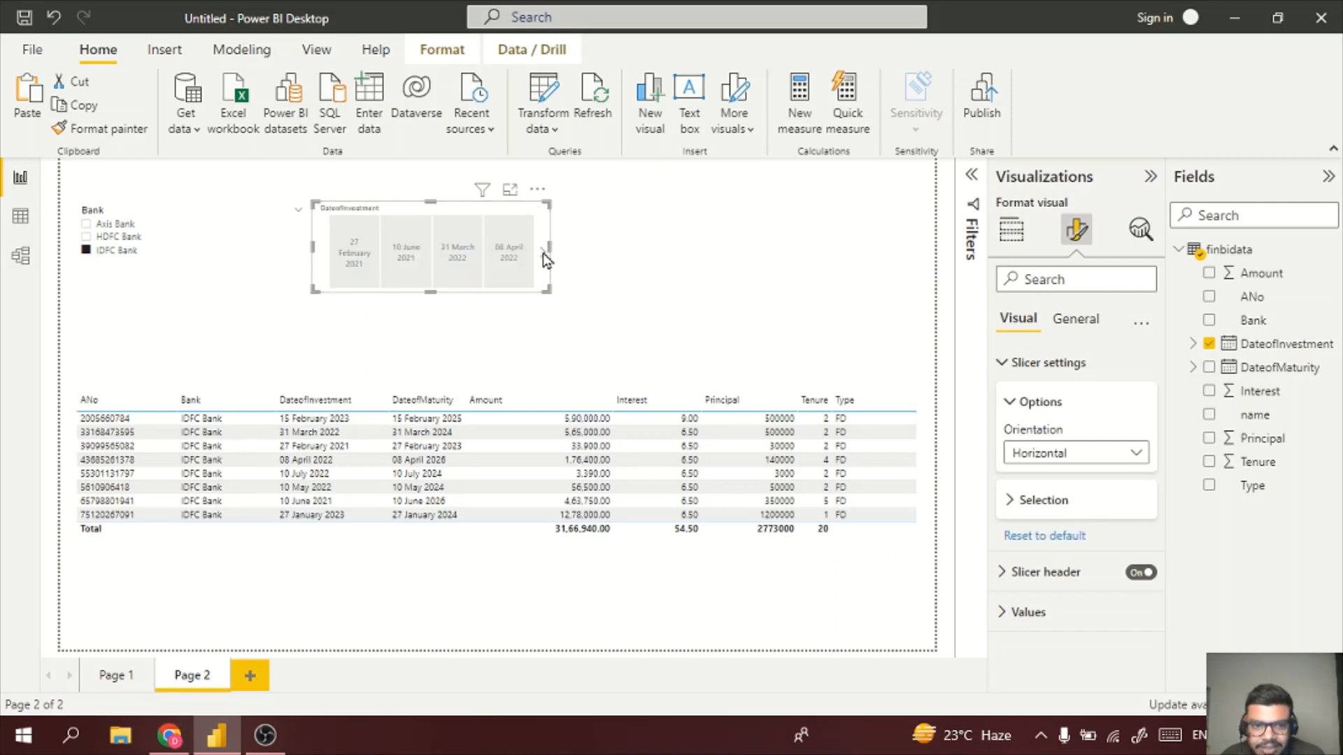
# - Test the DateofInvestment slicer by filtering the table to 08 April 2022 and 10 July 2022, clear the selection and deselect the slicer
pyautogui.click(514, 253)
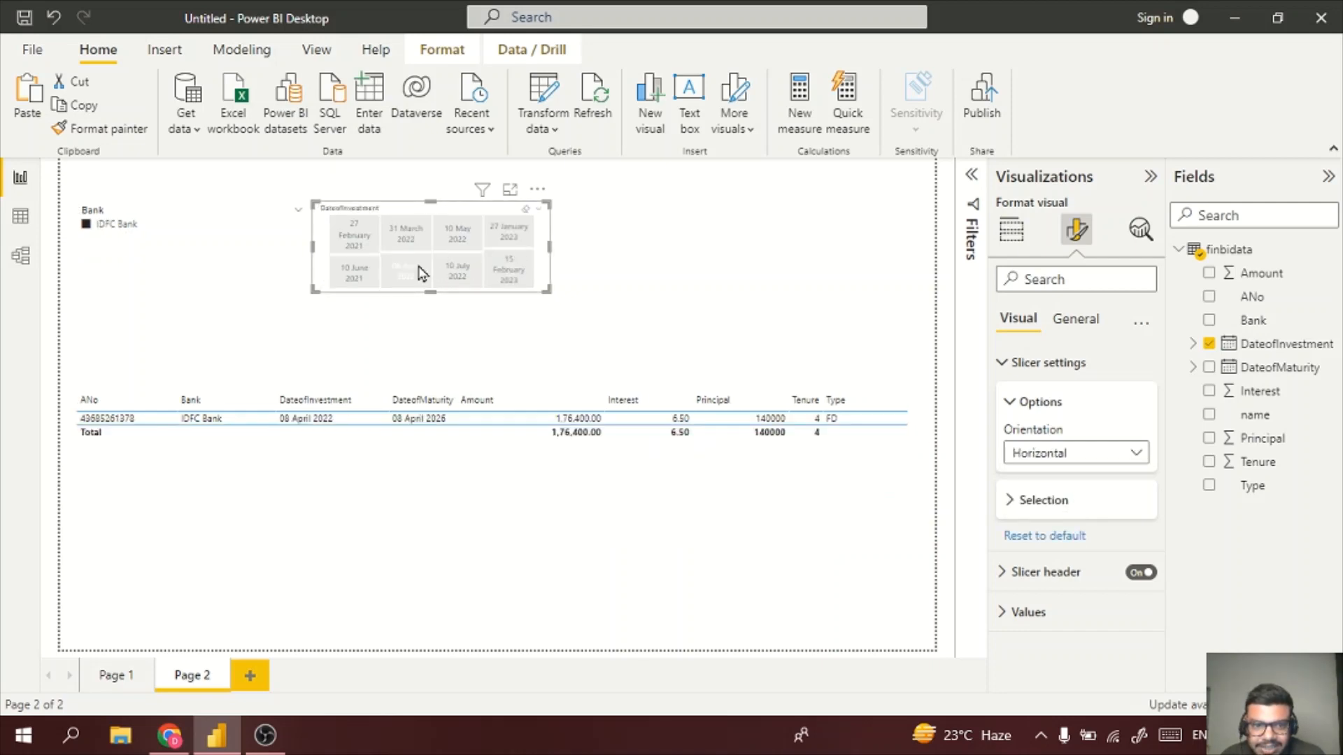
pyautogui.click(526, 210)
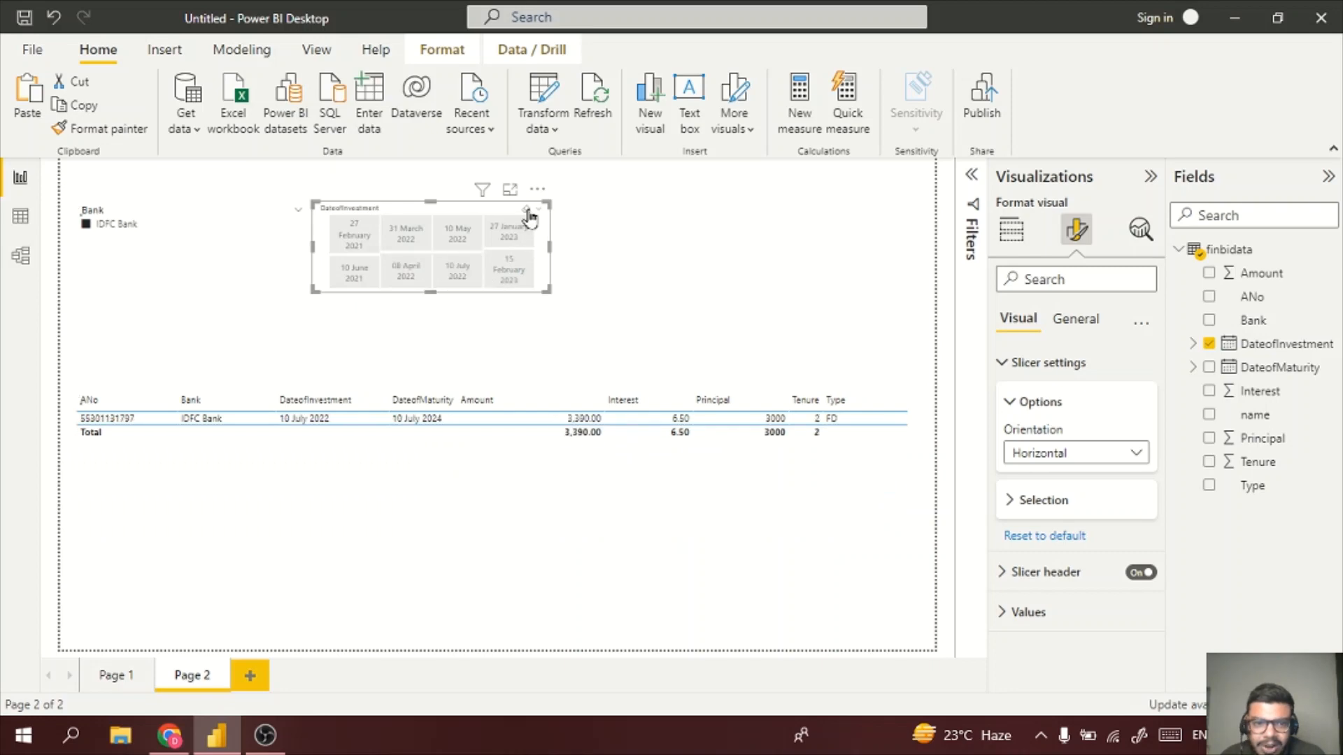
pyautogui.click(130, 631)
# - Add a third report page, place a card visual near the upper middle and widen it to about half the page width
pyautogui.click(111, 675)
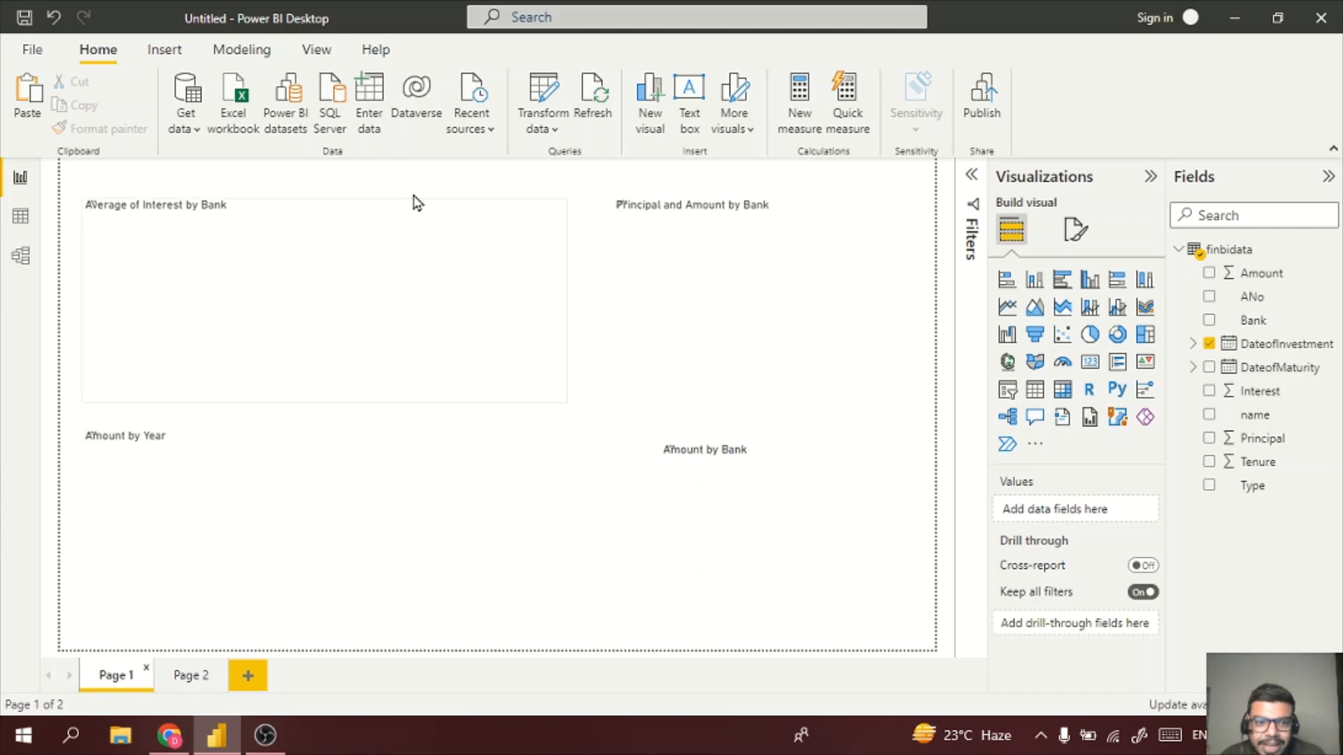
pyautogui.click(186, 675)
pyautogui.click(256, 679)
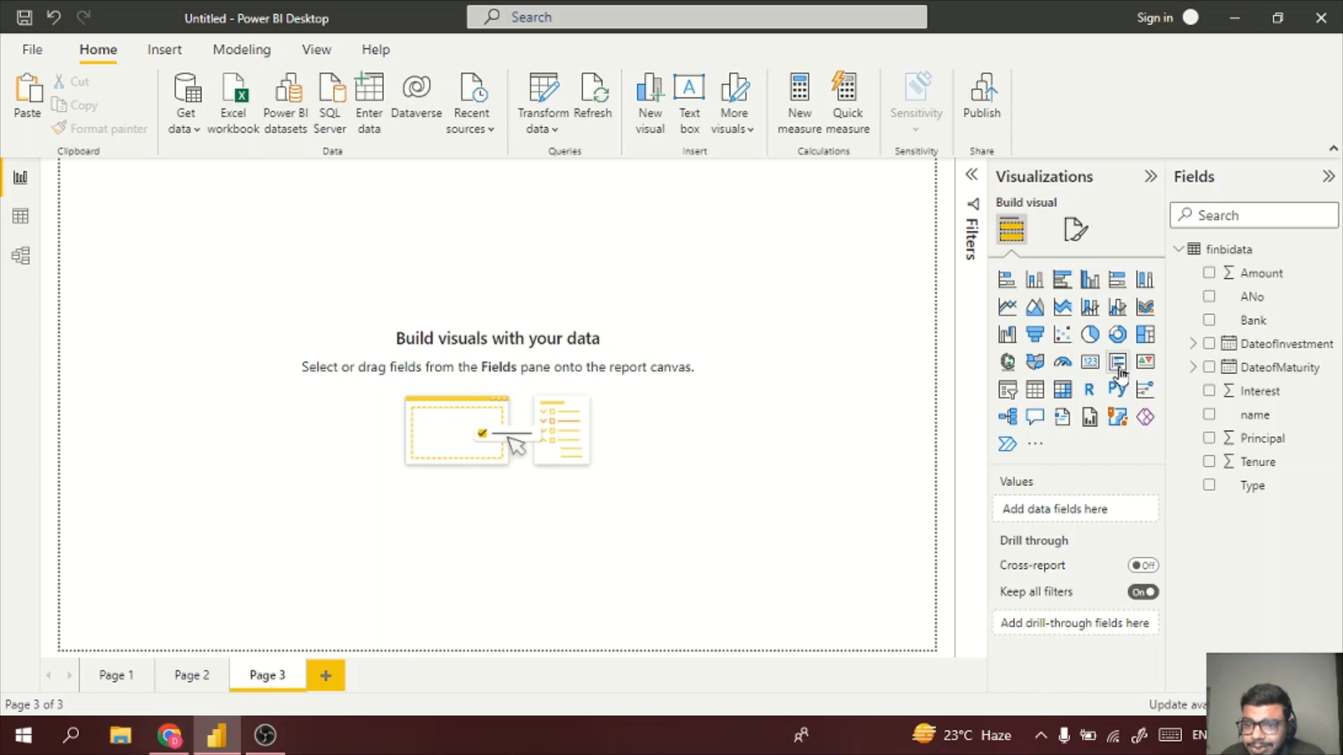
pyautogui.click(1088, 362)
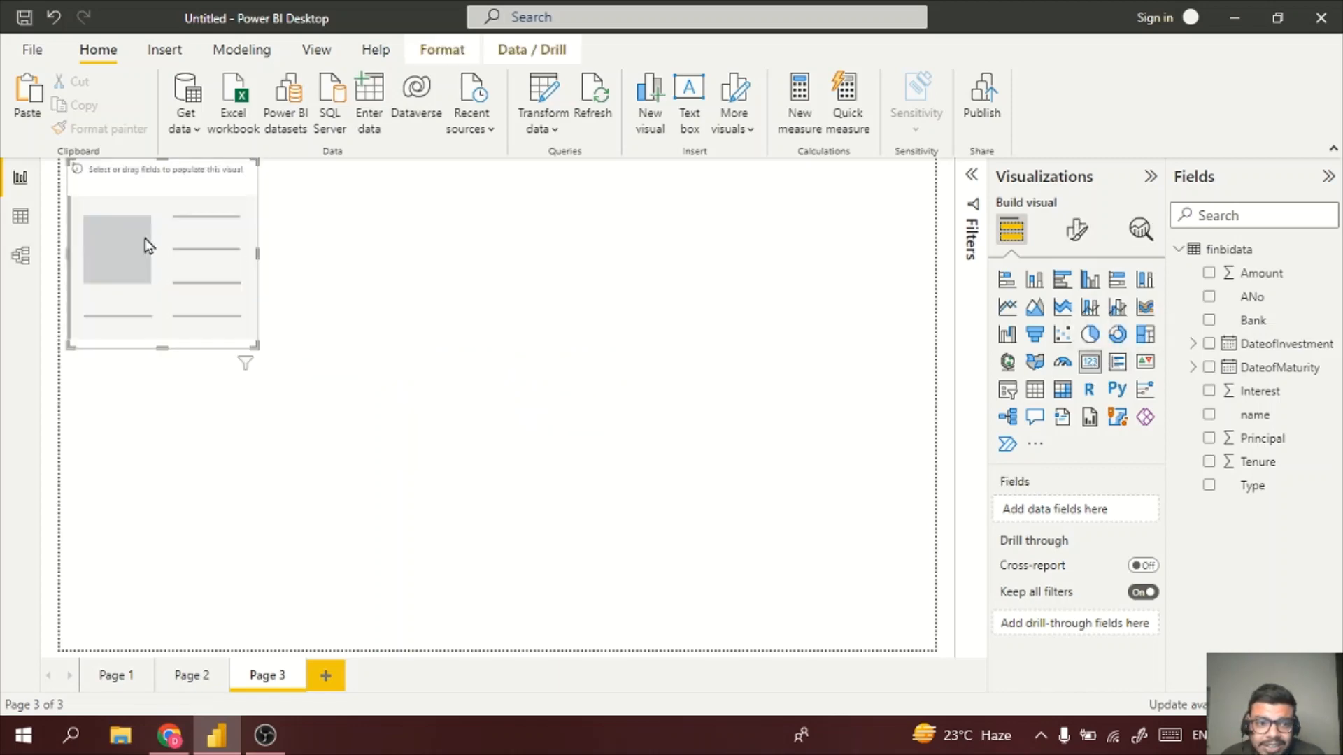
pyautogui.moveTo(144, 244); pyautogui.dragTo(347, 316)
pyautogui.moveTo(458, 323); pyautogui.dragTo(599, 329)
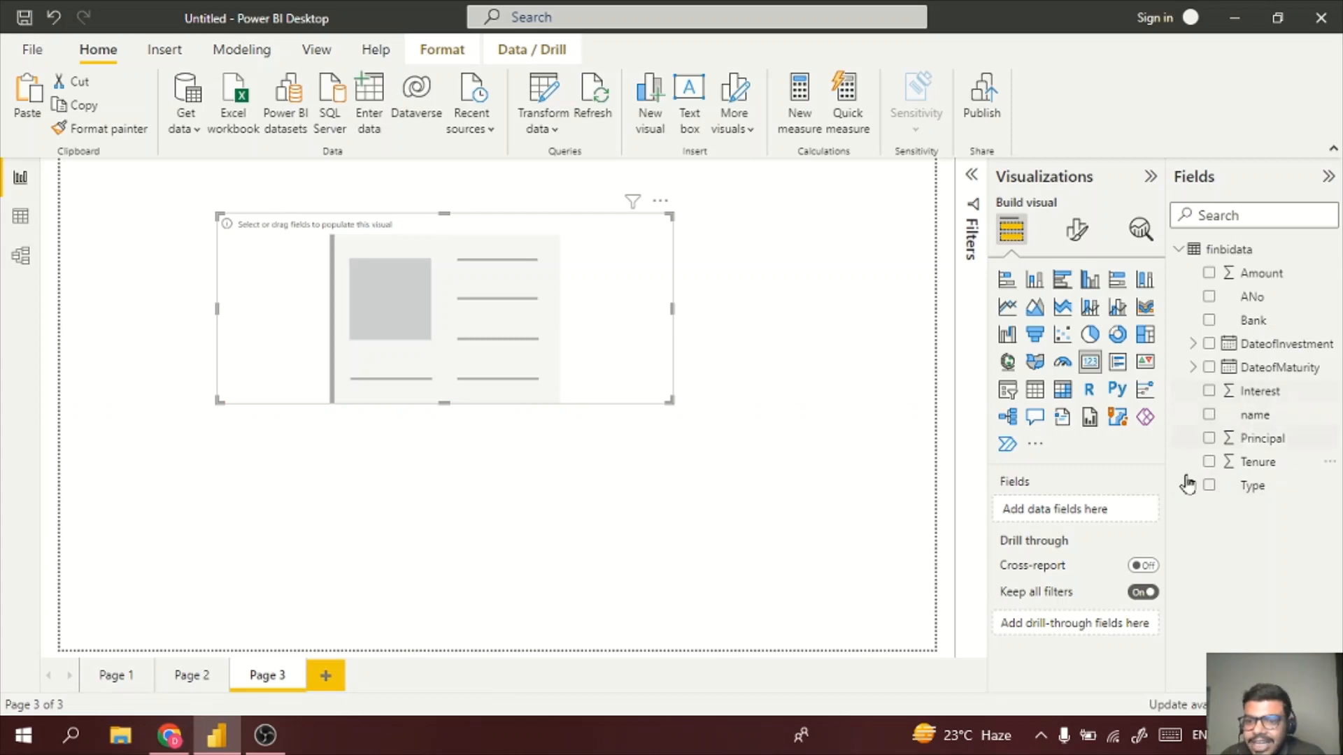
# - Add Principal to the card and summarize it by Maximum
pyautogui.click(1210, 439)
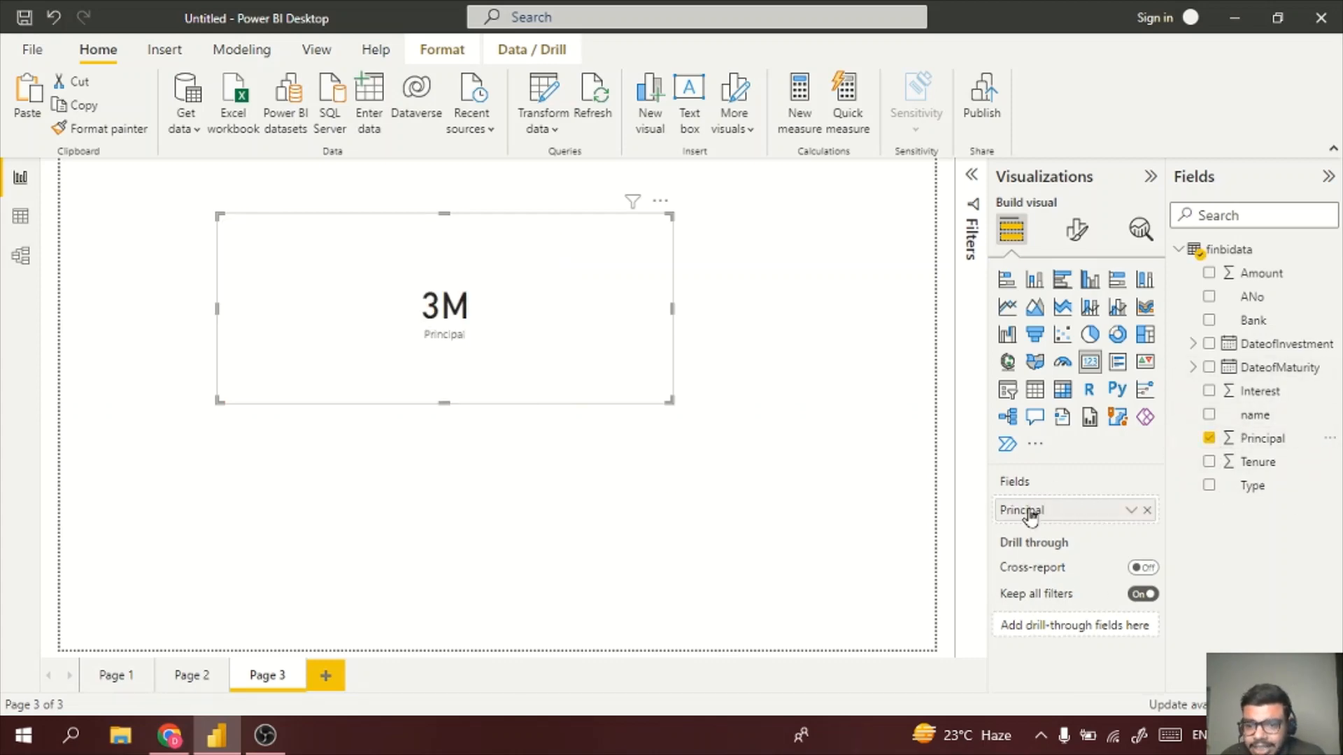
pyautogui.rightClick(1030, 514)
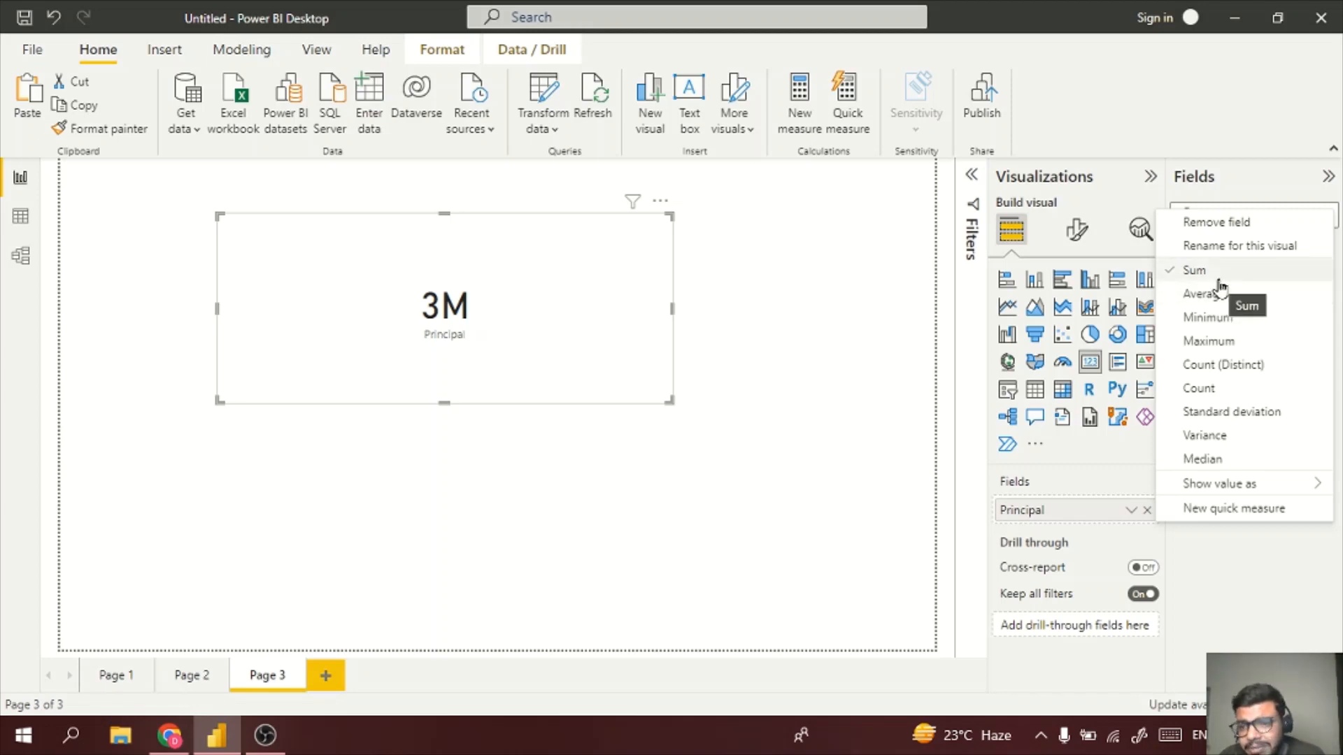
pyautogui.click(1236, 343)
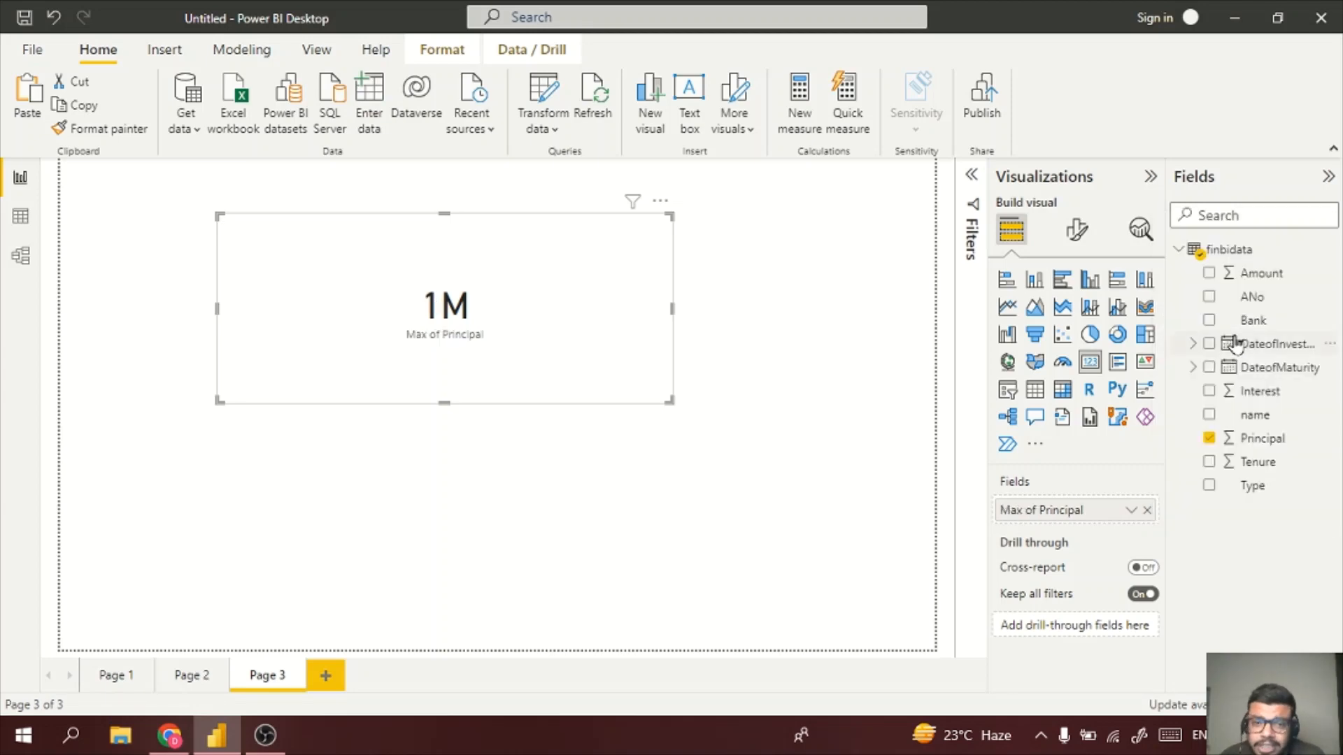
# - Move the card to the page's upper-left corner, shrink it to about a third of the page width, reduce its height and deselect it
pyautogui.moveTo(679, 308); pyautogui.dragTo(729, 306)
pyautogui.moveTo(629, 336); pyautogui.dragTo(504, 291)
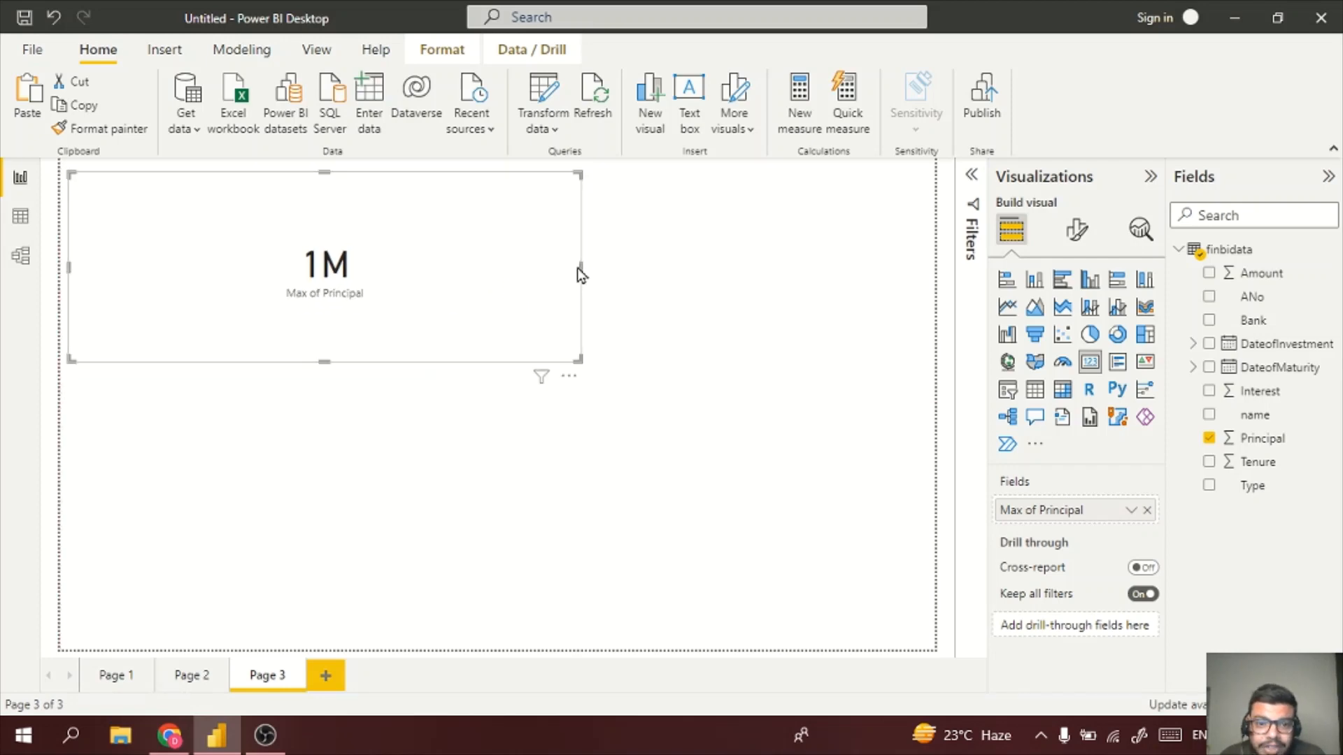
pyautogui.moveTo(578, 270); pyautogui.dragTo(369, 267)
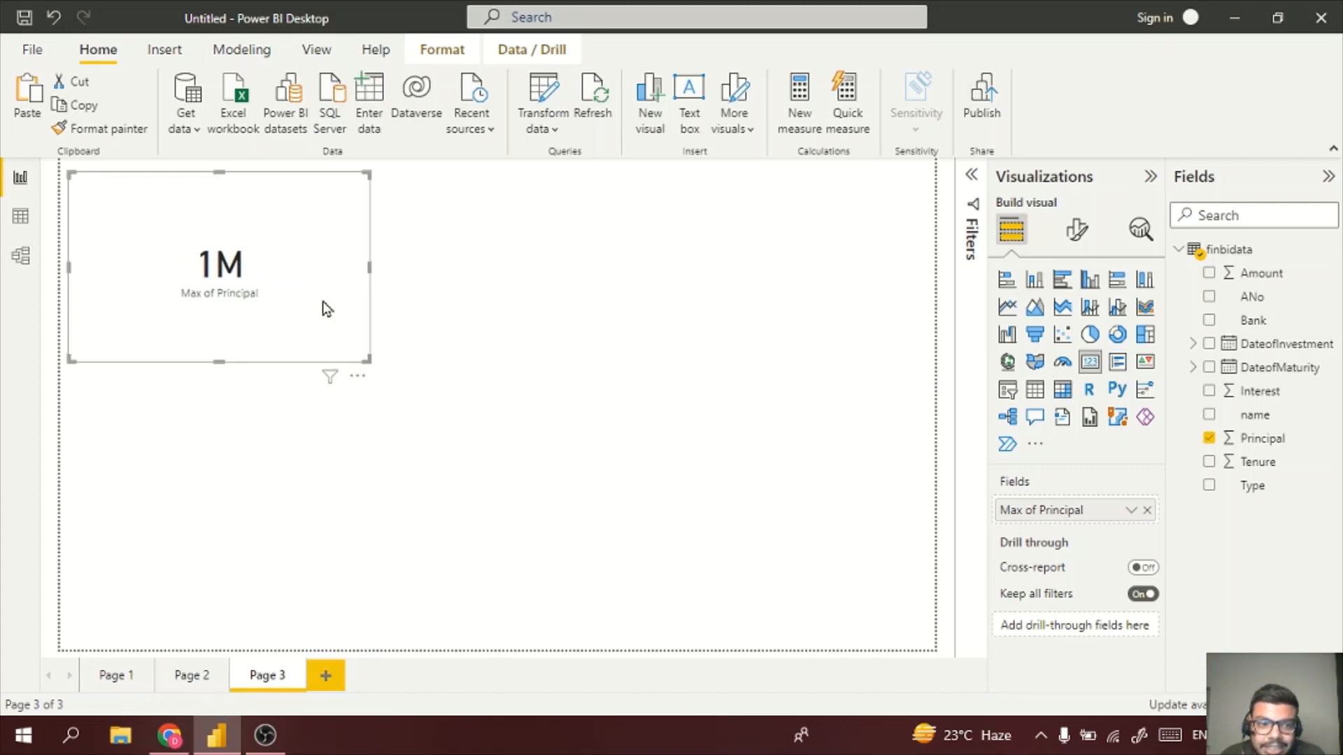
pyautogui.moveTo(225, 366); pyautogui.dragTo(222, 325)
pyautogui.click(405, 340)
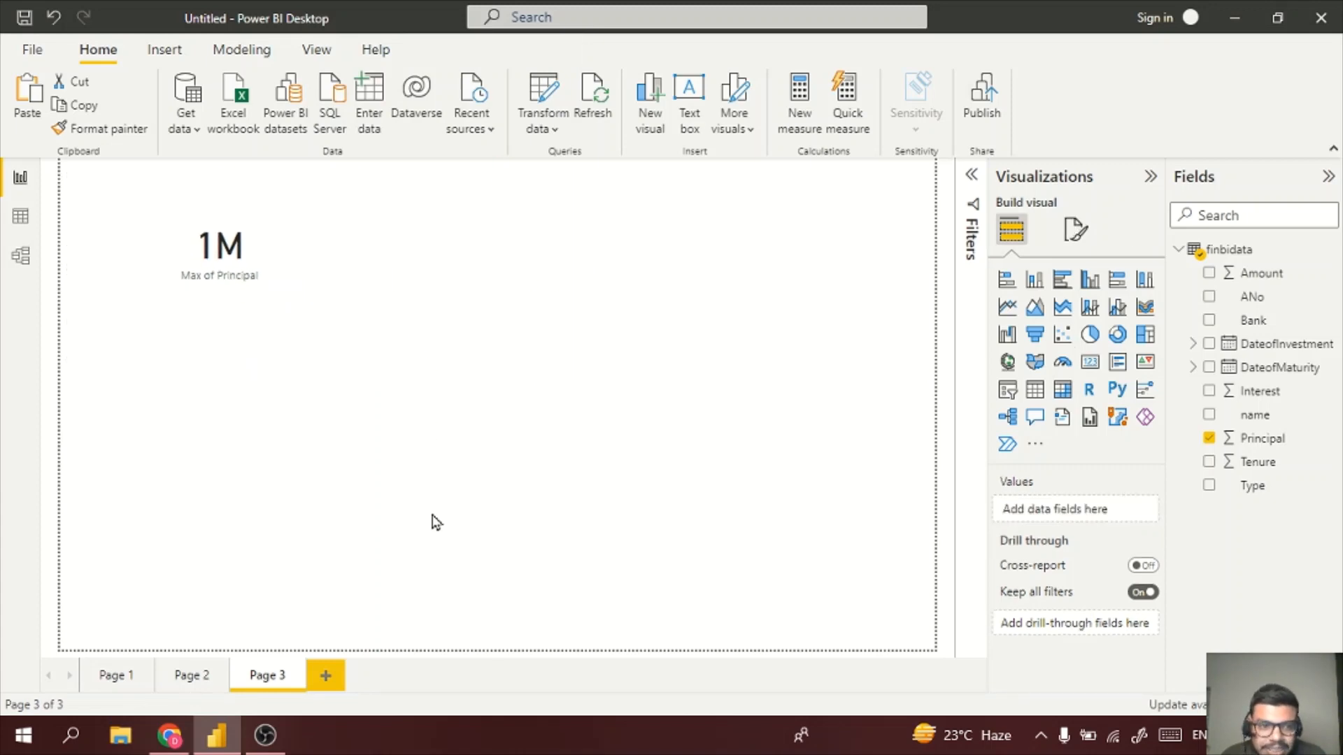
# - Return to the charts on Page 1, and switch to the FDRecord spreadsheet in Chrome
pyautogui.click(189, 678)
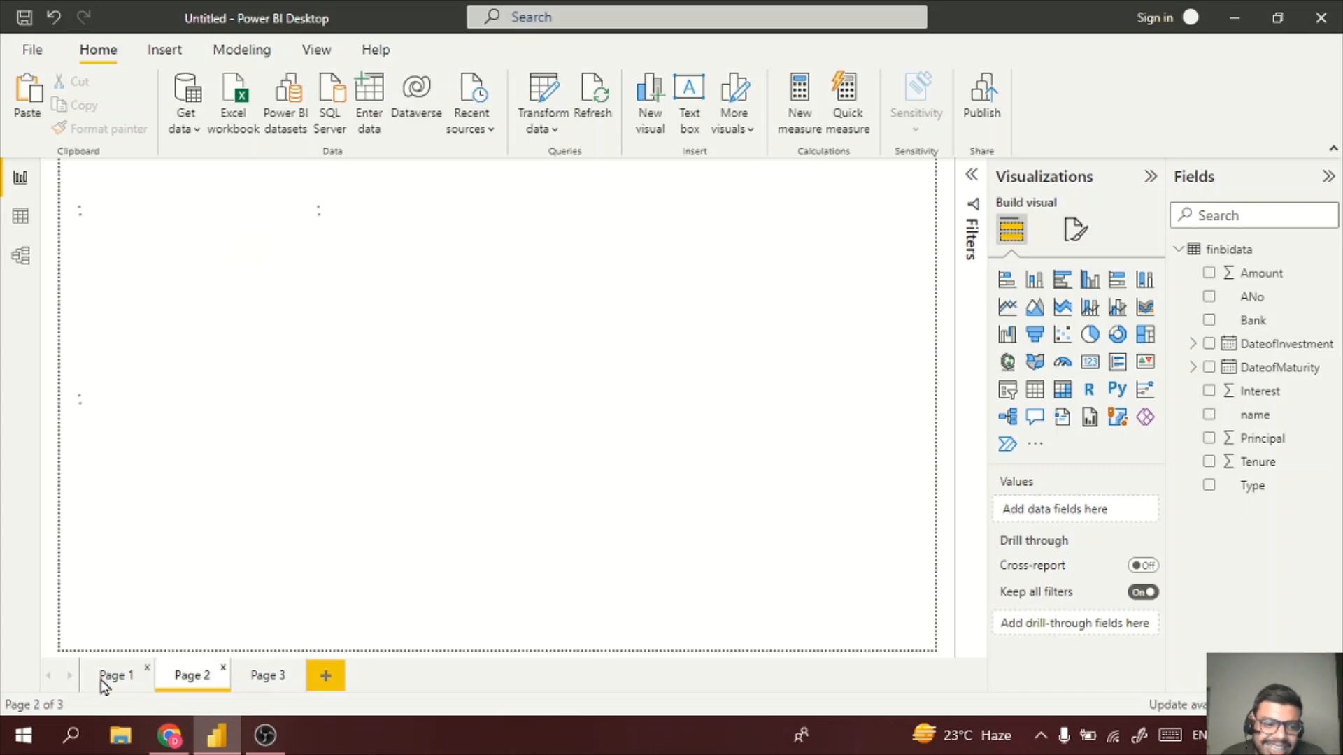
pyautogui.click(106, 676)
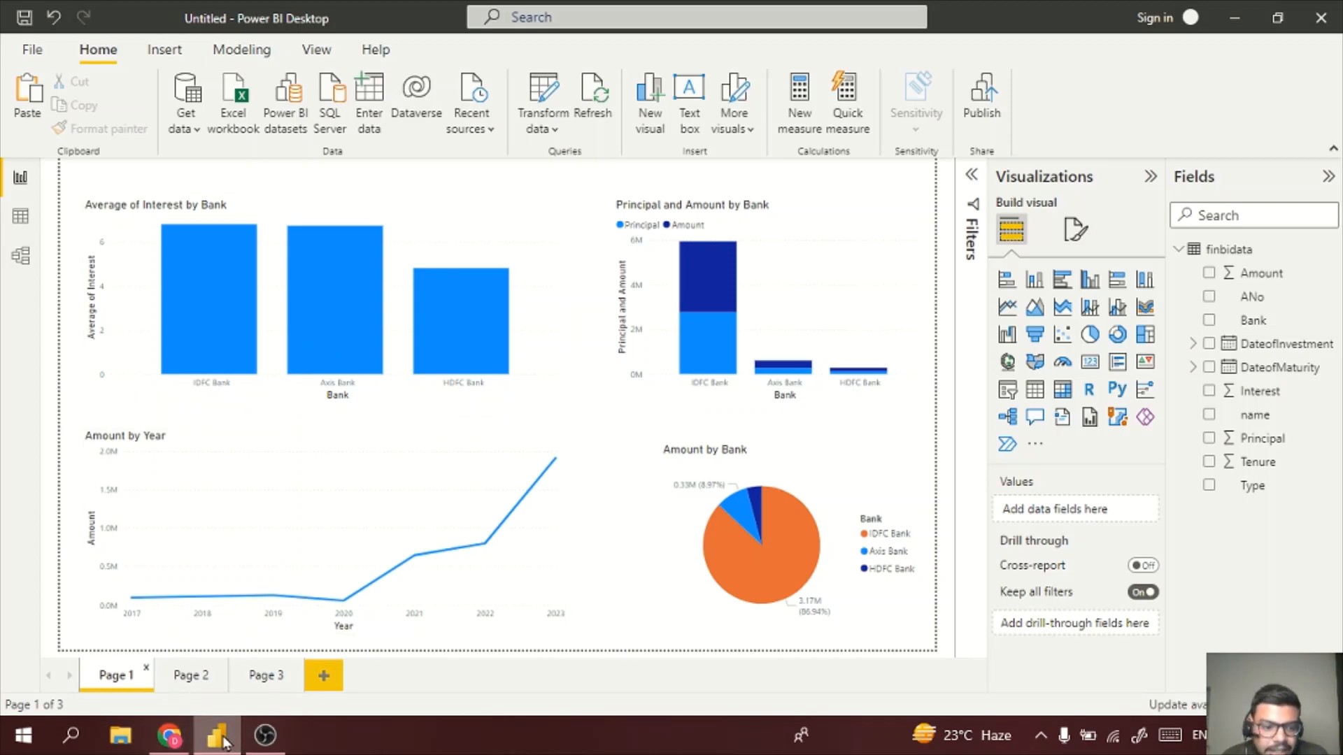
pyautogui.click(169, 735)
pyautogui.click(550, 21)
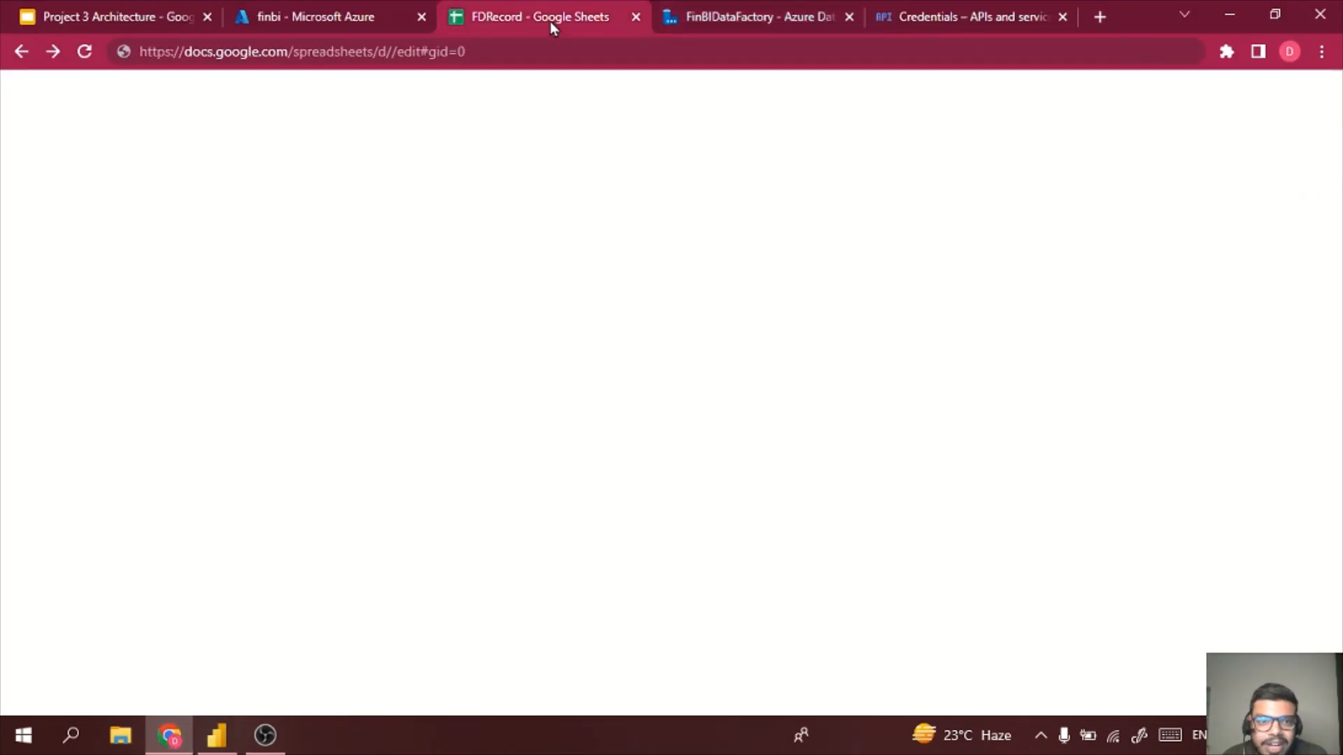
pyautogui.click(63, 267)
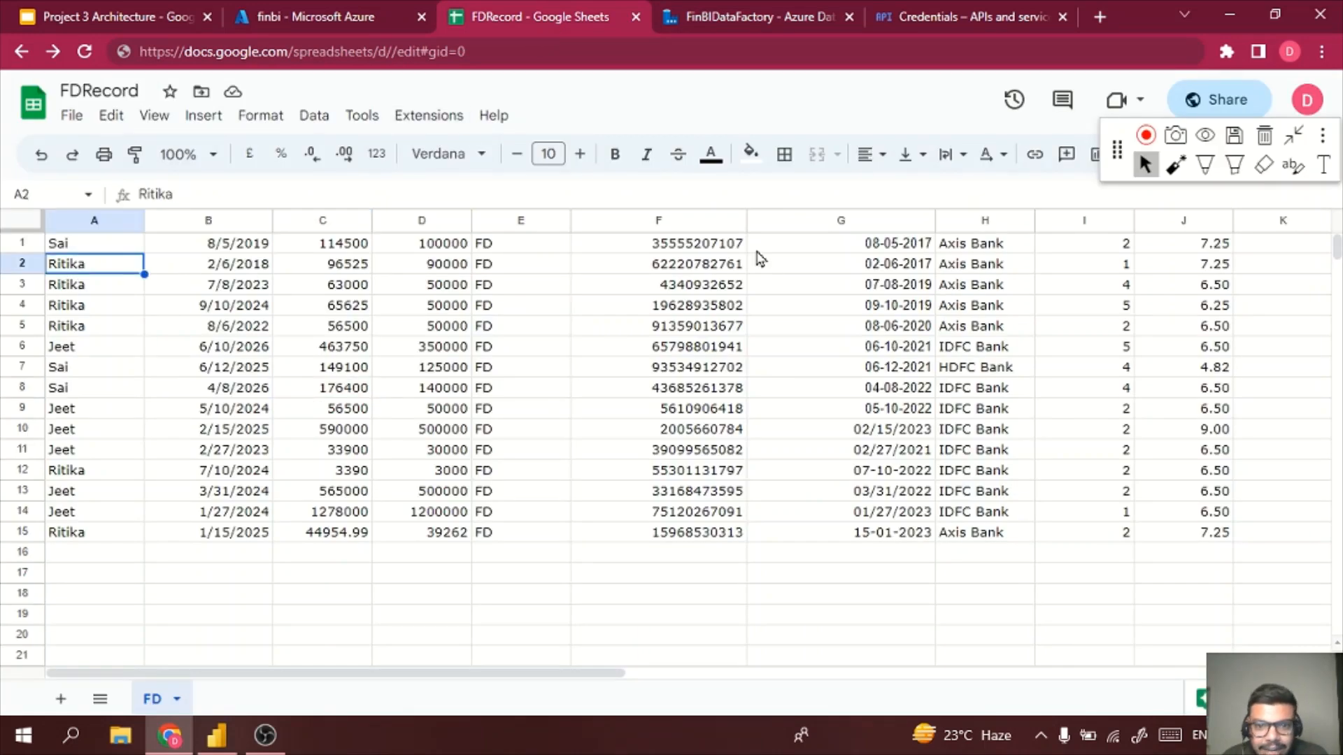
pyautogui.click(553, 221)
pyautogui.rightClick(552, 221)
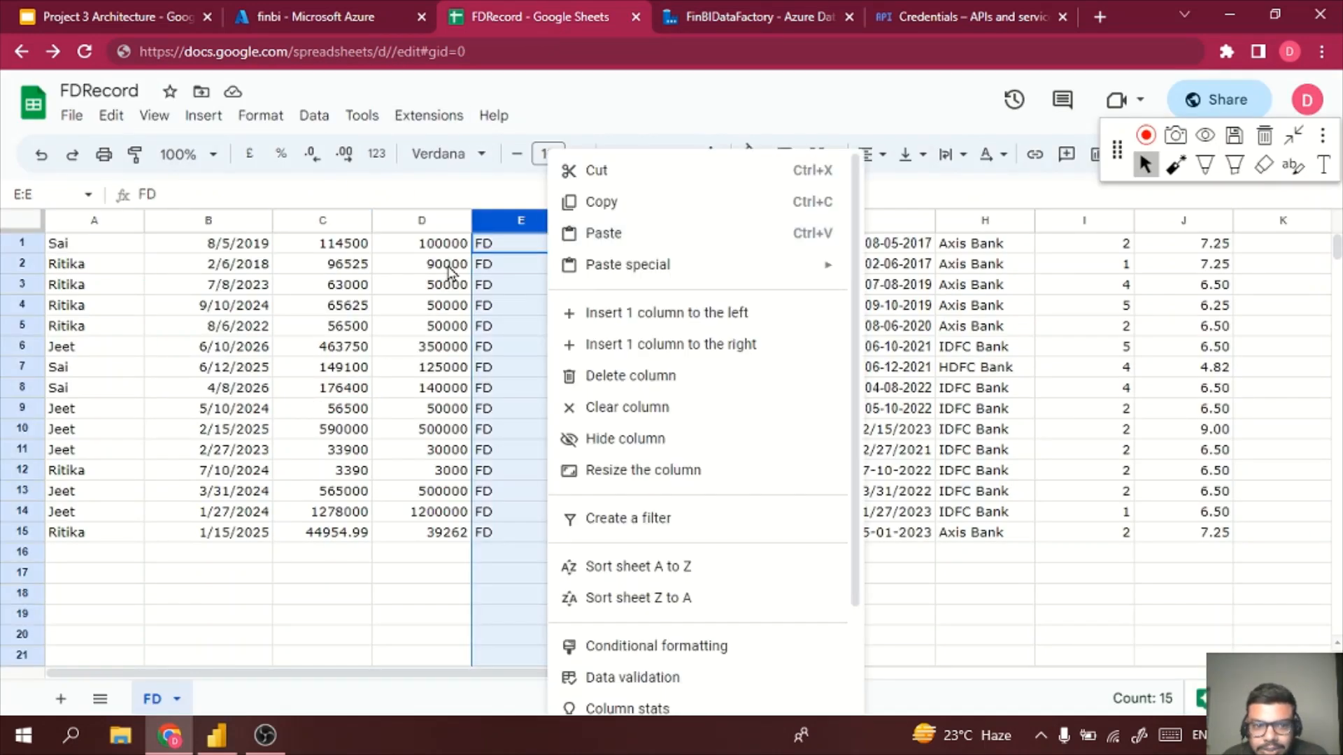
pyautogui.click(339, 575)
pyautogui.click(591, 391)
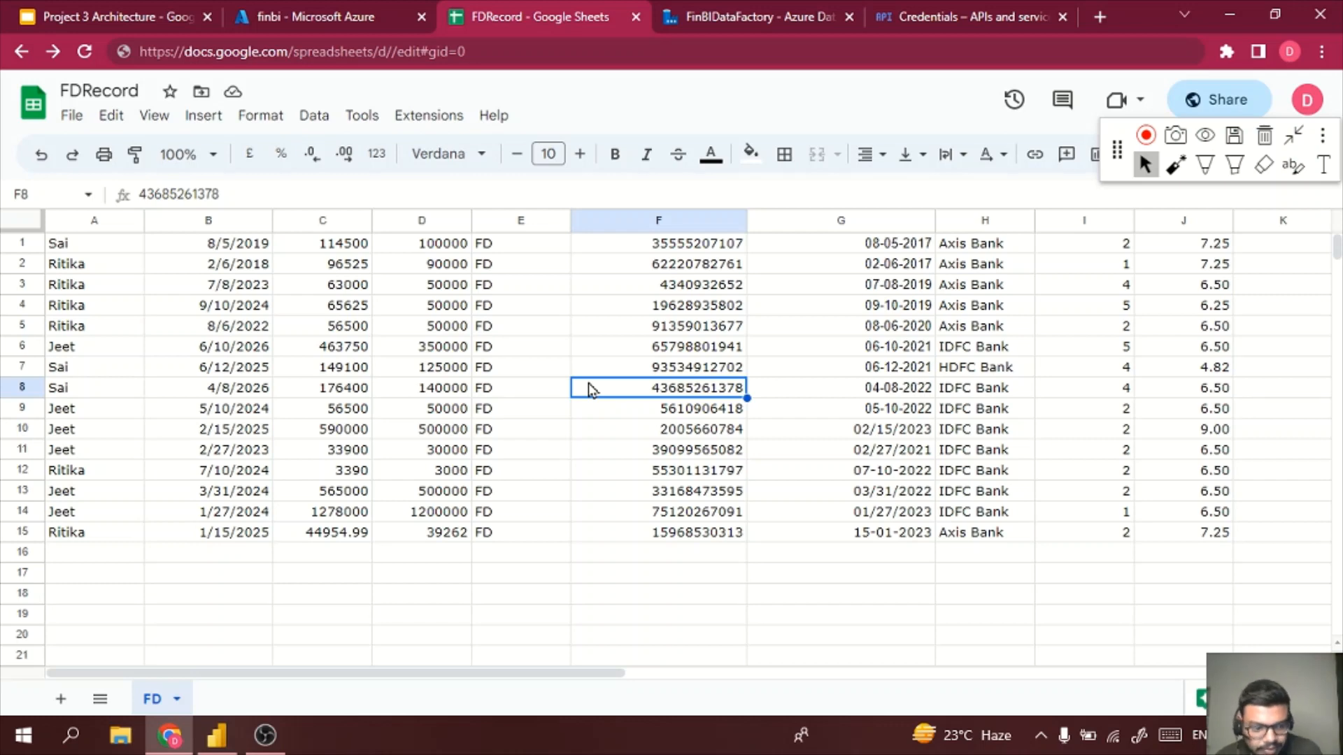
pyautogui.hotkey('ctrl', 'a')
pyautogui.click(706, 507)
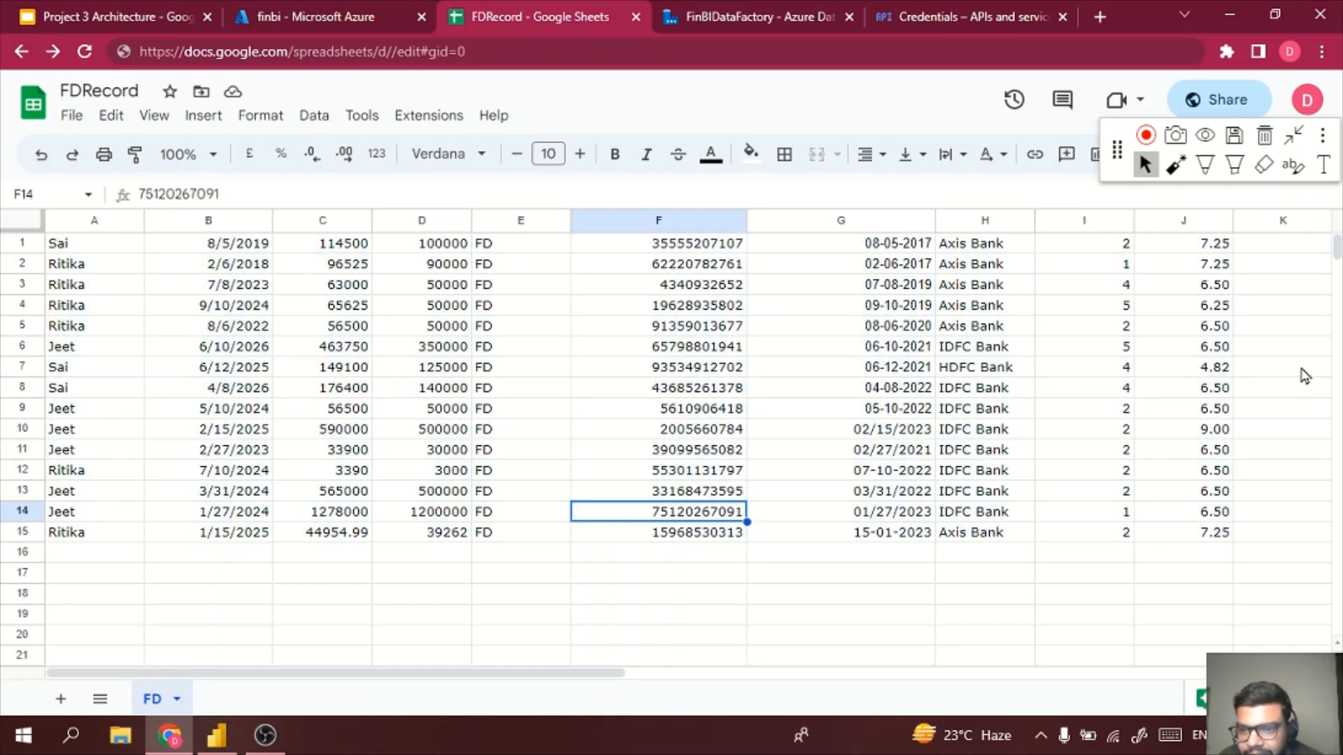
# - Delete rows 6 to 14 from the FD sheet, leaving only the Axis Bank records
pyautogui.moveTo(1322, 347); pyautogui.dragTo(60, 521)
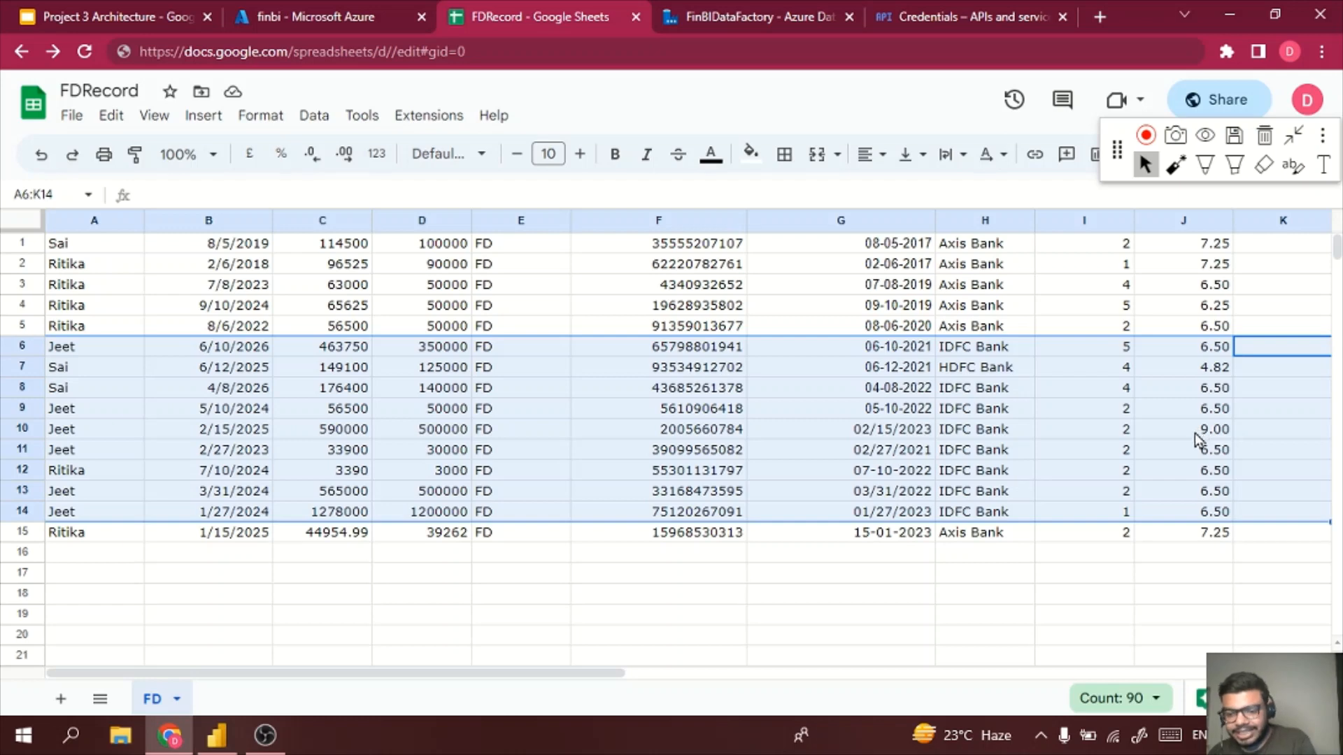
pyautogui.rightClick(861, 413)
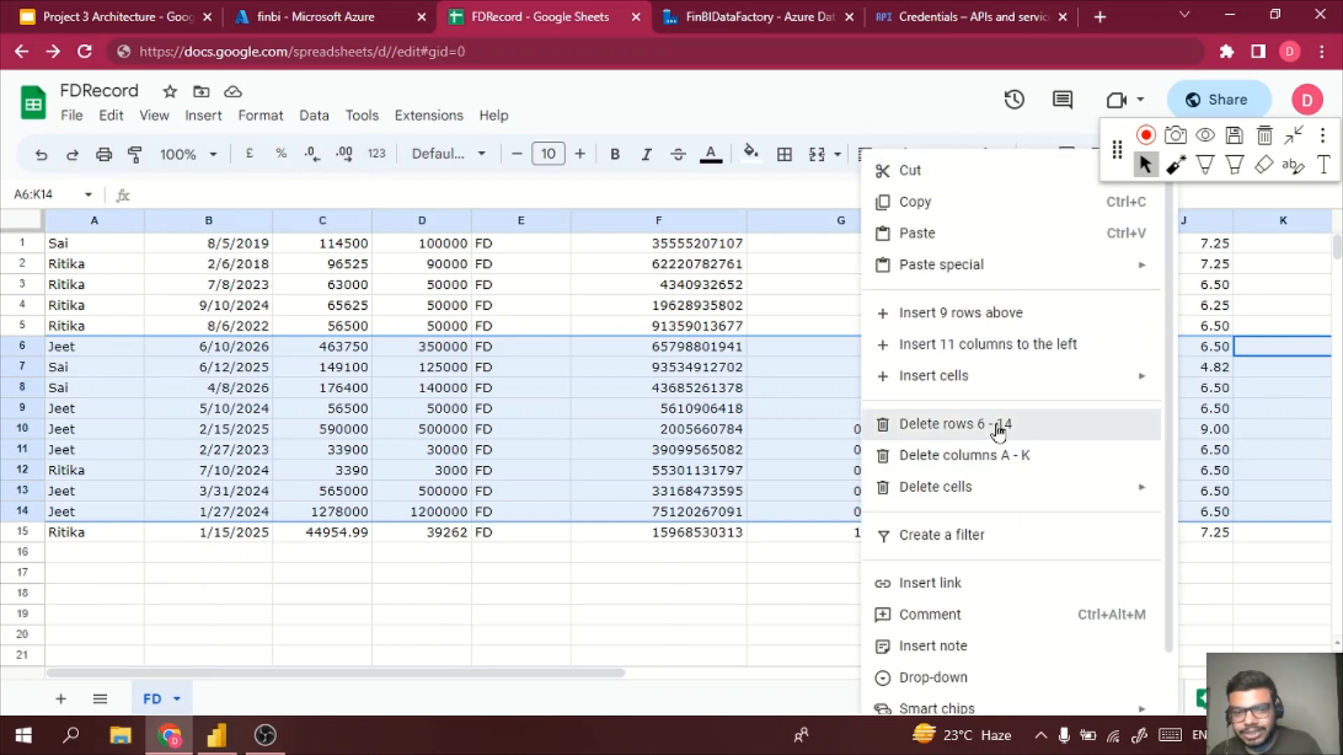
pyautogui.click(999, 428)
pyautogui.click(542, 449)
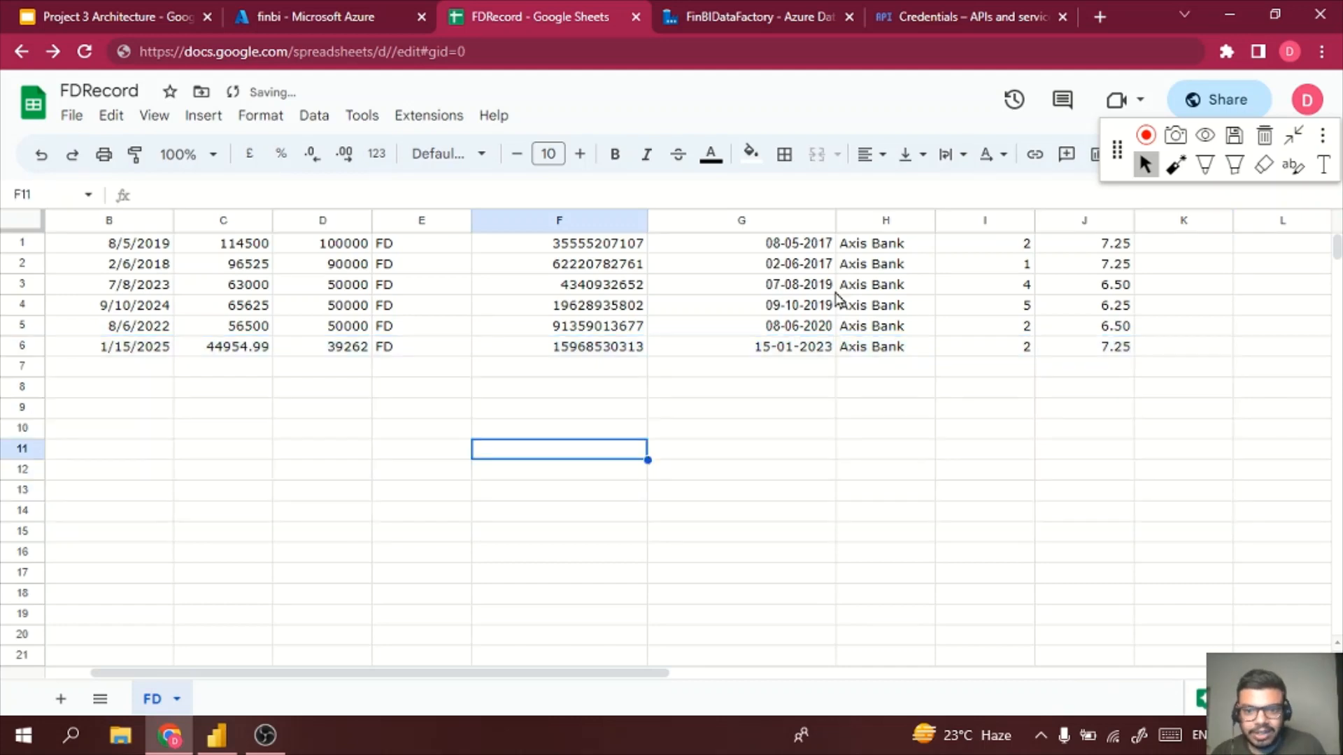
# - Switch to the FinBIDataFactory browser tab and start a debug run of pipeline1
pyautogui.click(668, 14)
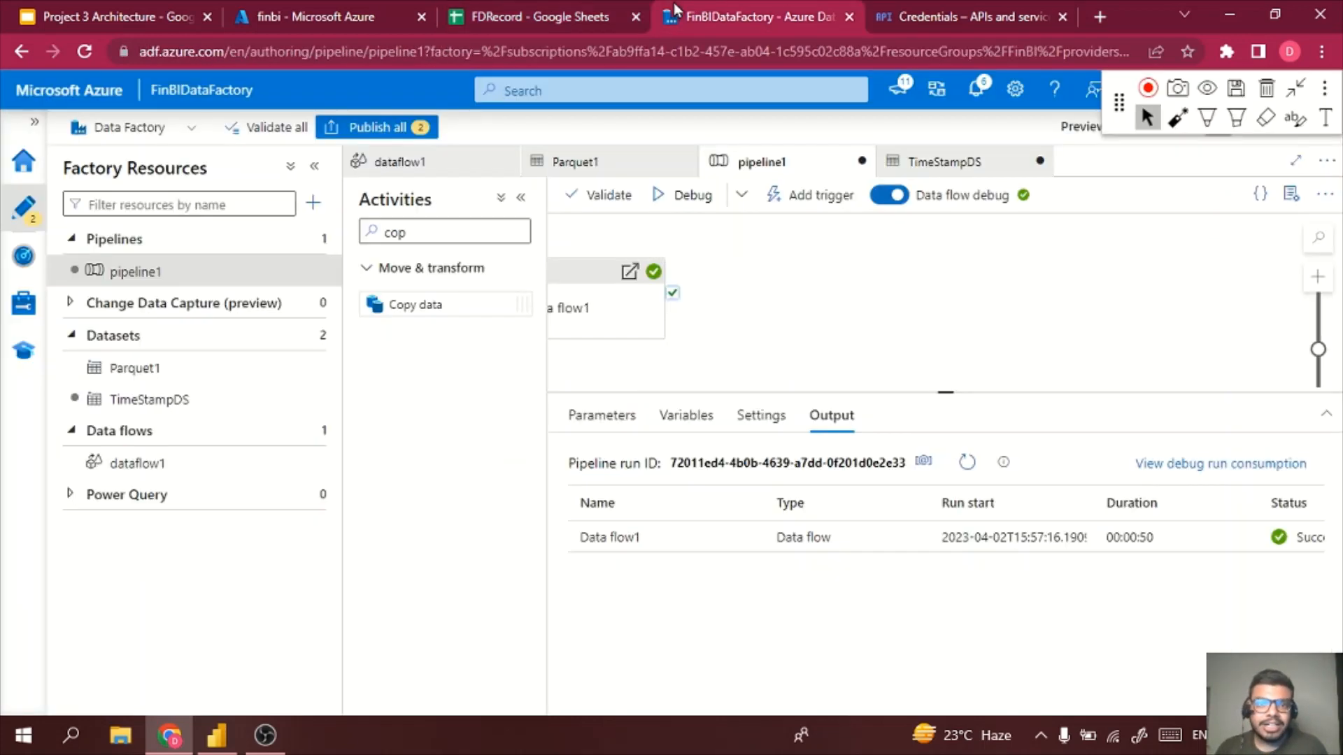
pyautogui.click(675, 203)
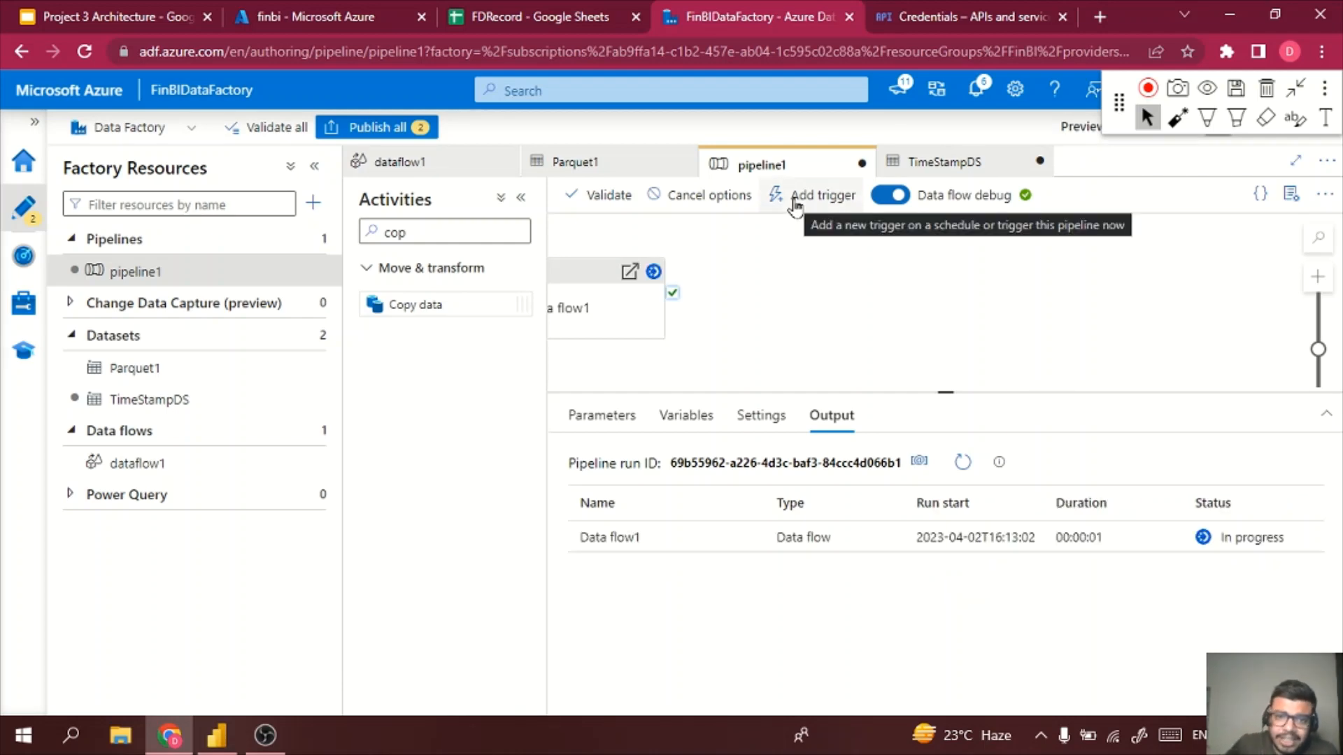
# - Look over the FDRecord sheet and the finbi storage container, and return to pipeline1 to check its debug run
pyautogui.click(573, 14)
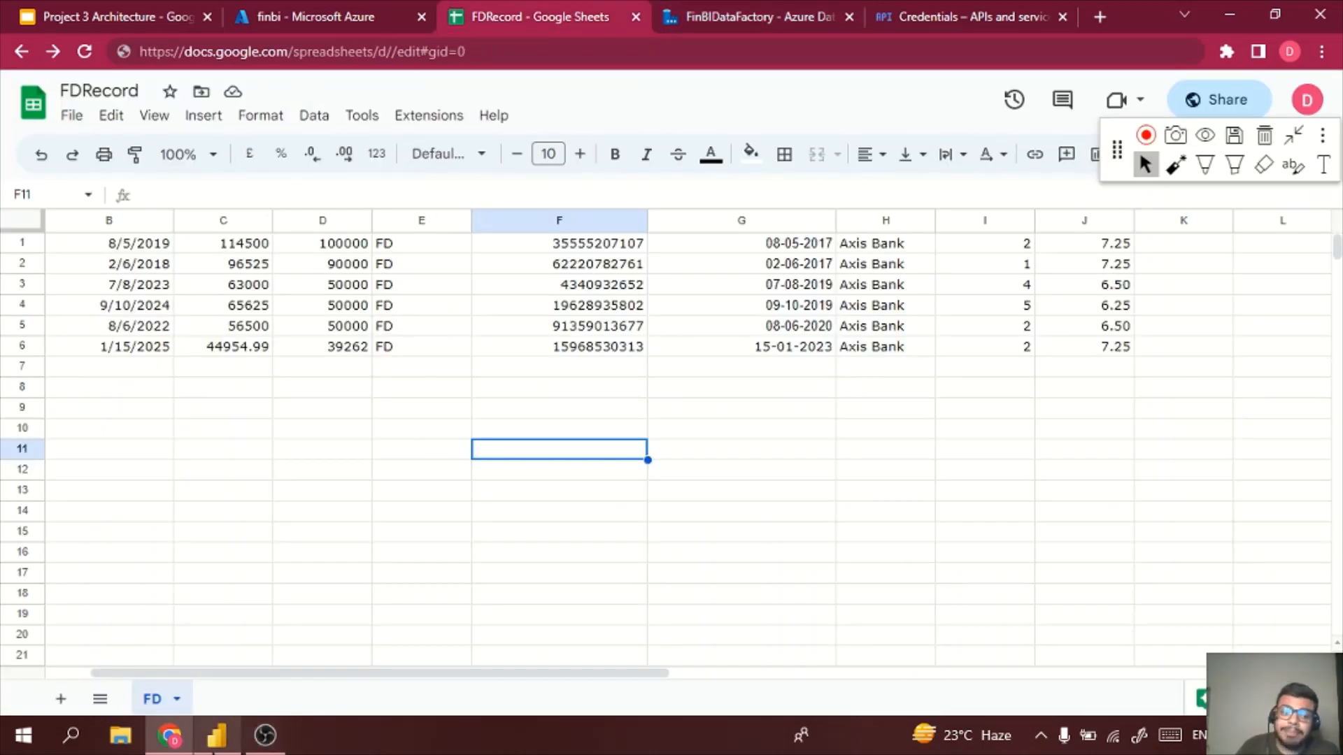
pyautogui.click(217, 736)
pyautogui.click(168, 736)
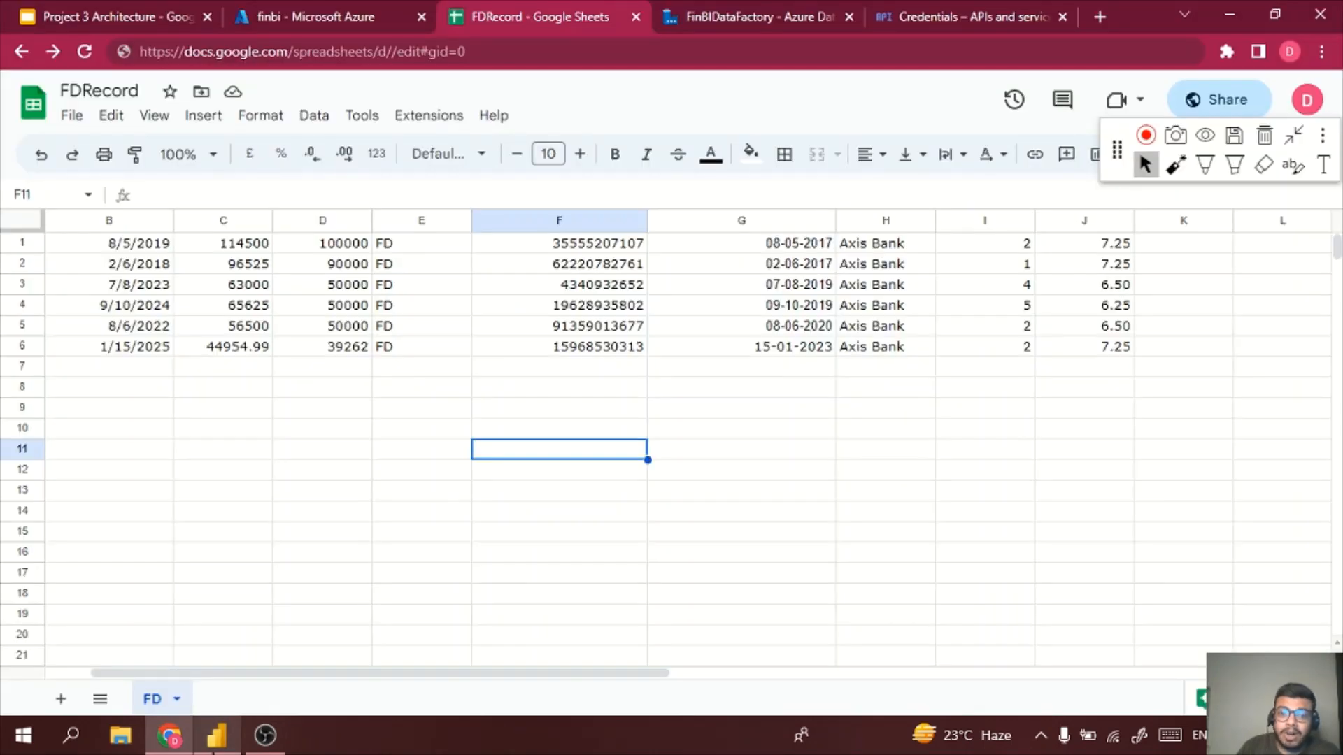
pyautogui.click(305, 13)
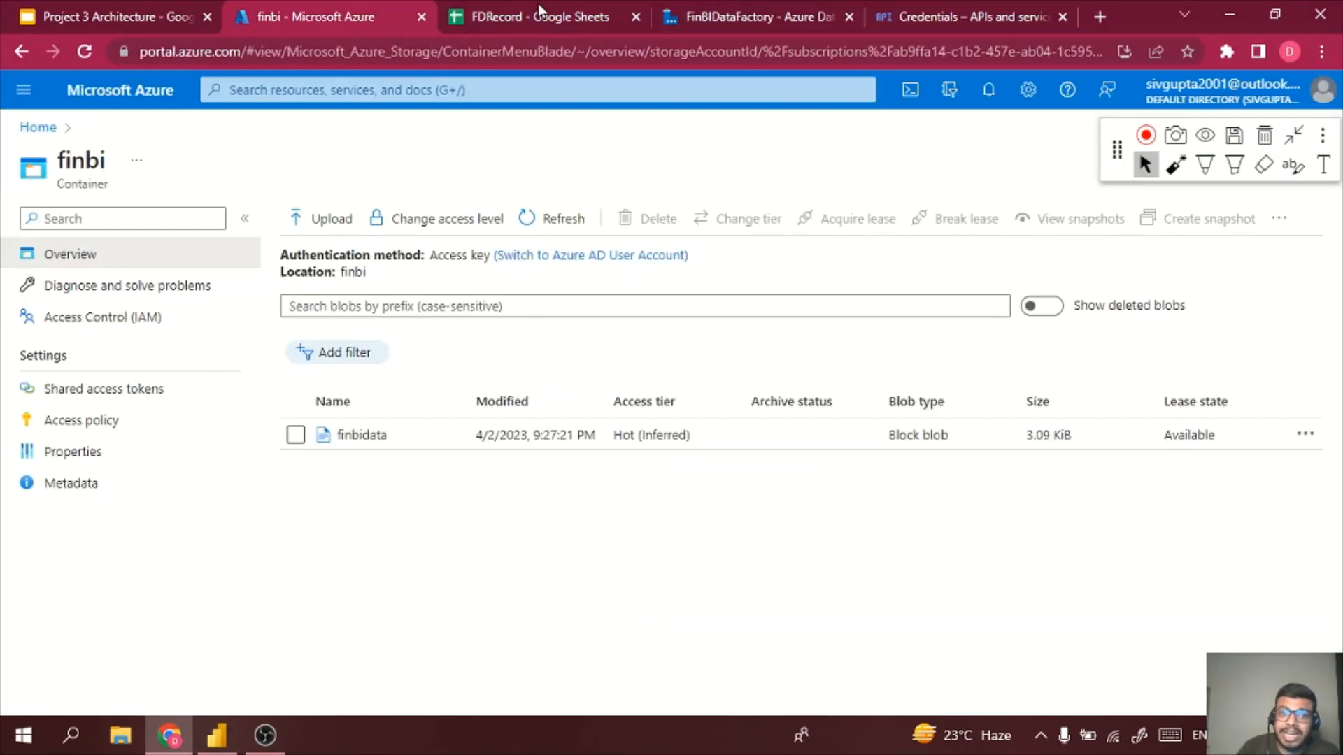
pyautogui.click(738, 8)
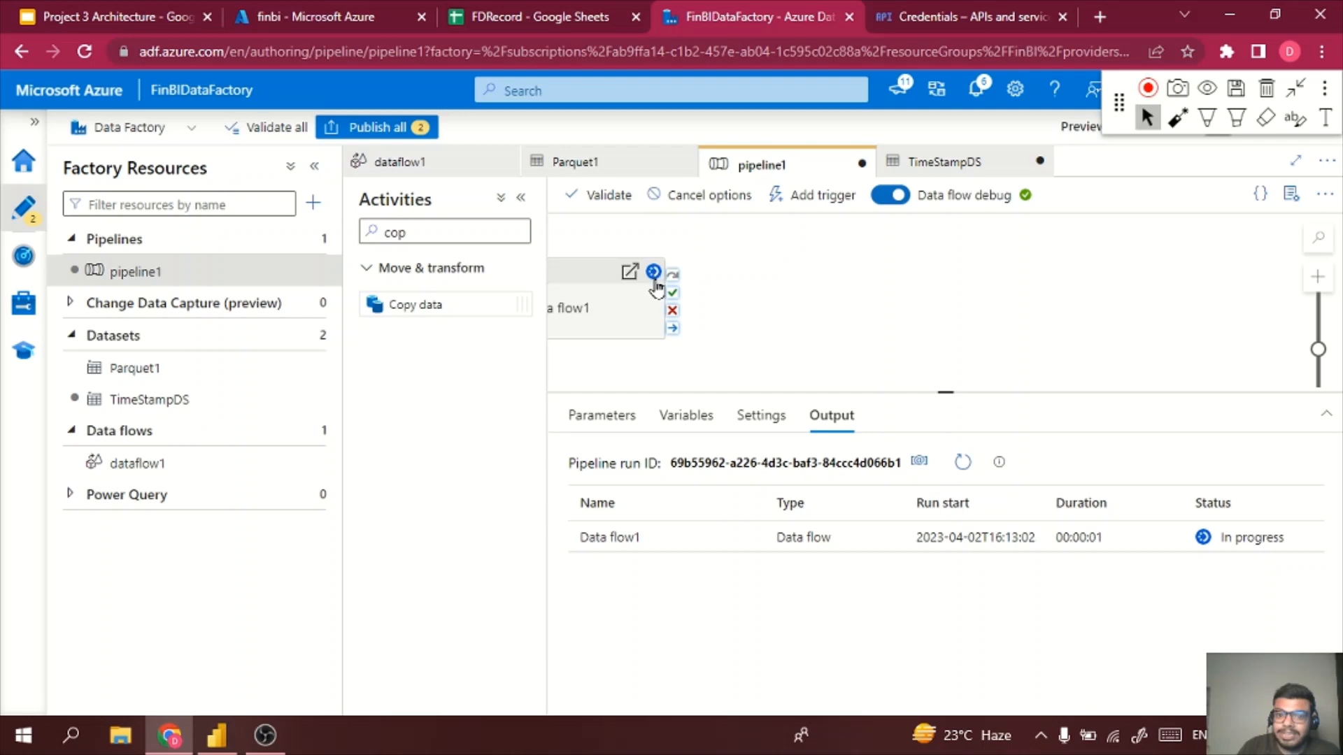
# - Refresh the pipeline1 debug output repeatedly to follow the Data flow1 run status
pyautogui.click(960, 462)
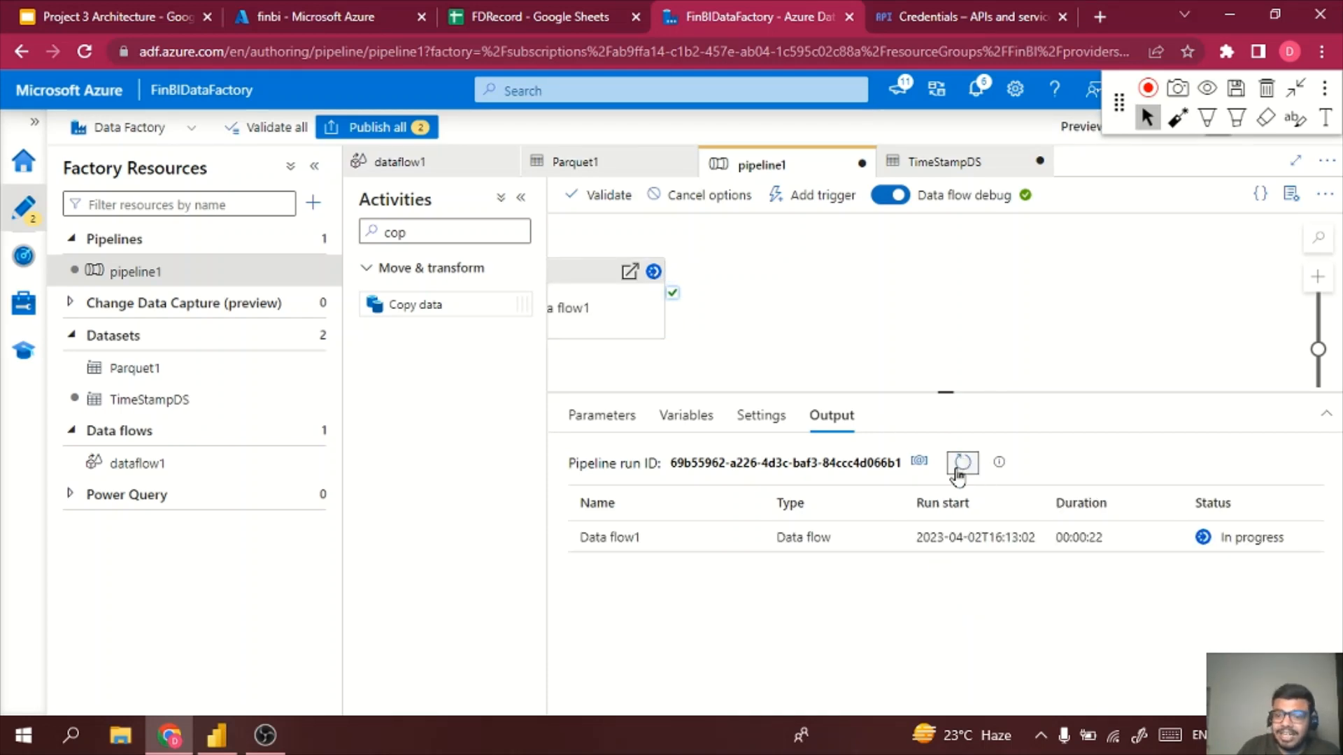
pyautogui.click(961, 463)
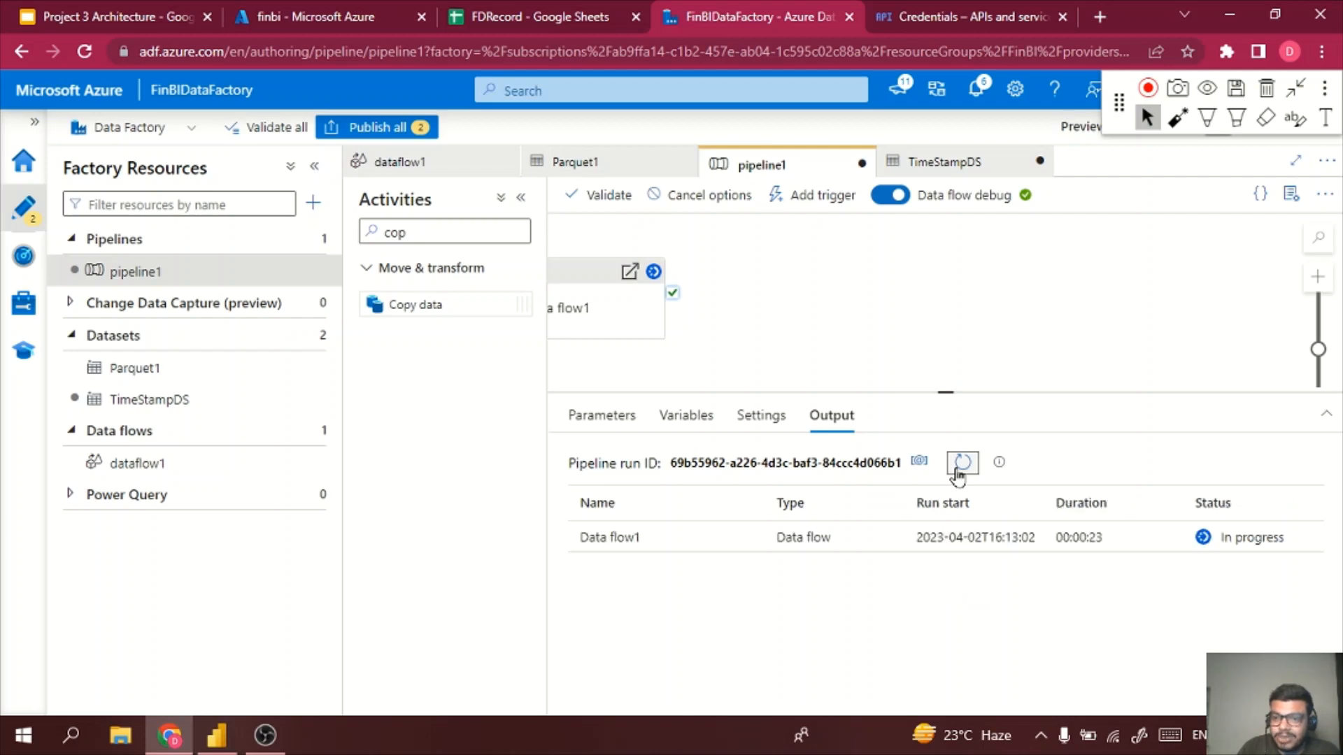
pyautogui.click(957, 474)
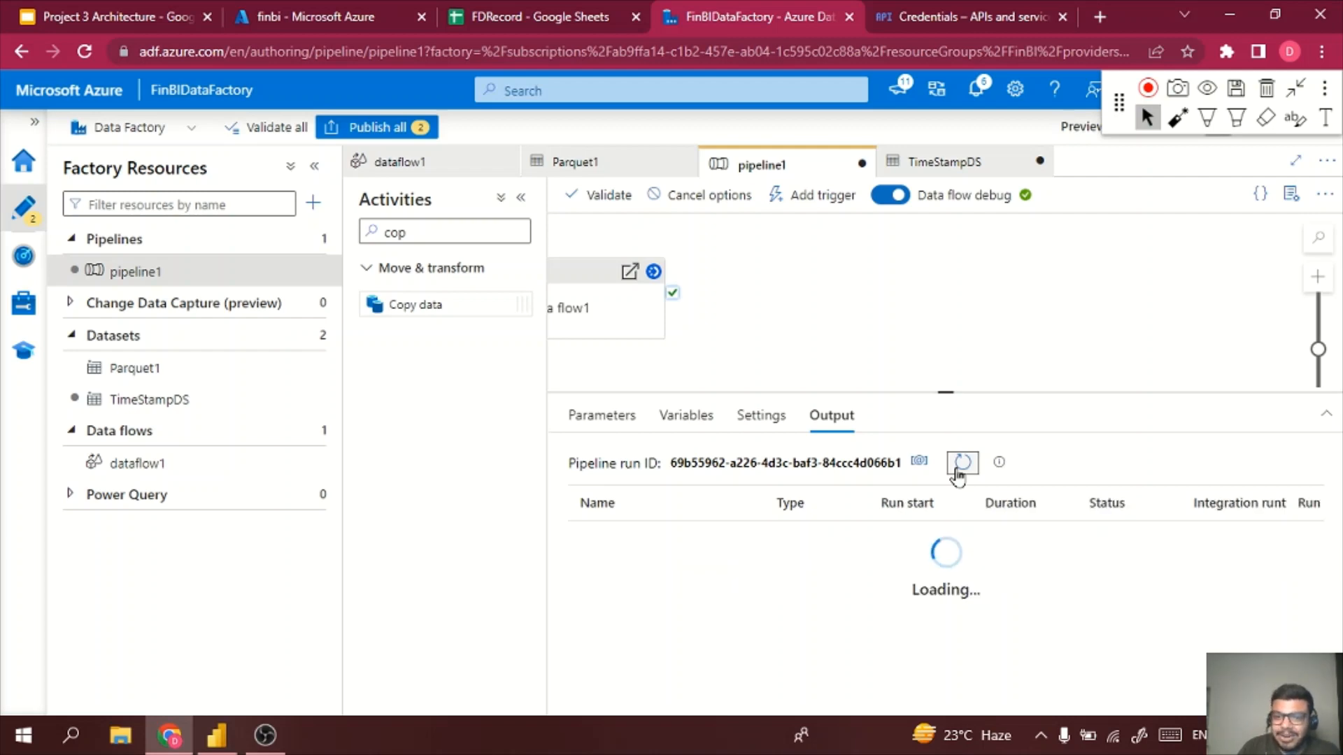
pyautogui.click(957, 473)
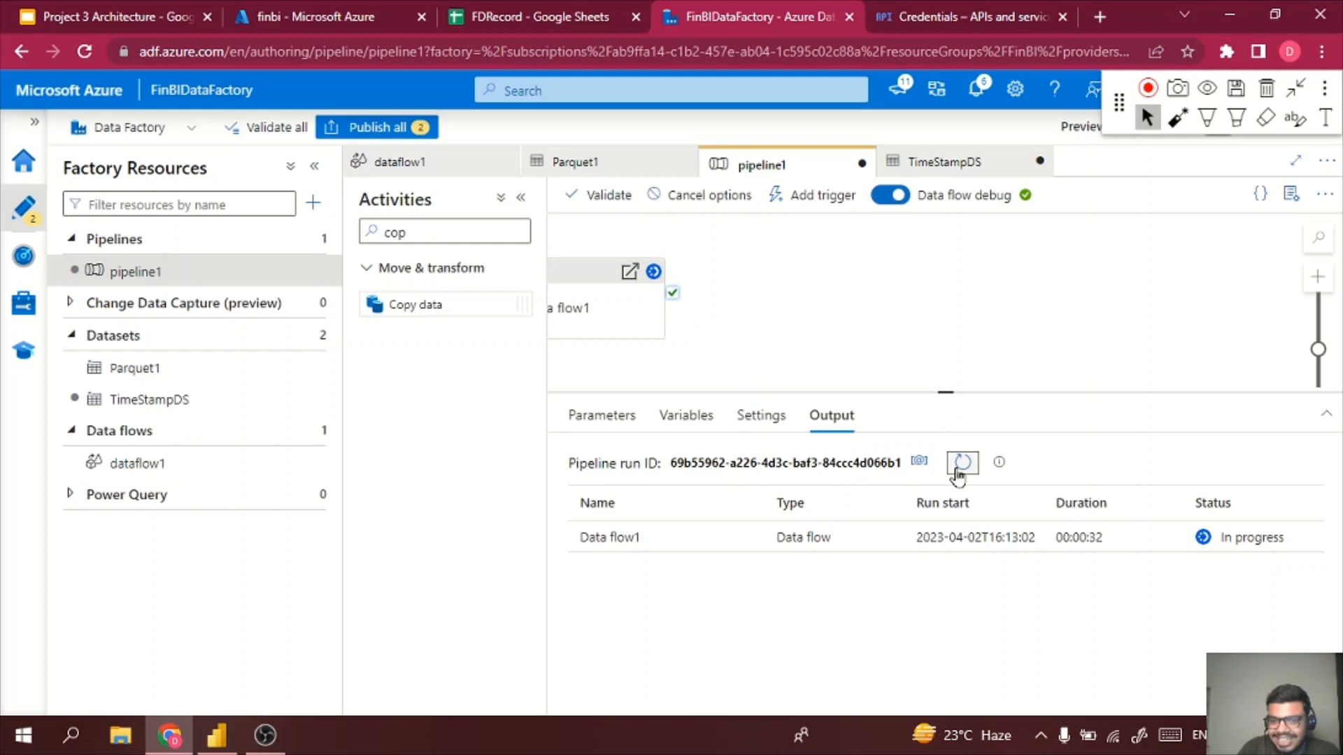
pyautogui.click(957, 474)
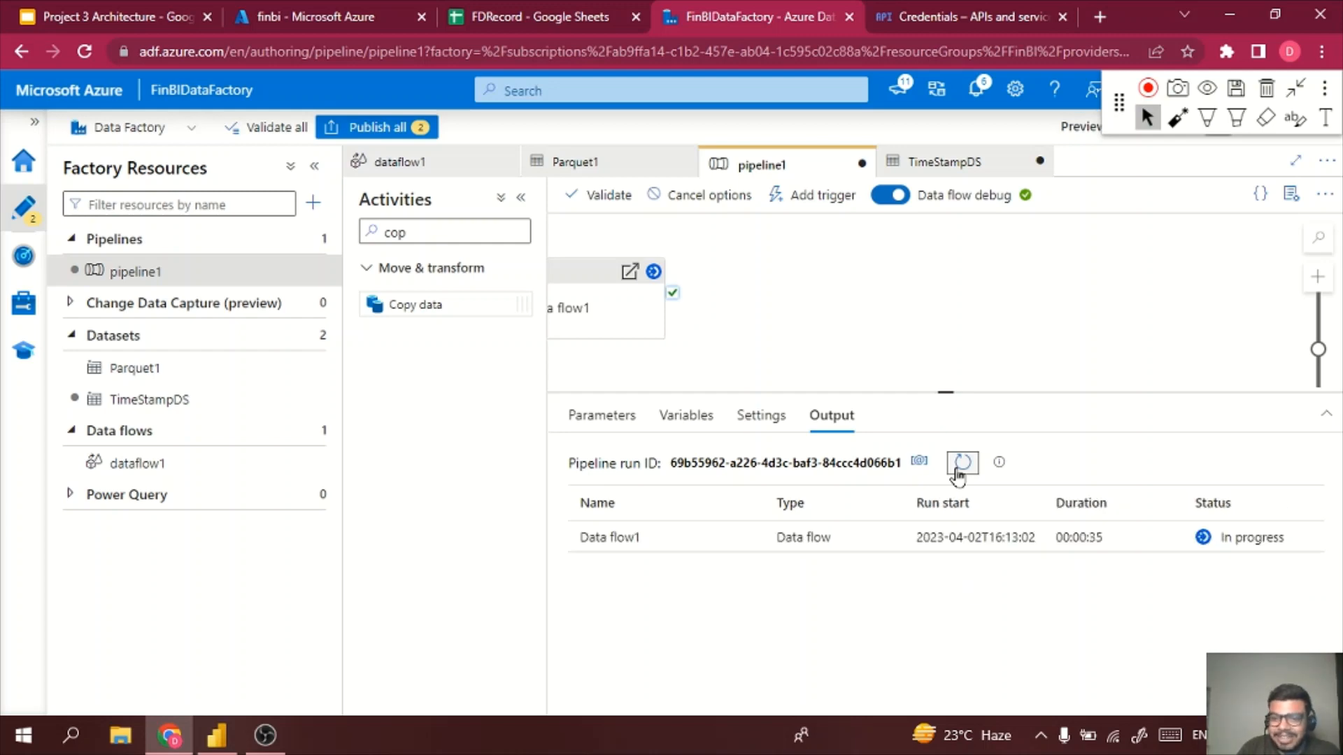
pyautogui.click(958, 473)
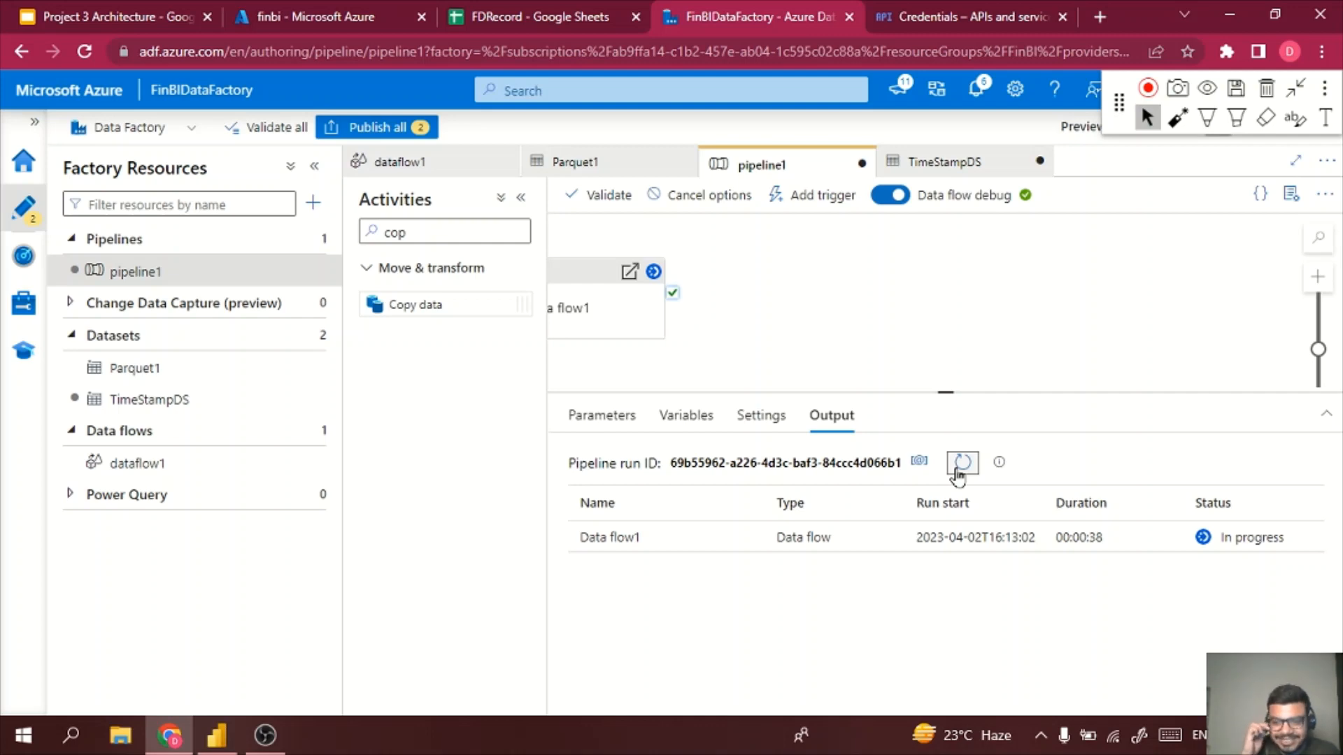
pyautogui.click(958, 474)
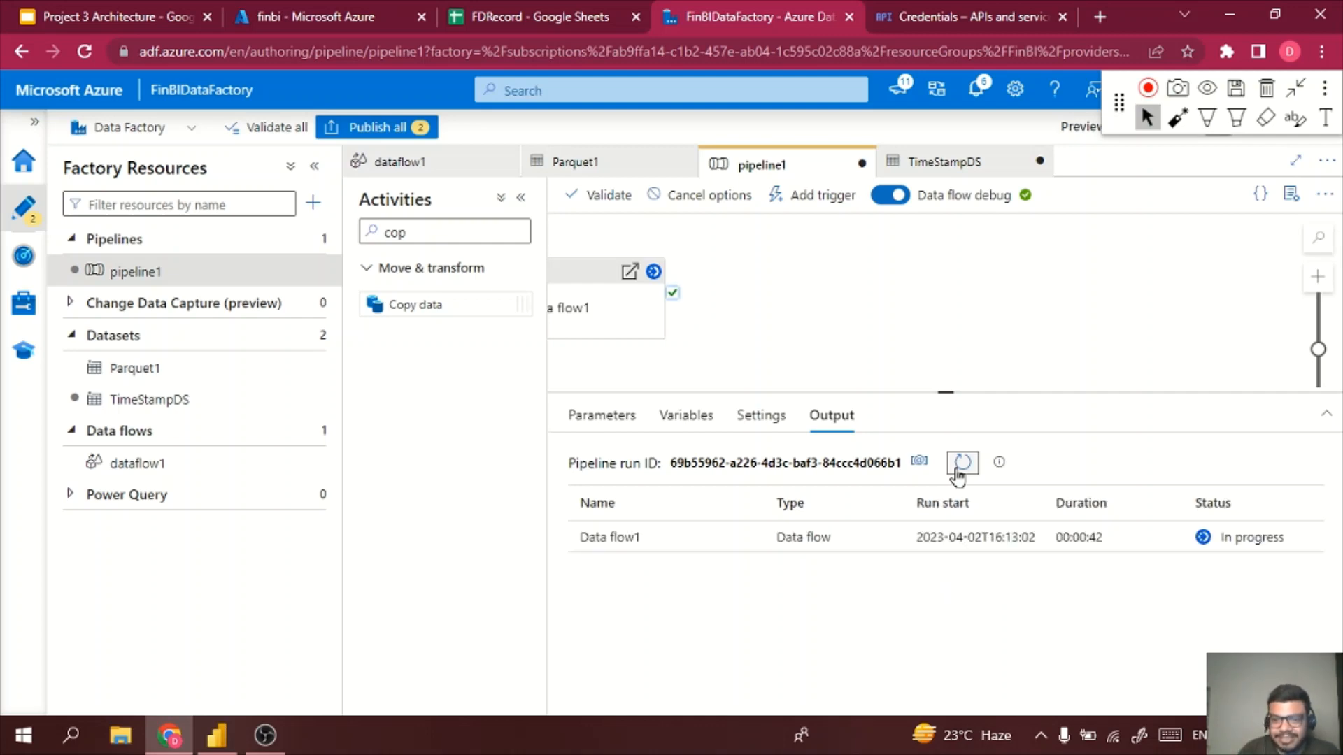
pyautogui.click(958, 474)
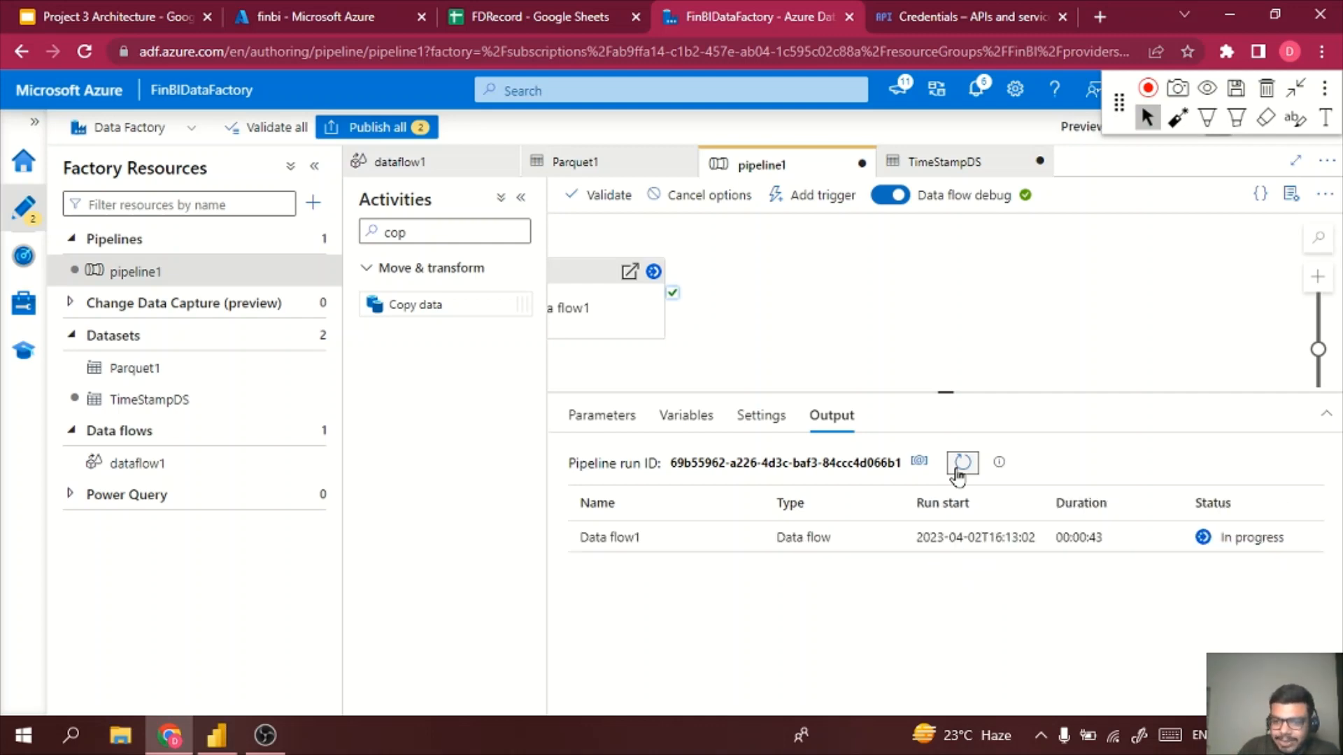
pyautogui.click(958, 474)
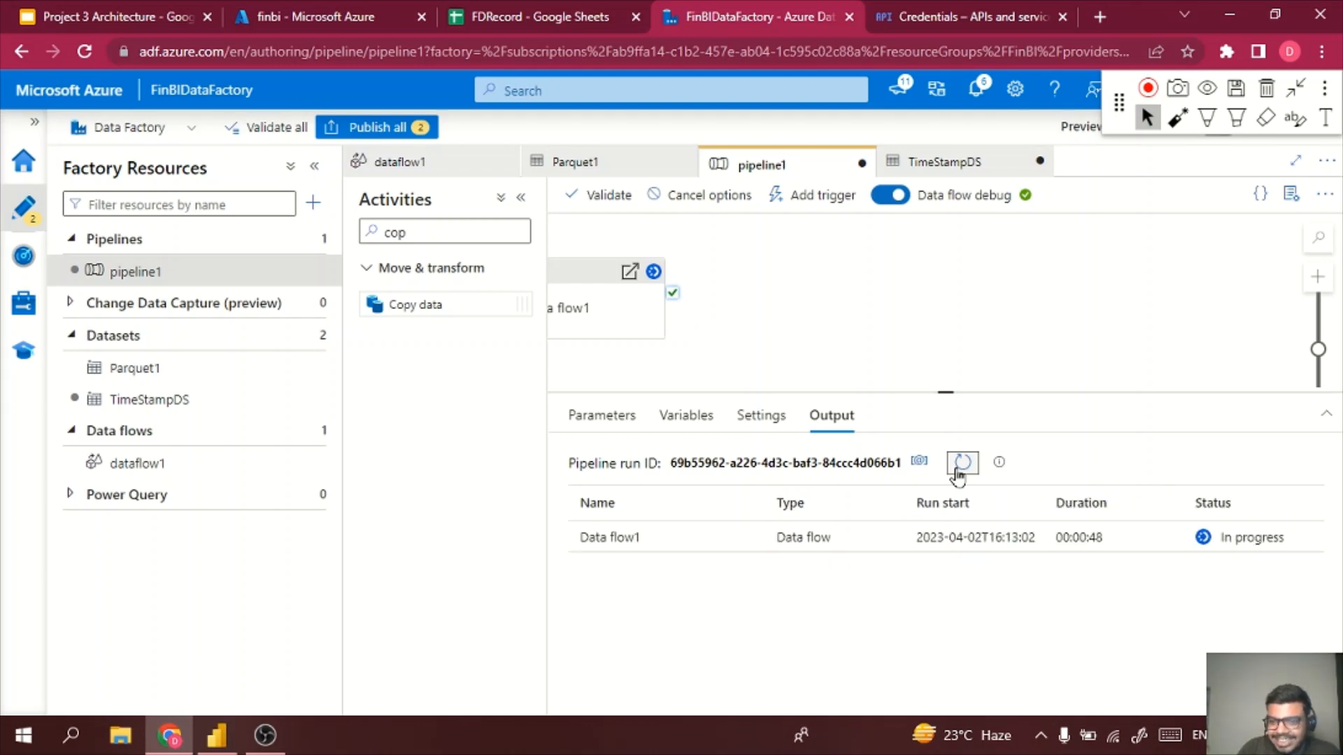
pyautogui.click(958, 474)
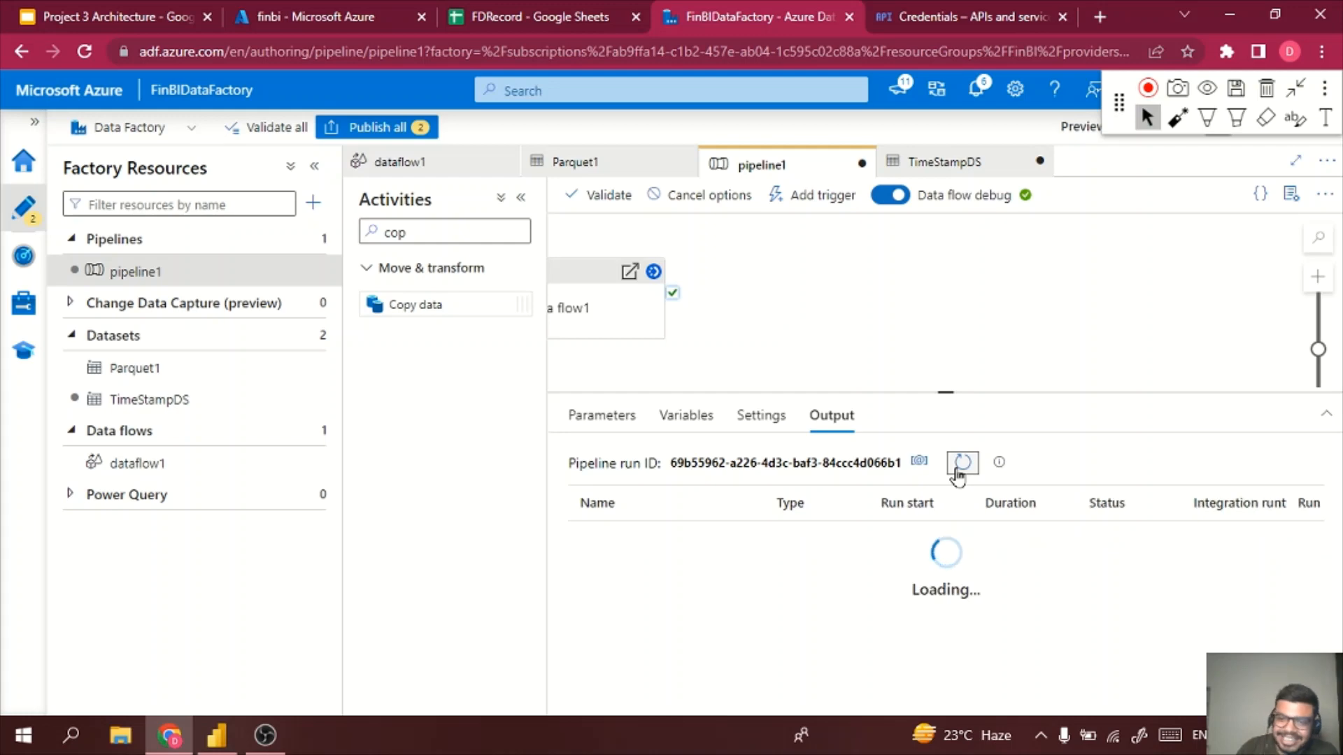
pyautogui.click(958, 474)
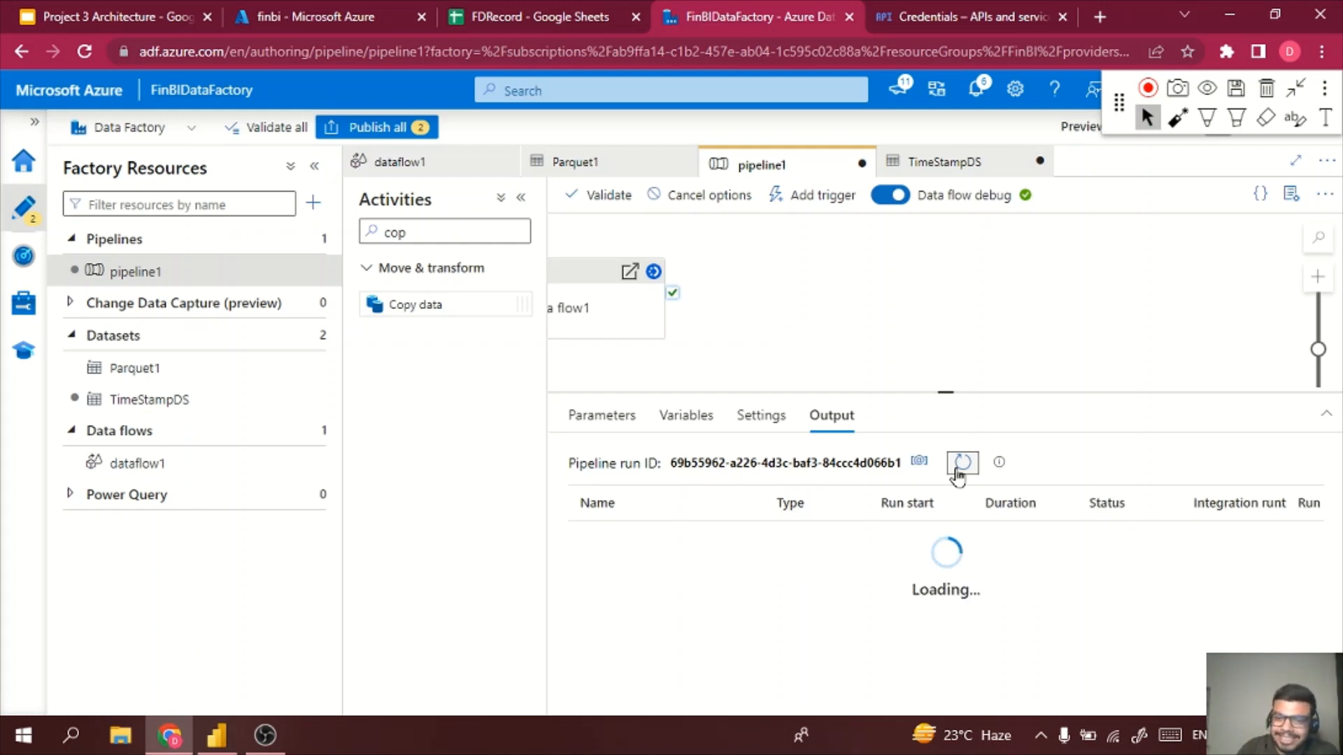
pyautogui.click(958, 474)
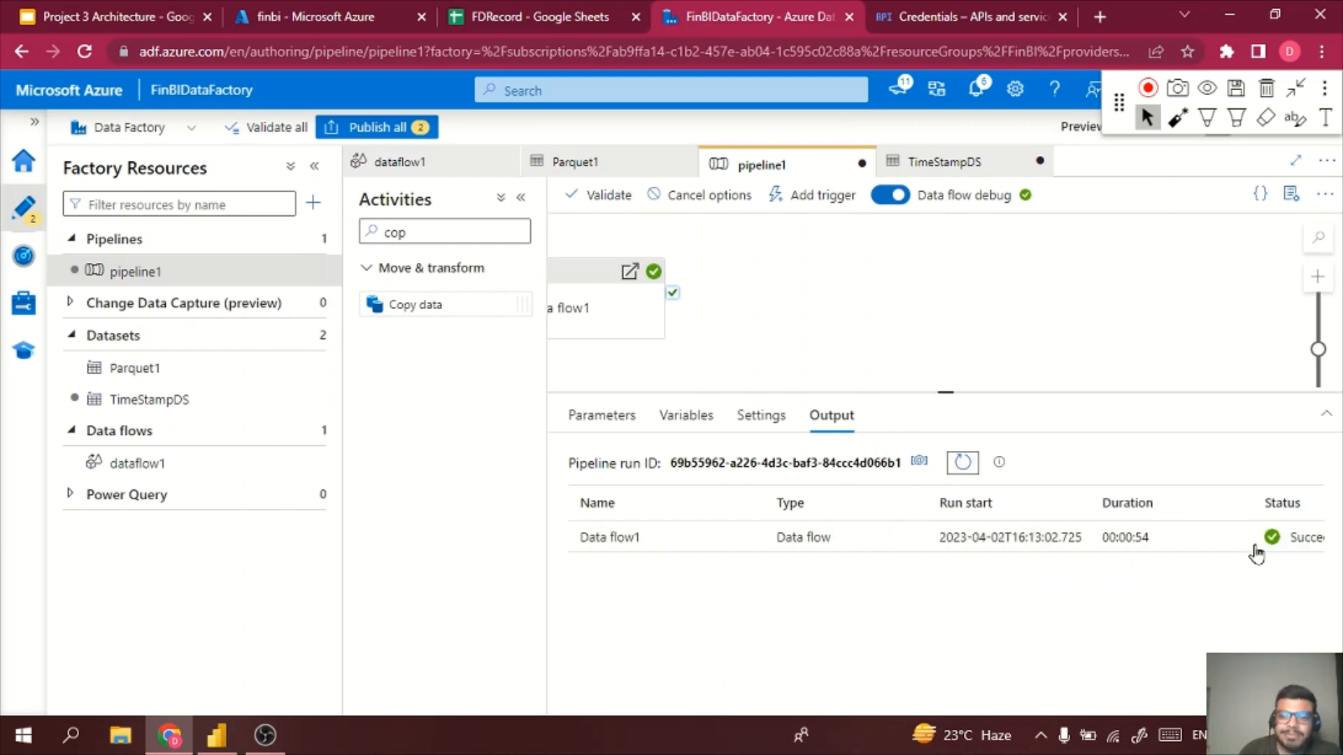
# - Switch to Power BI Desktop and refresh the report data behind the Page 1 charts
pyautogui.click(216, 735)
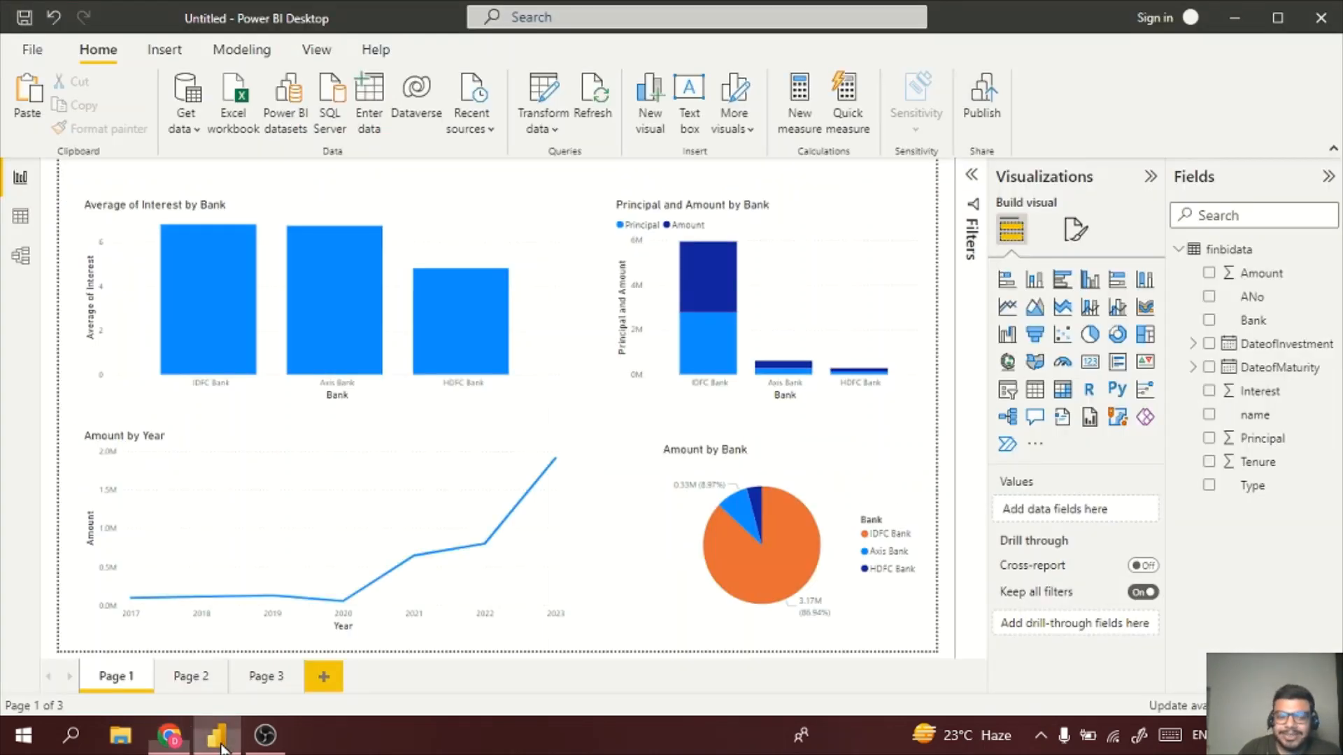
pyautogui.click(19, 220)
pyautogui.click(20, 177)
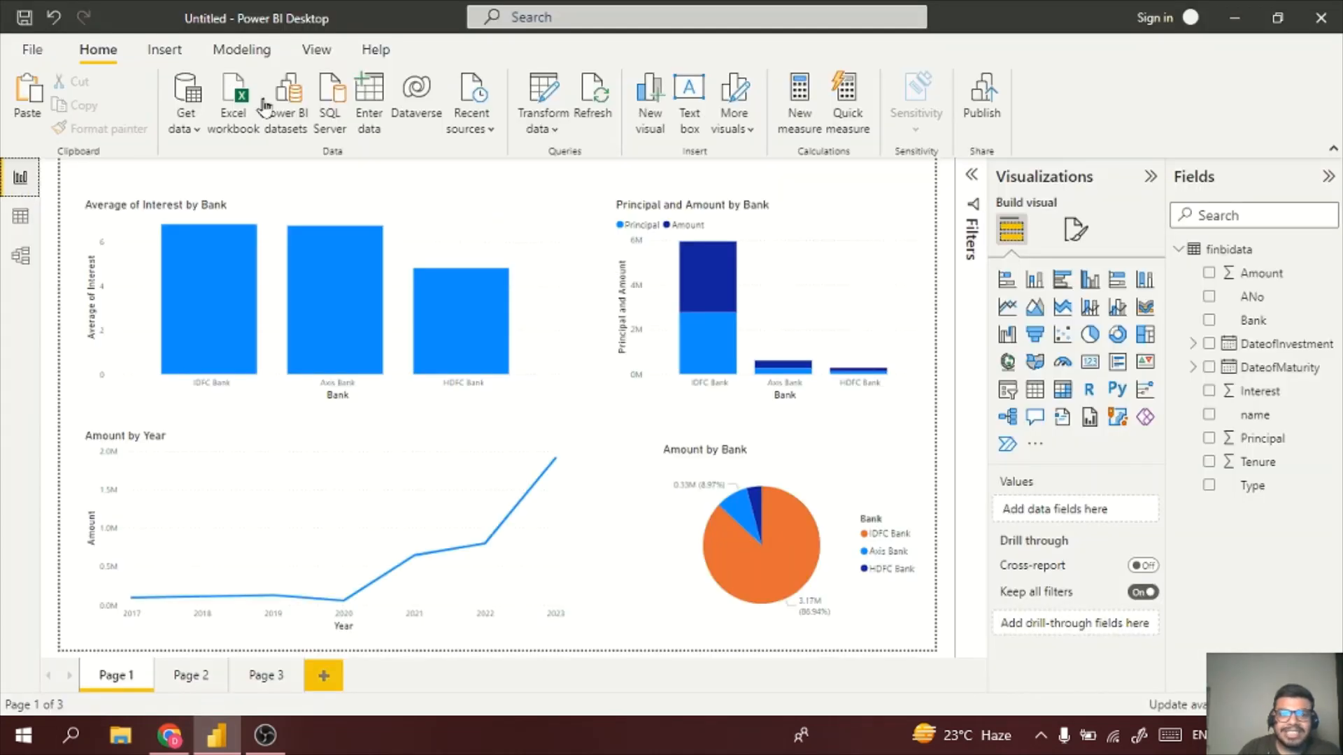
pyautogui.click(583, 104)
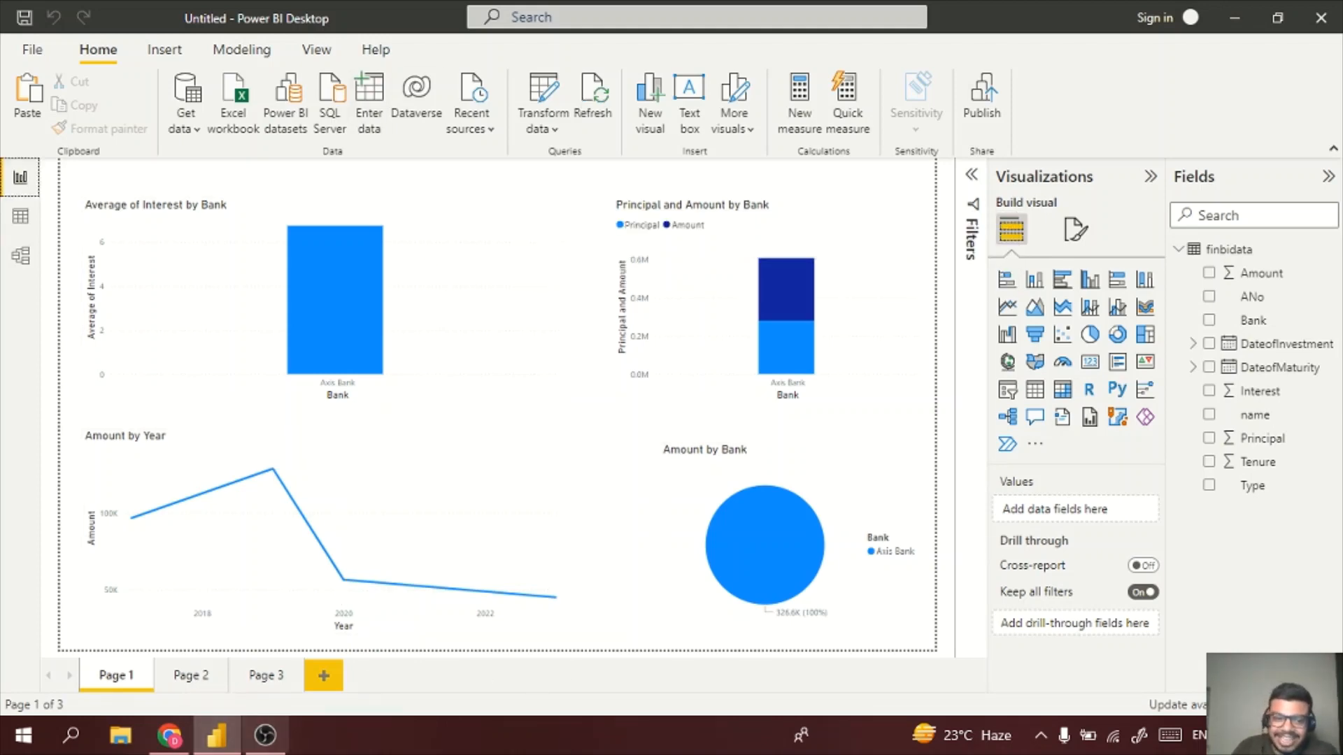
# - Switch to the FDRecord spreadsheet in Chrome, and undo and redo the recent edits on the FD sheet
pyautogui.hotkey('alt', 'Tab')
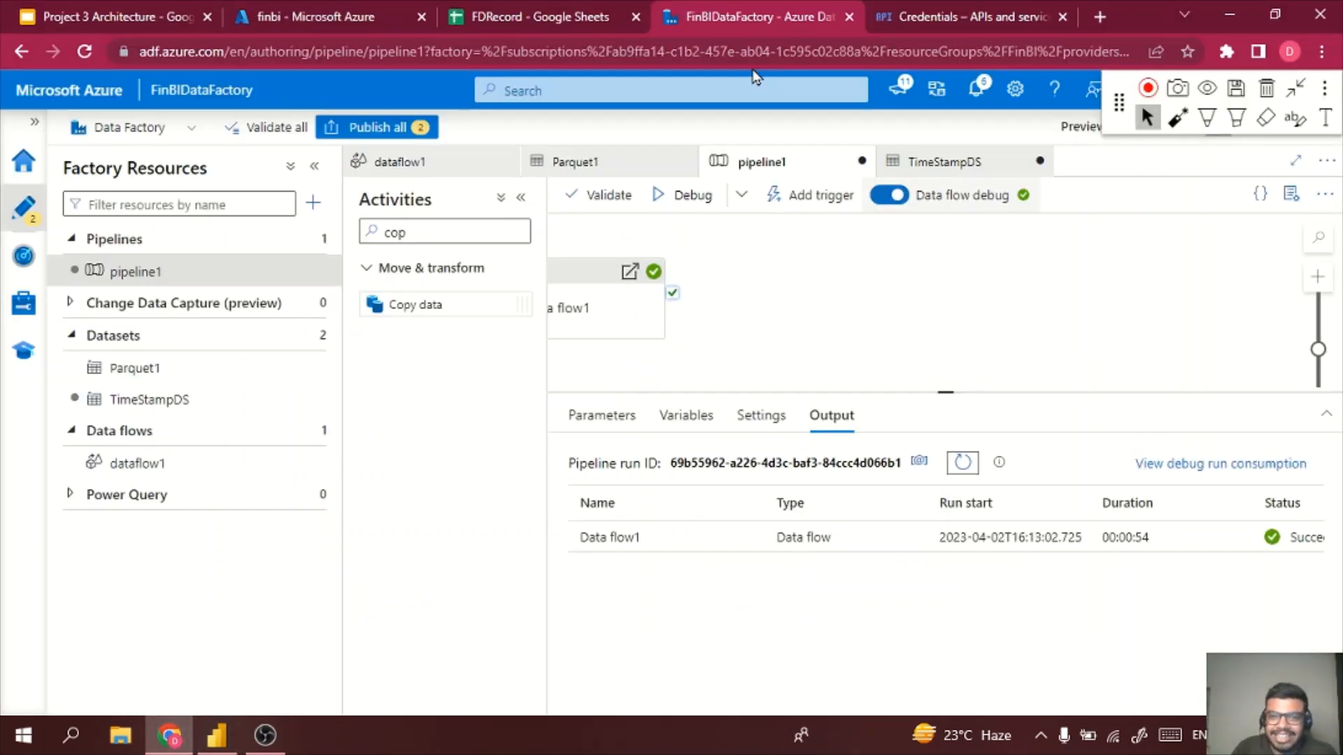
pyautogui.click(591, 14)
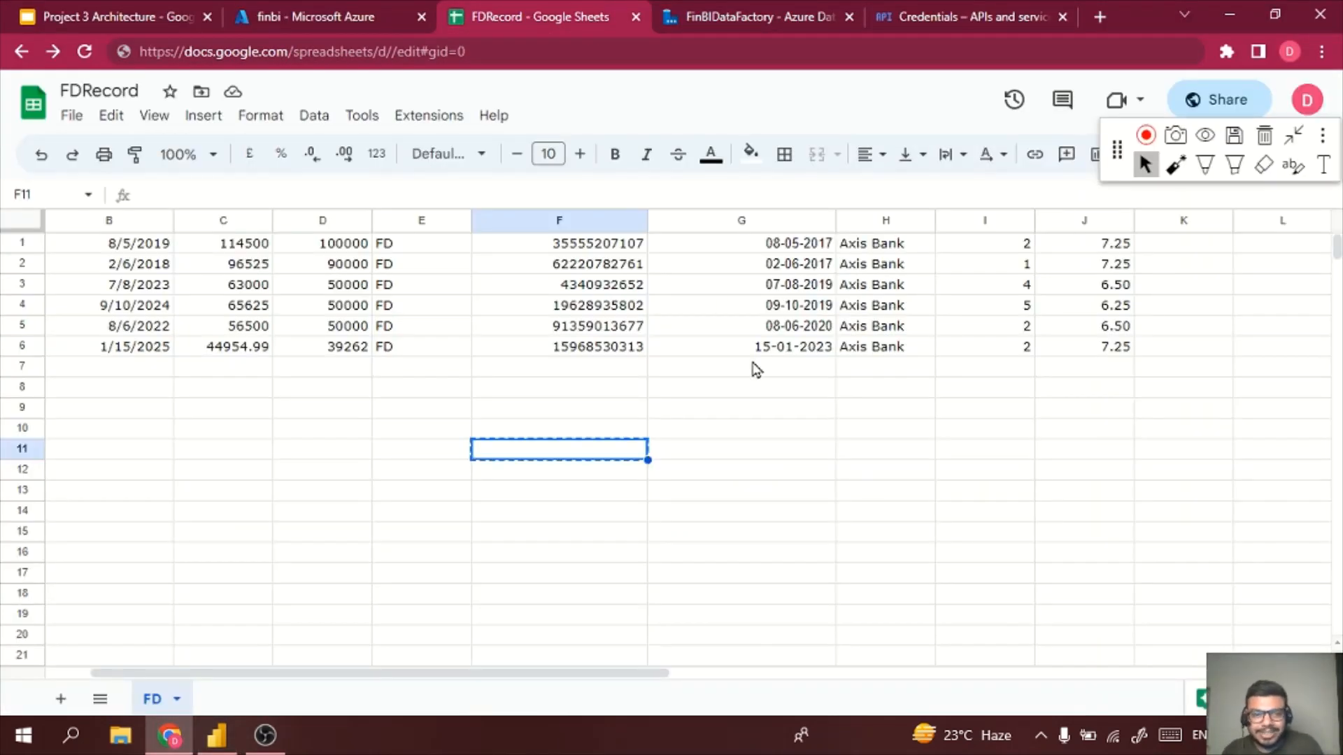
pyautogui.hotkey('ctrl', 'z')
pyautogui.hotkey('ctrl', 'z')
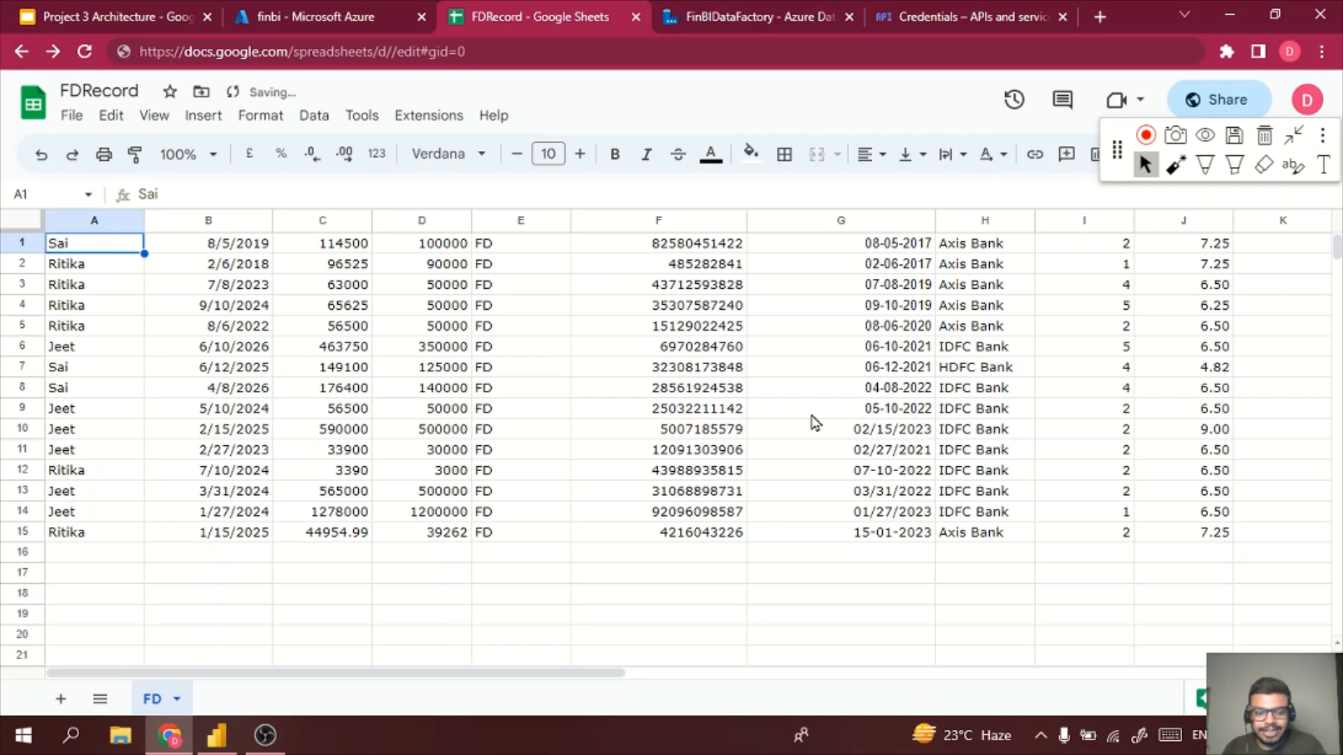
pyautogui.hotkey('ctrl', 'a')
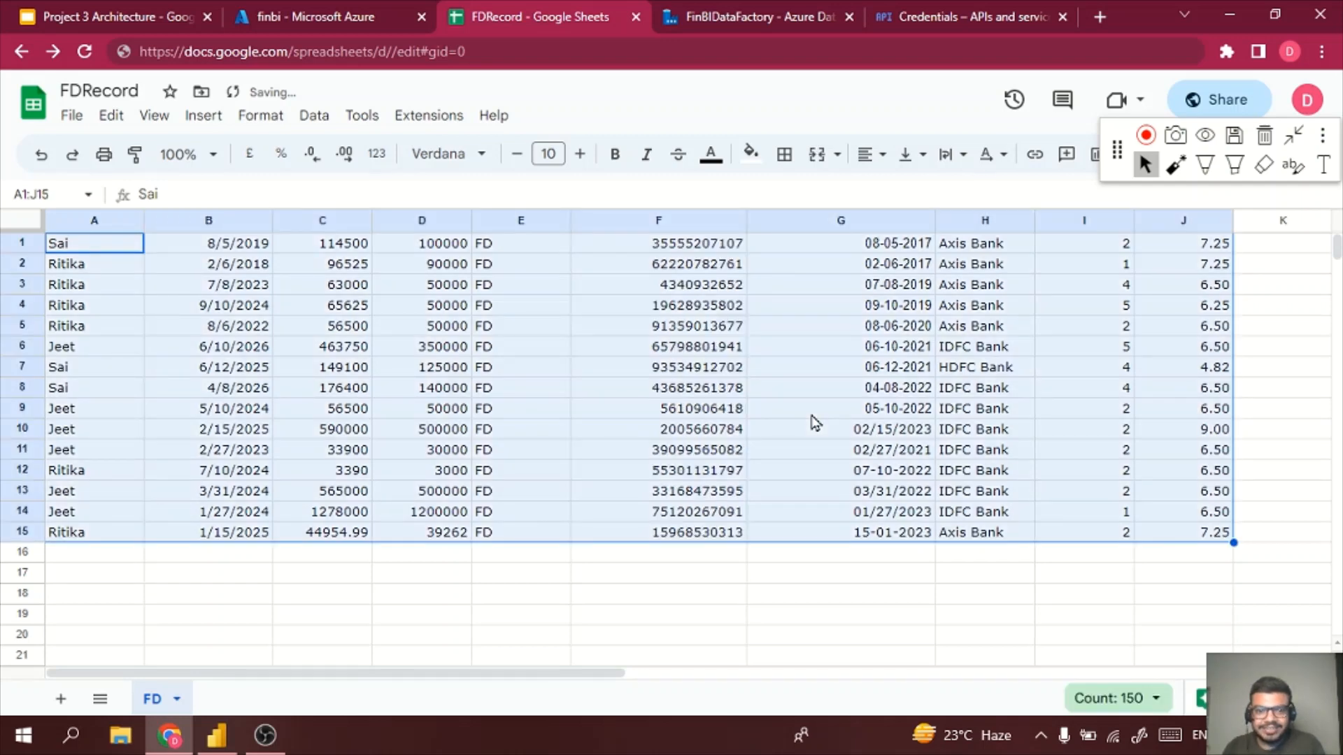
pyautogui.hotkey('ctrl', 'y')
pyautogui.hotkey('ctrl', 'y')
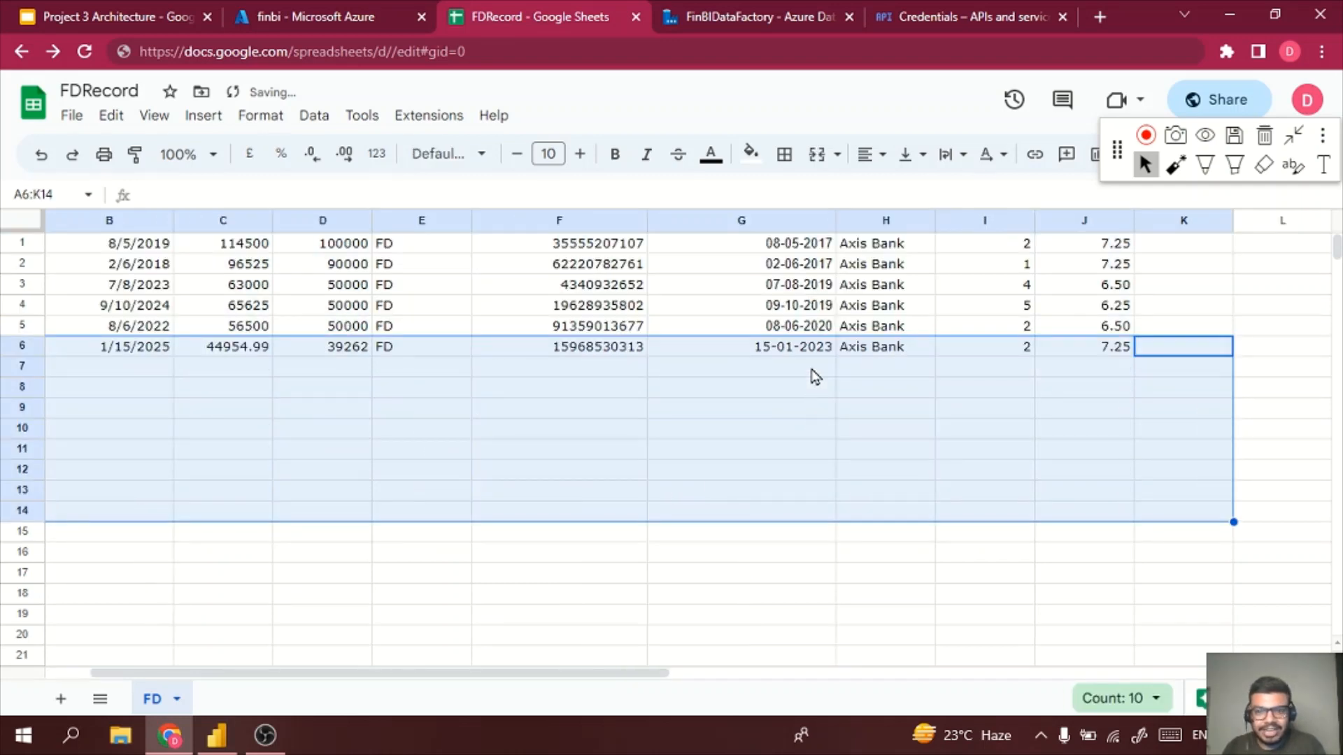
pyautogui.click(905, 430)
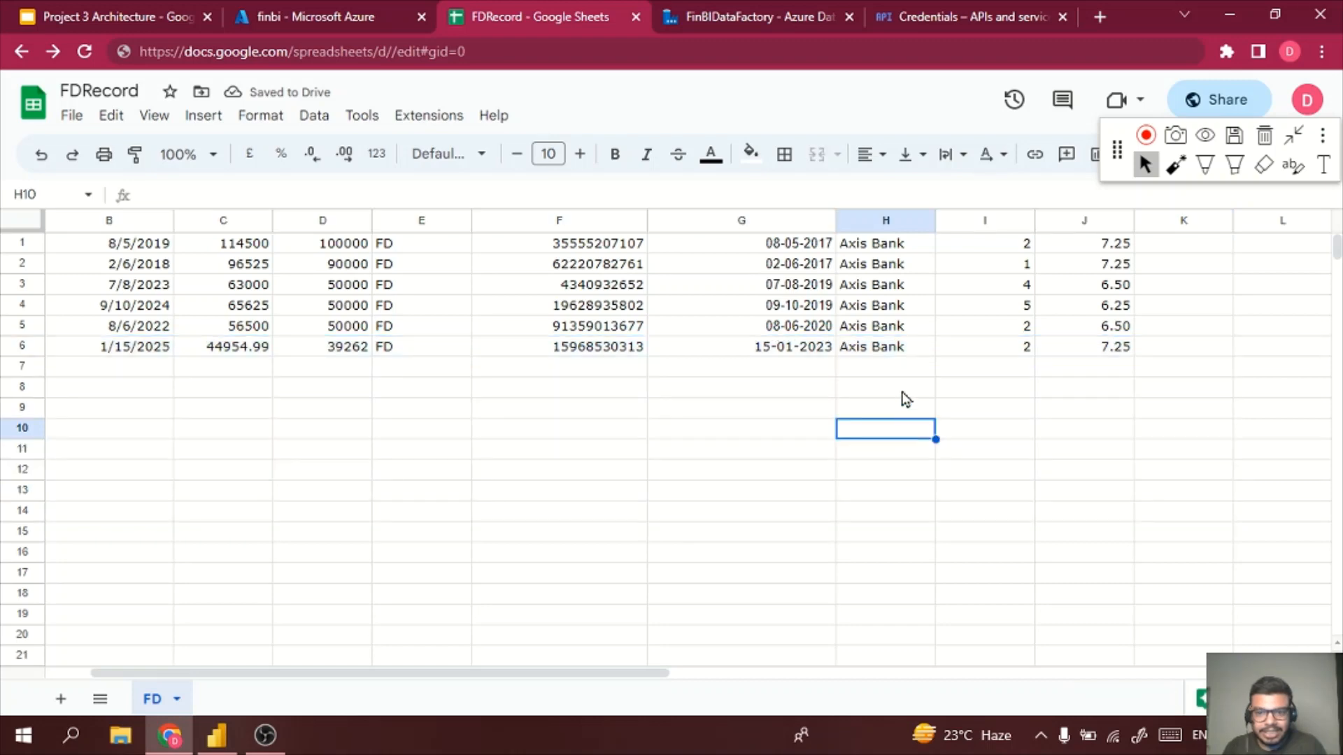
# - Undo the deletion of rows 6 to 14 on the FD sheet, restoring the IDFC Bank and HDFC Bank records
pyautogui.hotkey('ctrl', 'z')
pyautogui.click(876, 592)
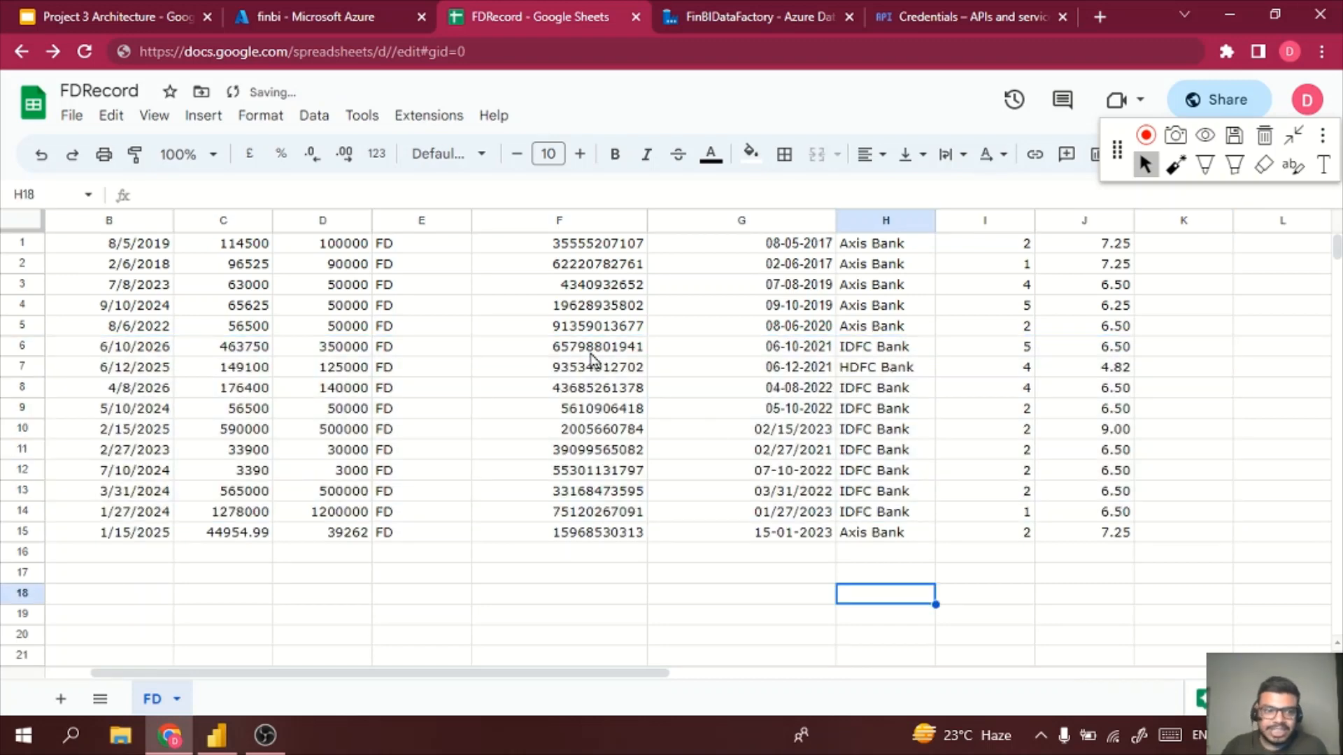
pyautogui.click(1179, 265)
pyautogui.click(419, 346)
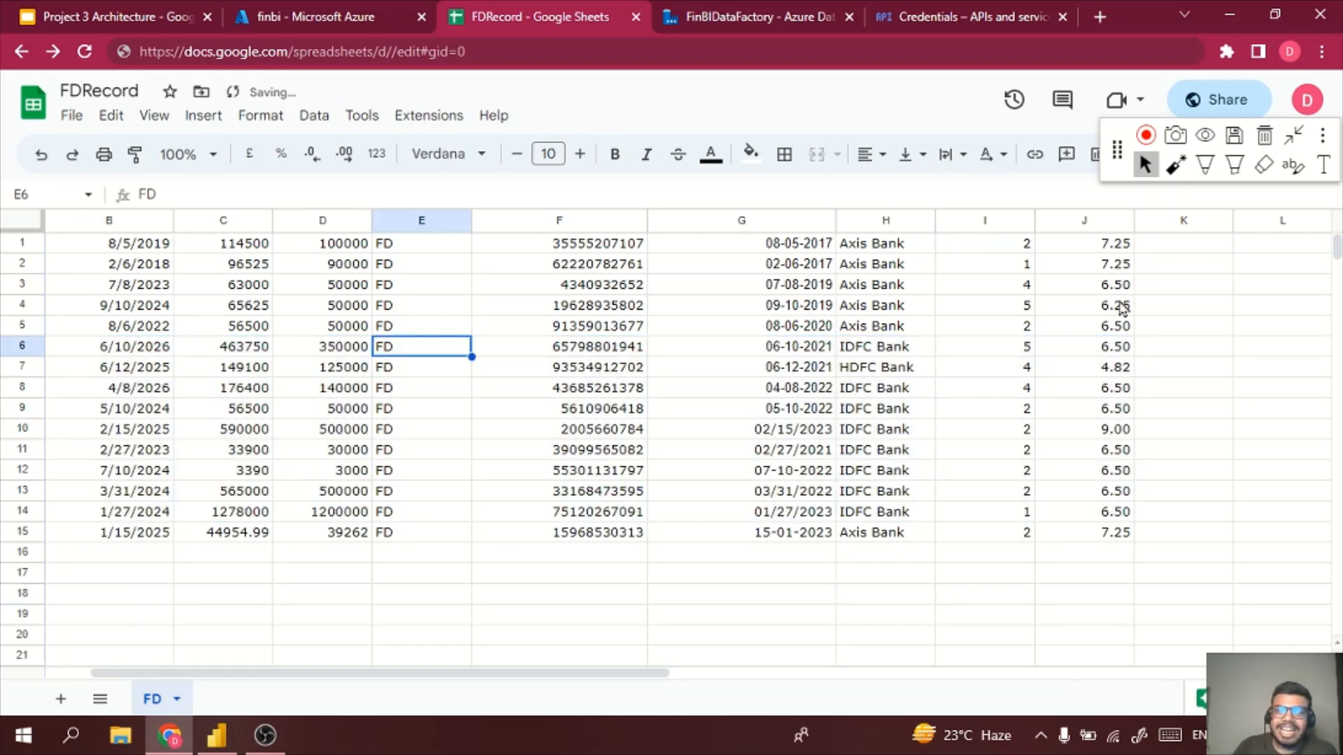
pyautogui.click(1115, 305)
# - Look at the Page 1 charts in Power BI Desktop, and switch to the Project 3 Architecture presentation in Chrome
pyautogui.click(228, 736)
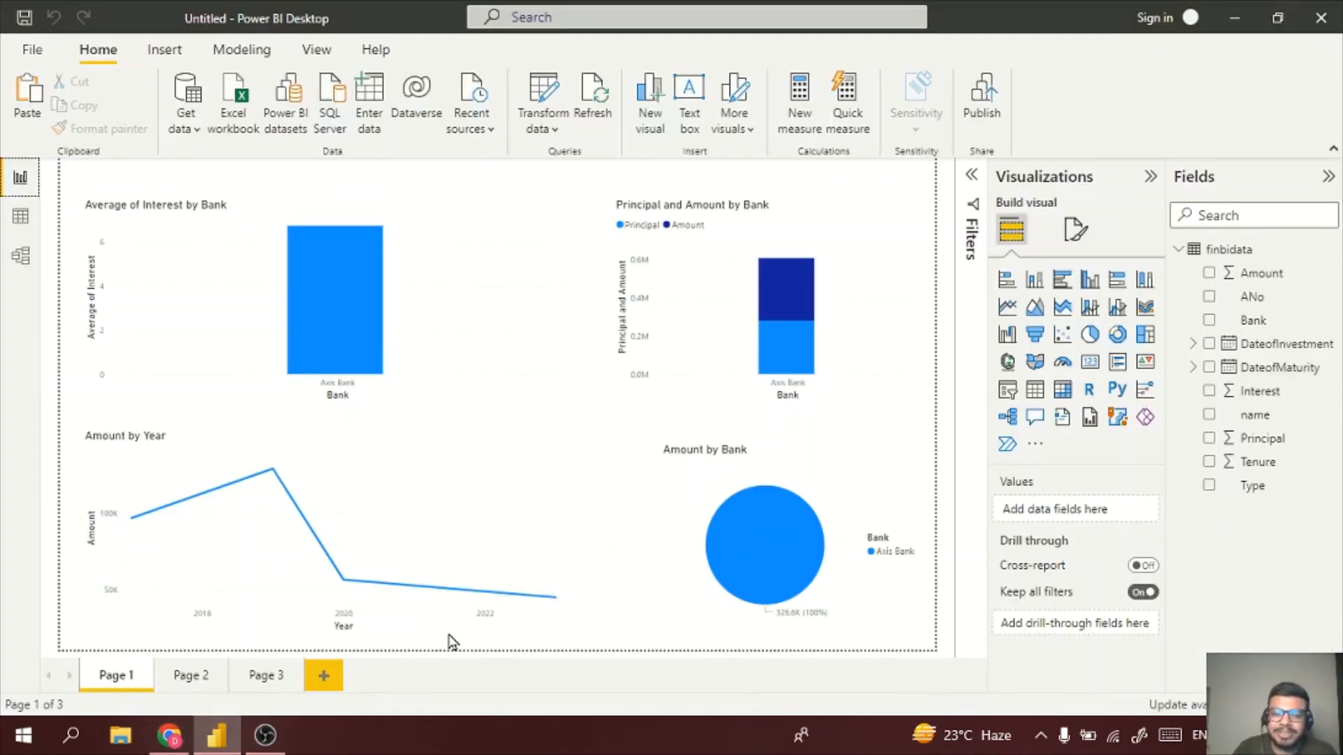
pyautogui.click(169, 734)
pyautogui.click(38, 10)
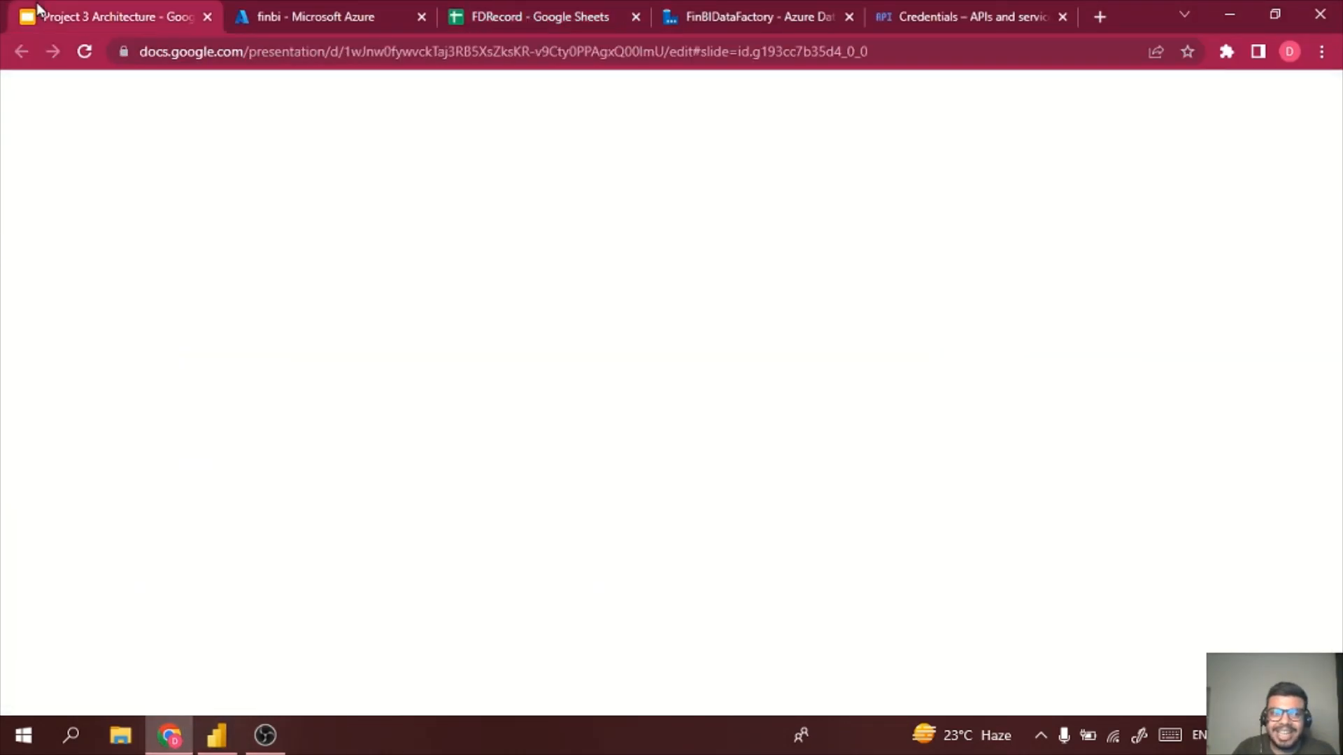